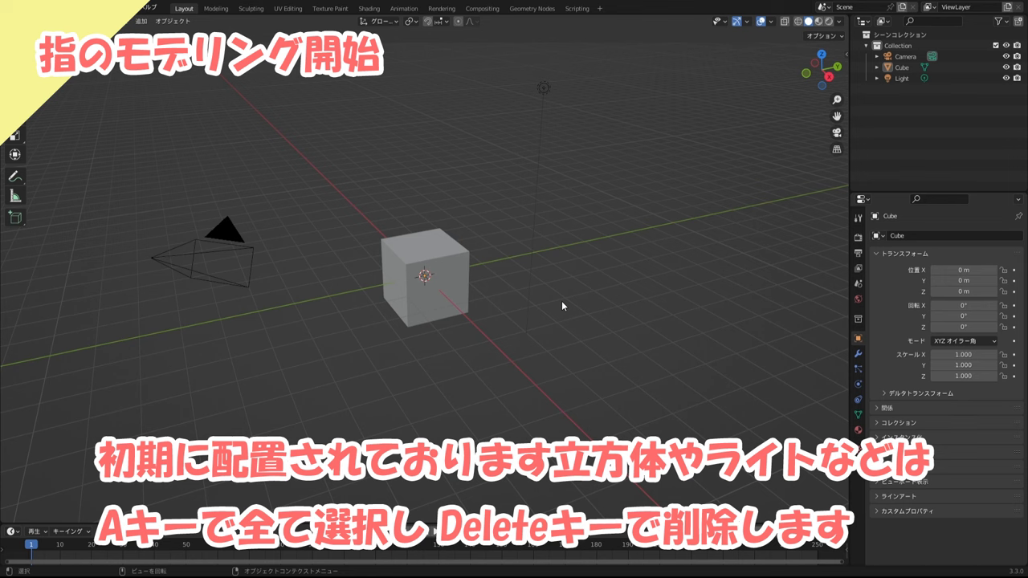
- Delete all default scene objects and add a cylinder mesh
{"action": "key", "text": "a"}
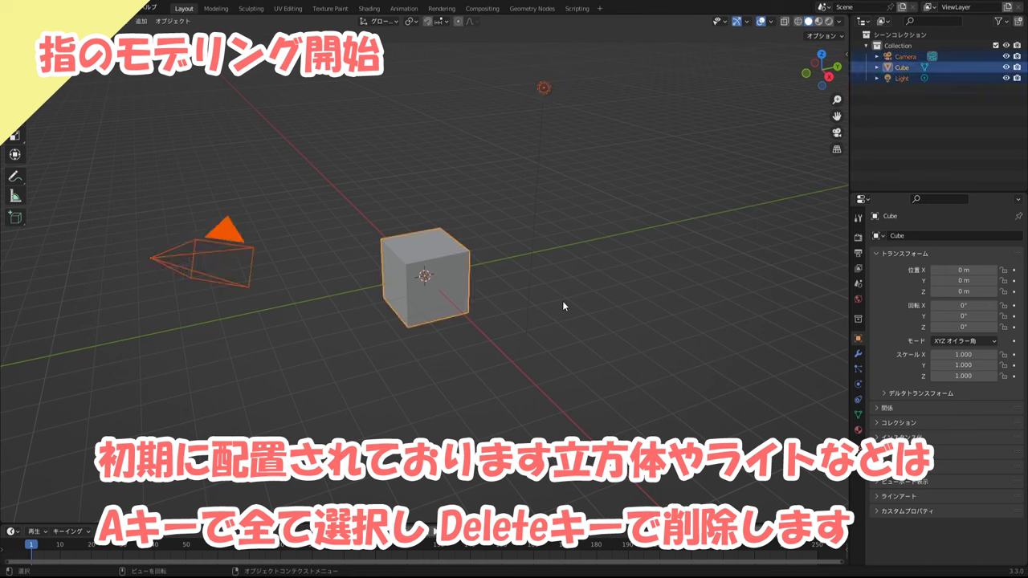
{"action": "key", "text": "Delete"}
{"action": "key", "text": "shift+a"}
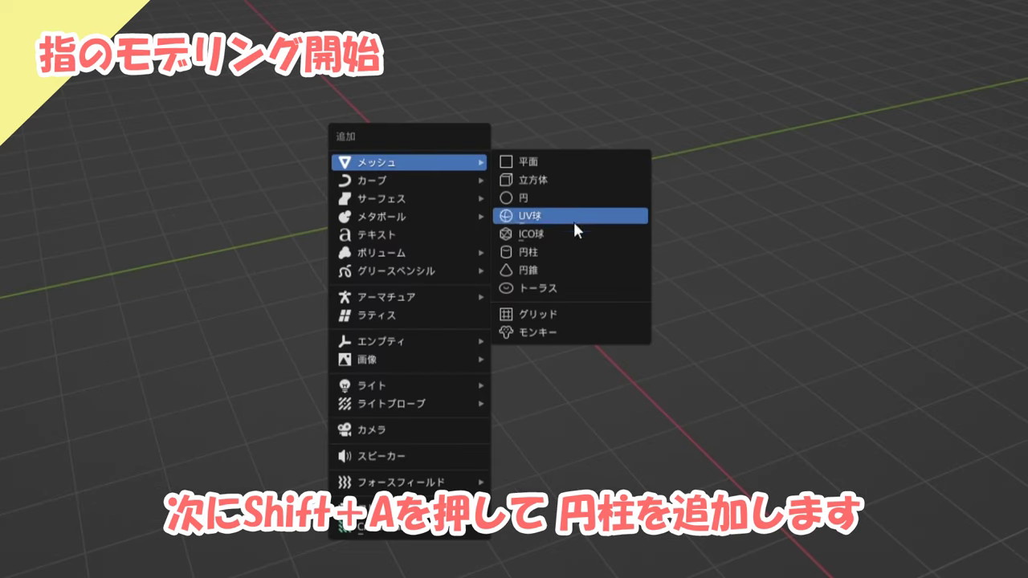
{"action": "left_click", "coordinate": [573, 249]}
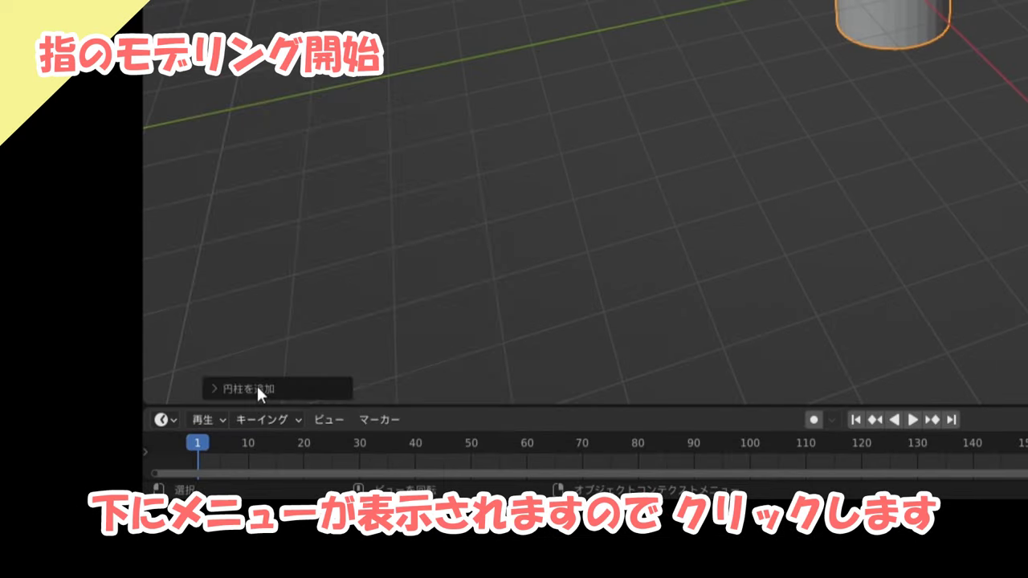
- Set the new cylinder to 8 vertices with Cap Fill Type Nothing
{"action": "left_click", "coordinate": [259, 391]}
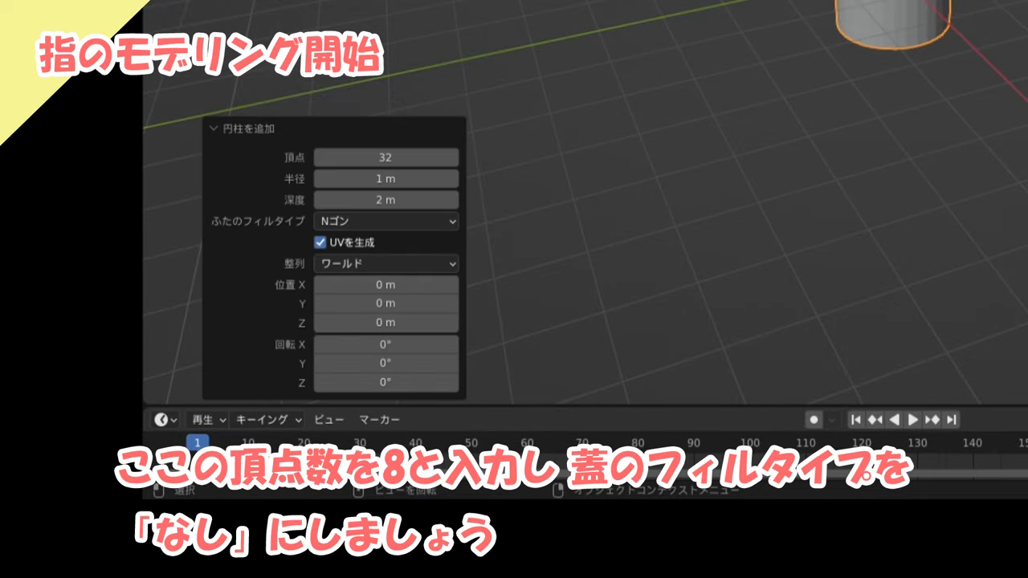
{"action": "left_click", "coordinate": [402, 159]}
{"action": "type", "text": "8"}
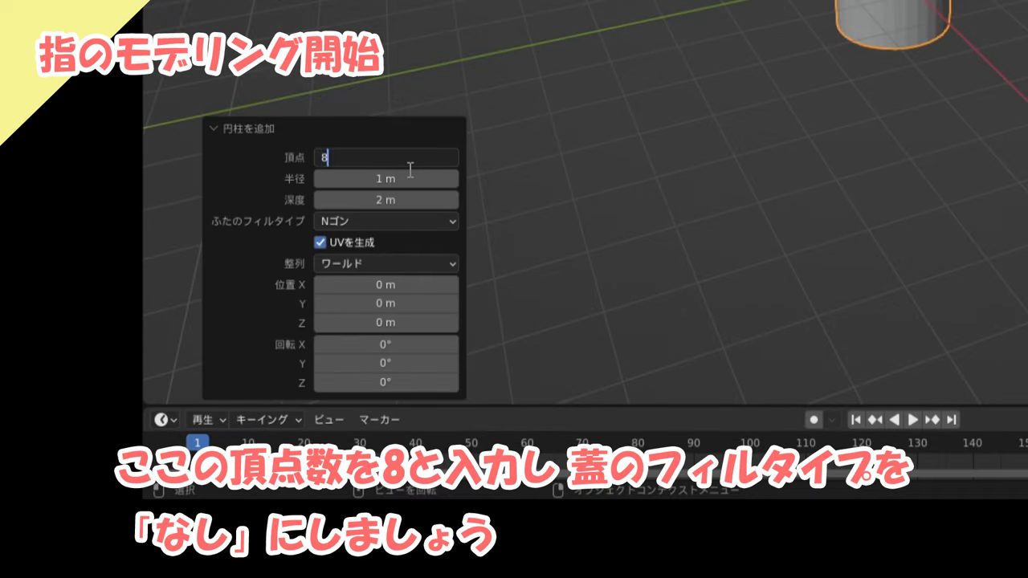
{"action": "key", "text": "Return"}
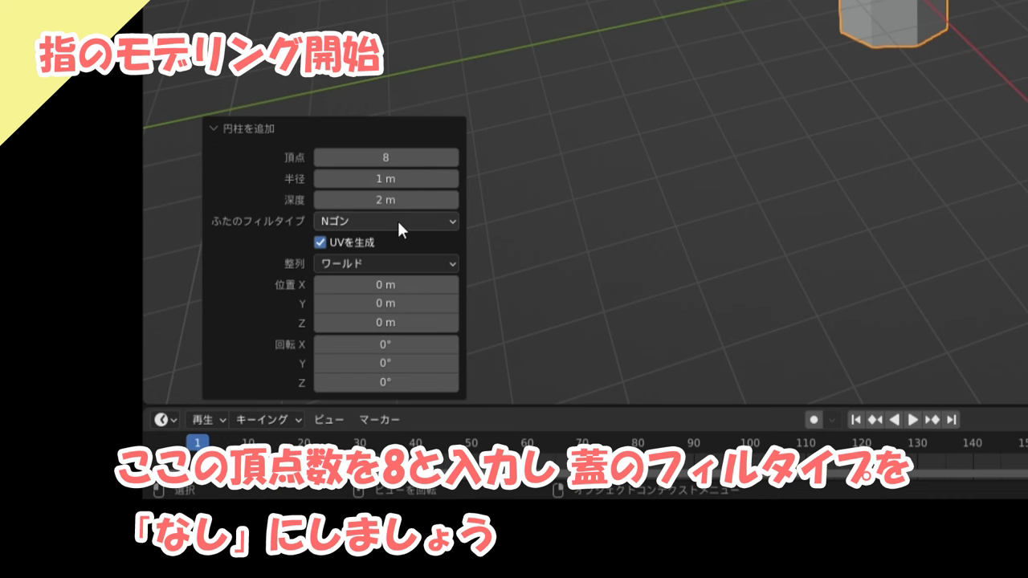
{"action": "left_click", "coordinate": [397, 220]}
{"action": "left_click", "coordinate": [394, 242]}
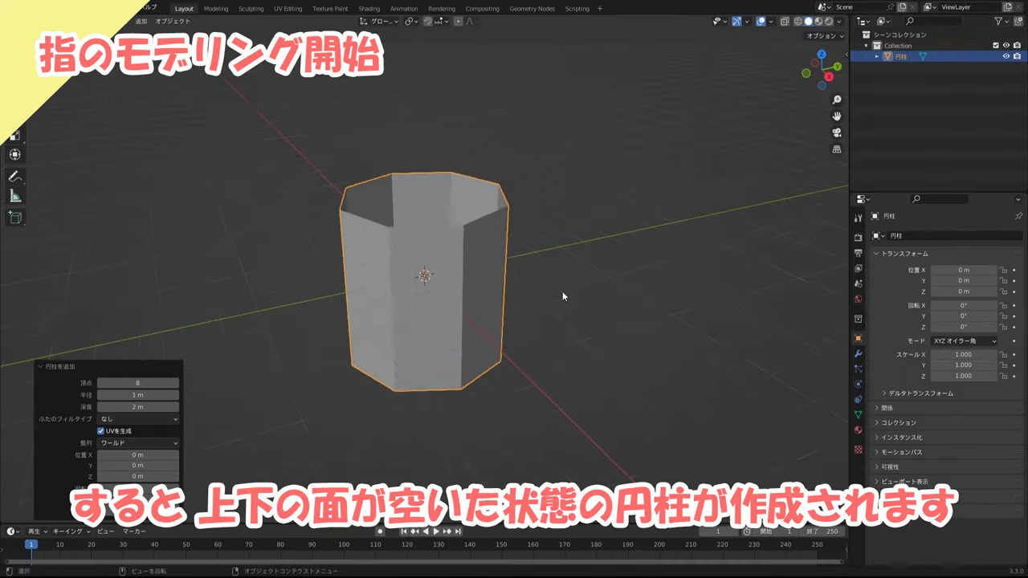
{"action": "middle_click_drag", "start_coordinate": [562, 296], "coordinate": [489, 345]}
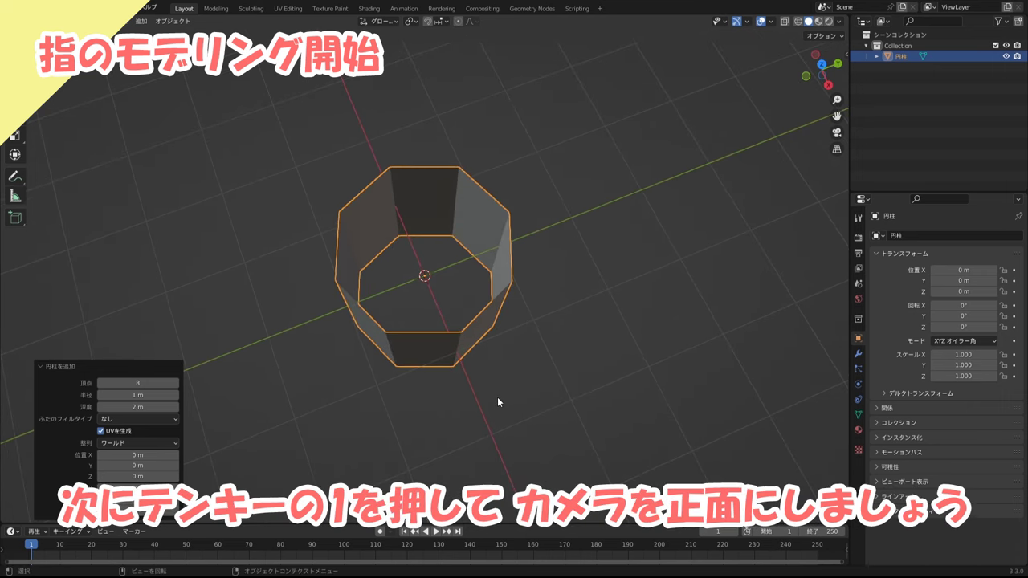
- In front view, set the cylinder's Z dimension to 8 m in the Item sidebar
{"action": "key", "text": "KP_1"}
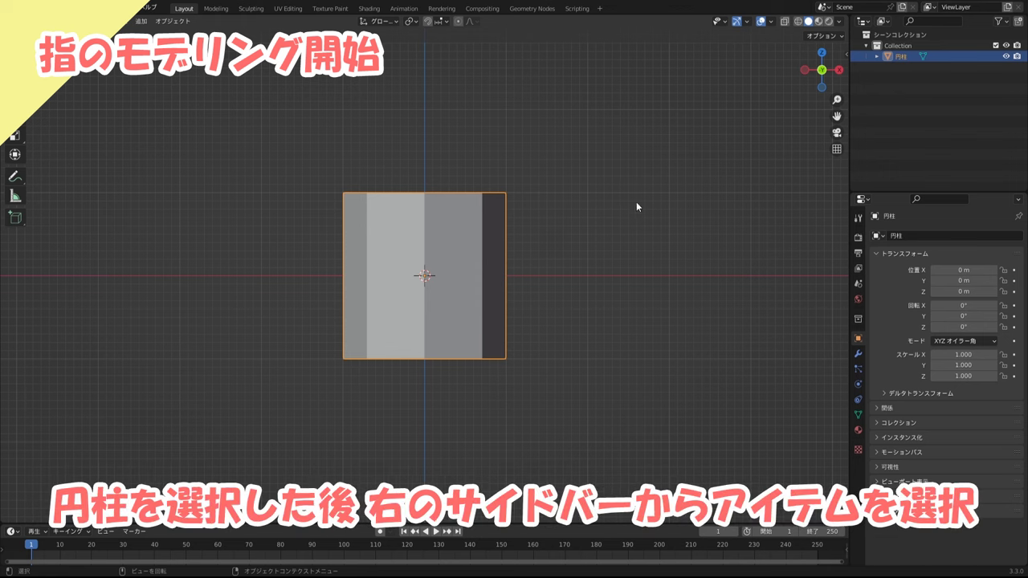
{"action": "left_click", "coordinate": [841, 64]}
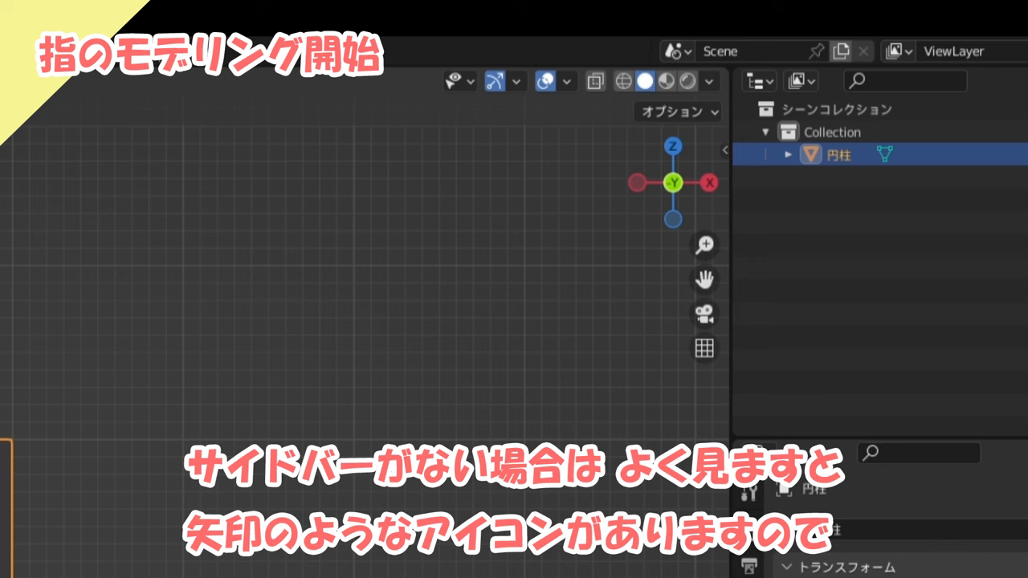
{"action": "left_click", "coordinate": [722, 151]}
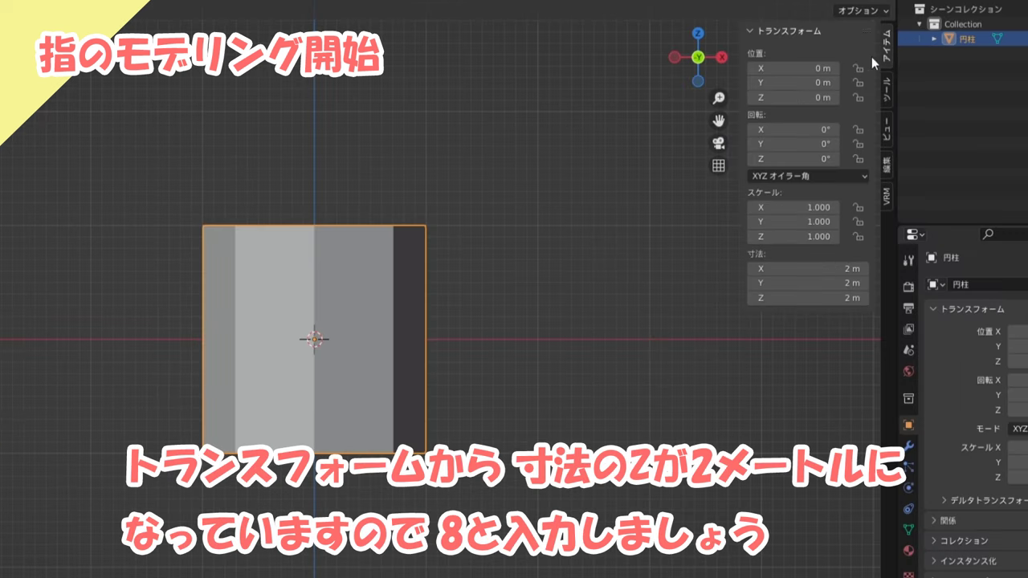
{"action": "left_click", "coordinate": [832, 302]}
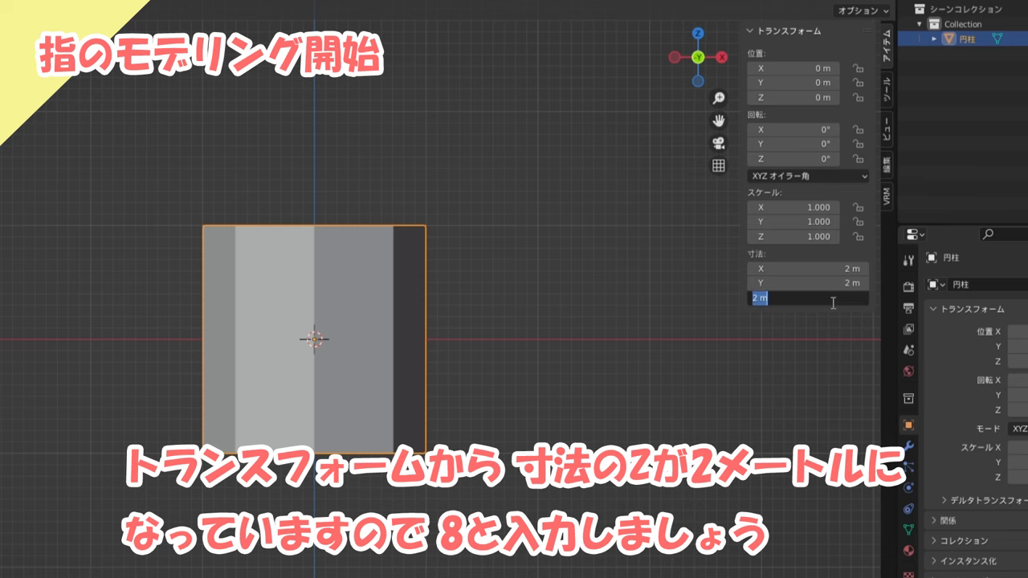
{"action": "type", "text": "8"}
{"action": "key", "text": "Return"}
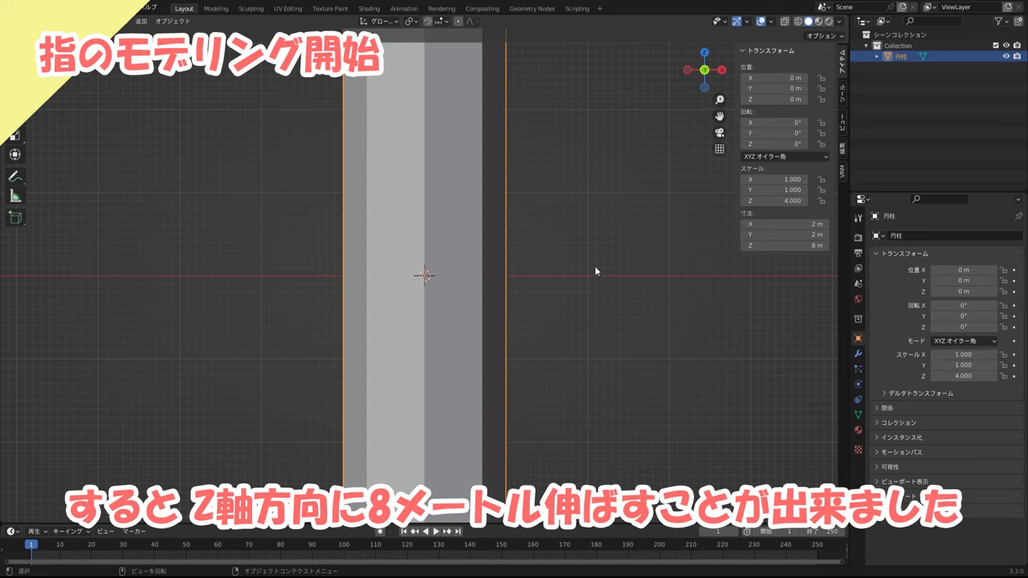
{"action": "scroll", "coordinate": [595, 267], "scroll_direction": "down", "scroll_amount": 2}
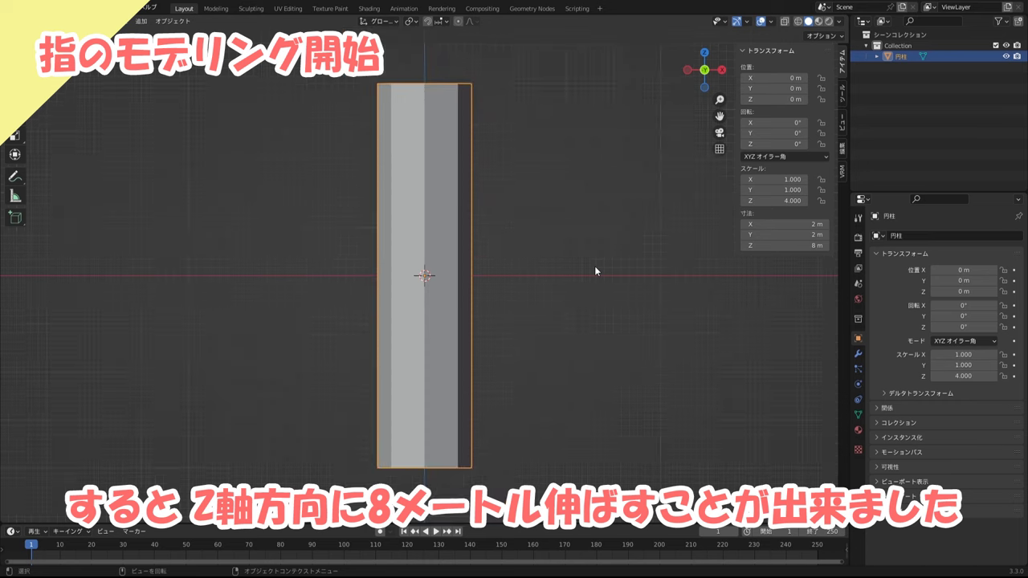
{"action": "scroll", "coordinate": [595, 268], "scroll_direction": "down", "scroll_amount": 1}
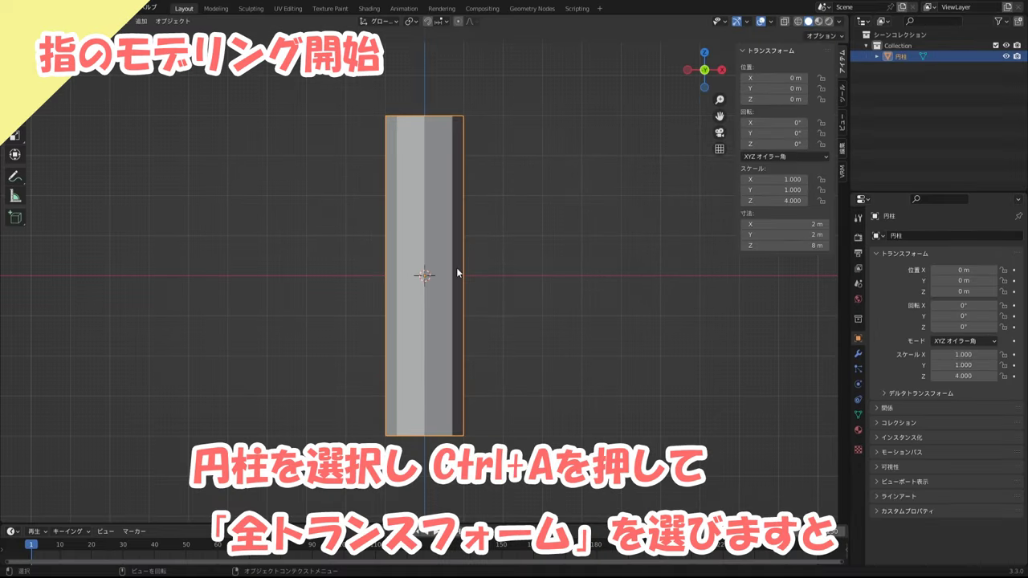
- Apply All Transforms so scale reads 1.000 while the cylinder stays 2 × 2 × 8 m
{"action": "key", "text": "ctrl+a"}
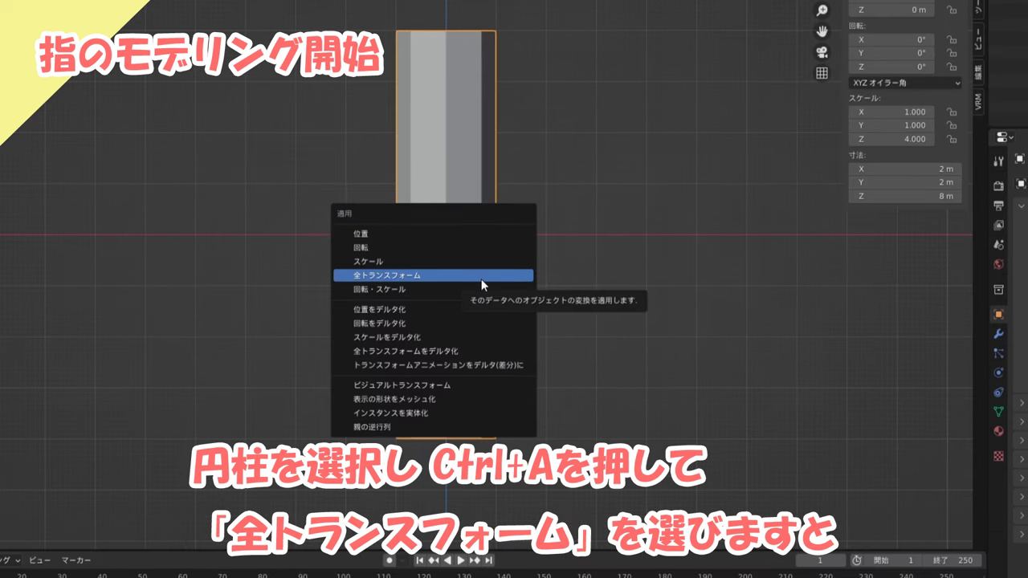
{"action": "left_click", "coordinate": [481, 279]}
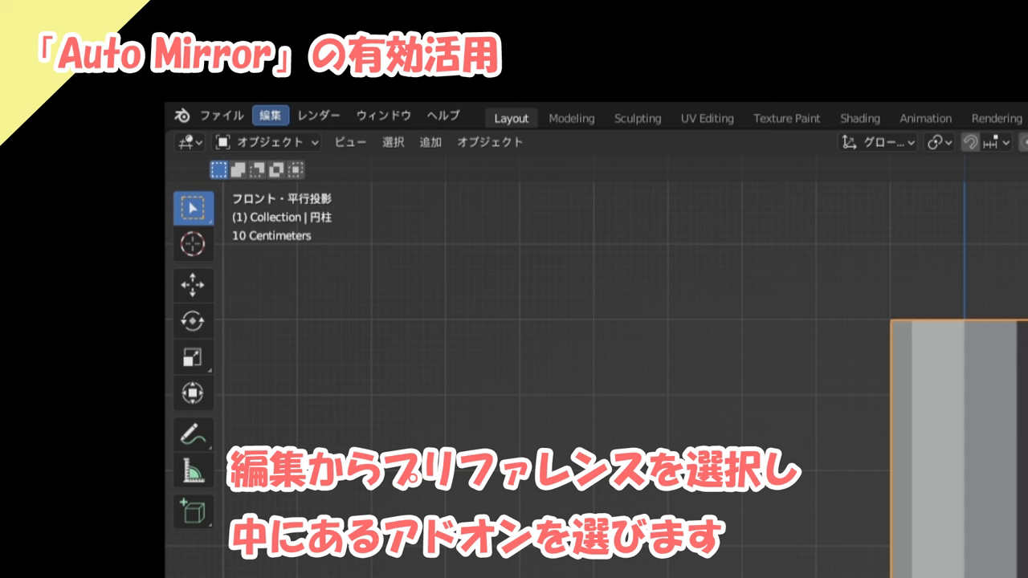
- Enable the Mesh: Auto Mirror add-on via an 'auto' search, then save preferences
{"action": "left_click", "coordinate": [270, 115]}
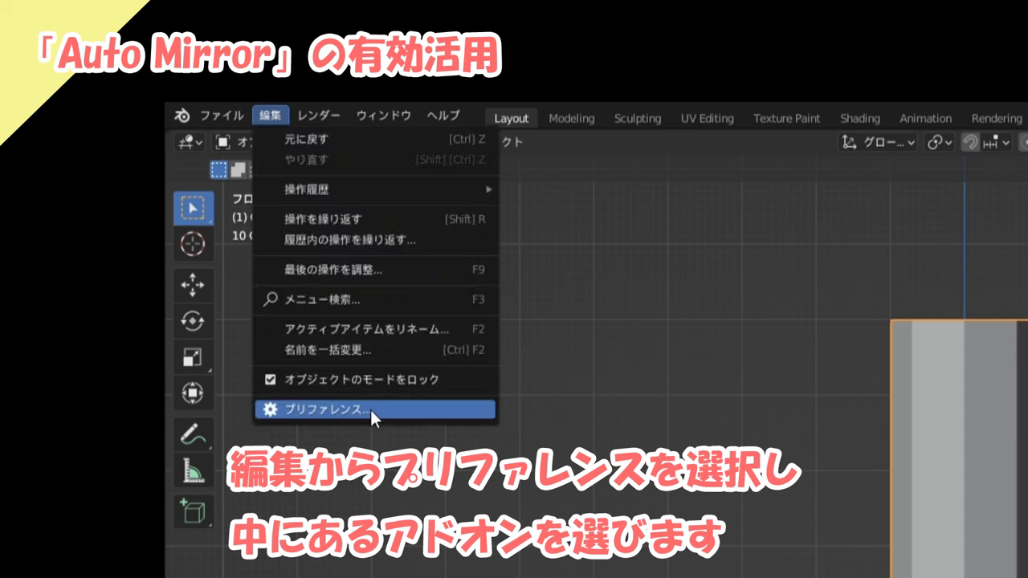
{"action": "left_click", "coordinate": [371, 410]}
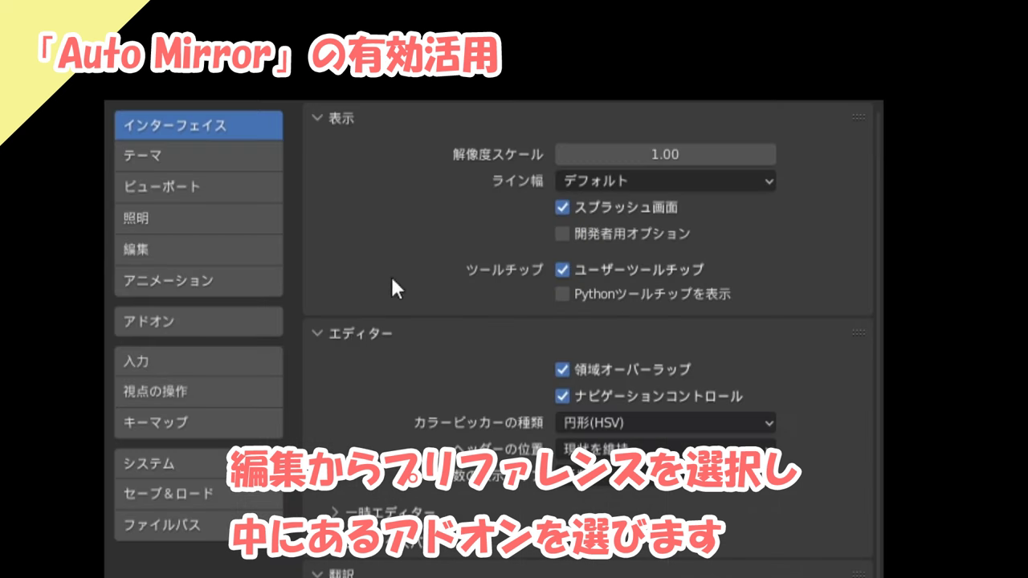
{"action": "left_click", "coordinate": [247, 325]}
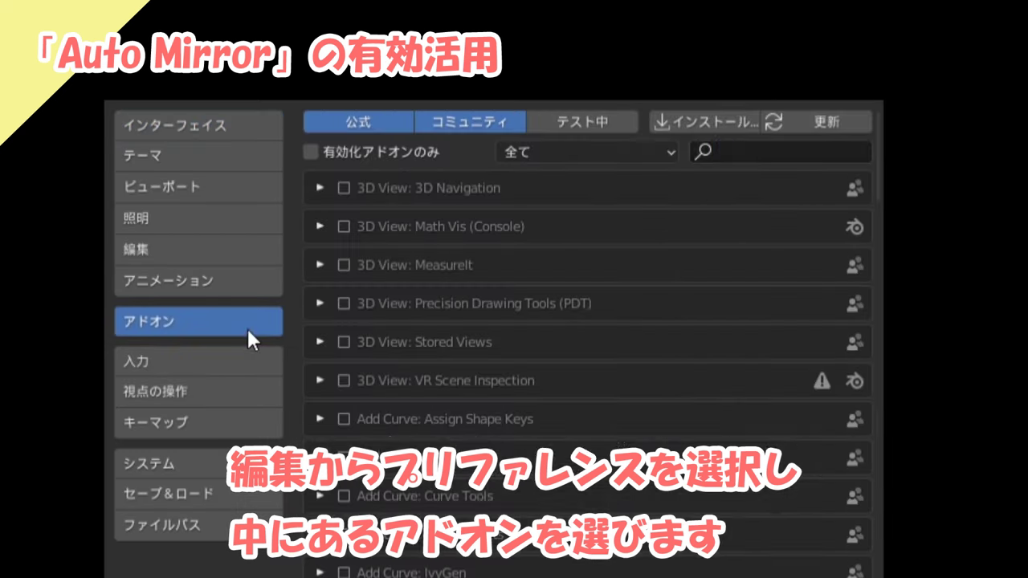
{"action": "type", "text": "auto"}
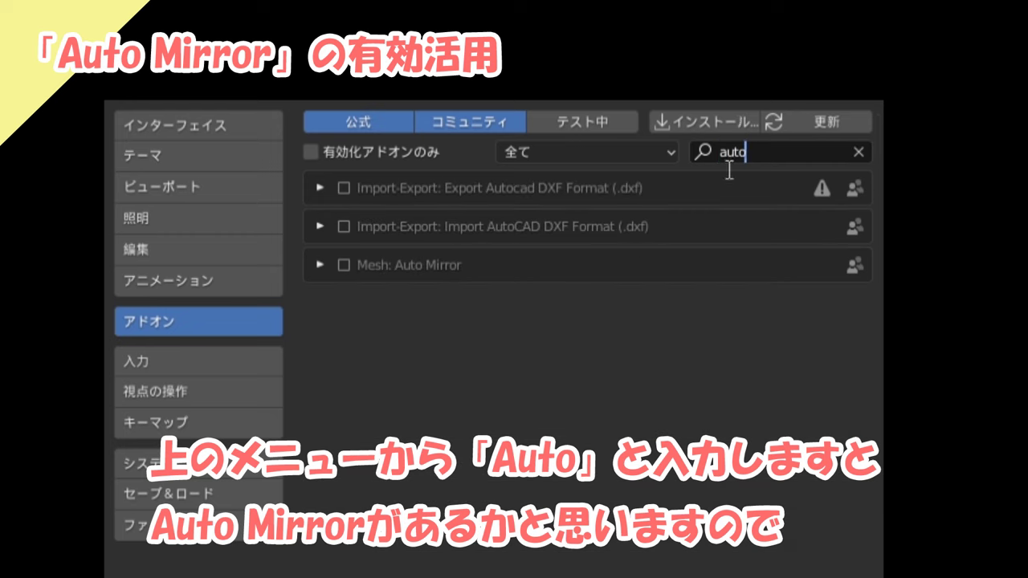
{"action": "left_click", "coordinate": [405, 263]}
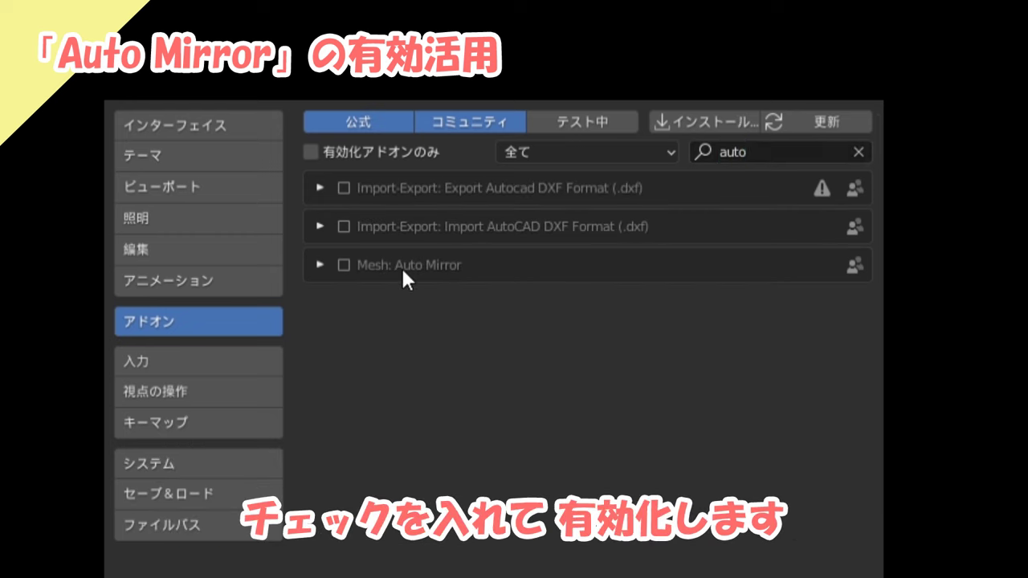
{"action": "left_click", "coordinate": [344, 266]}
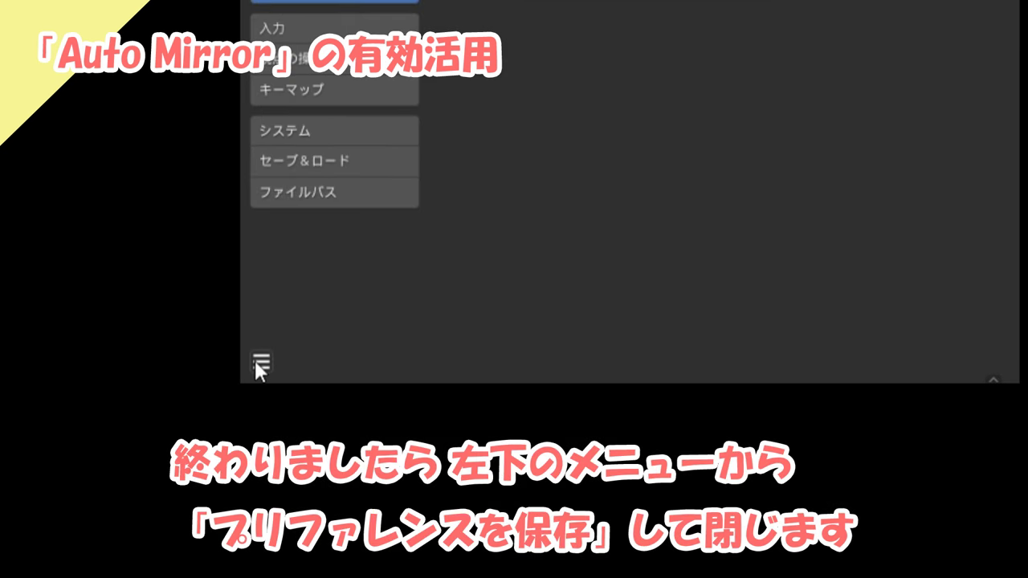
{"action": "left_click", "coordinate": [260, 363]}
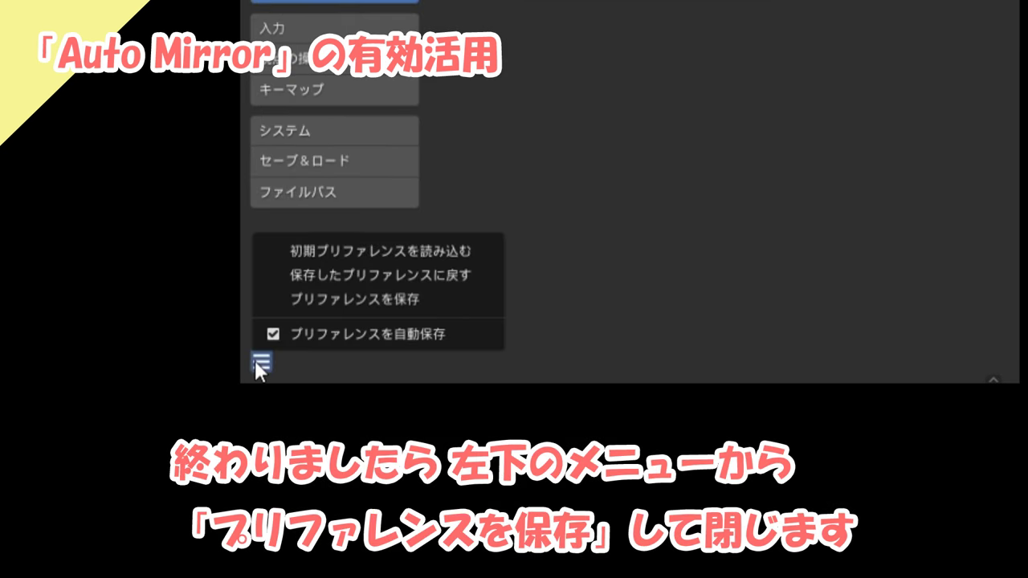
{"action": "left_click", "coordinate": [326, 303]}
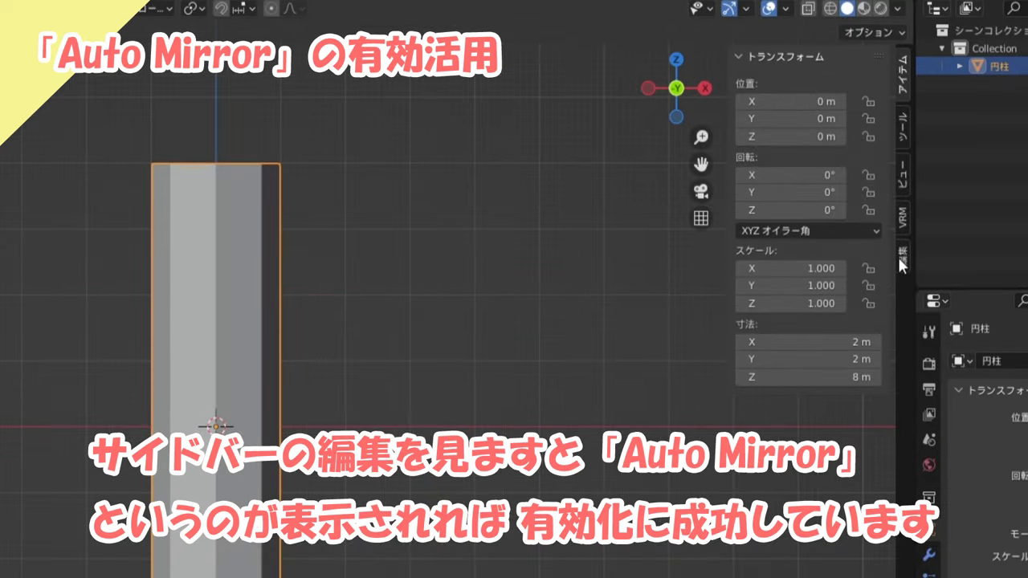
- Apply Auto Mirror along X from the sidebar Edit tab and test it on a rim vertex
{"action": "left_click", "coordinate": [901, 257]}
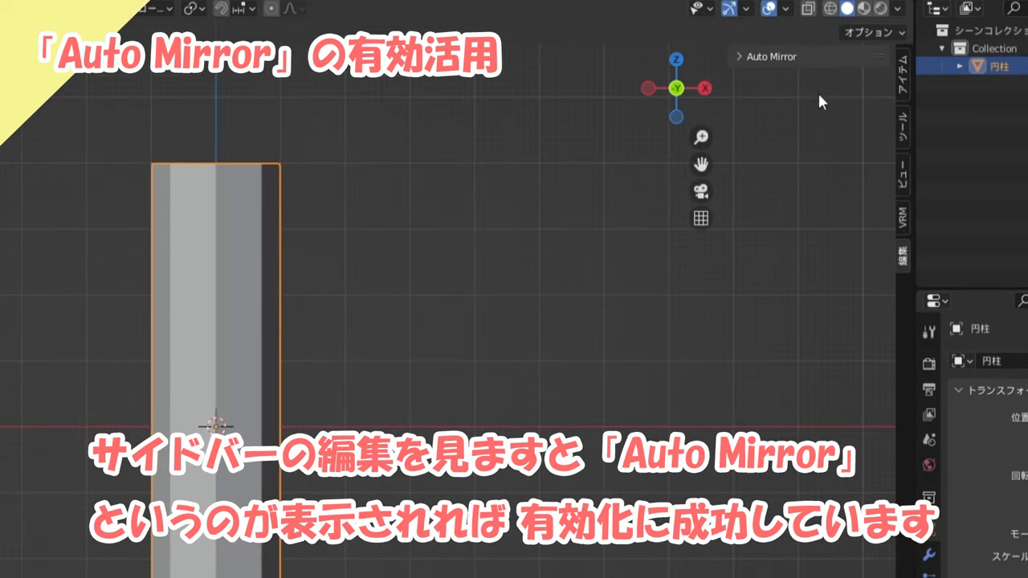
{"action": "left_click", "coordinate": [762, 58]}
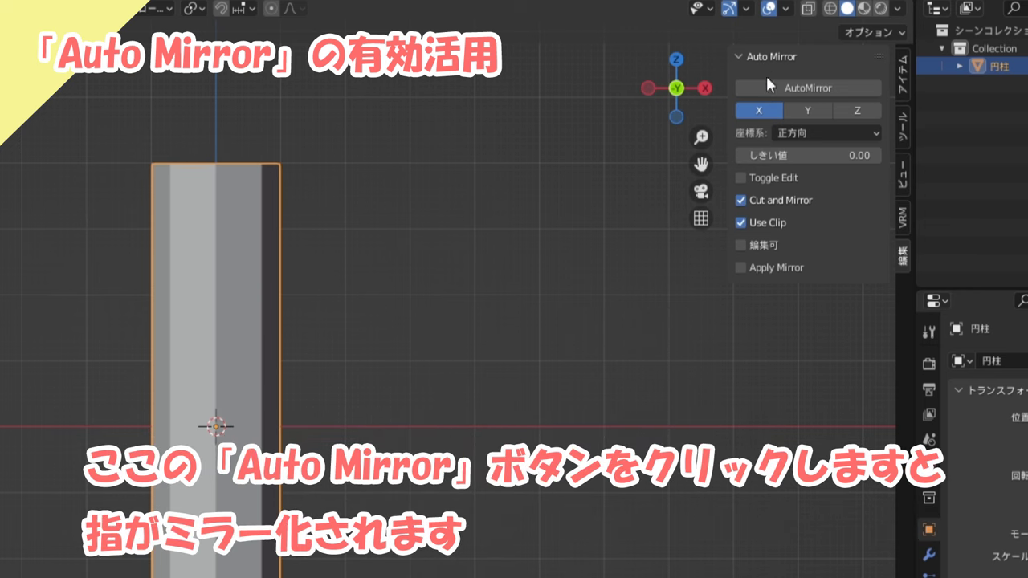
{"action": "left_click", "coordinate": [773, 90]}
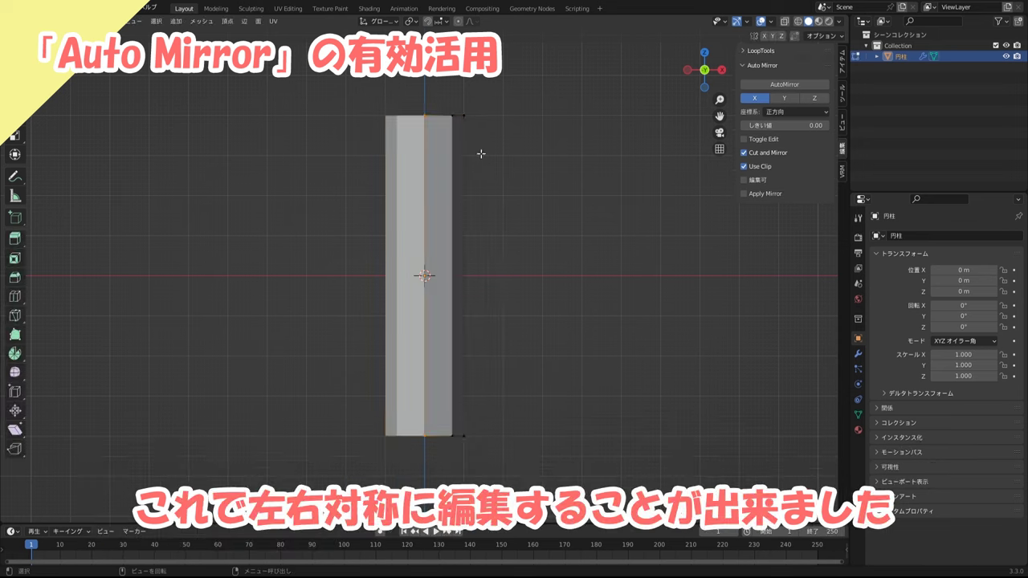
{"action": "mouse_move", "coordinate": [469, 113]}
{"action": "left_mouse_down"}
{"action": "mouse_move", "coordinate": [544, 247]}
{"action": "mouse_move", "coordinate": [509, 278]}
{"action": "left_mouse_up"}
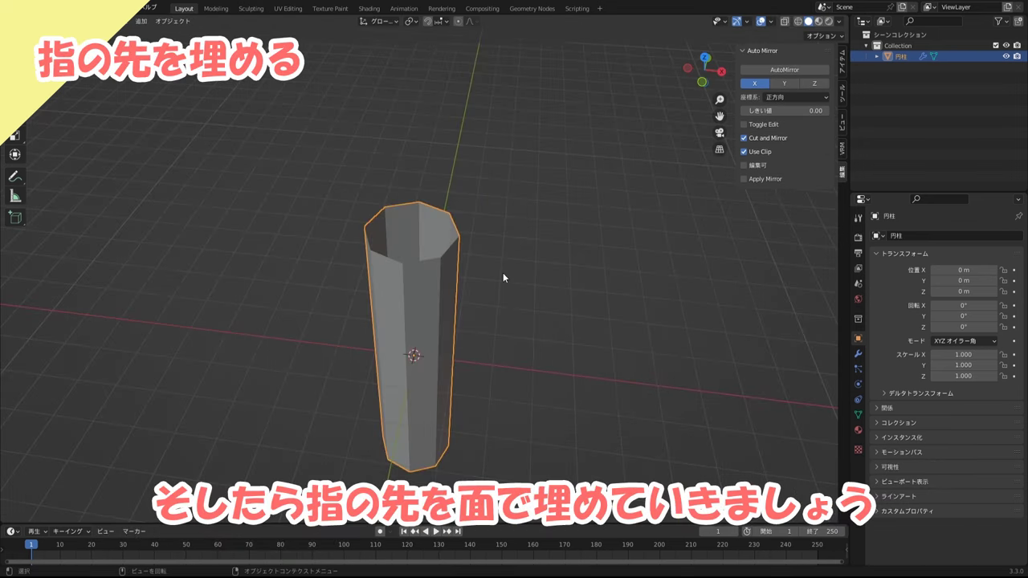
- With Median Point pivot, select the top rim loop and scale it inward toward the mirror centre
{"action": "scroll", "coordinate": [503, 273], "scroll_direction": "up", "scroll_amount": 3}
{"action": "middle_click_drag", "start_coordinate": [503, 267], "coordinate": [520, 295]}
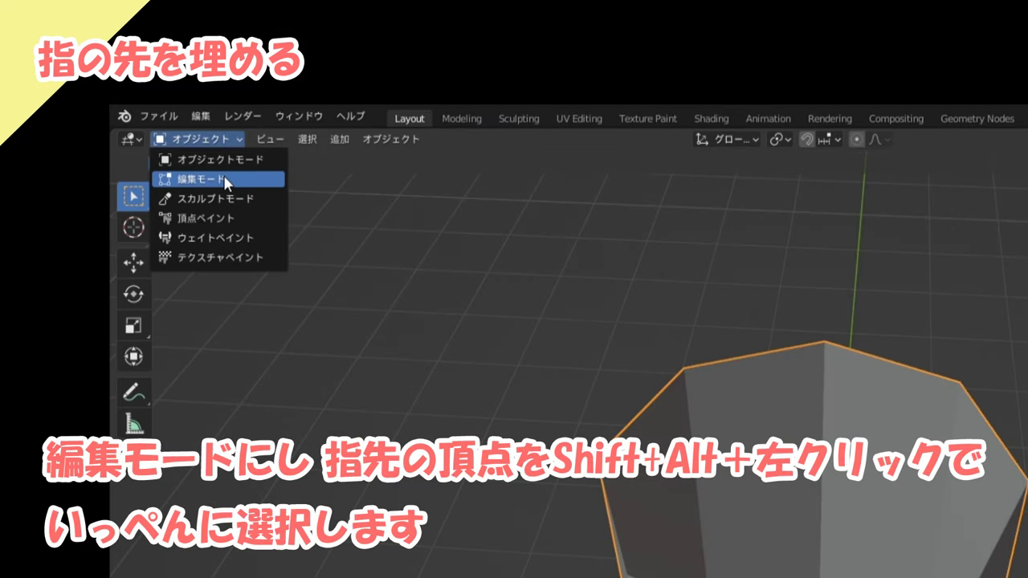
{"action": "left_click", "coordinate": [225, 178]}
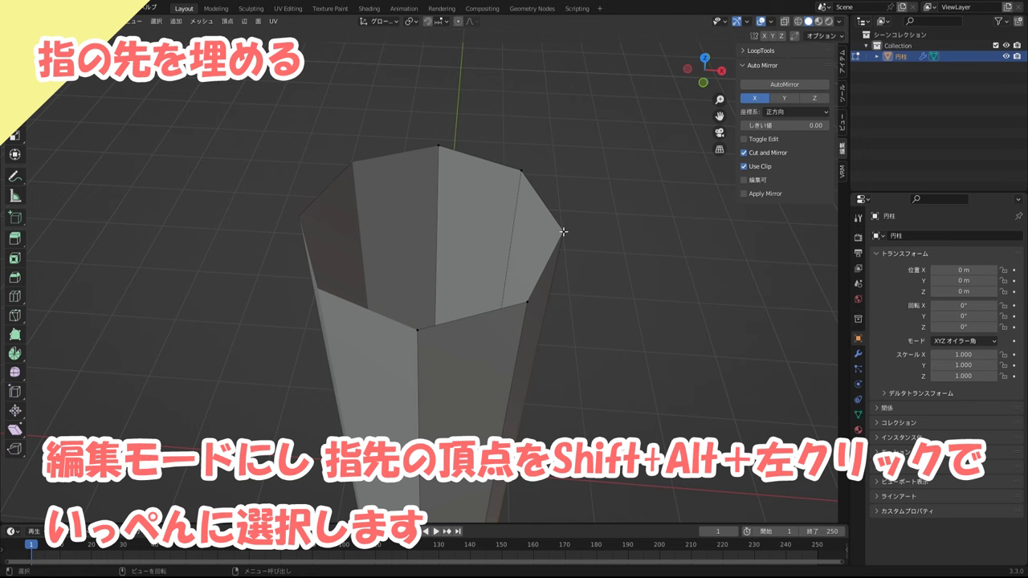
{"action": "left_click", "coordinate": [564, 232], "text": "alt+shift"}
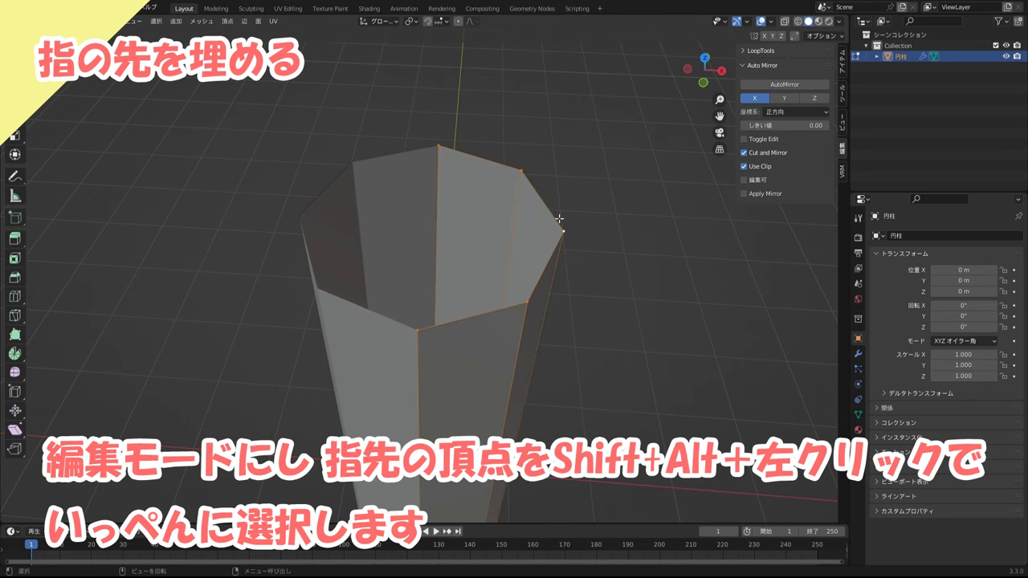
{"action": "left_click", "coordinate": [412, 20]}
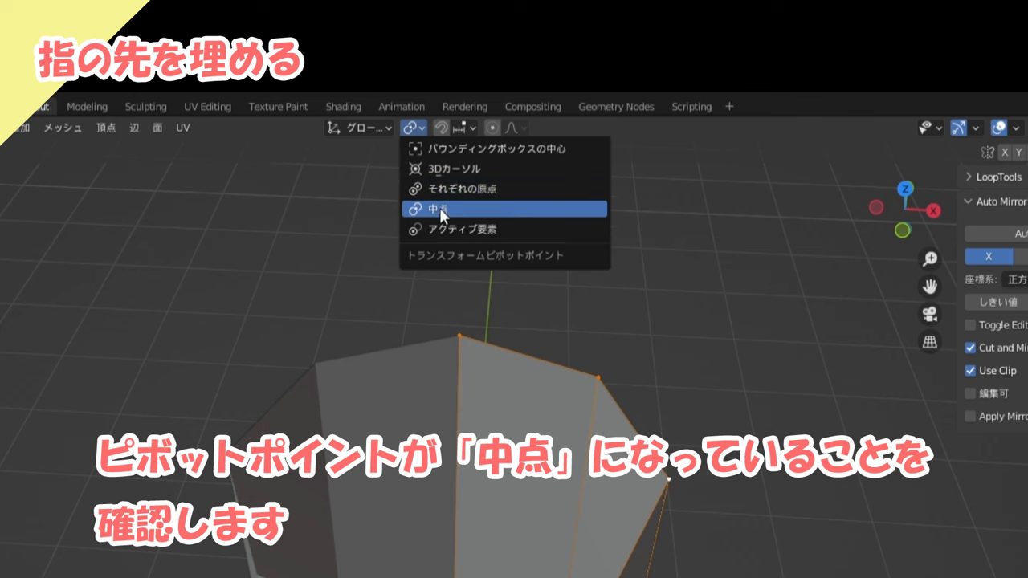
{"action": "left_click", "coordinate": [439, 207]}
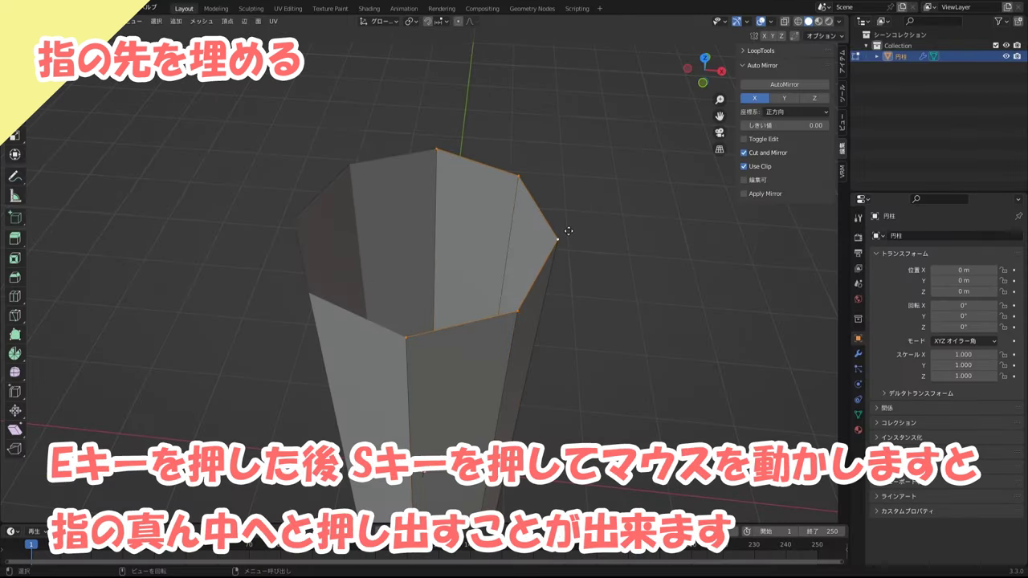
{"action": "key", "text": "s"}
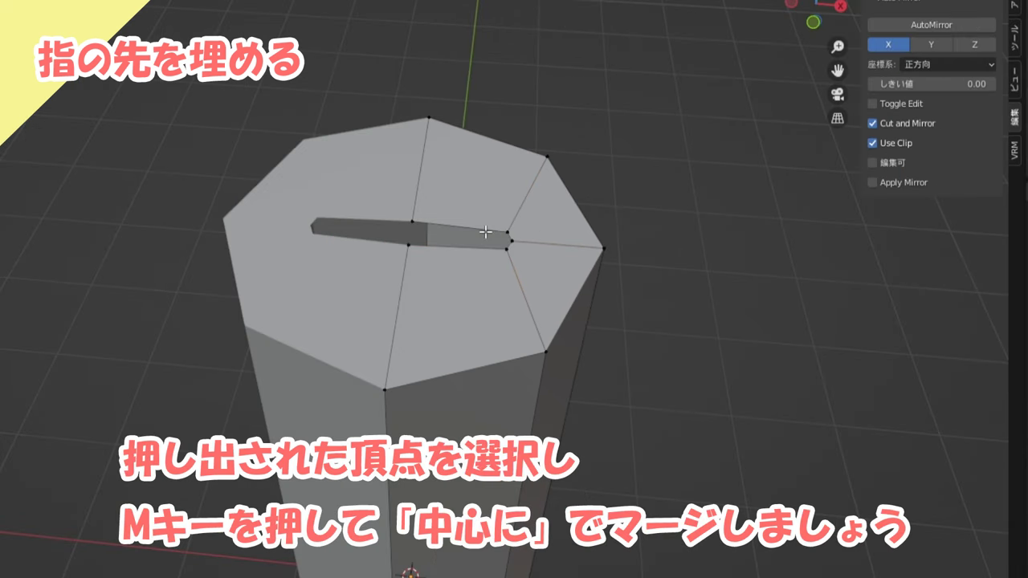
- Merge the extruded inner vertices At Center
{"action": "left_click", "coordinate": [486, 232], "text": "shift"}
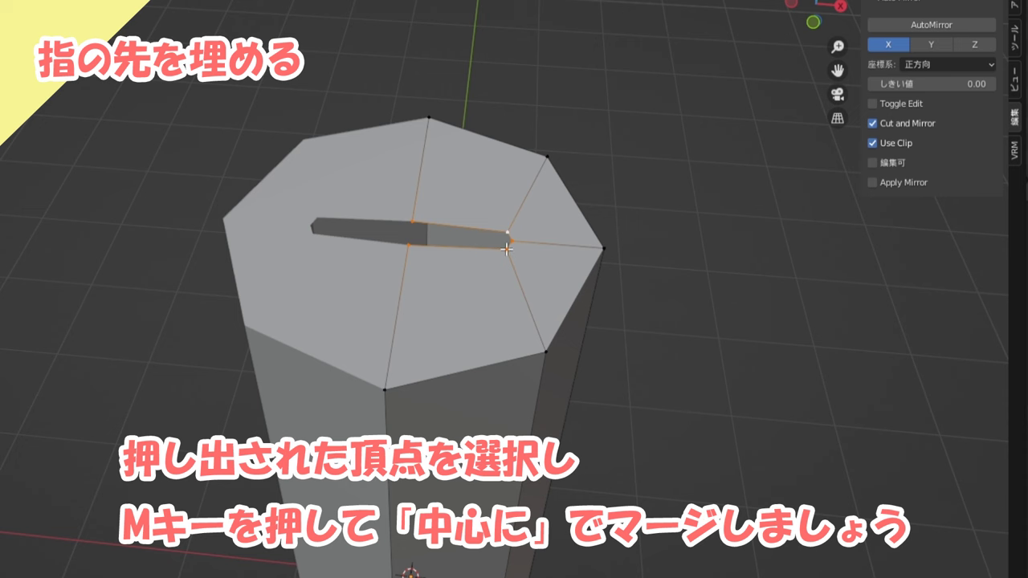
{"action": "key", "text": "m"}
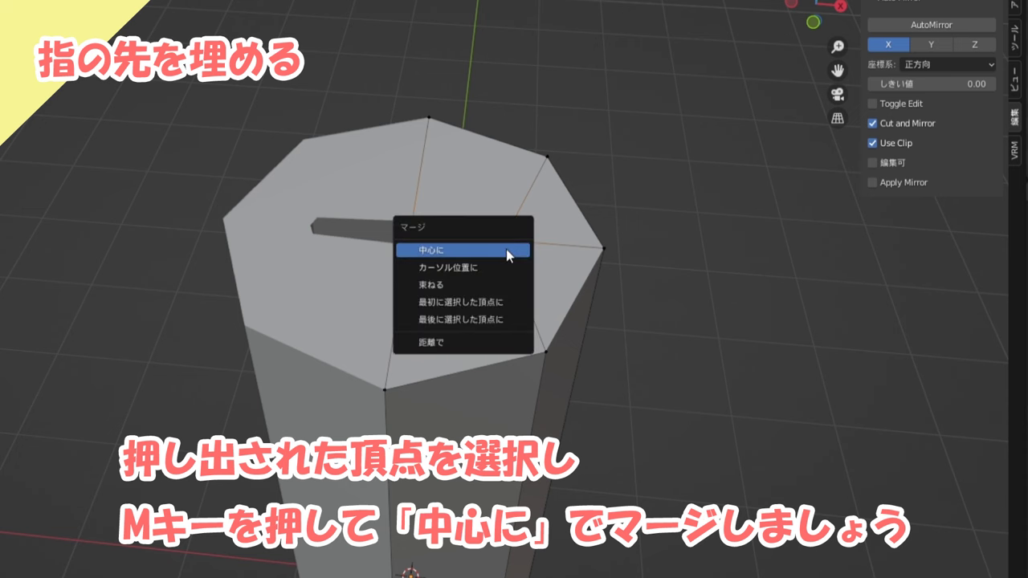
{"action": "left_click", "coordinate": [506, 249]}
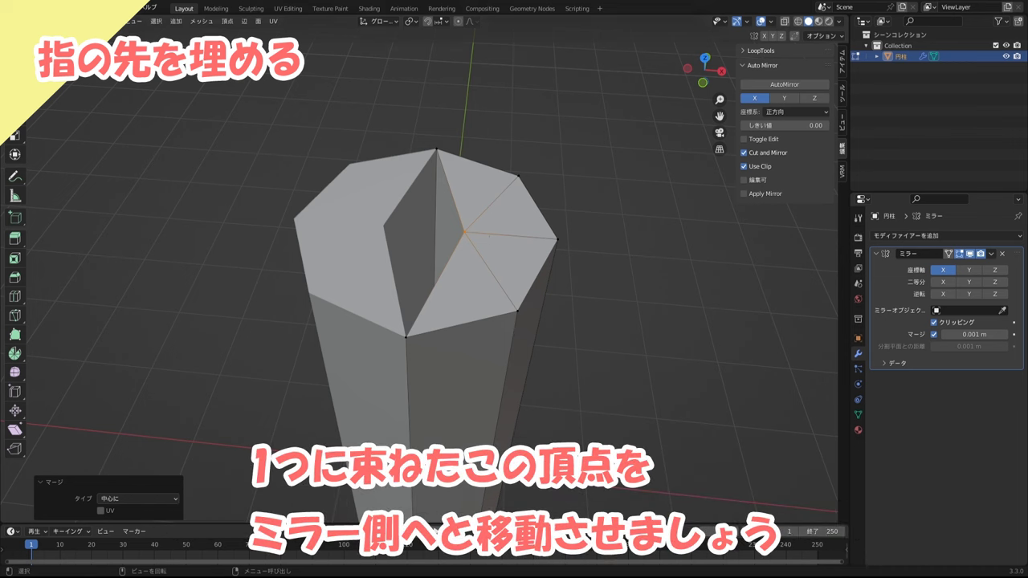
- Move the merged vertex -0.3818 m along X onto the mirror seam
{"action": "left_click", "coordinate": [467, 234]}
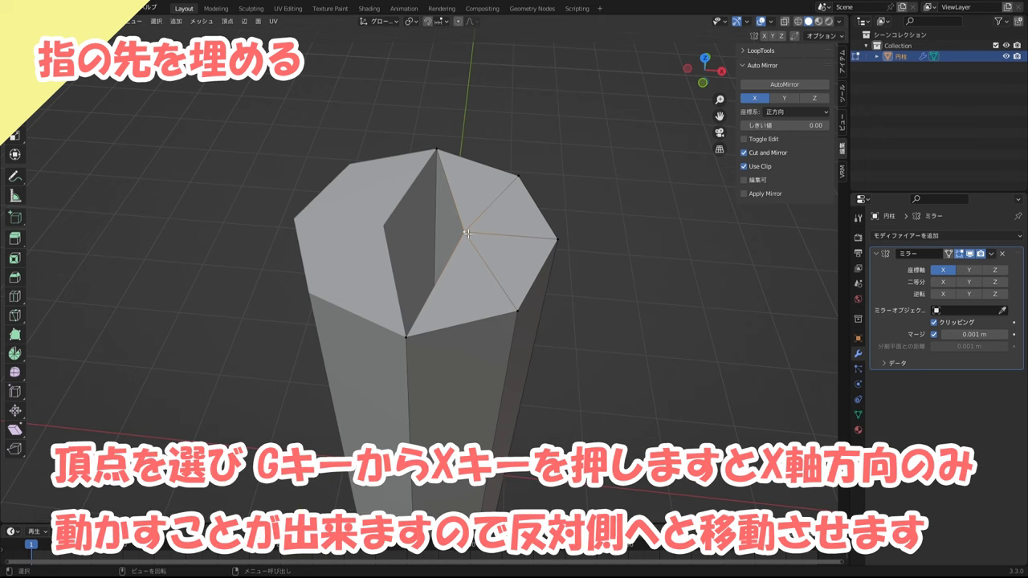
{"action": "key", "text": "g"}
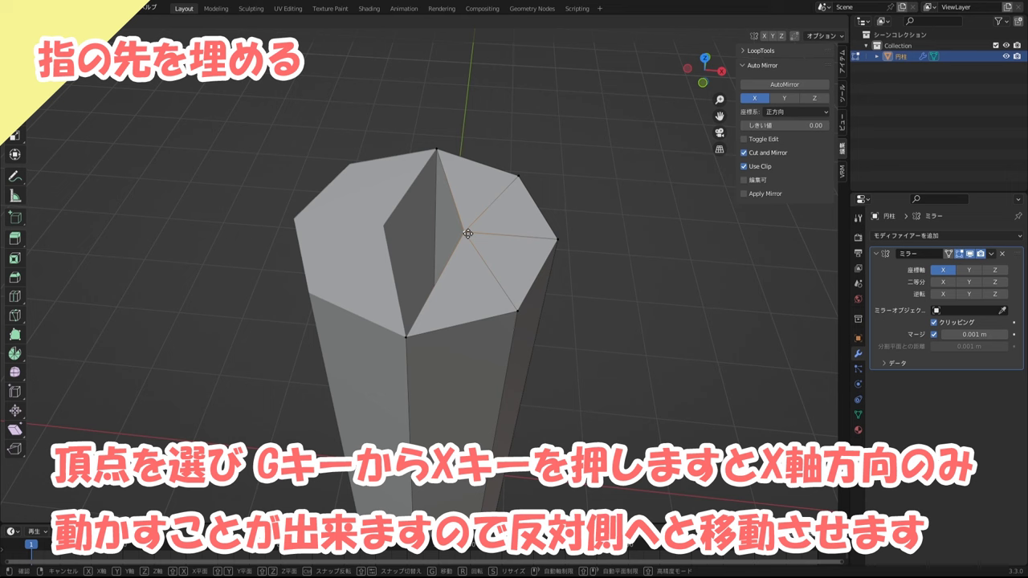
{"action": "key", "text": "x"}
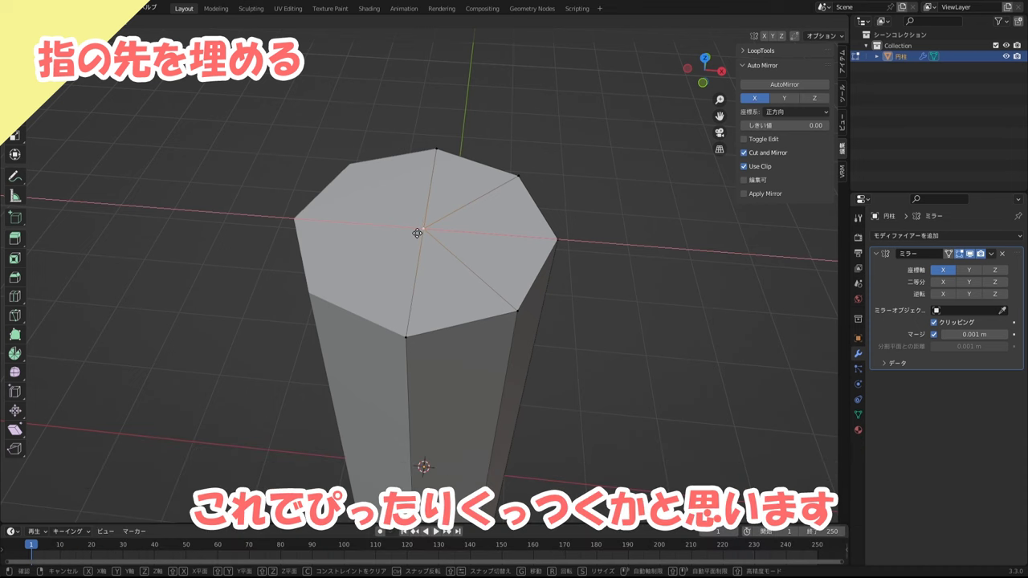
{"action": "left_click", "coordinate": [418, 232]}
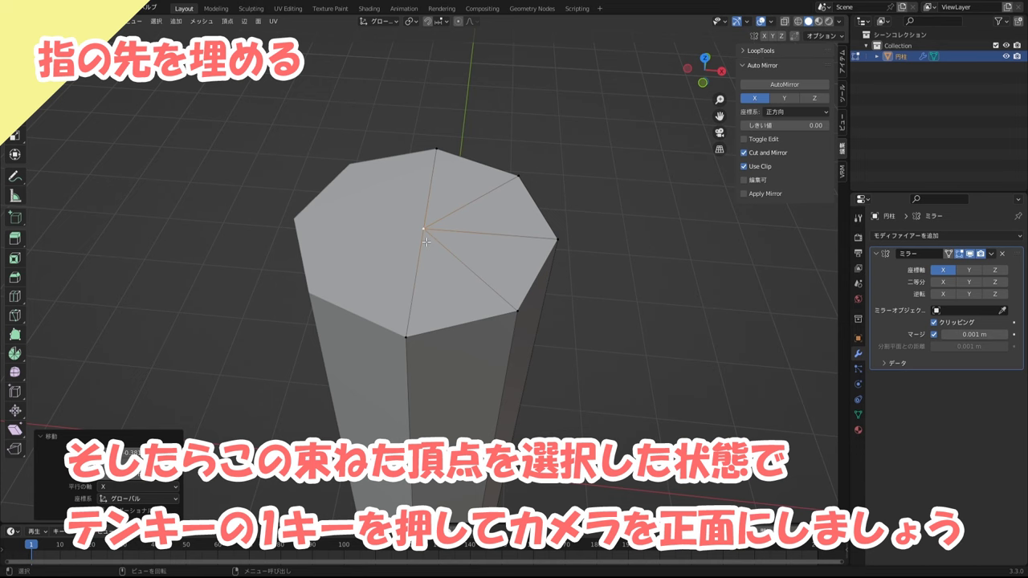
- In front view, raise the tip vertex 0.63661 m along Z to form a pointed cap
{"action": "key", "text": "KP_1"}
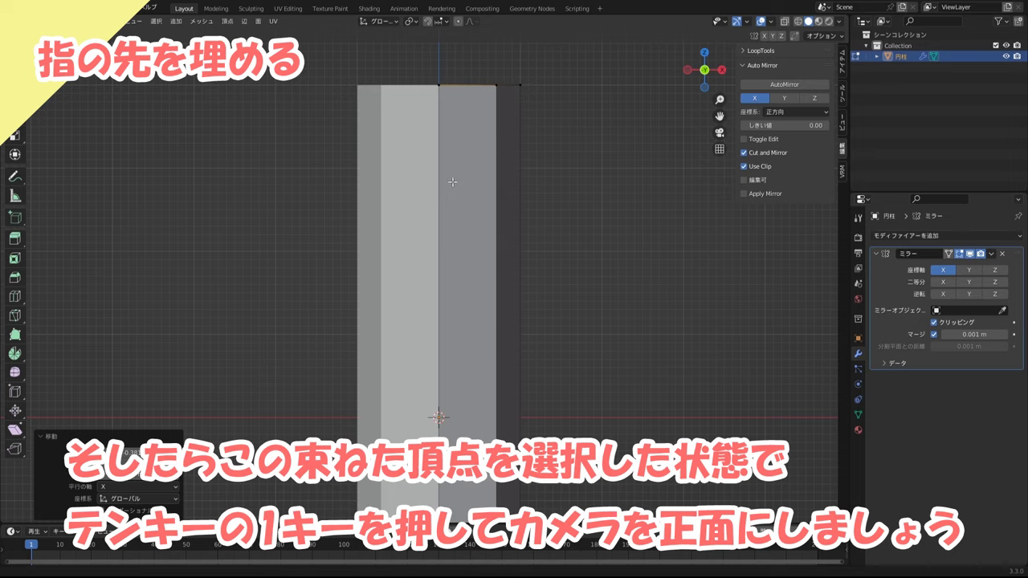
{"action": "middle_click_drag", "start_coordinate": [449, 180], "coordinate": [449, 267], "text": "shift"}
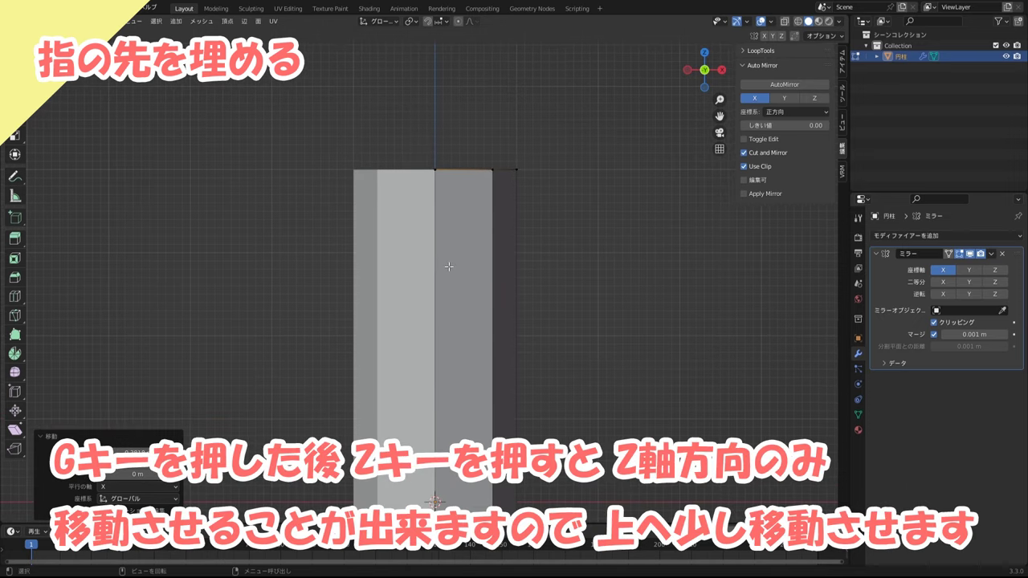
{"action": "key", "text": "g"}
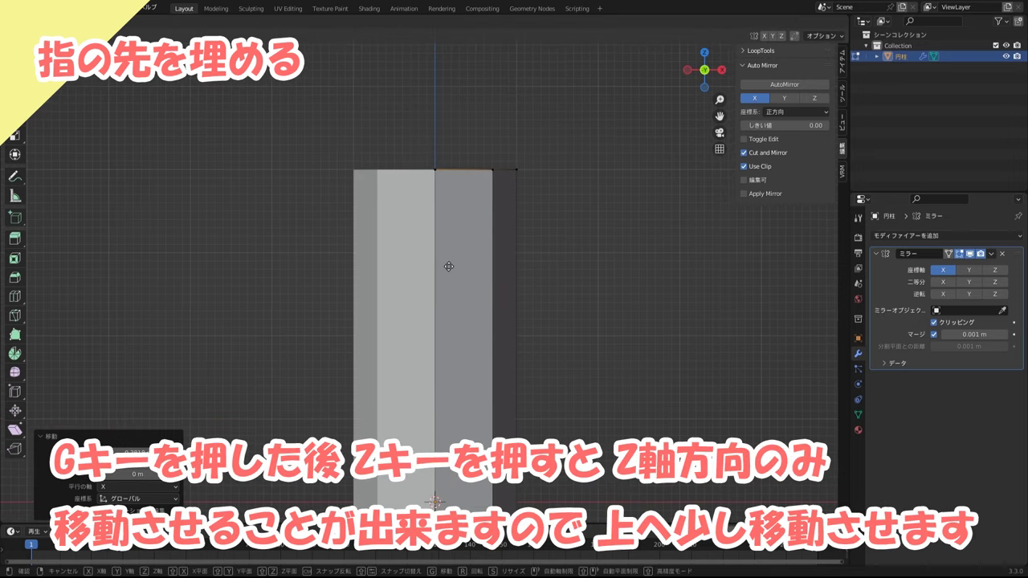
{"action": "key", "text": "z"}
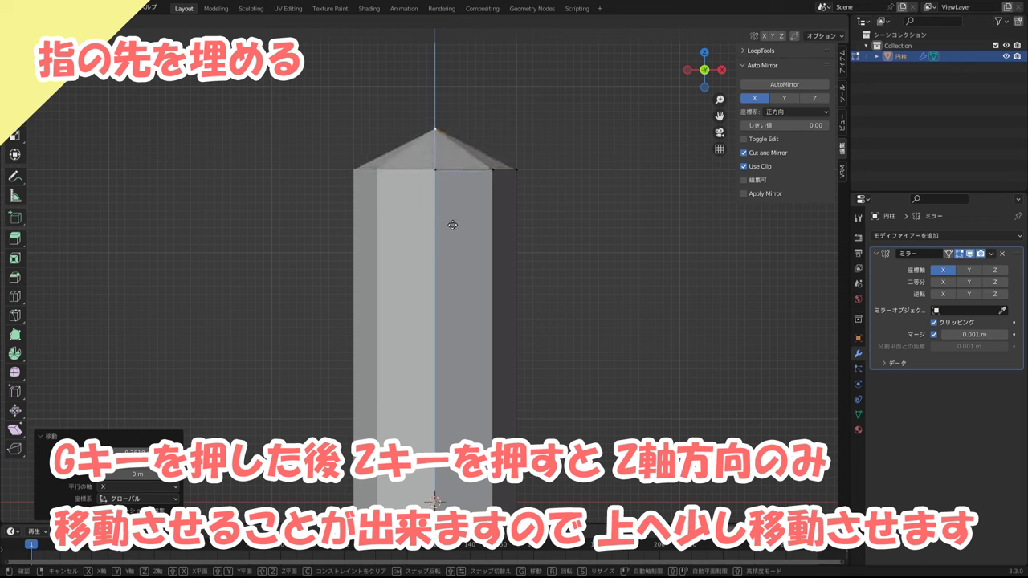
{"action": "left_click", "coordinate": [453, 213]}
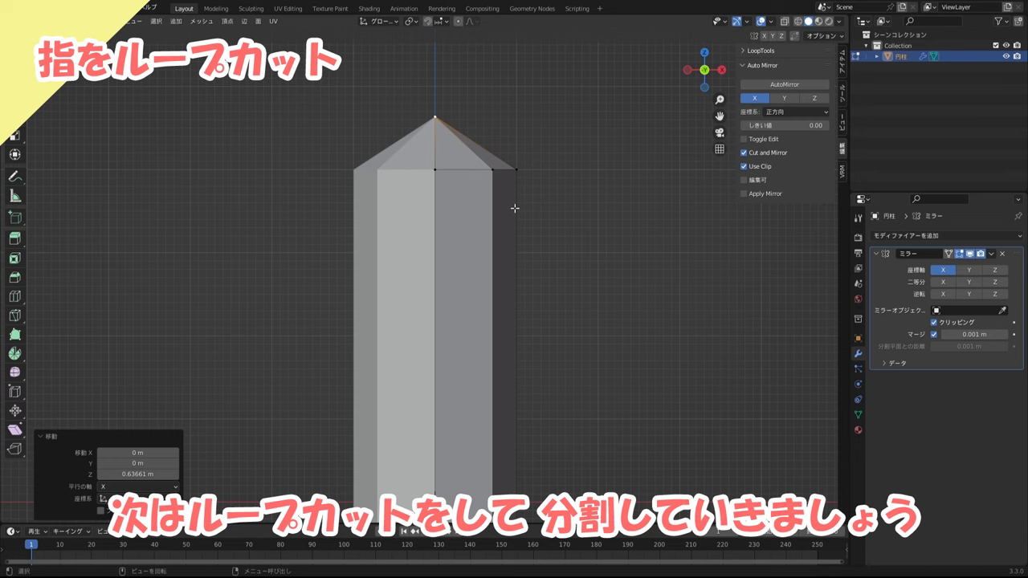
- In Edit Mode, add a 2-cut loop cut around the finger's middle at default spacing
{"action": "scroll", "coordinate": [509, 257], "scroll_direction": "down", "scroll_amount": 5}
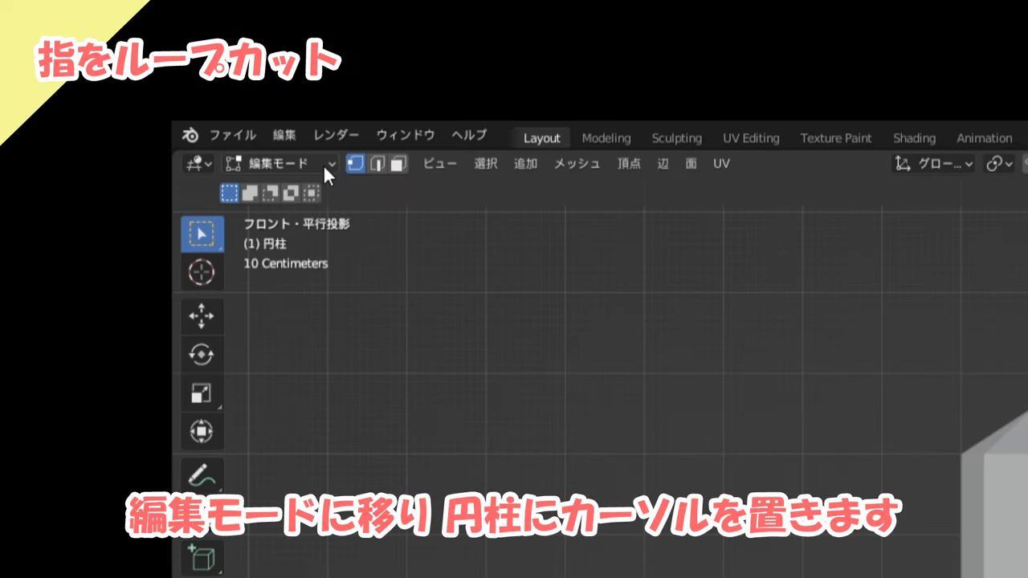
{"action": "left_click", "coordinate": [323, 164]}
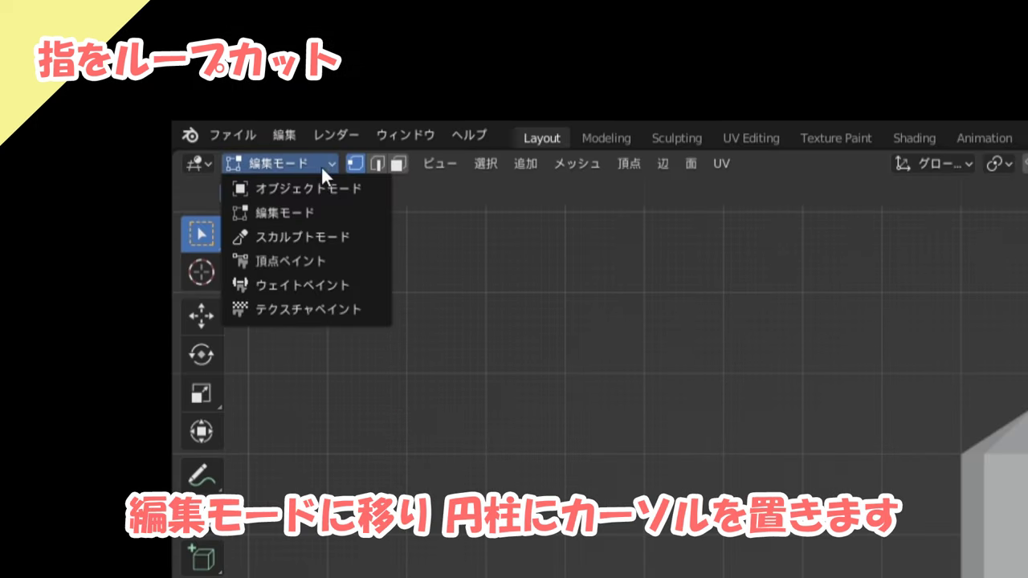
{"action": "left_click", "coordinate": [325, 211]}
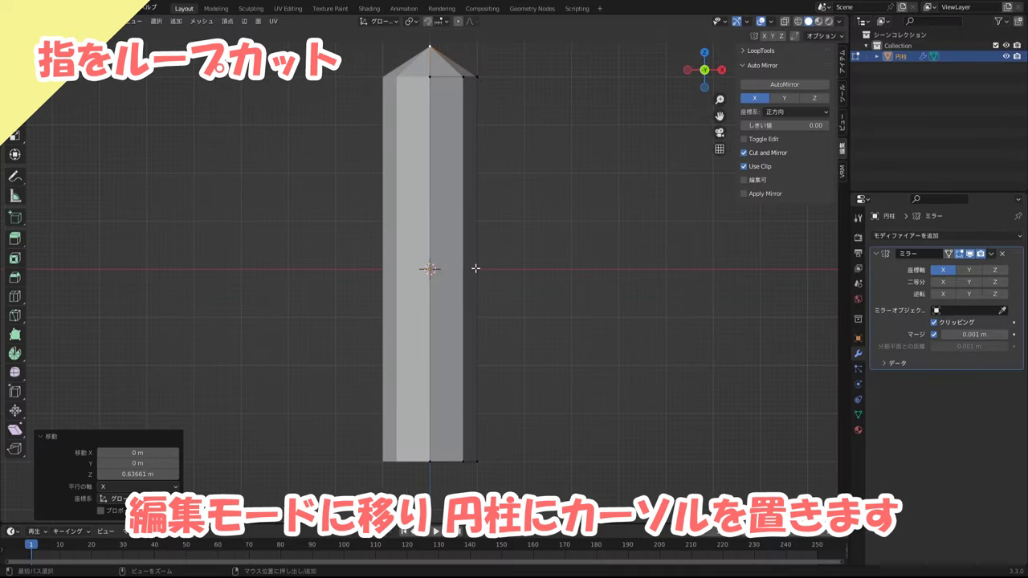
{"action": "key", "text": "ctrl+r"}
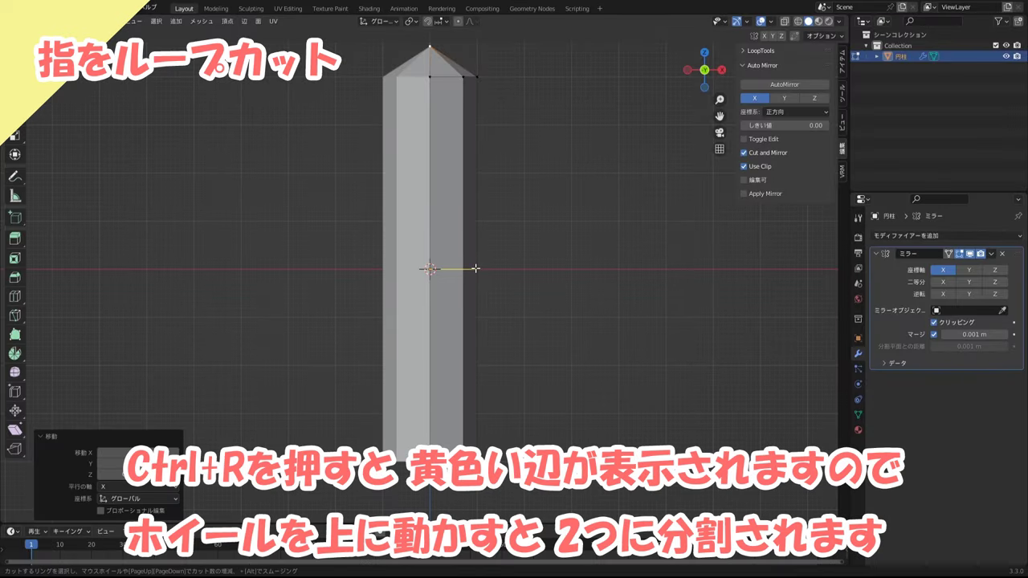
{"action": "scroll", "coordinate": [476, 269], "scroll_direction": "up", "scroll_amount": 1}
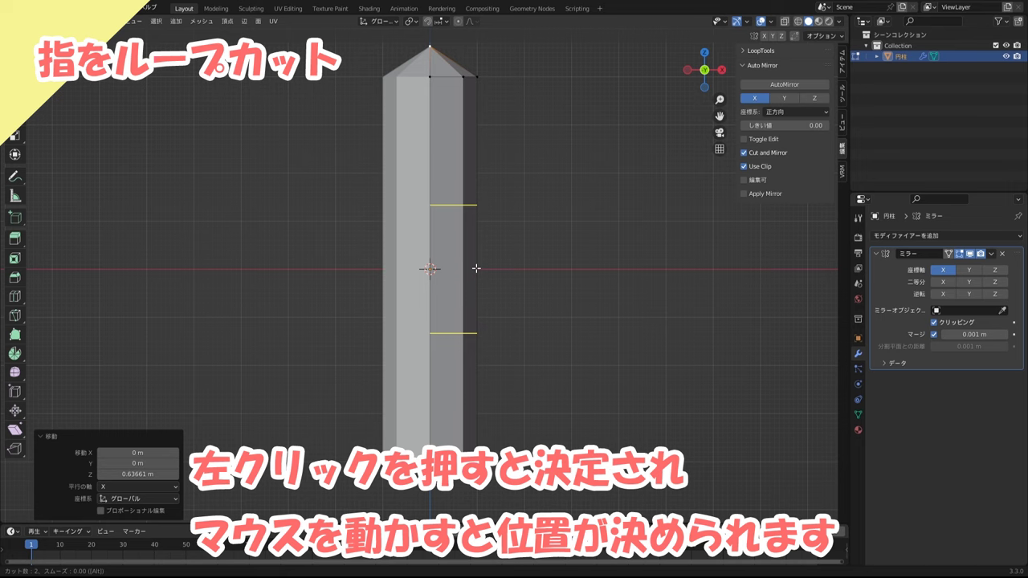
{"action": "left_click", "coordinate": [476, 268]}
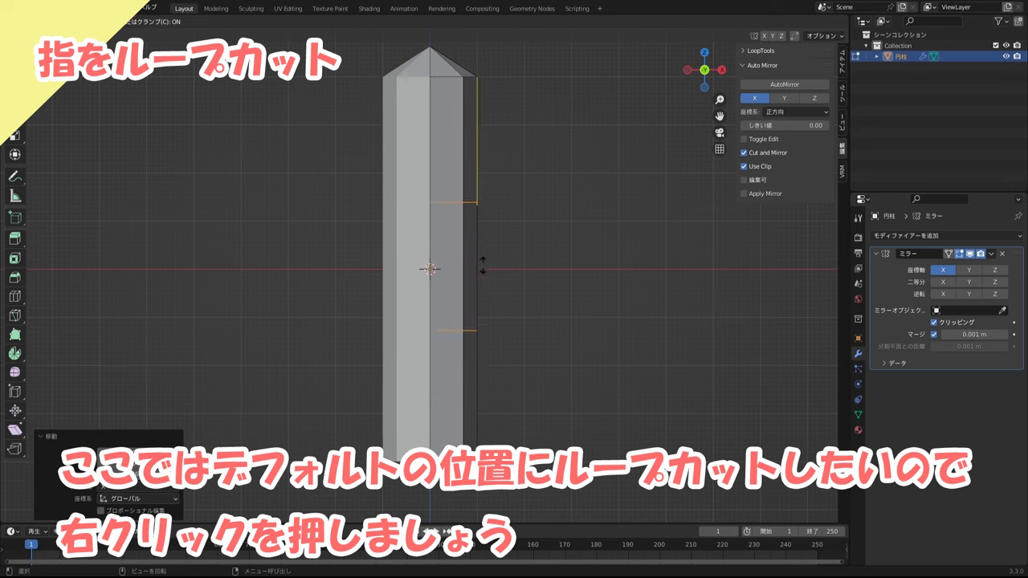
{"action": "right_click", "coordinate": [483, 269]}
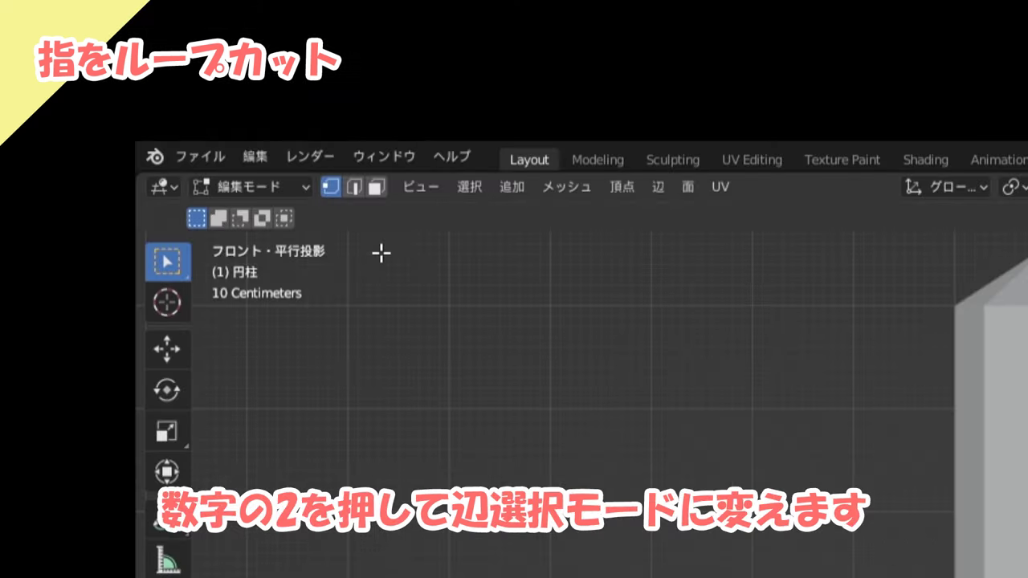
- Bevel the two middle edge loops into 0.169 m joint bands
{"action": "key", "text": "2"}
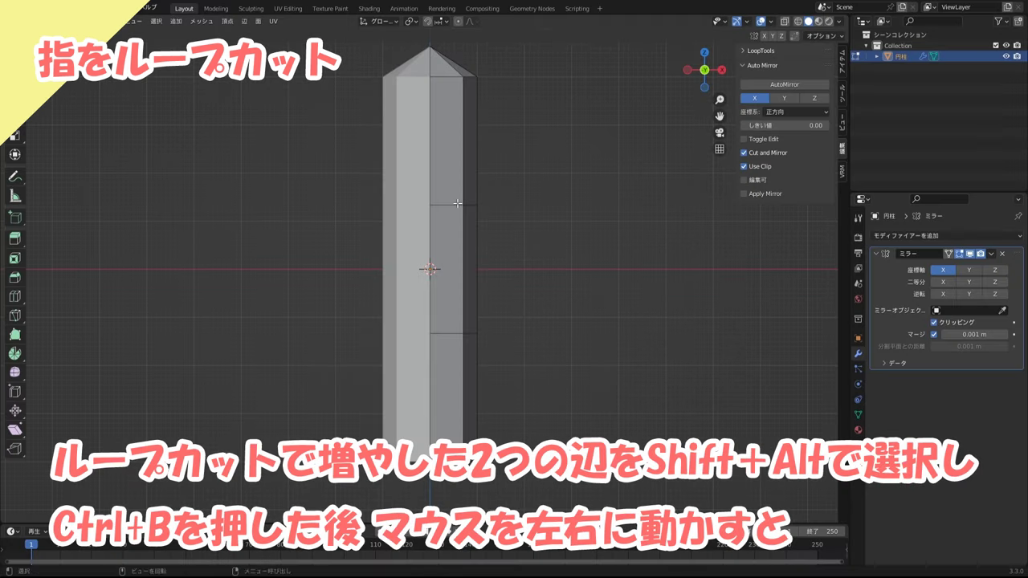
{"action": "left_click", "coordinate": [457, 205], "text": "alt+shift"}
{"action": "left_click", "coordinate": [445, 332], "text": "alt+shift"}
{"action": "key", "text": "ctrl+b"}
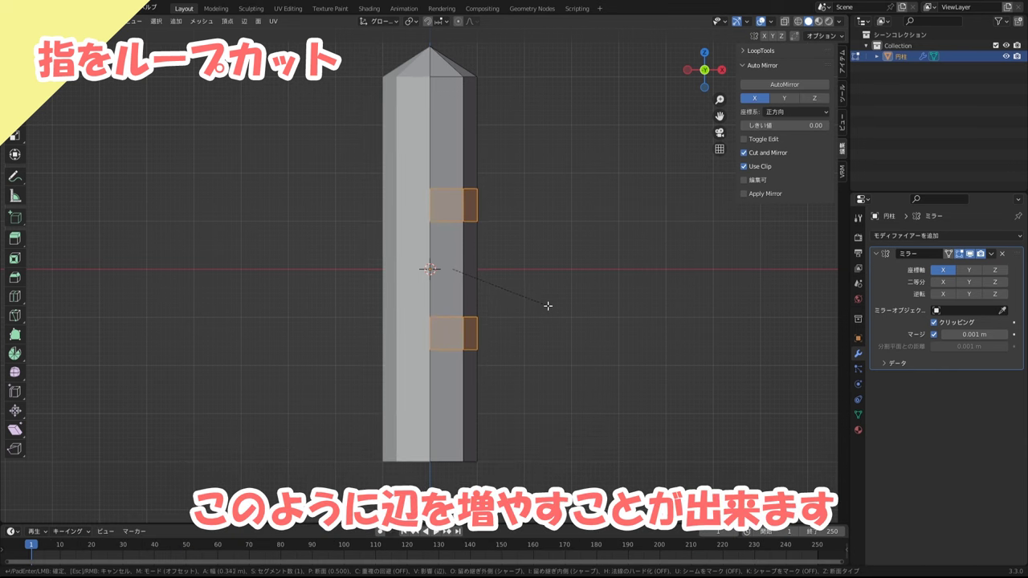
{"action": "scroll", "coordinate": [547, 306], "scroll_direction": "up", "scroll_amount": 4}
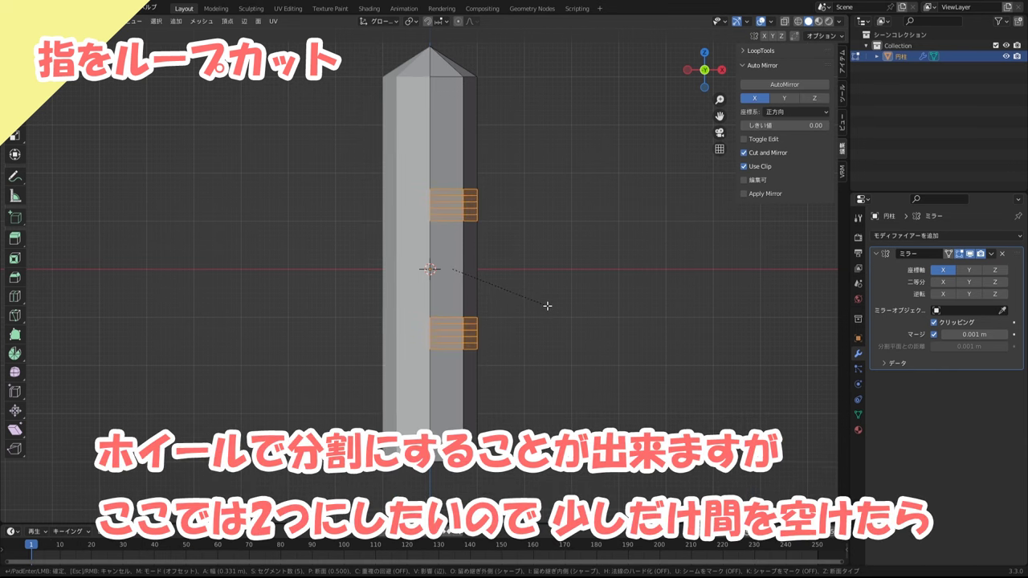
{"action": "scroll", "coordinate": [547, 306], "scroll_direction": "down", "scroll_amount": 4}
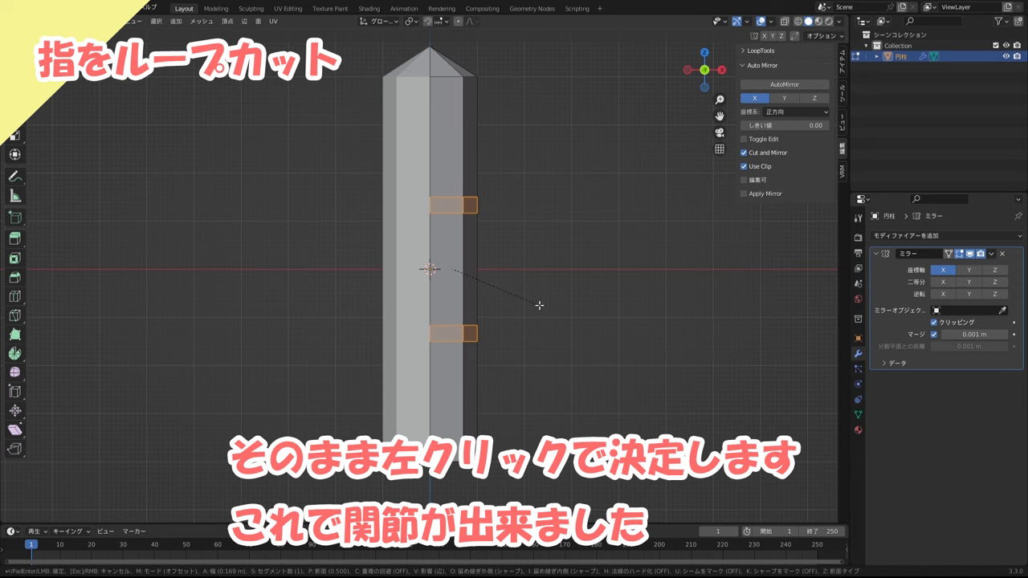
{"action": "left_click", "coordinate": [539, 305]}
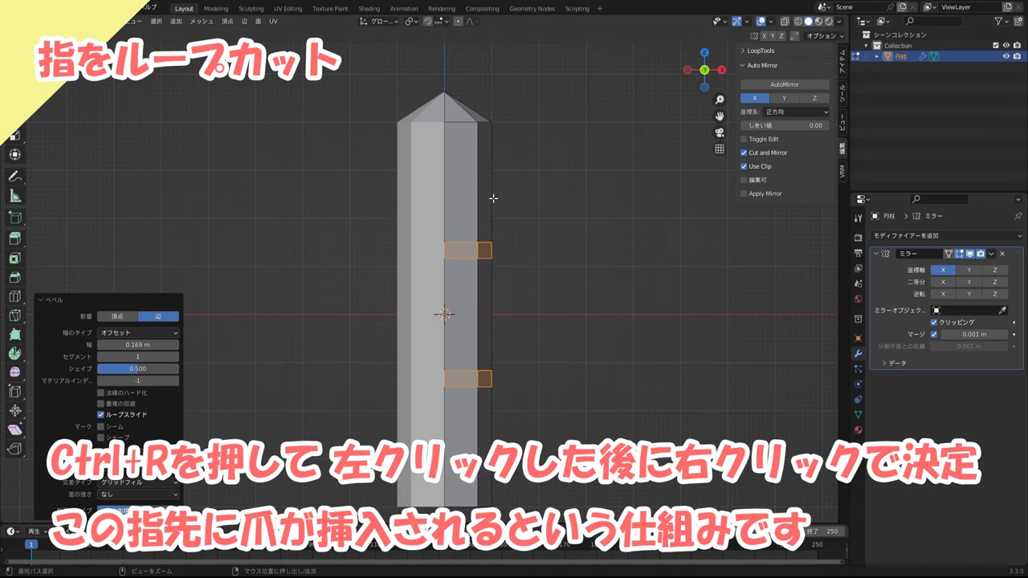
- Add one edge loop just below the fingertip for the nail
{"action": "key", "text": "ctrl+r"}
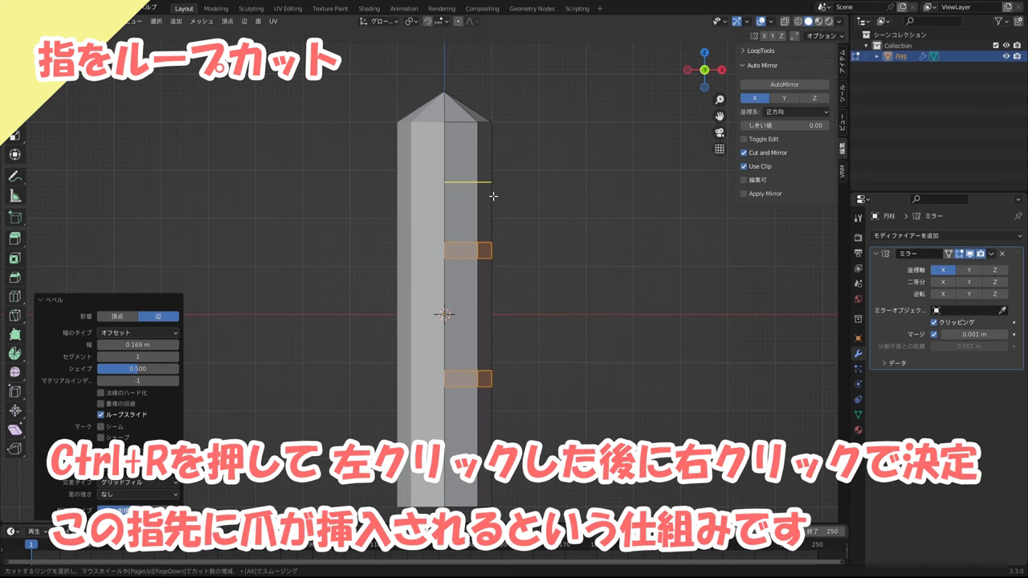
{"action": "left_click", "coordinate": [493, 196]}
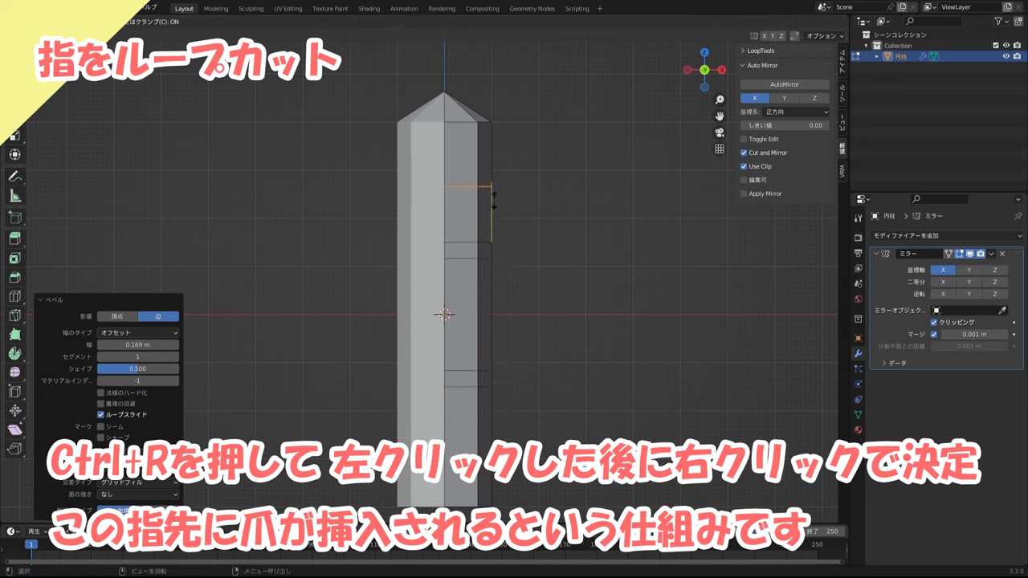
{"action": "right_click", "coordinate": [493, 201]}
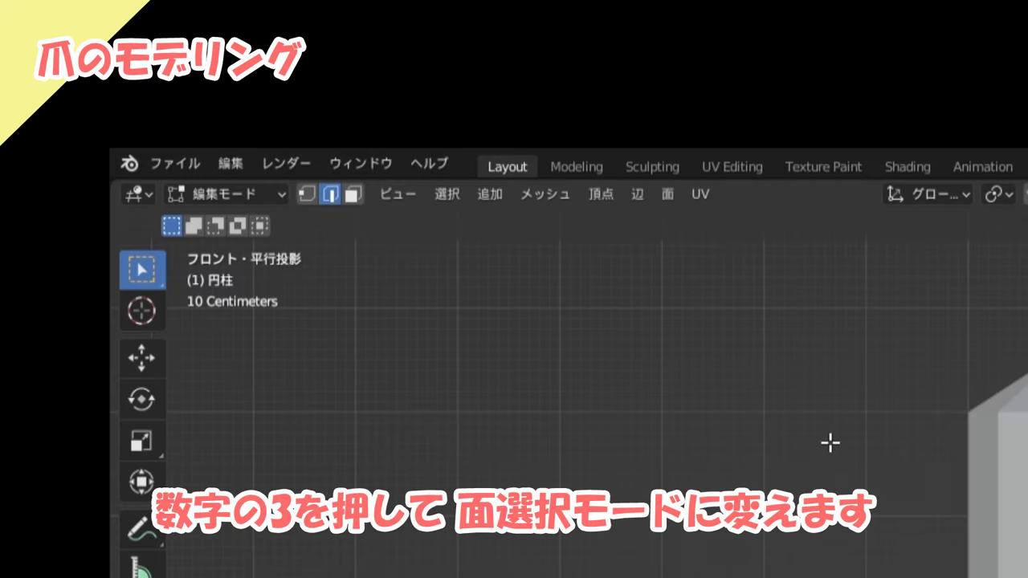
- Inset the fingertip nail face with a thin border and Boundary turned off
{"action": "key", "text": "3"}
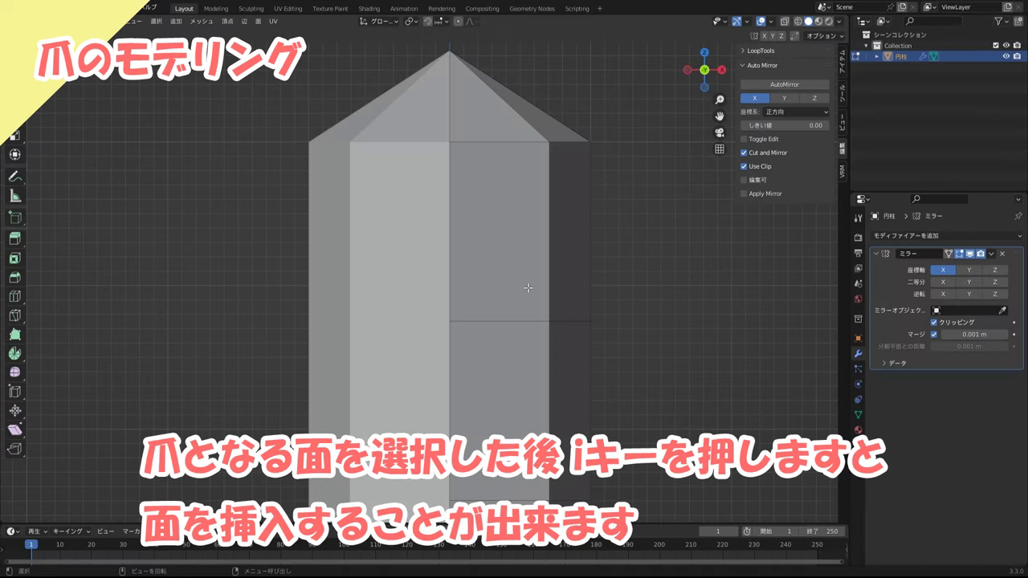
{"action": "left_click", "coordinate": [528, 288]}
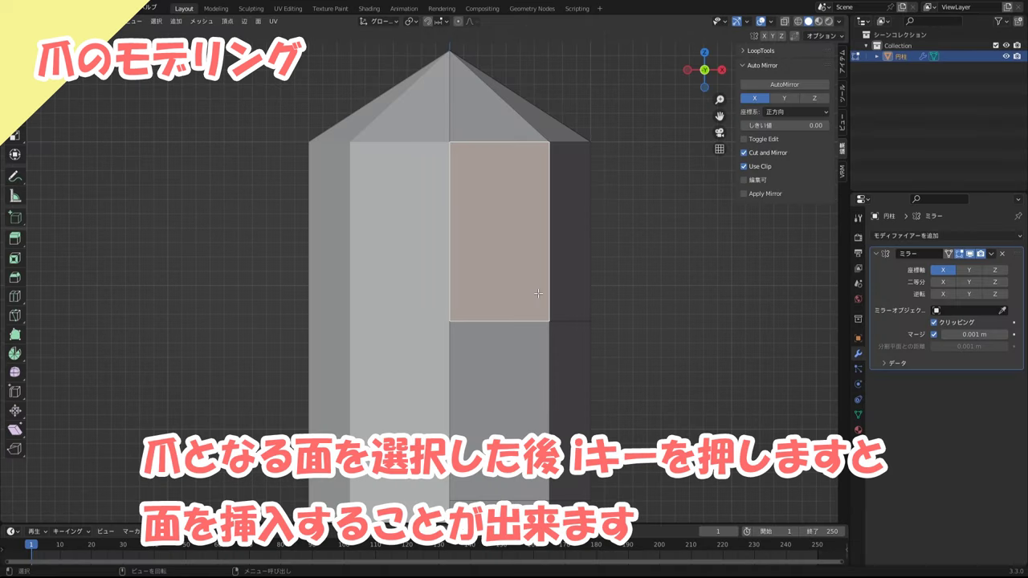
{"action": "key", "text": "i"}
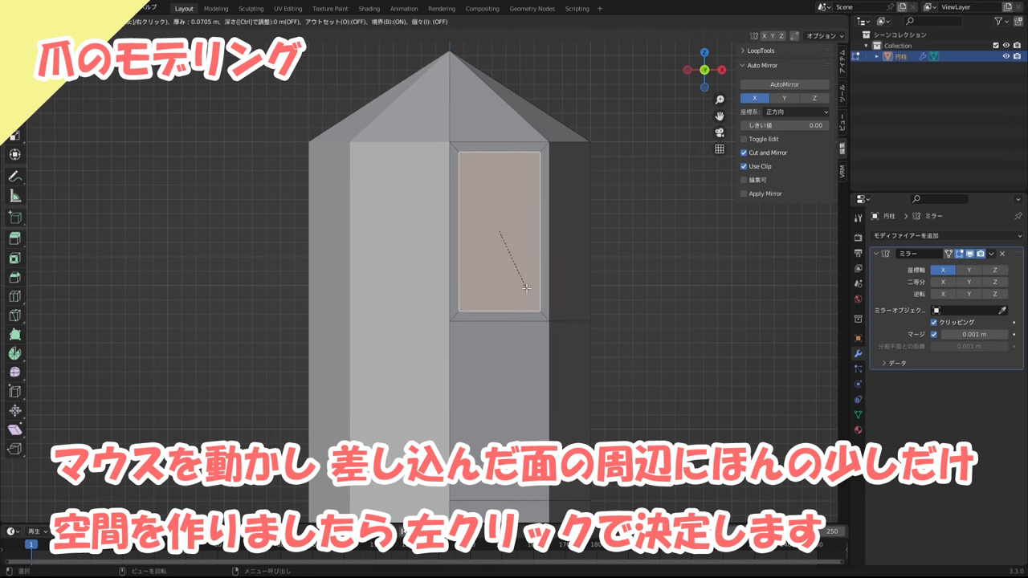
{"action": "left_click", "coordinate": [526, 287]}
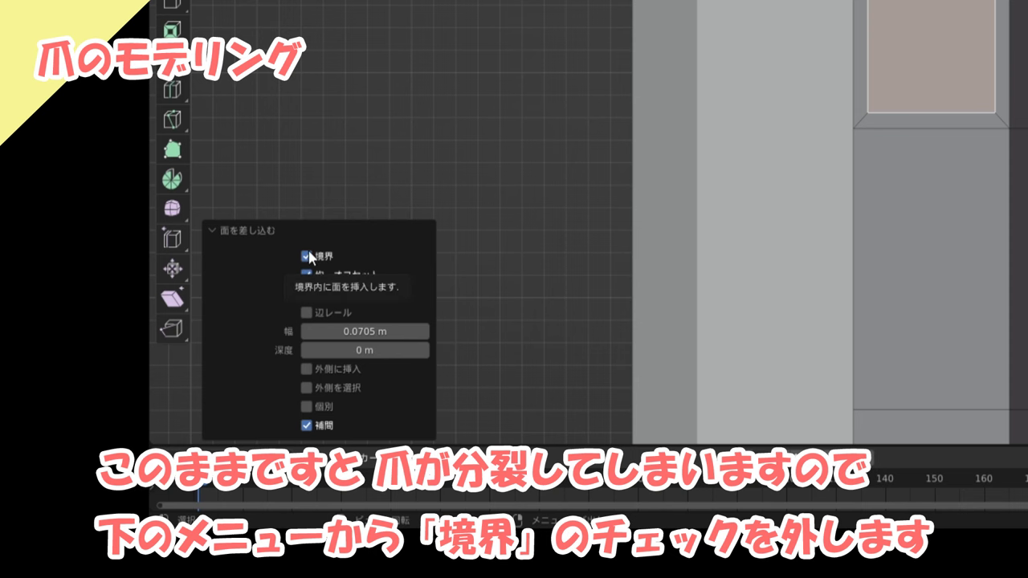
{"action": "left_click", "coordinate": [307, 256]}
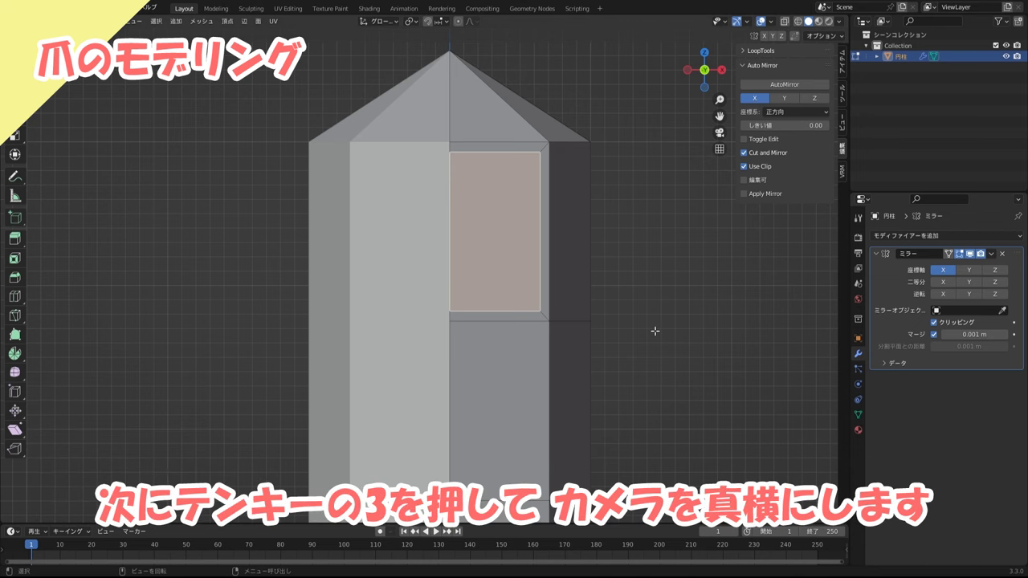
- In side view, extrude the nail face -0.10483 m along Y to form a raised nail
{"action": "key", "text": "KP_3"}
{"action": "mouse_move", "coordinate": [410, 321]}
{"action": "middle_mouse_down", "text": "shift"}
{"action": "mouse_move", "coordinate": [663, 313]}
{"action": "mouse_move", "coordinate": [665, 361]}
{"action": "middle_mouse_up", "text": "shift"}
{"action": "left_click", "coordinate": [453, 273]}
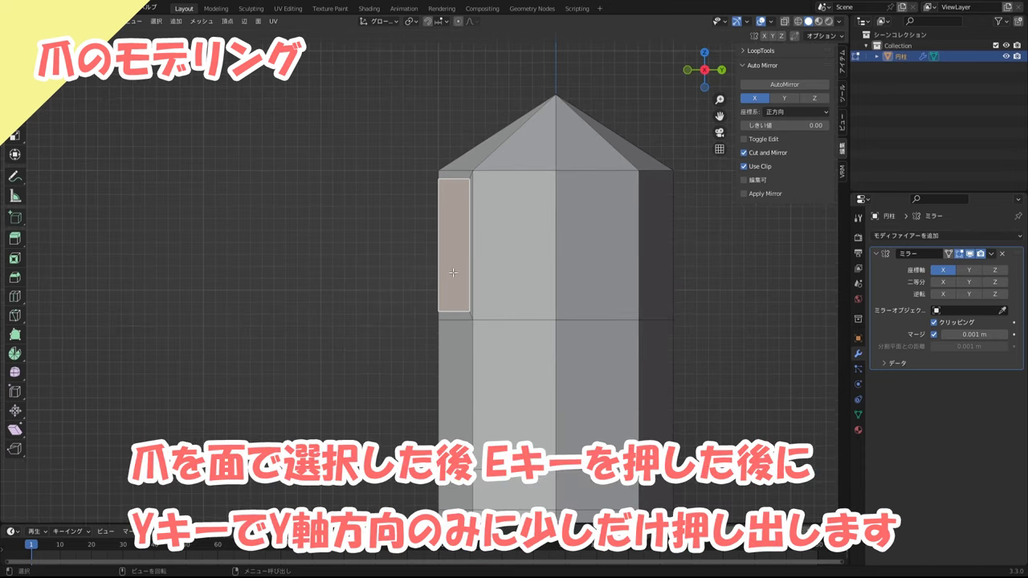
{"action": "key", "text": "e"}
{"action": "key", "text": "y"}
{"action": "key", "text": "y"}
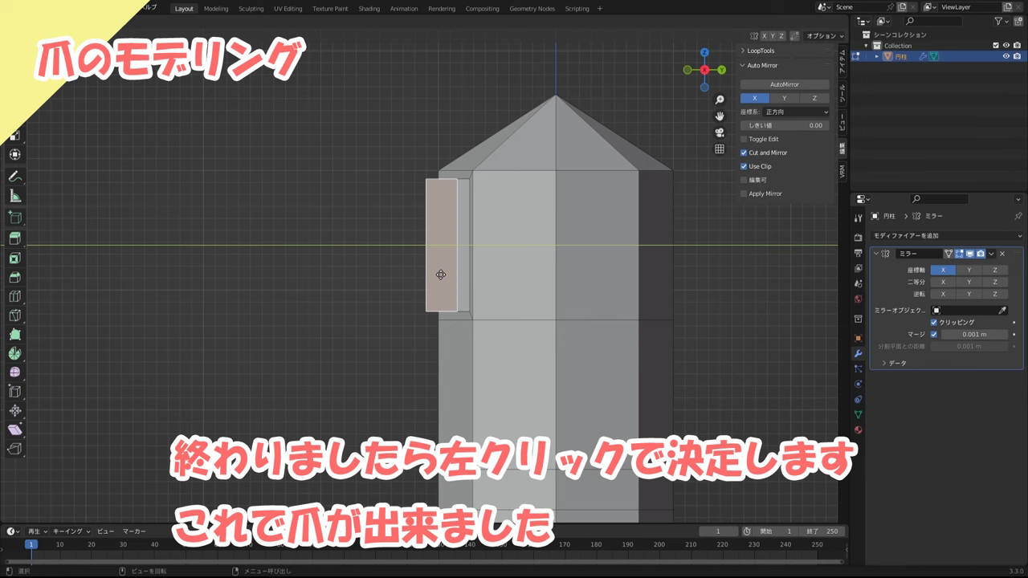
{"action": "left_click", "coordinate": [441, 275]}
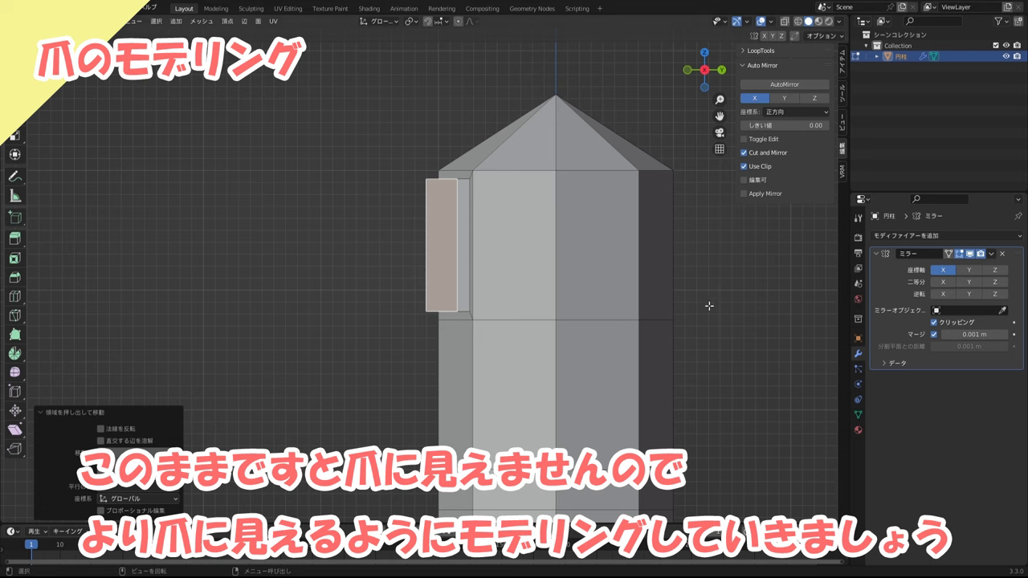
- Add a Subdivision Surface modifier to the finger with its viewport display switched off
{"action": "left_click", "coordinate": [709, 306]}
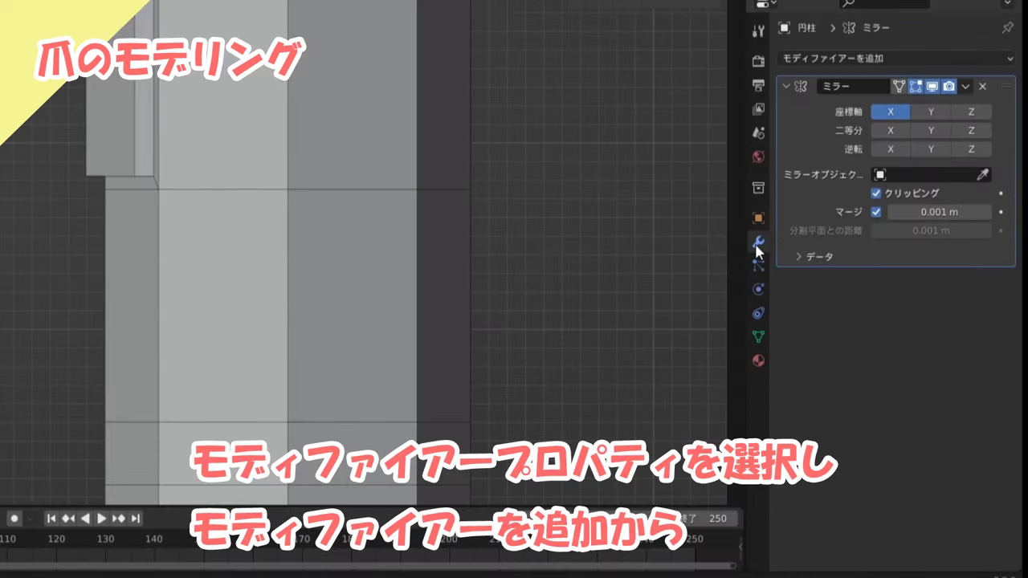
{"action": "left_click", "coordinate": [863, 58]}
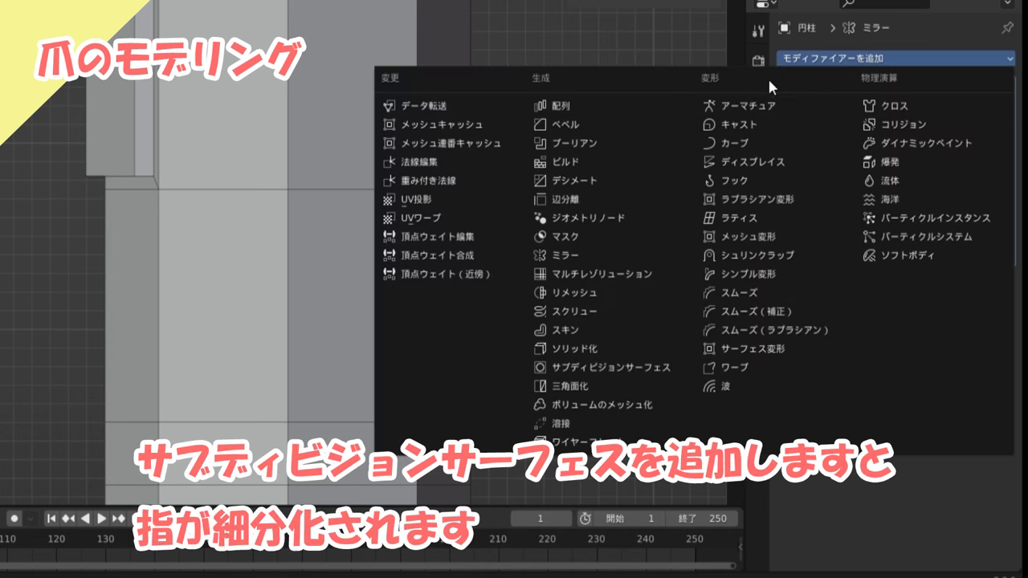
{"action": "left_click", "coordinate": [640, 369]}
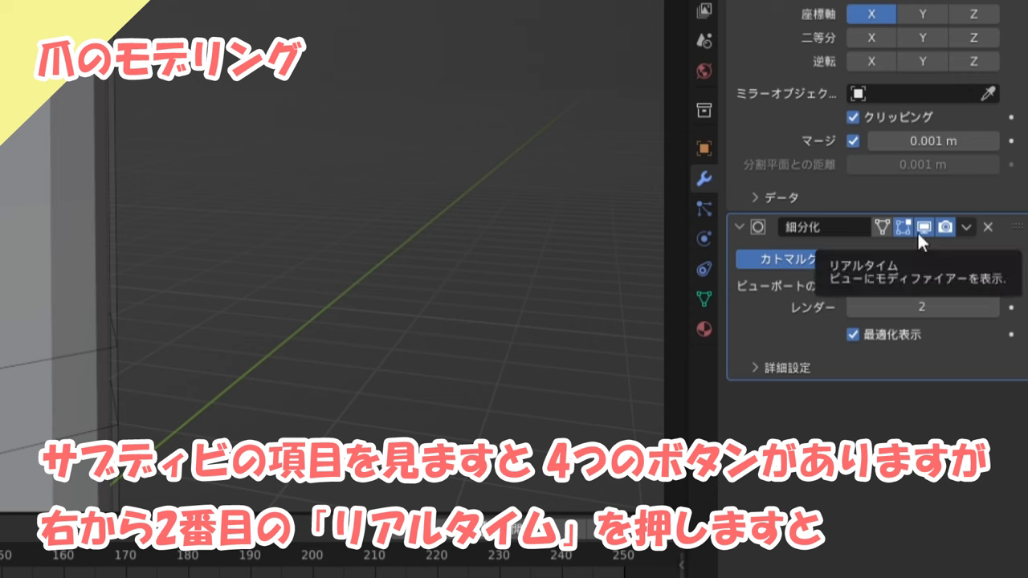
{"action": "left_click", "coordinate": [918, 231]}
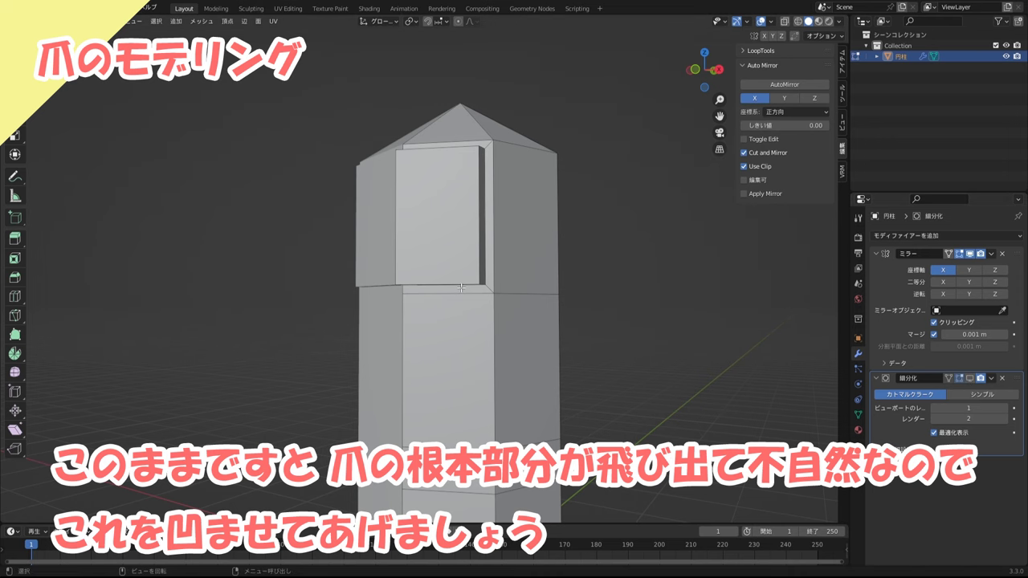
- In vertex mode, select the edge loop just below the nail
{"action": "middle_click_drag", "start_coordinate": [461, 287], "coordinate": [482, 289]}
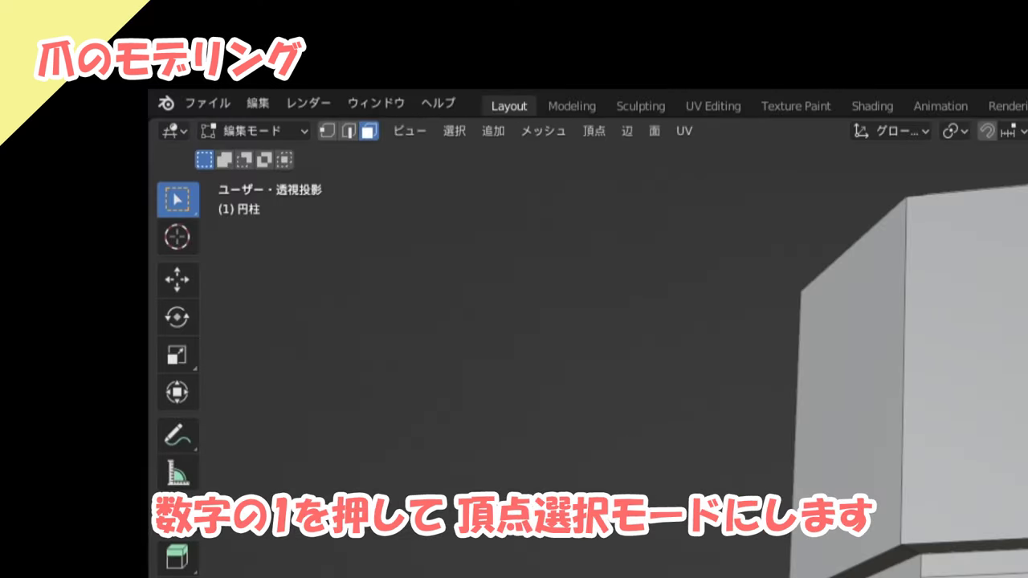
{"action": "key", "text": "1"}
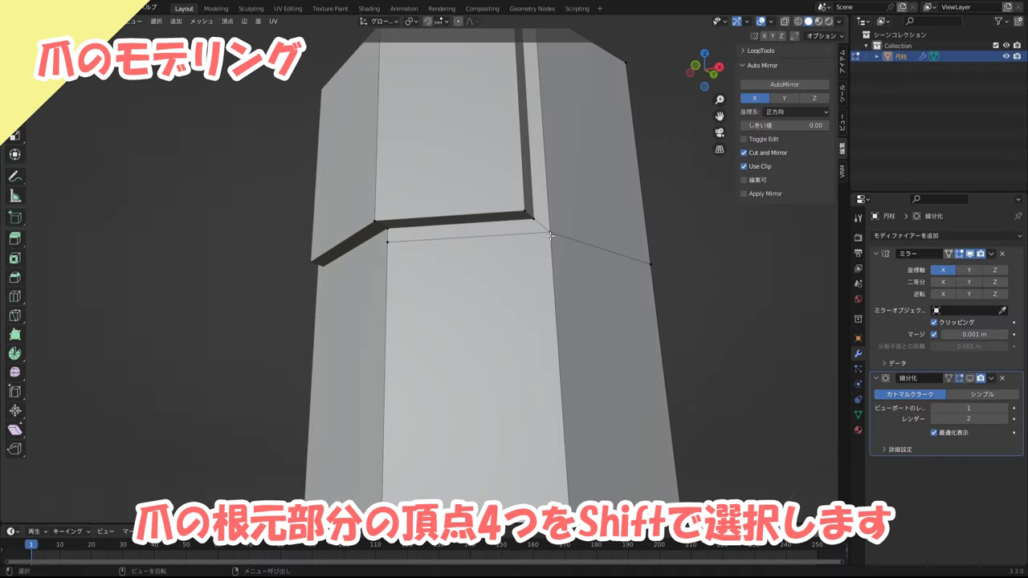
{"action": "left_click", "coordinate": [551, 233], "text": "shift"}
{"action": "left_click", "coordinate": [534, 222], "text": "shift"}
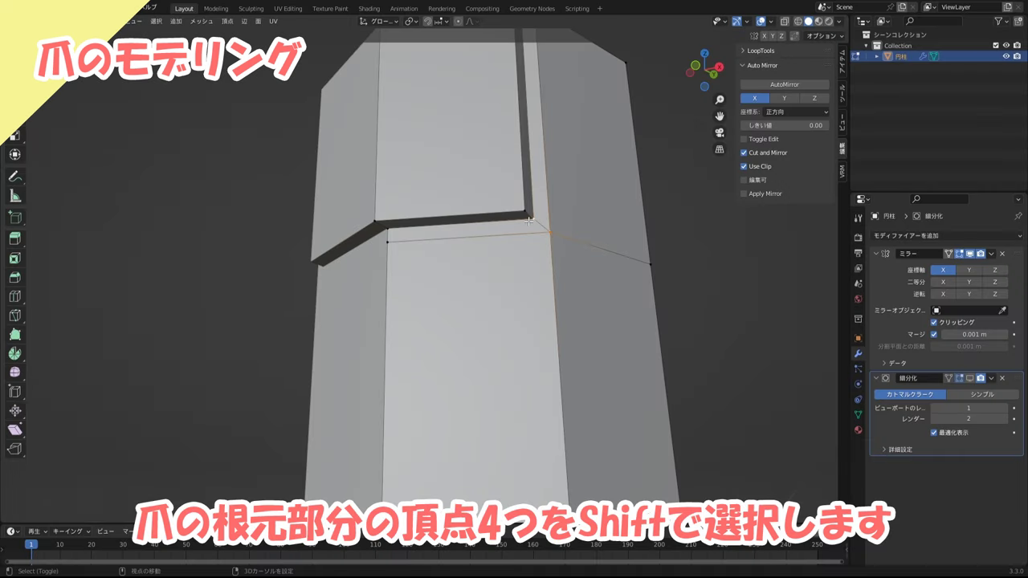
{"action": "left_click", "coordinate": [388, 235], "text": "shift"}
{"action": "mouse_move", "coordinate": [411, 248]}
{"action": "middle_mouse_down"}
{"action": "mouse_move", "coordinate": [637, 257]}
{"action": "mouse_move", "coordinate": [574, 282]}
{"action": "middle_mouse_up"}
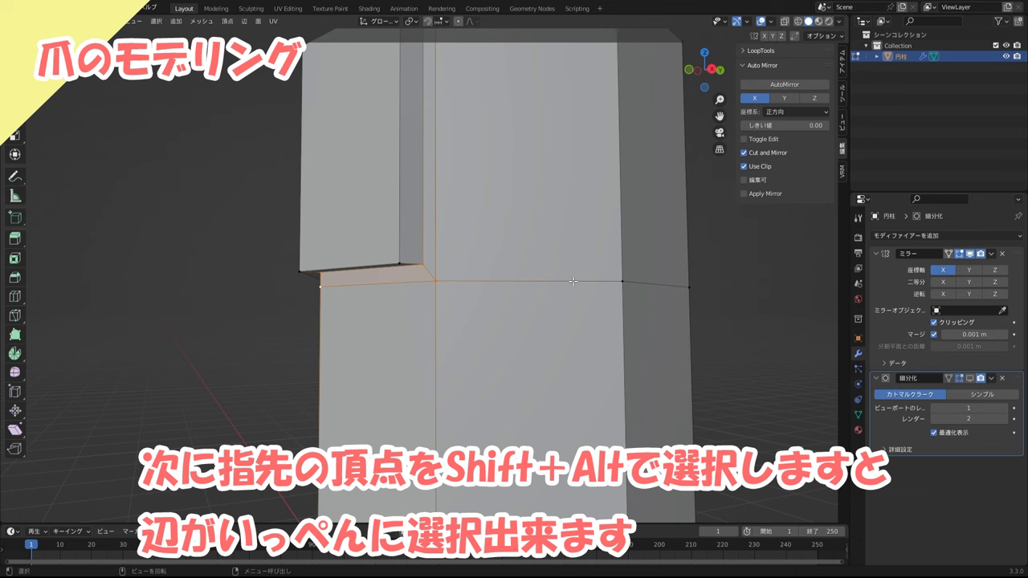
{"action": "left_click", "coordinate": [573, 281], "text": "alt+shift"}
{"action": "middle_click_drag", "start_coordinate": [681, 294], "coordinate": [432, 291]}
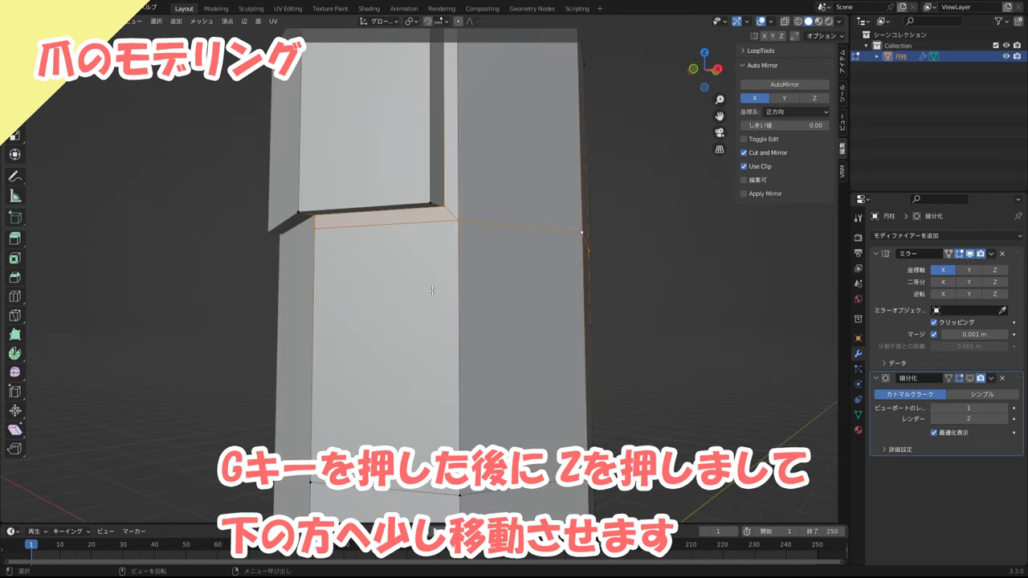
- Lower that edge loop 0.23655 m along Z to lengthen the nail base
{"action": "key", "text": "g"}
{"action": "key", "text": "z"}
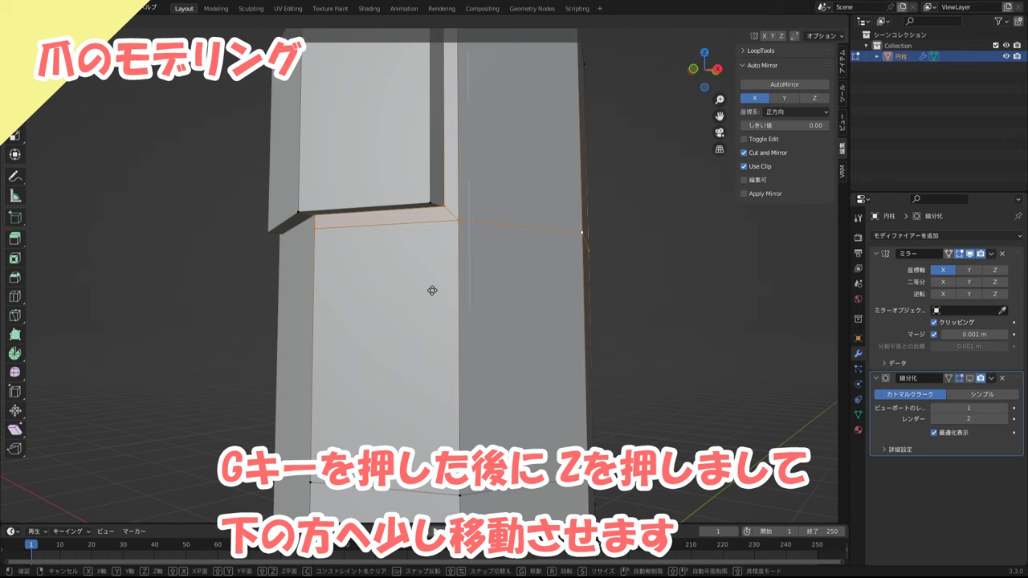
{"action": "left_click", "coordinate": [425, 333]}
{"action": "scroll", "coordinate": [426, 333], "scroll_direction": "down", "scroll_amount": 3}
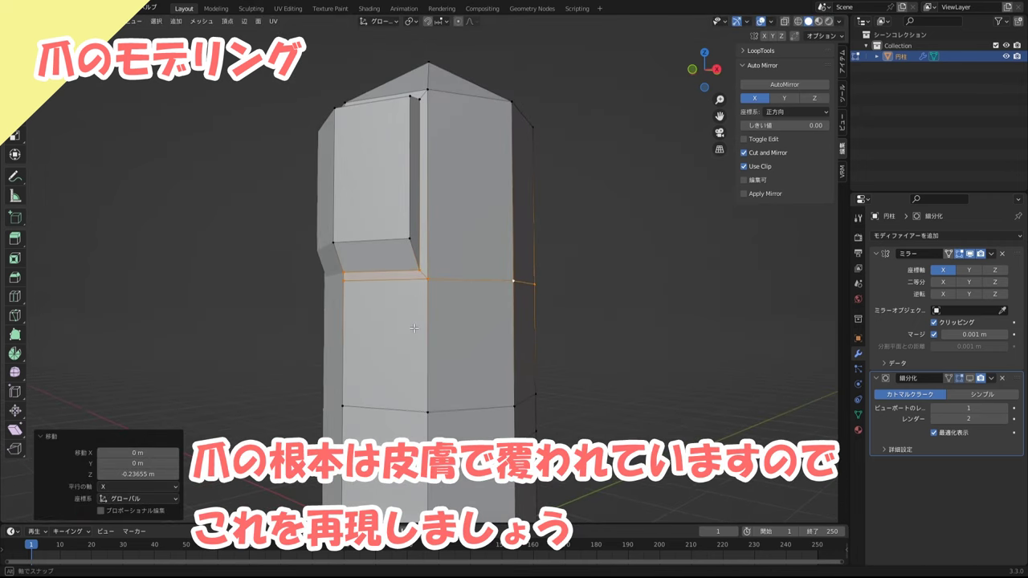
{"action": "mouse_move", "coordinate": [417, 327]}
{"action": "middle_mouse_down"}
{"action": "mouse_move", "coordinate": [447, 319]}
{"action": "mouse_move", "coordinate": [439, 327]}
{"action": "middle_mouse_up"}
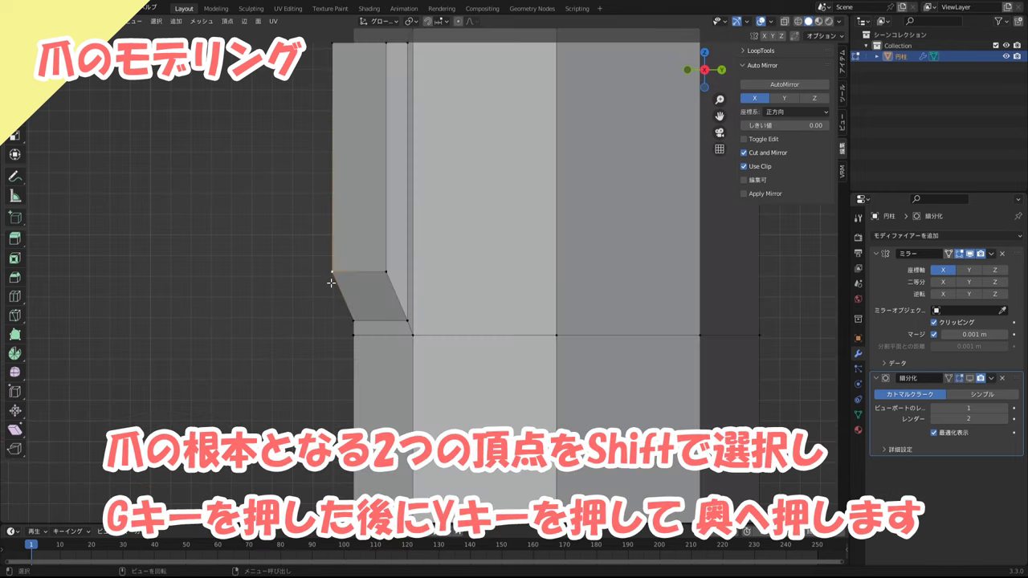
- Push the two nail-root vertices back into the finger along Y, then start moving them along Z
{"action": "middle_click_drag", "start_coordinate": [331, 282], "coordinate": [315, 283], "text": "shift"}
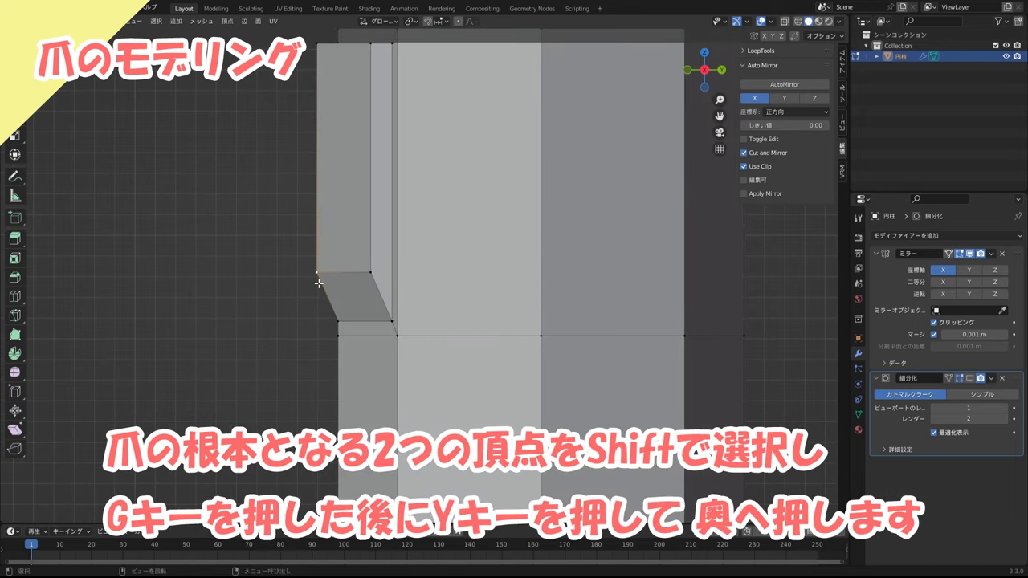
{"action": "left_click", "coordinate": [369, 272], "text": "shift"}
{"action": "key", "text": "g"}
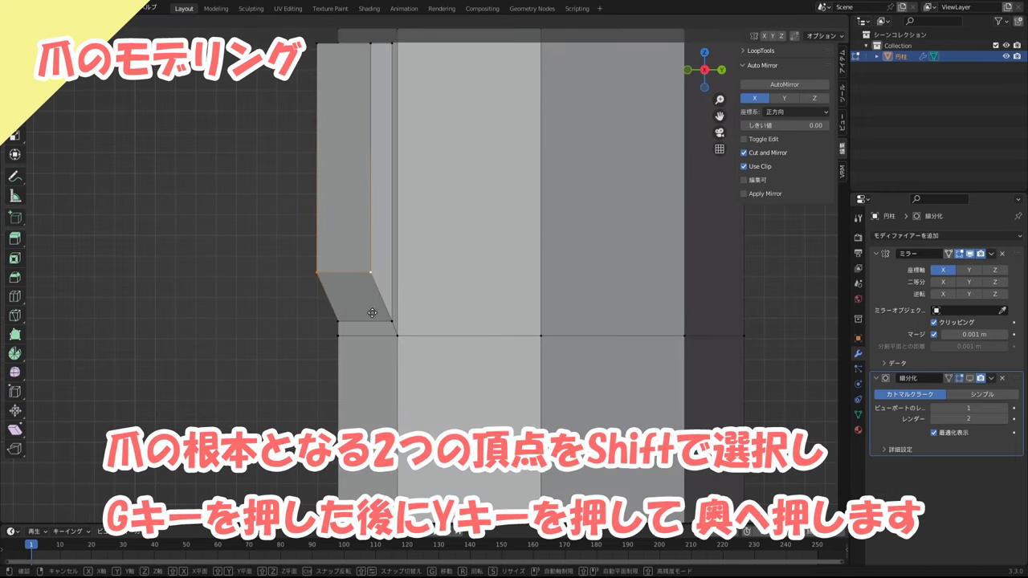
{"action": "key", "text": "y"}
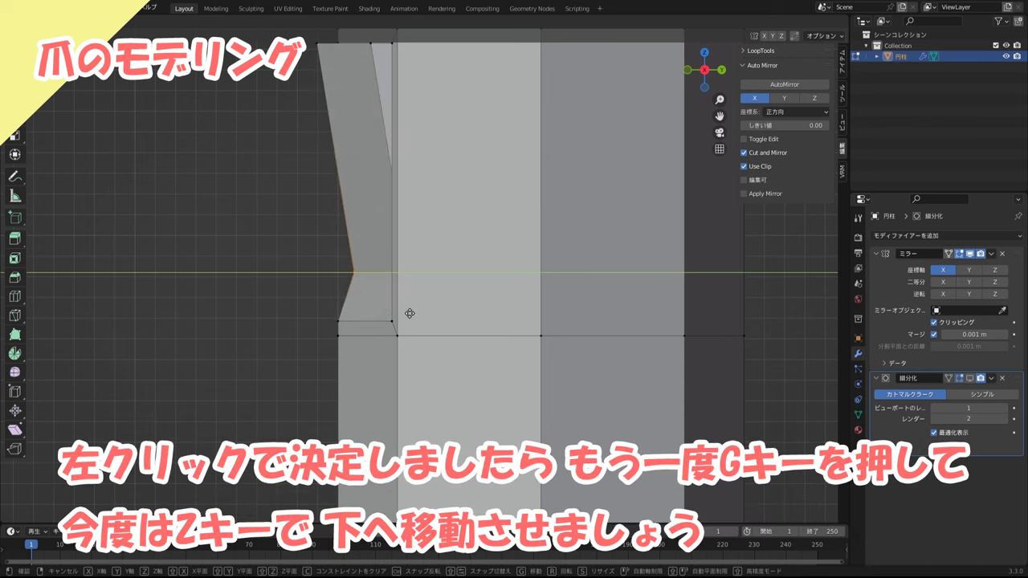
{"action": "left_click", "coordinate": [409, 313]}
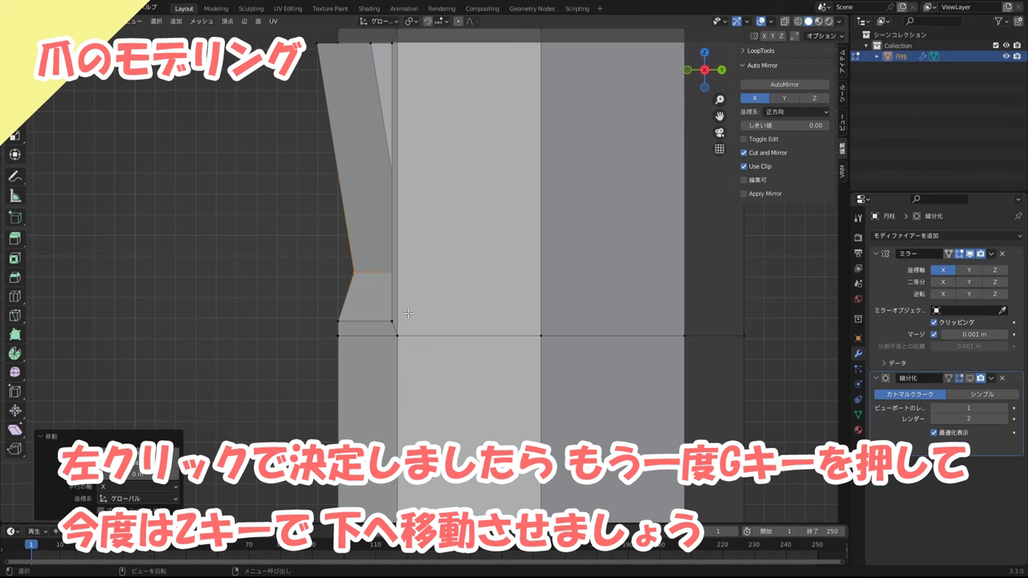
{"action": "middle_click_drag", "start_coordinate": [408, 313], "coordinate": [556, 303]}
{"action": "key", "text": "g"}
{"action": "key", "text": "z"}
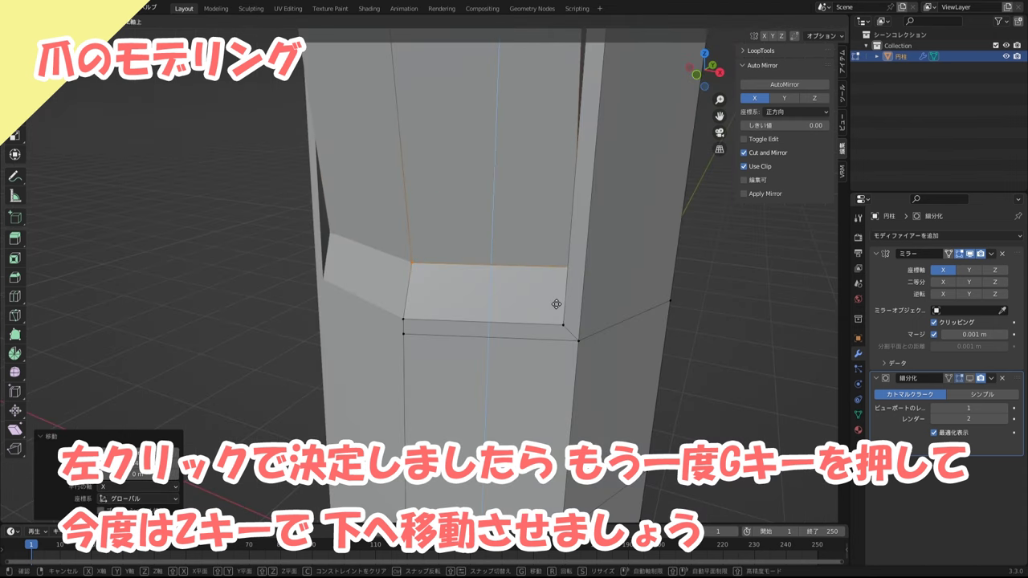
- Lower the nail-root vertices 0.31478 m along Z
{"action": "left_click", "coordinate": [548, 366]}
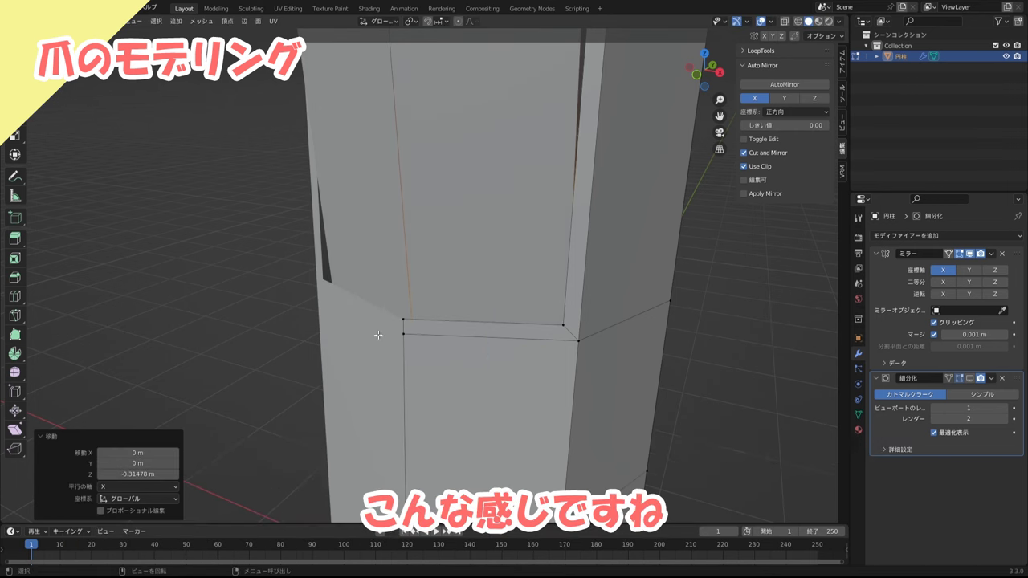
{"action": "mouse_move", "coordinate": [548, 367]}
{"action": "middle_mouse_down"}
{"action": "mouse_move", "coordinate": [340, 348]}
{"action": "mouse_move", "coordinate": [342, 375]}
{"action": "middle_mouse_up"}
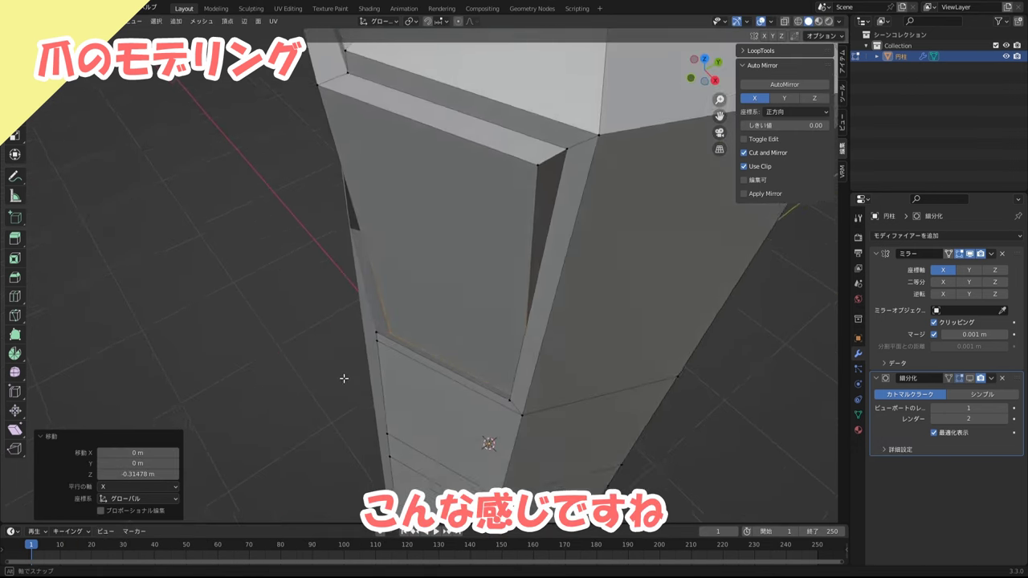
{"action": "scroll", "coordinate": [57, 248], "scroll_direction": "down", "scroll_amount": 2}
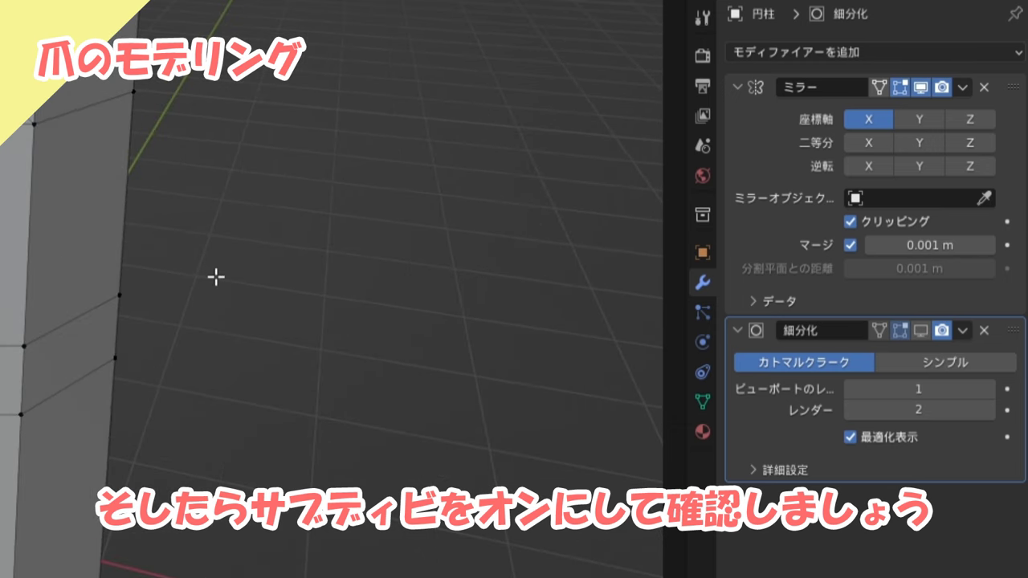
- Re-enable the Subdivision modifier in the viewport and inspect the rounded nail
{"action": "left_click", "coordinate": [921, 335]}
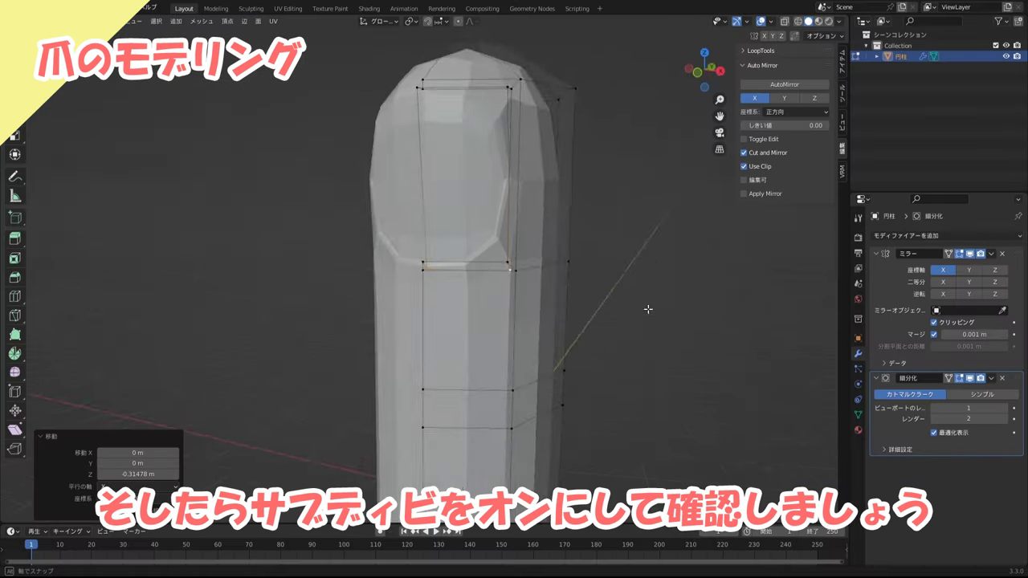
{"action": "middle_click_drag", "start_coordinate": [673, 291], "coordinate": [666, 303]}
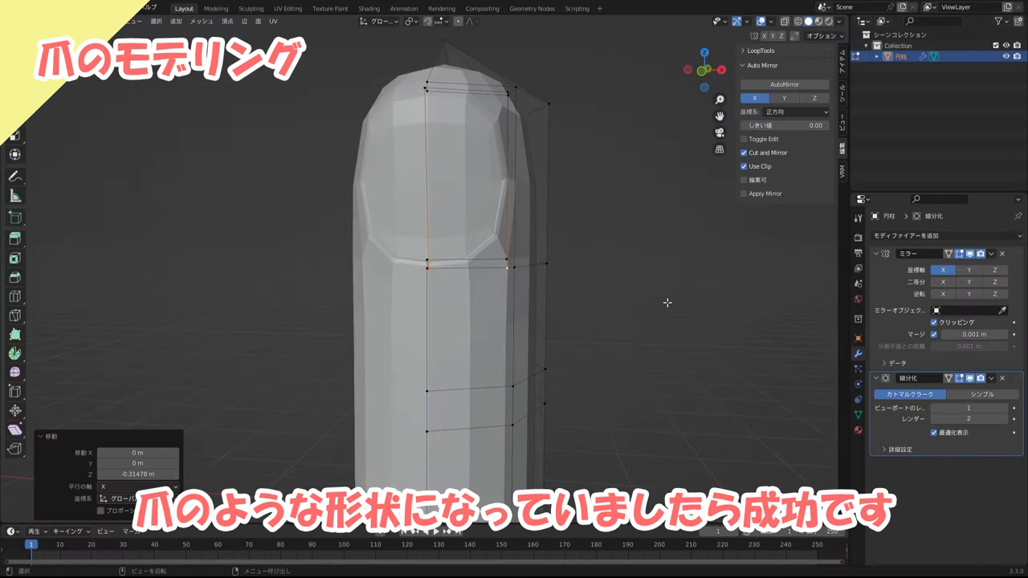
{"action": "scroll", "coordinate": [667, 303], "scroll_direction": "up", "scroll_amount": 3}
{"action": "scroll", "coordinate": [651, 330], "scroll_direction": "up", "scroll_amount": 2}
{"action": "mouse_move", "coordinate": [643, 339]}
{"action": "middle_mouse_down"}
{"action": "mouse_move", "coordinate": [622, 340]}
{"action": "mouse_move", "coordinate": [633, 340]}
{"action": "mouse_move", "coordinate": [656, 307]}
{"action": "middle_mouse_up"}
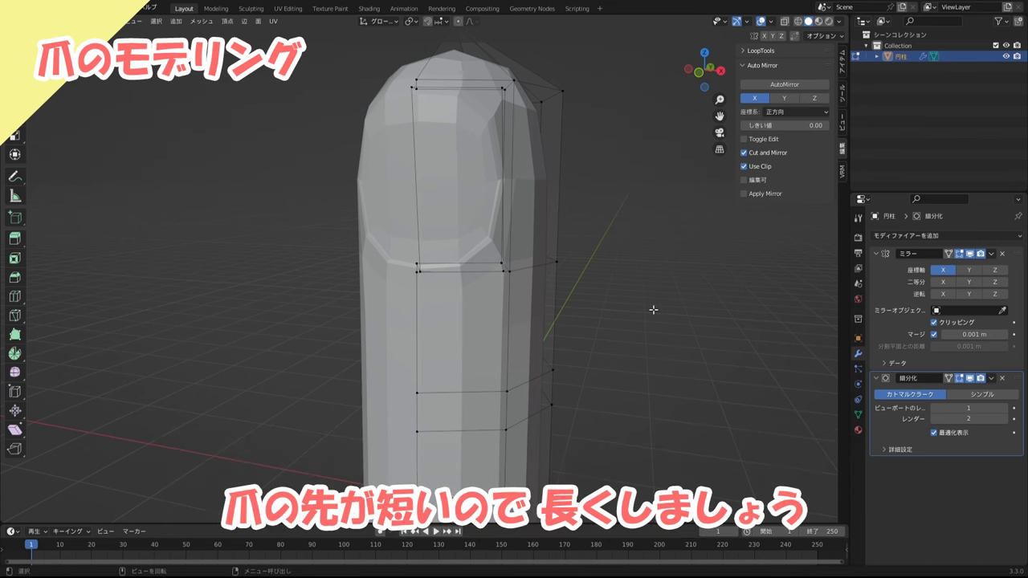
- Raise the two nail-tip vertices along Z to lengthen the nail, then check it in side view
{"action": "scroll", "coordinate": [654, 309], "scroll_direction": "up", "scroll_amount": 5}
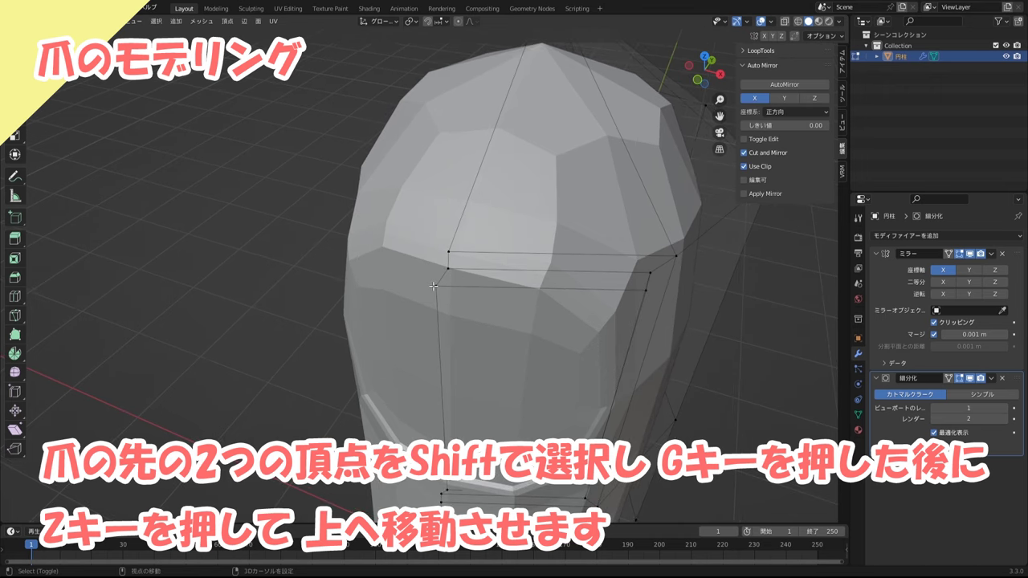
{"action": "left_click", "coordinate": [434, 286]}
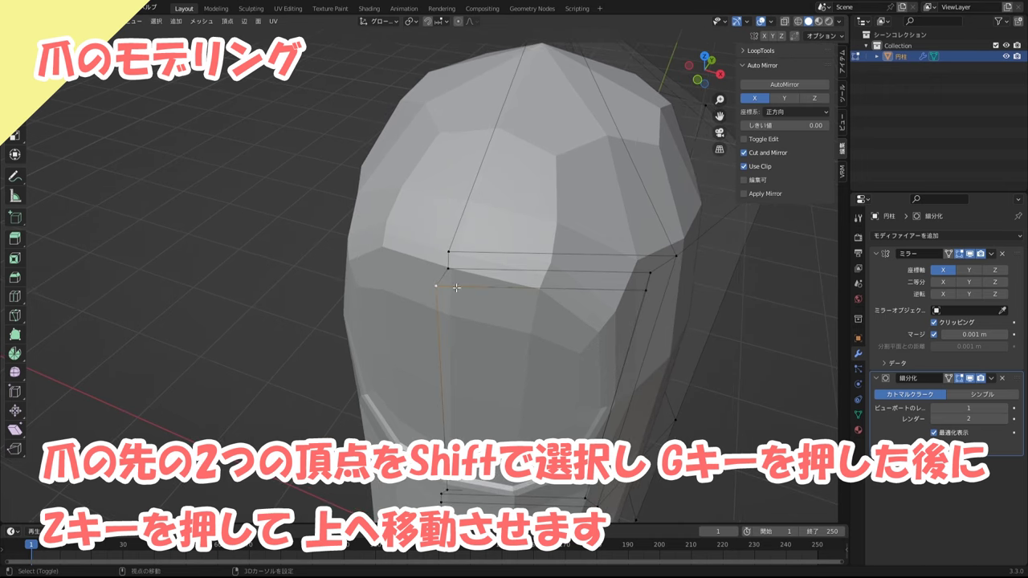
{"action": "left_click", "coordinate": [642, 290], "text": "shift"}
{"action": "key", "text": "g"}
{"action": "key", "text": "z"}
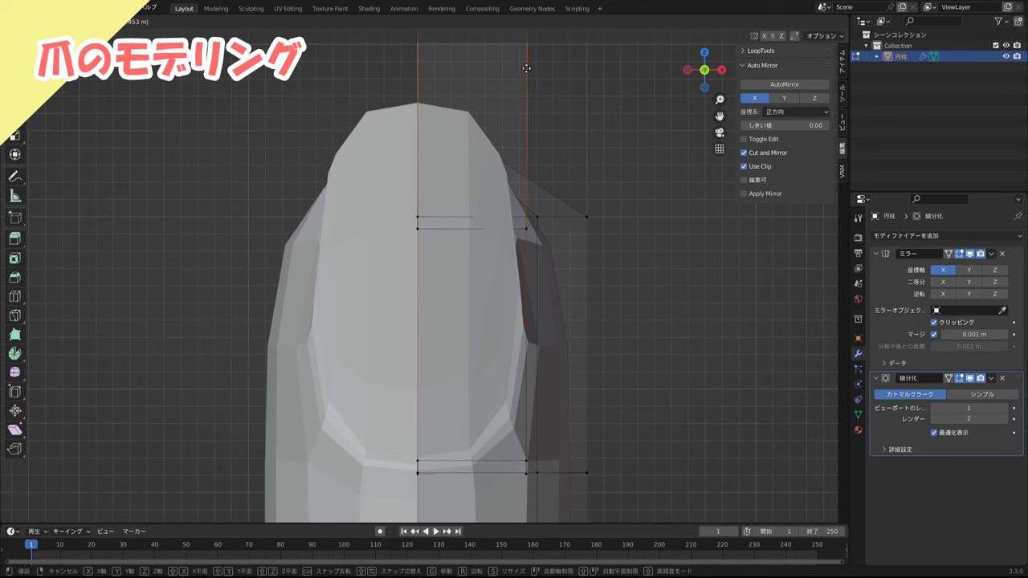
{"action": "left_click", "coordinate": [526, 48]}
{"action": "mouse_move", "coordinate": [526, 48]}
{"action": "middle_mouse_down"}
{"action": "mouse_move", "coordinate": [492, 270]}
{"action": "mouse_move", "coordinate": [421, 281]}
{"action": "mouse_move", "coordinate": [516, 274]}
{"action": "mouse_move", "coordinate": [550, 232]}
{"action": "mouse_move", "coordinate": [530, 201]}
{"action": "mouse_move", "coordinate": [470, 268]}
{"action": "mouse_move", "coordinate": [514, 236]}
{"action": "mouse_move", "coordinate": [608, 374]}
{"action": "mouse_move", "coordinate": [424, 139]}
{"action": "middle_mouse_up"}
{"action": "scroll", "coordinate": [420, 281], "scroll_direction": "down", "scroll_amount": 2}
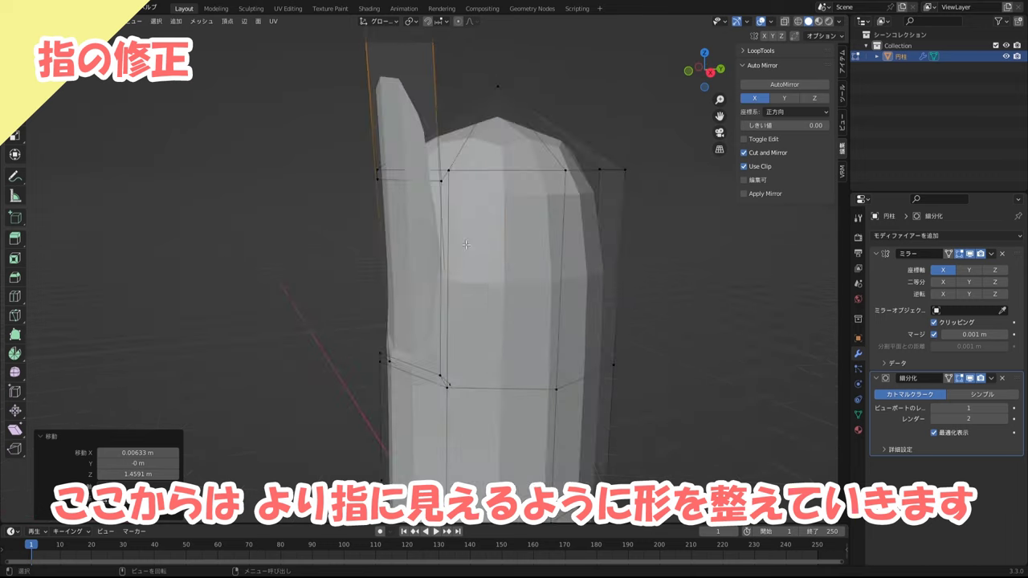
{"action": "scroll", "coordinate": [530, 201], "scroll_direction": "down", "scroll_amount": 3}
{"action": "key", "text": "KP_3"}
{"action": "scroll", "coordinate": [608, 380], "scroll_direction": "up", "scroll_amount": 2}
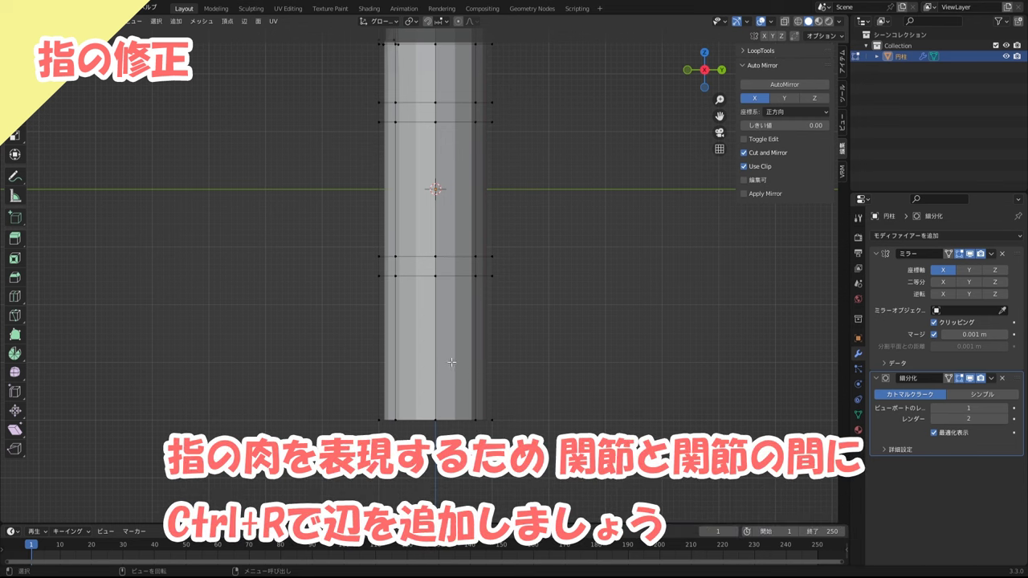
- Add two centred edge loops between the finger joints
{"action": "key", "text": "ctrl+r"}
{"action": "left_click", "coordinate": [476, 200]}
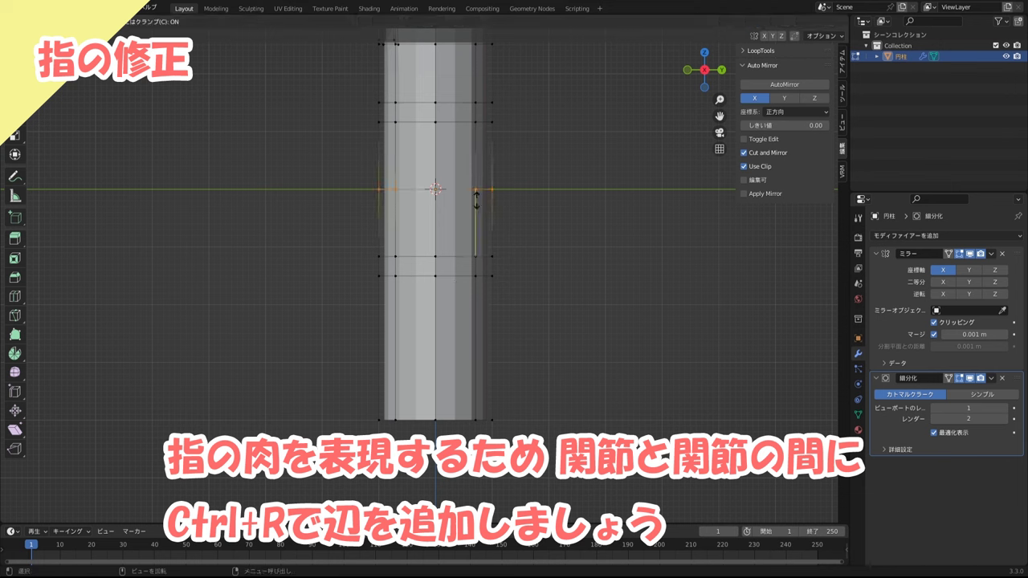
{"action": "left_click", "coordinate": [476, 200]}
{"action": "key", "text": "ctrl+r"}
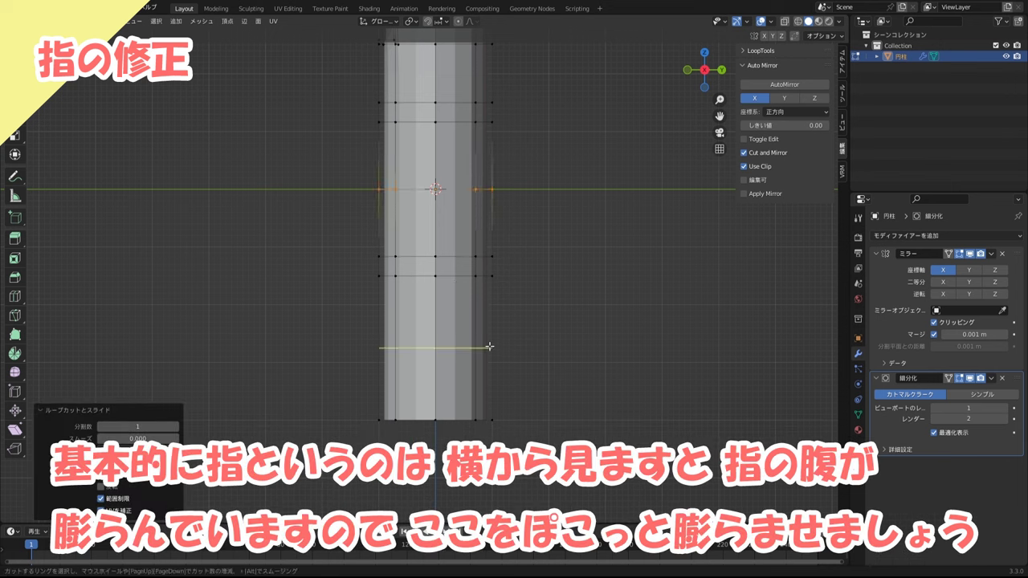
{"action": "left_click", "coordinate": [489, 347]}
{"action": "left_click", "coordinate": [489, 347]}
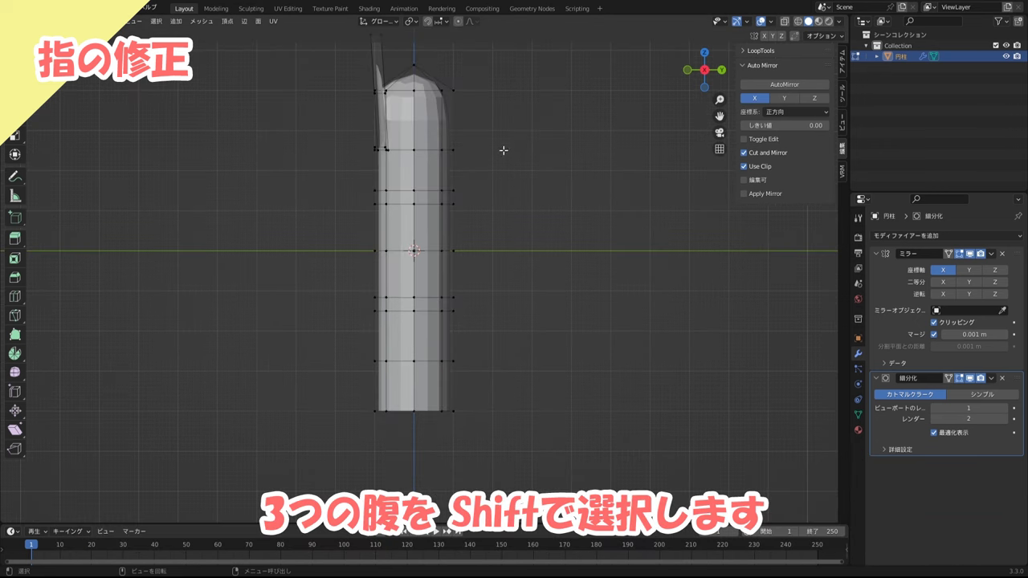
- Push the three finger-pad vertices 0.19053 m outward along Y so the pads bulge
{"action": "left_click", "coordinate": [454, 148], "text": "shift"}
{"action": "left_click", "coordinate": [454, 251], "text": "shift"}
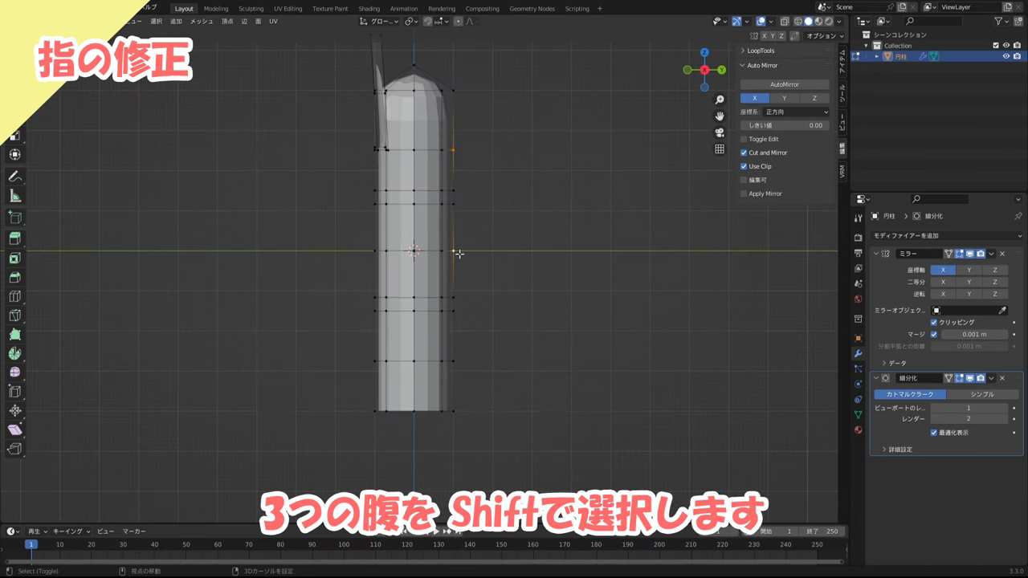
{"action": "left_click", "coordinate": [455, 362], "text": "shift"}
{"action": "key", "text": "g"}
{"action": "key", "text": "y"}
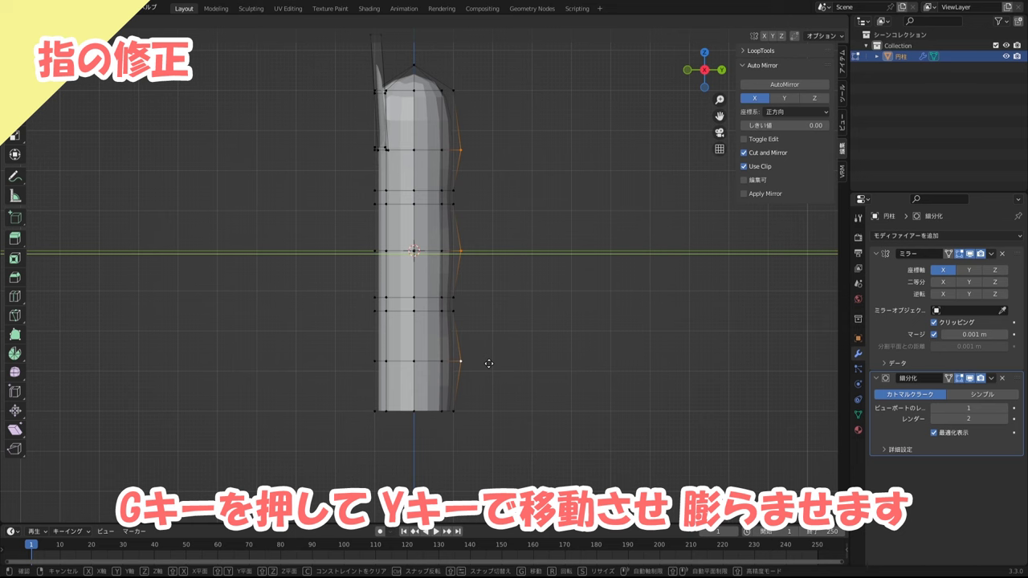
{"action": "left_click", "coordinate": [489, 364]}
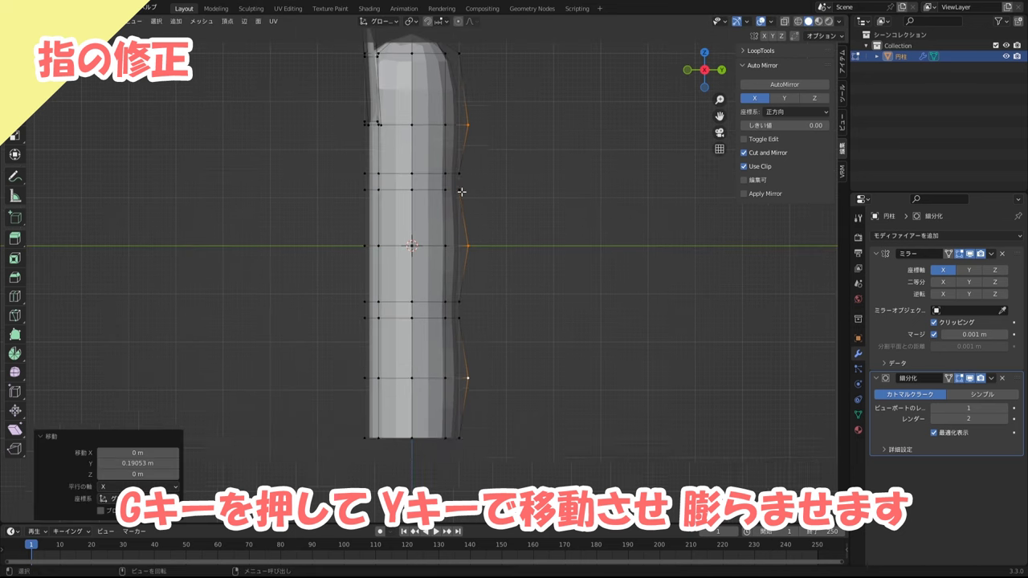
{"action": "left_click", "coordinate": [450, 191]}
- Pull the vertices at both finger joints -0.090727 m inward along Y, then deselect them
{"action": "left_click", "coordinate": [445, 190], "text": "shift"}
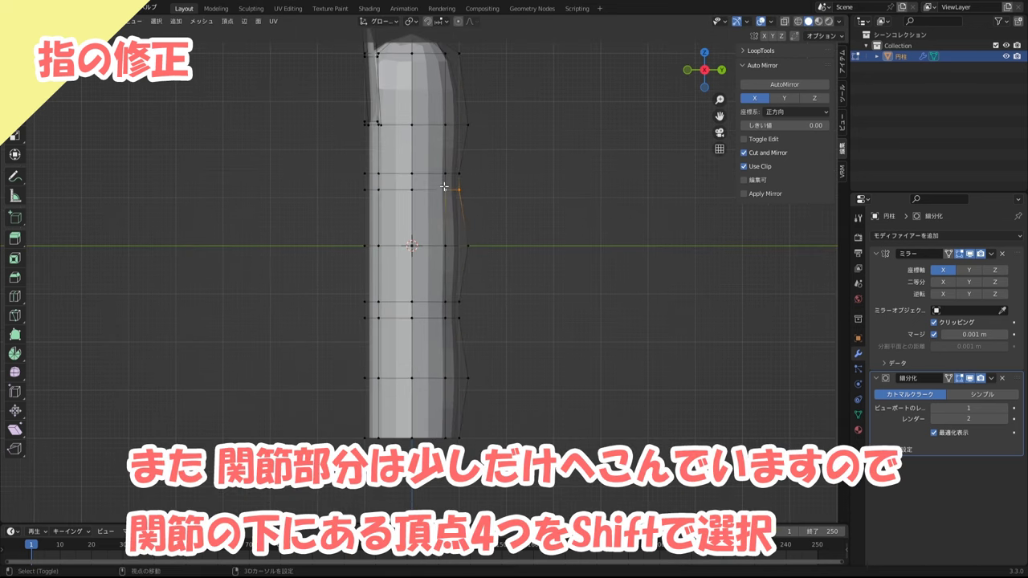
{"action": "left_click", "coordinate": [445, 174], "text": "shift"}
{"action": "left_click", "coordinate": [459, 173], "text": "shift"}
{"action": "left_click", "coordinate": [458, 318], "text": "shift"}
{"action": "left_click", "coordinate": [445, 318], "text": "shift"}
{"action": "left_click", "coordinate": [445, 302], "text": "shift"}
{"action": "left_click", "coordinate": [459, 302], "text": "shift"}
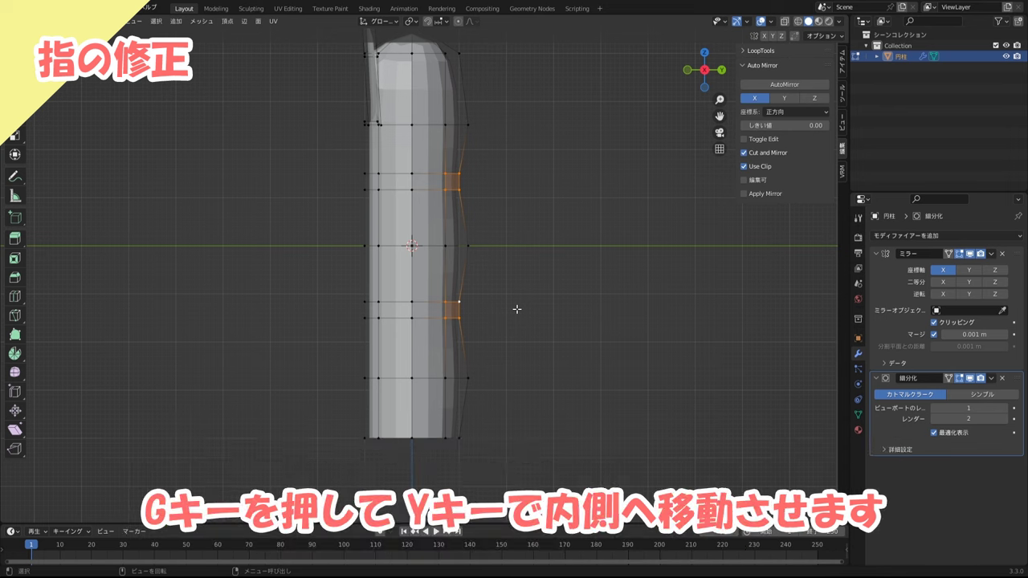
{"action": "key", "text": "g"}
{"action": "key", "text": "y"}
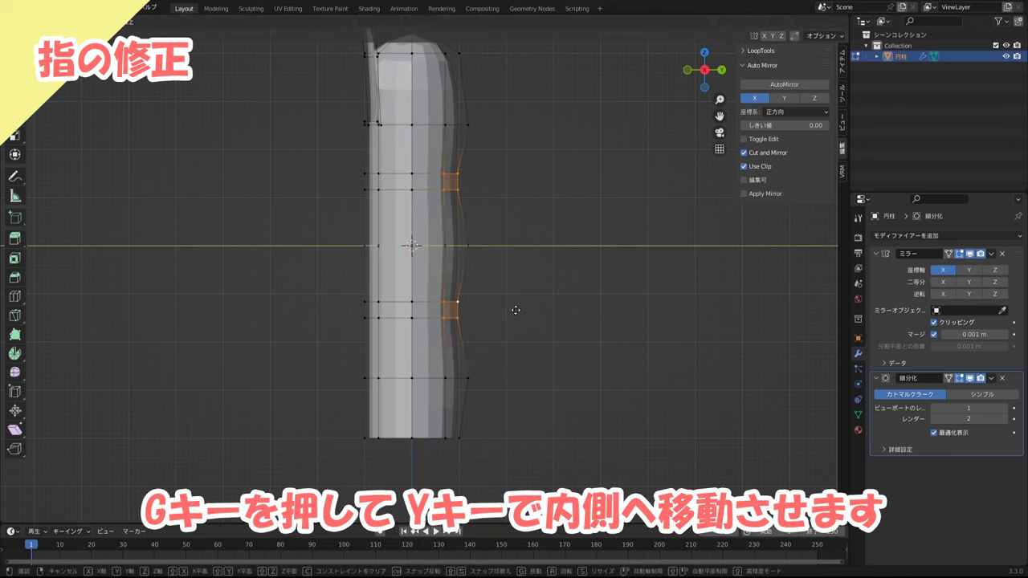
{"action": "left_click", "coordinate": [512, 310]}
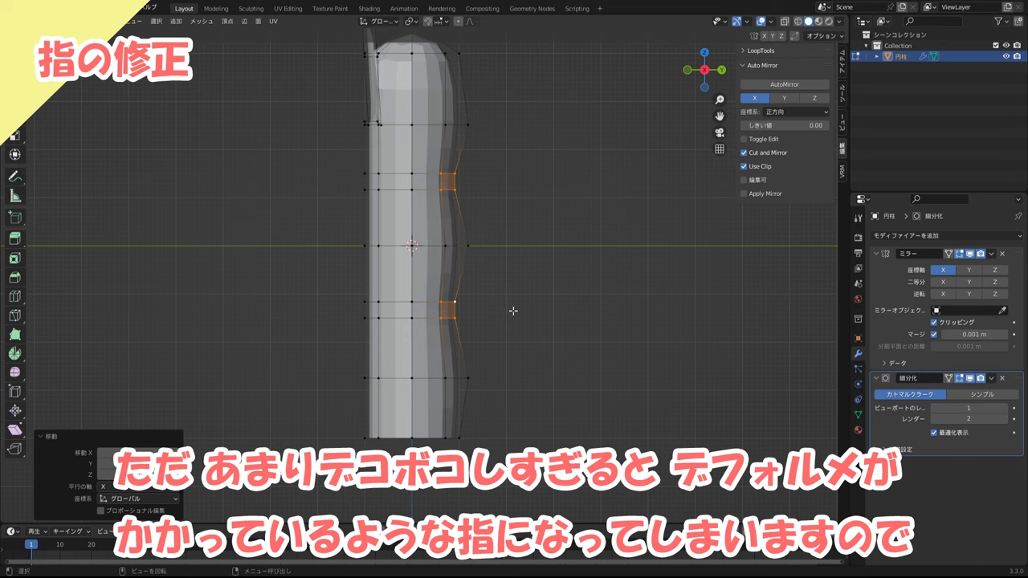
{"action": "left_click", "coordinate": [512, 310]}
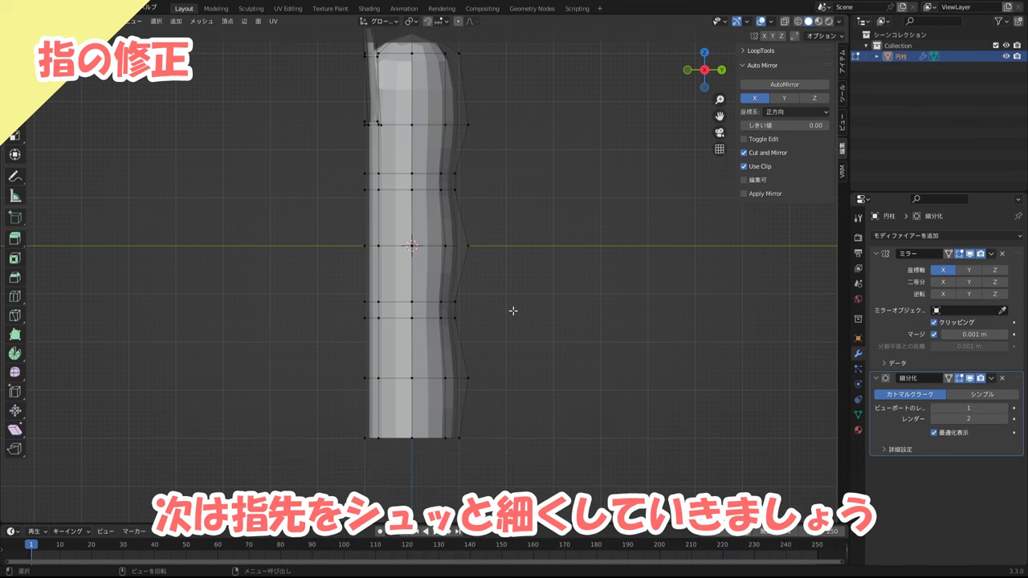
- Taper the fingertip by moving its top and three lower vertices inward along Y
{"action": "middle_click_drag", "start_coordinate": [558, 231], "coordinate": [578, 347], "text": "shift"}
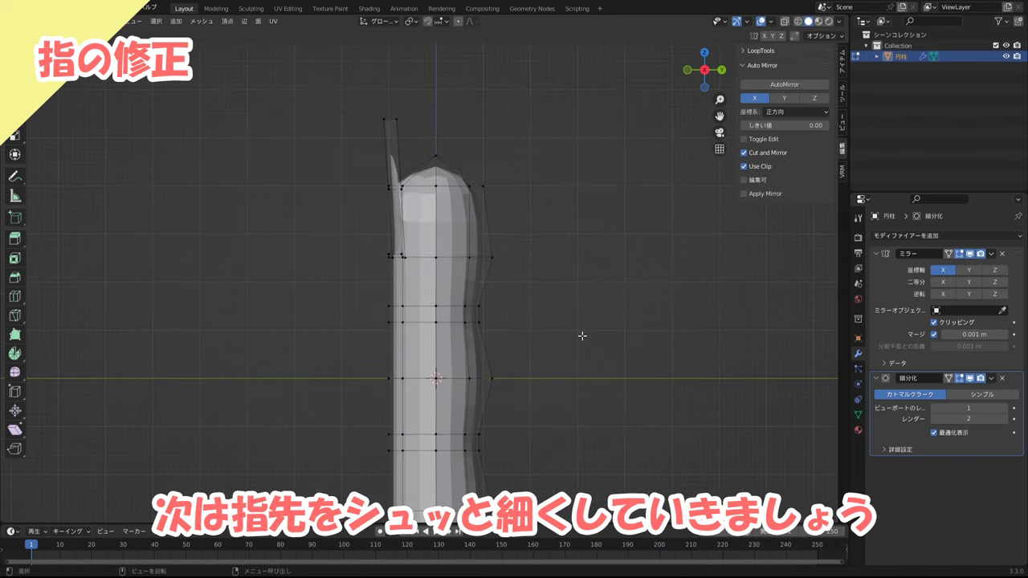
{"action": "scroll", "coordinate": [582, 329], "scroll_direction": "up", "scroll_amount": 2}
{"action": "scroll", "coordinate": [455, 127], "scroll_direction": "up", "scroll_amount": 2}
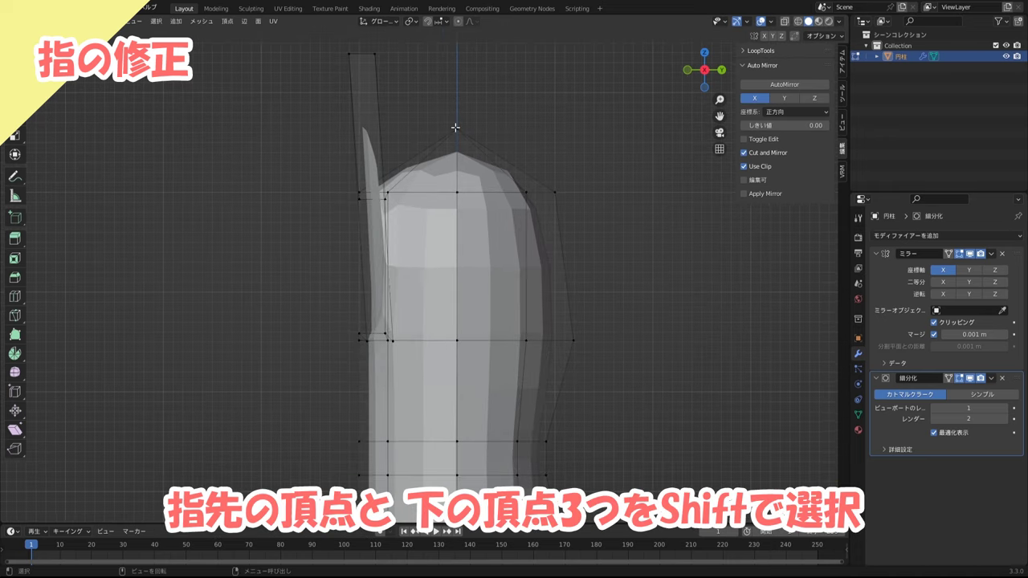
{"action": "left_click", "coordinate": [456, 128]}
{"action": "left_click", "coordinate": [558, 191], "text": "shift"}
{"action": "left_click", "coordinate": [526, 193], "text": "shift"}
{"action": "left_click", "coordinate": [457, 192], "text": "shift"}
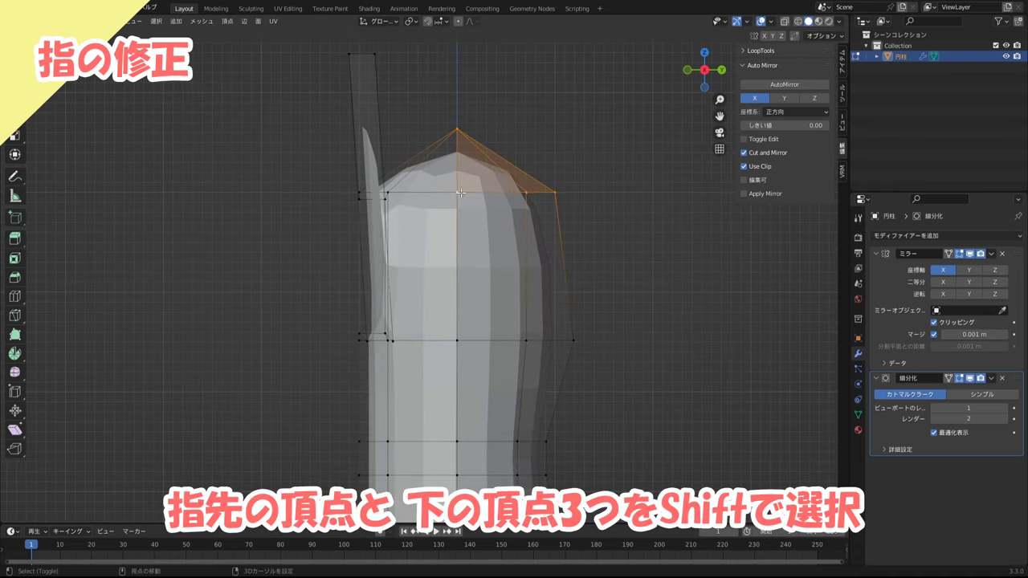
{"action": "key", "text": "g"}
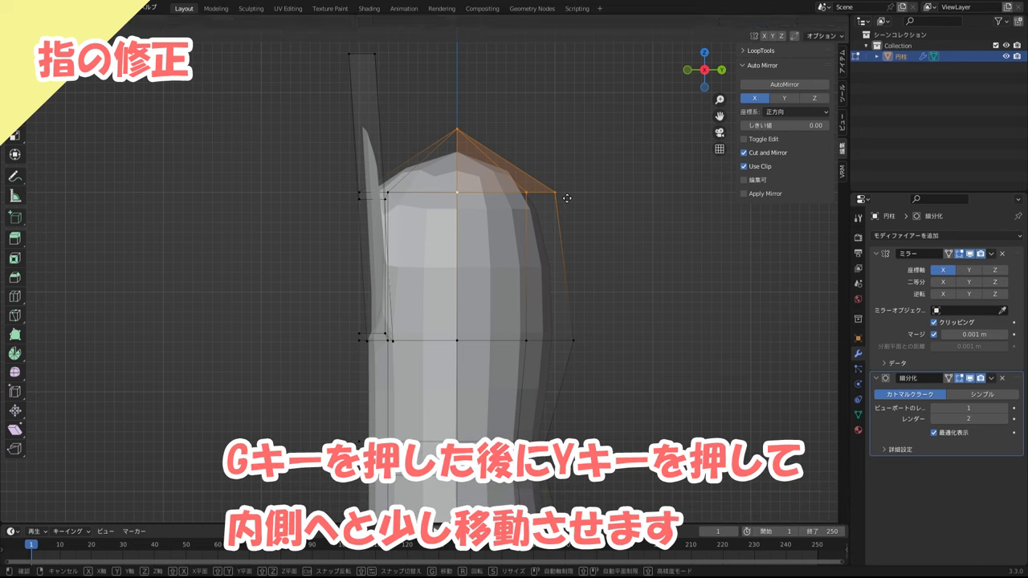
{"action": "key", "text": "y"}
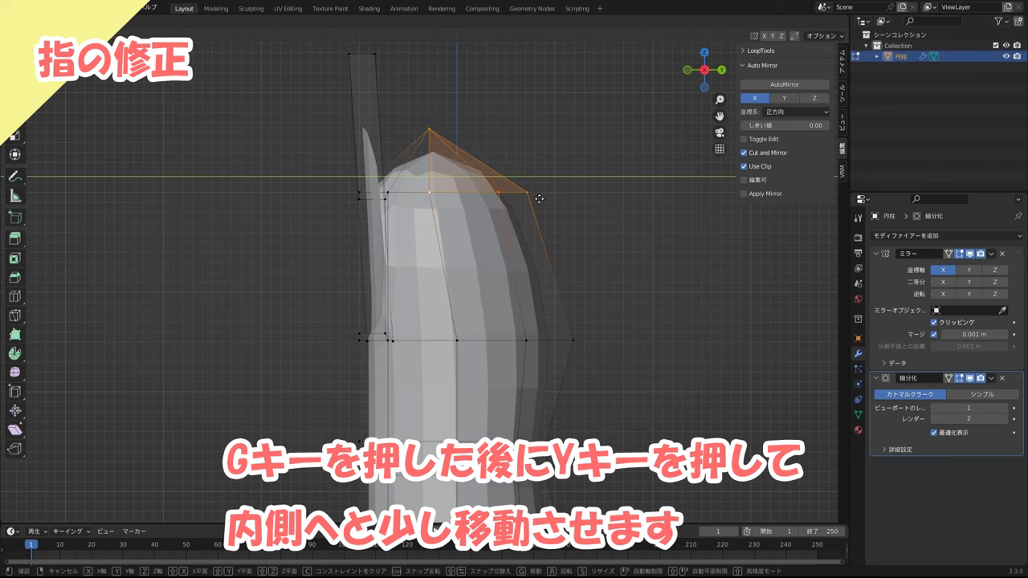
{"action": "left_click", "coordinate": [534, 199]}
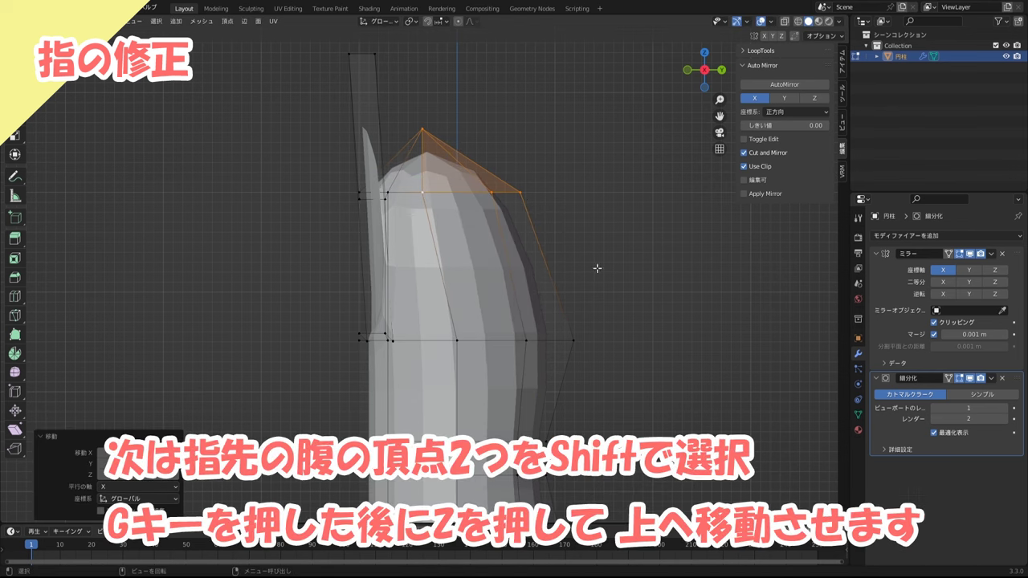
- Raise the two fingertip pad vertices along Z
{"action": "left_click", "coordinate": [573, 337]}
{"action": "left_click", "coordinate": [527, 341], "text": "shift"}
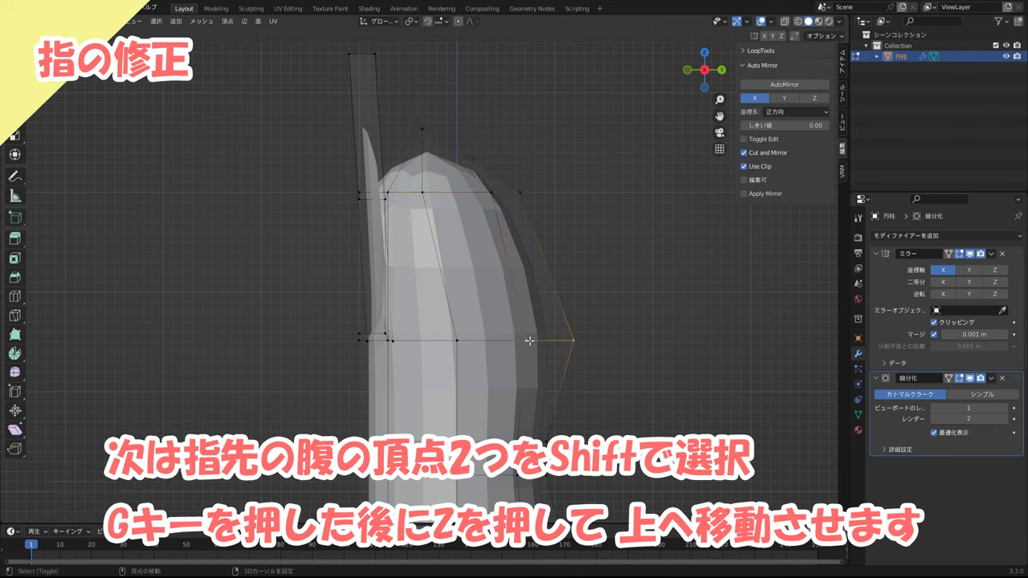
{"action": "key", "text": "g"}
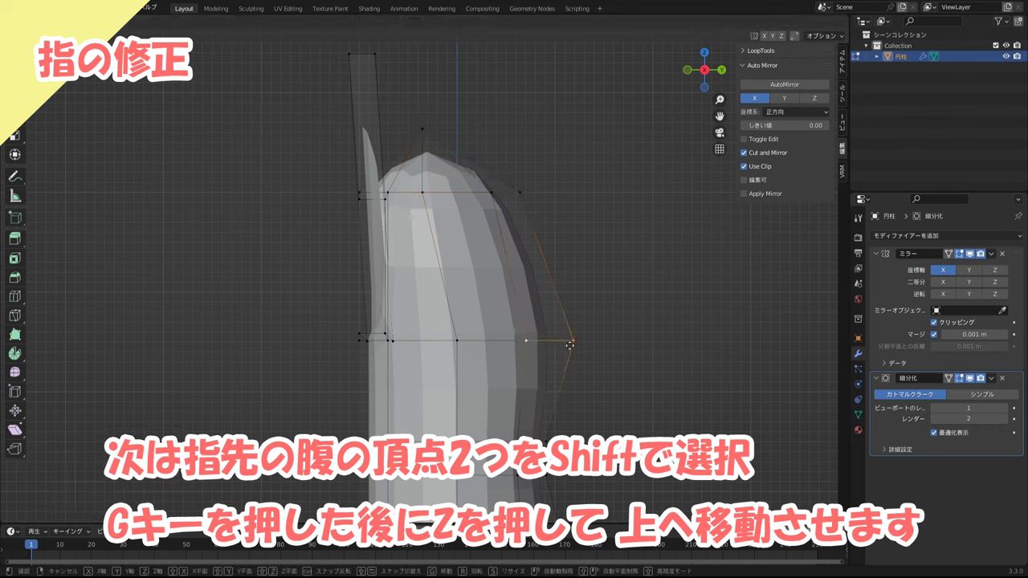
{"action": "key", "text": "z"}
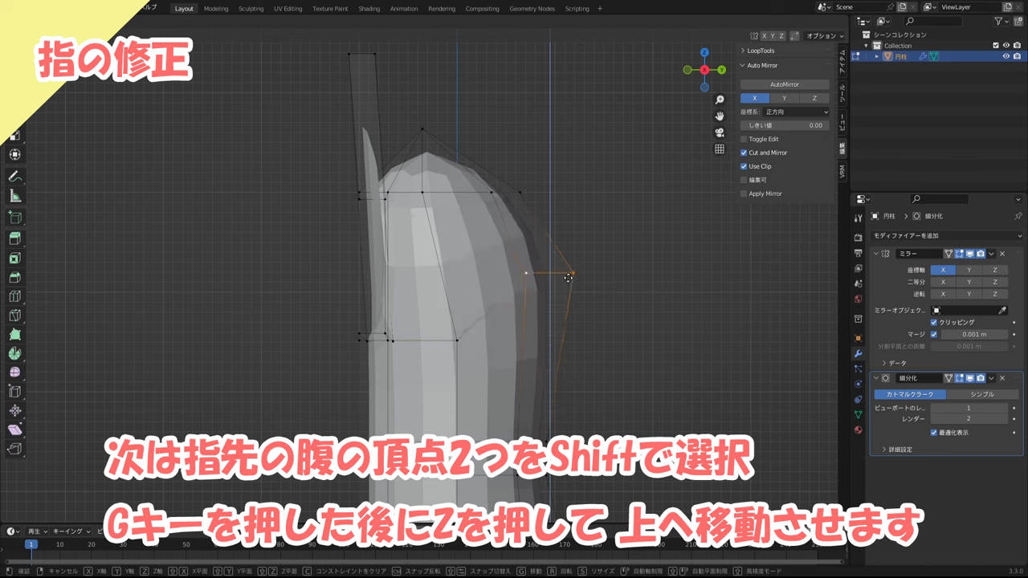
{"action": "left_click", "coordinate": [572, 275]}
- Adjust three pad-edge vertices along Z, the last lowered -0.038284 m, into a smooth diagonal
{"action": "left_click", "coordinate": [459, 345]}
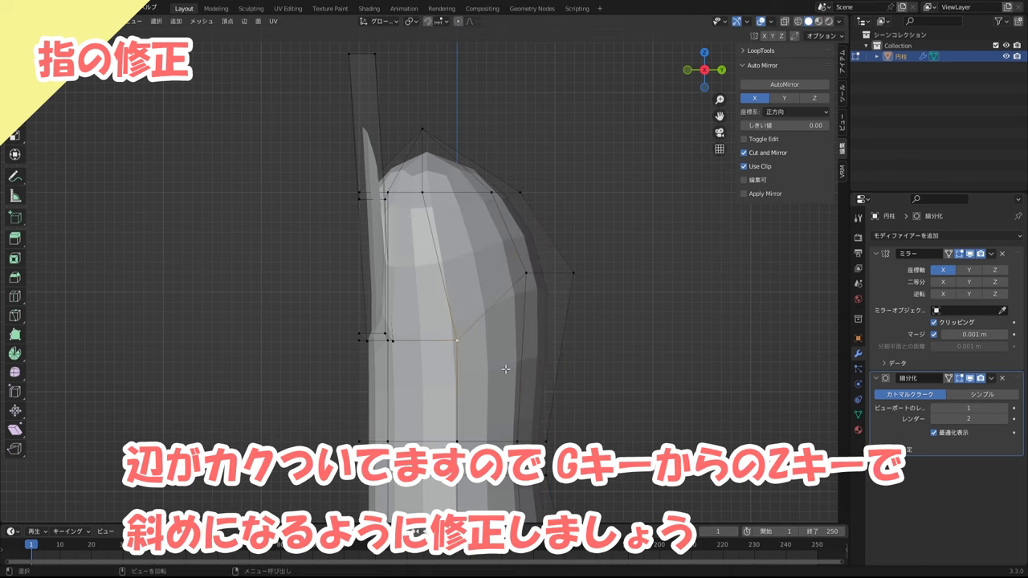
{"action": "key", "text": "g"}
{"action": "key", "text": "z"}
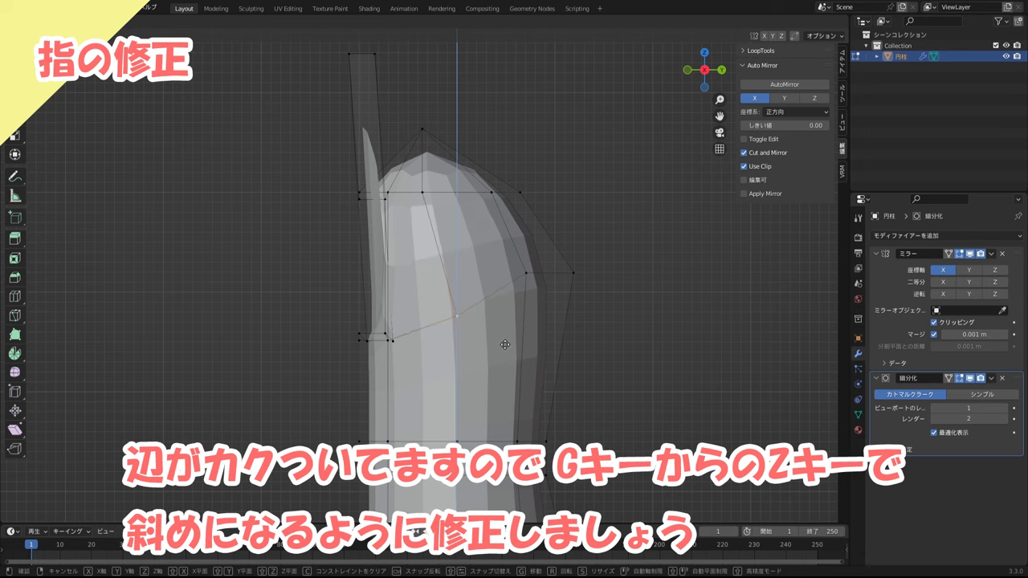
{"action": "left_click", "coordinate": [505, 335]}
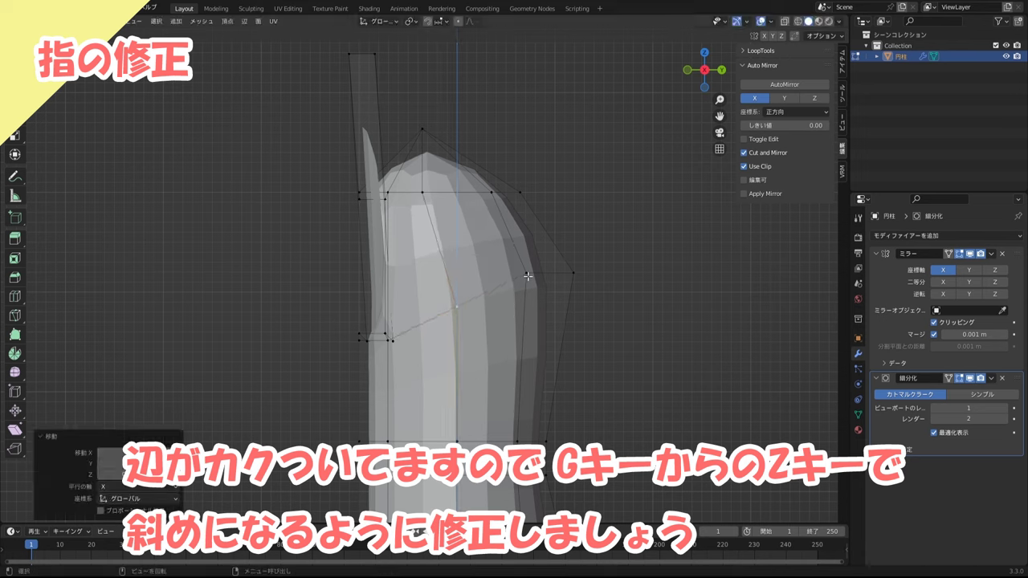
{"action": "left_click", "coordinate": [526, 273]}
{"action": "key", "text": "g"}
{"action": "key", "text": "z"}
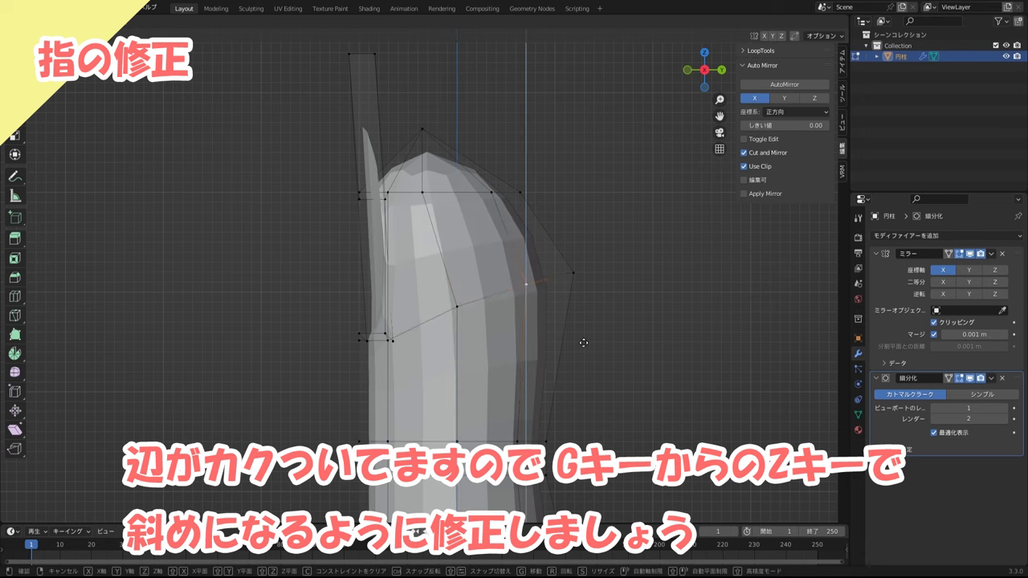
{"action": "left_click", "coordinate": [585, 340]}
{"action": "left_click", "coordinate": [464, 310]}
{"action": "key", "text": "g"}
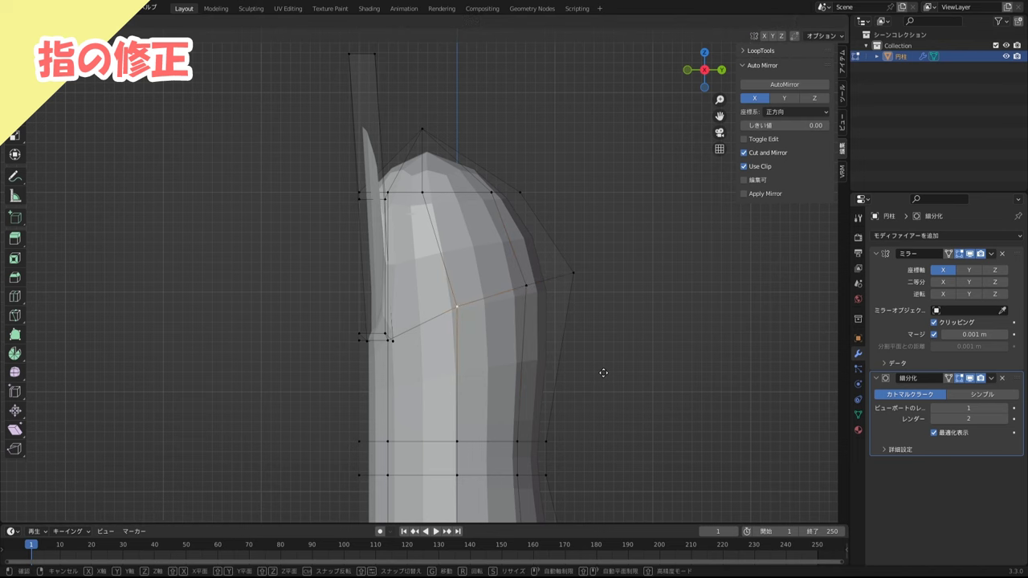
{"action": "key", "text": "z"}
{"action": "left_click", "coordinate": [604, 377]}
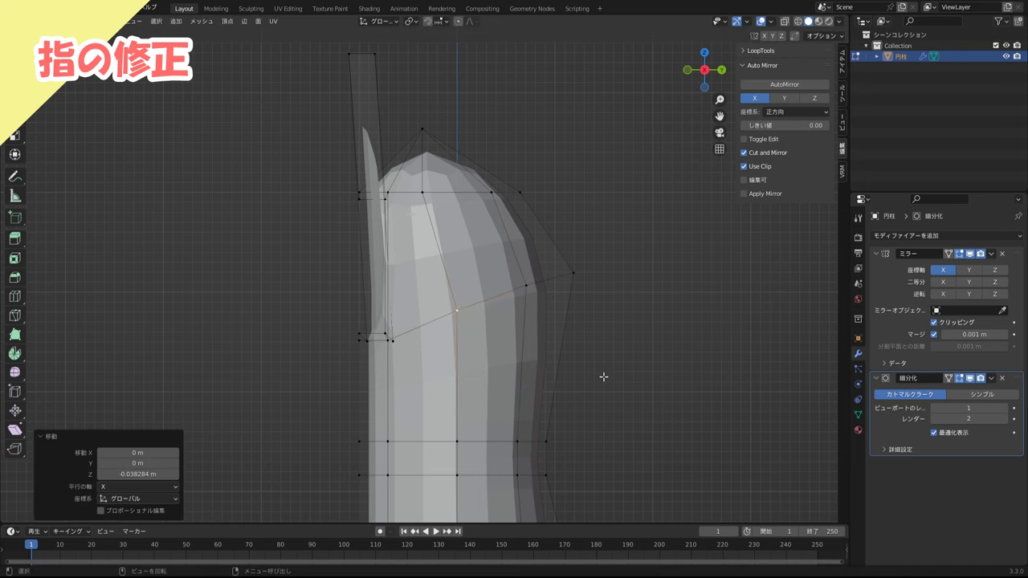
{"action": "middle_click_drag", "start_coordinate": [604, 377], "coordinate": [590, 341], "text": "shift"}
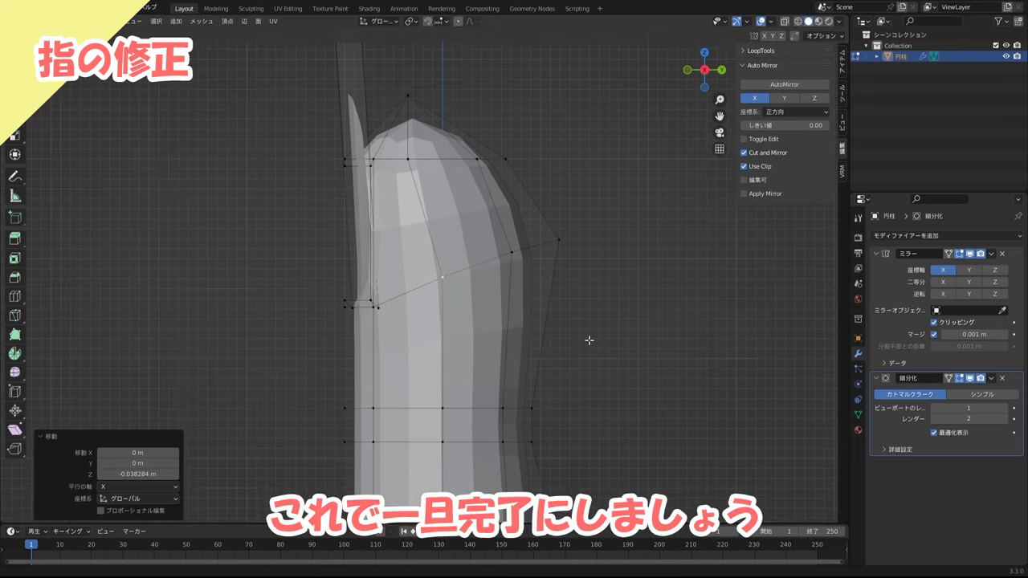
- In front view, pull the fingertip's side corner vertex inward along X to slim the tip
{"action": "key", "text": "KP_1"}
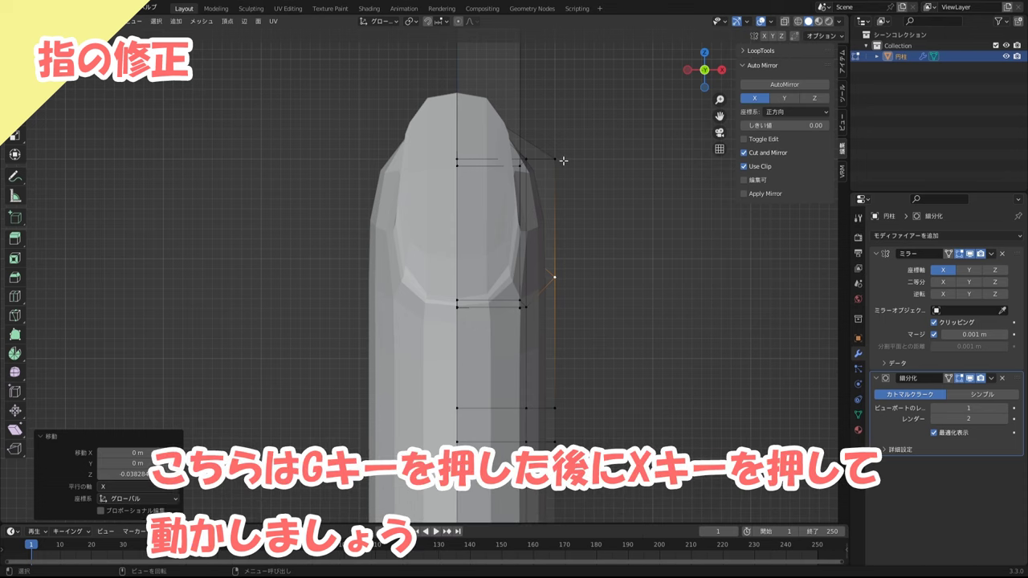
{"action": "left_click", "coordinate": [563, 161]}
{"action": "key", "text": "g"}
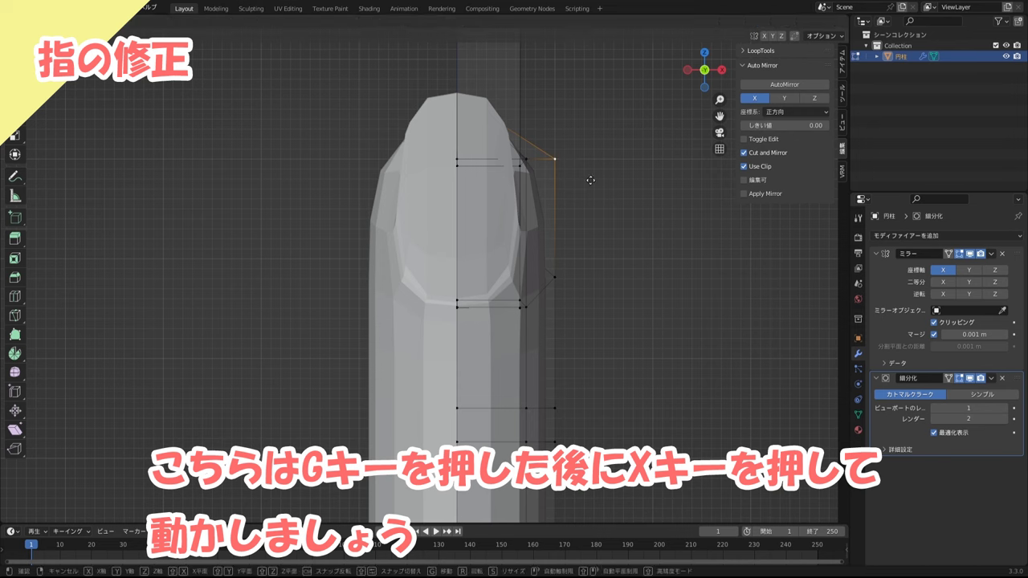
{"action": "key", "text": "x"}
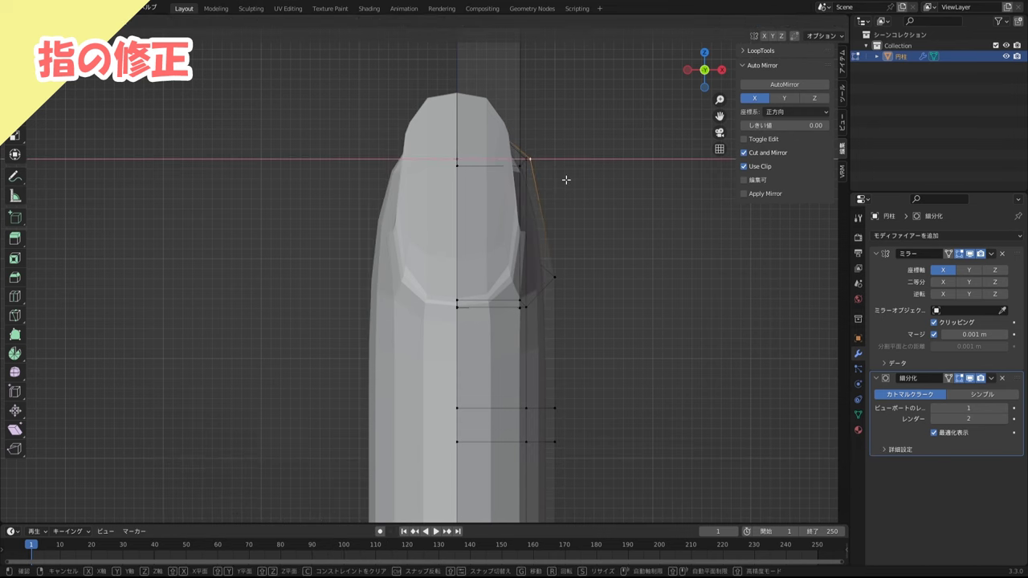
{"action": "left_click", "coordinate": [567, 180]}
{"action": "scroll", "coordinate": [571, 235], "scroll_direction": "down", "scroll_amount": 5}
{"action": "mouse_move", "coordinate": [591, 278]}
{"action": "middle_mouse_down"}
{"action": "mouse_move", "coordinate": [555, 303]}
{"action": "mouse_move", "coordinate": [603, 230]}
{"action": "mouse_move", "coordinate": [471, 236]}
{"action": "mouse_move", "coordinate": [514, 225]}
{"action": "middle_mouse_up"}
{"action": "key", "text": "KP_1"}
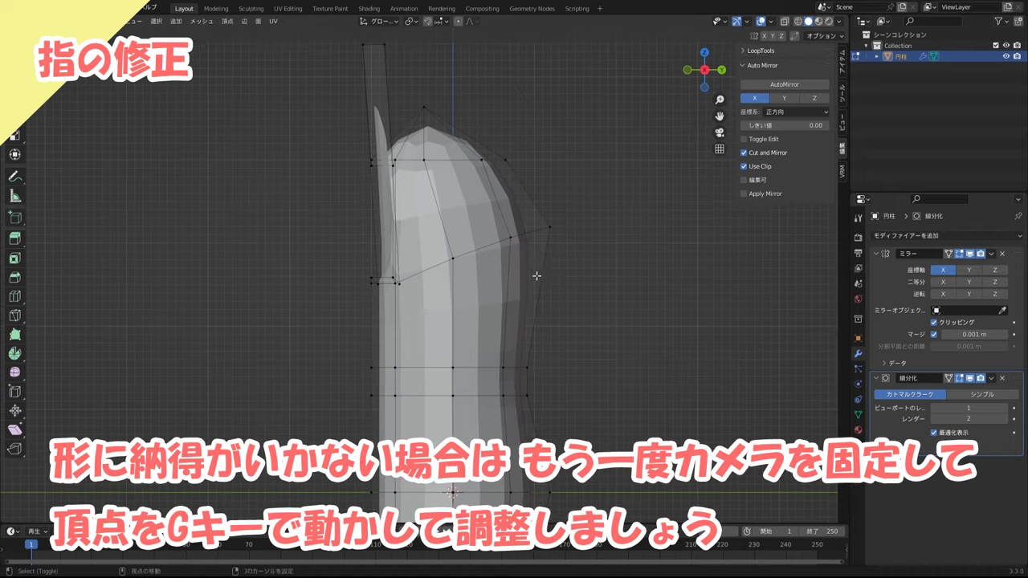
- Select the fingertip's side and upper vertices and shift them left along X
{"action": "left_click", "coordinate": [549, 227]}
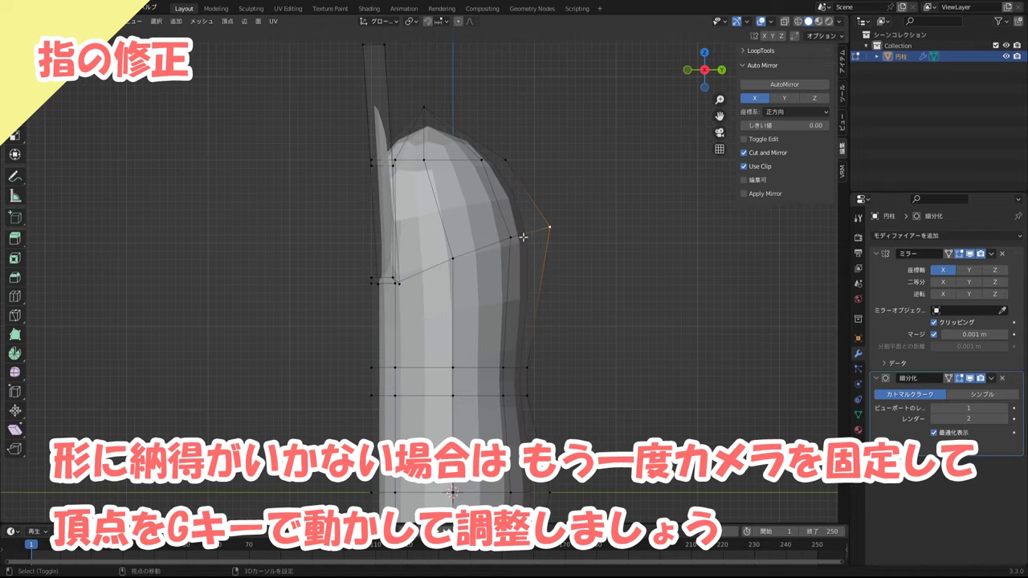
{"action": "left_click", "coordinate": [483, 161], "text": "shift"}
{"action": "left_click", "coordinate": [506, 161], "text": "shift"}
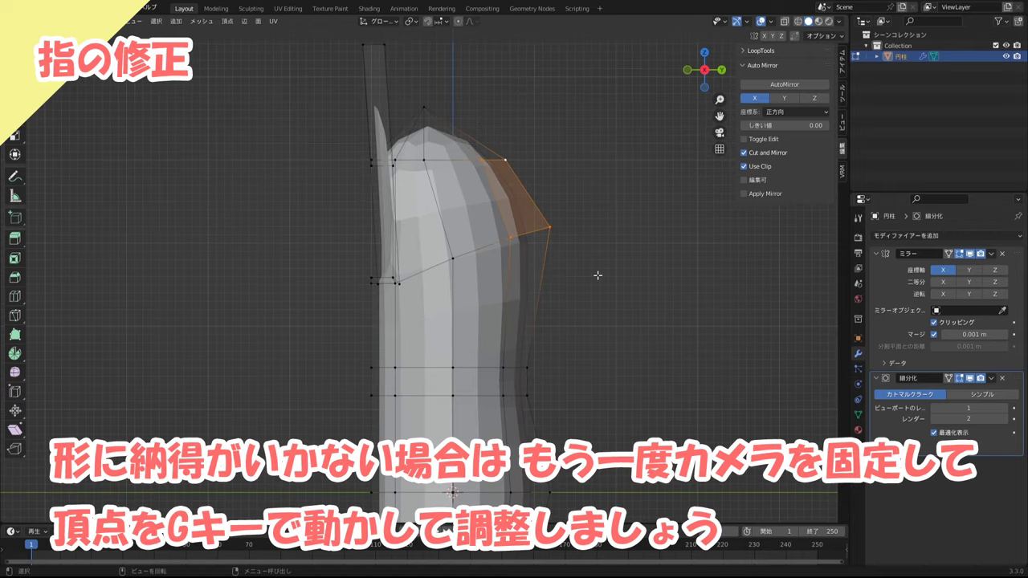
{"action": "key", "text": "g"}
{"action": "key", "text": "x"}
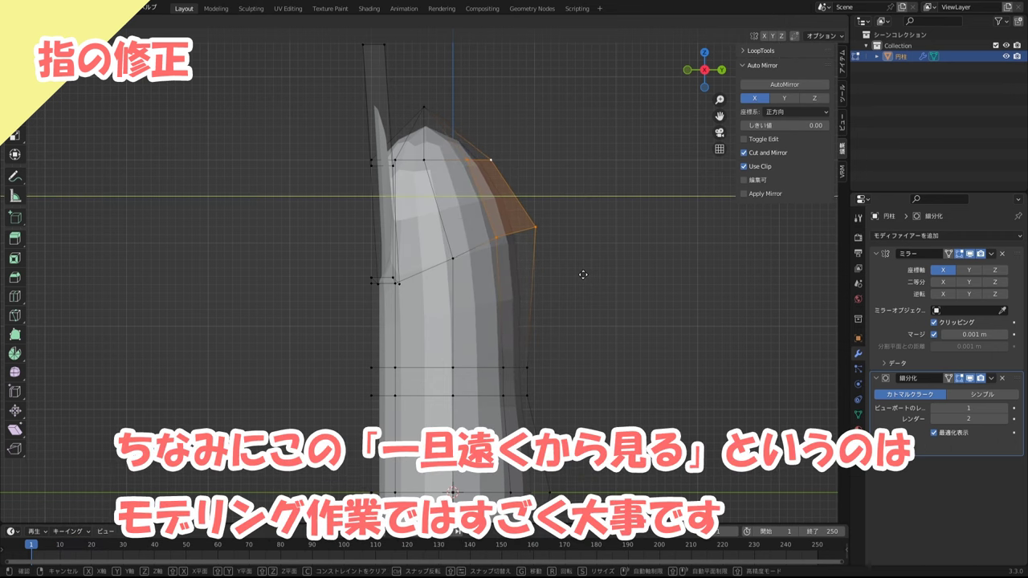
{"action": "left_click", "coordinate": [579, 275]}
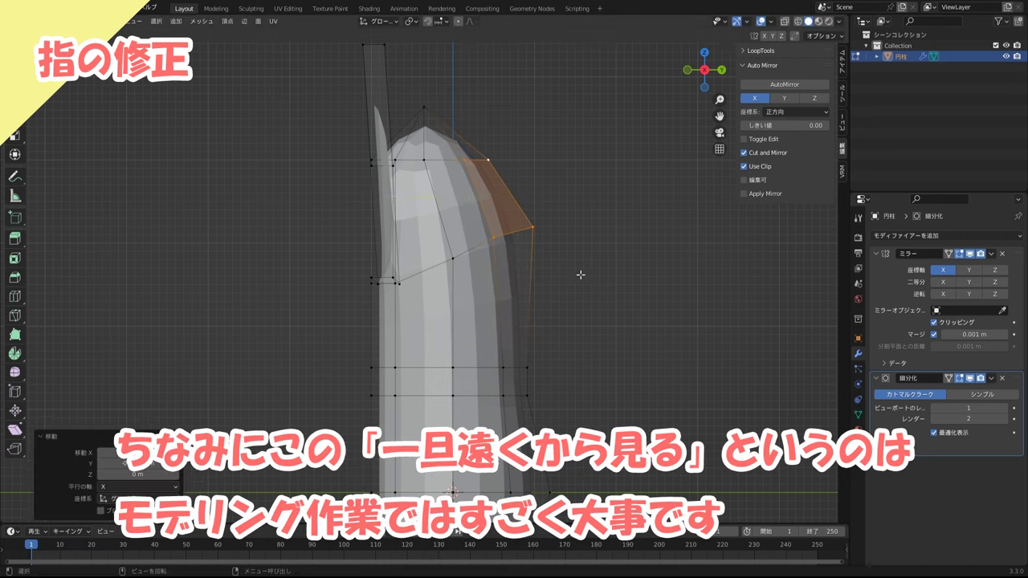
- Deselect and toggle the overlays off and back on to inspect the smoothed finger shape
{"action": "scroll", "coordinate": [579, 275], "scroll_direction": "down", "scroll_amount": 3}
{"action": "middle_click_drag", "start_coordinate": [611, 218], "coordinate": [610, 278]}
{"action": "left_click", "coordinate": [604, 262]}
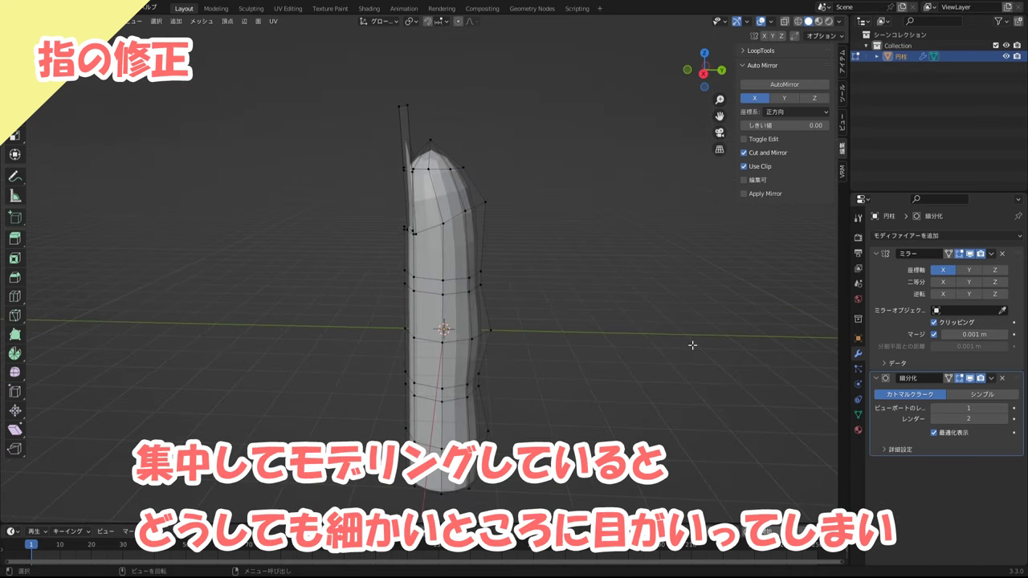
{"action": "left_click", "coordinate": [760, 22]}
{"action": "left_click", "coordinate": [760, 21]}
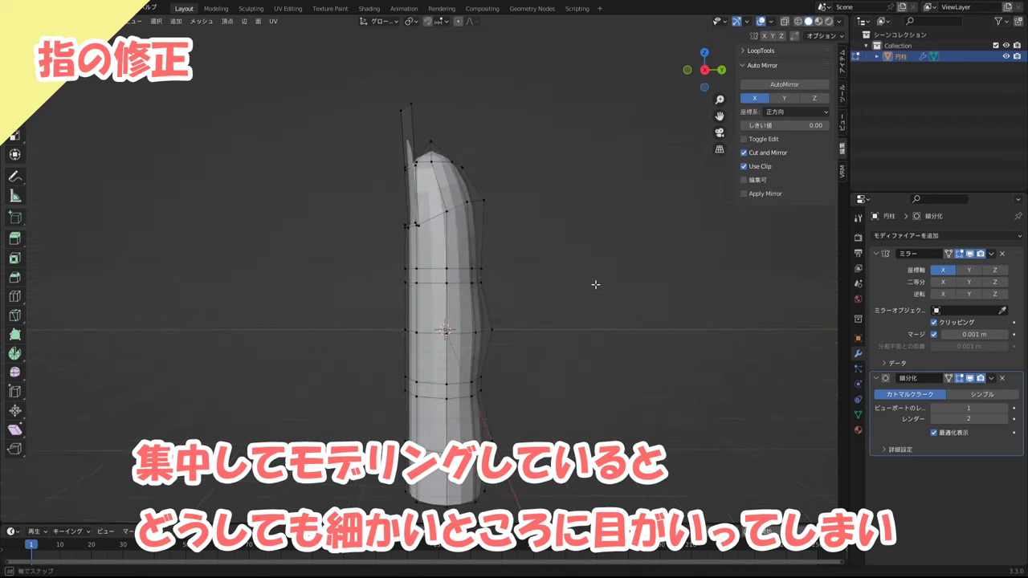
{"action": "mouse_move", "coordinate": [597, 302]}
{"action": "middle_mouse_down"}
{"action": "mouse_move", "coordinate": [399, 317]}
{"action": "mouse_move", "coordinate": [575, 325]}
{"action": "middle_mouse_up"}
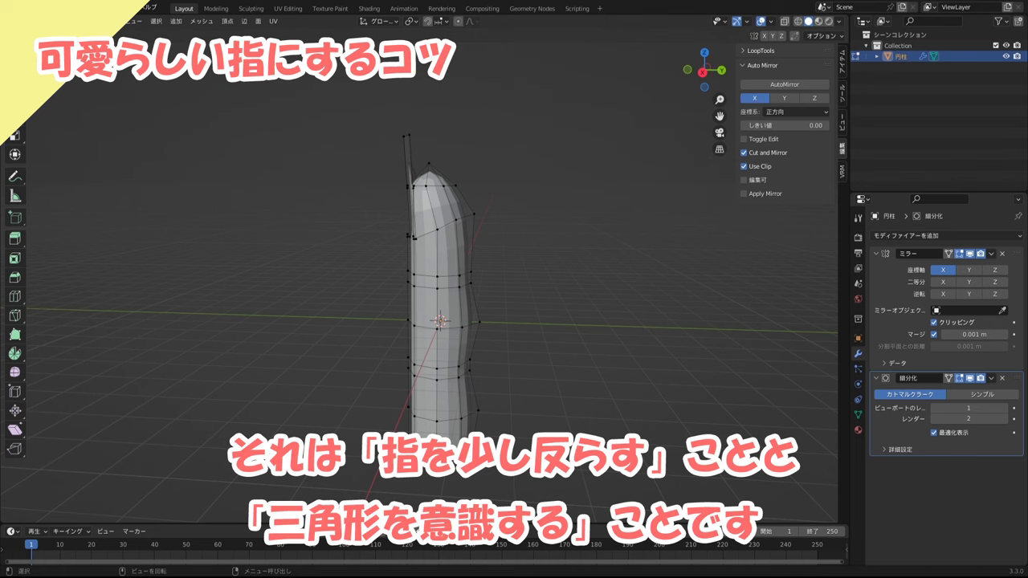
- Switch to side view, enable X-Ray, and box-select all fingertip vertices, including hidden ones
{"action": "middle_click_drag", "start_coordinate": [594, 260], "coordinate": [635, 261]}
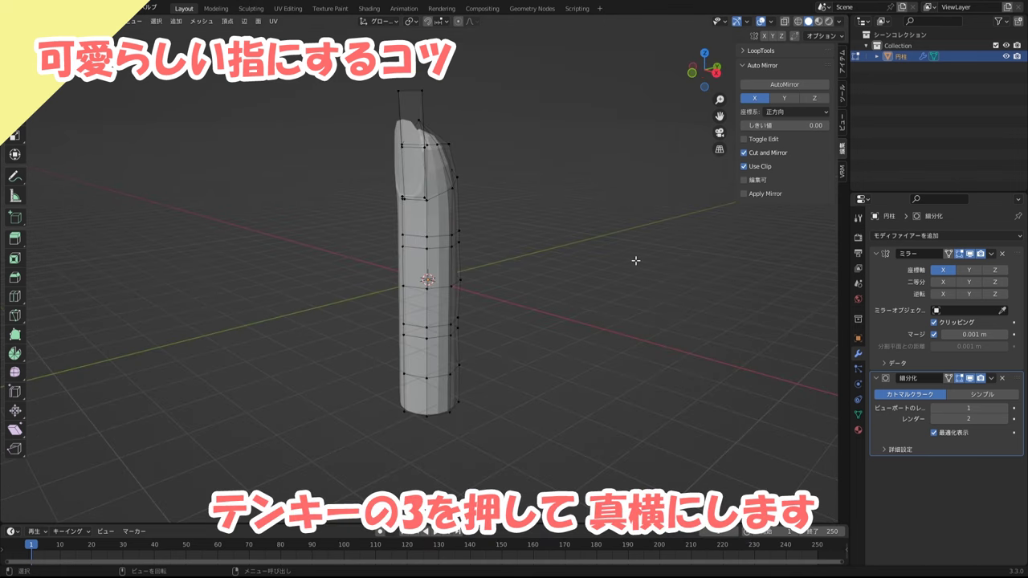
{"action": "key", "text": "KP_3"}
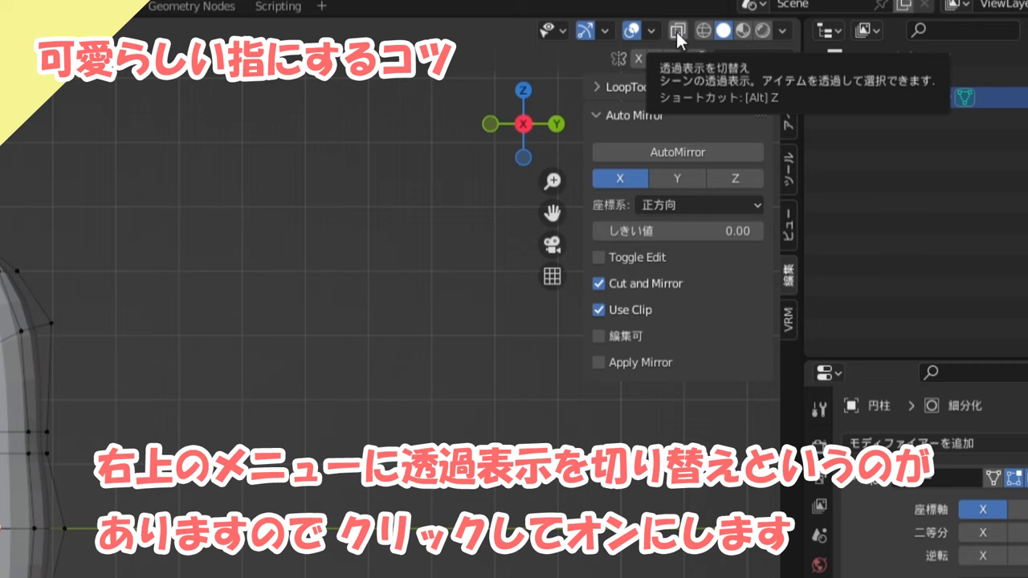
{"action": "left_click", "coordinate": [676, 32]}
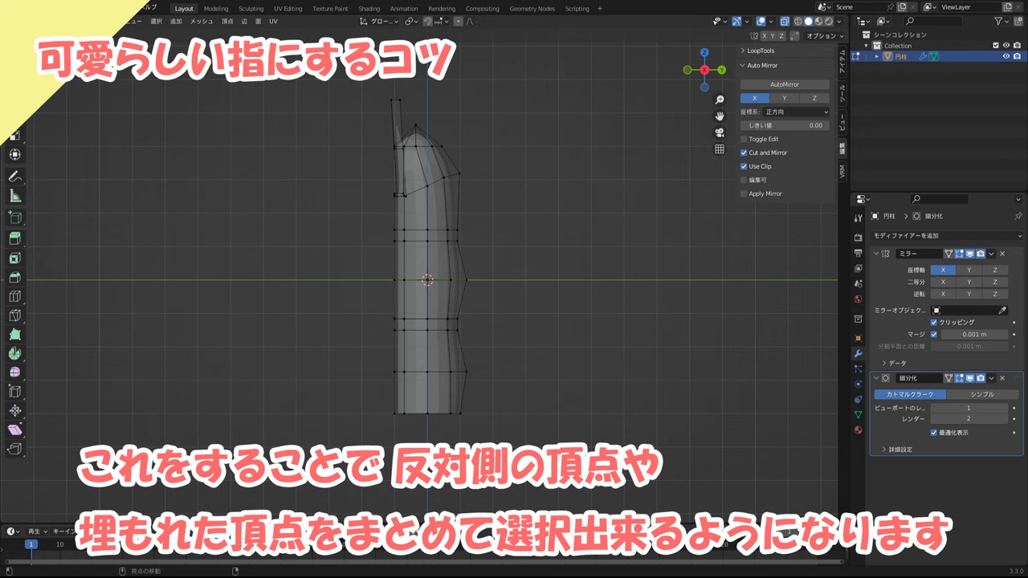
{"action": "key", "text": "b"}
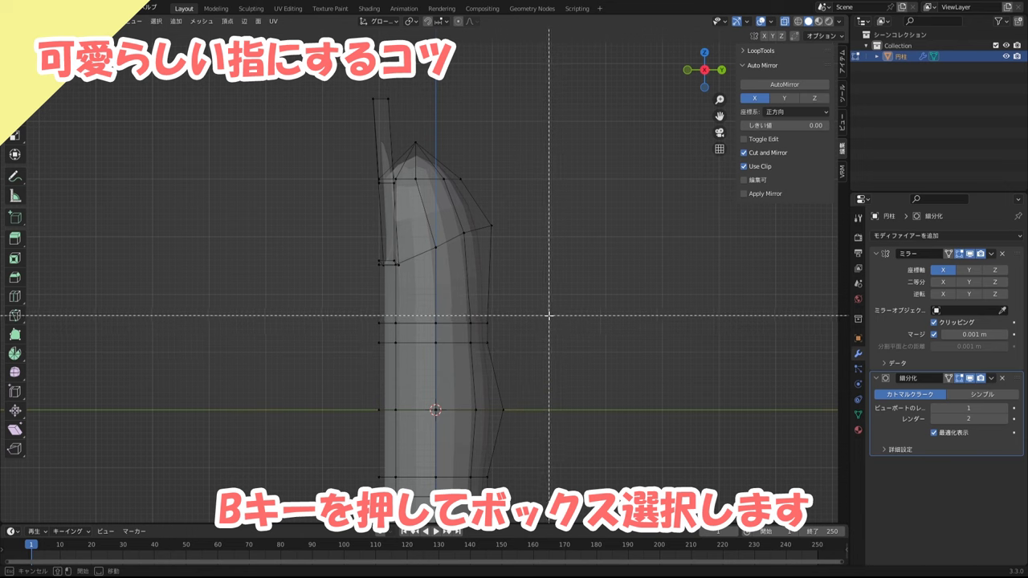
{"action": "left_click_drag", "start_coordinate": [547, 311], "coordinate": [336, 79]}
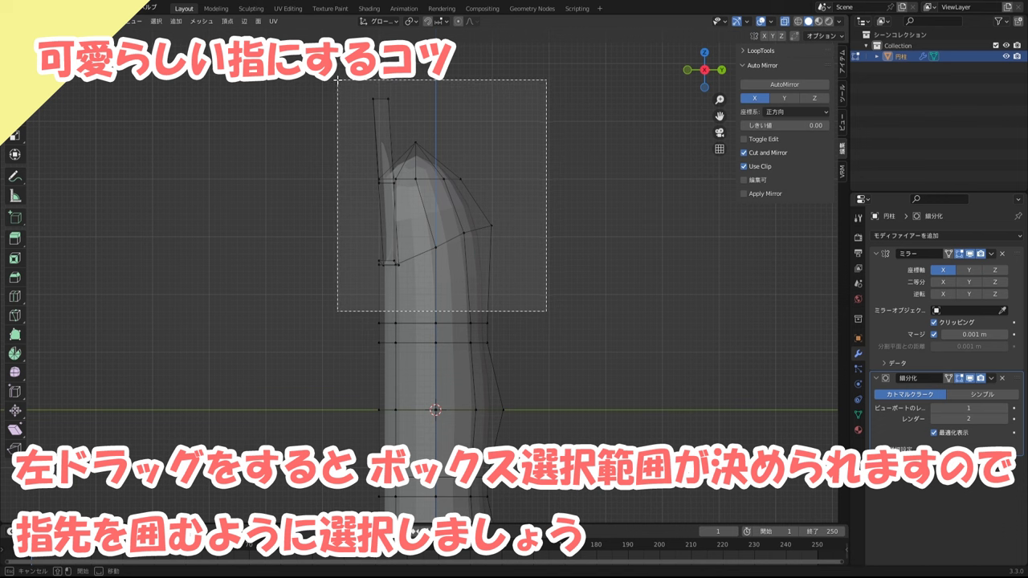
{"action": "left_click_drag", "start_coordinate": [337, 80], "coordinate": [337, 80]}
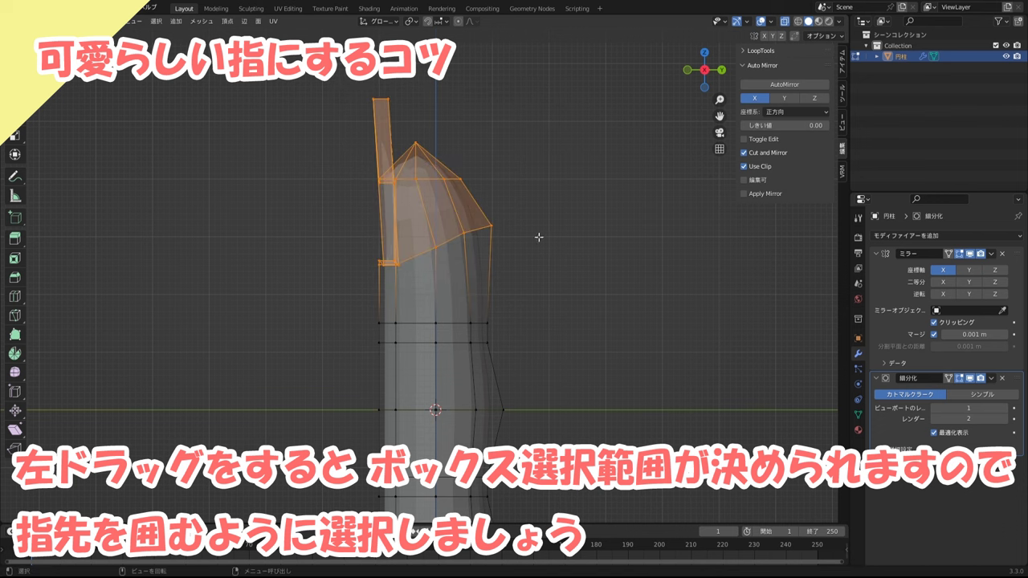
- Rotate the fingertip 9.9° around X and shift it -0.21737 m along Y
{"action": "key", "text": "r"}
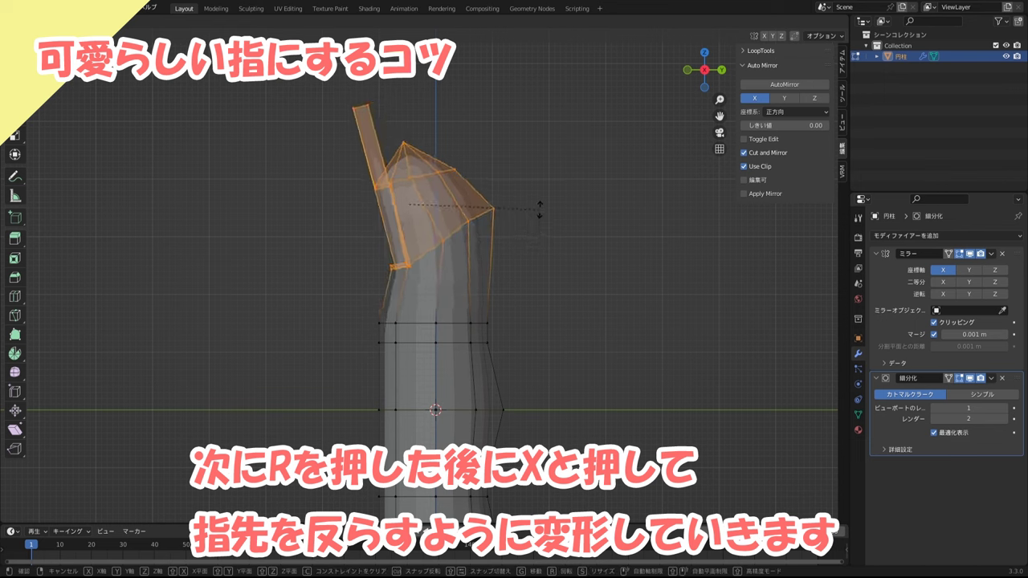
{"action": "left_click", "coordinate": [539, 213]}
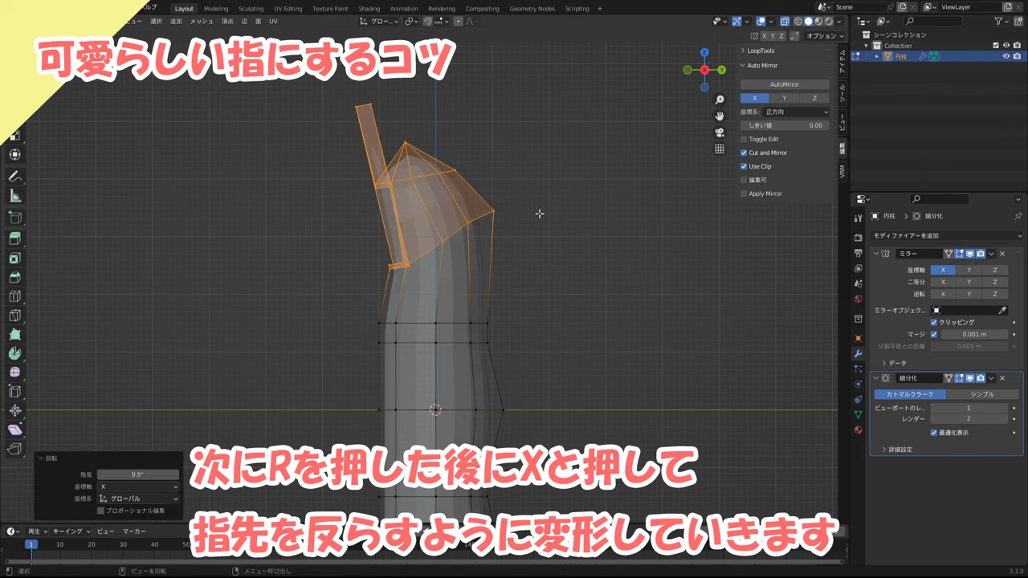
{"action": "key", "text": "g"}
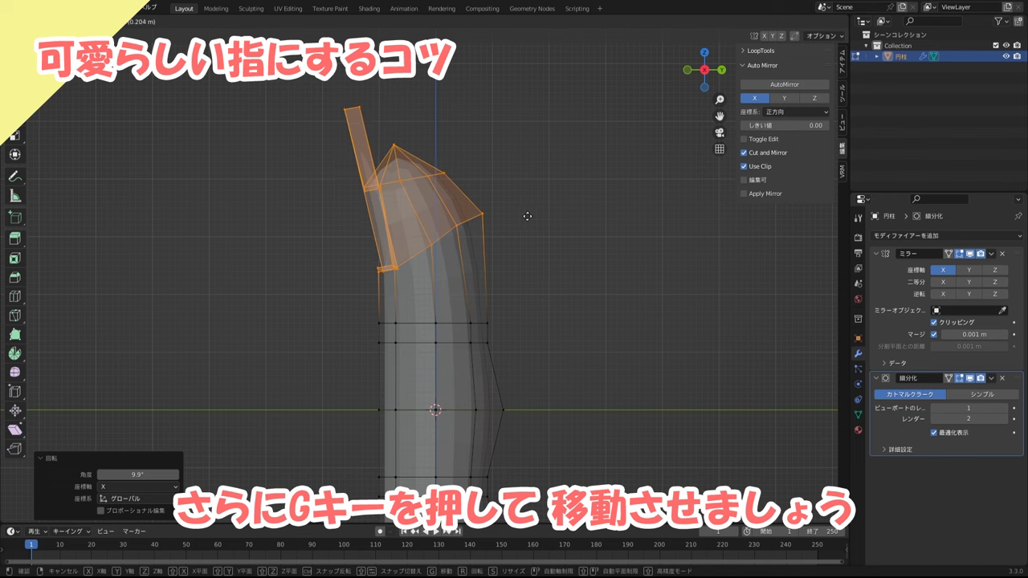
{"action": "left_click", "coordinate": [527, 217]}
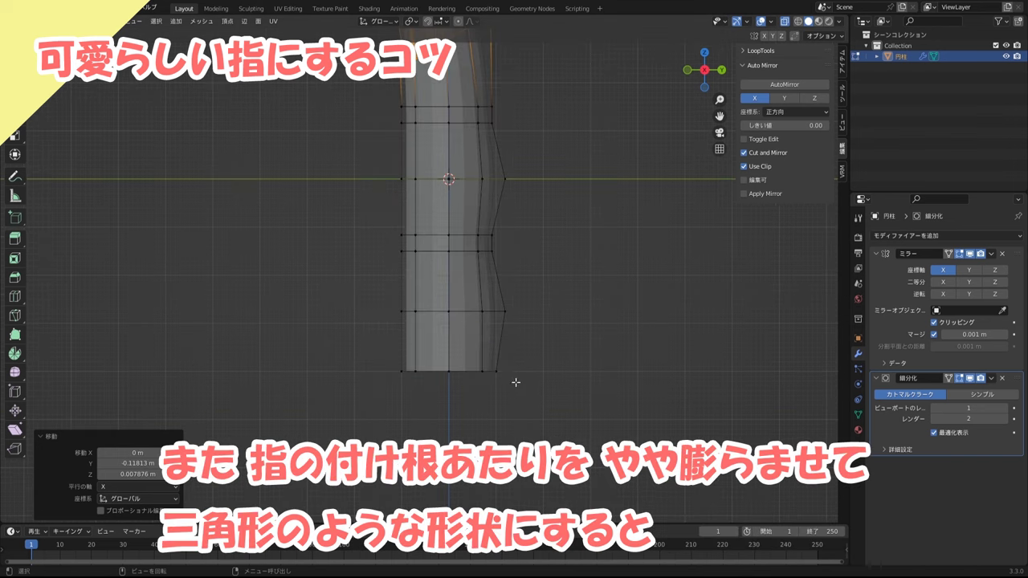
- Move the outer vertex at the finger's base outward 0.3062 m so the root flares slightly
{"action": "left_click", "coordinate": [508, 365]}
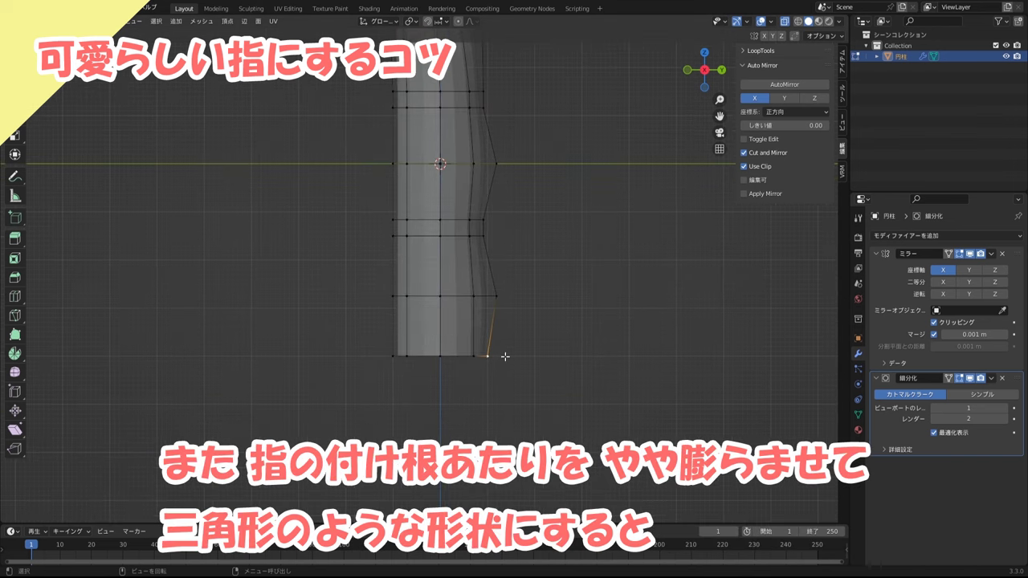
{"action": "key", "text": "g"}
{"action": "key", "text": "x"}
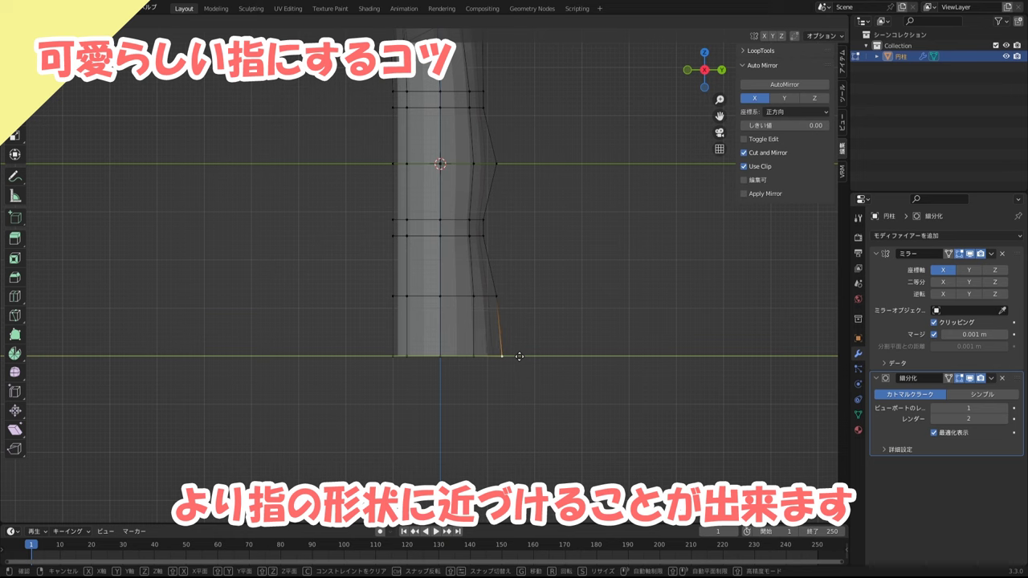
{"action": "left_click", "coordinate": [520, 356]}
{"action": "middle_click_drag", "start_coordinate": [528, 347], "coordinate": [529, 364]}
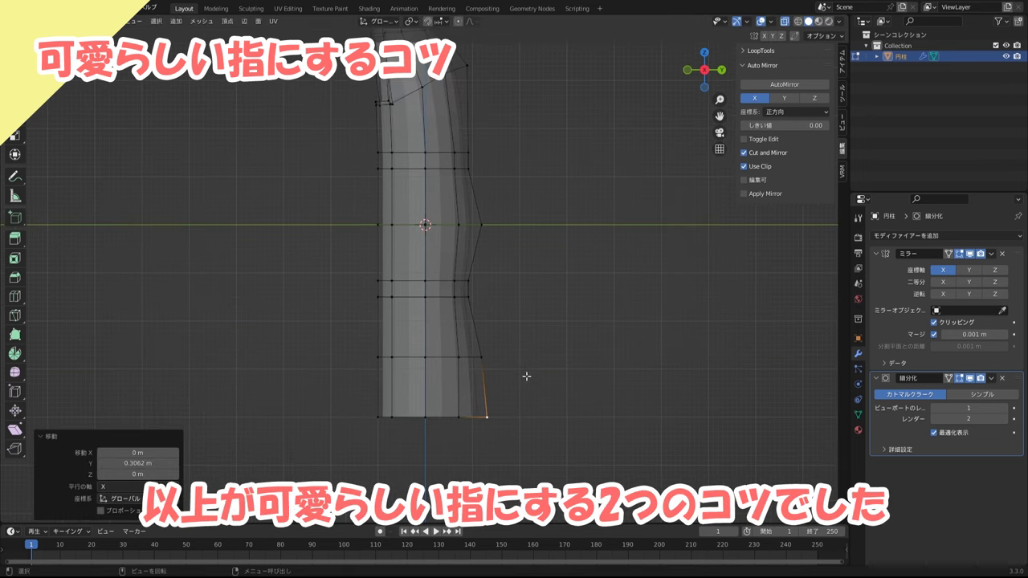
{"action": "scroll", "coordinate": [536, 345], "scroll_direction": "up", "scroll_amount": 1, "text": "shift"}
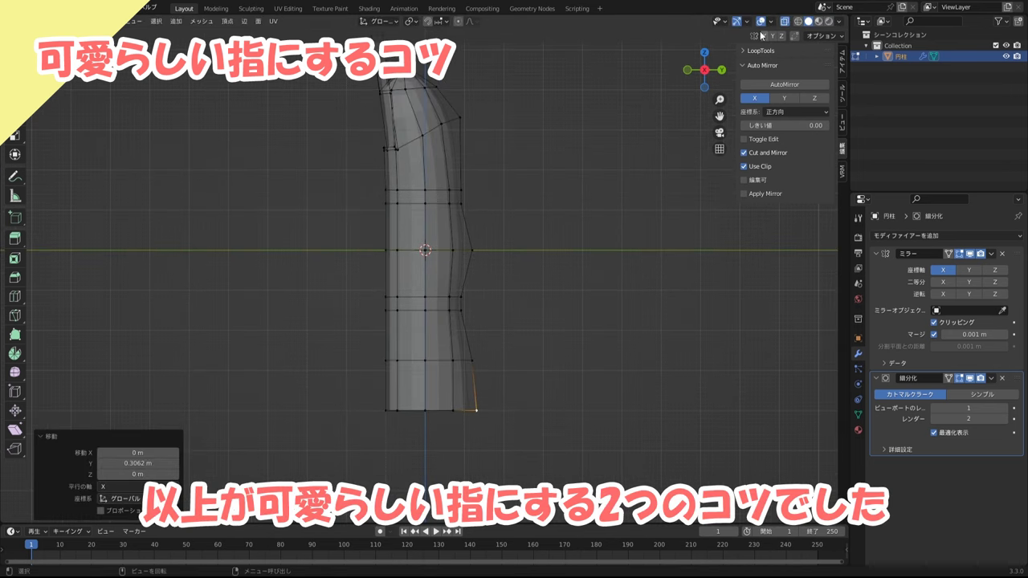
{"action": "middle_click_drag", "start_coordinate": [619, 239], "coordinate": [316, 412]}
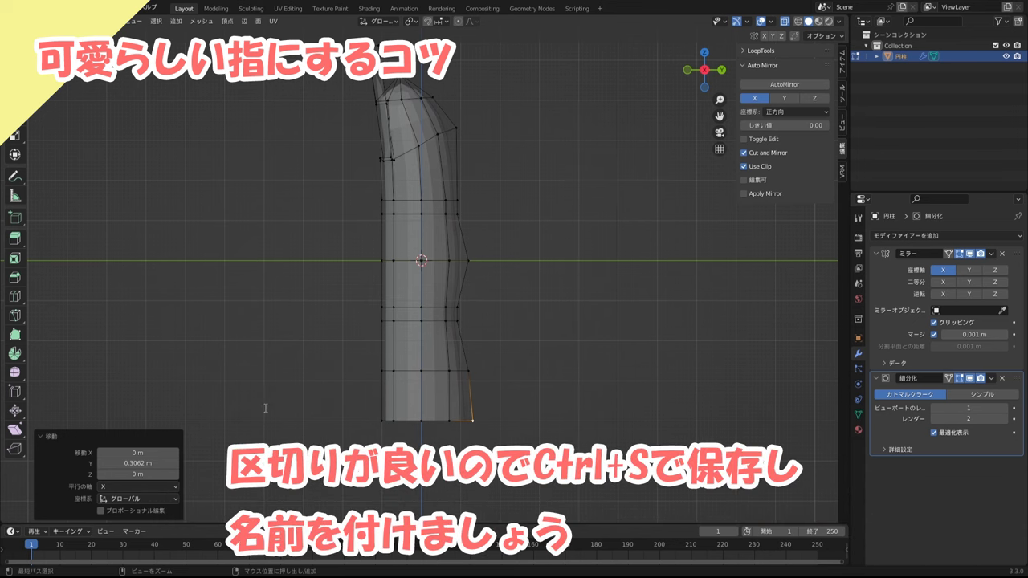
- Save the hand file as 手.blend
{"action": "key", "text": "ctrl+s"}
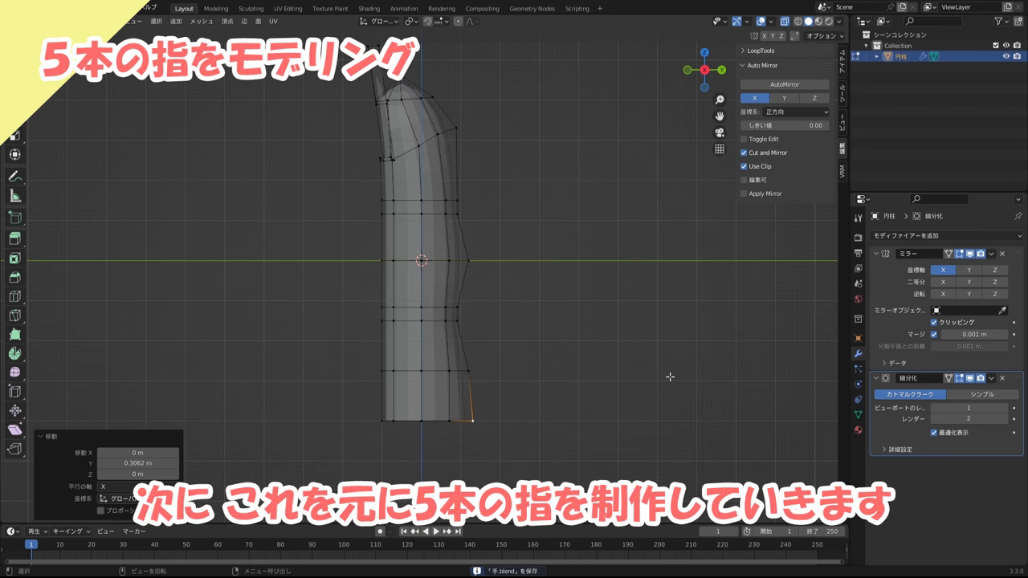
{"action": "middle_click_drag", "start_coordinate": [665, 353], "coordinate": [533, 279]}
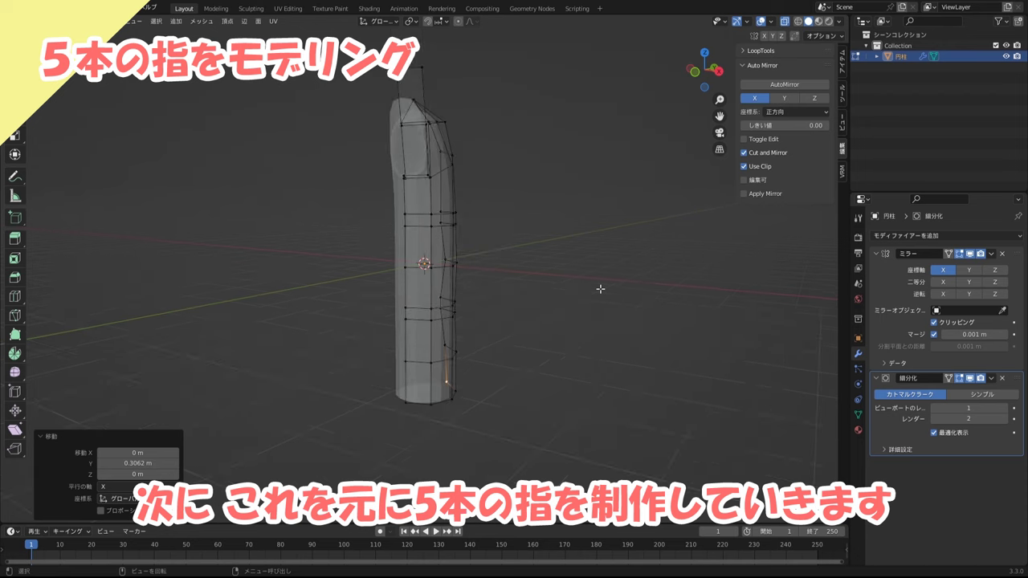
{"action": "middle_click_drag", "start_coordinate": [600, 289], "coordinate": [564, 257]}
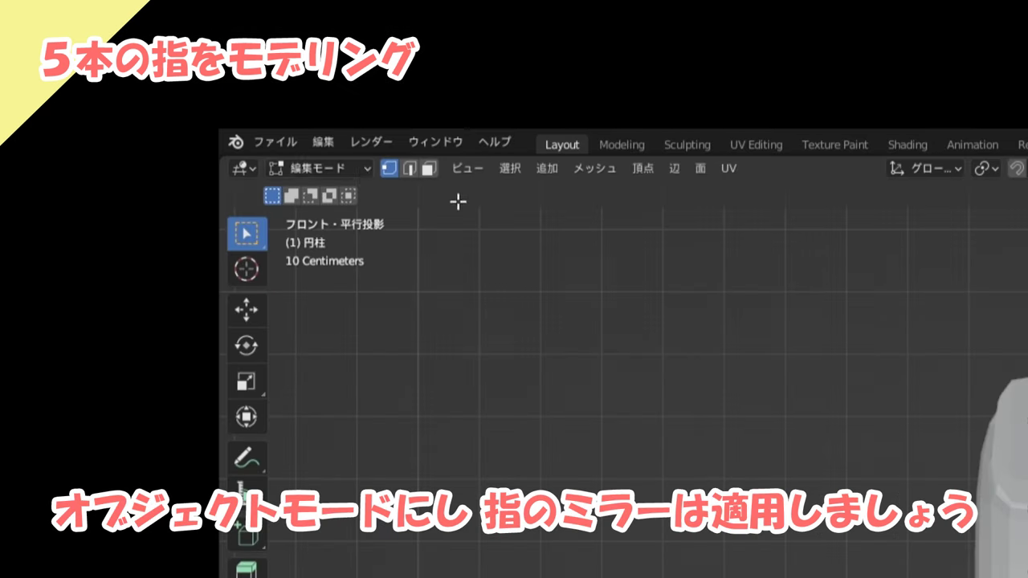
- Switch to Object Mode and apply the finger's Mirror modifier
{"action": "left_click", "coordinate": [359, 165]}
{"action": "left_click", "coordinate": [361, 189]}
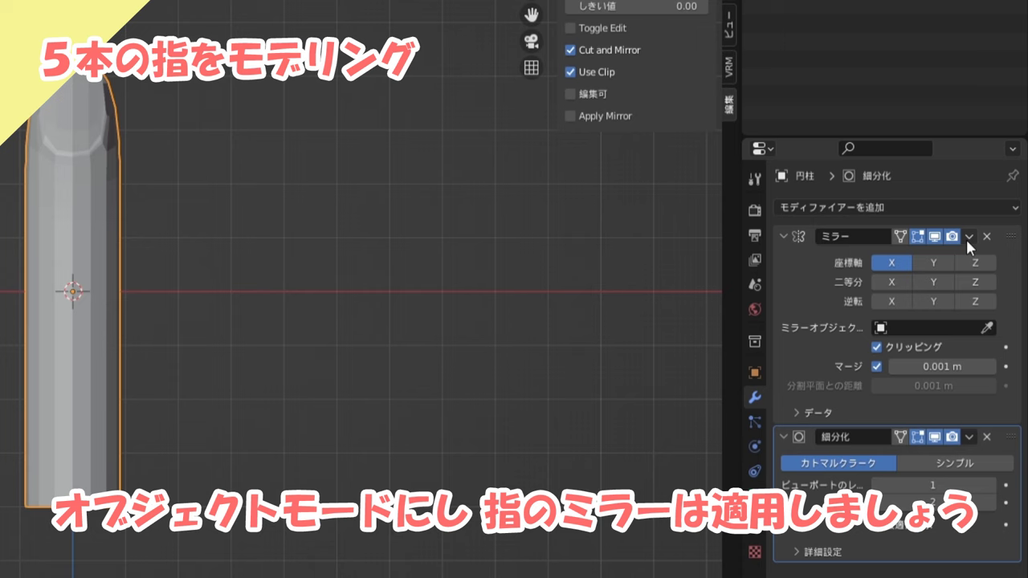
{"action": "left_click", "coordinate": [969, 237]}
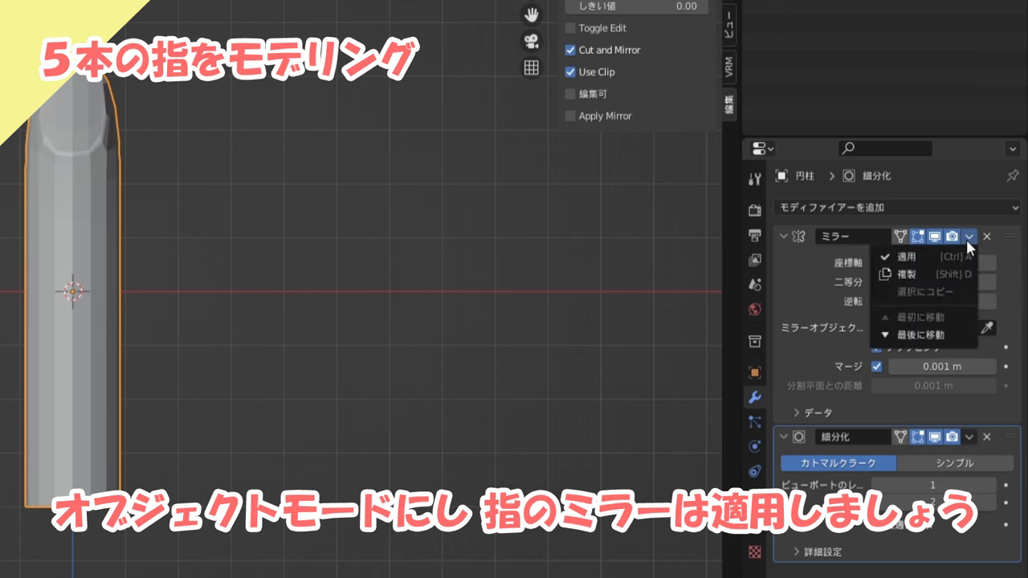
{"action": "left_click", "coordinate": [925, 258]}
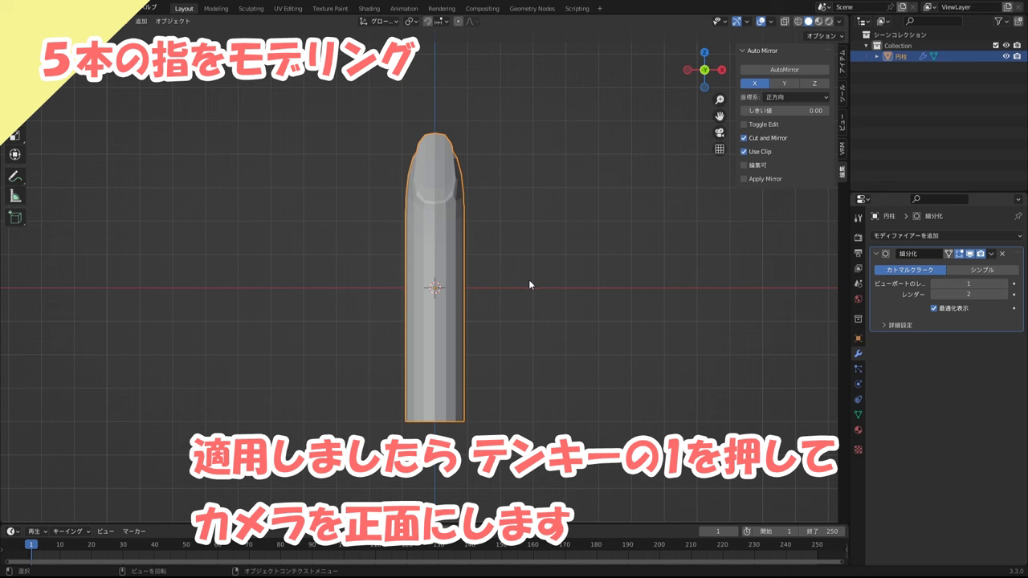
- Back in Edit Mode, select the whole finger and place a first duplicate beside it
{"action": "left_click", "coordinate": [72, 43]}
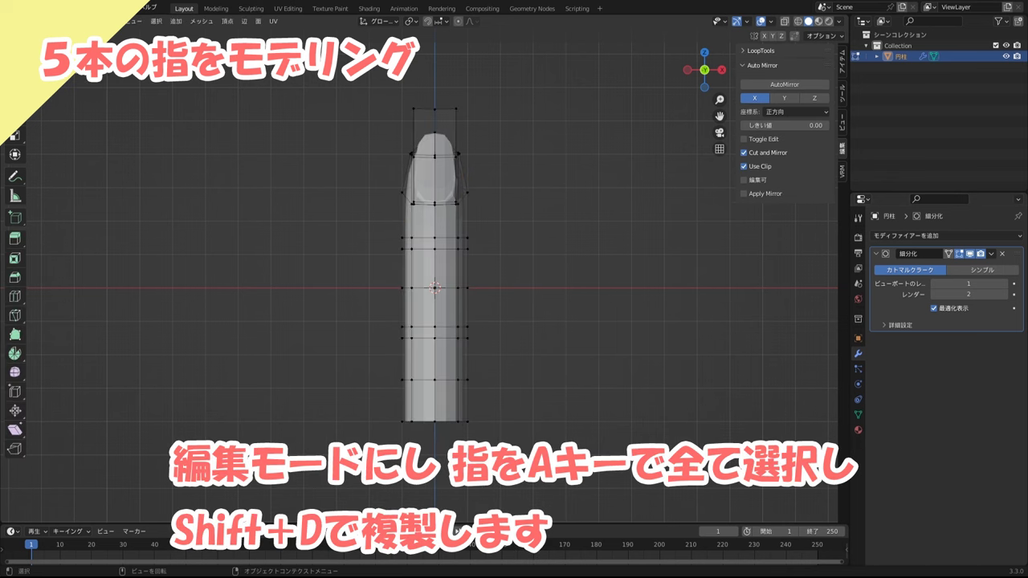
{"action": "key", "text": "a"}
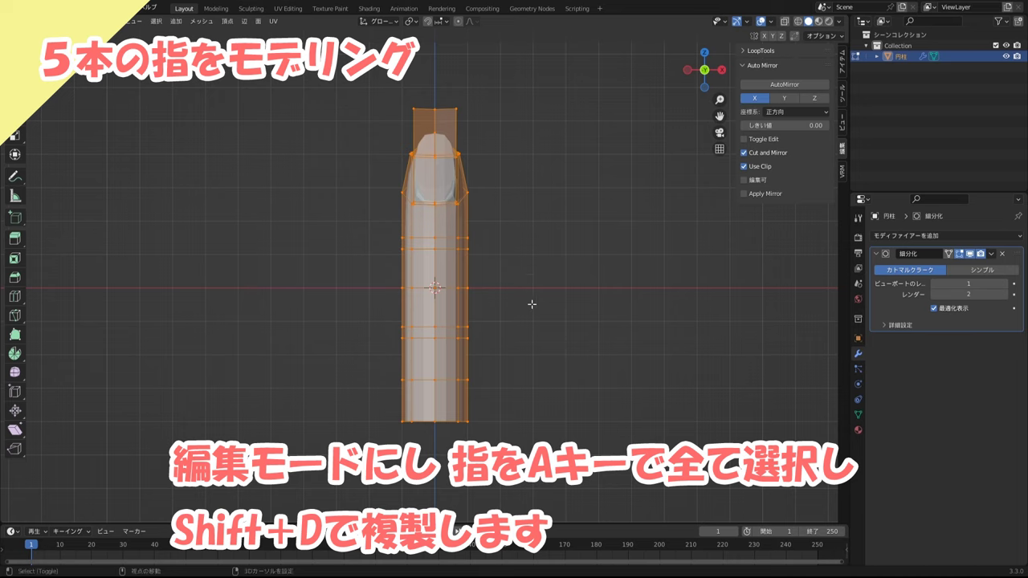
{"action": "middle_click_drag", "start_coordinate": [528, 272], "coordinate": [641, 337], "text": "shift"}
{"action": "scroll", "coordinate": [641, 338], "scroll_direction": "down", "scroll_amount": 2}
{"action": "key", "text": "shift+d"}
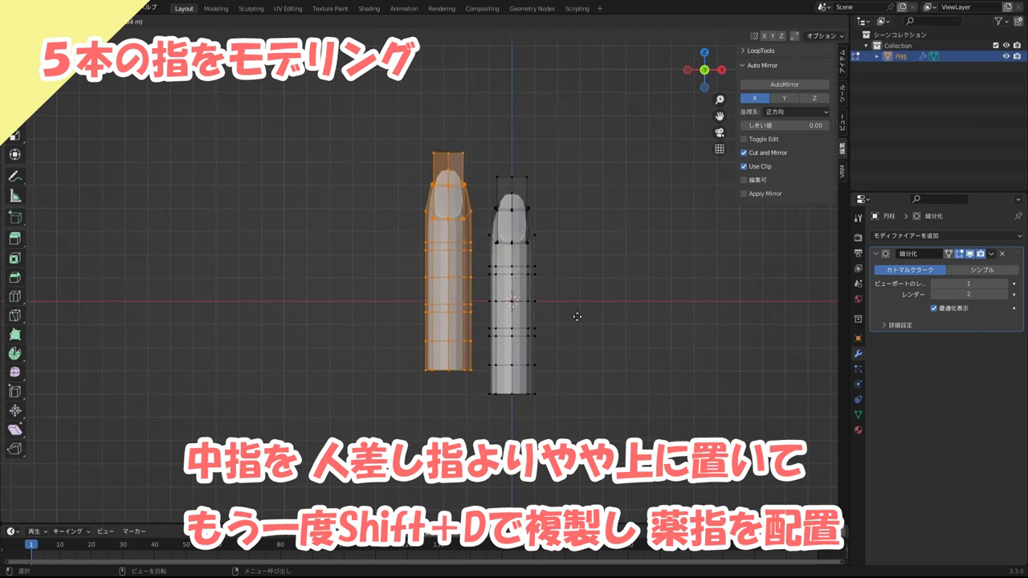
{"action": "left_click", "coordinate": [576, 314]}
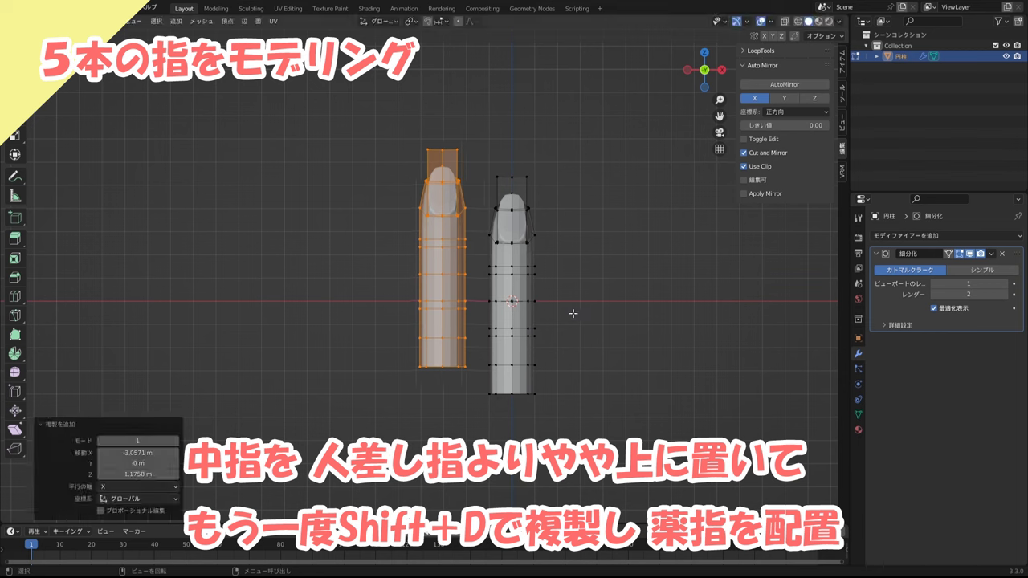
- Add further finger duplicates, including a fifth copy placed lower right for the thumb
{"action": "key", "text": "shift+d"}
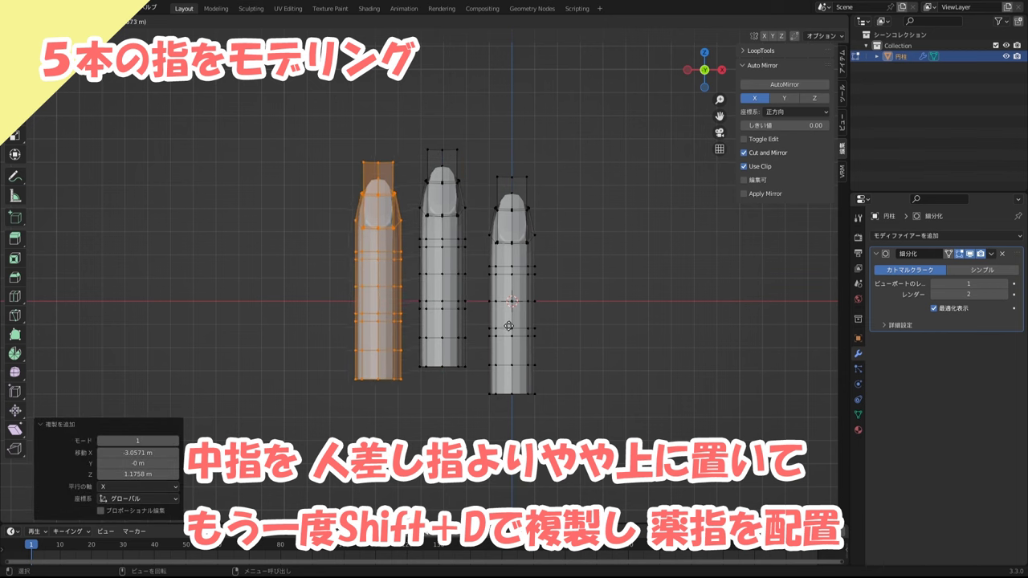
{"action": "left_click", "coordinate": [403, 360]}
{"action": "key", "text": "shift+d"}
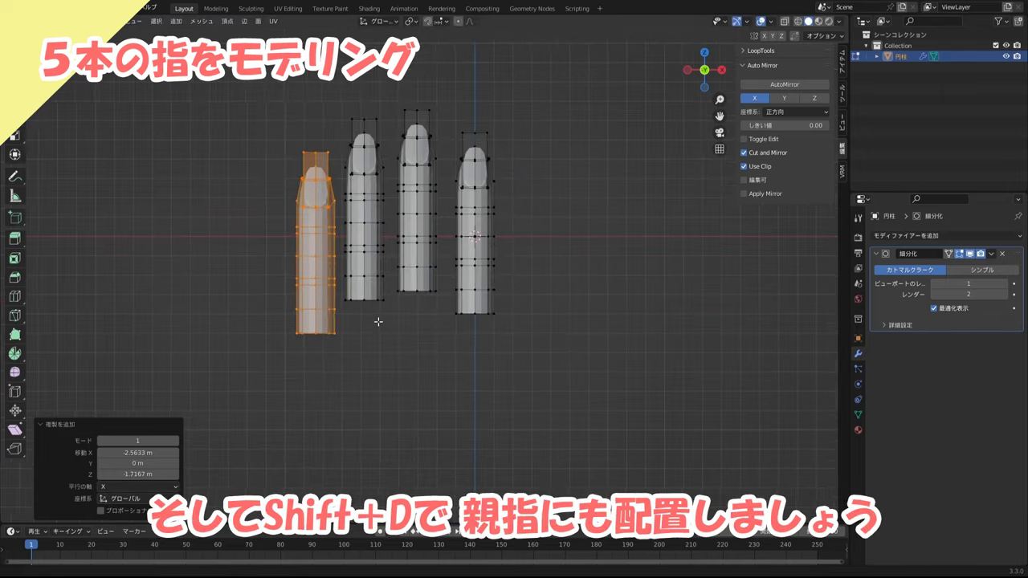
{"action": "key", "text": "shift+d"}
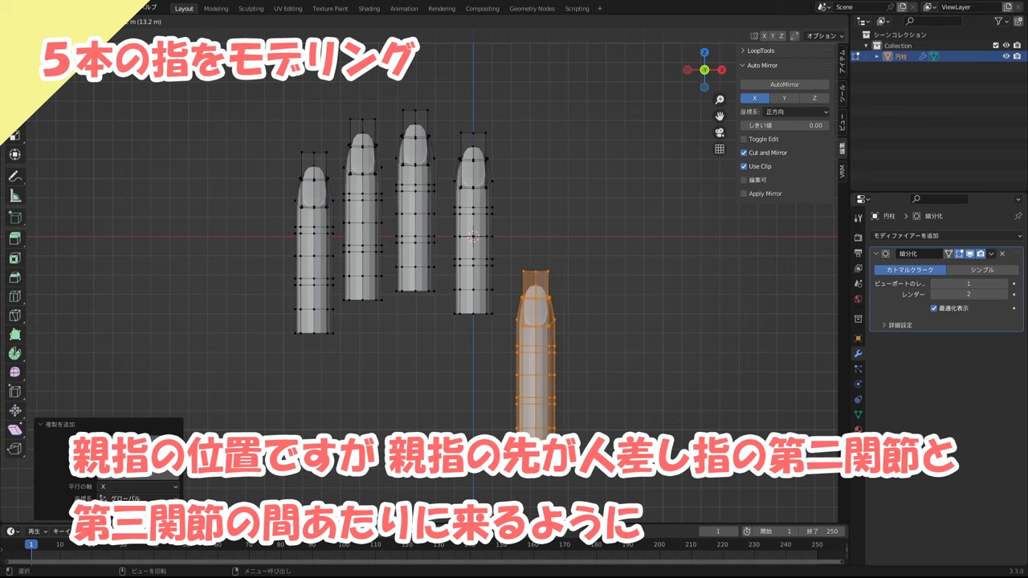
{"action": "left_click", "coordinate": [601, 429]}
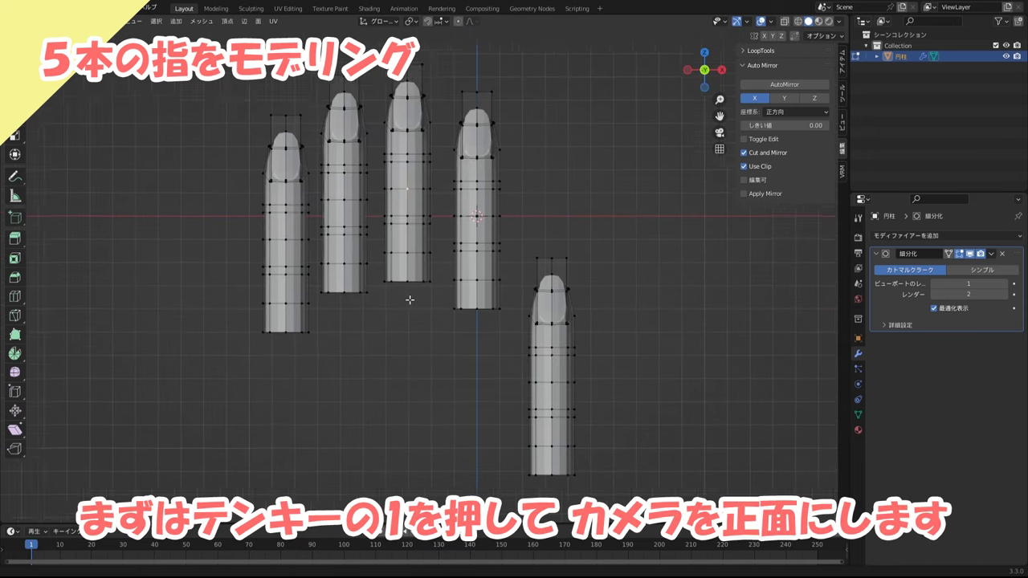
{"action": "scroll", "coordinate": [386, 354], "scroll_direction": "up", "scroll_amount": 2}
{"action": "scroll", "coordinate": [426, 351], "scroll_direction": "up", "scroll_amount": 3}
{"action": "scroll", "coordinate": [458, 349], "scroll_direction": "up", "scroll_amount": 2}
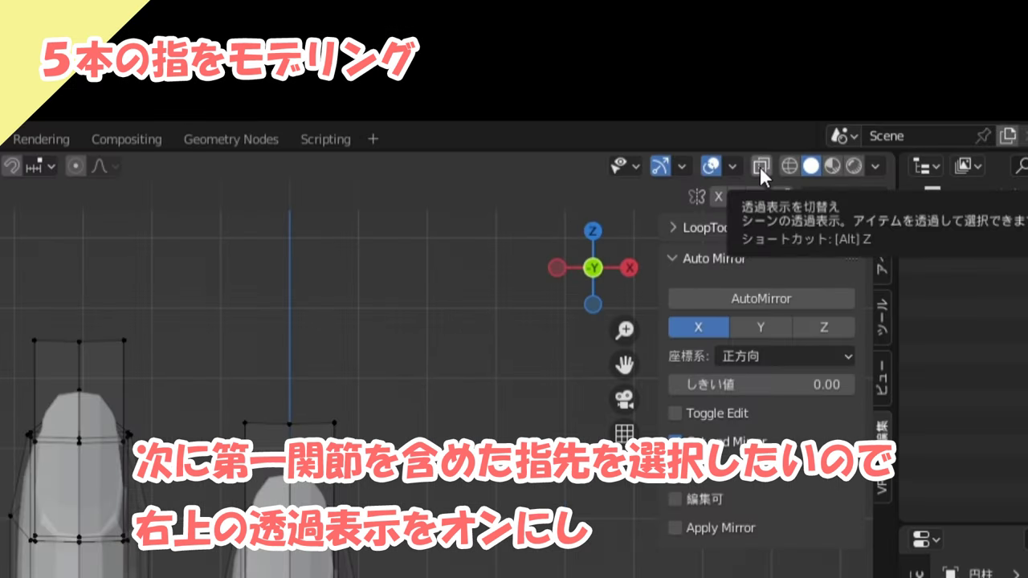
- With X-ray on, box-select the middle fingertip and raise it 0.31029 m along Z
{"action": "left_click", "coordinate": [760, 167]}
{"action": "key", "text": "b"}
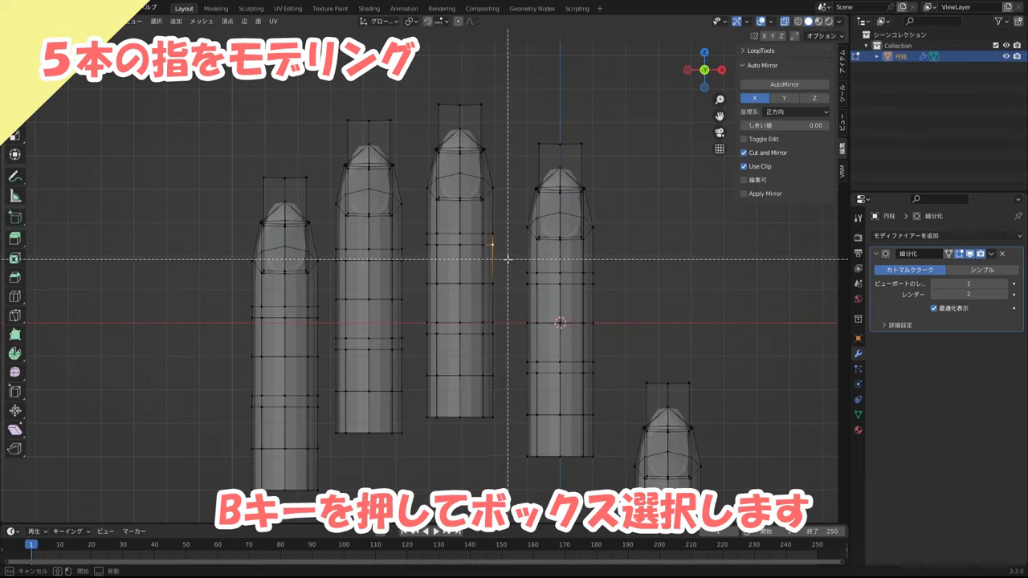
{"action": "left_click_drag", "start_coordinate": [508, 258], "coordinate": [418, 97]}
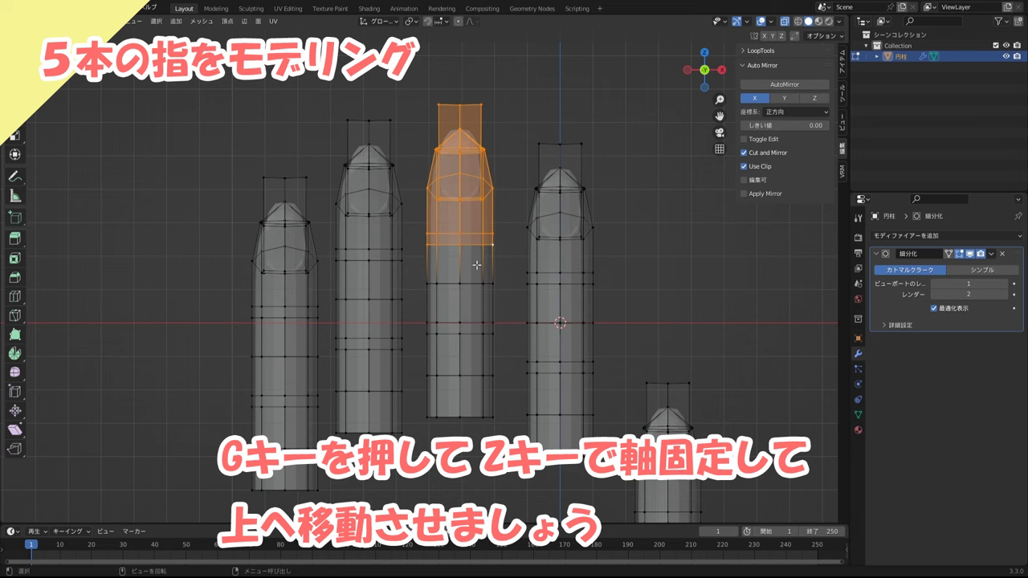
{"action": "key", "text": "g"}
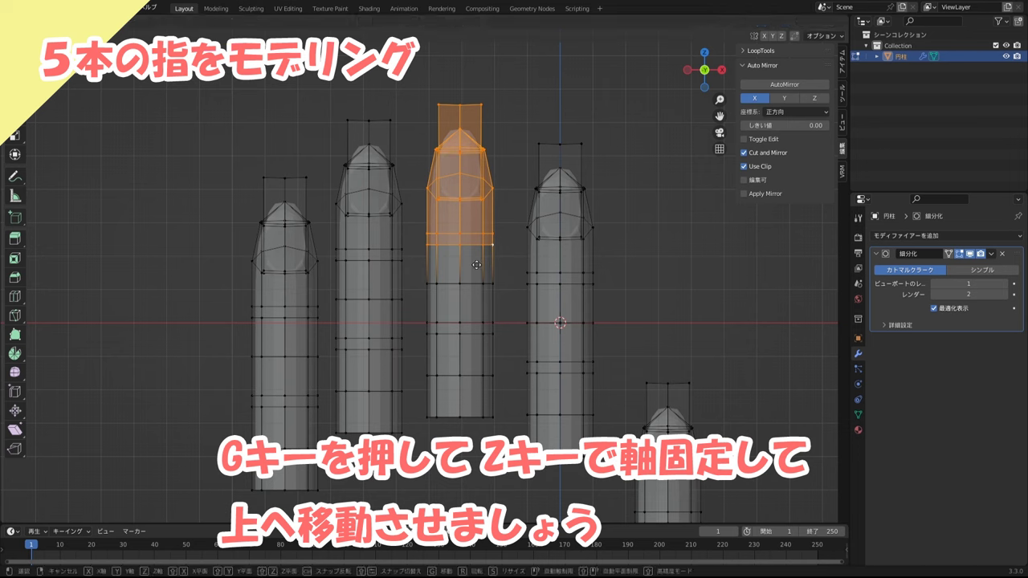
{"action": "key", "text": "z"}
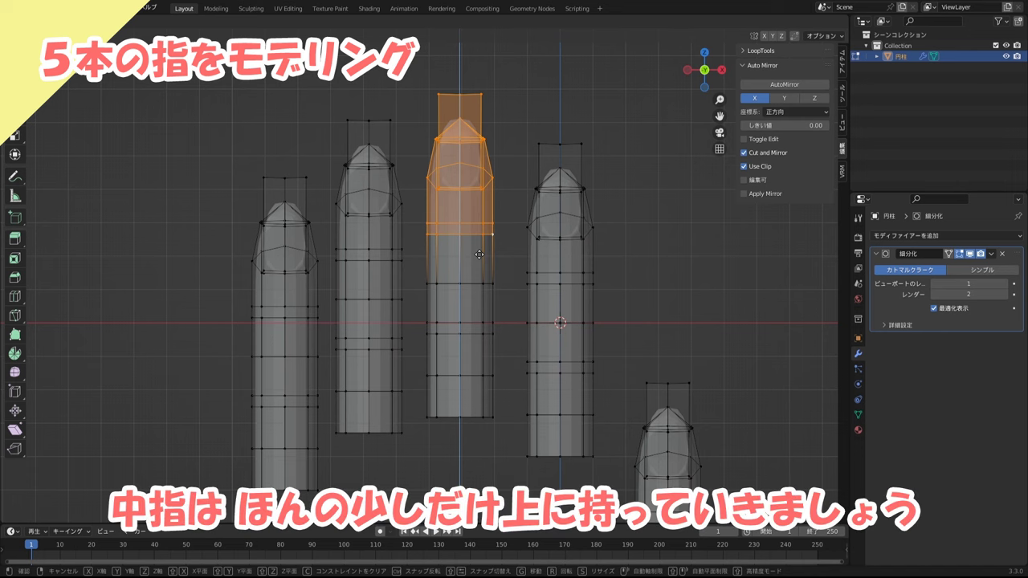
{"action": "left_click", "coordinate": [479, 255]}
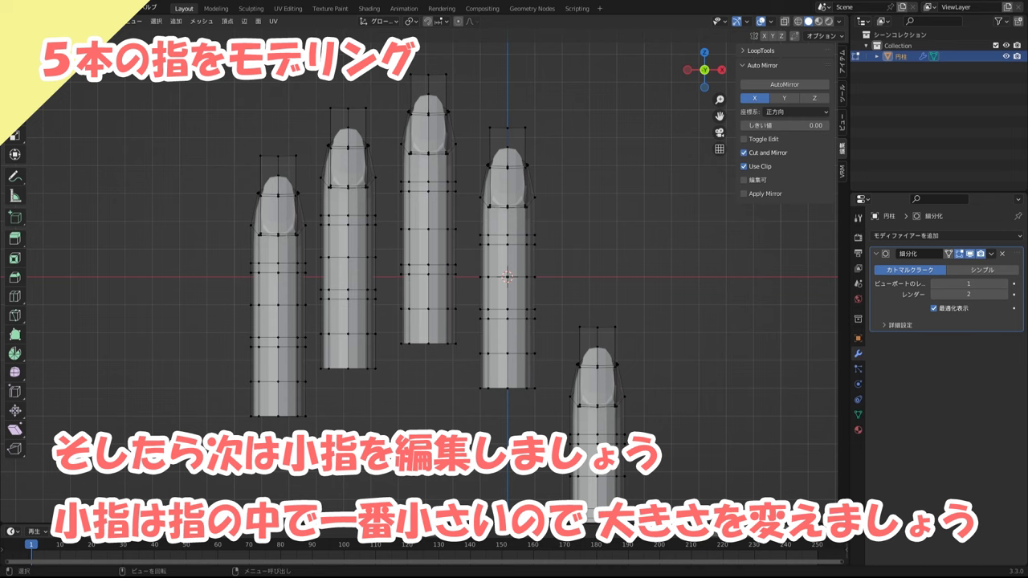
- Box-select the little finger and scale it to 0.755
{"action": "key", "text": "b"}
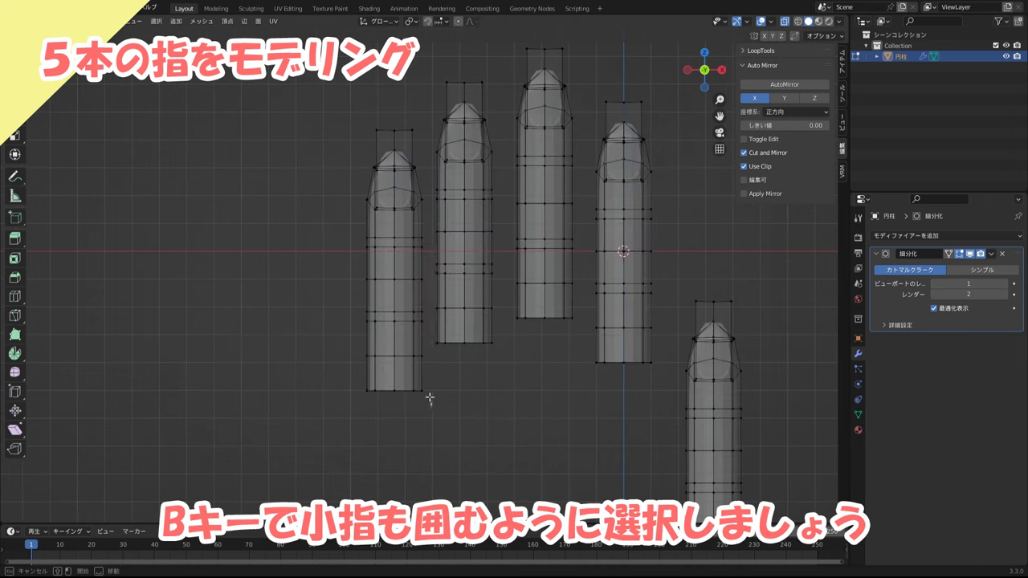
{"action": "left_click_drag", "start_coordinate": [432, 407], "coordinate": [352, 104]}
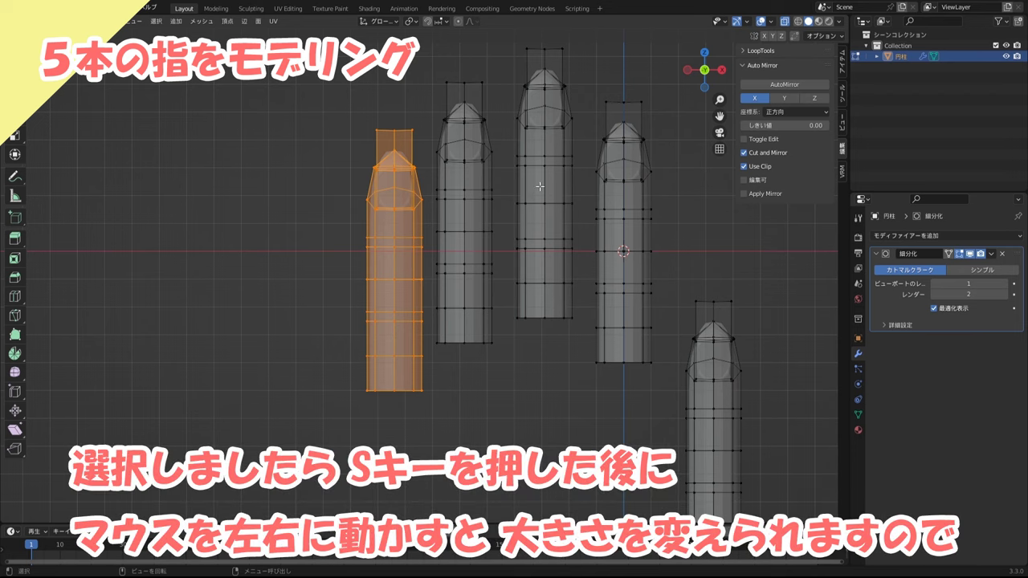
{"action": "key", "text": "s"}
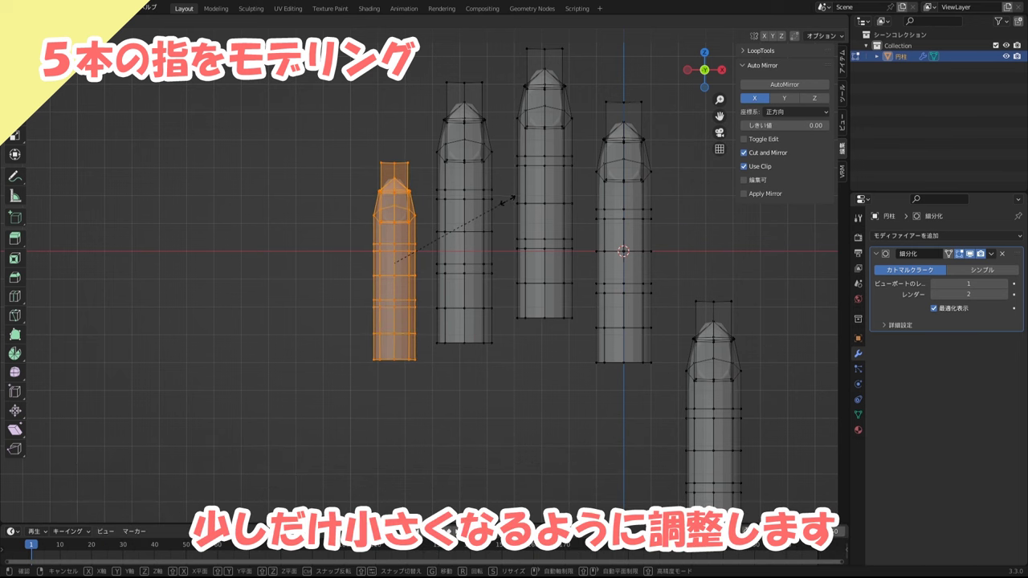
{"action": "left_click", "coordinate": [504, 201]}
- Lower the little finger 0.27436 m along Z so its tip meets the ring finger's first joint
{"action": "key", "text": "g"}
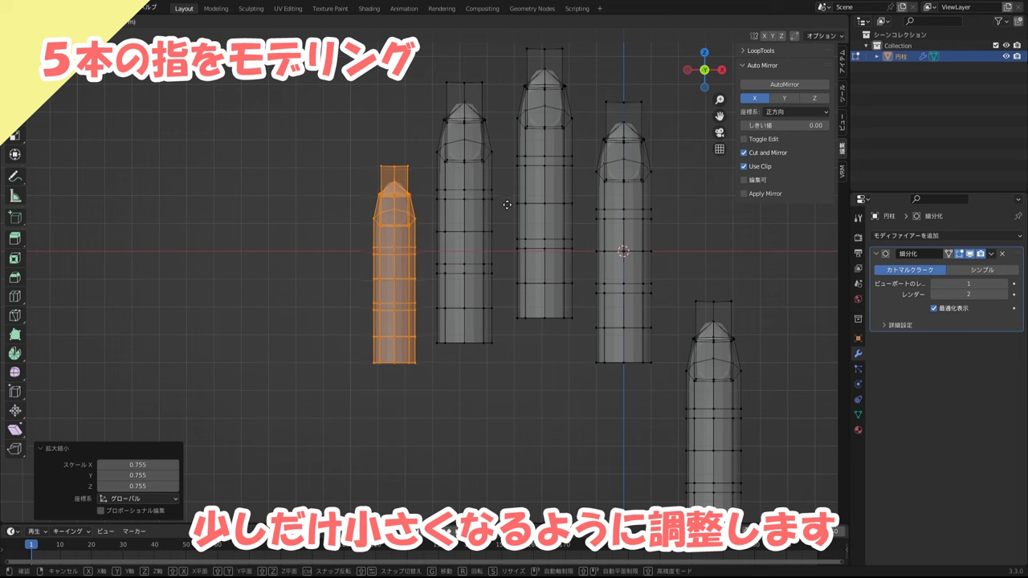
{"action": "left_click", "coordinate": [506, 207]}
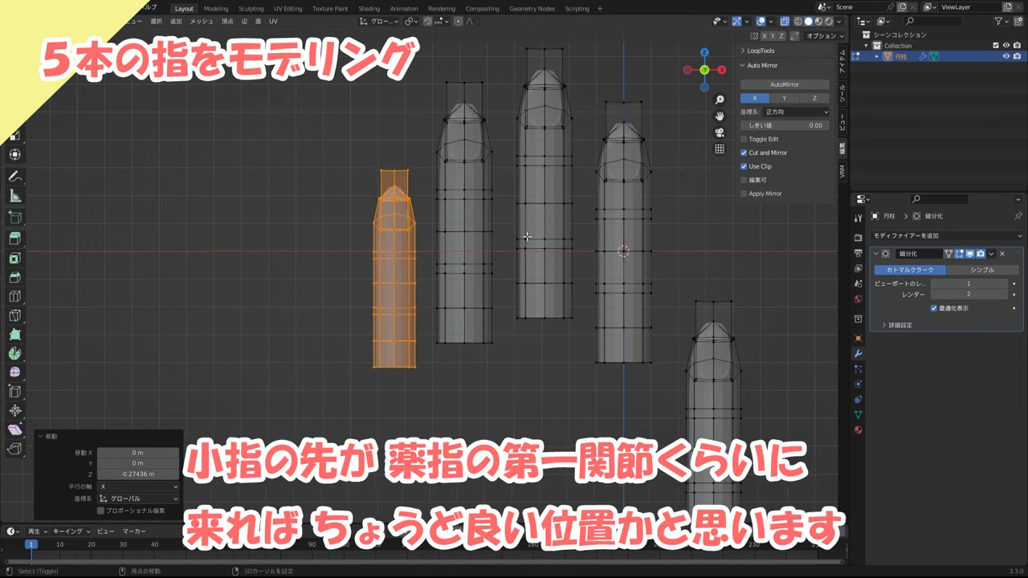
{"action": "middle_click_drag", "start_coordinate": [526, 236], "coordinate": [523, 242], "text": "shift"}
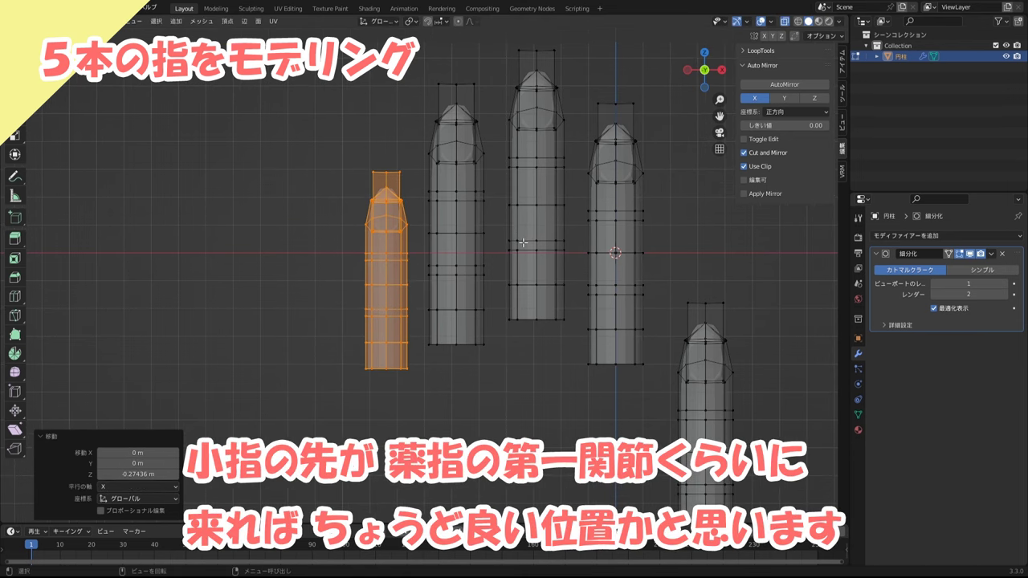
{"action": "key", "text": "g"}
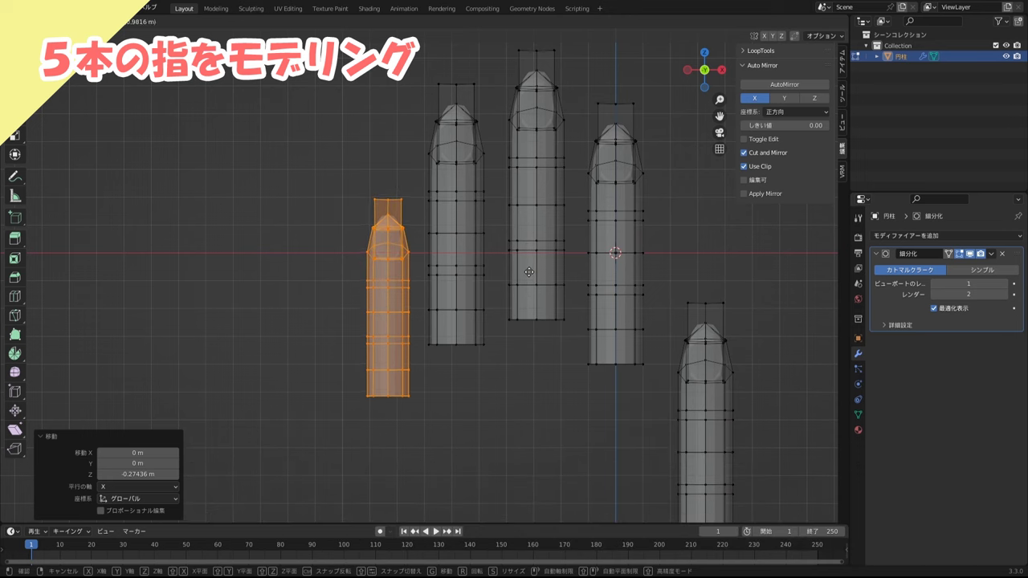
{"action": "left_click", "coordinate": [529, 273]}
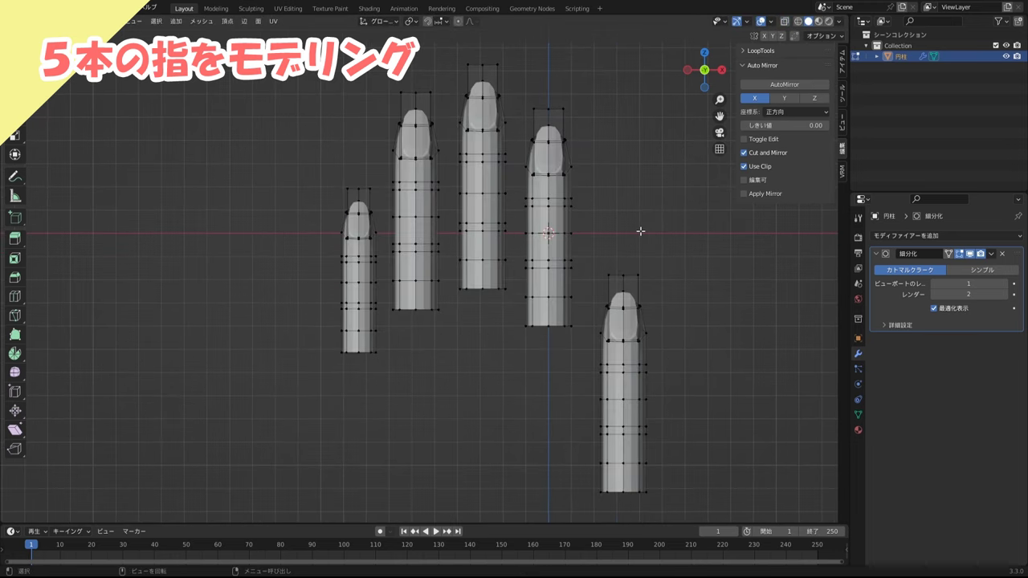
{"action": "middle_click_drag", "start_coordinate": [639, 229], "coordinate": [644, 243], "text": "shift"}
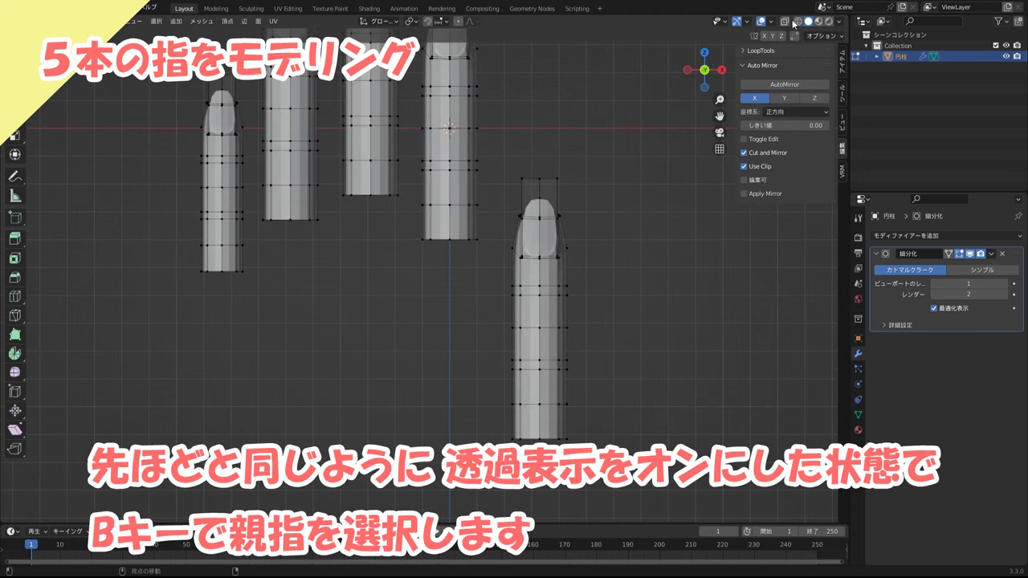
- With X-ray on, box-select the thumb and rotate it 90° around Z
{"action": "left_click", "coordinate": [785, 22]}
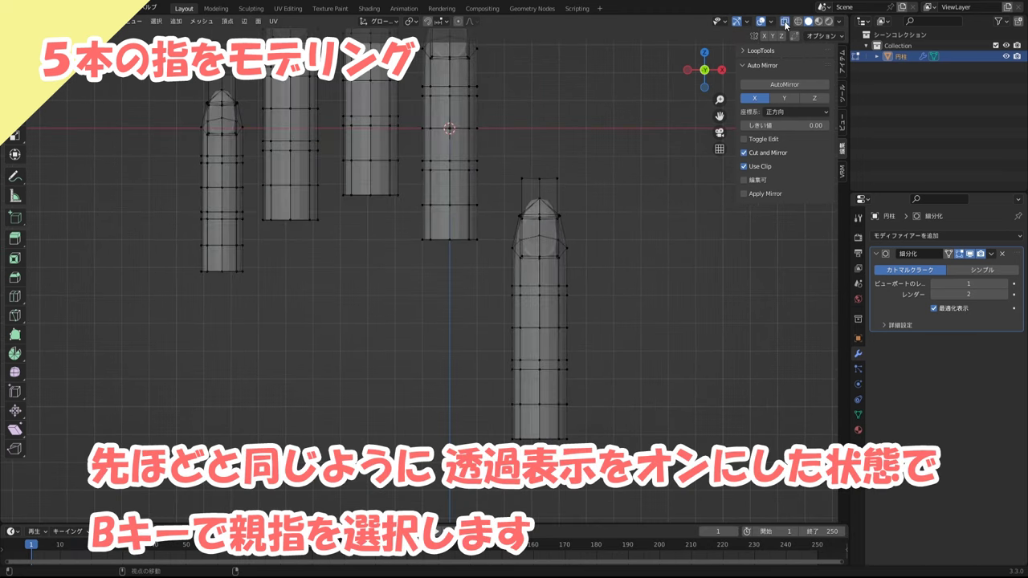
{"action": "key", "text": "b"}
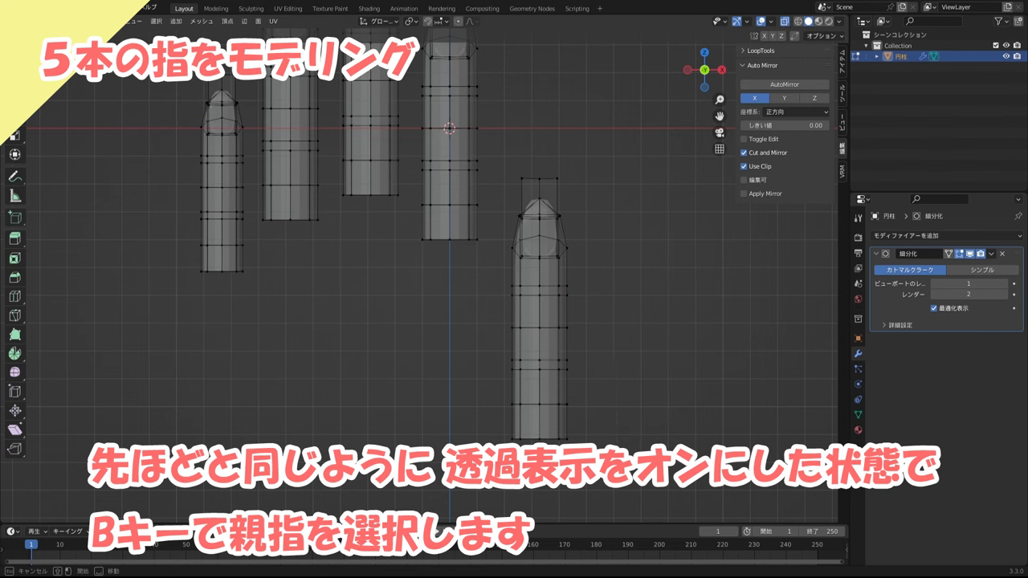
{"action": "left_click_drag", "start_coordinate": [617, 457], "coordinate": [496, 158]}
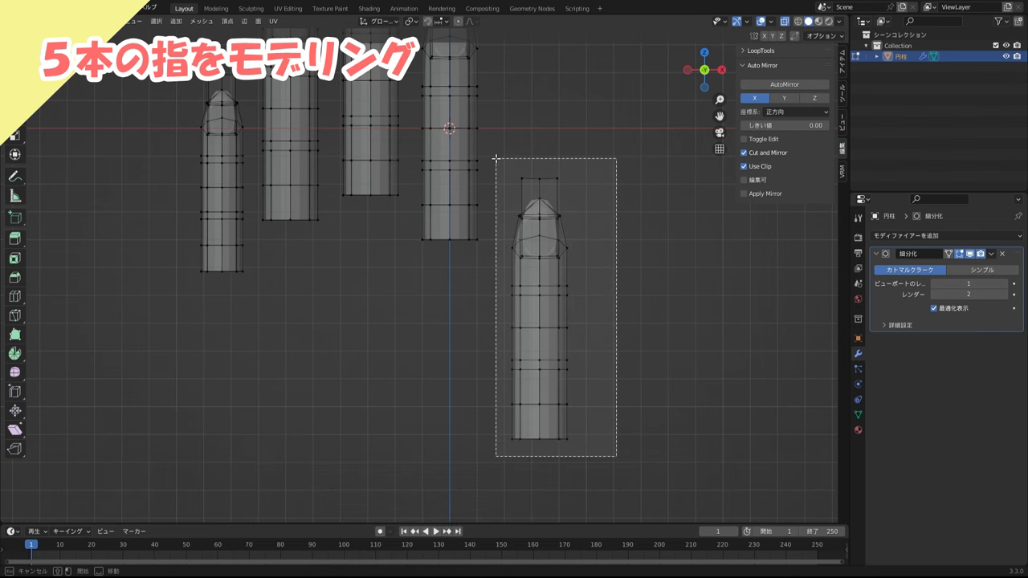
{"action": "scroll", "coordinate": [578, 290], "scroll_direction": "down", "scroll_amount": 2}
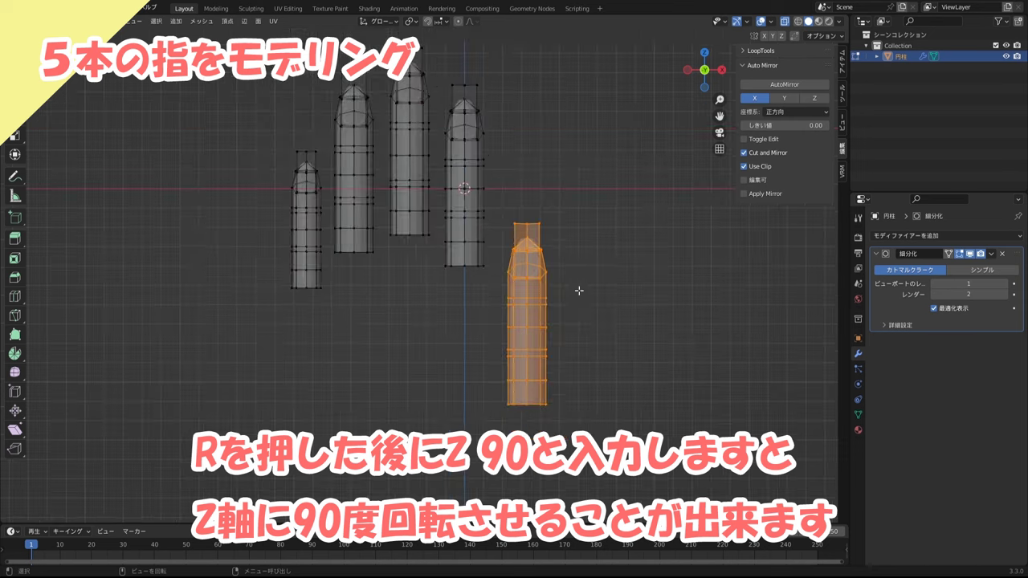
{"action": "key", "text": "r"}
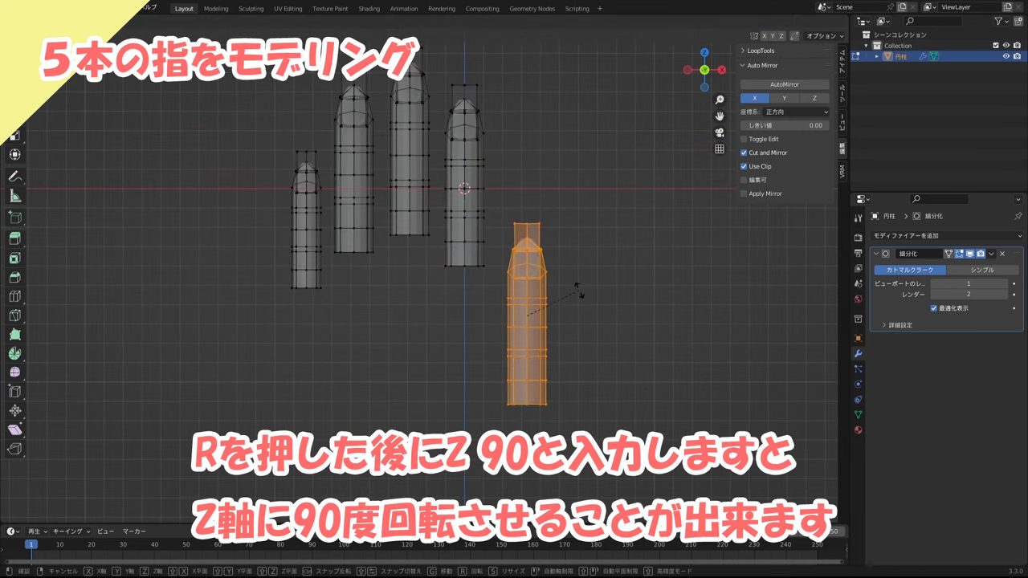
{"action": "key", "text": "z"}
{"action": "key", "text": "9"}
{"action": "key", "text": "0"}
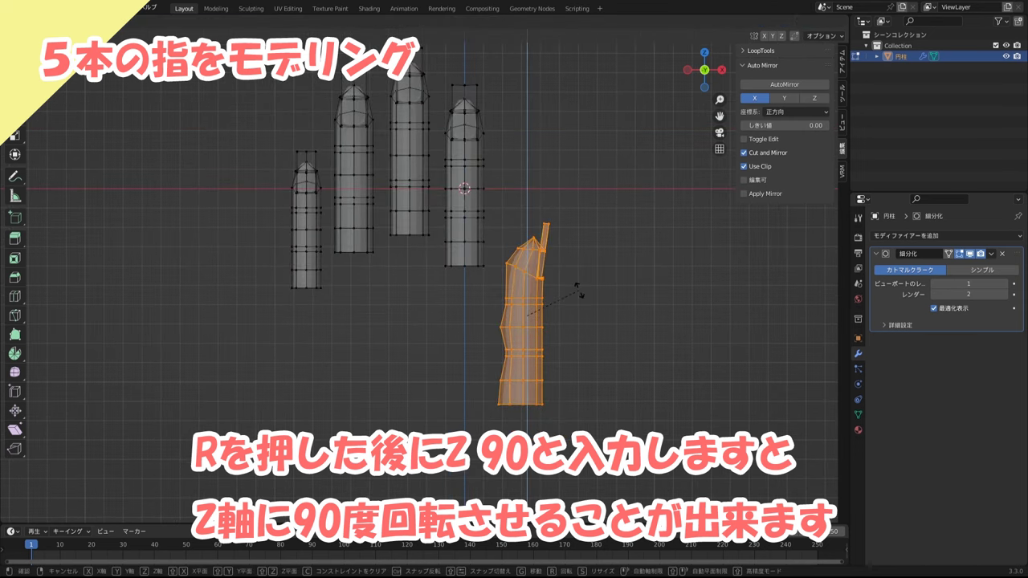
{"action": "key", "text": "Return"}
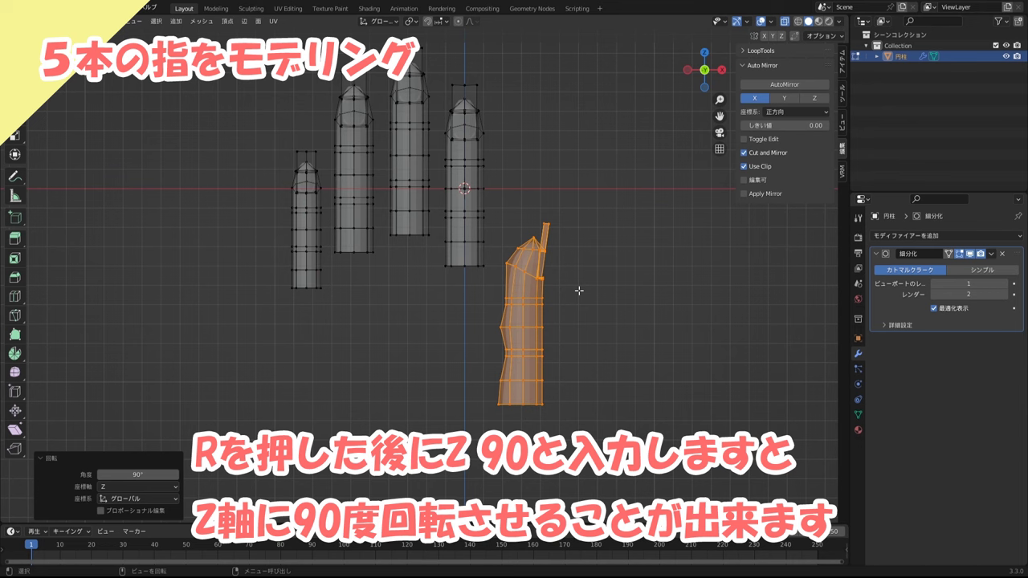
- Tilt the thumb -25° around X so it angles downward
{"action": "key", "text": "r"}
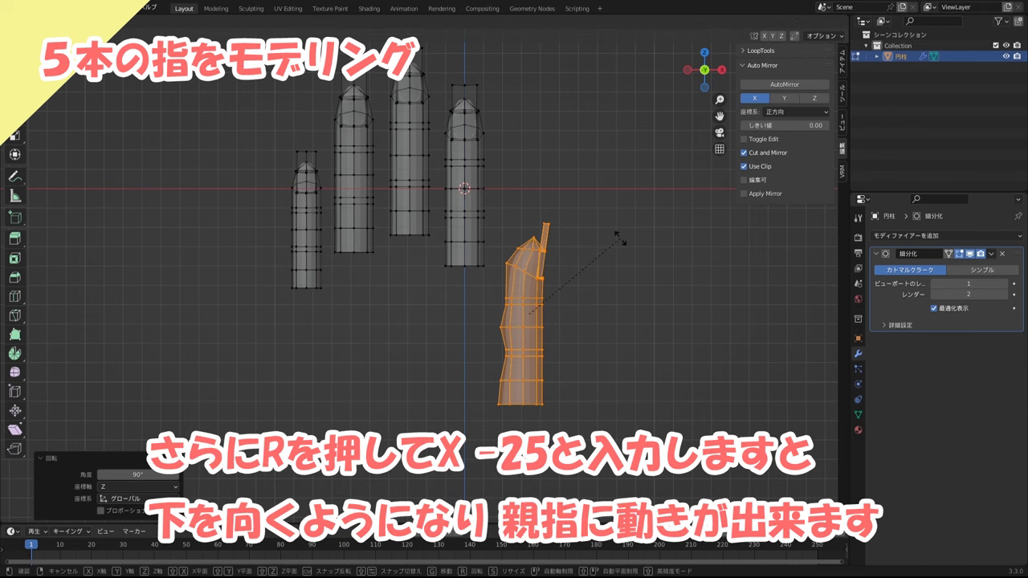
{"action": "type", "text": "x"}
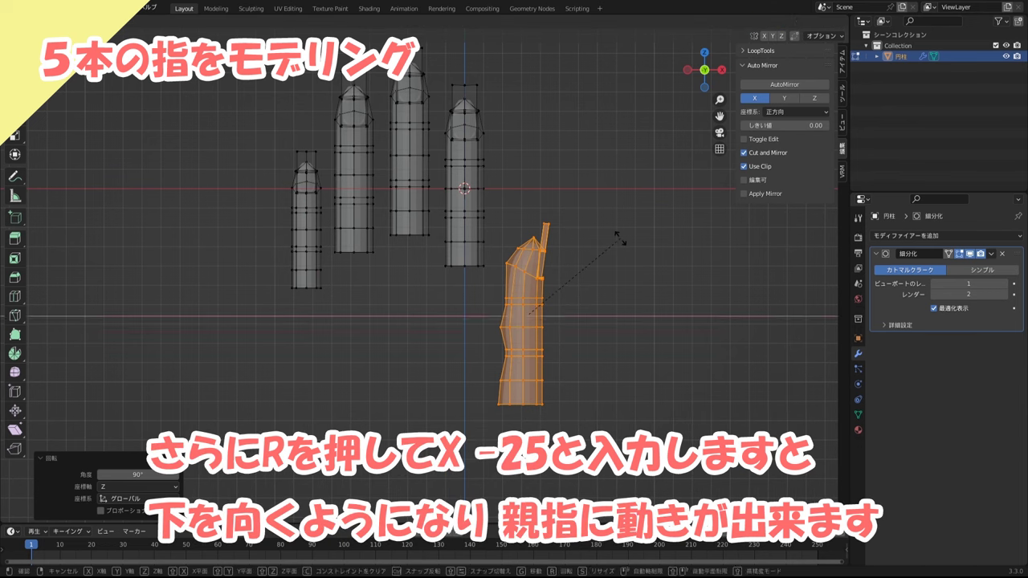
{"action": "type", "text": "-25"}
{"action": "key", "text": "Return"}
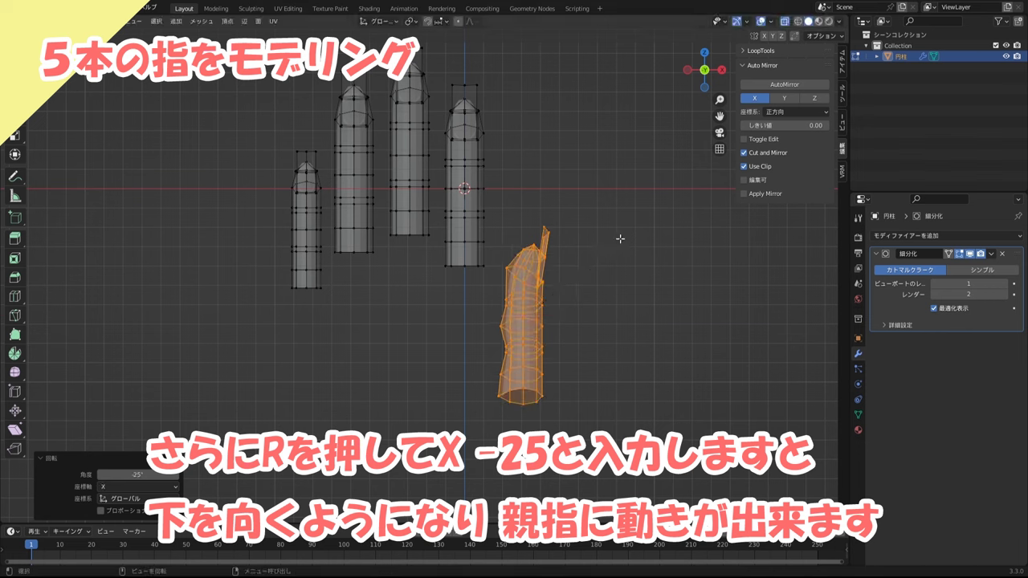
- In side view, shift the thumb along the Y axis
{"action": "key", "text": "KP_3"}
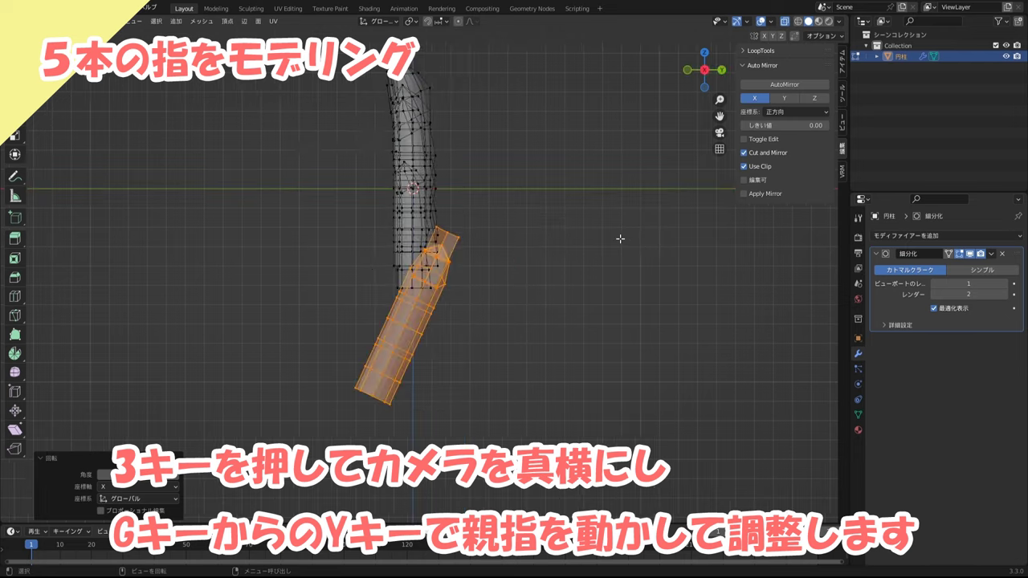
{"action": "middle_click_drag", "start_coordinate": [446, 353], "coordinate": [492, 333], "text": "shift"}
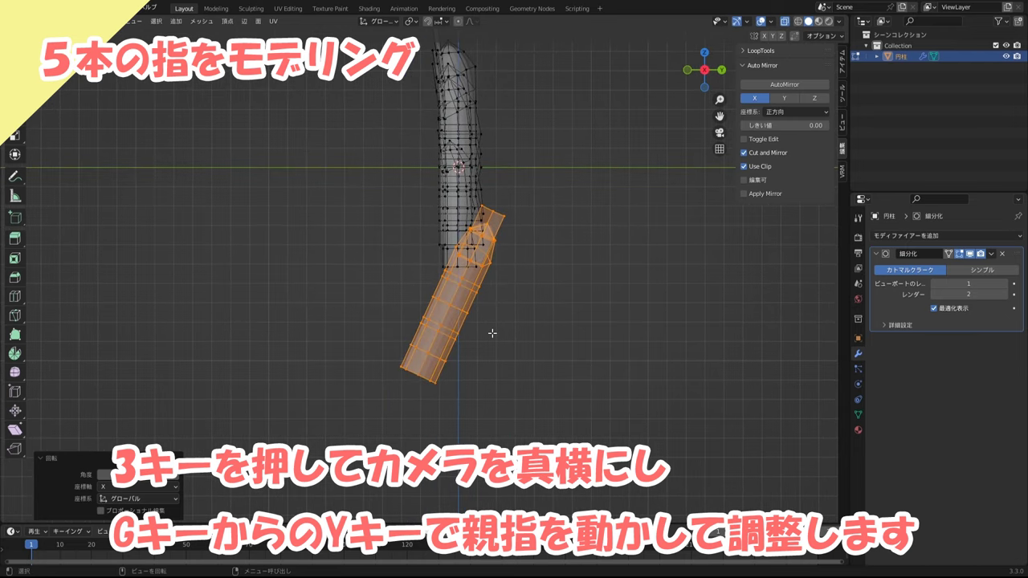
{"action": "key", "text": "g"}
{"action": "key", "text": "y"}
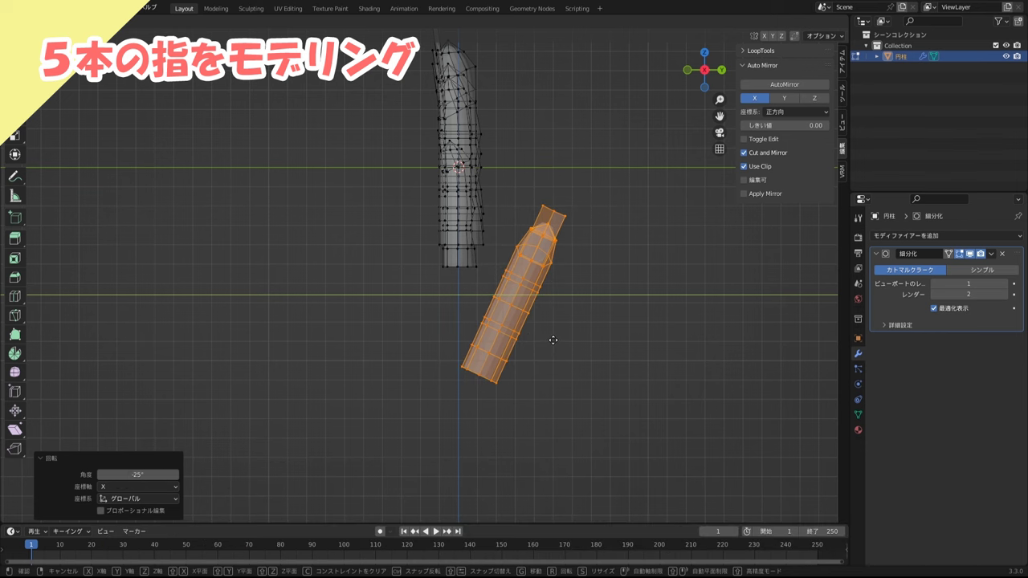
{"action": "left_click", "coordinate": [553, 341]}
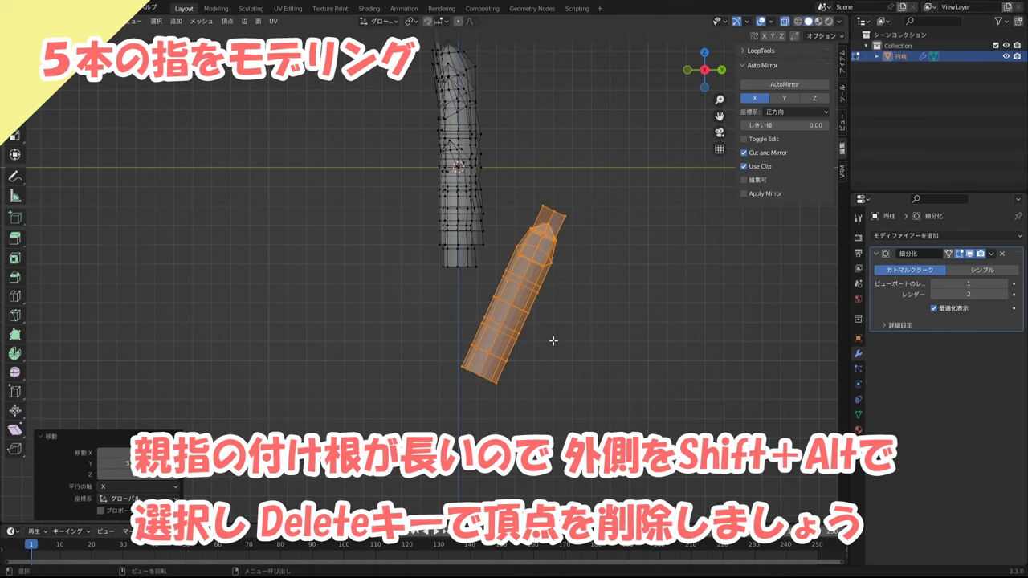
- Delete the thumb's bottom edge-loop vertices to shorten its base
{"action": "left_click", "coordinate": [503, 407]}
{"action": "scroll", "coordinate": [499, 409], "scroll_direction": "up", "scroll_amount": 1}
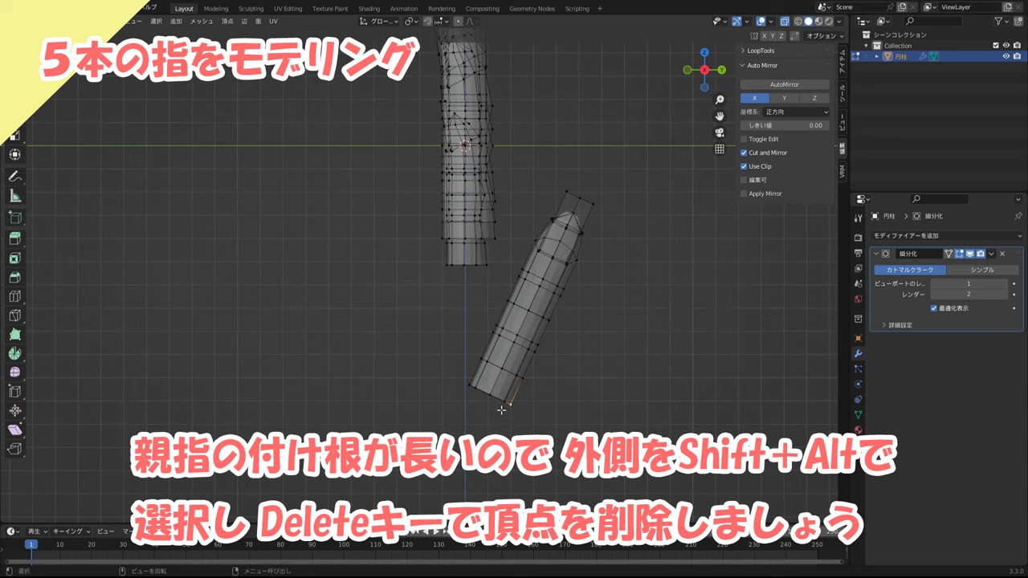
{"action": "left_click", "coordinate": [489, 390], "text": "alt+shift"}
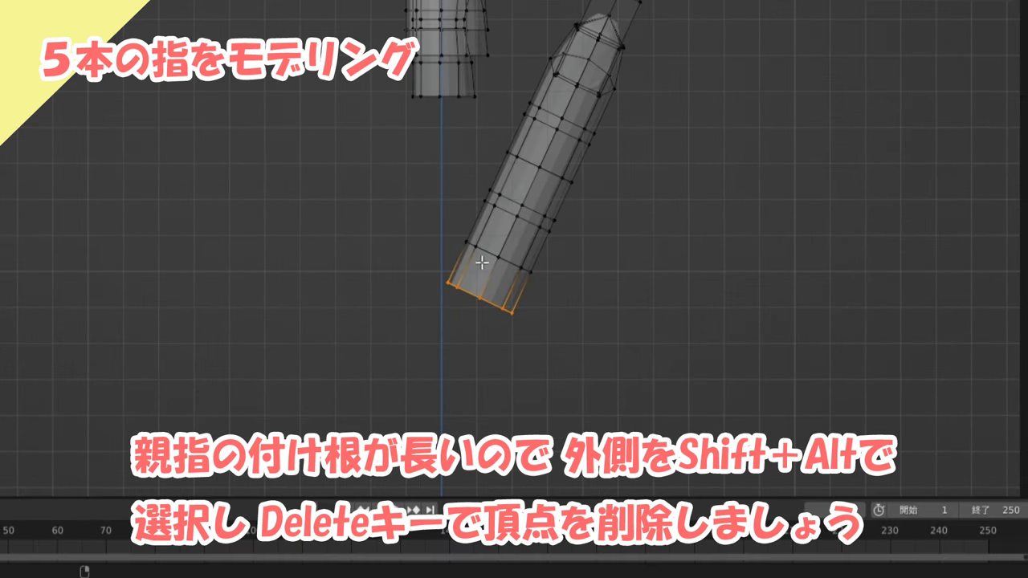
{"action": "left_click", "coordinate": [487, 253], "text": "alt+shift"}
{"action": "key", "text": "Delete"}
{"action": "left_click", "coordinate": [488, 254]}
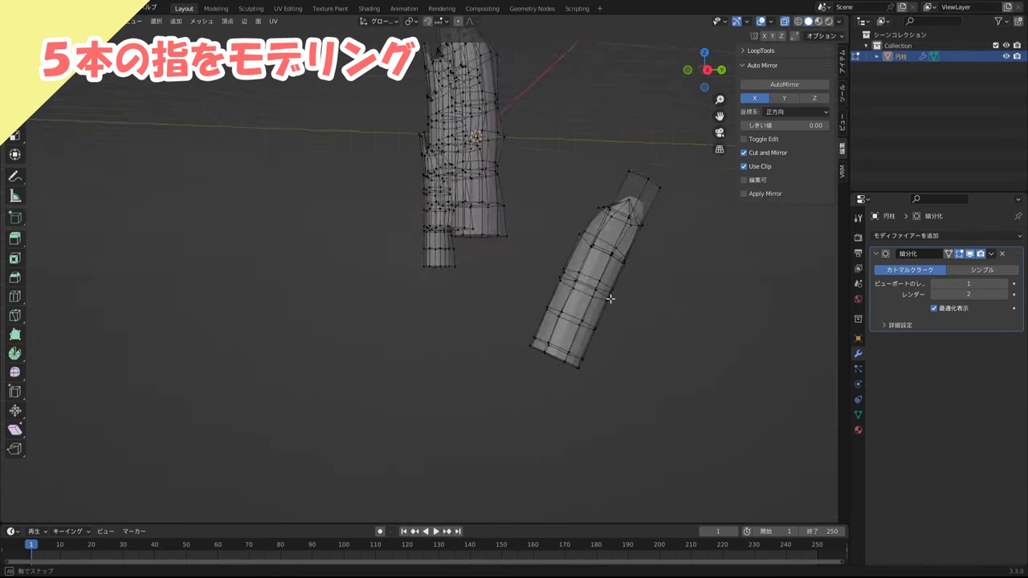
{"action": "mouse_move", "coordinate": [608, 298]}
{"action": "middle_mouse_down"}
{"action": "mouse_move", "coordinate": [677, 314]}
{"action": "mouse_move", "coordinate": [643, 300]}
{"action": "mouse_move", "coordinate": [667, 305]}
{"action": "middle_mouse_up"}
- In front view with X-ray on, tilt the index finger outward and nudge it sideways
{"action": "left_click", "coordinate": [785, 21]}
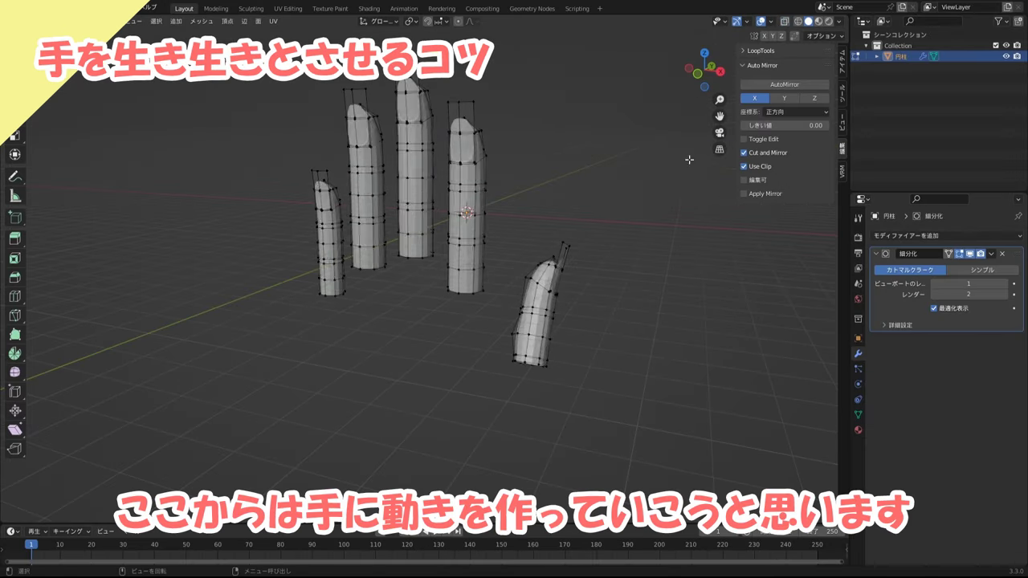
{"action": "mouse_move", "coordinate": [603, 233]}
{"action": "middle_mouse_down"}
{"action": "mouse_move", "coordinate": [620, 224]}
{"action": "mouse_move", "coordinate": [519, 262]}
{"action": "mouse_move", "coordinate": [501, 300]}
{"action": "mouse_move", "coordinate": [591, 282]}
{"action": "mouse_move", "coordinate": [583, 255]}
{"action": "mouse_move", "coordinate": [587, 319]}
{"action": "mouse_move", "coordinate": [459, 314]}
{"action": "mouse_move", "coordinate": [619, 252]}
{"action": "mouse_move", "coordinate": [551, 284]}
{"action": "middle_mouse_up"}
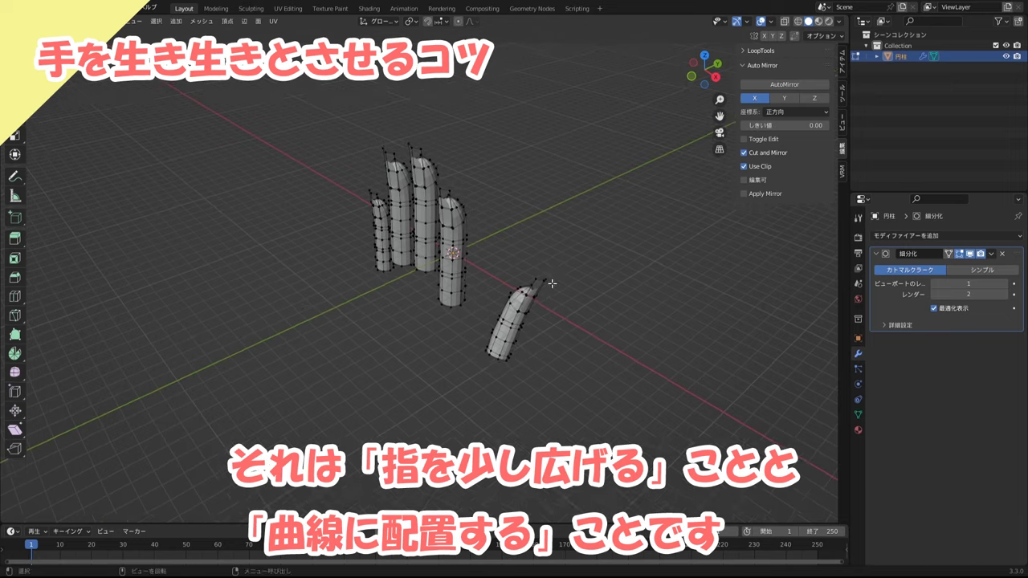
{"action": "key", "text": "KP_1"}
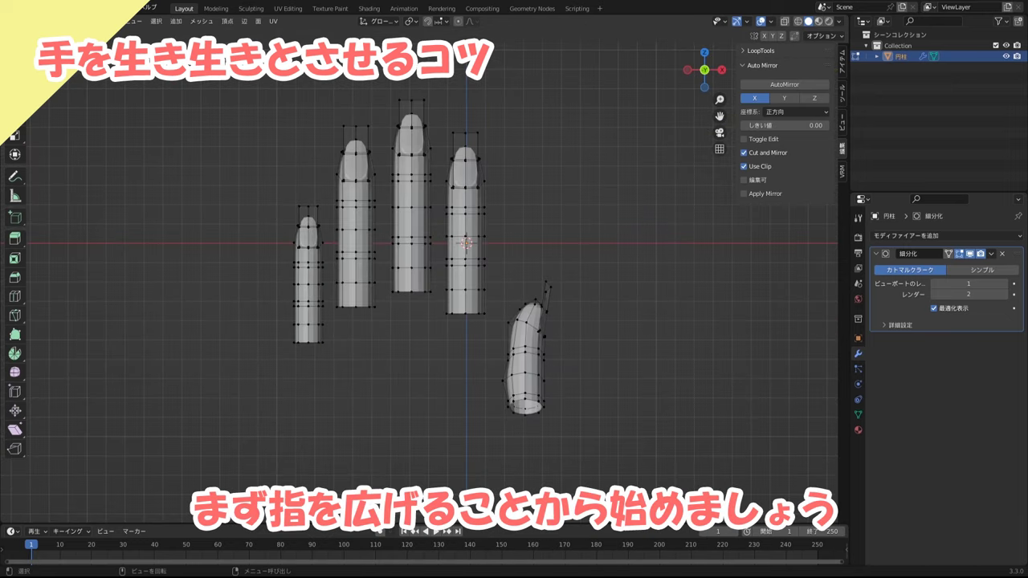
{"action": "middle_click_drag", "start_coordinate": [498, 241], "coordinate": [633, 261]}
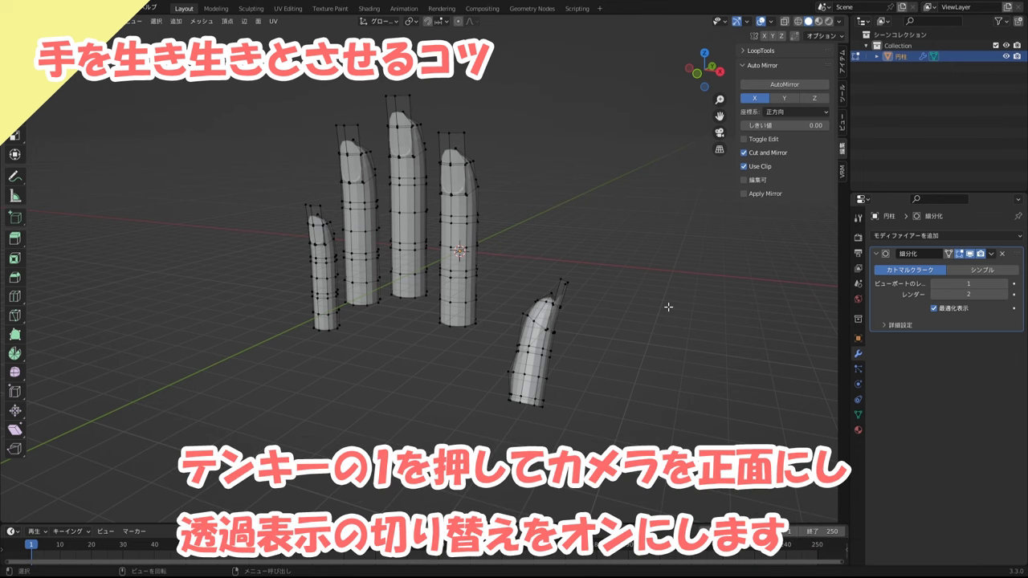
{"action": "key", "text": "KP_1"}
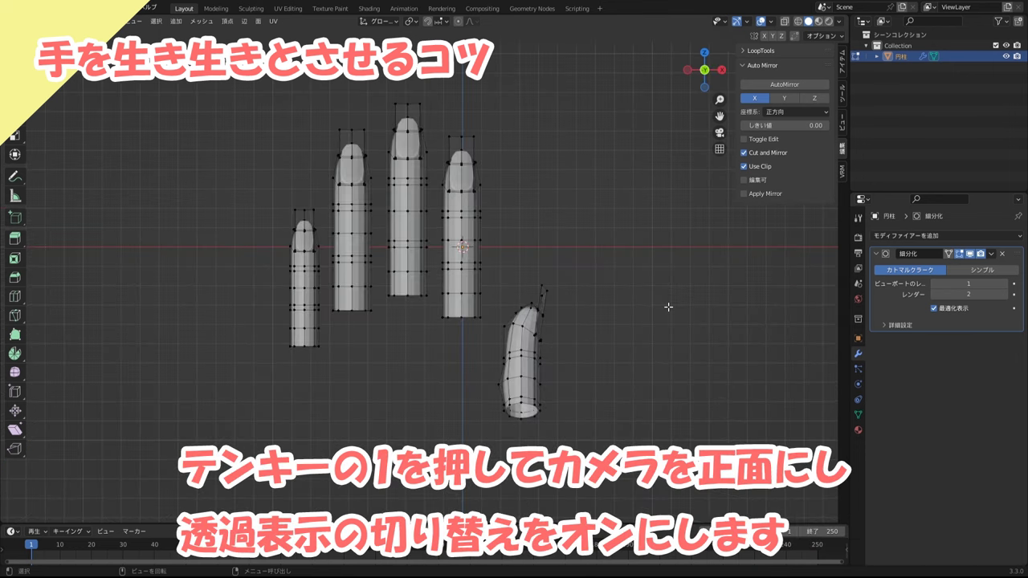
{"action": "left_click", "coordinate": [785, 21]}
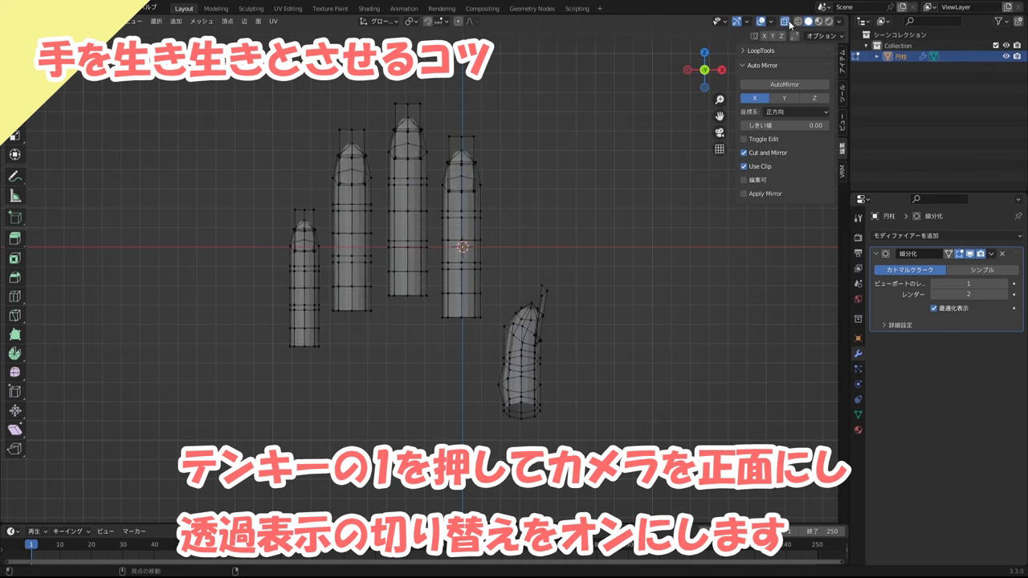
{"action": "scroll", "coordinate": [482, 241], "scroll_direction": "up", "scroll_amount": 1}
{"action": "key", "text": "b"}
{"action": "left_click_drag", "start_coordinate": [517, 354], "coordinate": [446, 92]}
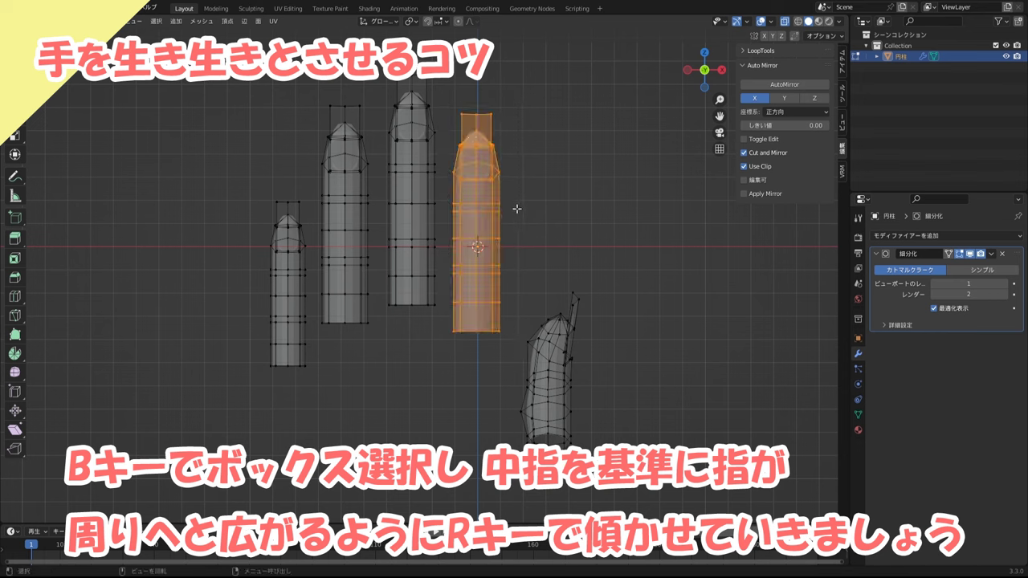
{"action": "key", "text": "r"}
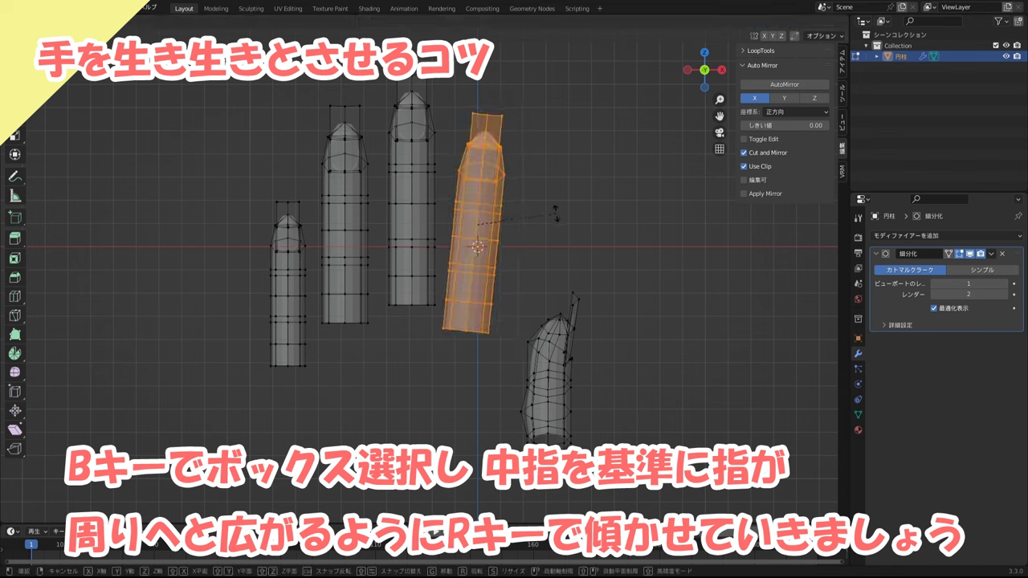
{"action": "left_click", "coordinate": [553, 212]}
{"action": "key", "text": "g"}
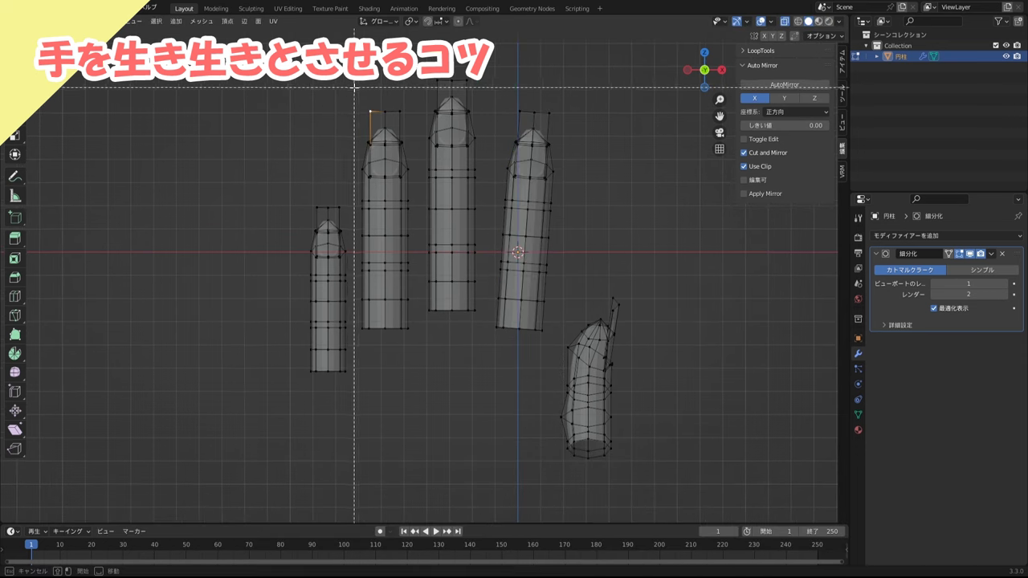
- Tilt the ring and little fingers outward, moving the little finger slightly upward
{"action": "mouse_move", "coordinate": [352, 86]}
{"action": "left_mouse_down"}
{"action": "mouse_move", "coordinate": [418, 241]}
{"action": "mouse_move", "coordinate": [420, 345]}
{"action": "left_mouse_up"}
{"action": "key", "text": "r"}
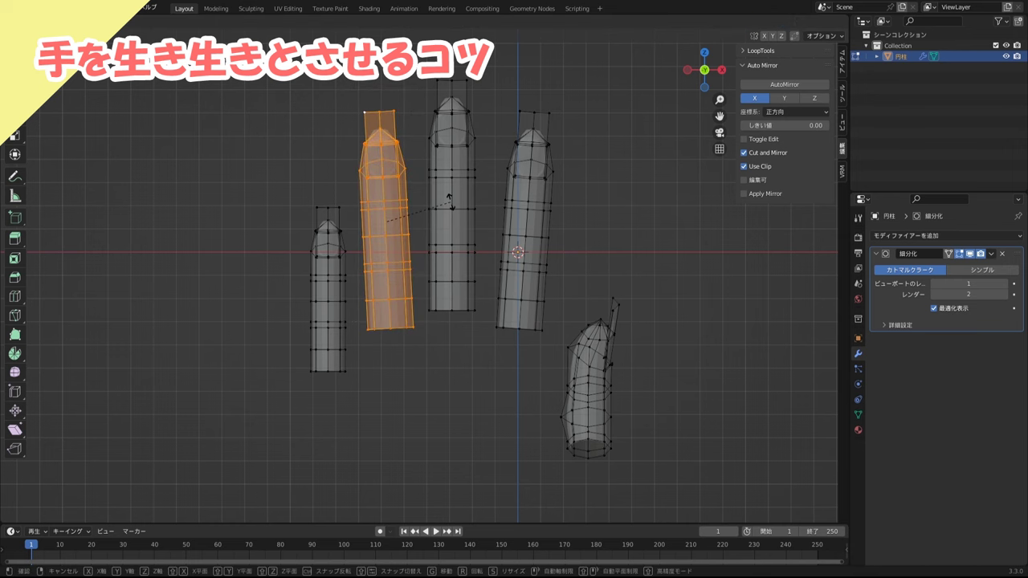
{"action": "left_click", "coordinate": [451, 203]}
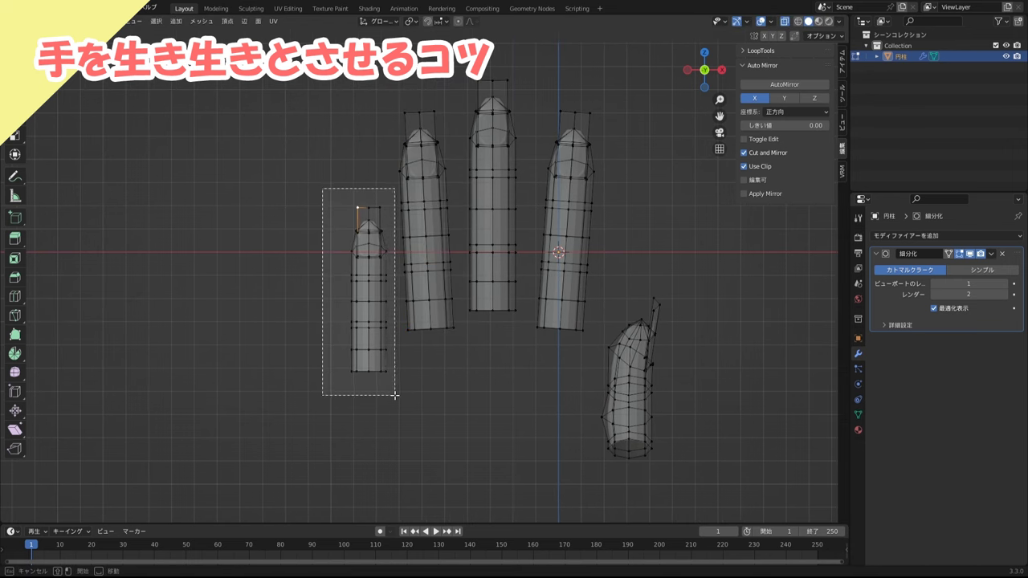
{"action": "left_click_drag", "start_coordinate": [323, 192], "coordinate": [395, 397]}
{"action": "key", "text": "r"}
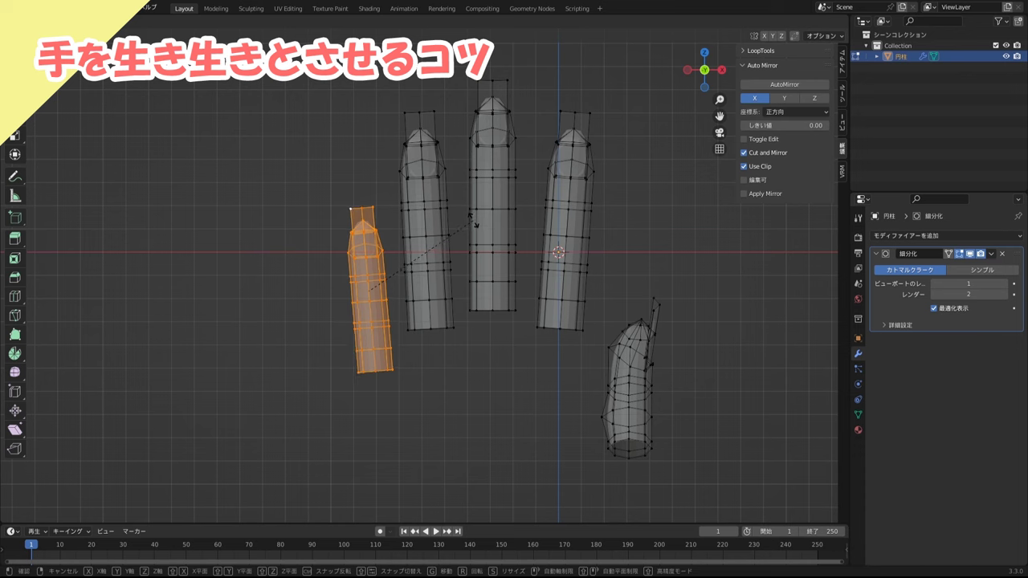
{"action": "left_click", "coordinate": [474, 222]}
{"action": "key", "text": "g"}
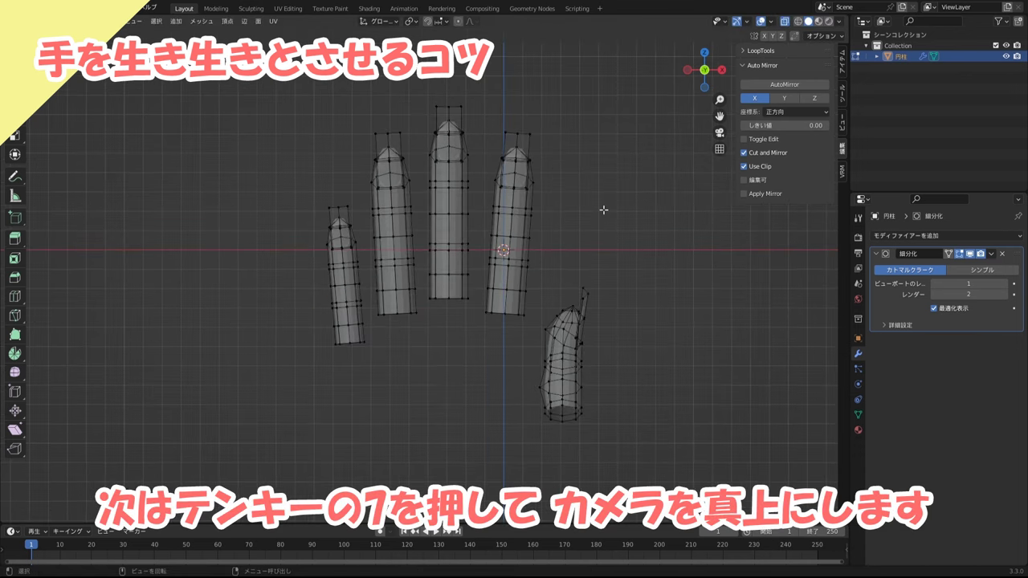
- From top view, move the index finger forward
{"action": "key", "text": "KP_7"}
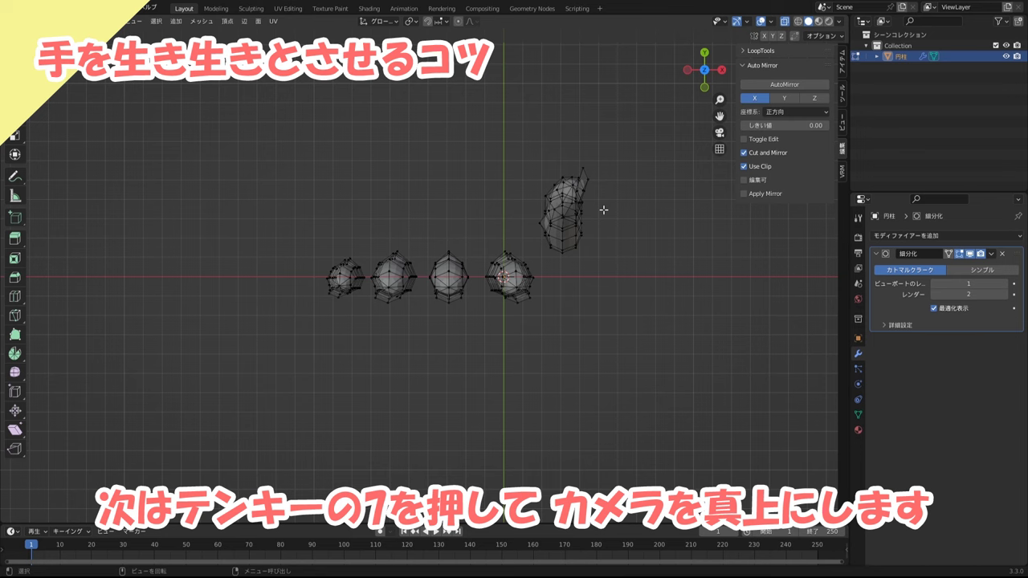
{"action": "scroll", "coordinate": [603, 209], "scroll_direction": "up", "scroll_amount": 5}
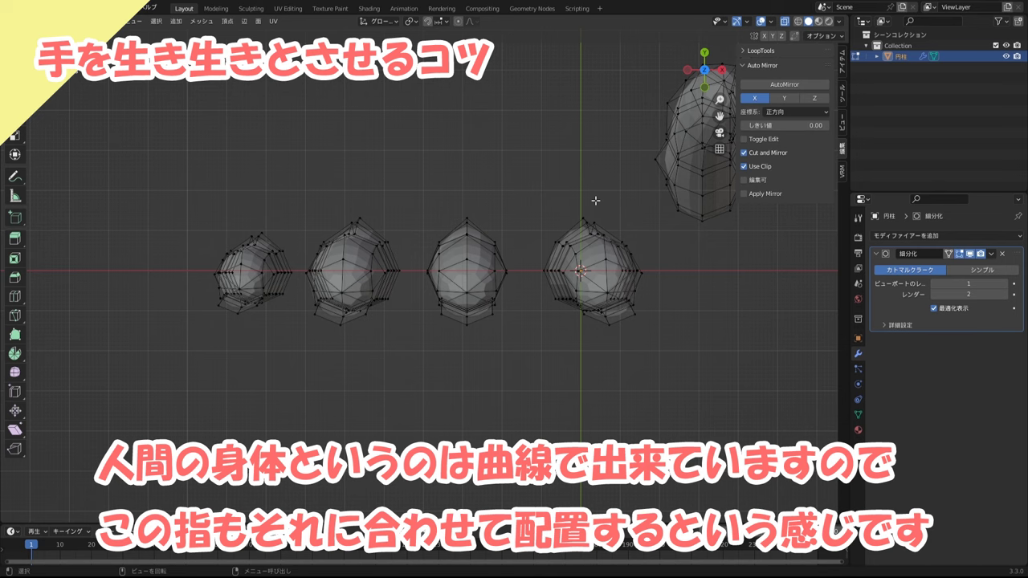
{"action": "middle_click_drag", "start_coordinate": [596, 200], "coordinate": [565, 209], "text": "shift"}
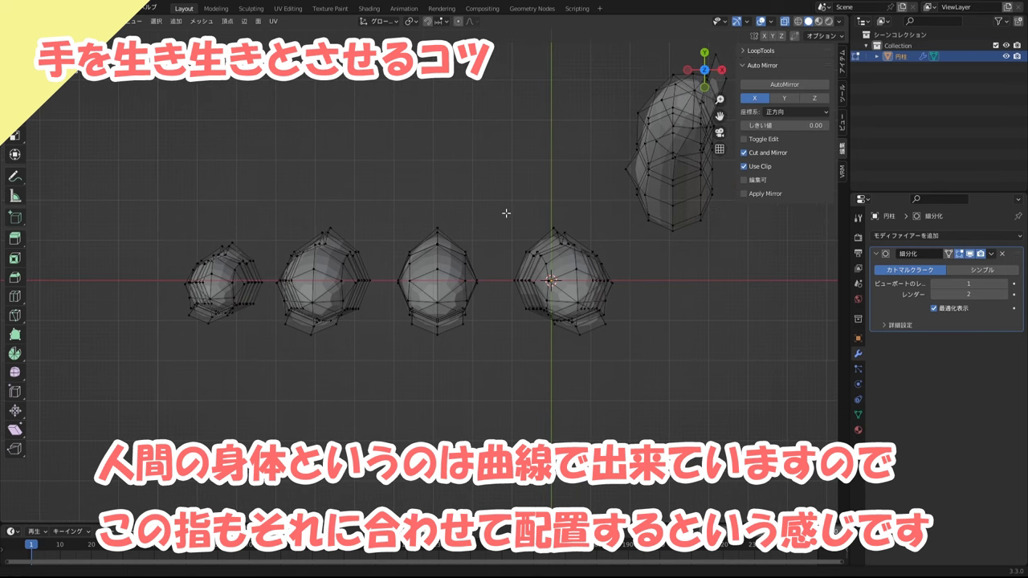
{"action": "key", "text": "b"}
{"action": "left_click_drag", "start_coordinate": [503, 213], "coordinate": [632, 365]}
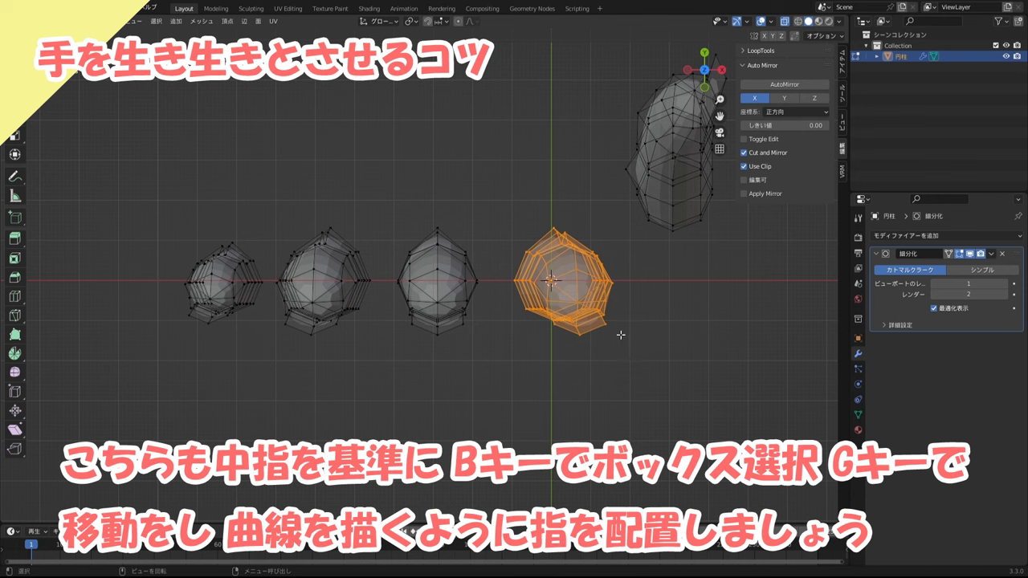
{"action": "key", "text": "g"}
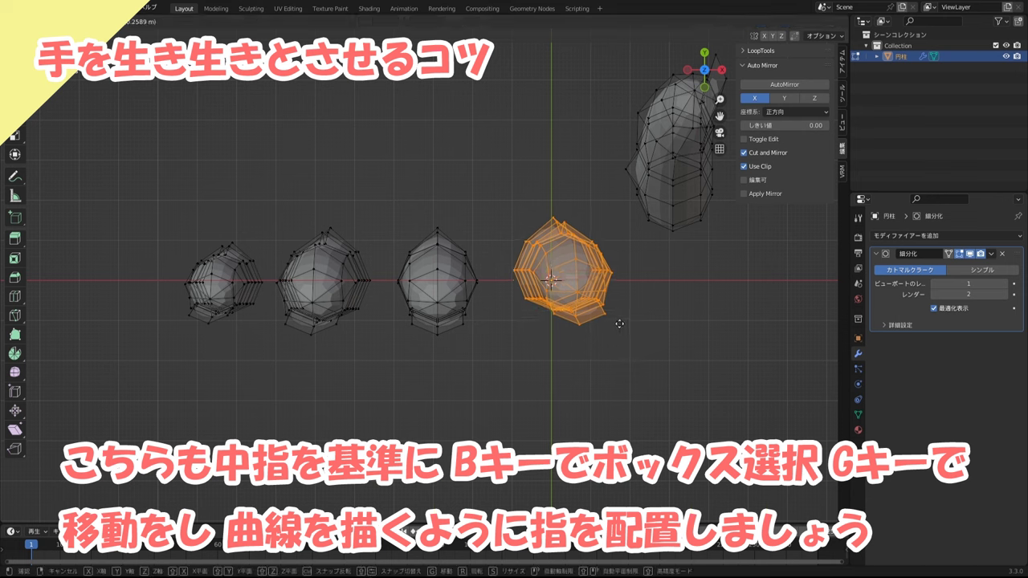
{"action": "left_click", "coordinate": [619, 324]}
- Move the ring and little fingers along Y so the finger bases form a curve
{"action": "middle_click_drag", "start_coordinate": [619, 324], "coordinate": [720, 354], "text": "shift"}
{"action": "key", "text": "b"}
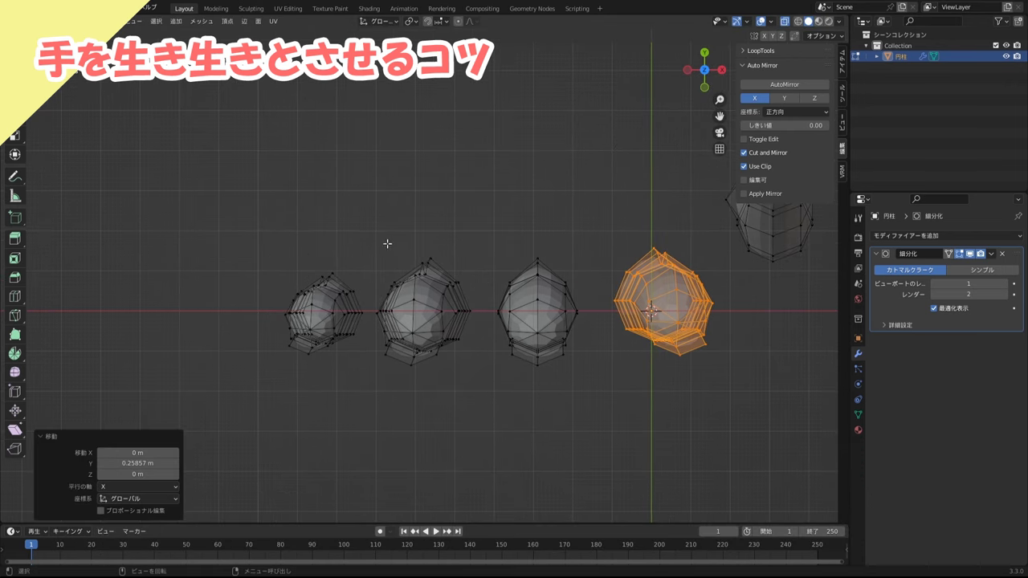
{"action": "left_click_drag", "start_coordinate": [377, 245], "coordinate": [457, 356]}
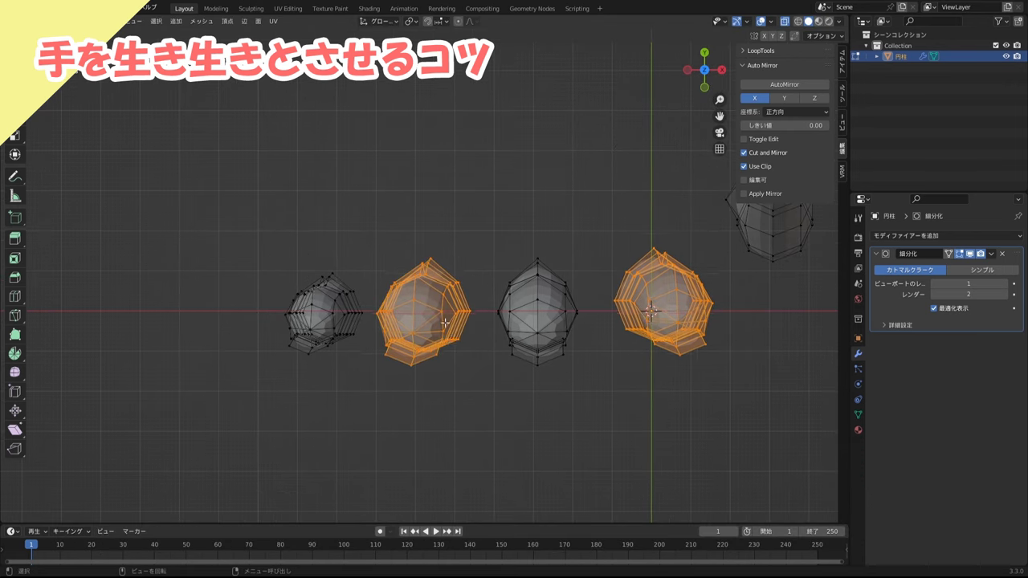
{"action": "left_click", "coordinate": [443, 329]}
{"action": "key", "text": "b"}
{"action": "left_click_drag", "start_coordinate": [475, 386], "coordinate": [374, 245]}
{"action": "key", "text": "g"}
{"action": "key", "text": "y"}
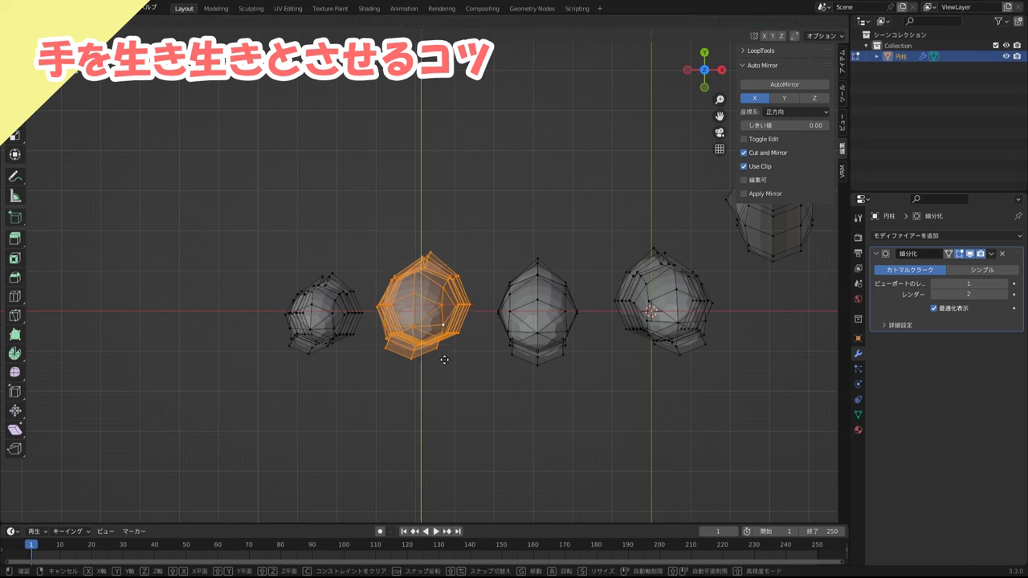
{"action": "left_click", "coordinate": [444, 357]}
{"action": "left_click_drag", "start_coordinate": [252, 248], "coordinate": [365, 367]}
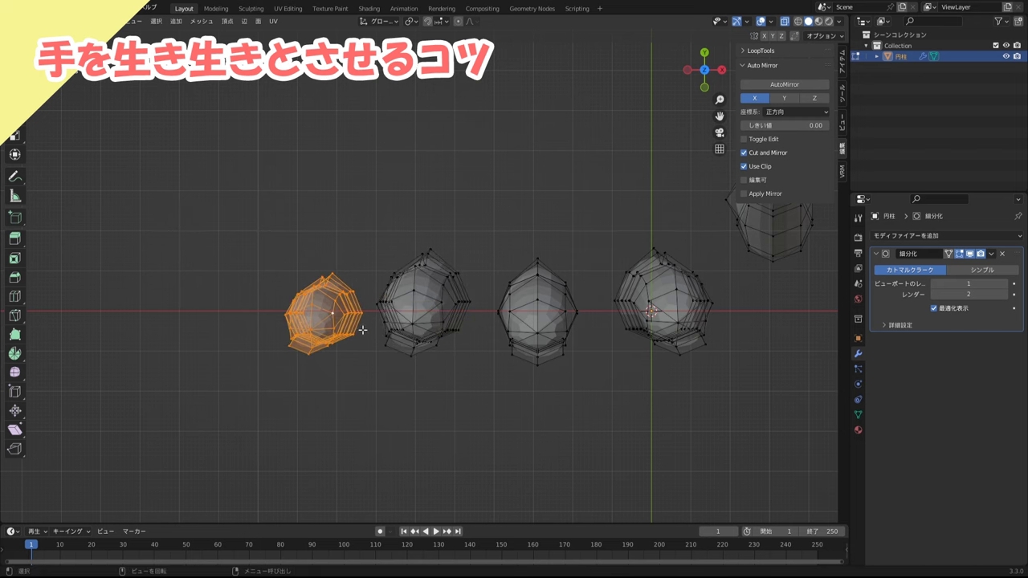
{"action": "key", "text": "g"}
{"action": "key", "text": "y"}
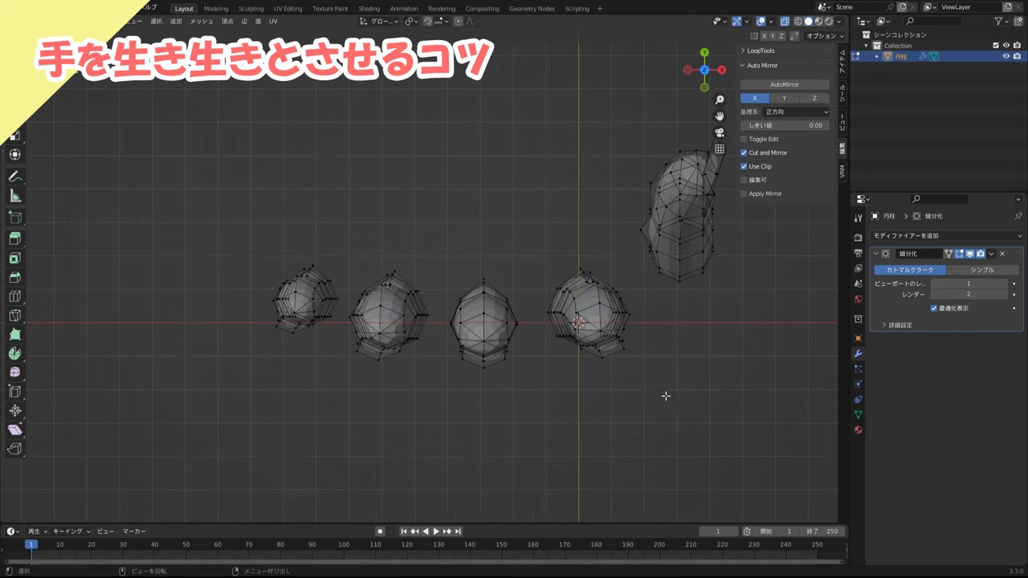
{"action": "mouse_move", "coordinate": [666, 400]}
{"action": "middle_mouse_down"}
{"action": "mouse_move", "coordinate": [651, 336]}
{"action": "mouse_move", "coordinate": [616, 351]}
{"action": "mouse_move", "coordinate": [656, 398]}
{"action": "mouse_move", "coordinate": [687, 282]}
{"action": "mouse_move", "coordinate": [640, 306]}
{"action": "mouse_move", "coordinate": [649, 301]}
{"action": "middle_mouse_up"}
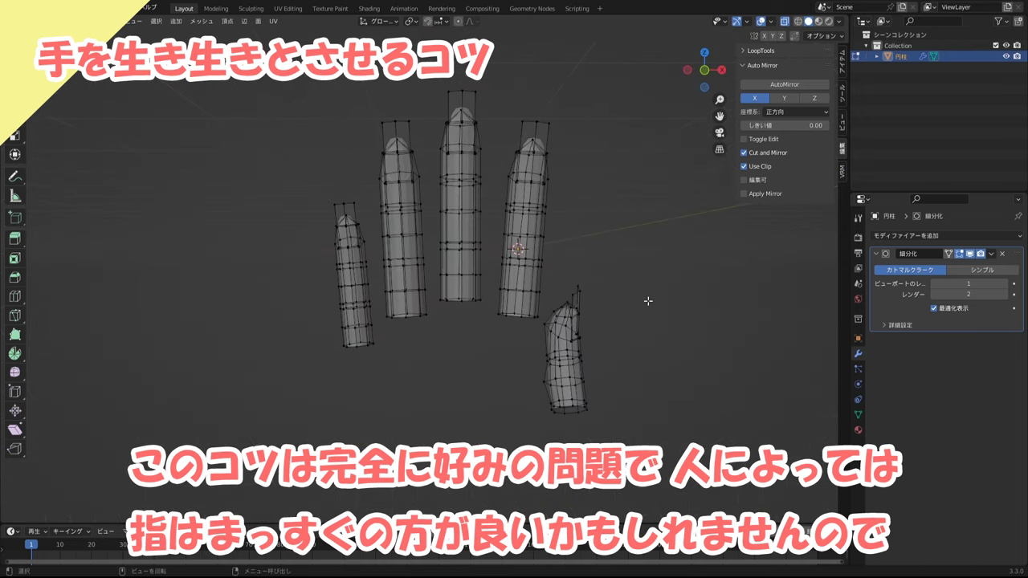
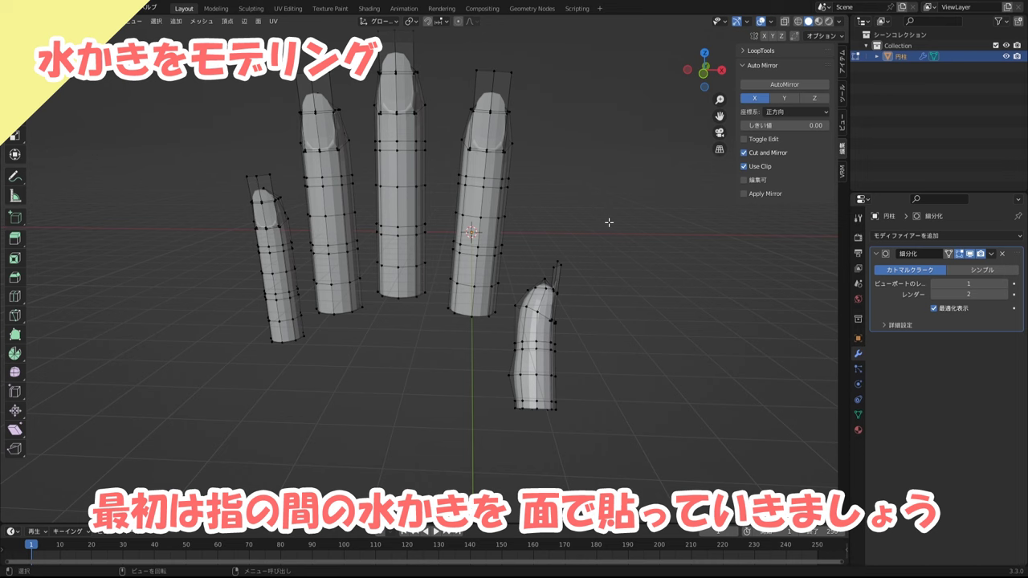
- Turn on X-ray and fill front and back webbing faces across the first finger gap
{"action": "left_click", "coordinate": [785, 22]}
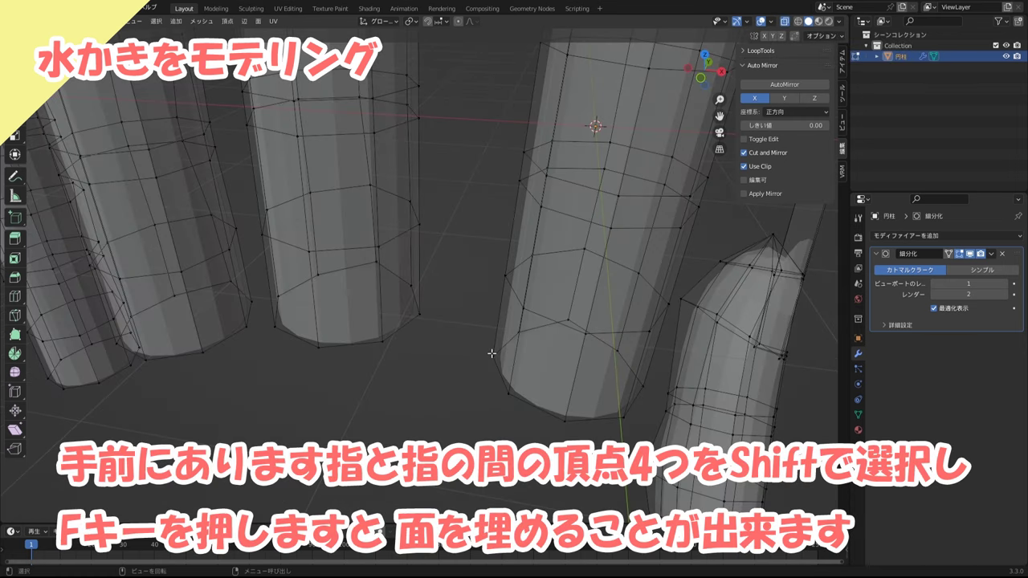
{"action": "left_click", "coordinate": [491, 353]}
{"action": "left_click", "coordinate": [505, 397], "text": "shift"}
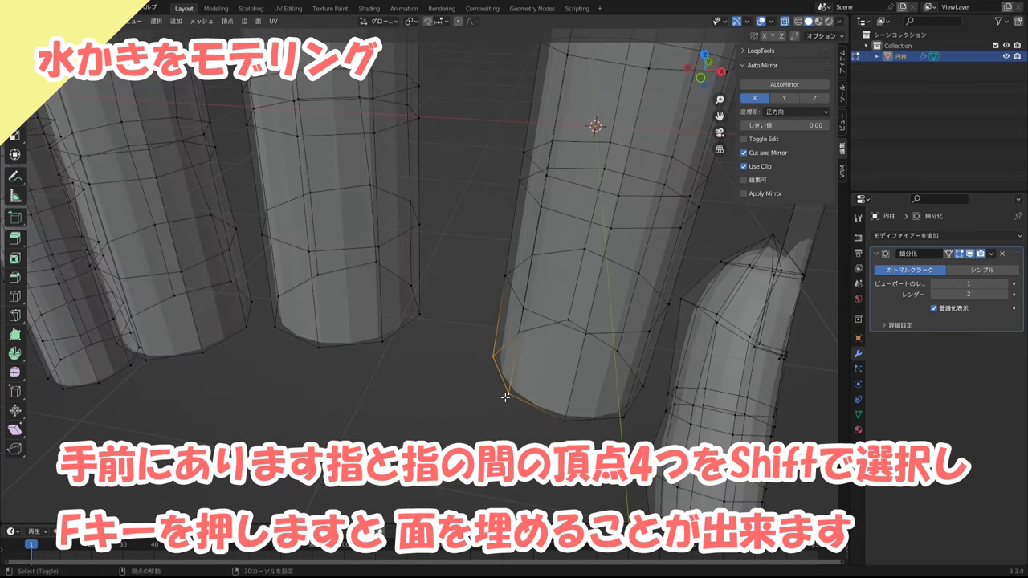
{"action": "left_click", "coordinate": [420, 314], "text": "shift"}
{"action": "left_click", "coordinate": [384, 341], "text": "shift"}
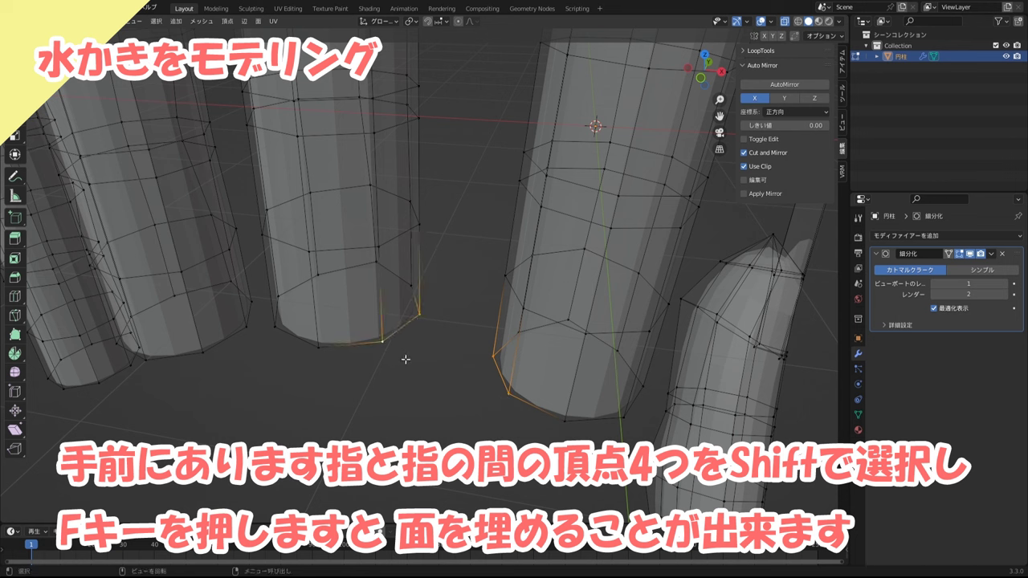
{"action": "key", "text": "f"}
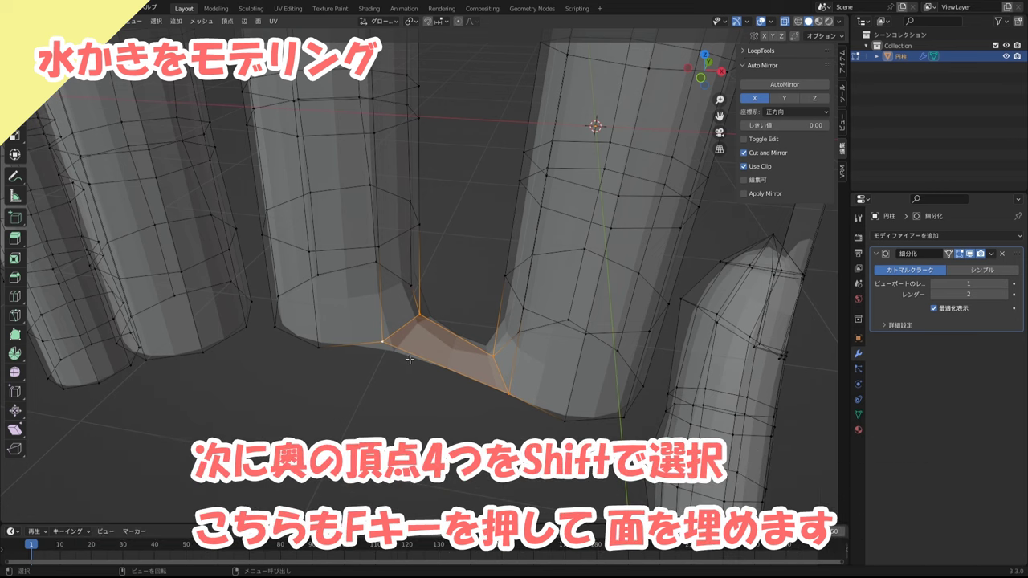
{"action": "left_click", "coordinate": [417, 312]}
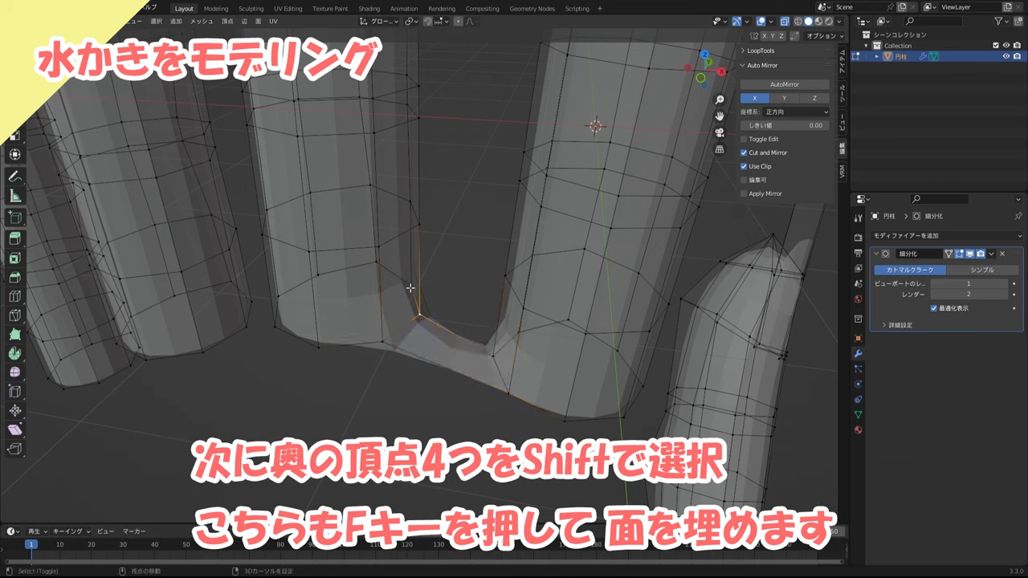
{"action": "left_click", "coordinate": [413, 288], "text": "shift"}
{"action": "mouse_move", "coordinate": [412, 288]}
{"action": "middle_mouse_down"}
{"action": "mouse_move", "coordinate": [563, 331]}
{"action": "mouse_move", "coordinate": [529, 330]}
{"action": "middle_mouse_up"}
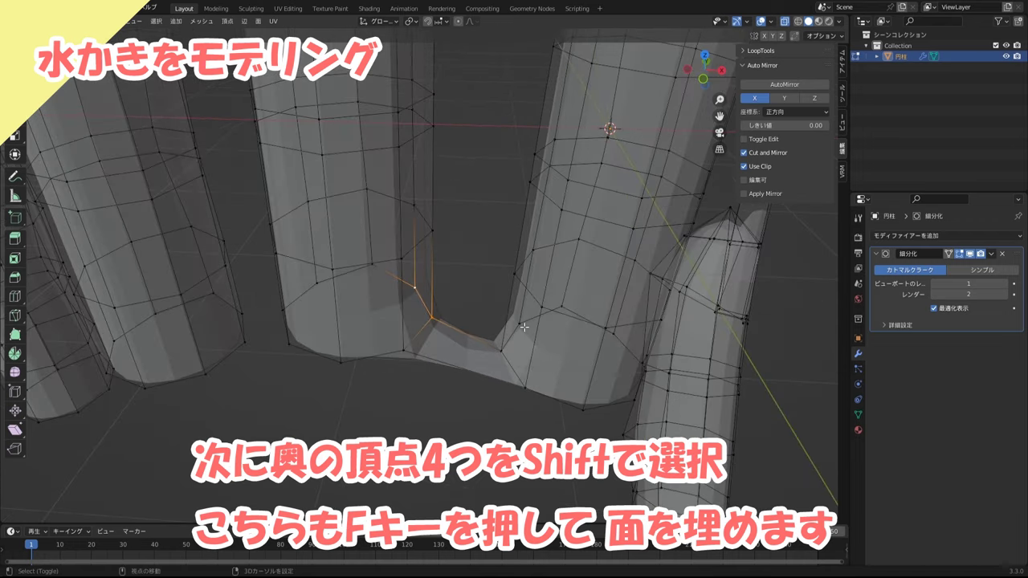
{"action": "left_click", "coordinate": [521, 324], "text": "shift"}
{"action": "left_click", "coordinate": [509, 351], "text": "shift"}
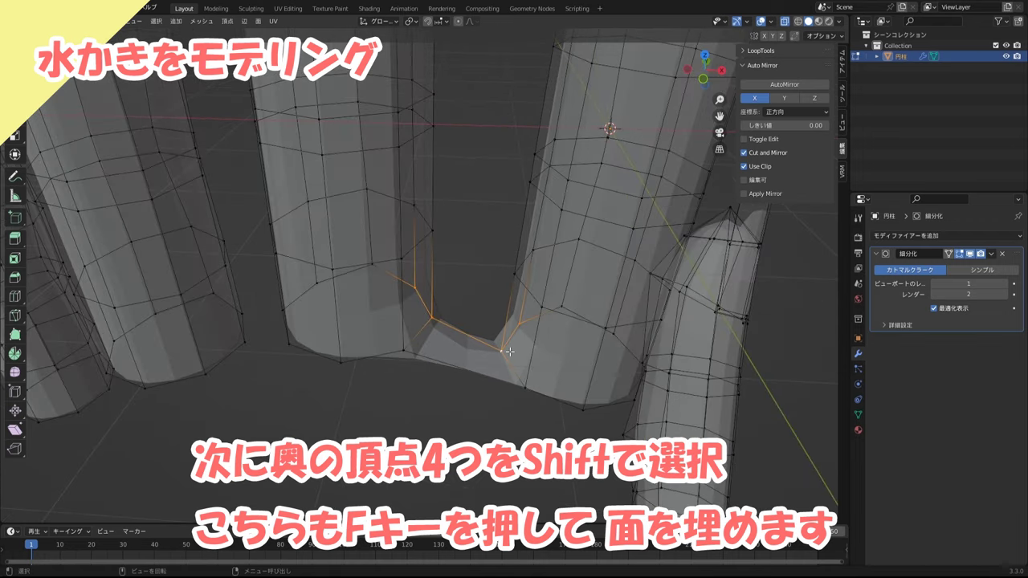
{"action": "key", "text": "f"}
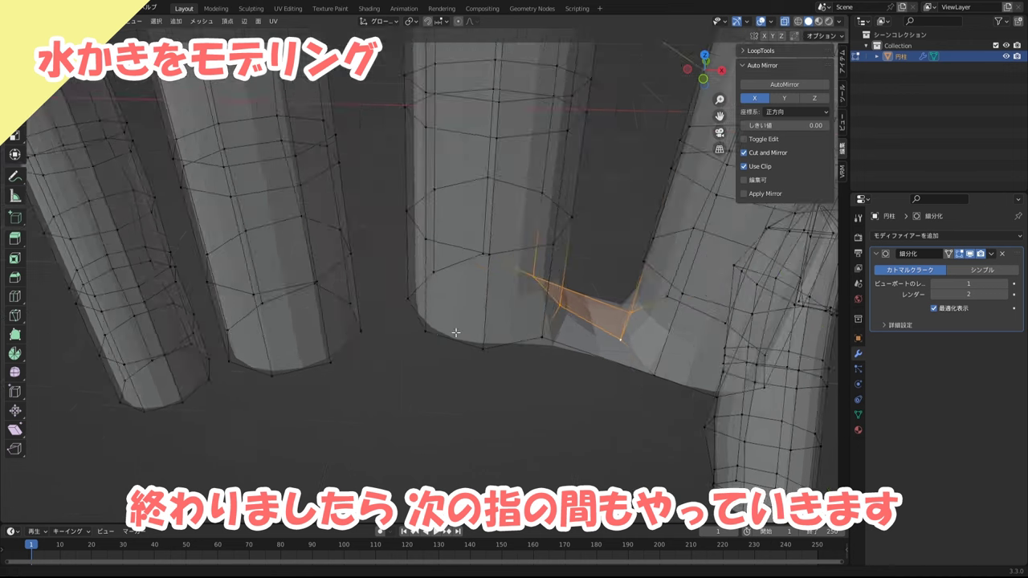
- Fill front and back four-vertex webbing faces across the second finger gap
{"action": "middle_click_drag", "start_coordinate": [510, 351], "coordinate": [513, 326]}
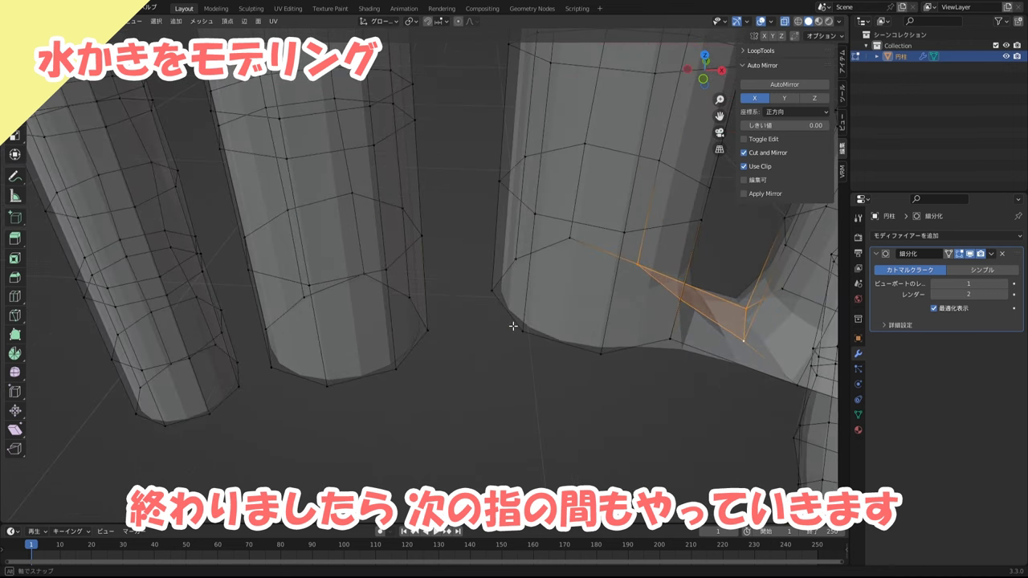
{"action": "left_click", "coordinate": [517, 330]}
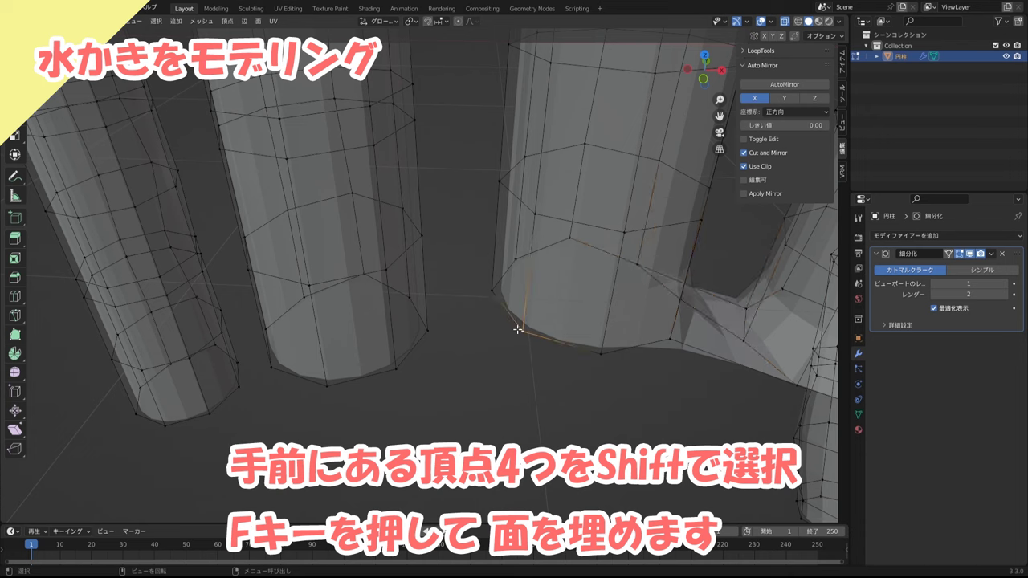
{"action": "left_click", "coordinate": [493, 289], "text": "shift"}
{"action": "left_click", "coordinate": [425, 329], "text": "shift"}
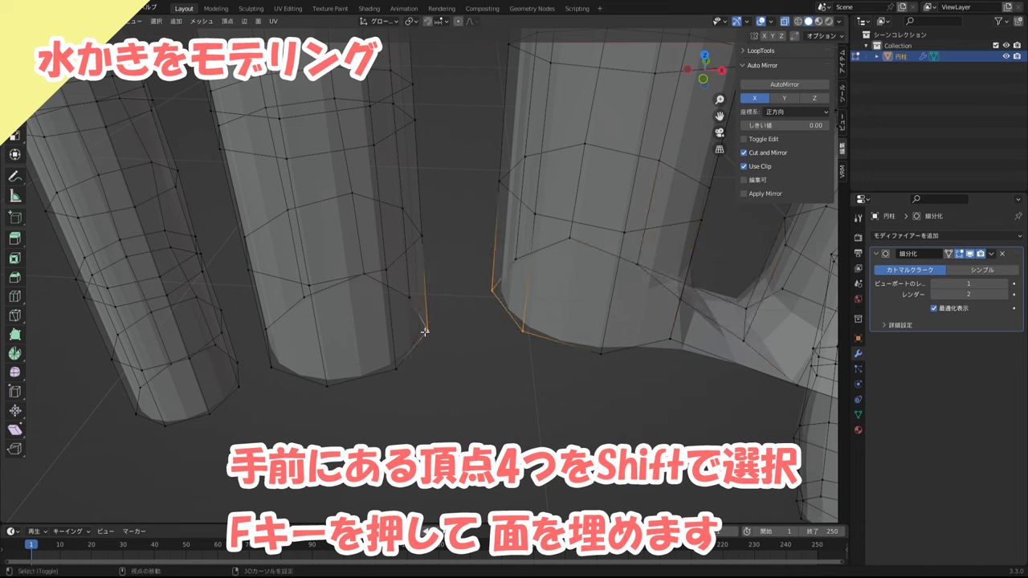
{"action": "left_click", "coordinate": [398, 367], "text": "shift"}
{"action": "key", "text": "f"}
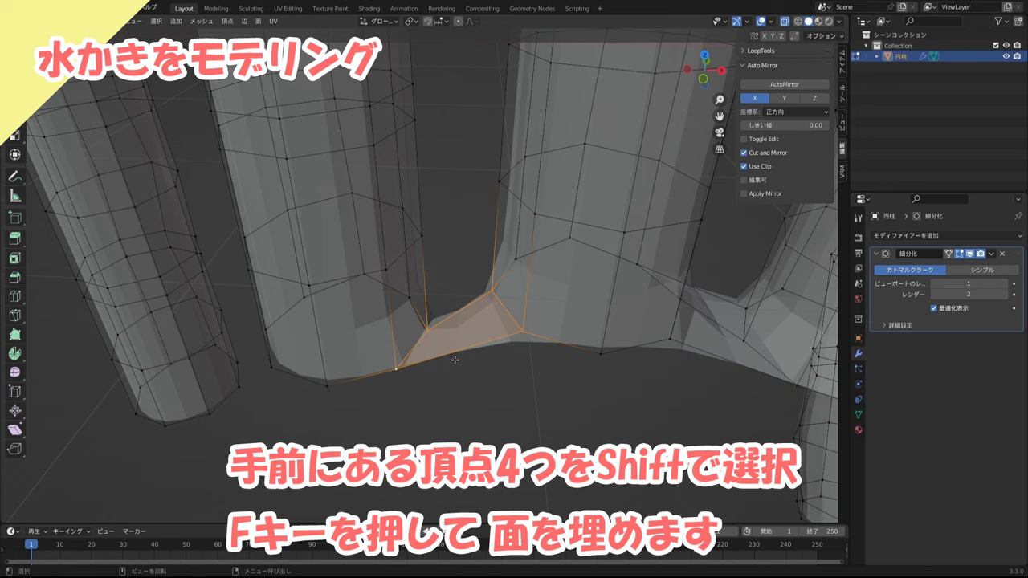
{"action": "left_click", "coordinate": [490, 294]}
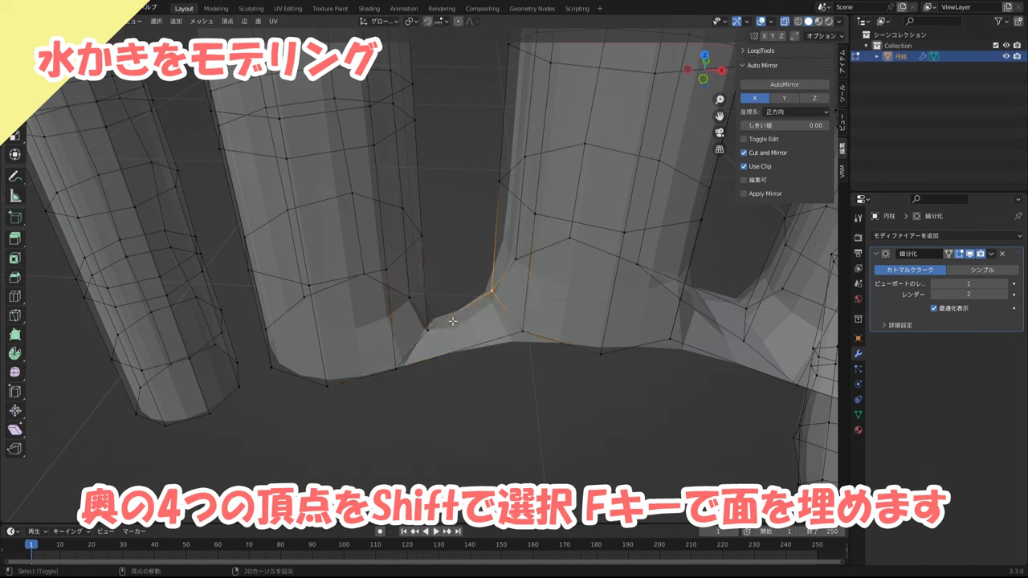
{"action": "left_click", "coordinate": [426, 327], "text": "shift"}
{"action": "left_click", "coordinate": [409, 297], "text": "shift"}
{"action": "left_click", "coordinate": [519, 257], "text": "shift"}
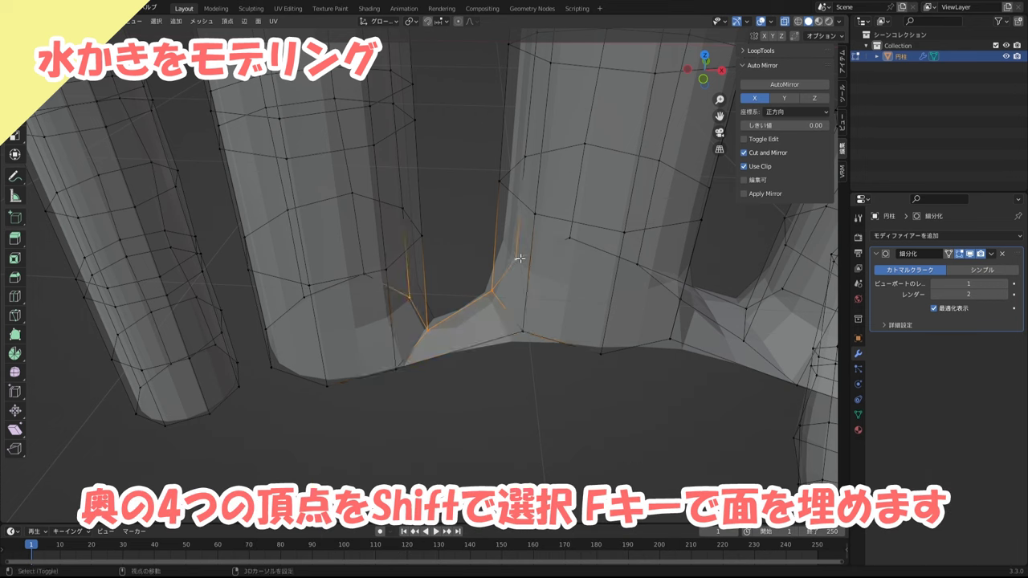
{"action": "key", "text": "f"}
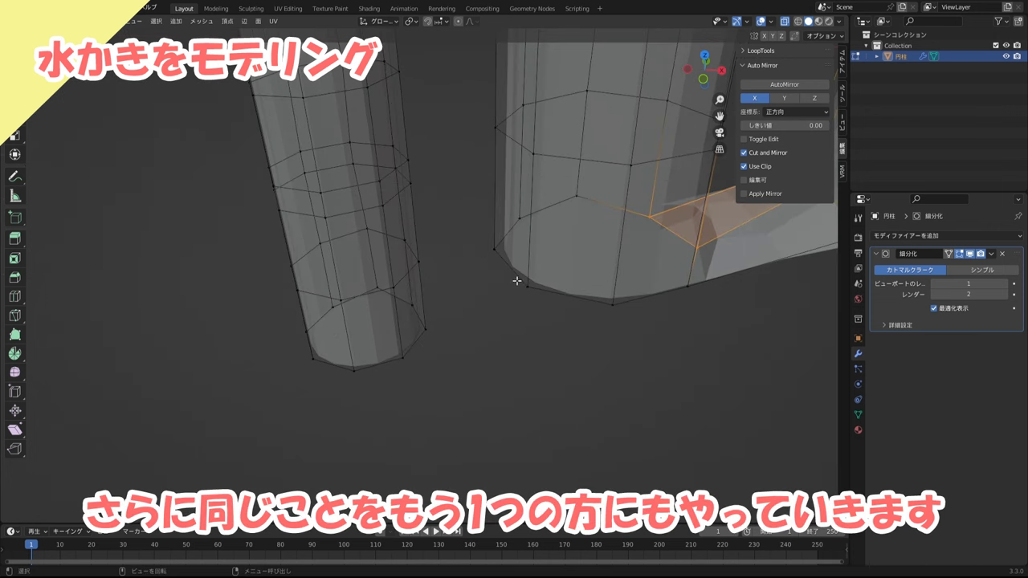
- Fill front and back webbing faces across the last finger gap
{"action": "left_click", "coordinate": [528, 285]}
{"action": "left_click", "coordinate": [494, 249], "text": "shift"}
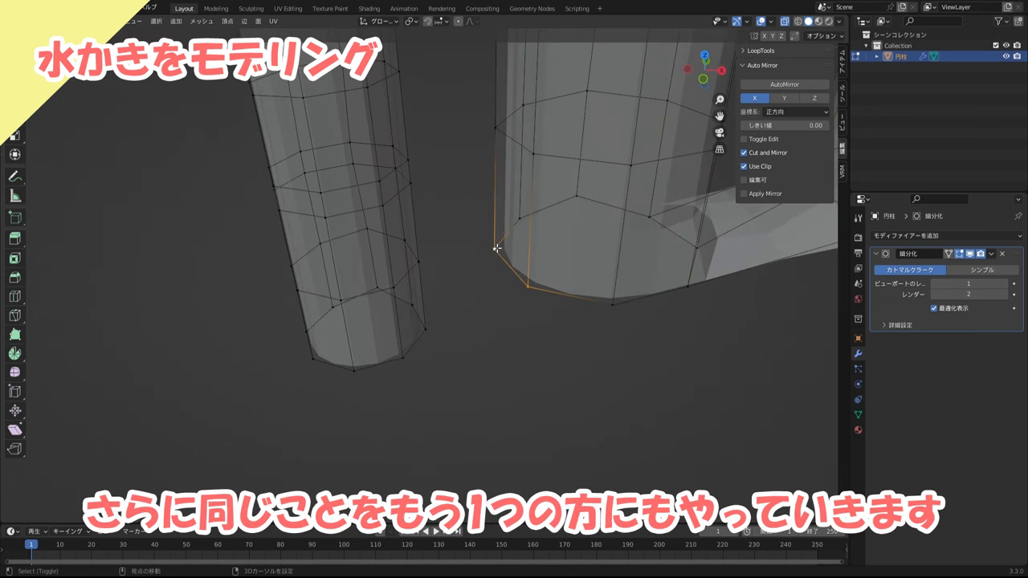
{"action": "left_click", "coordinate": [424, 329], "text": "shift"}
{"action": "left_click", "coordinate": [410, 356], "text": "shift"}
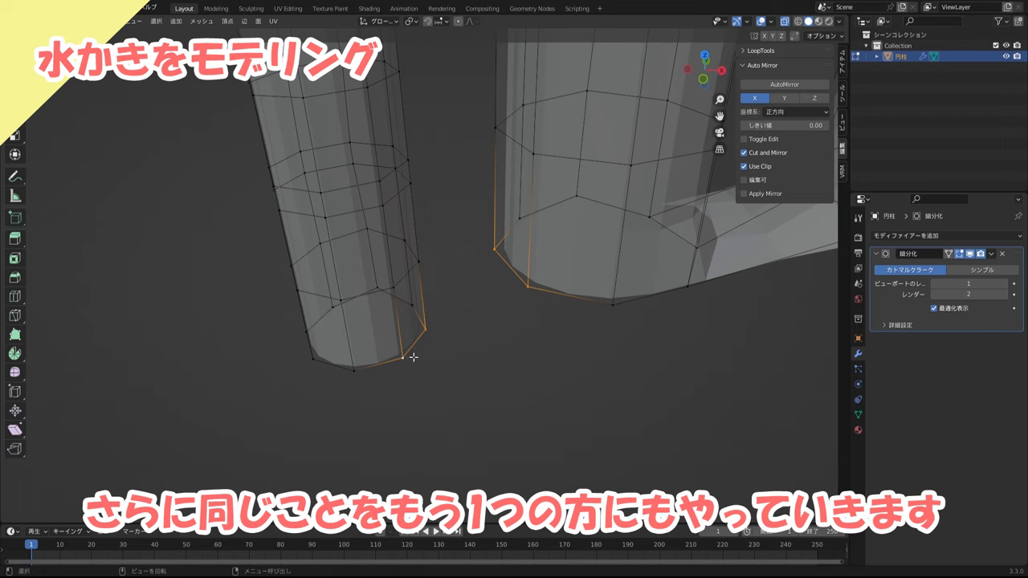
{"action": "key", "text": "f"}
{"action": "left_click", "coordinate": [413, 306], "text": "shift"}
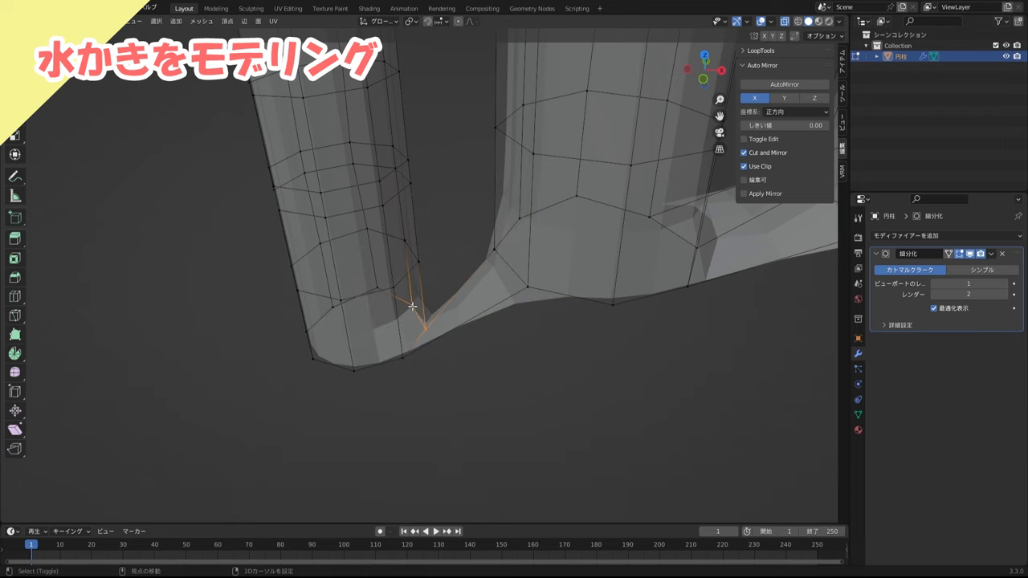
{"action": "left_click", "coordinate": [494, 249], "text": "shift"}
{"action": "left_click", "coordinate": [520, 218], "text": "shift"}
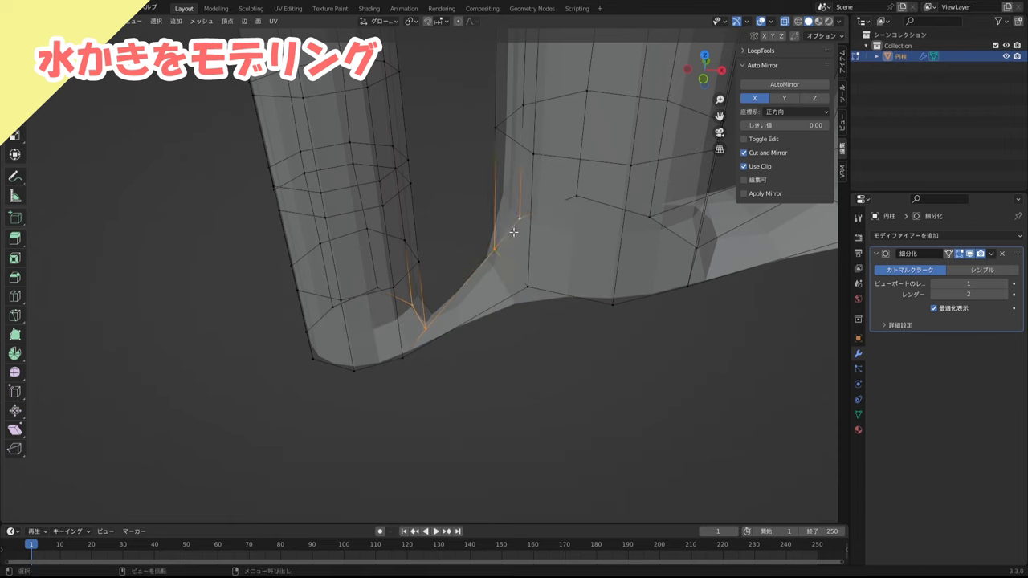
{"action": "key", "text": "f"}
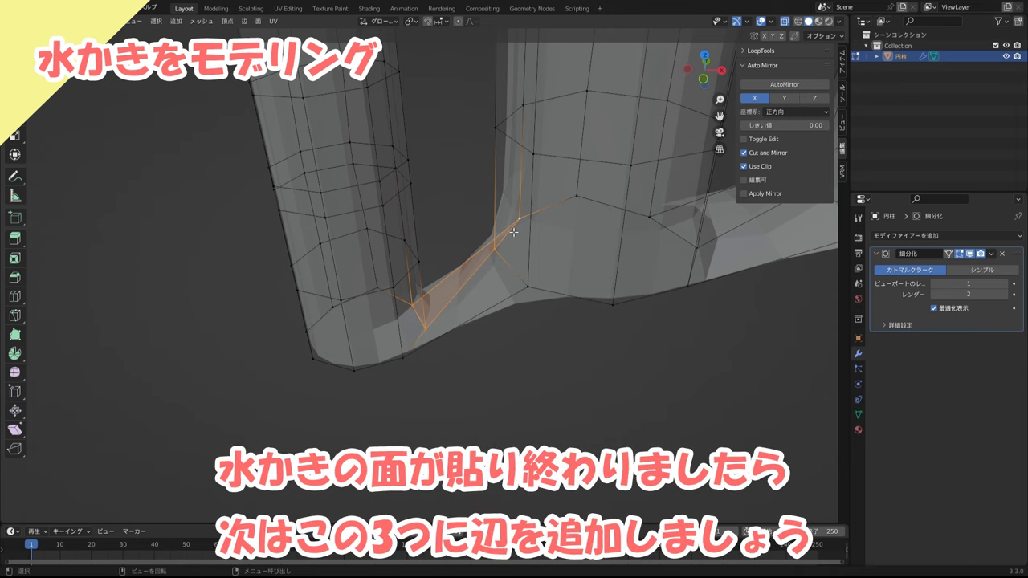
- Add centred loop cuts across the first two webbing strips with Ctrl+R
{"action": "scroll", "coordinate": [513, 232], "scroll_direction": "down", "scroll_amount": 3}
{"action": "middle_click_drag", "start_coordinate": [565, 230], "coordinate": [691, 404]}
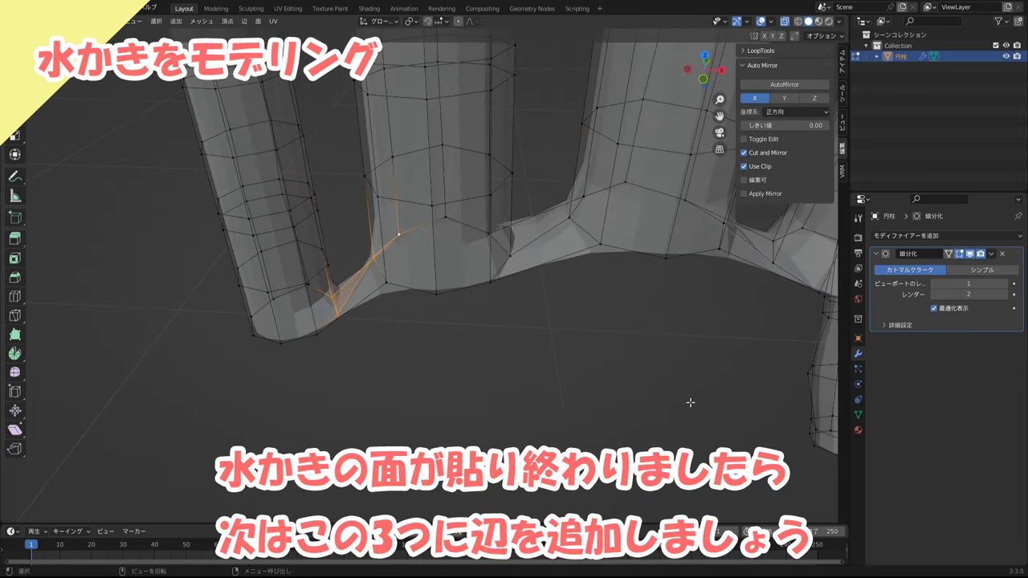
{"action": "left_click", "coordinate": [653, 371]}
{"action": "scroll", "coordinate": [535, 311], "scroll_direction": "up", "scroll_amount": 2}
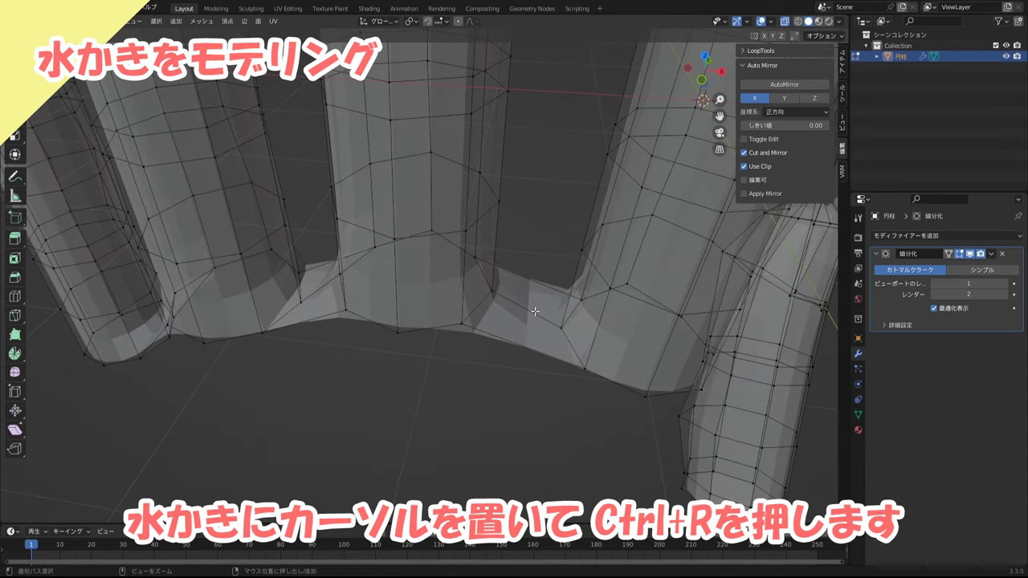
{"action": "key", "text": "ctrl+r"}
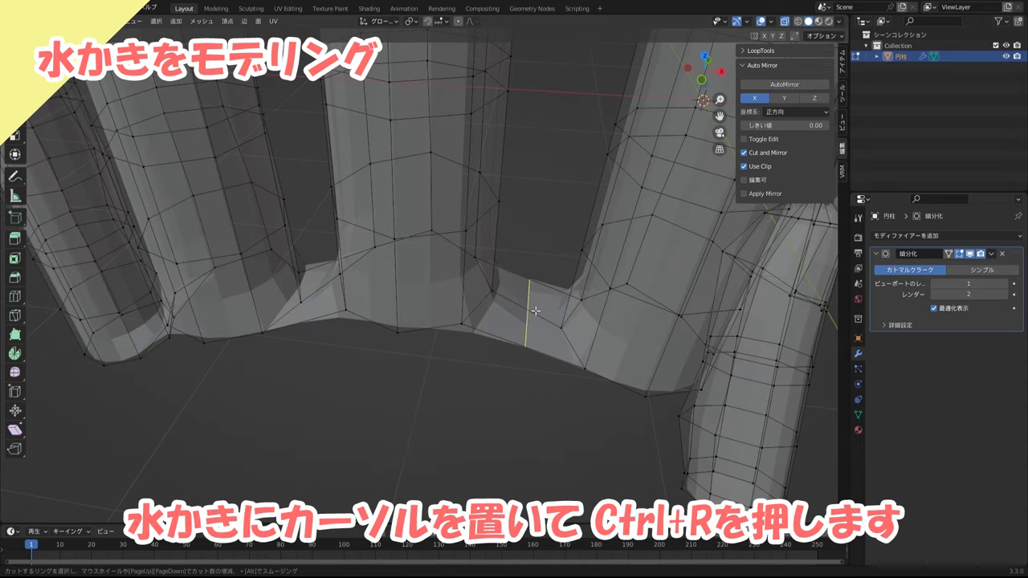
{"action": "left_click", "coordinate": [535, 311]}
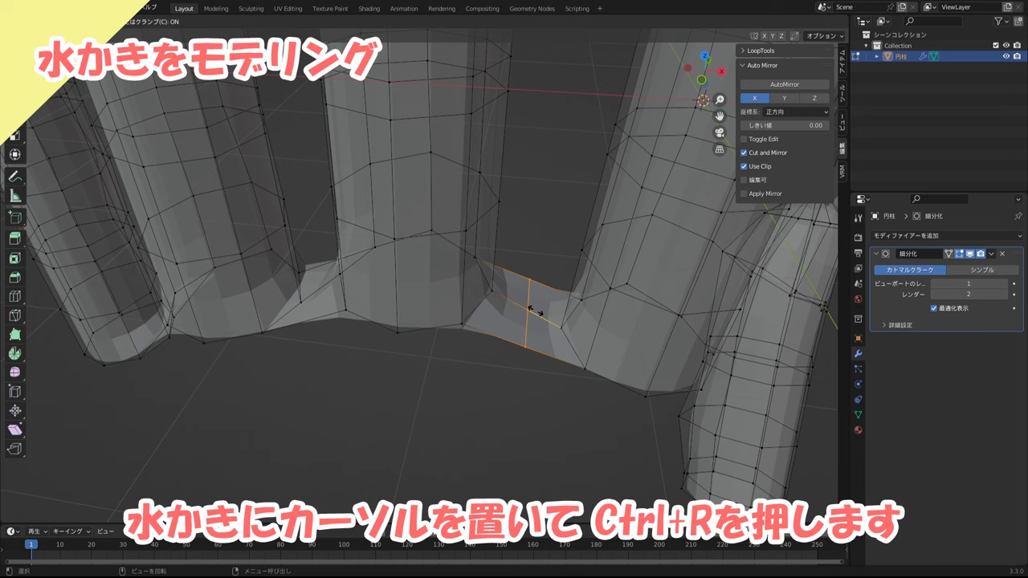
{"action": "right_click", "coordinate": [535, 311]}
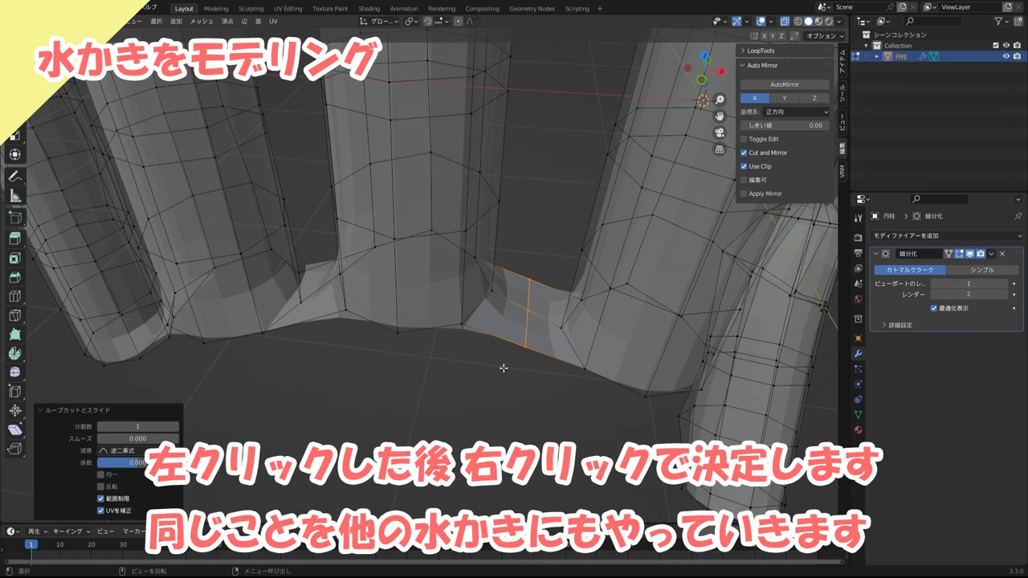
{"action": "middle_click_drag", "start_coordinate": [495, 367], "coordinate": [480, 256]}
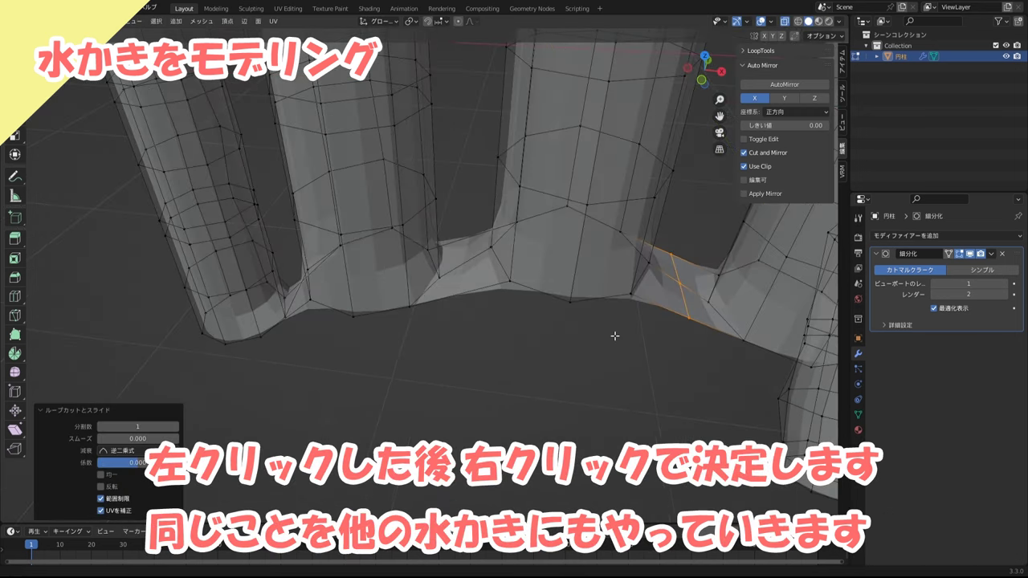
{"action": "key", "text": "ctrl+r"}
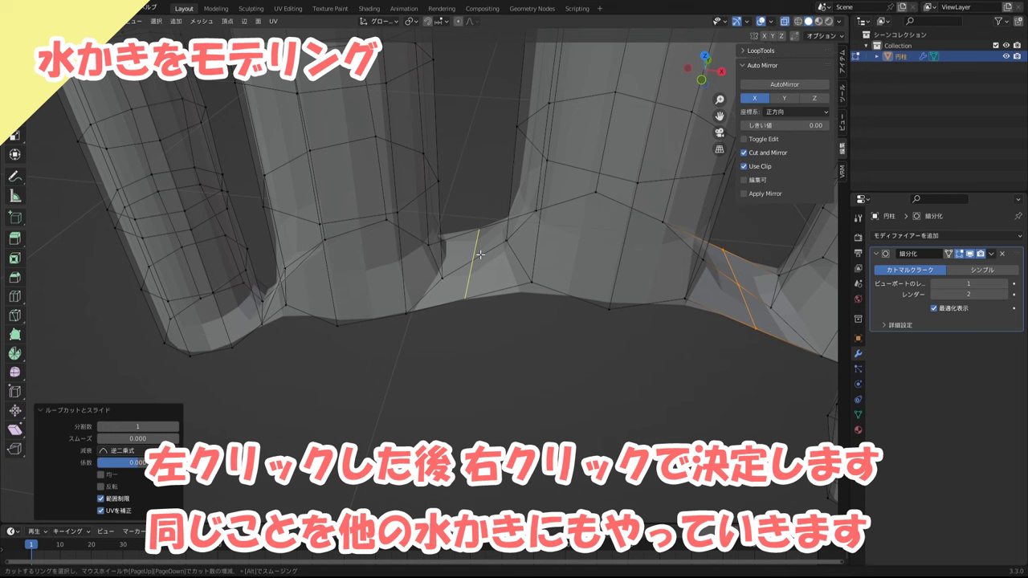
{"action": "left_click", "coordinate": [480, 254]}
{"action": "right_click", "coordinate": [480, 255]}
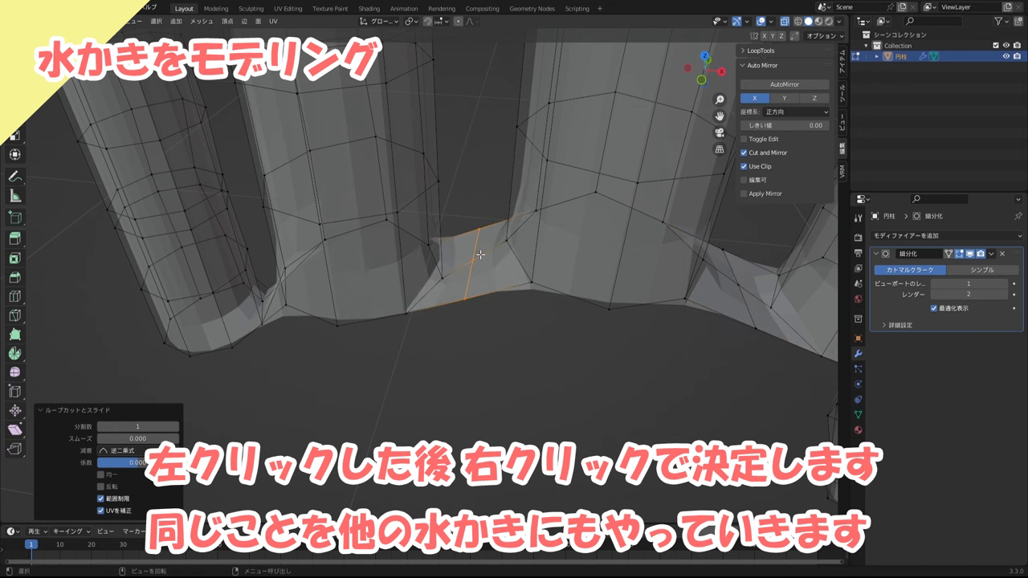
- Add a centred loop cut across the last webbing strip and clear the selection
{"action": "mouse_move", "coordinate": [470, 246]}
{"action": "middle_mouse_down"}
{"action": "mouse_move", "coordinate": [418, 278]}
{"action": "mouse_move", "coordinate": [427, 276]}
{"action": "middle_mouse_up"}
{"action": "key", "text": "ctrl"}
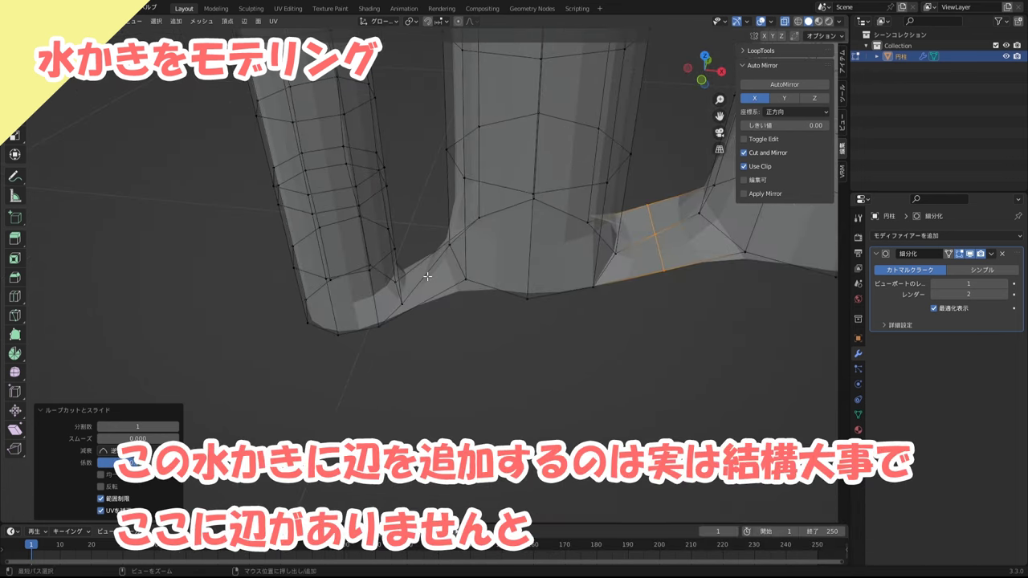
{"action": "key", "text": "ctrl+r"}
{"action": "left_click", "coordinate": [427, 276]}
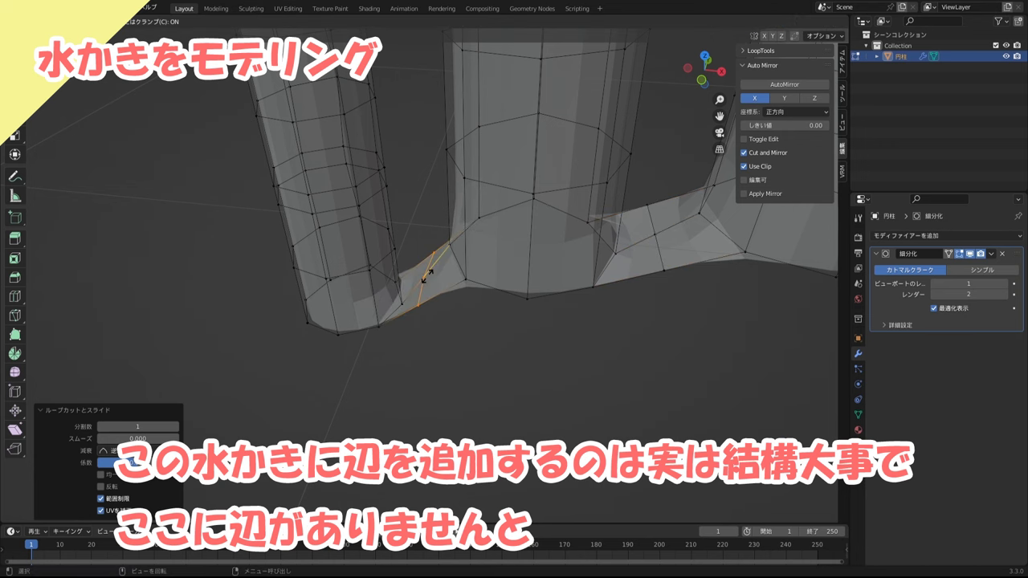
{"action": "left_click", "coordinate": [428, 276]}
{"action": "mouse_move", "coordinate": [611, 353]}
{"action": "middle_mouse_down"}
{"action": "mouse_move", "coordinate": [625, 355]}
{"action": "mouse_move", "coordinate": [544, 360]}
{"action": "mouse_move", "coordinate": [592, 340]}
{"action": "mouse_move", "coordinate": [548, 356]}
{"action": "middle_mouse_up"}
{"action": "left_click", "coordinate": [547, 353]}
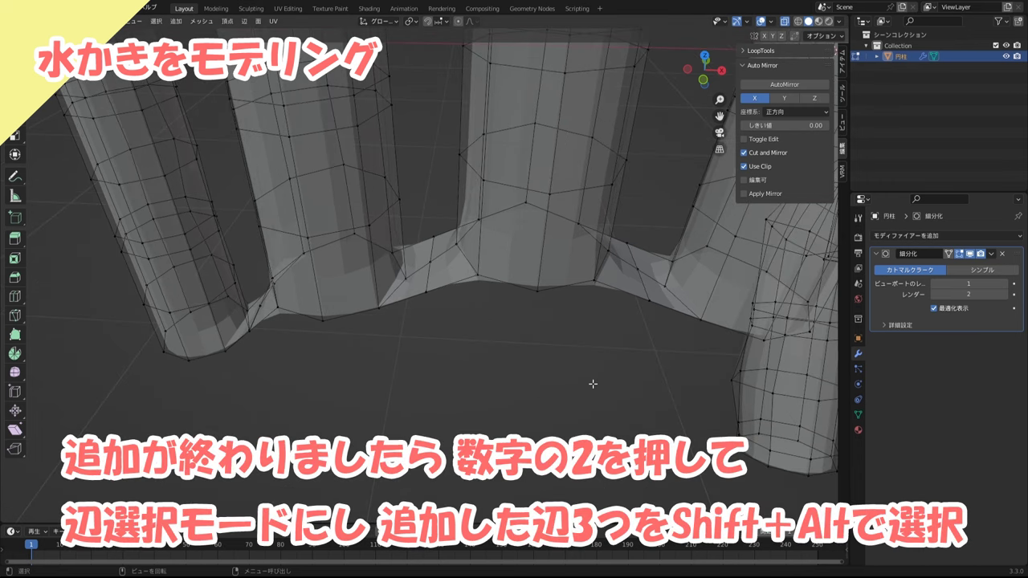
- Select the three new webbing edge loops and lower them 0.59067 m along Z in front view
{"action": "key", "text": "2"}
{"action": "left_click", "coordinate": [643, 285], "text": "alt+shift"}
{"action": "left_click", "coordinate": [432, 278], "text": "alt+shift"}
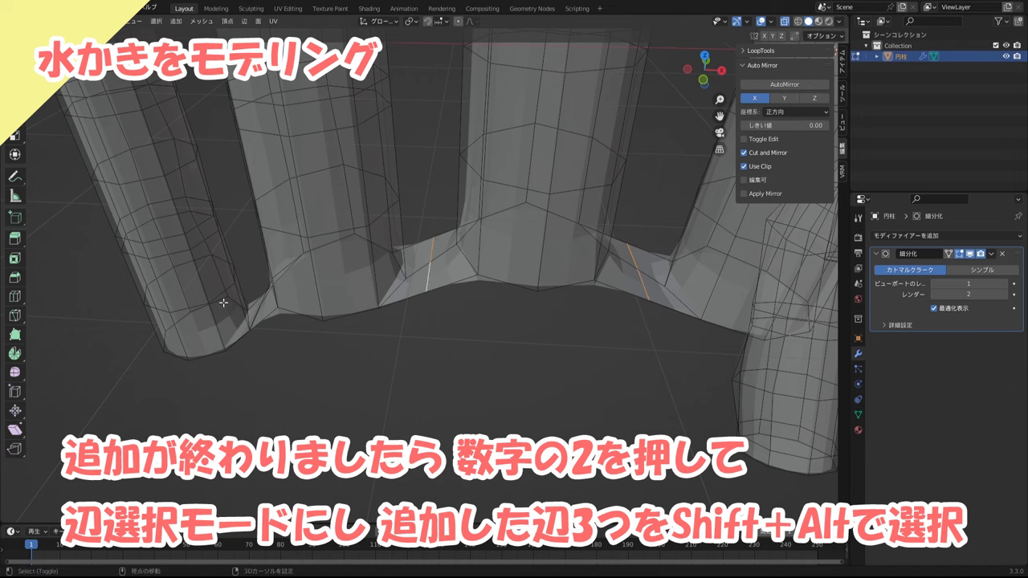
{"action": "mouse_move", "coordinate": [225, 306]}
{"action": "middle_mouse_down"}
{"action": "mouse_move", "coordinate": [250, 351]}
{"action": "mouse_move", "coordinate": [557, 321]}
{"action": "middle_mouse_up"}
{"action": "left_click", "coordinate": [250, 351], "text": "alt+shift"}
{"action": "key", "text": "KP_1"}
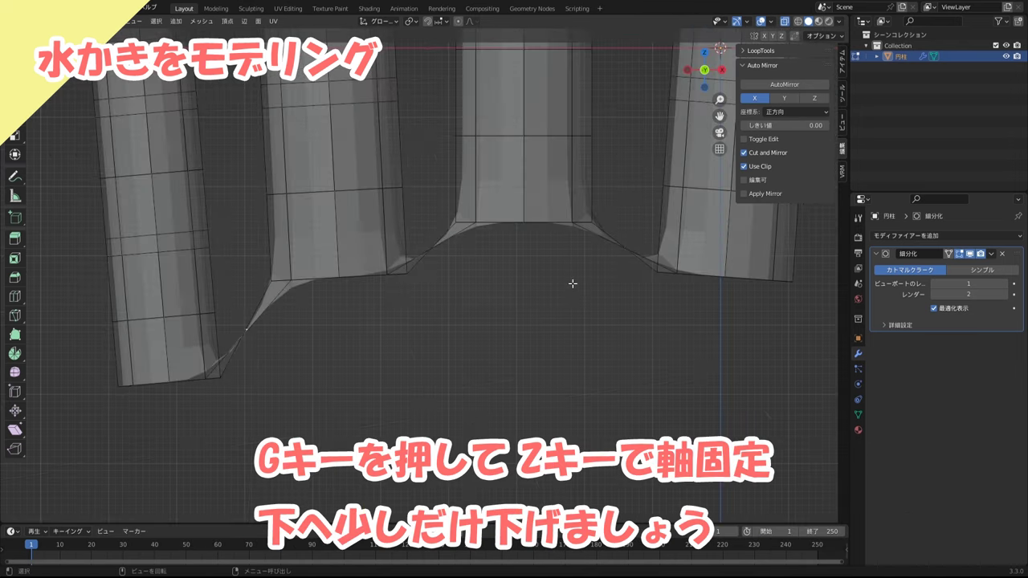
{"action": "key", "text": "g"}
{"action": "key", "text": "z"}
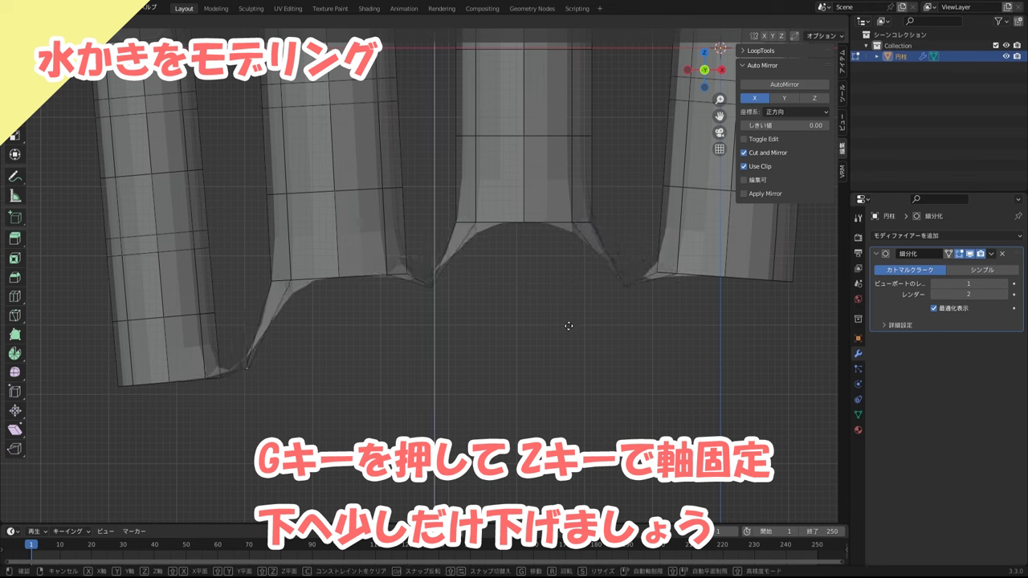
{"action": "left_click", "coordinate": [569, 328]}
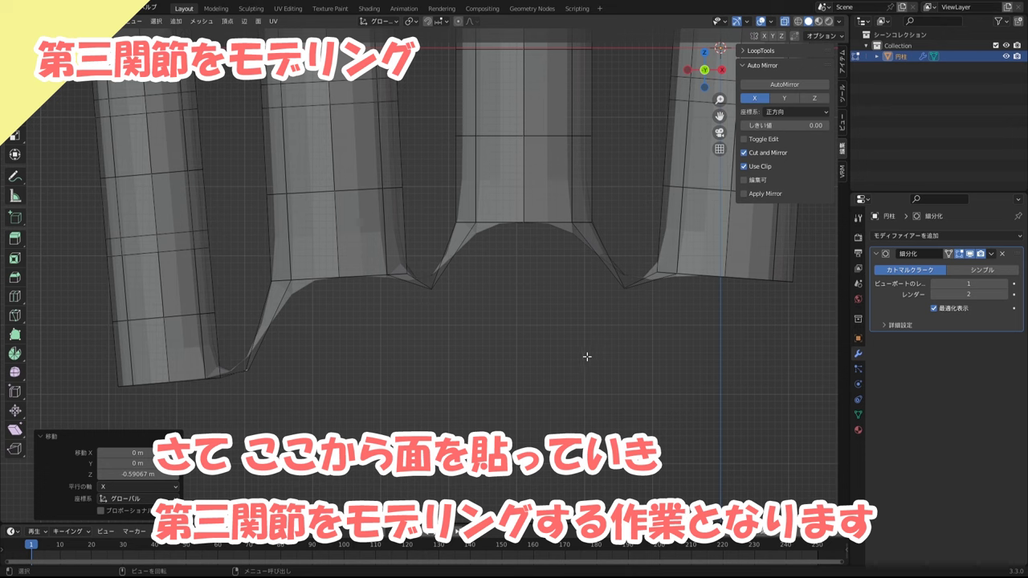
- Save the file and select the back-side bottom vertices of the first two fingers
{"action": "key", "text": "ctrl+s"}
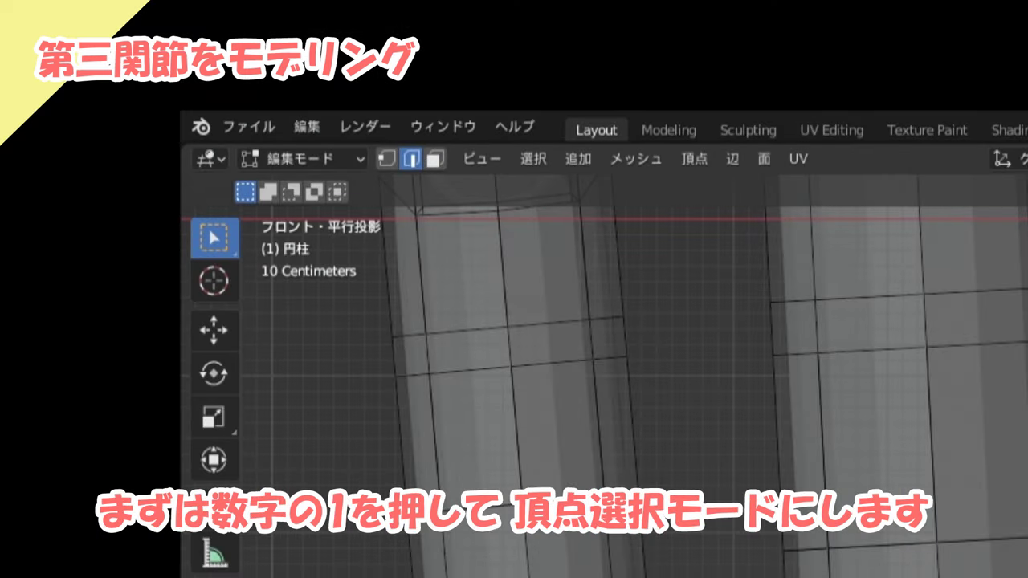
{"action": "key", "text": "1"}
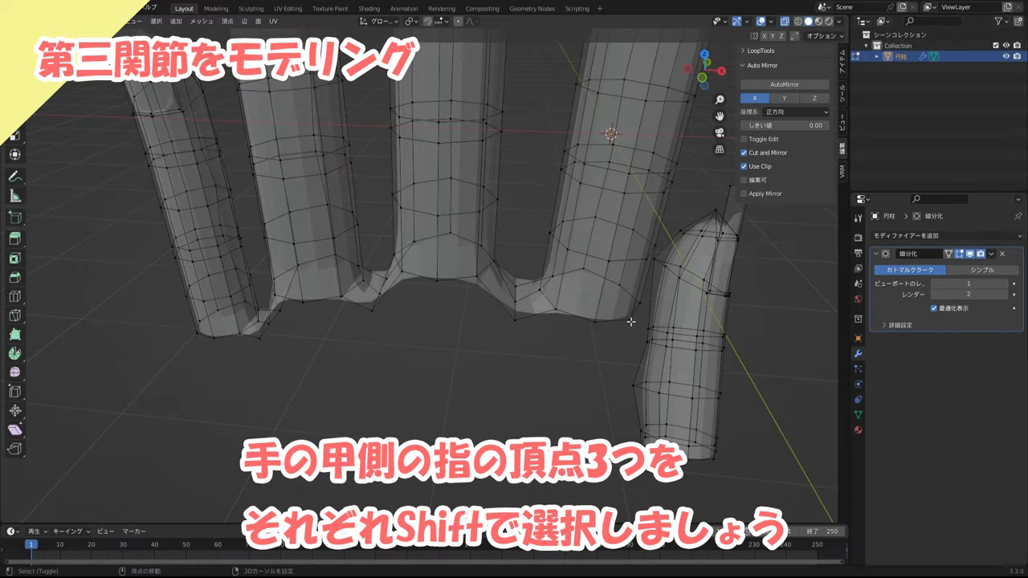
{"action": "left_click", "coordinate": [631, 319], "text": "shift"}
{"action": "left_click", "coordinate": [594, 321], "text": "shift"}
{"action": "left_click", "coordinate": [559, 310], "text": "shift"}
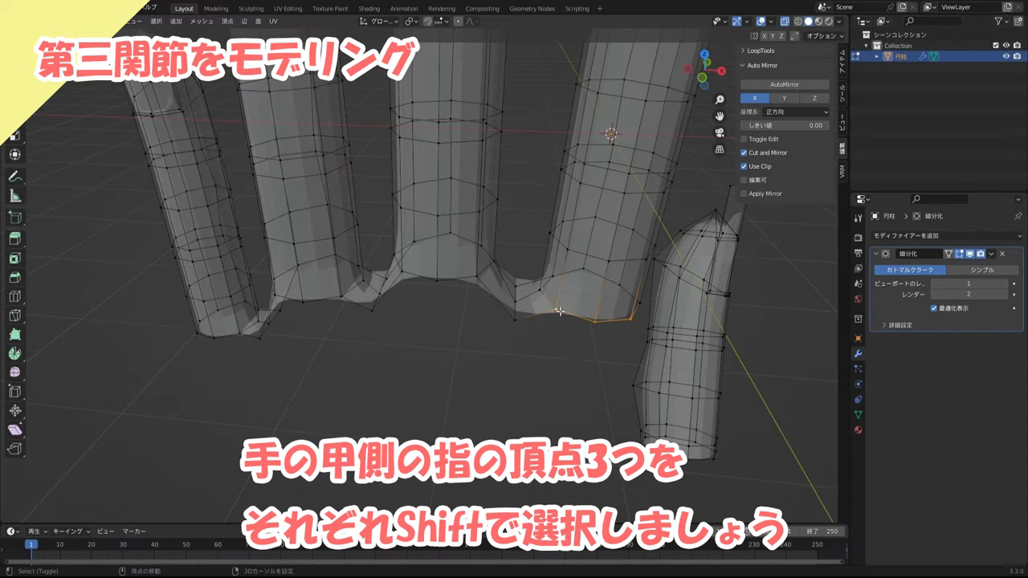
{"action": "left_click", "coordinate": [477, 276], "text": "shift"}
{"action": "left_click", "coordinate": [436, 280], "text": "shift"}
{"action": "left_click", "coordinate": [401, 271], "text": "shift"}
- Add the other two fingers' back-side bottom vertices and each finger's palm-side bottom vertex
{"action": "left_click", "coordinate": [340, 295], "text": "shift"}
{"action": "left_click", "coordinate": [302, 302], "text": "shift"}
{"action": "left_click", "coordinate": [274, 295], "text": "shift"}
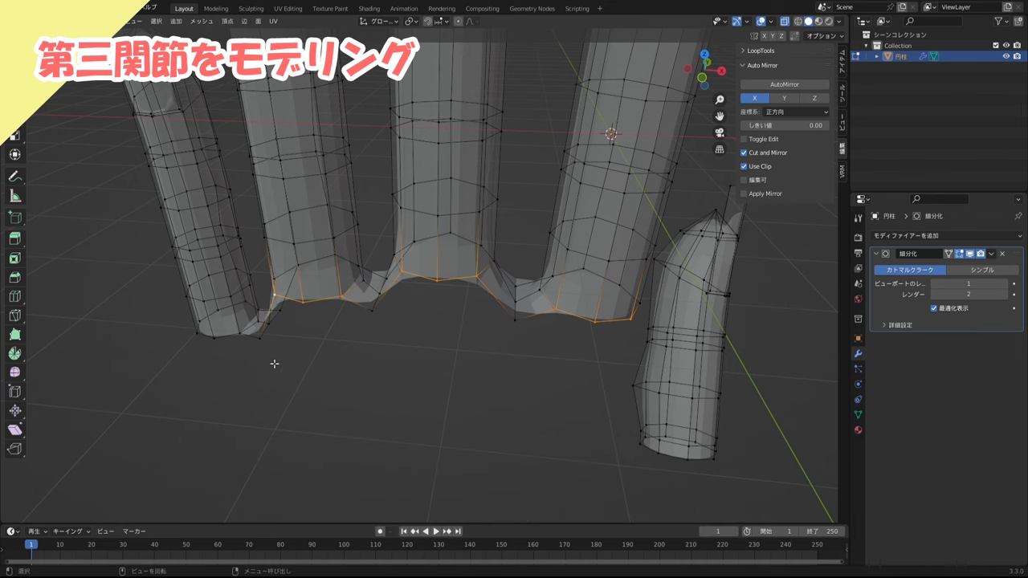
{"action": "left_click", "coordinate": [241, 336], "text": "shift"}
{"action": "left_click", "coordinate": [214, 337], "text": "shift"}
{"action": "left_click", "coordinate": [196, 331], "text": "shift"}
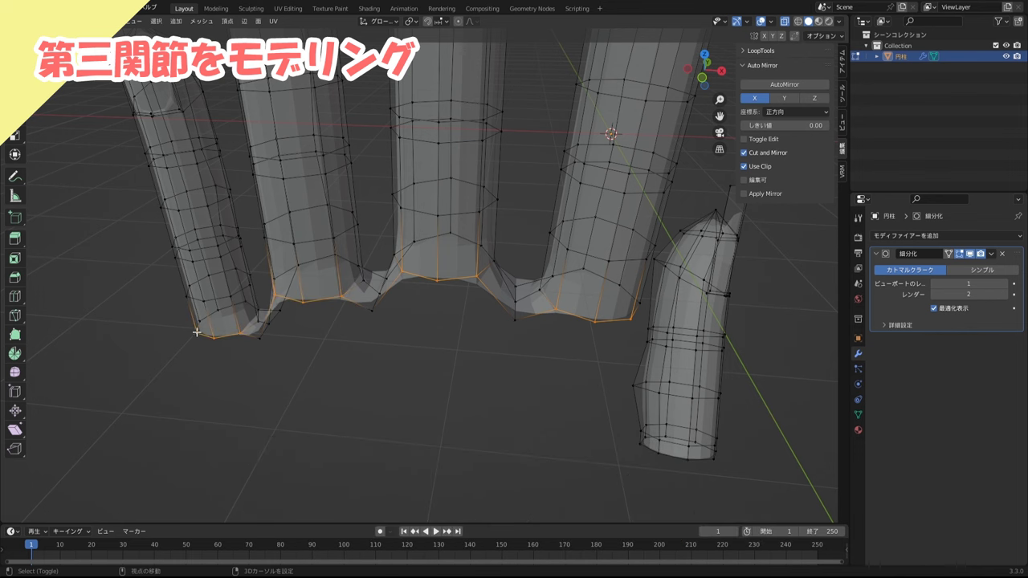
{"action": "middle_click_drag", "start_coordinate": [347, 357], "coordinate": [377, 274]}
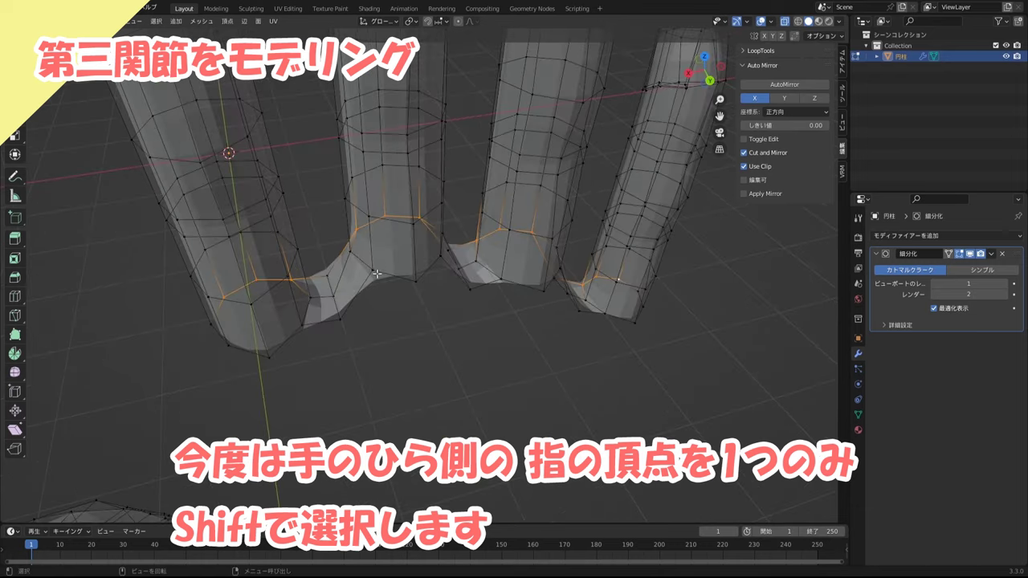
{"action": "left_click", "coordinate": [265, 361], "text": "shift"}
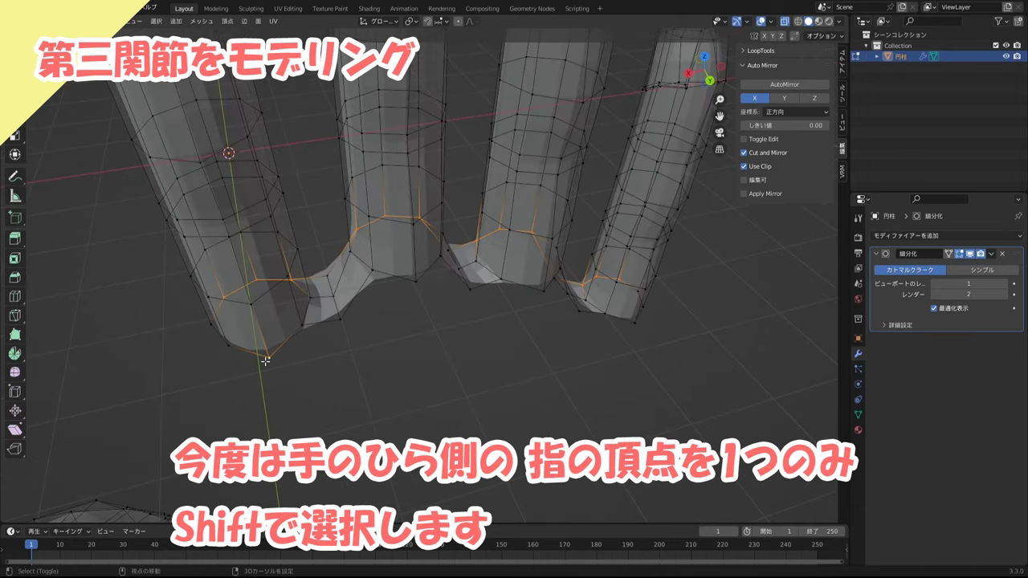
{"action": "left_click", "coordinate": [414, 281], "text": "shift"}
{"action": "left_click", "coordinate": [545, 295], "text": "shift"}
{"action": "left_click", "coordinate": [637, 324], "text": "shift"}
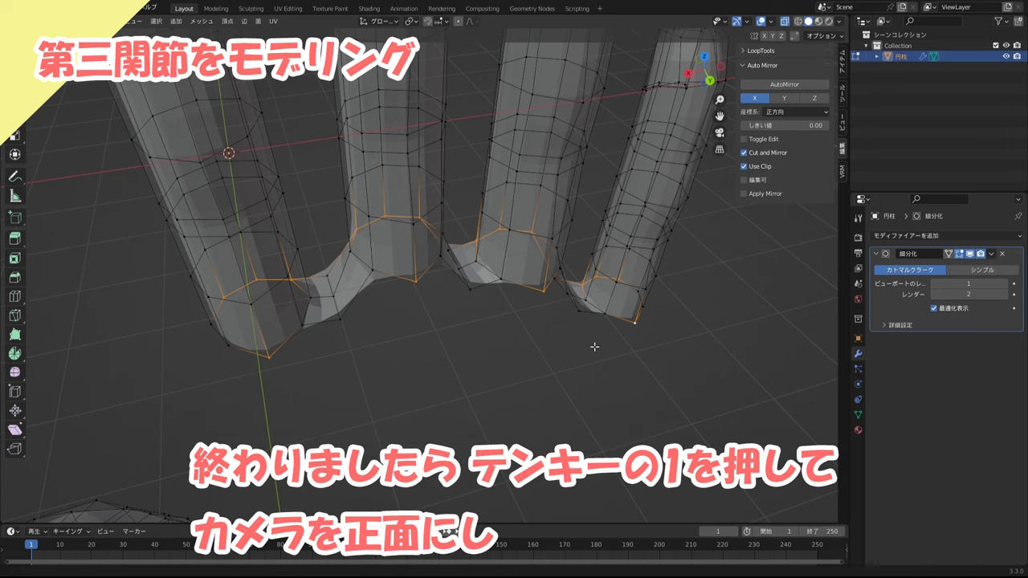
{"action": "mouse_move", "coordinate": [594, 347]}
{"action": "middle_mouse_down"}
{"action": "mouse_move", "coordinate": [602, 335]}
{"action": "mouse_move", "coordinate": [573, 275]}
{"action": "middle_mouse_up"}
- Extrude the four finger-bottom loops 0.96397 m straight down along Z in front view
{"action": "key", "text": "KP_1"}
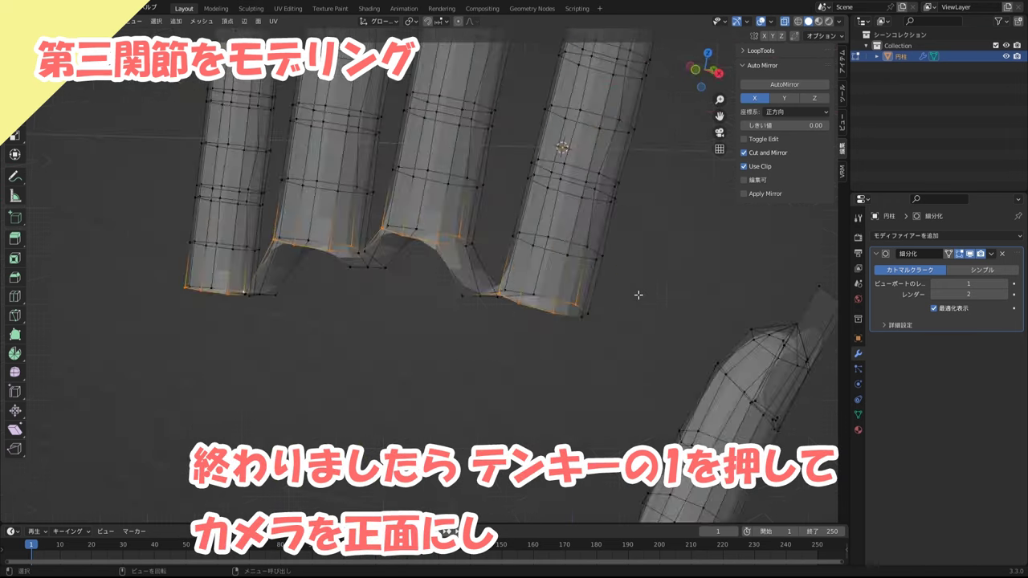
{"action": "middle_click_drag", "start_coordinate": [634, 295], "coordinate": [623, 283], "text": "shift"}
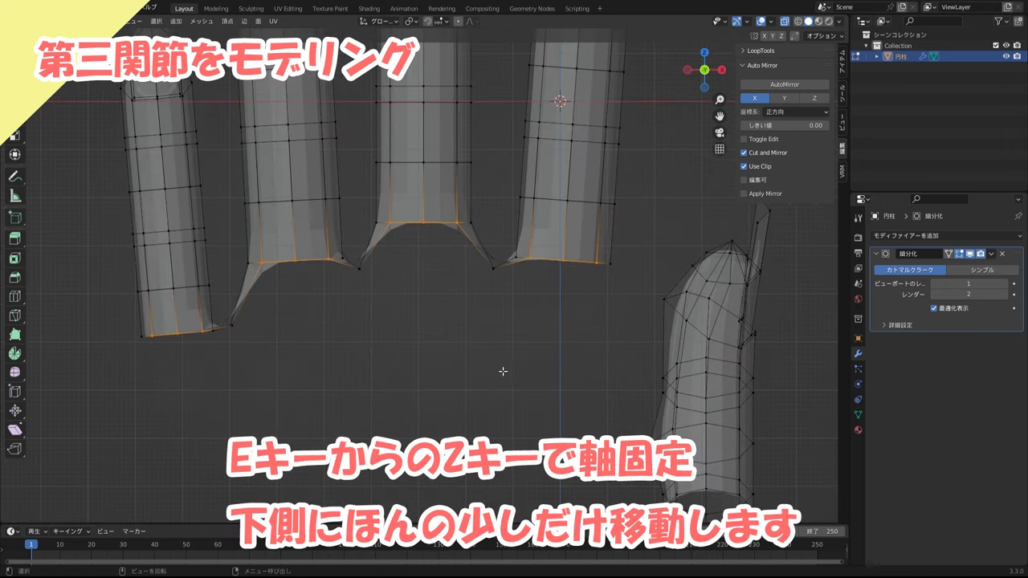
{"action": "key", "text": "e"}
{"action": "key", "text": "z"}
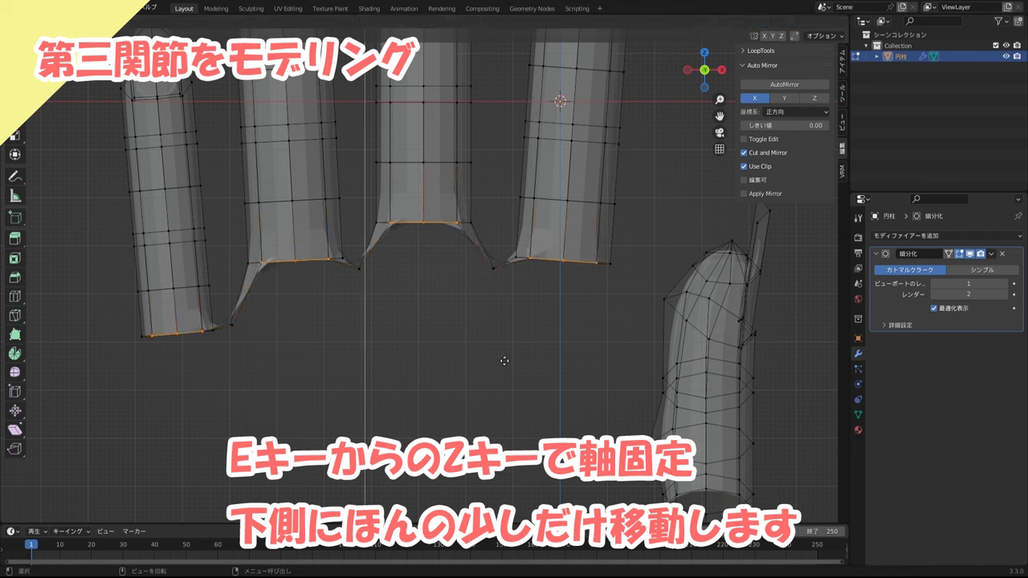
{"action": "left_click", "coordinate": [508, 407]}
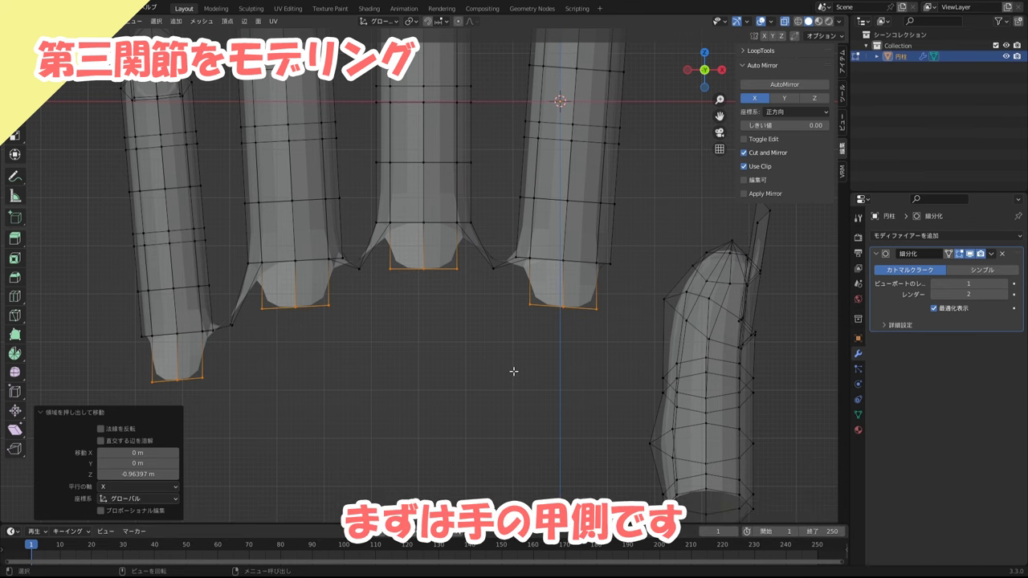
{"action": "middle_click_drag", "start_coordinate": [513, 371], "coordinate": [466, 305]}
- Close the first finger-gap notch with a quad face and two triangles
{"action": "left_click", "coordinate": [451, 287]}
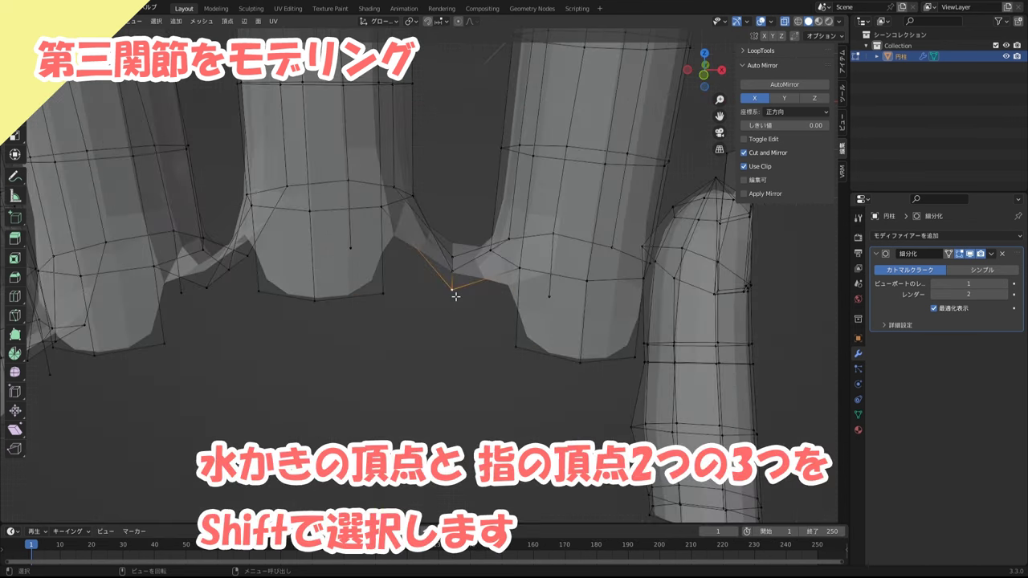
{"action": "left_click", "coordinate": [519, 268], "text": "shift"}
{"action": "left_click", "coordinate": [516, 345], "text": "shift"}
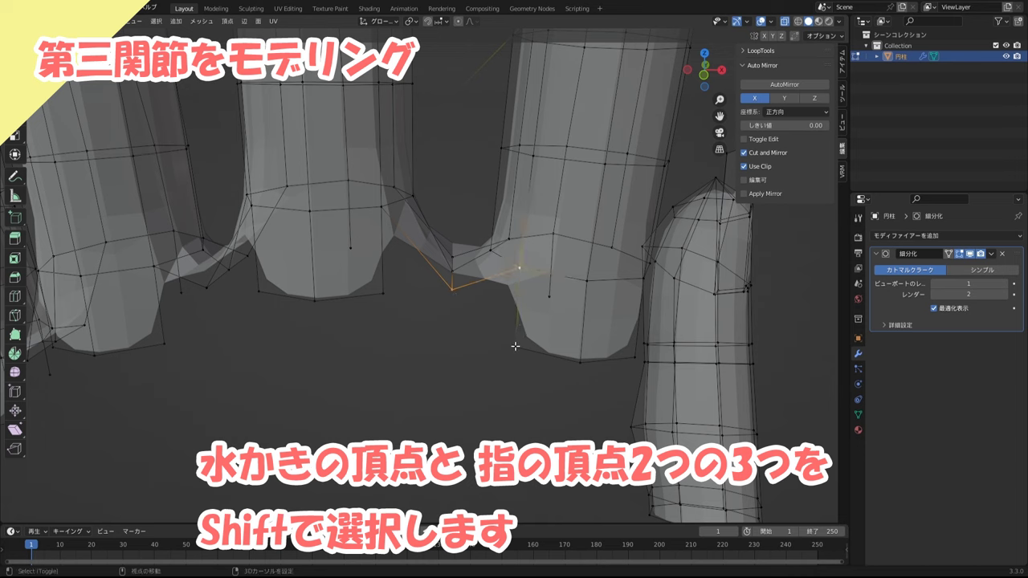
{"action": "left_click", "coordinate": [515, 347], "text": "shift"}
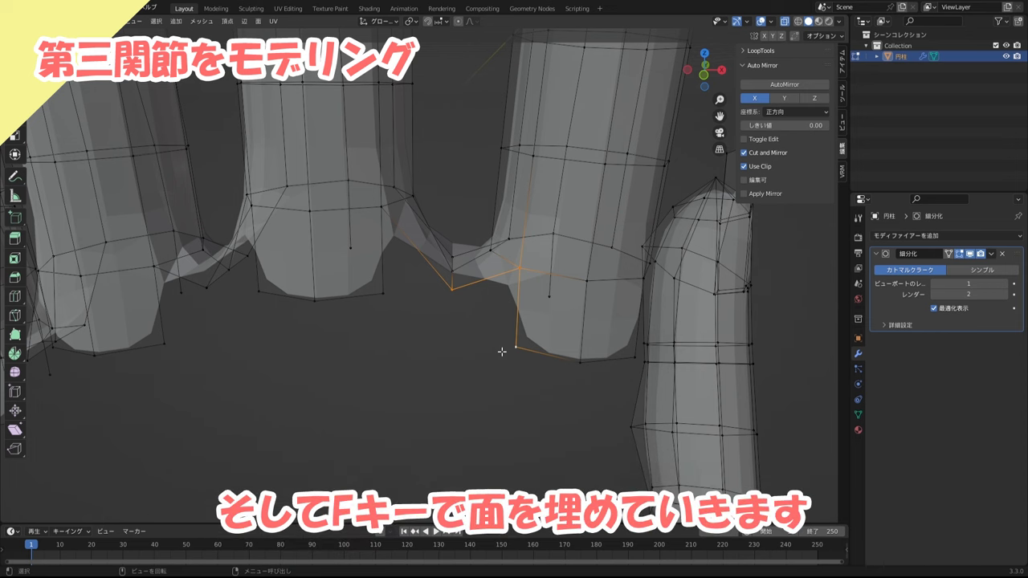
{"action": "key", "text": "f"}
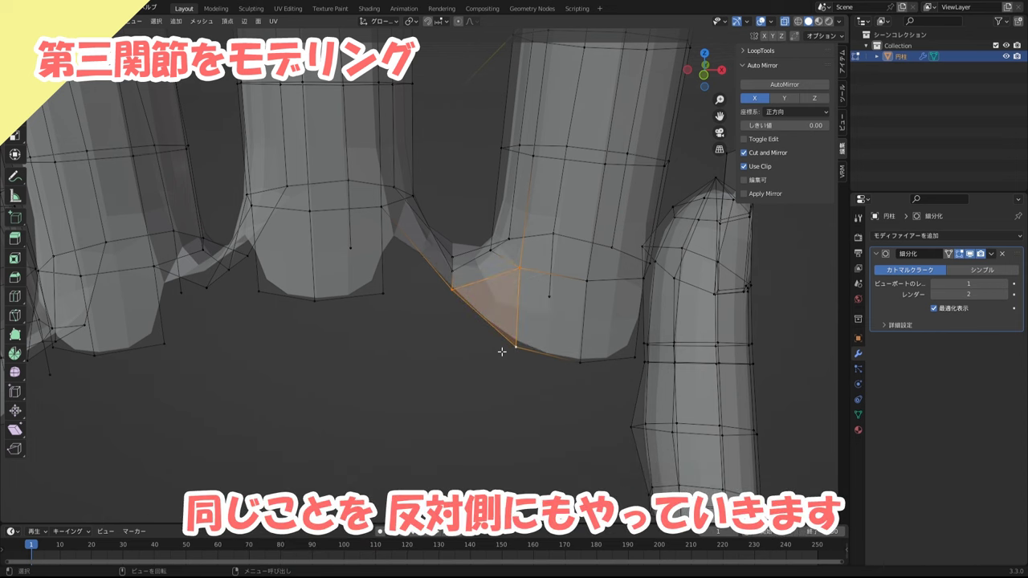
{"action": "left_click", "coordinate": [451, 292]}
{"action": "left_click", "coordinate": [381, 207], "text": "shift"}
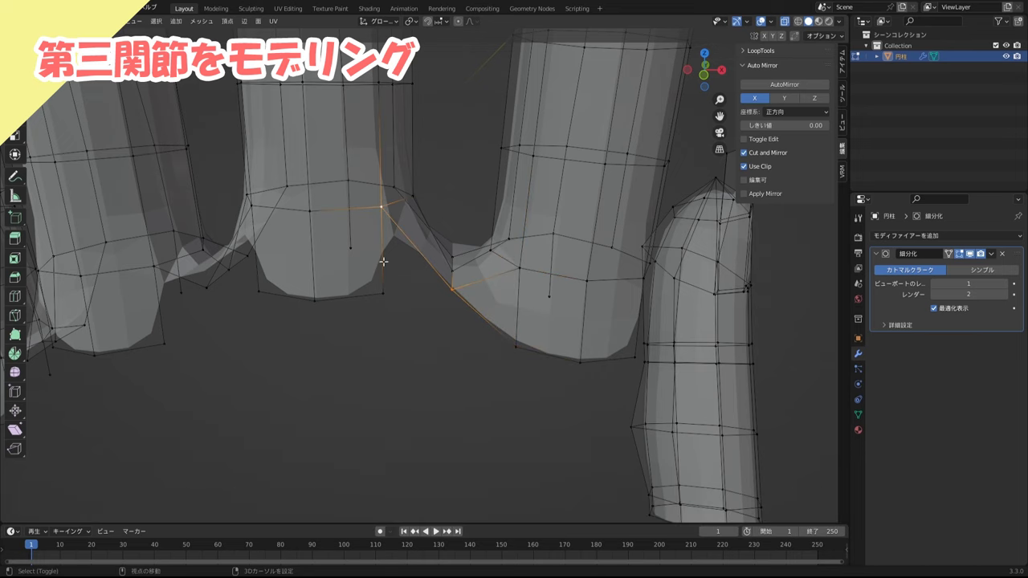
{"action": "left_click", "coordinate": [382, 294], "text": "shift"}
{"action": "key", "text": "f"}
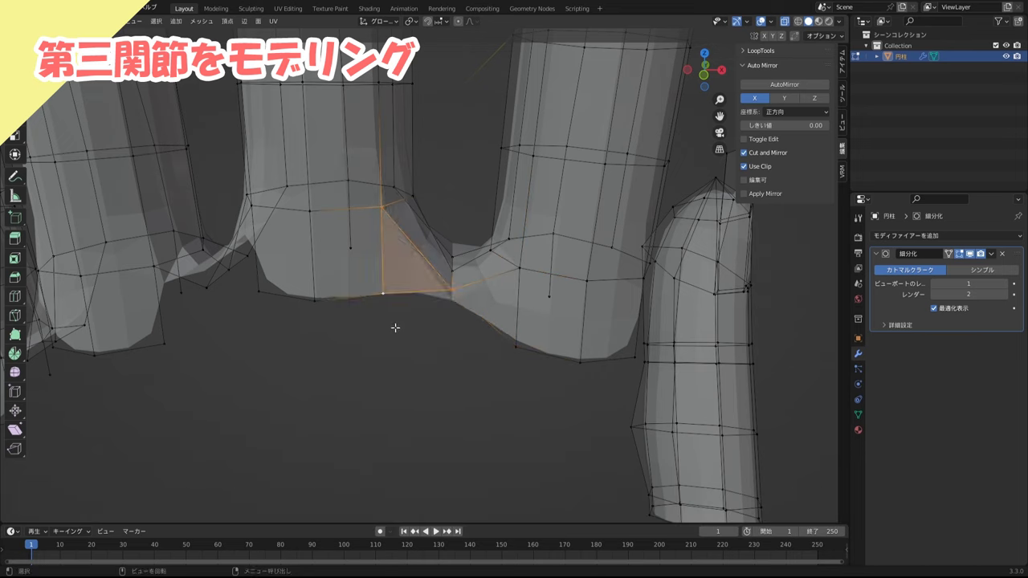
{"action": "left_click", "coordinate": [444, 288]}
{"action": "left_click", "coordinate": [382, 294], "text": "shift"}
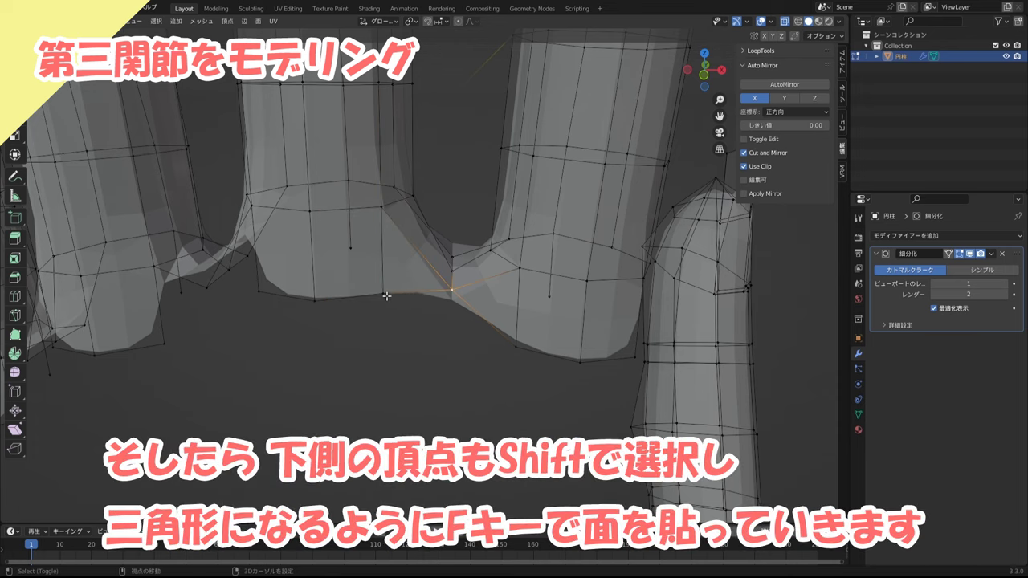
{"action": "left_click", "coordinate": [514, 347], "text": "shift"}
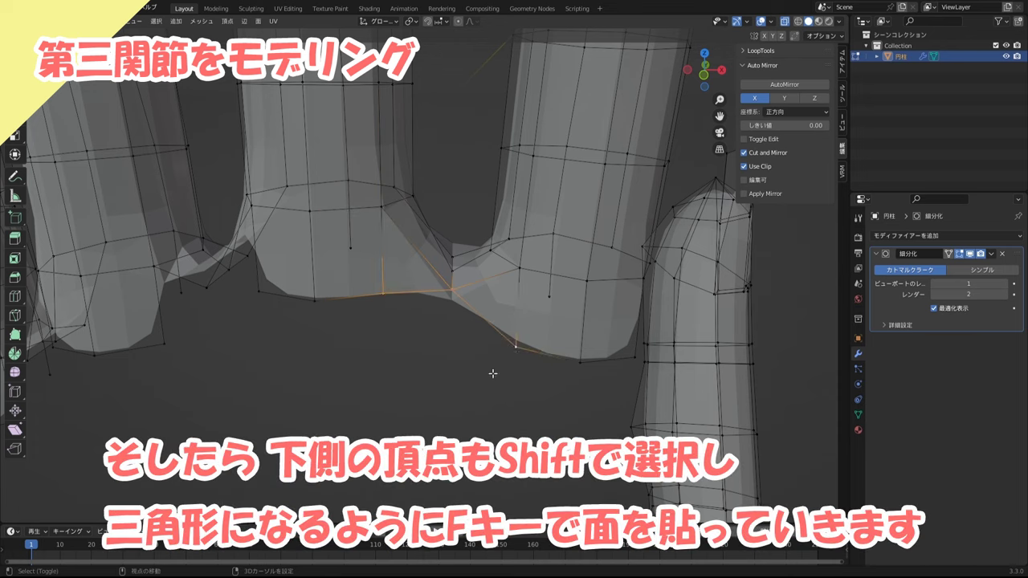
{"action": "key", "text": "f"}
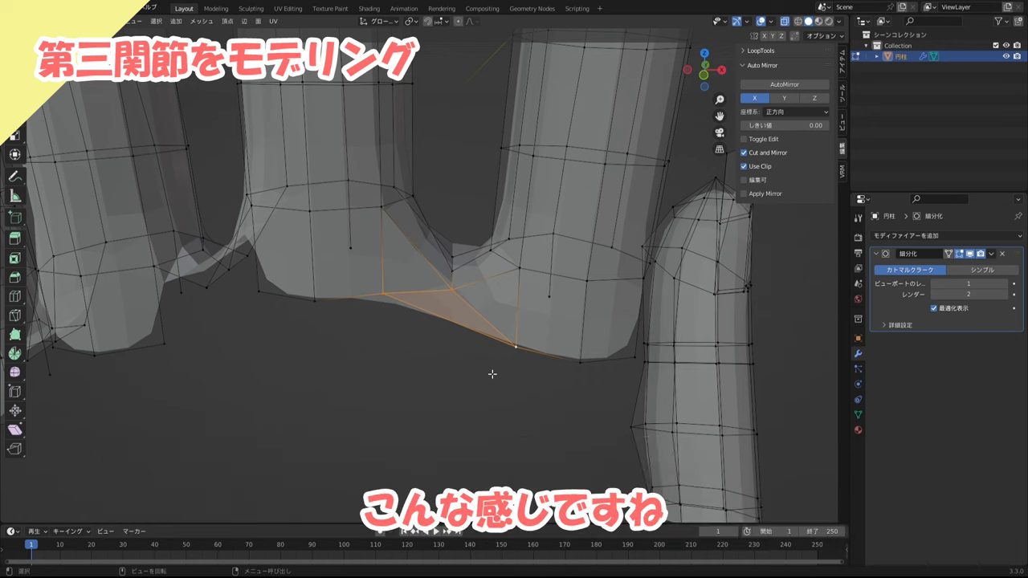
- Fill two triangles around the webbing vertex at the next finger gap
{"action": "middle_click_drag", "start_coordinate": [476, 374], "coordinate": [434, 320], "text": "shift"}
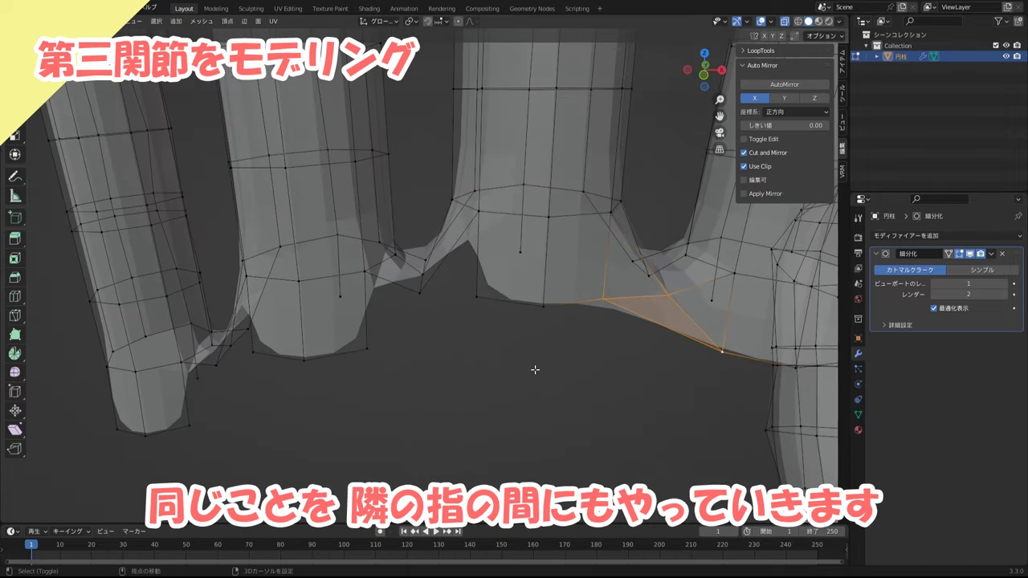
{"action": "left_click", "coordinate": [420, 294]}
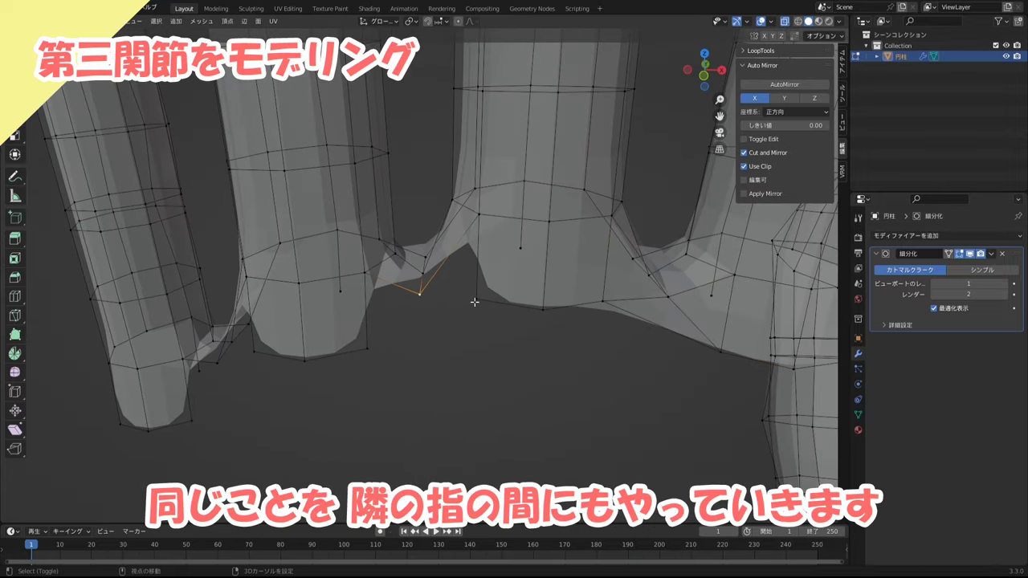
{"action": "left_click", "coordinate": [476, 299], "text": "shift"}
{"action": "left_click", "coordinate": [480, 216], "text": "shift"}
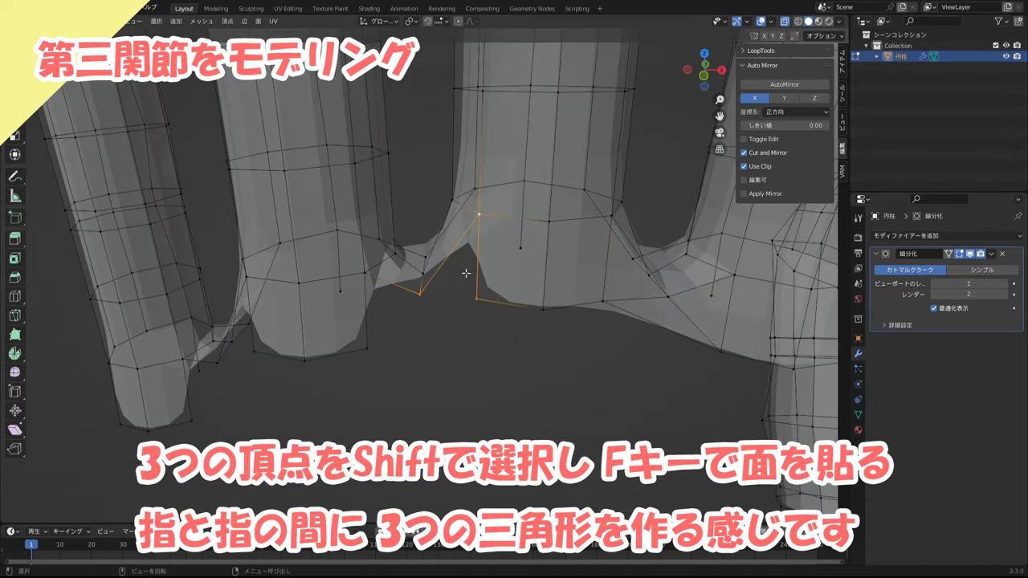
{"action": "key", "text": "f"}
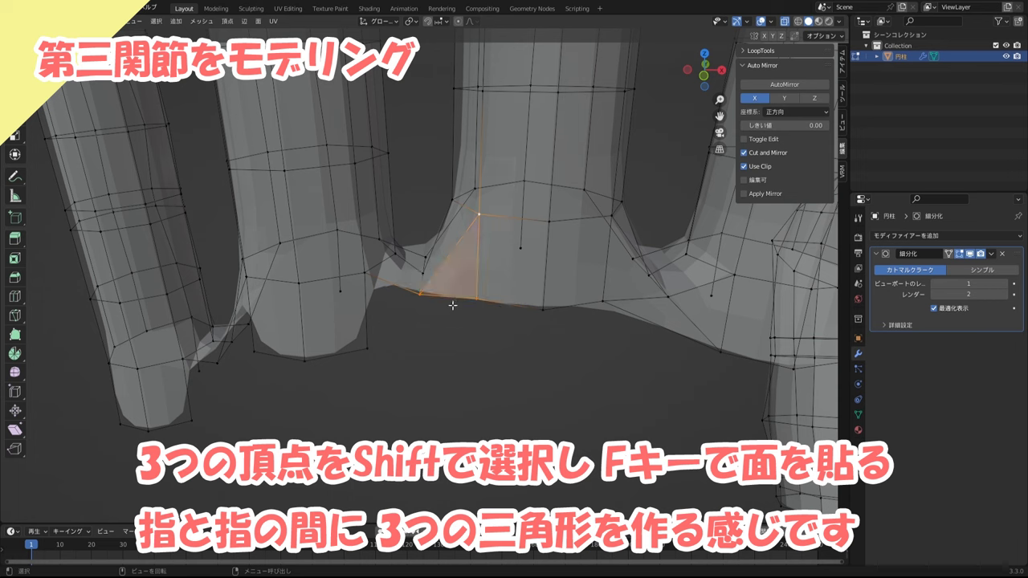
{"action": "left_click", "coordinate": [420, 295]}
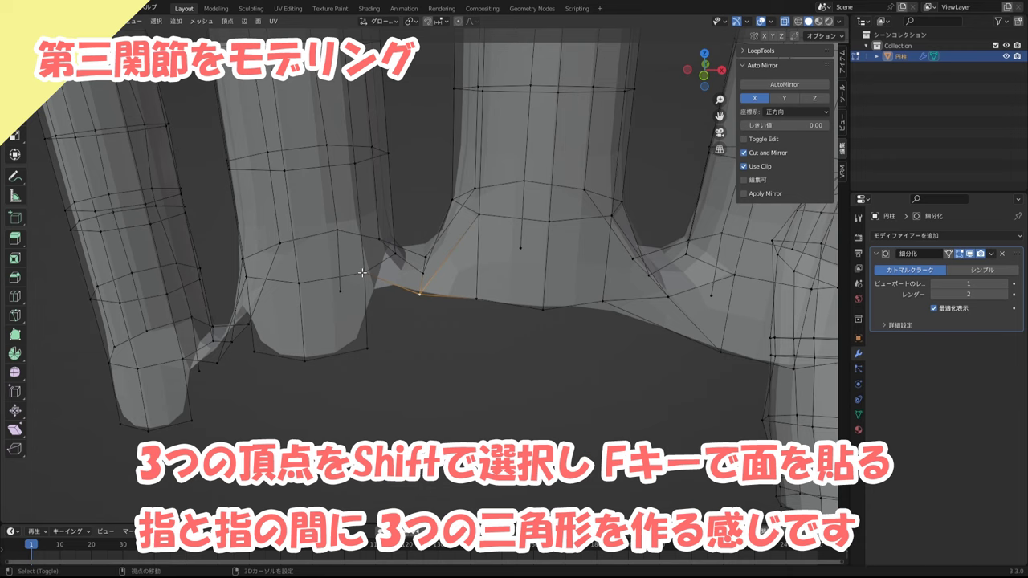
{"action": "left_click", "coordinate": [363, 273], "text": "shift"}
{"action": "left_click", "coordinate": [370, 348], "text": "shift"}
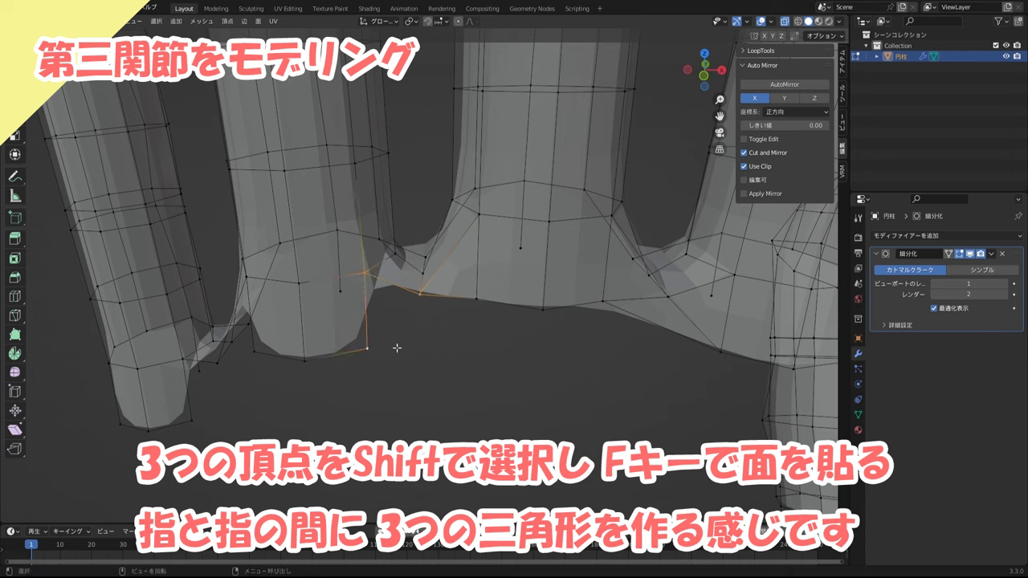
{"action": "key", "text": "f"}
- Fill the remaining bottom face across the second gap and deselect the new faces
{"action": "left_click", "coordinate": [369, 347]}
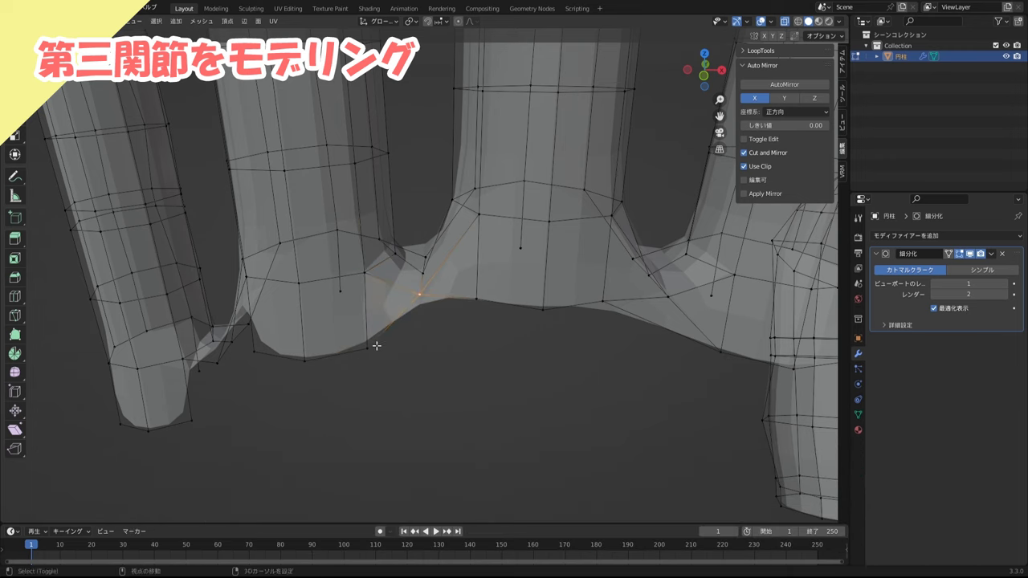
{"action": "left_click", "coordinate": [476, 299], "text": "ctrl"}
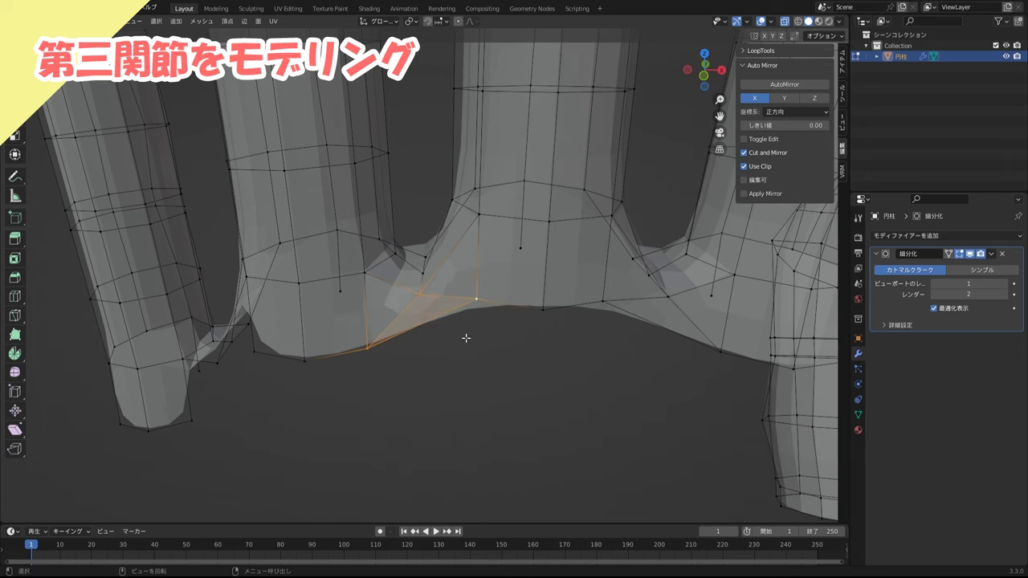
{"action": "middle_click_drag", "start_coordinate": [471, 326], "coordinate": [466, 318]}
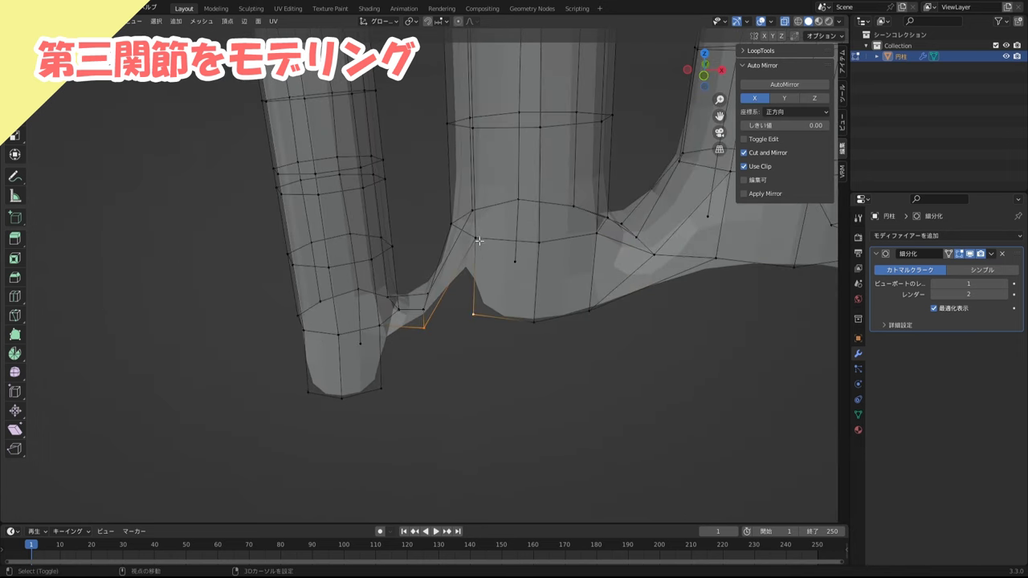
{"action": "key", "text": "f"}
{"action": "left_click", "coordinate": [381, 389], "text": "shift"}
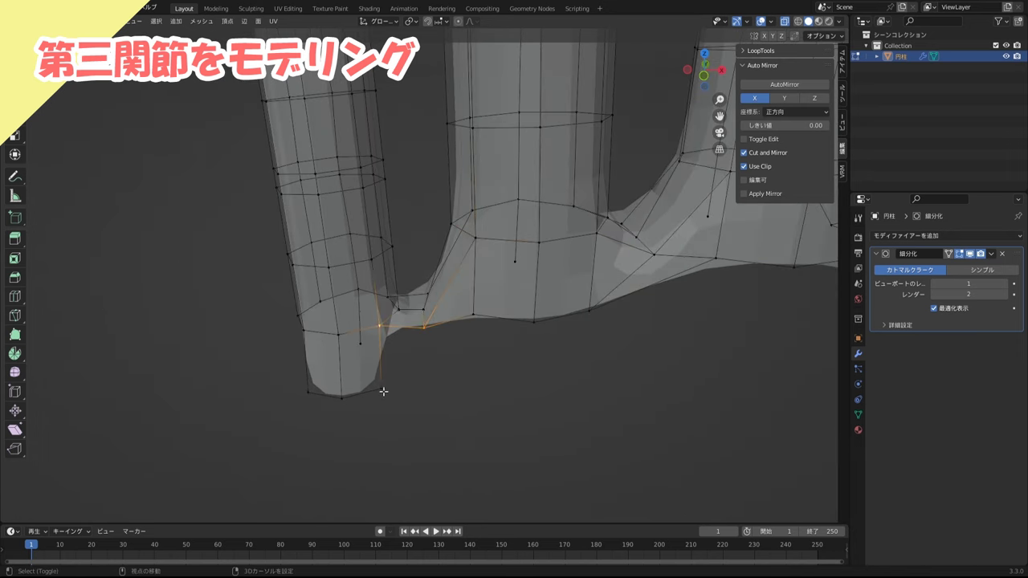
{"action": "key", "text": "f"}
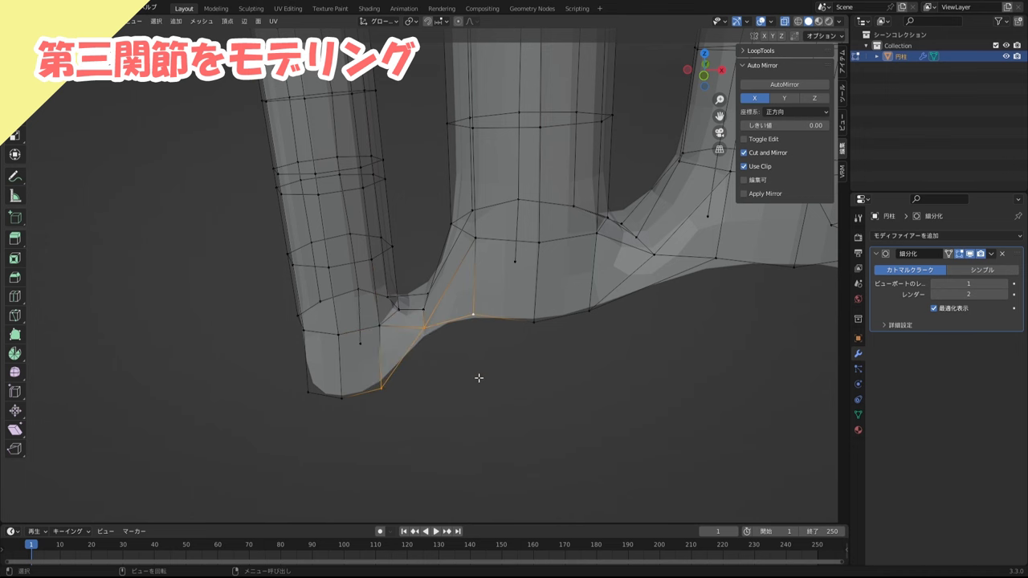
{"action": "left_click", "coordinate": [530, 377]}
{"action": "mouse_move", "coordinate": [537, 374]}
{"action": "middle_mouse_down"}
{"action": "mouse_move", "coordinate": [608, 348]}
{"action": "mouse_move", "coordinate": [536, 375]}
{"action": "mouse_move", "coordinate": [410, 386]}
{"action": "mouse_move", "coordinate": [305, 436]}
{"action": "mouse_move", "coordinate": [448, 327]}
{"action": "mouse_move", "coordinate": [503, 308]}
{"action": "middle_mouse_up"}
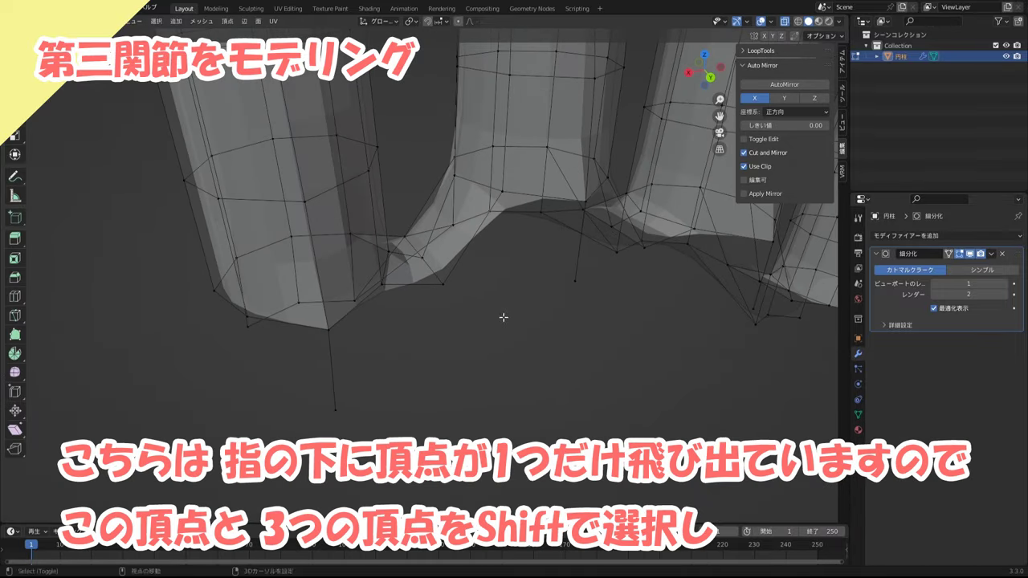
- Fill quad faces in the palm-side notches under the first two fingers
{"action": "middle_click_drag", "start_coordinate": [426, 338], "coordinate": [424, 338]}
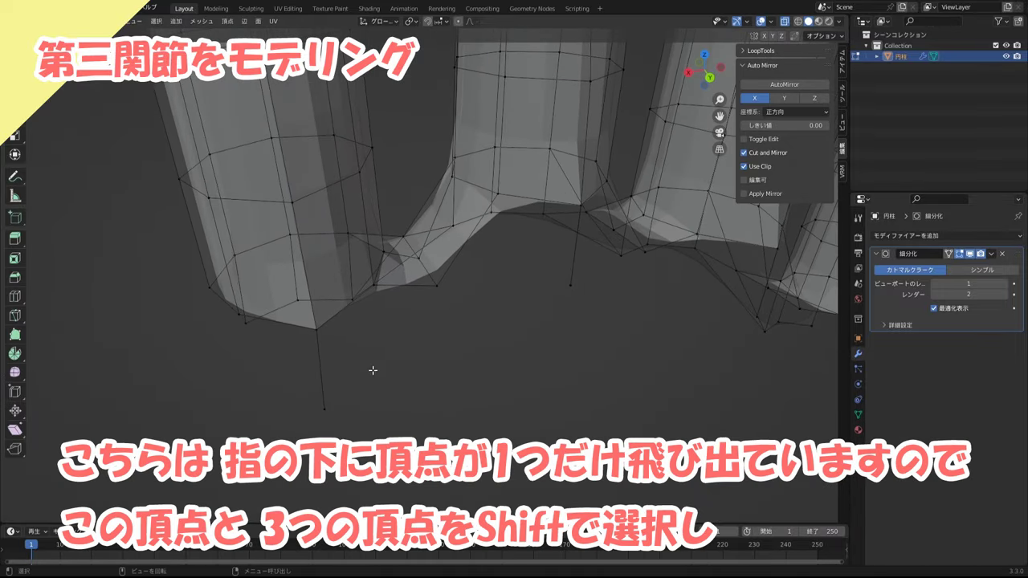
{"action": "left_click", "coordinate": [333, 426]}
{"action": "middle_click_drag", "start_coordinate": [356, 413], "coordinate": [373, 261]}
{"action": "left_click", "coordinate": [374, 258], "text": "shift"}
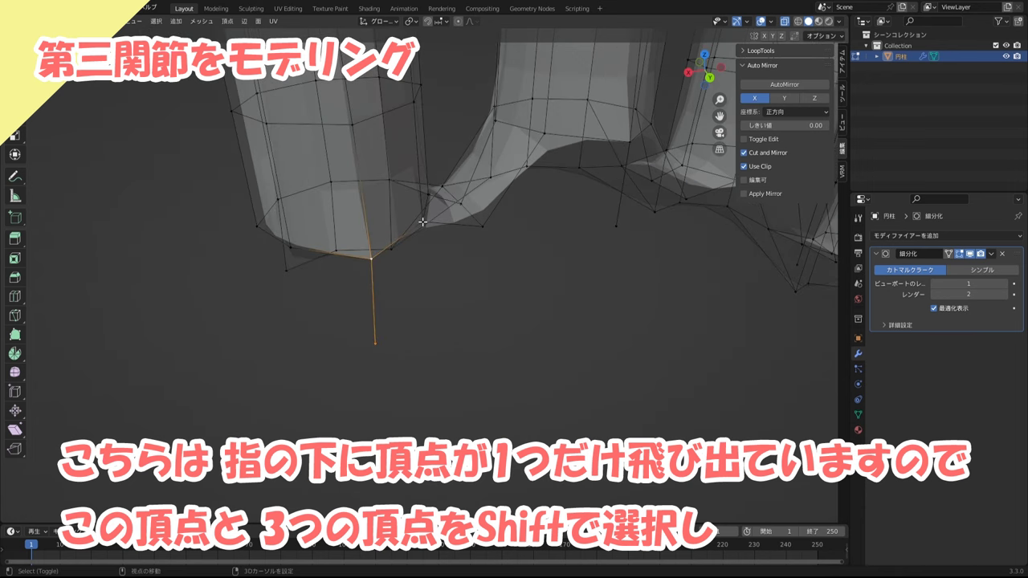
{"action": "left_click", "coordinate": [422, 222], "text": "shift"}
{"action": "left_click", "coordinate": [482, 227], "text": "shift"}
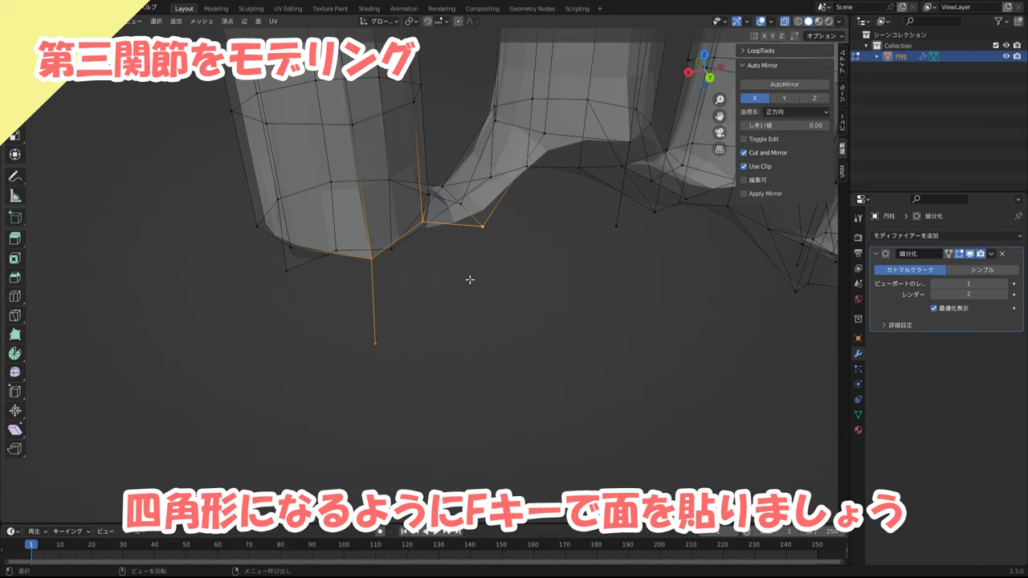
{"action": "key", "text": "f"}
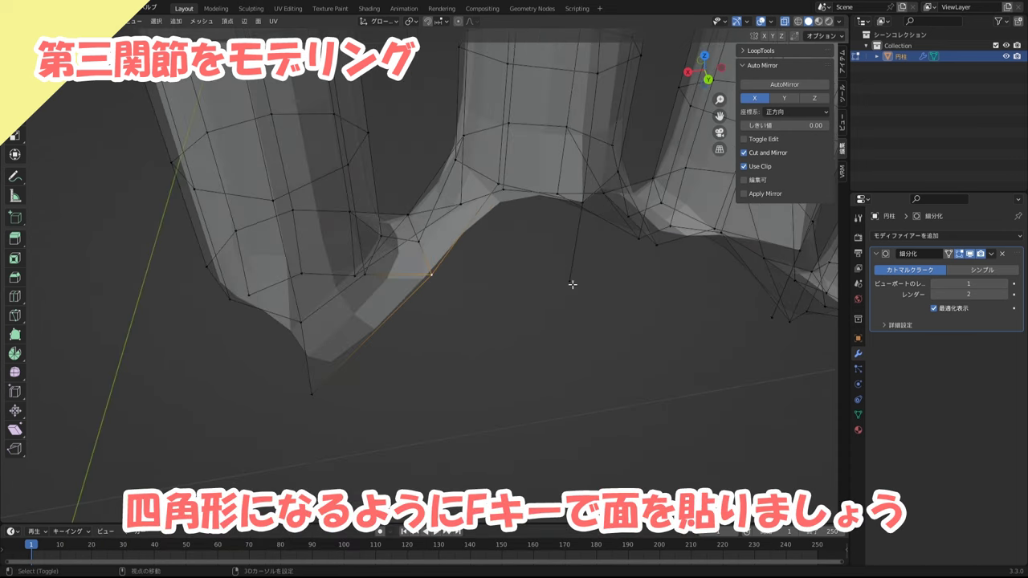
{"action": "left_click", "coordinate": [569, 280], "text": "shift"}
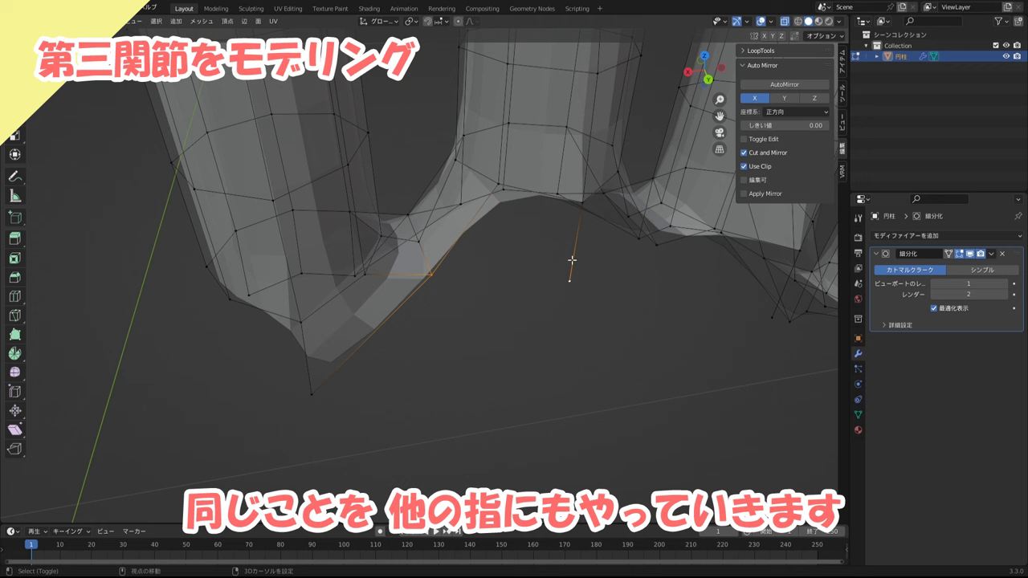
{"action": "left_click", "coordinate": [586, 202], "text": "shift"}
{"action": "left_click", "coordinate": [500, 185], "text": "shift"}
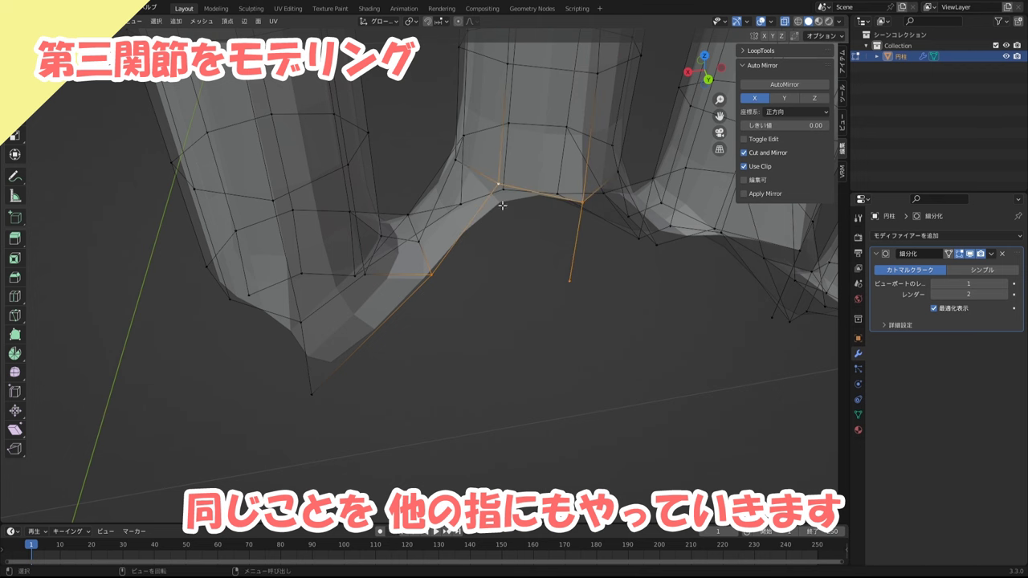
{"action": "key", "text": "f"}
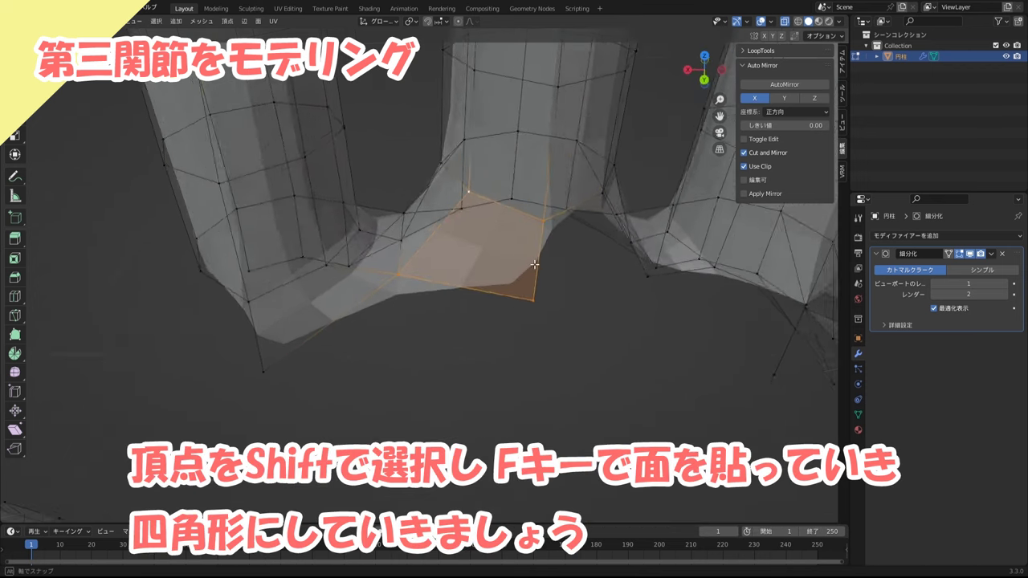
- Fill two more quad faces under the next fingers
{"action": "middle_click_drag", "start_coordinate": [554, 264], "coordinate": [517, 268]}
{"action": "left_click", "coordinate": [483, 263], "text": "shift"}
{"action": "left_click", "coordinate": [487, 241], "text": "shift"}
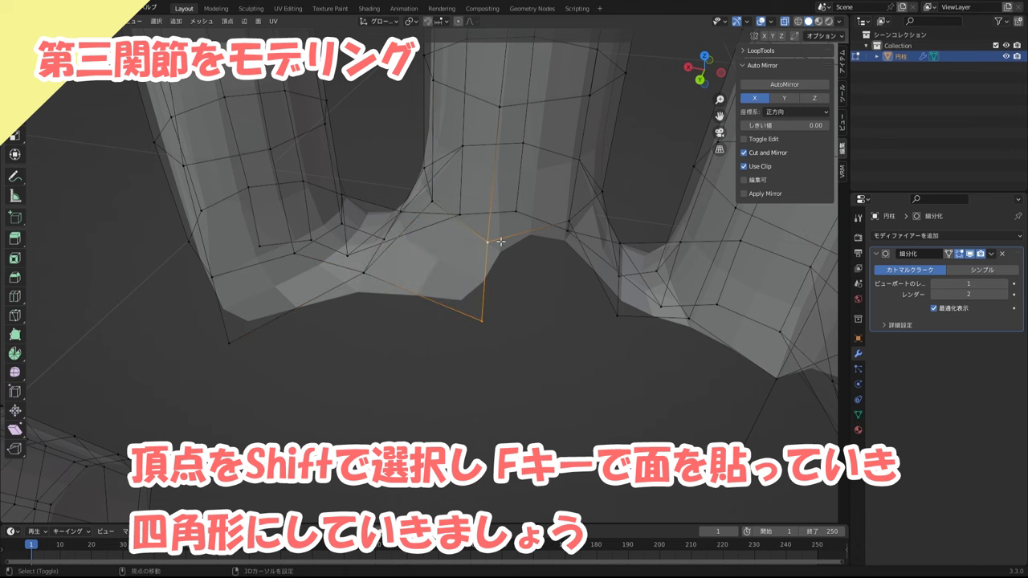
{"action": "left_click", "coordinate": [569, 221], "text": "shift"}
{"action": "left_click", "coordinate": [617, 316], "text": "shift"}
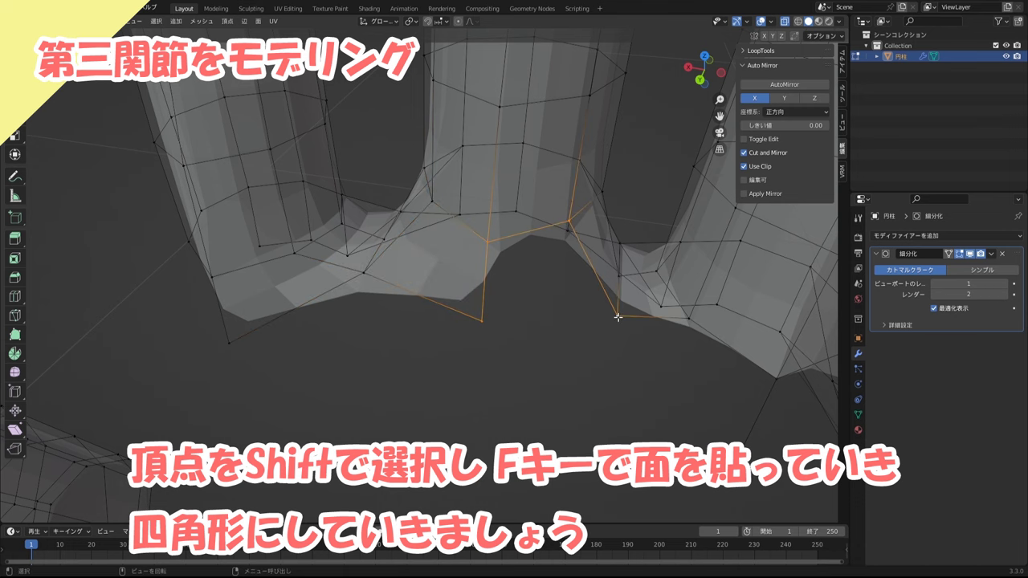
{"action": "key", "text": "f"}
{"action": "mouse_move", "coordinate": [618, 316]}
{"action": "middle_mouse_down"}
{"action": "mouse_move", "coordinate": [608, 276]}
{"action": "mouse_move", "coordinate": [468, 266]}
{"action": "mouse_move", "coordinate": [496, 268]}
{"action": "middle_mouse_up"}
{"action": "left_click", "coordinate": [496, 267], "text": "shift"}
{"action": "left_click", "coordinate": [543, 392], "text": "shift"}
{"action": "left_click", "coordinate": [409, 352], "text": "shift"}
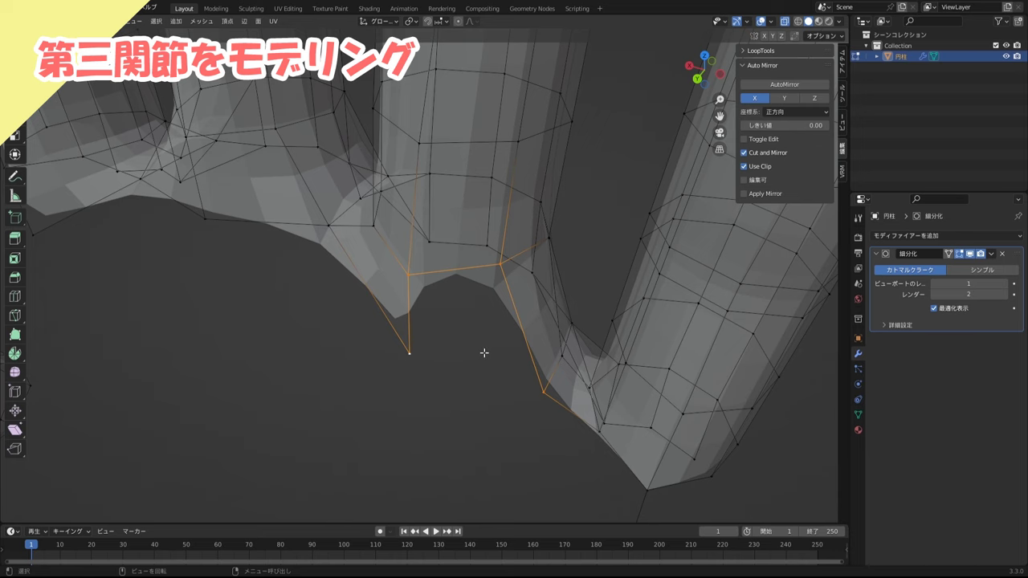
{"action": "key", "text": "f"}
- Fill the quad face under the last finger
{"action": "mouse_move", "coordinate": [484, 352]}
{"action": "middle_mouse_down"}
{"action": "mouse_move", "coordinate": [541, 351]}
{"action": "mouse_move", "coordinate": [563, 386]}
{"action": "middle_mouse_up"}
{"action": "left_click", "coordinate": [574, 424]}
{"action": "middle_click_drag", "start_coordinate": [574, 424], "coordinate": [564, 389]}
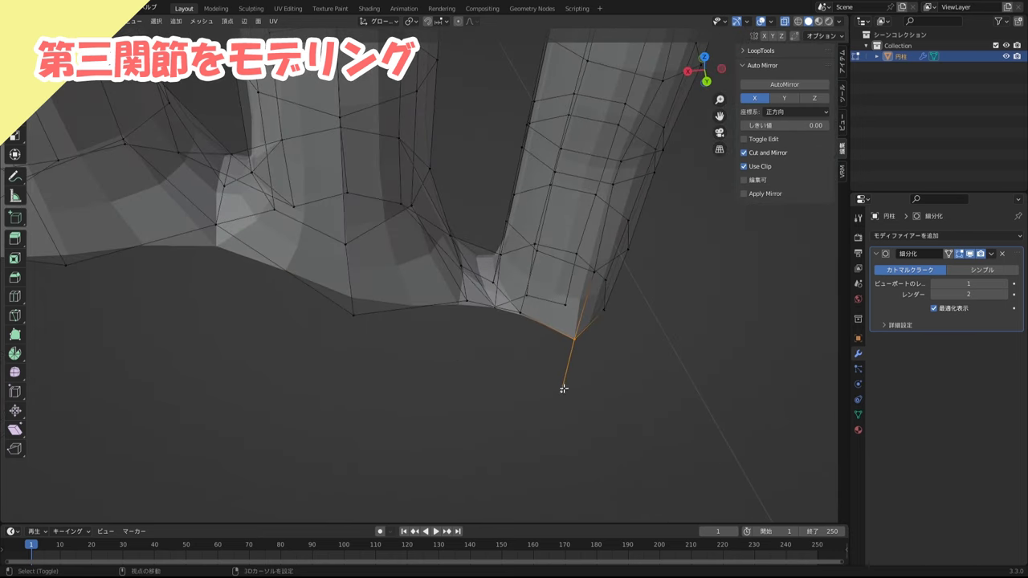
{"action": "left_click", "coordinate": [521, 313], "text": "shift"}
{"action": "left_click", "coordinate": [465, 303], "text": "shift"}
{"action": "key", "text": "f"}
- Close the two remaining gaps on the palm underside with triangular faces, then deselect all
{"action": "mouse_move", "coordinate": [481, 340]}
{"action": "middle_mouse_down"}
{"action": "mouse_move", "coordinate": [396, 290]}
{"action": "mouse_move", "coordinate": [523, 338]}
{"action": "mouse_move", "coordinate": [416, 312]}
{"action": "mouse_move", "coordinate": [494, 318]}
{"action": "middle_mouse_up"}
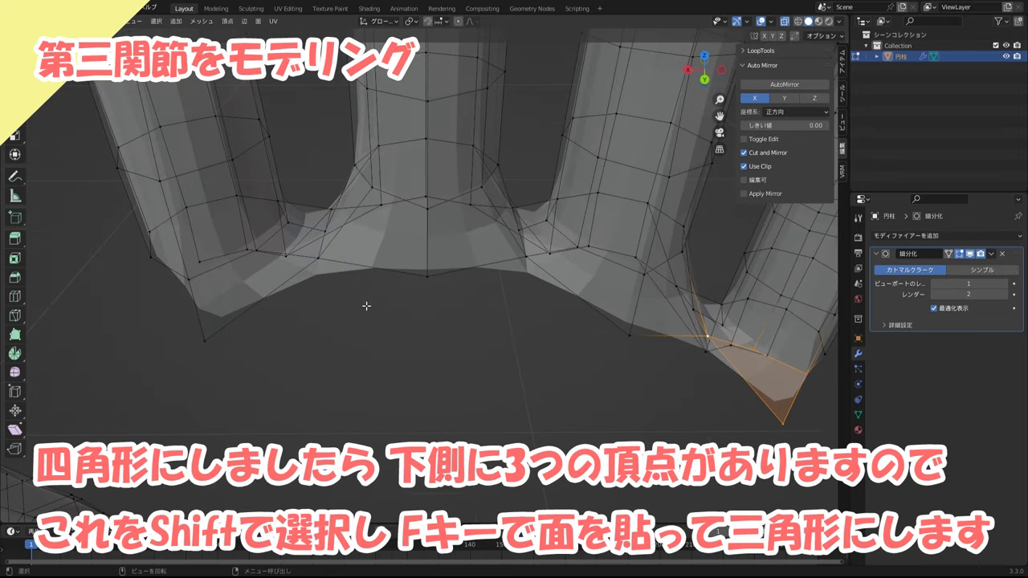
{"action": "middle_click_drag", "start_coordinate": [367, 306], "coordinate": [448, 321], "text": "shift"}
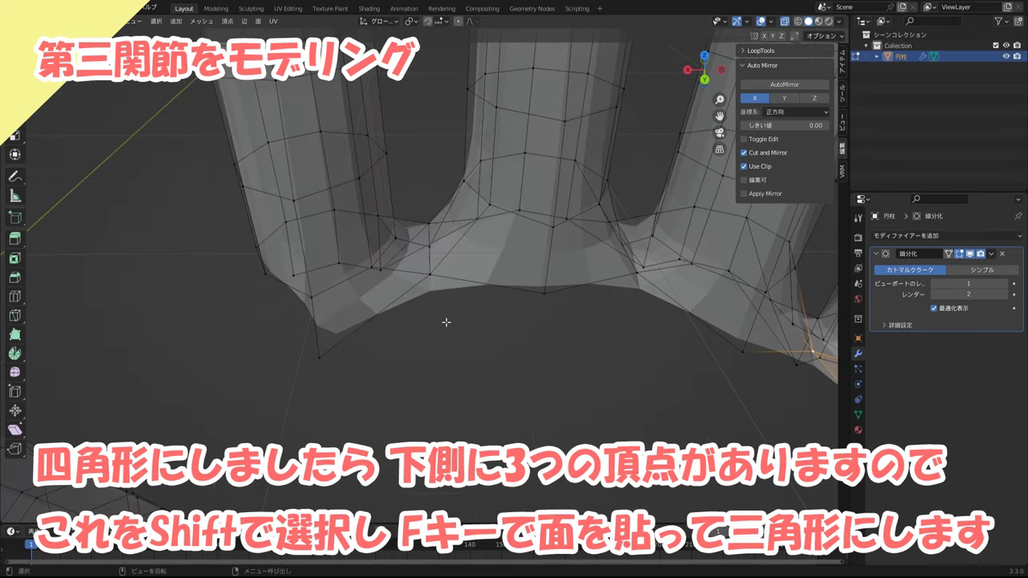
{"action": "left_click", "coordinate": [432, 274], "text": "shift"}
{"action": "left_click", "coordinate": [321, 354], "text": "shift"}
{"action": "left_click", "coordinate": [545, 295], "text": "shift"}
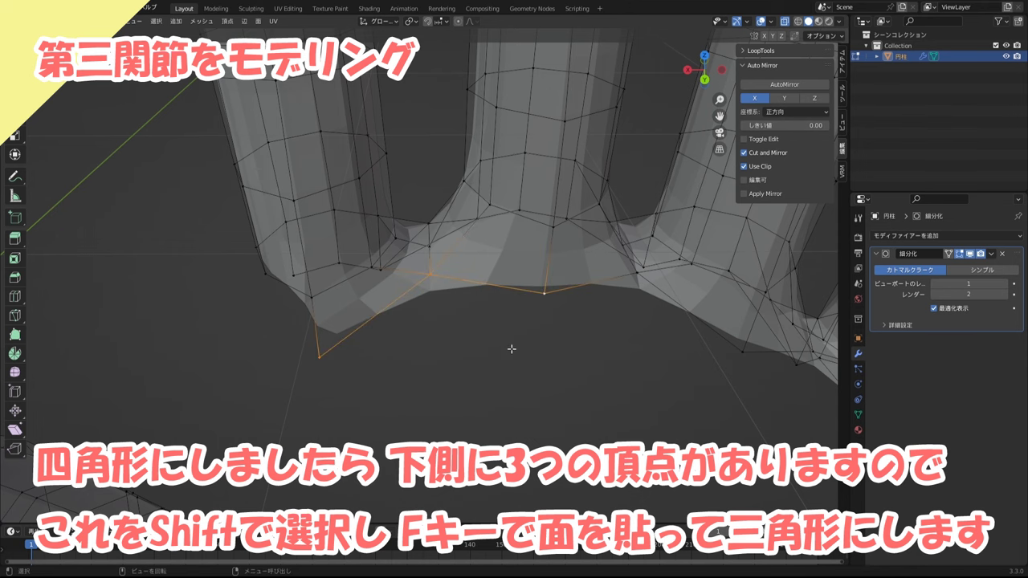
{"action": "key", "text": "f"}
{"action": "mouse_move", "coordinate": [509, 348]}
{"action": "middle_mouse_down"}
{"action": "mouse_move", "coordinate": [482, 305]}
{"action": "mouse_move", "coordinate": [432, 297]}
{"action": "middle_mouse_up"}
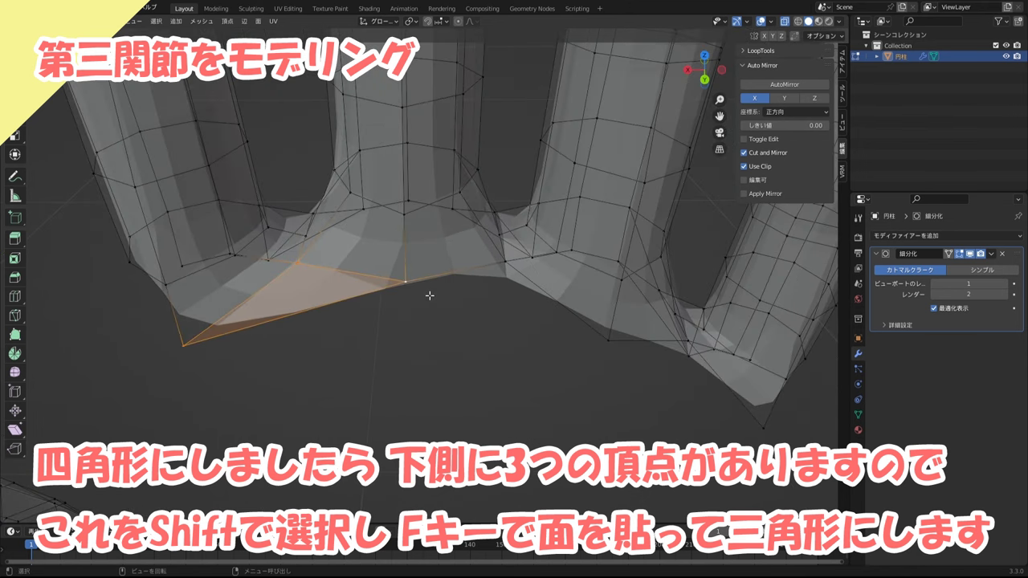
{"action": "left_click", "coordinate": [406, 281]}
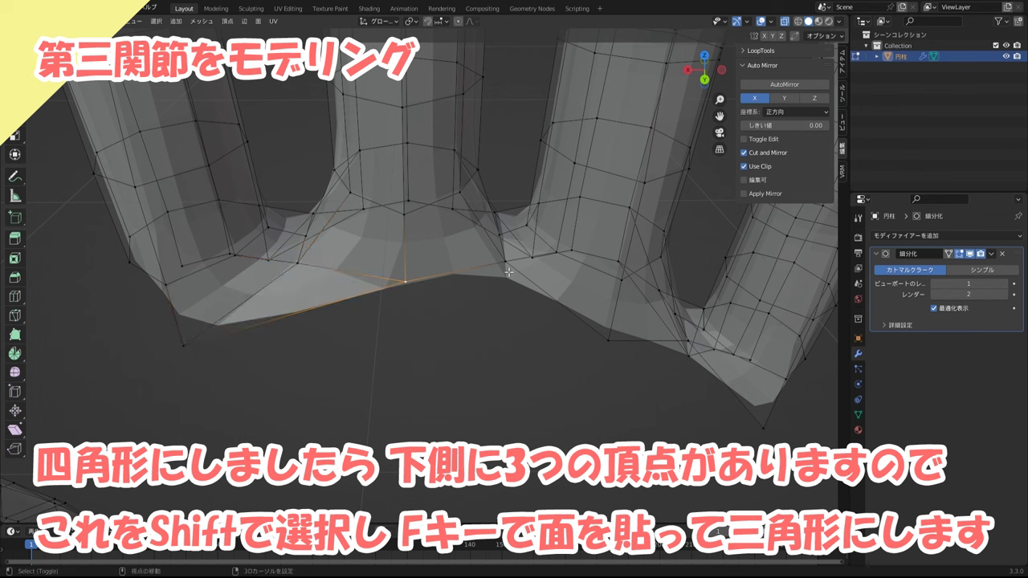
{"action": "left_click", "coordinate": [506, 261], "text": "shift"}
{"action": "left_click", "coordinate": [608, 340], "text": "shift"}
{"action": "key", "text": "f"}
{"action": "middle_click_drag", "start_coordinate": [599, 342], "coordinate": [443, 290]}
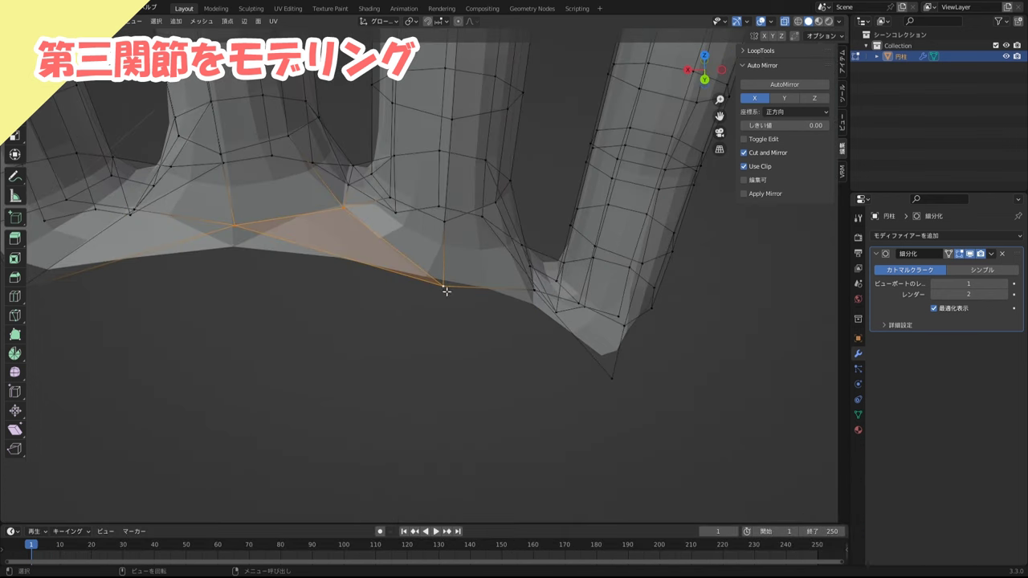
{"action": "mouse_move", "coordinate": [606, 379]}
{"action": "middle_mouse_down"}
{"action": "mouse_move", "coordinate": [471, 344]}
{"action": "mouse_move", "coordinate": [380, 347]}
{"action": "middle_mouse_up"}
{"action": "left_click", "coordinate": [471, 345]}
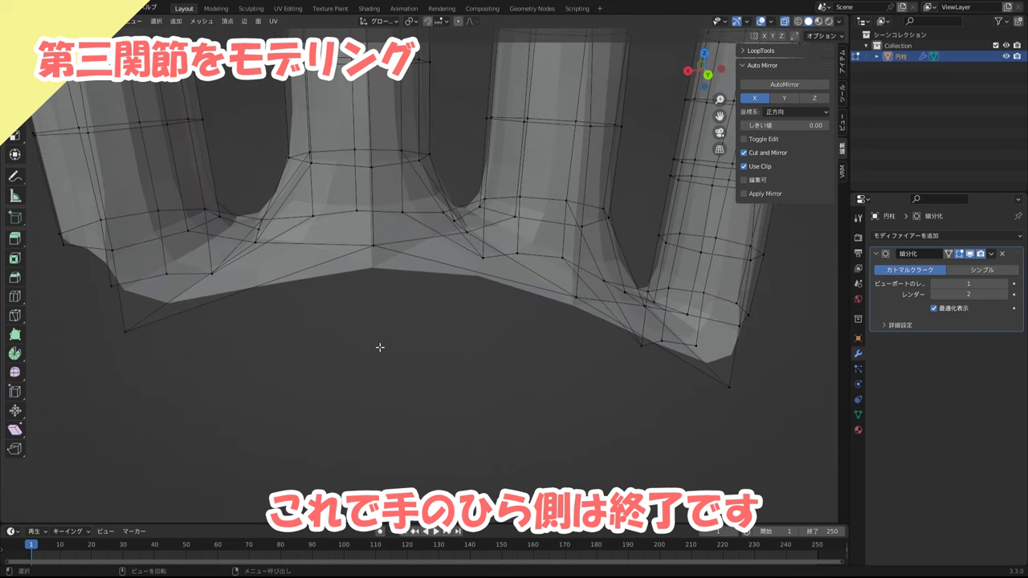
- Extrude two bottom vertices on the outer finger side straight down along Z
{"action": "mouse_move", "coordinate": [380, 347]}
{"action": "middle_mouse_down"}
{"action": "mouse_move", "coordinate": [342, 340]}
{"action": "mouse_move", "coordinate": [469, 335]}
{"action": "mouse_move", "coordinate": [613, 353]}
{"action": "mouse_move", "coordinate": [555, 349]}
{"action": "middle_mouse_up"}
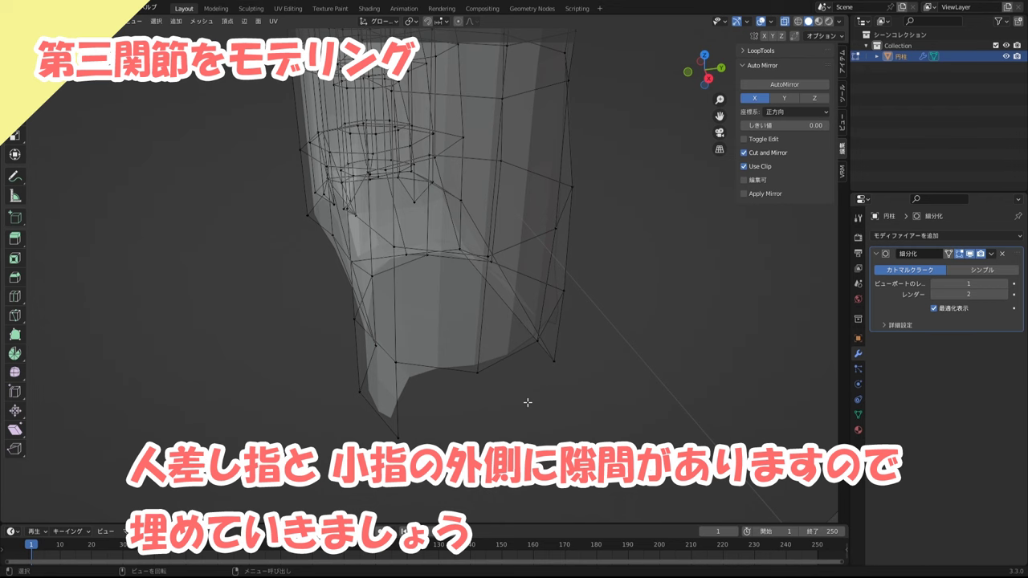
{"action": "mouse_move", "coordinate": [532, 340]}
{"action": "middle_mouse_down"}
{"action": "mouse_move", "coordinate": [507, 369]}
{"action": "mouse_move", "coordinate": [488, 306]}
{"action": "middle_mouse_up"}
{"action": "left_click", "coordinate": [489, 302], "text": "shift"}
{"action": "left_click", "coordinate": [415, 328], "text": "shift"}
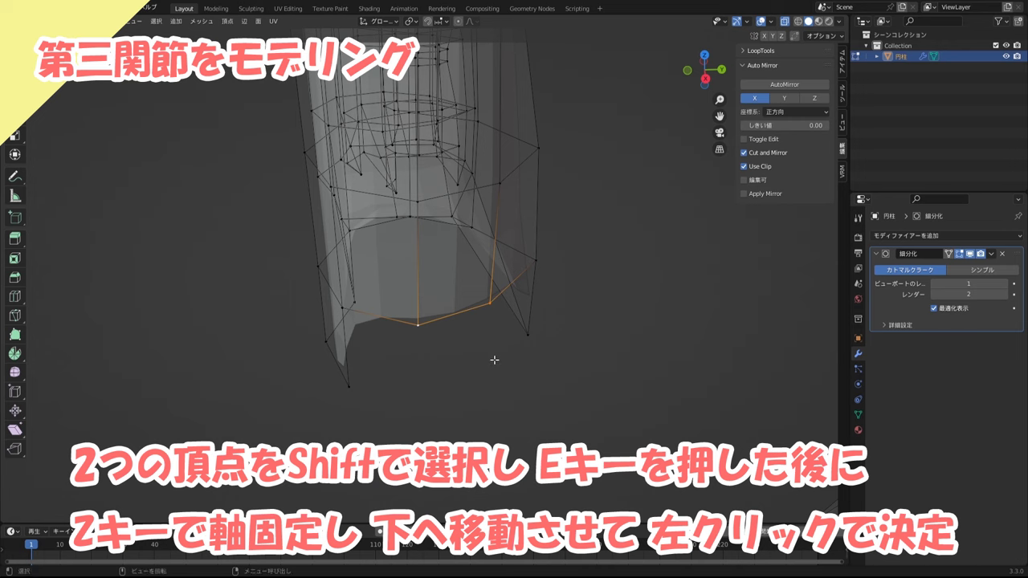
{"action": "key", "text": "e"}
{"action": "key", "text": "z"}
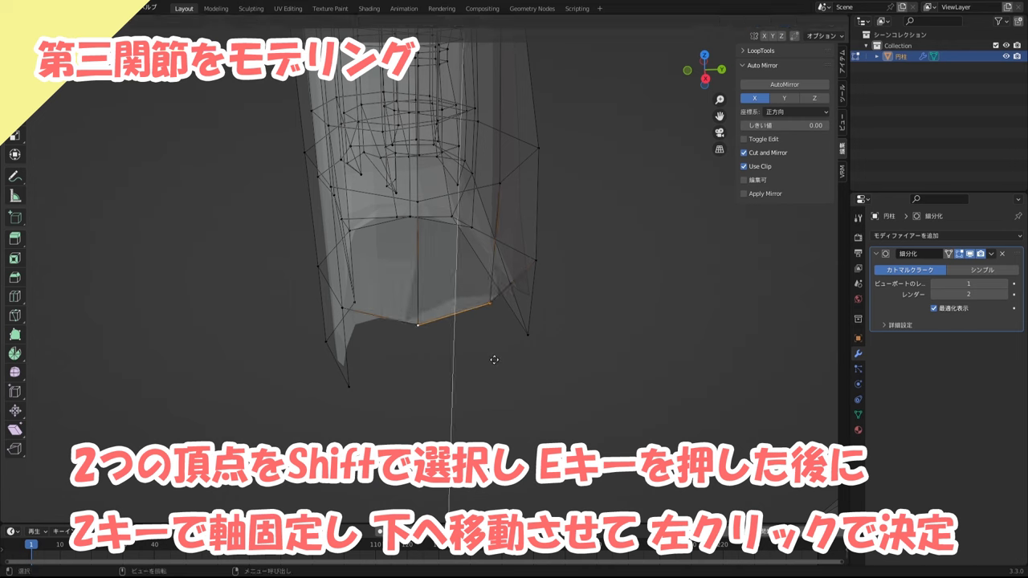
{"action": "left_click", "coordinate": [487, 433]}
- Fill the gaps on the left and right of the extrusion with new faces
{"action": "middle_click_drag", "start_coordinate": [464, 396], "coordinate": [379, 290]}
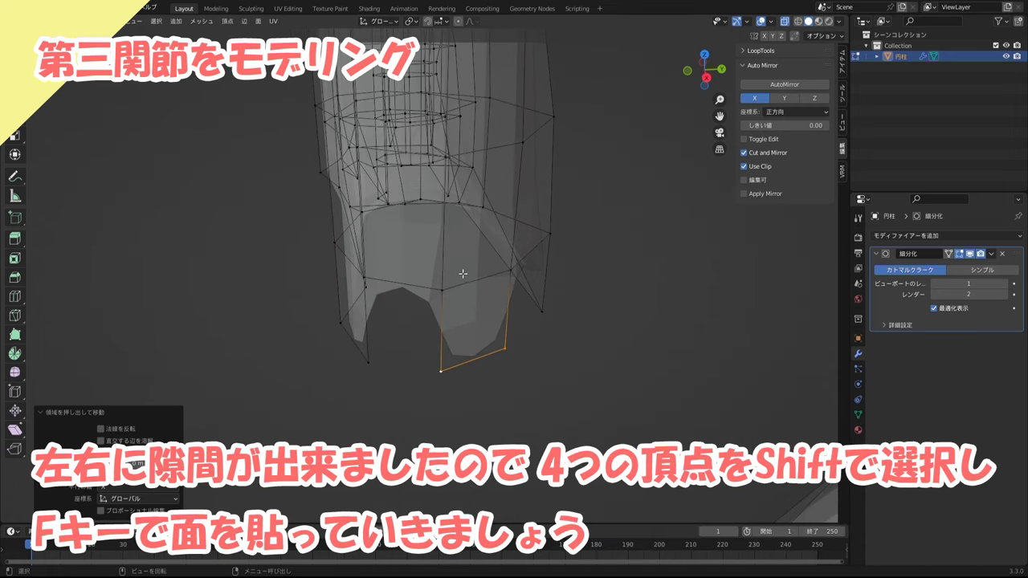
{"action": "left_click", "coordinate": [442, 289], "text": "shift"}
{"action": "left_click", "coordinate": [367, 361], "text": "shift"}
{"action": "left_click", "coordinate": [365, 279], "text": "shift"}
{"action": "mouse_move", "coordinate": [367, 337]}
{"action": "middle_mouse_down"}
{"action": "mouse_move", "coordinate": [417, 317]}
{"action": "mouse_move", "coordinate": [429, 381]}
{"action": "middle_mouse_up"}
{"action": "key", "text": "f"}
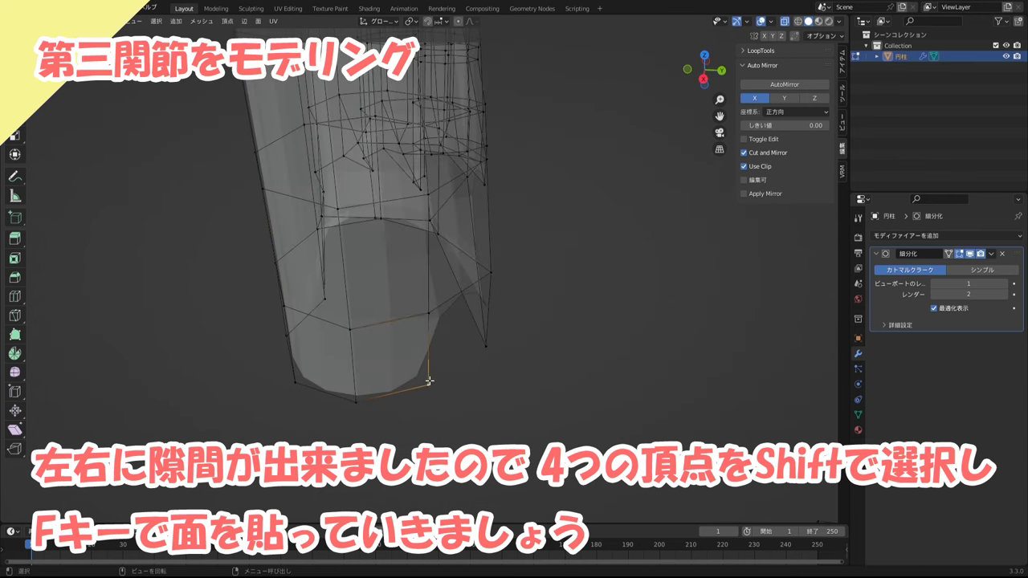
{"action": "left_click", "coordinate": [491, 273], "text": "shift"}
{"action": "left_click", "coordinate": [486, 347], "text": "shift"}
{"action": "key", "text": "f"}
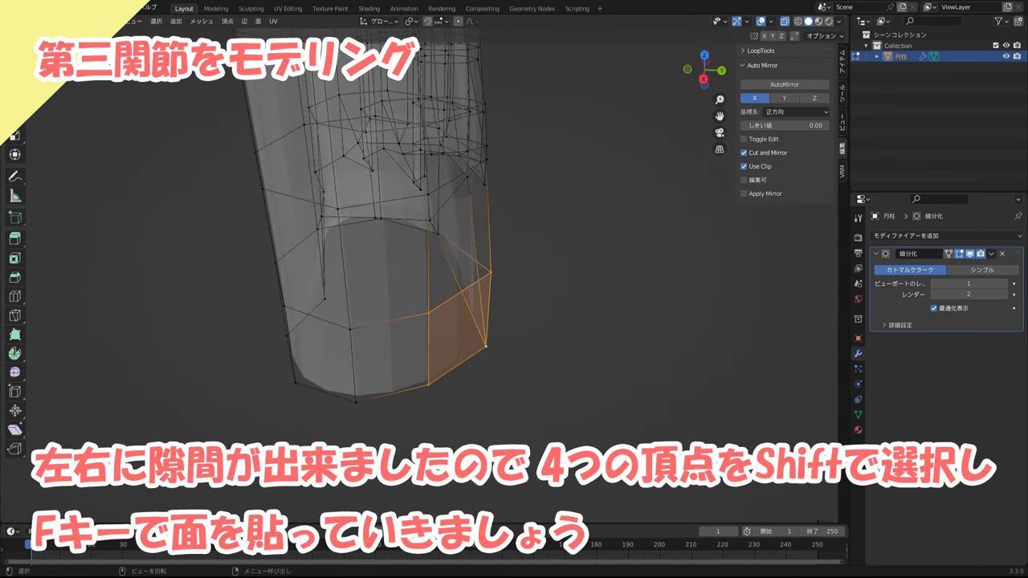
- Extrude the opposite side's bottom edge downward and select the vertices around the new gap
{"action": "mouse_move", "coordinate": [586, 277]}
{"action": "middle_mouse_down"}
{"action": "mouse_move", "coordinate": [420, 264]}
{"action": "mouse_move", "coordinate": [543, 222]}
{"action": "middle_mouse_up"}
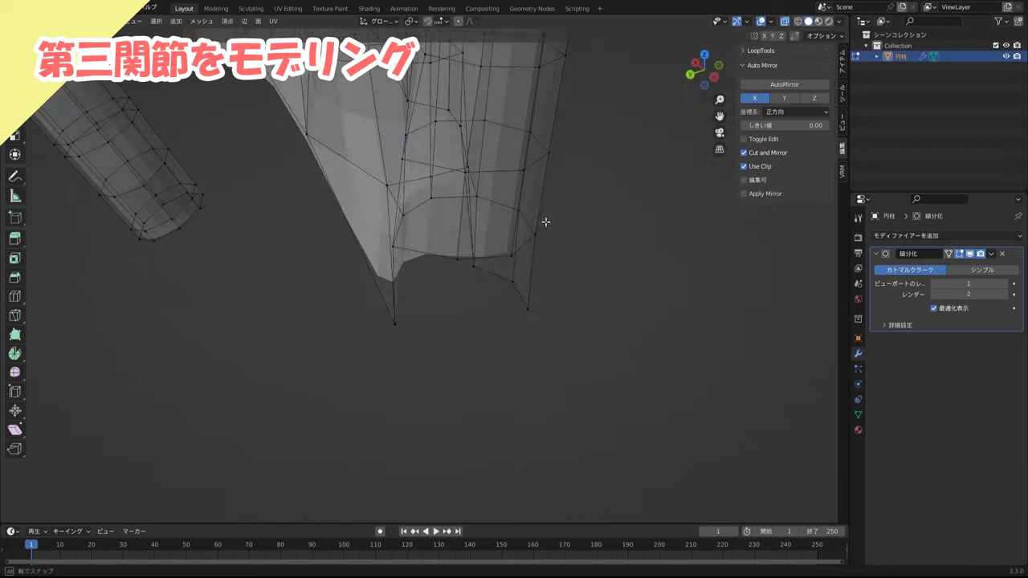
{"action": "left_click", "coordinate": [497, 255], "text": "shift"}
{"action": "key", "text": "e"}
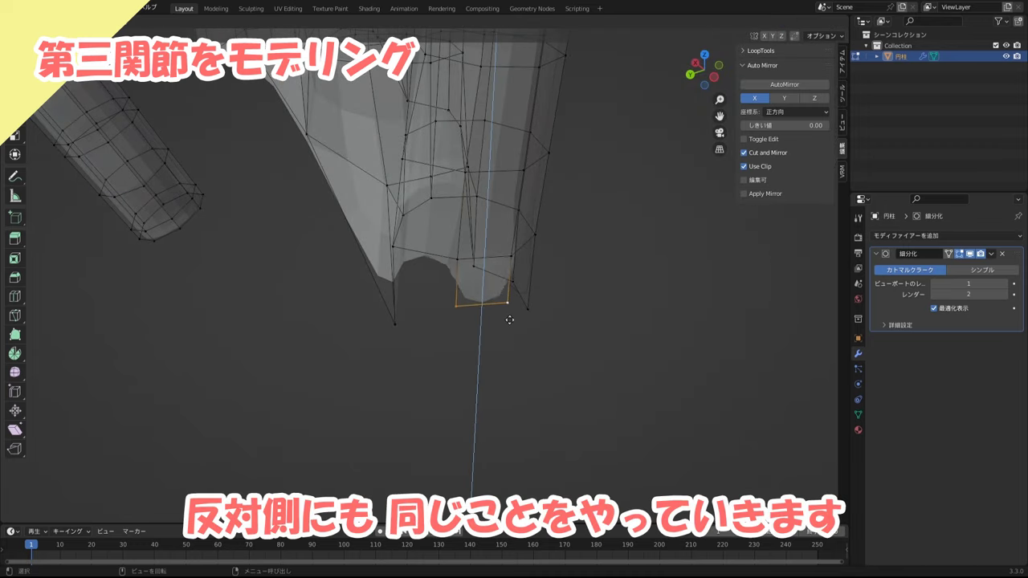
{"action": "left_click", "coordinate": [508, 348]}
{"action": "left_click", "coordinate": [457, 258]}
{"action": "left_click", "coordinate": [392, 245], "text": "shift"}
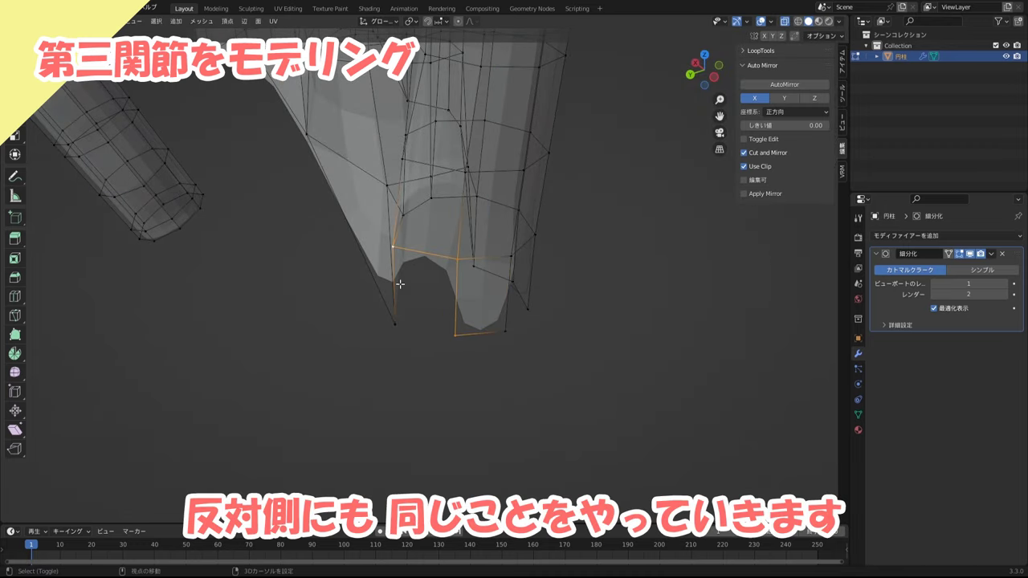
{"action": "left_click", "coordinate": [394, 324], "text": "shift"}
{"action": "middle_click_drag", "start_coordinate": [477, 314], "coordinate": [443, 314]}
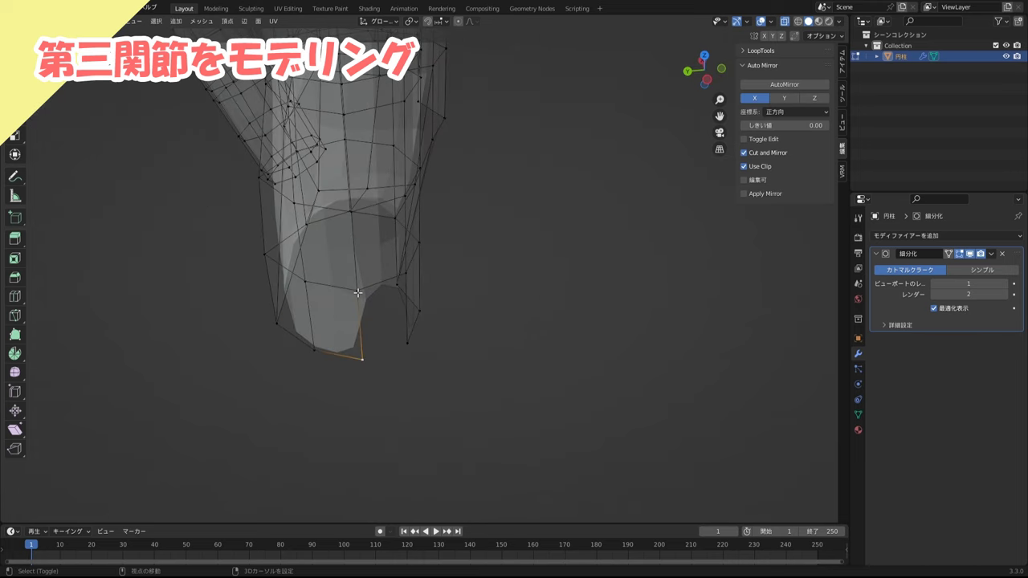
{"action": "left_click", "coordinate": [410, 342], "text": "shift"}
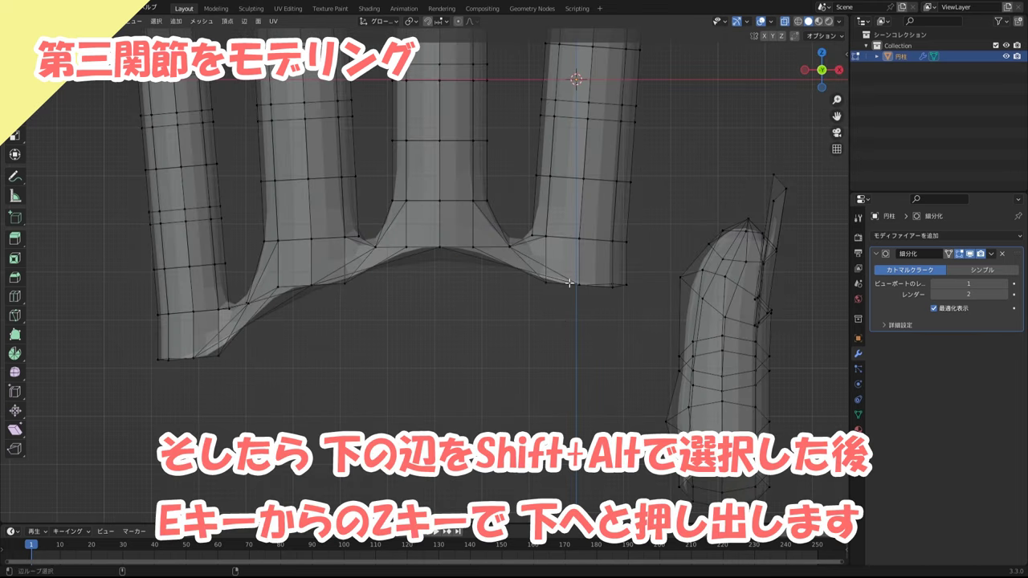
- Extrude the palm's bottom edge loop straight down along Z into a new band
{"action": "left_click", "coordinate": [568, 296], "text": "alt+shift"}
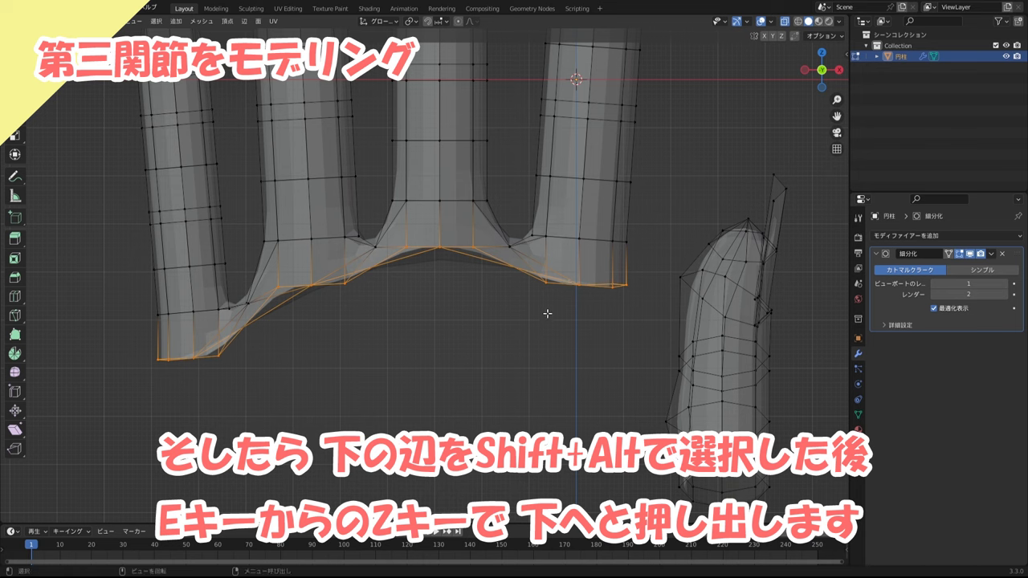
{"action": "key", "text": "e"}
{"action": "key", "text": "z"}
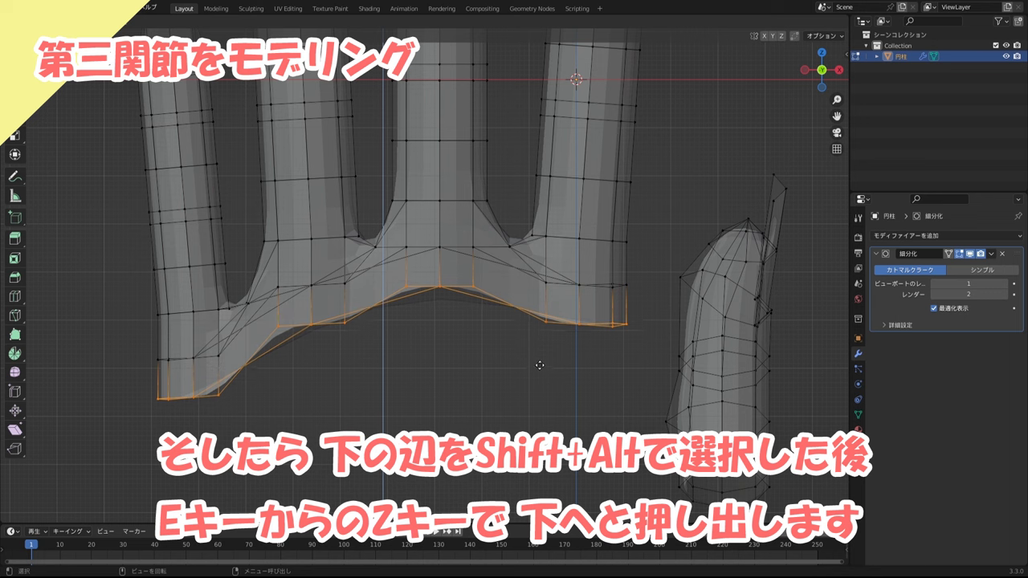
{"action": "left_click", "coordinate": [533, 410]}
{"action": "middle_click_drag", "start_coordinate": [530, 411], "coordinate": [552, 363], "text": "shift"}
{"action": "scroll", "coordinate": [552, 363], "scroll_direction": "down", "scroll_amount": 1}
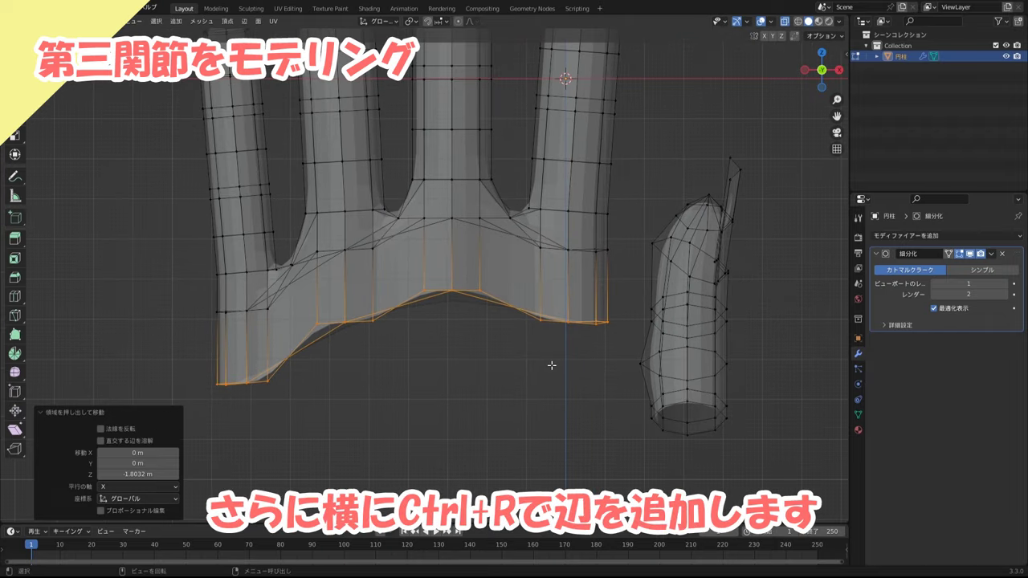
- Add an edge loop across the band and scale both loops up to 1.022
{"action": "key", "text": "ctrl+r"}
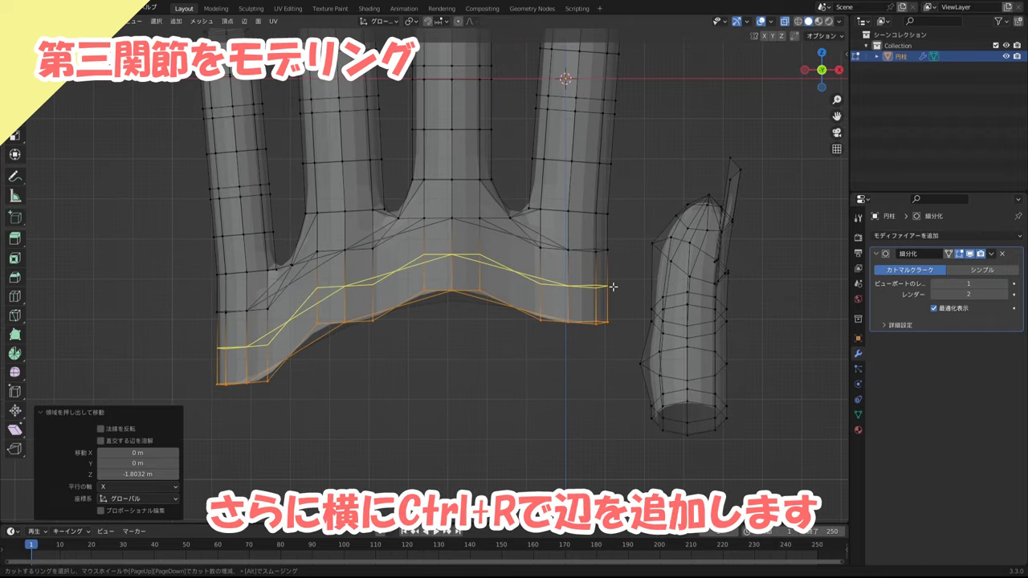
{"action": "left_click", "coordinate": [613, 286]}
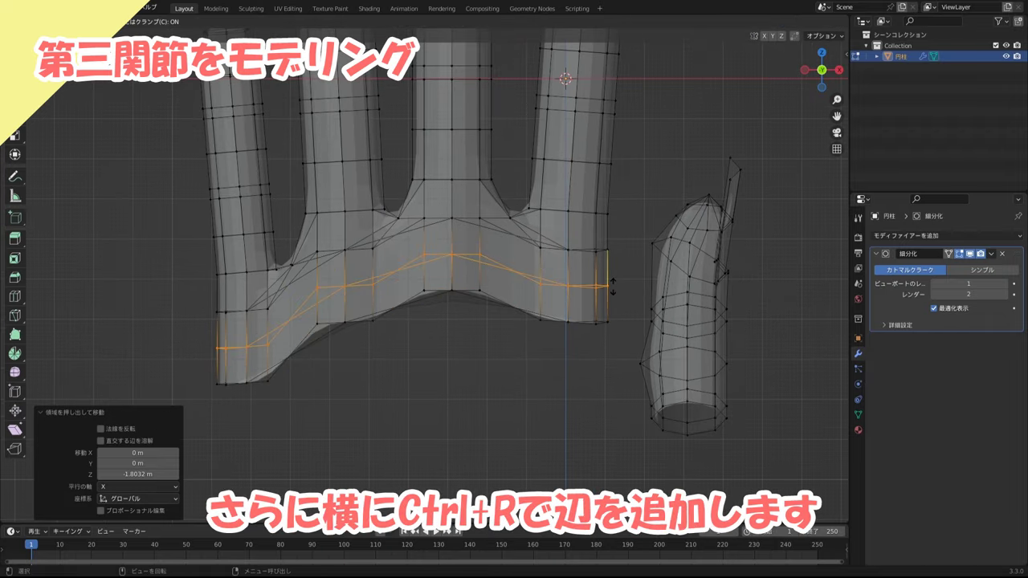
{"action": "left_click", "coordinate": [613, 286]}
{"action": "left_click", "coordinate": [521, 310], "text": "alt+shift"}
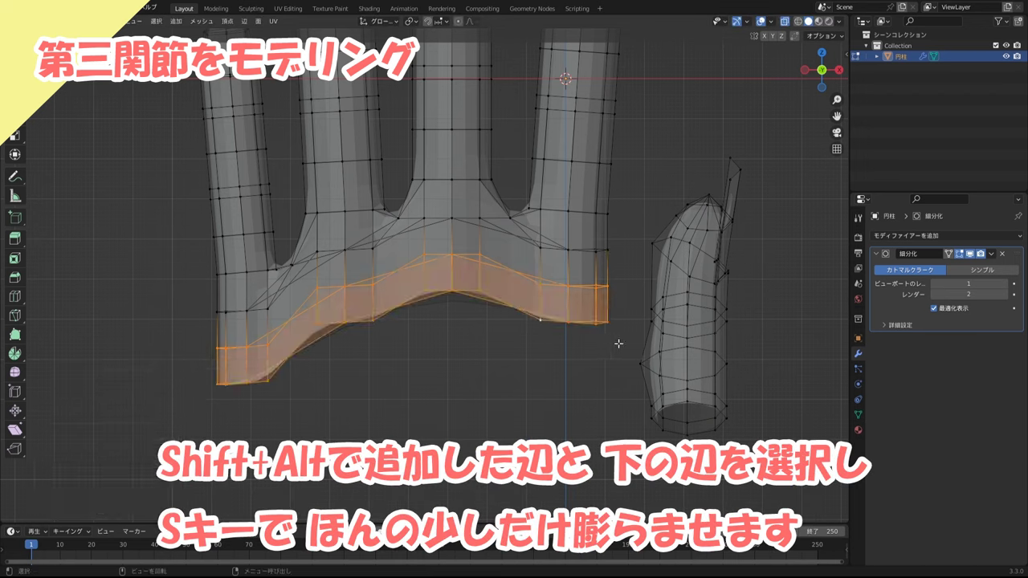
{"action": "key", "text": "s"}
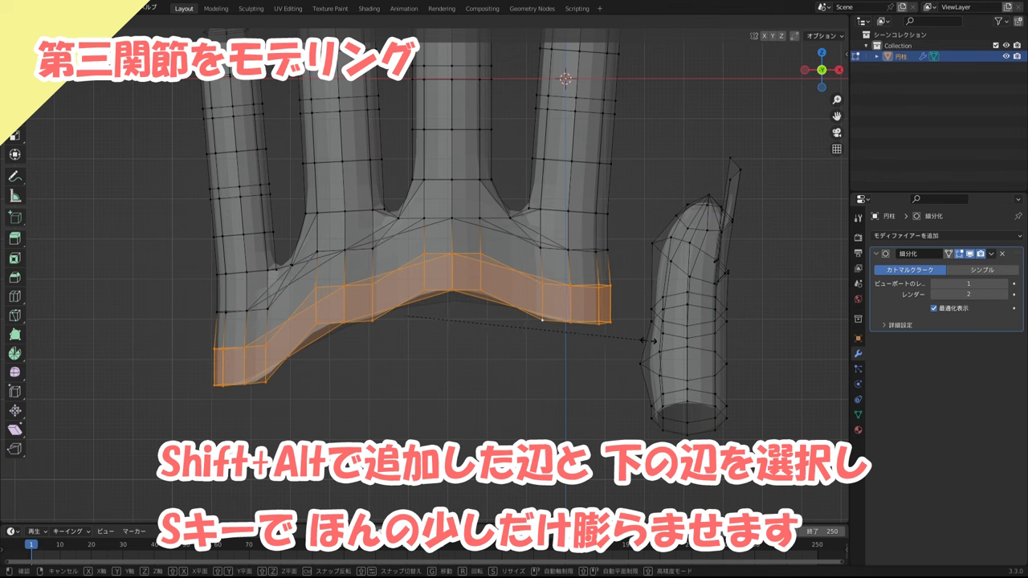
{"action": "left_click", "coordinate": [649, 340]}
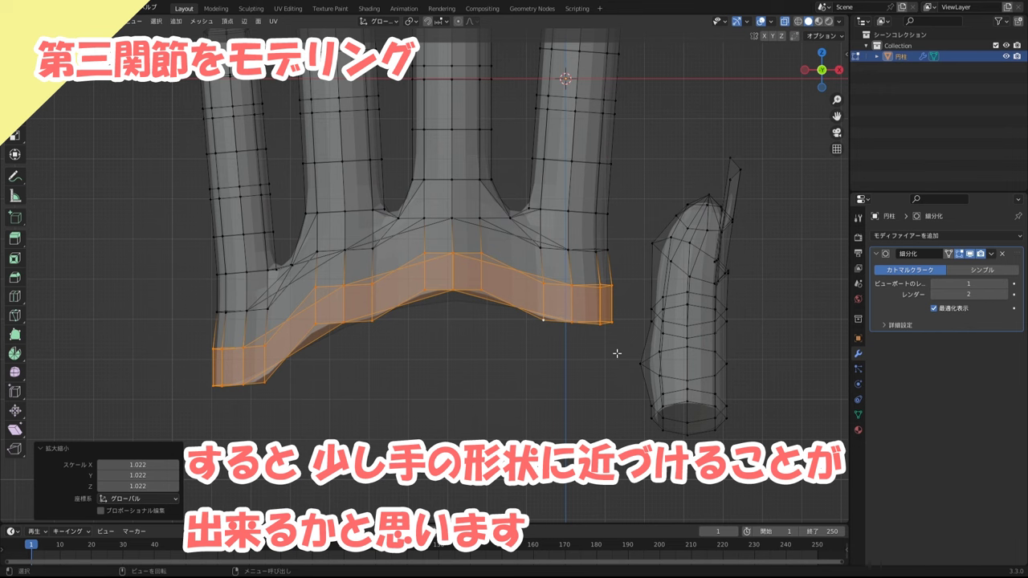
{"action": "mouse_move", "coordinate": [617, 354]}
{"action": "middle_mouse_down"}
{"action": "mouse_move", "coordinate": [529, 435]}
{"action": "mouse_move", "coordinate": [493, 349]}
{"action": "middle_mouse_up"}
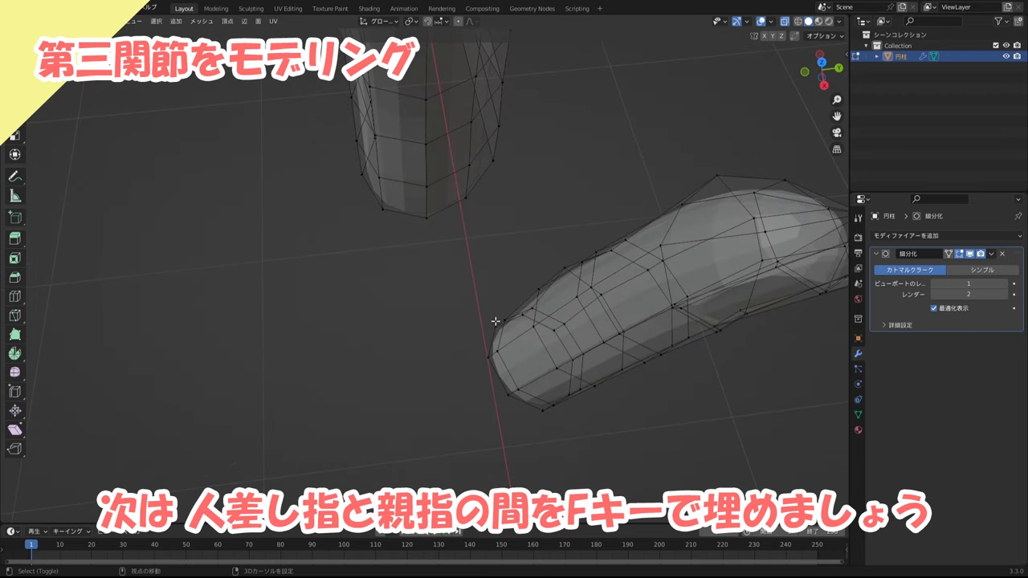
- Fill a face bridging the index finger base and the thumb base
{"action": "left_click", "coordinate": [497, 322], "text": "shift"}
{"action": "left_click", "coordinate": [485, 356], "text": "shift"}
{"action": "left_click", "coordinate": [466, 199], "text": "shift"}
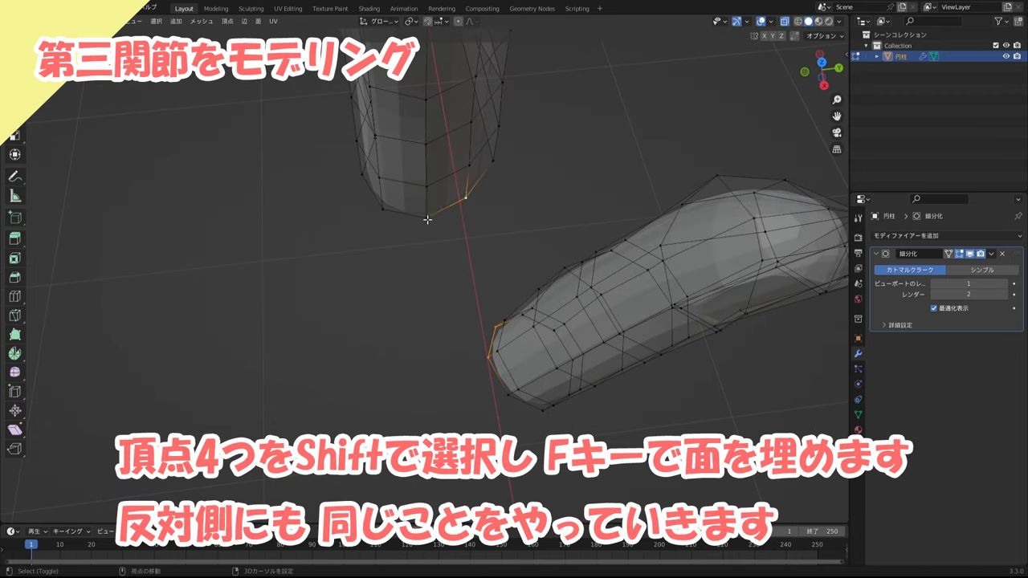
{"action": "left_click", "coordinate": [426, 217], "text": "shift"}
{"action": "key", "text": "f"}
- Fill a matching bridge face on the opposite side of the gap
{"action": "mouse_move", "coordinate": [441, 274]}
{"action": "middle_mouse_down"}
{"action": "mouse_move", "coordinate": [436, 294]}
{"action": "mouse_move", "coordinate": [499, 348]}
{"action": "middle_mouse_up"}
{"action": "left_click", "coordinate": [502, 350]}
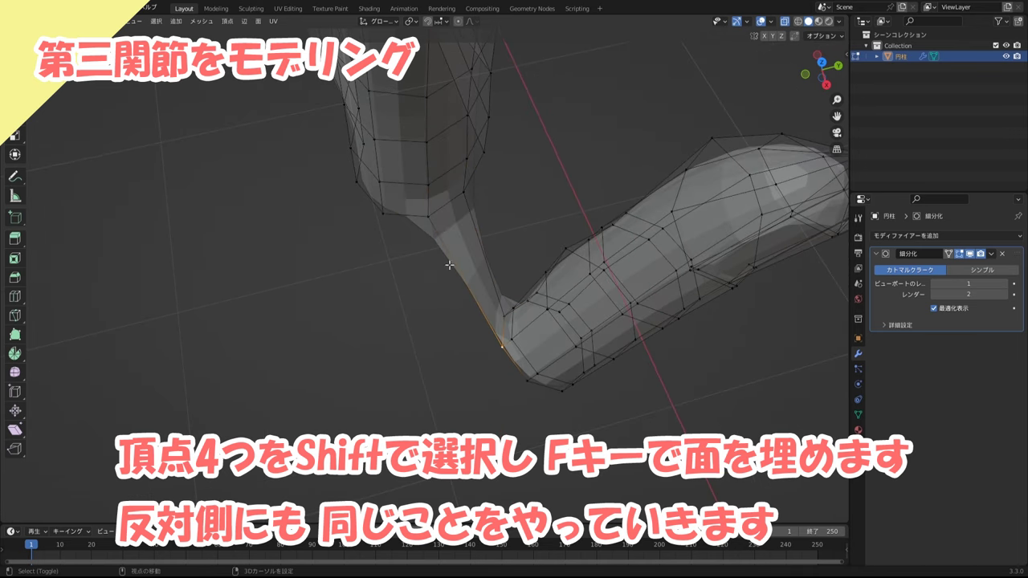
{"action": "left_click", "coordinate": [428, 216], "text": "shift"}
{"action": "left_click", "coordinate": [384, 214], "text": "shift"}
{"action": "left_click", "coordinate": [519, 381], "text": "shift"}
{"action": "key", "text": "f"}
{"action": "mouse_move", "coordinate": [522, 386]}
{"action": "middle_mouse_down"}
{"action": "mouse_move", "coordinate": [475, 363]}
{"action": "mouse_move", "coordinate": [546, 346]}
{"action": "middle_mouse_up"}
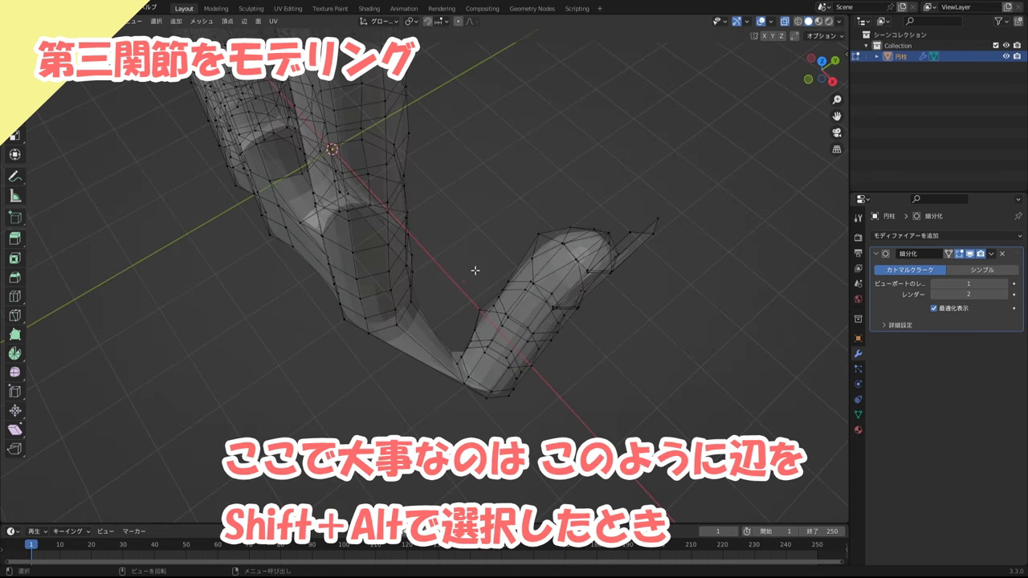
- Select the loop through finger and thumb and turn off X-ray for an opaque view
{"action": "middle_click_drag", "start_coordinate": [475, 270], "coordinate": [378, 313]}
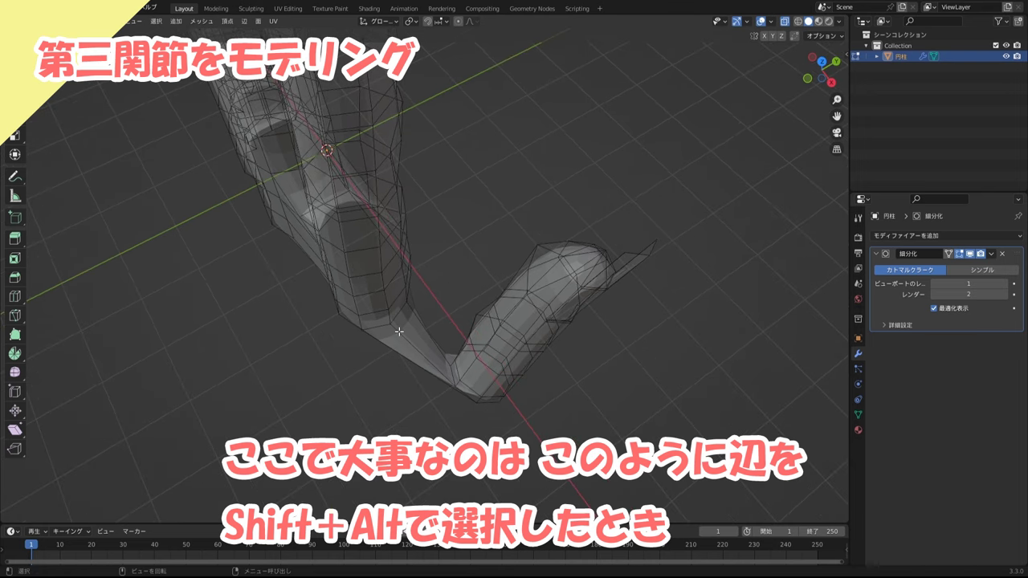
{"action": "left_click", "coordinate": [399, 333], "text": "alt+shift"}
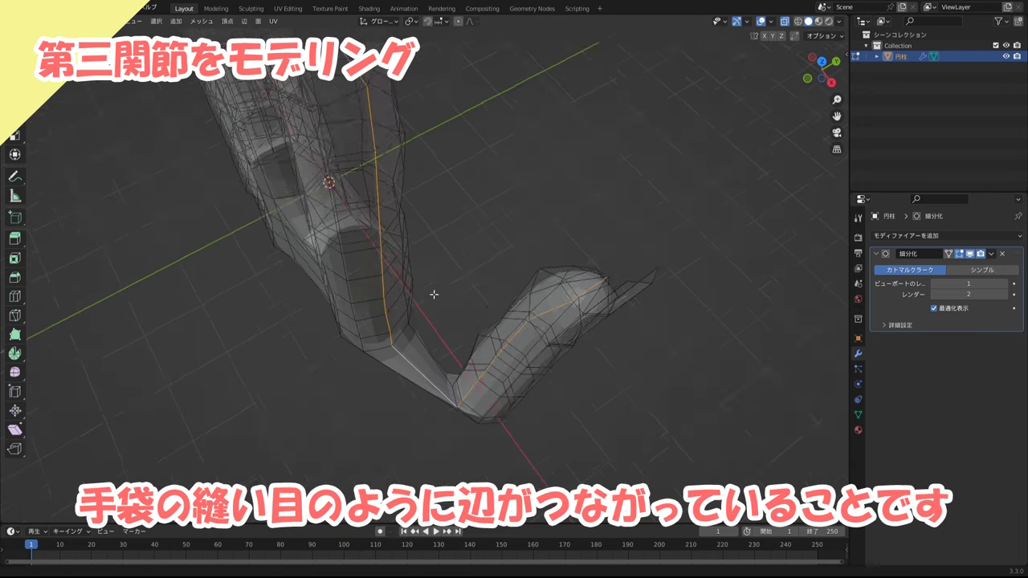
{"action": "mouse_move", "coordinate": [434, 295]}
{"action": "middle_mouse_down"}
{"action": "mouse_move", "coordinate": [463, 351]}
{"action": "mouse_move", "coordinate": [441, 321]}
{"action": "middle_mouse_up"}
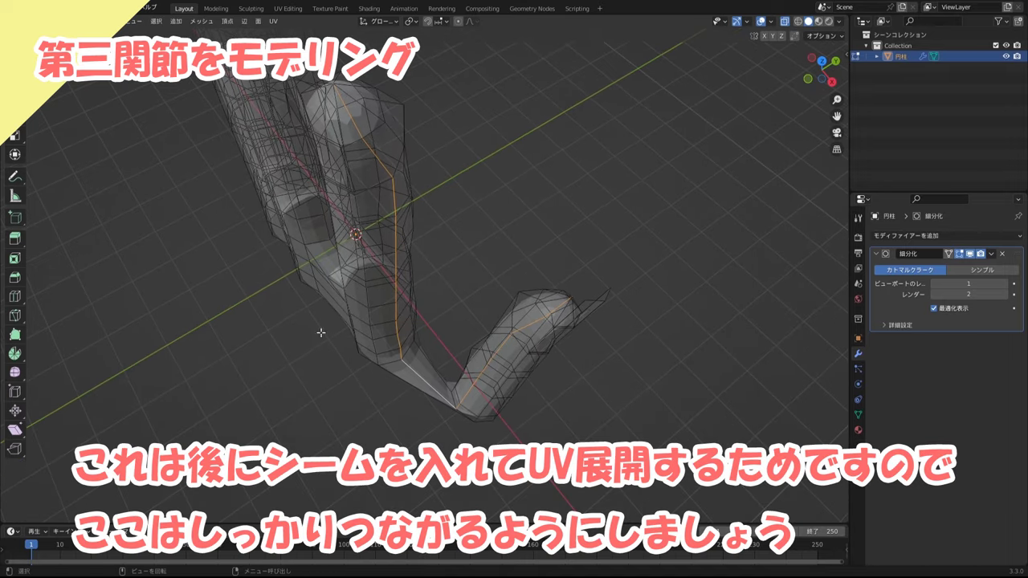
{"action": "scroll", "coordinate": [515, 288], "scroll_direction": "up", "scroll_amount": 1}
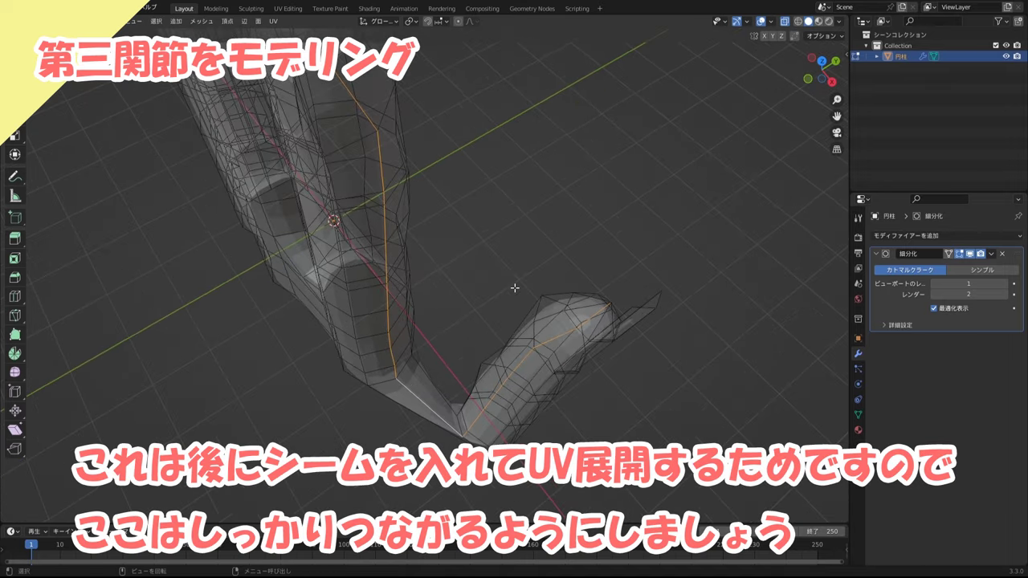
{"action": "scroll", "coordinate": [515, 290], "scroll_direction": "up", "scroll_amount": 1}
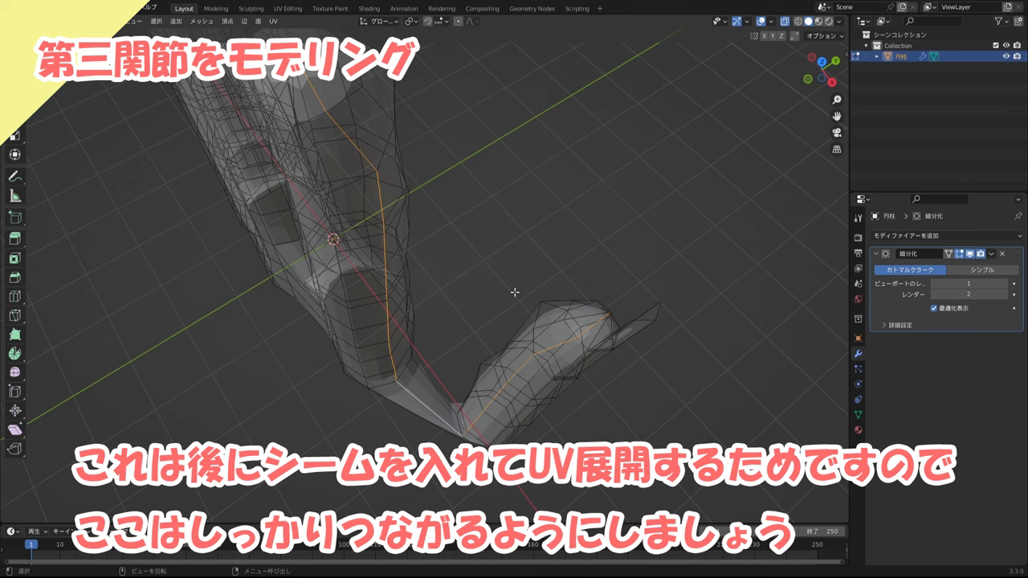
{"action": "left_click", "coordinate": [787, 22]}
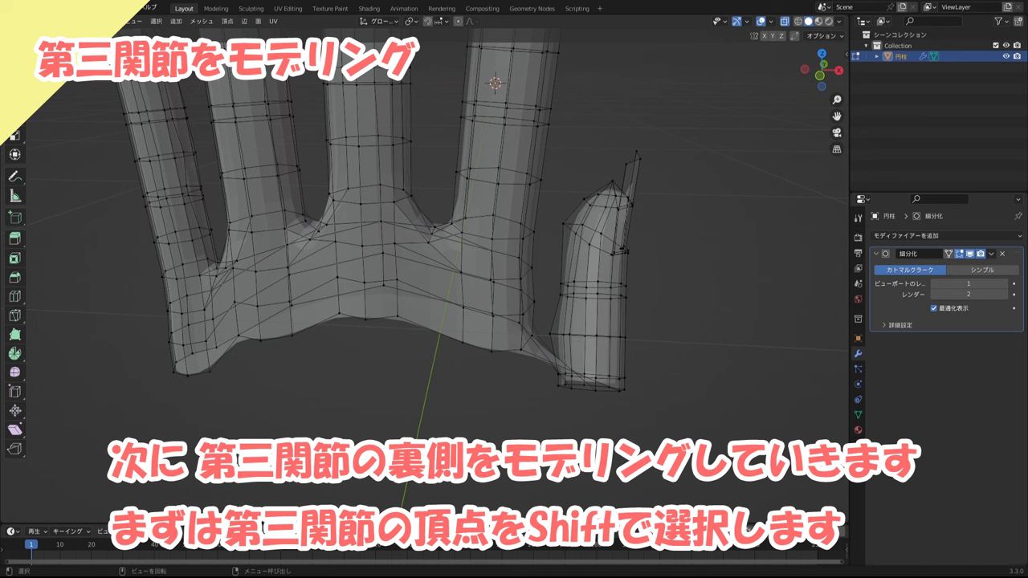
- Select four knuckle vertices on the back of the palm and vertex-bevel them with 2 segments
{"action": "mouse_move", "coordinate": [482, 370]}
{"action": "middle_mouse_down"}
{"action": "mouse_move", "coordinate": [517, 382]}
{"action": "mouse_move", "coordinate": [508, 359]}
{"action": "mouse_move", "coordinate": [522, 321]}
{"action": "middle_mouse_up"}
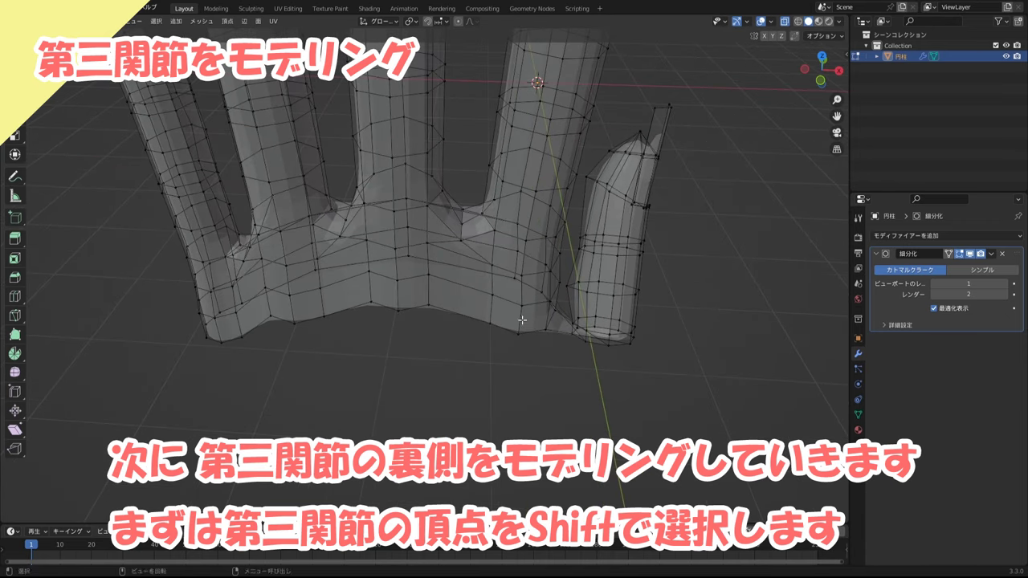
{"action": "left_click", "coordinate": [522, 306], "text": "shift"}
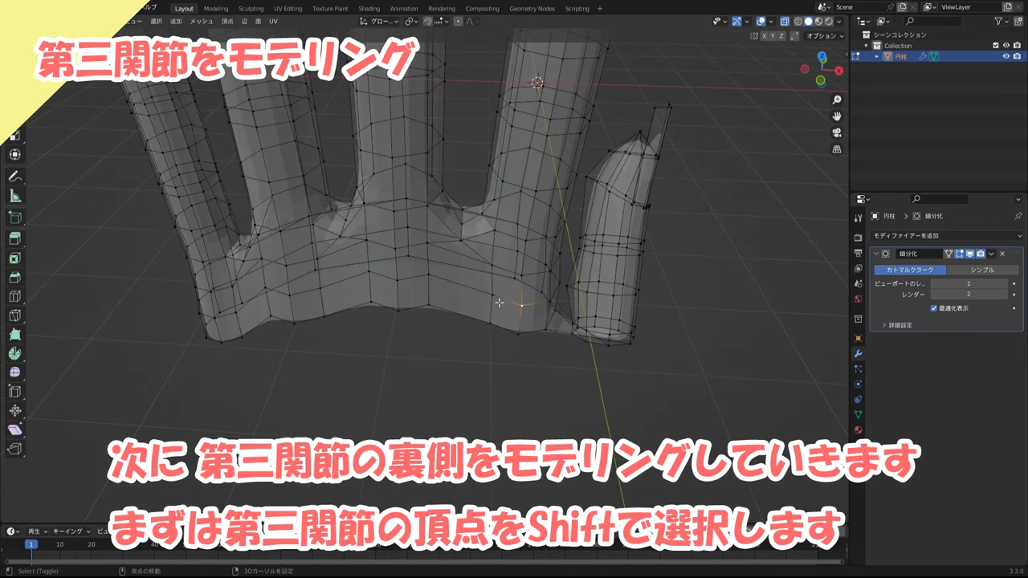
{"action": "left_click", "coordinate": [400, 279], "text": "shift"}
{"action": "left_click", "coordinate": [291, 297], "text": "shift"}
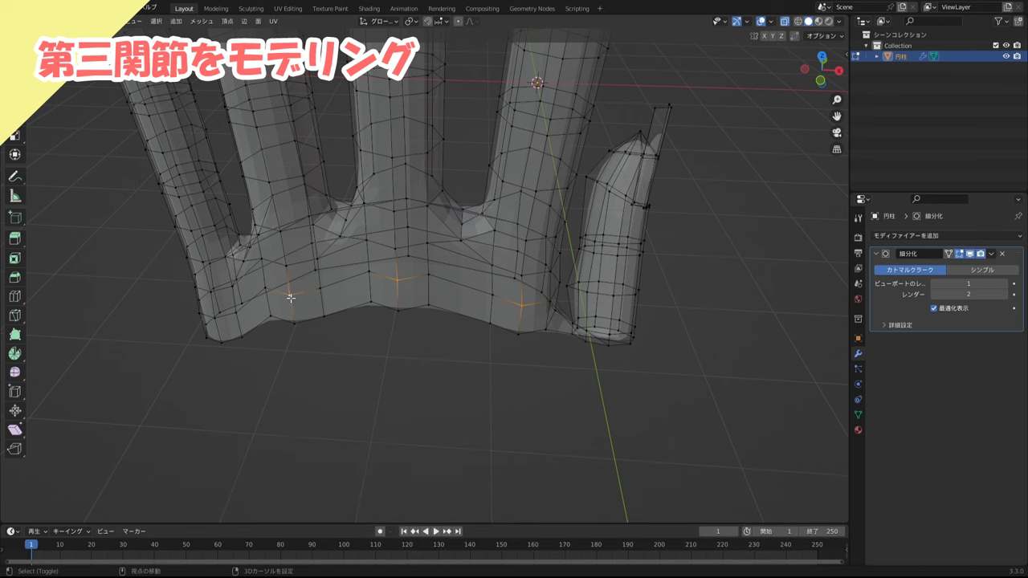
{"action": "left_click", "coordinate": [212, 318], "text": "shift"}
{"action": "middle_click_drag", "start_coordinate": [437, 395], "coordinate": [458, 392]}
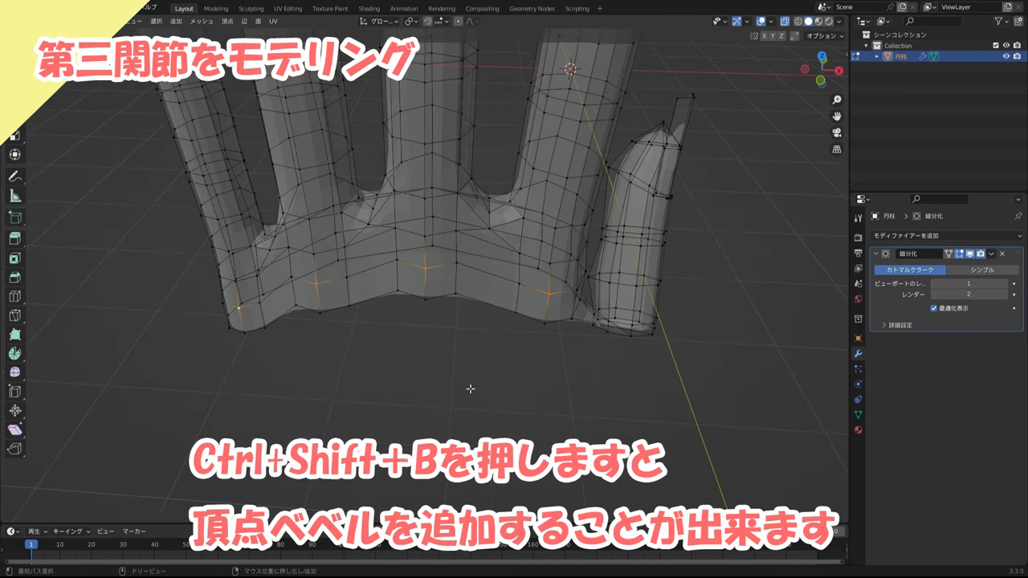
{"action": "key", "text": "ctrl+shift+b"}
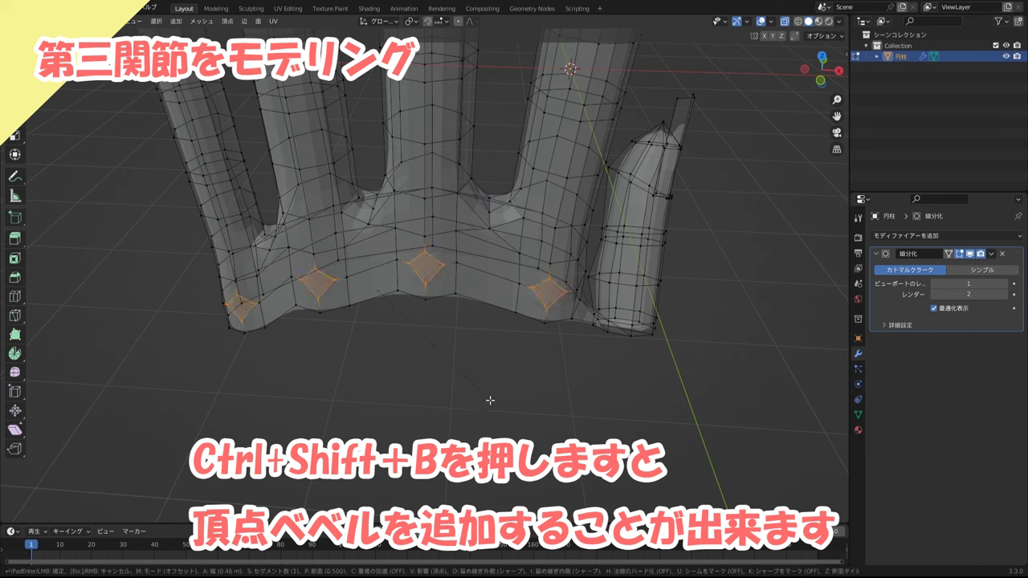
{"action": "scroll", "coordinate": [490, 400], "scroll_direction": "down", "scroll_amount": 1}
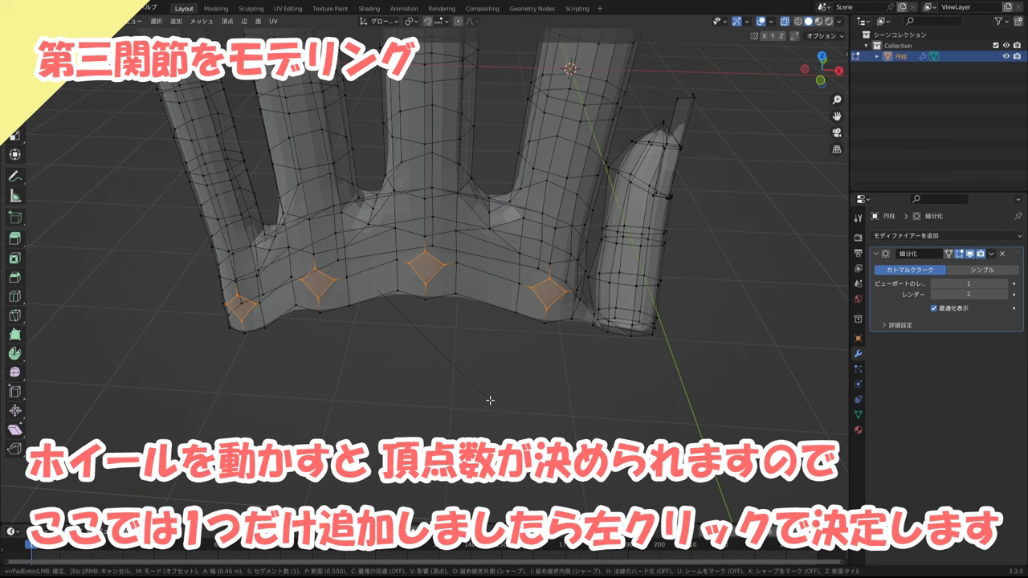
{"action": "scroll", "coordinate": [490, 400], "scroll_direction": "up", "scroll_amount": 1}
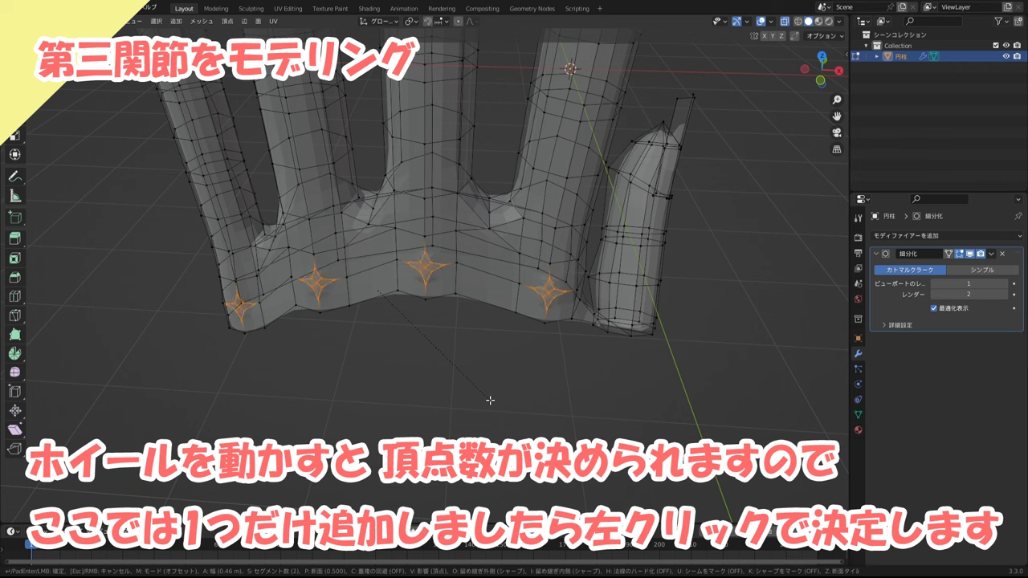
- Confirm the two-segment bevel and set its Shape to 0 for square patches
{"action": "left_click", "coordinate": [490, 401]}
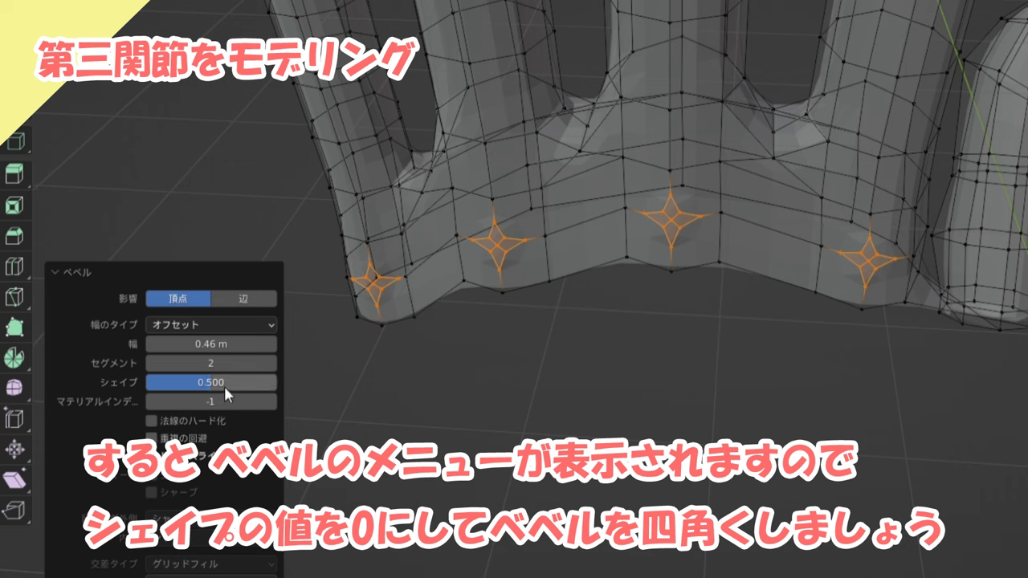
{"action": "left_click_drag", "start_coordinate": [220, 385], "coordinate": [161, 385]}
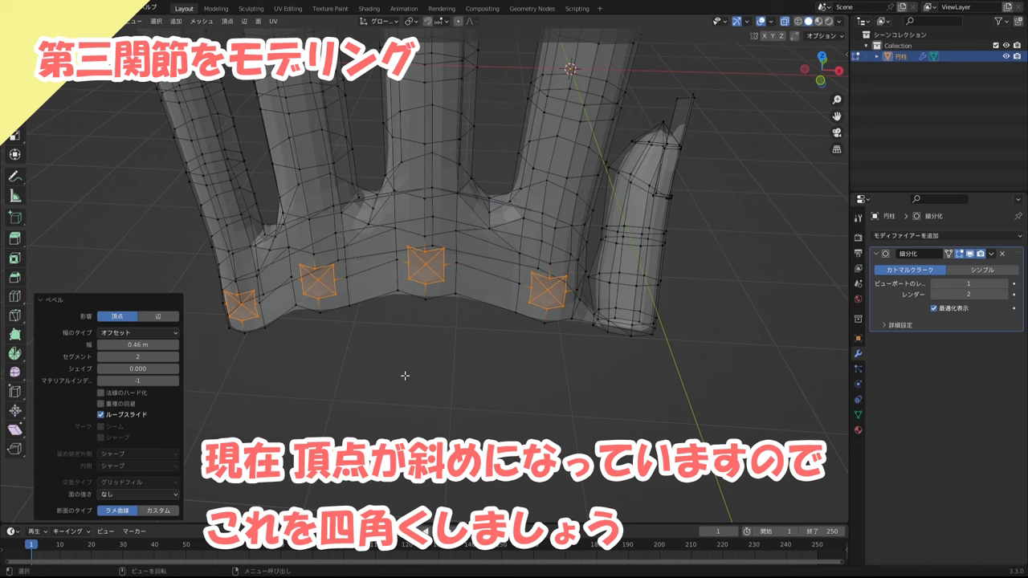
{"action": "scroll", "coordinate": [405, 375], "scroll_direction": "up", "scroll_amount": 2}
- Delete the centre vertices of all four square patches
{"action": "left_click", "coordinate": [609, 355]}
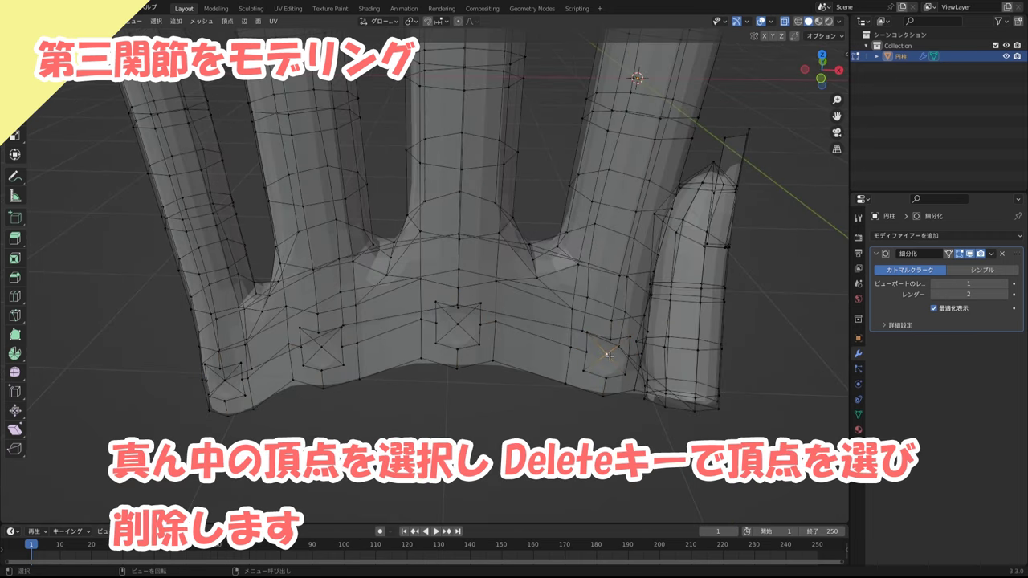
{"action": "left_click", "coordinate": [457, 324], "text": "shift"}
{"action": "left_click", "coordinate": [323, 348], "text": "shift"}
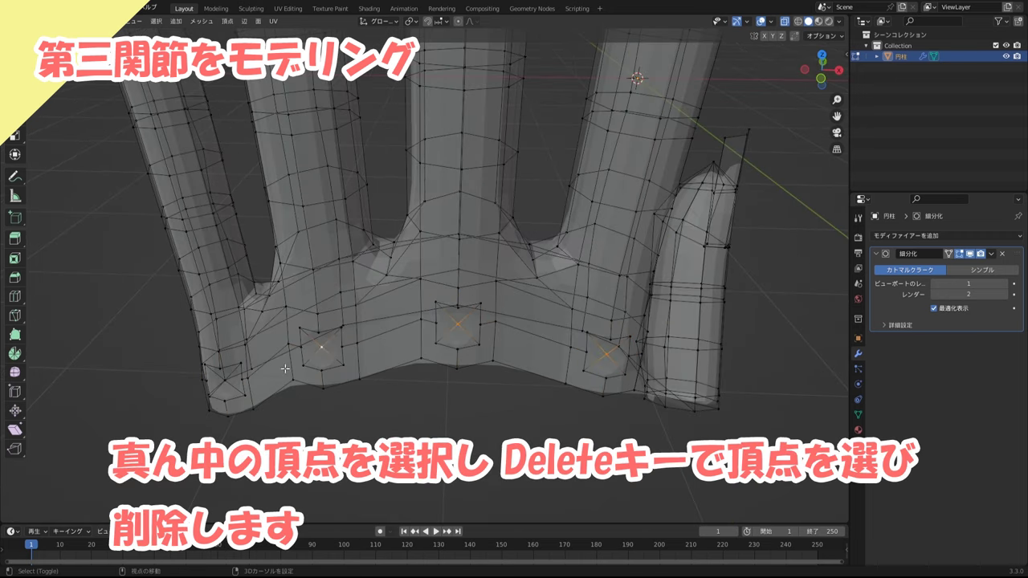
{"action": "left_click", "coordinate": [228, 383], "text": "shift"}
{"action": "key", "text": "Delete"}
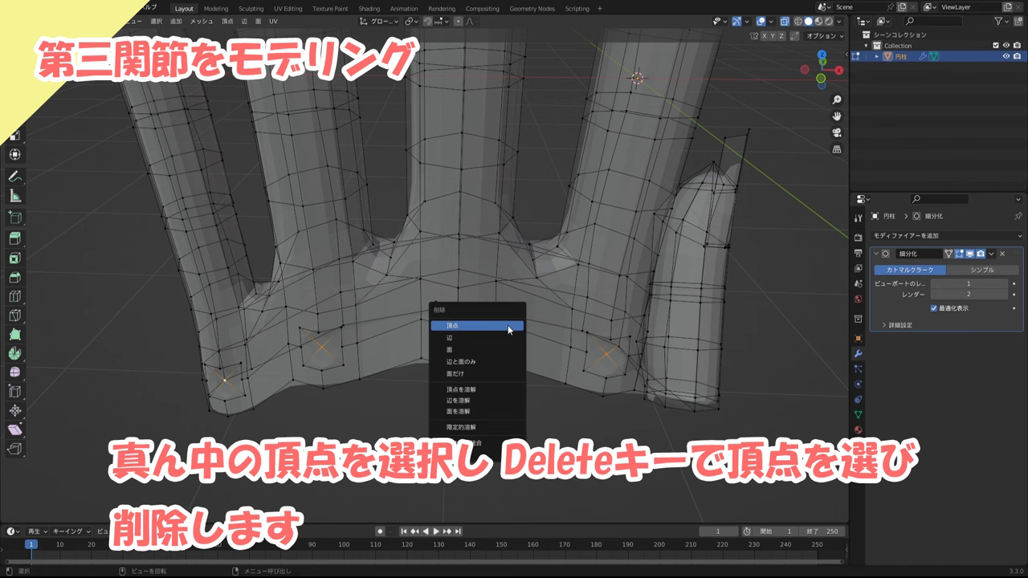
{"action": "left_click", "coordinate": [509, 325]}
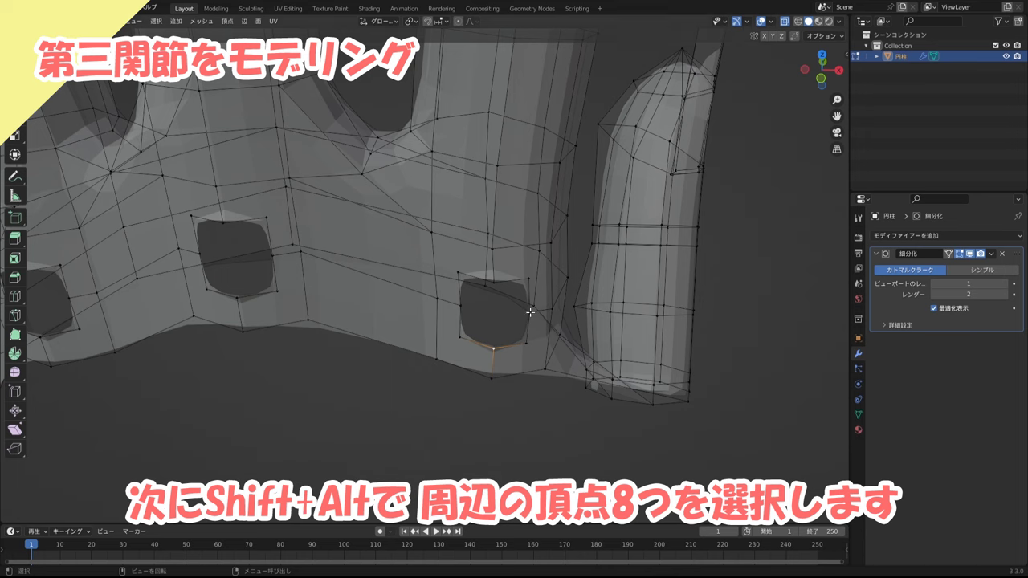
- Select the knuckle hole's edges and Grid Fill it, ending with Span 2
{"action": "left_click", "coordinate": [465, 321], "text": "alt+shift"}
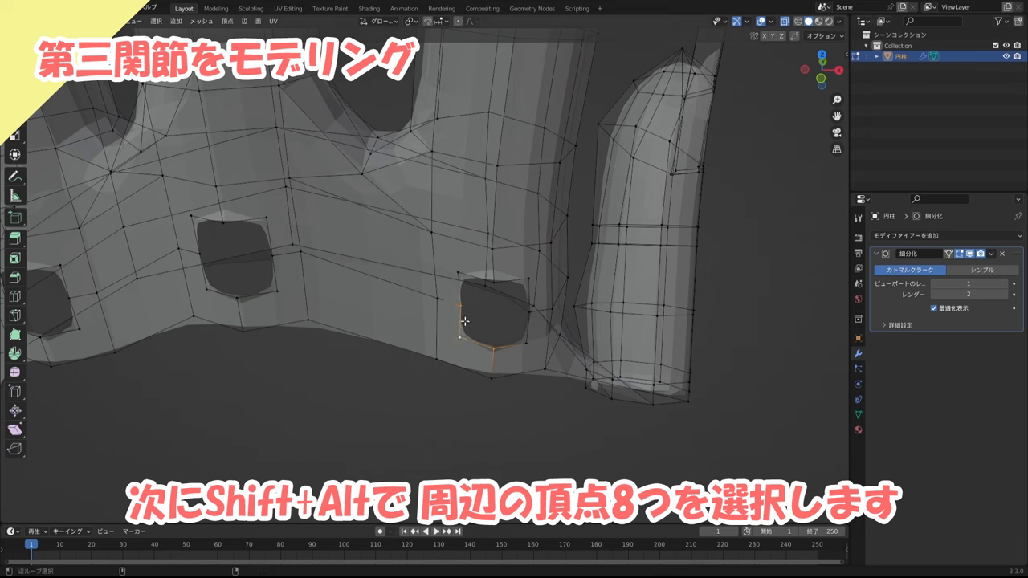
{"action": "left_click", "coordinate": [478, 277], "text": "alt+shift"}
{"action": "left_click", "coordinate": [522, 279], "text": "alt+shift"}
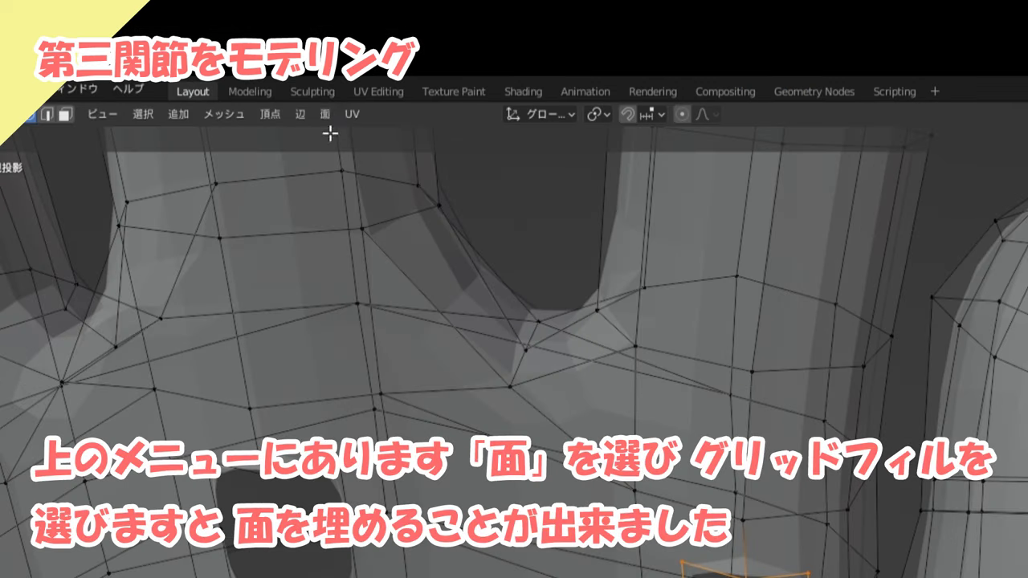
{"action": "left_click", "coordinate": [323, 114]}
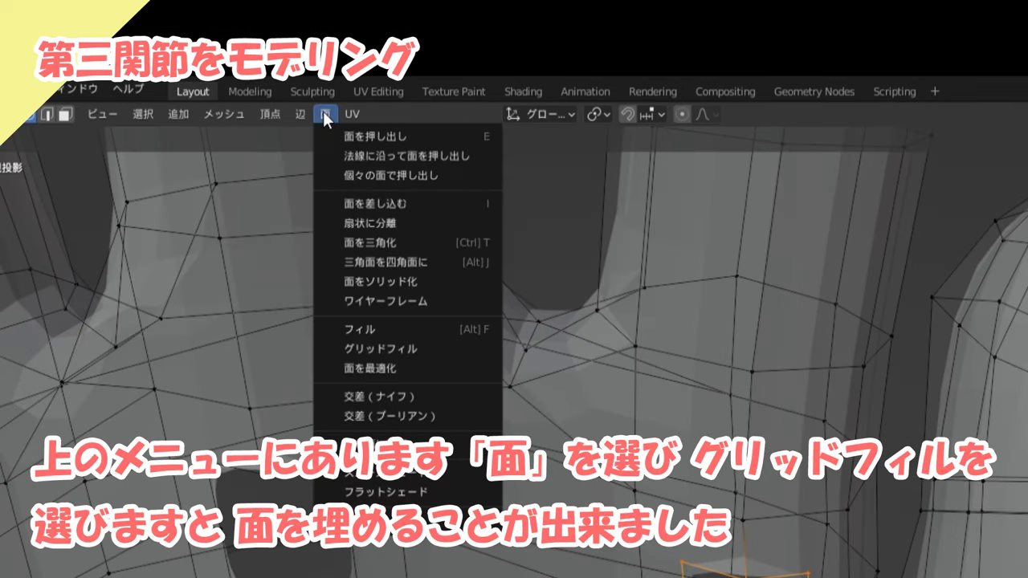
{"action": "left_click", "coordinate": [392, 351]}
{"action": "middle_click_drag", "start_coordinate": [445, 371], "coordinate": [426, 424], "text": "shift"}
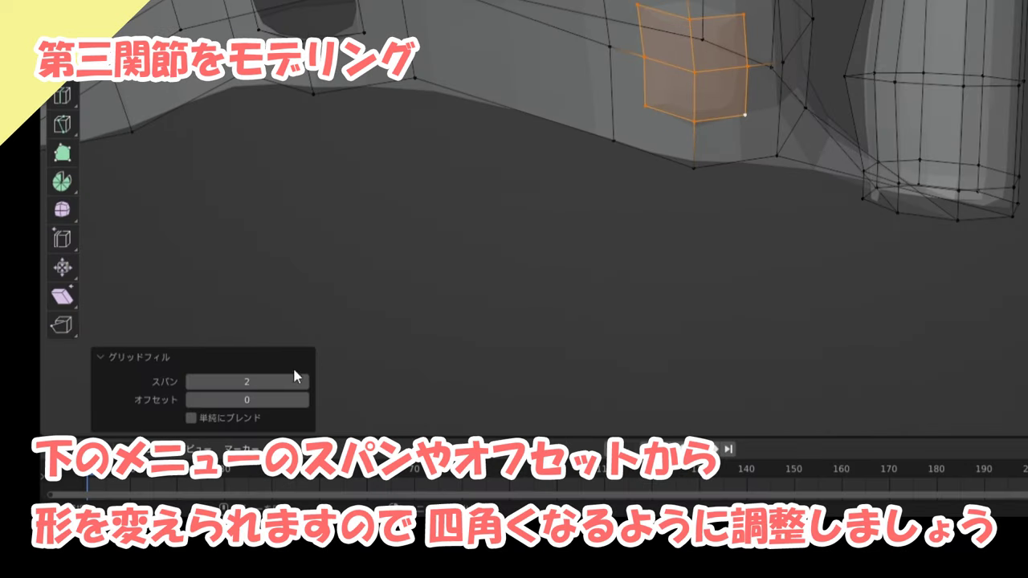
{"action": "left_click", "coordinate": [302, 383]}
{"action": "left_click", "coordinate": [191, 381]}
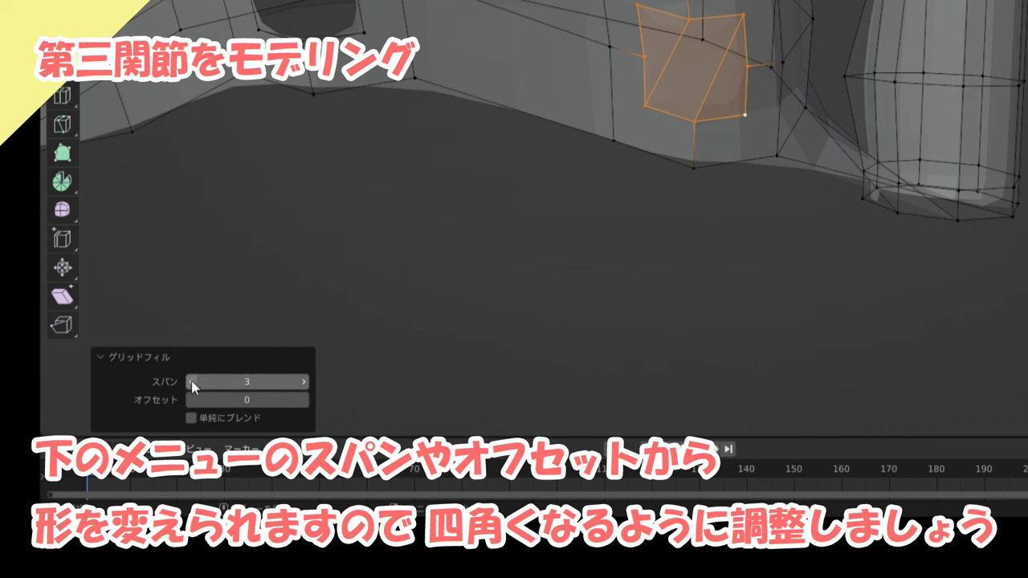
{"action": "left_click", "coordinate": [191, 381]}
{"action": "left_click", "coordinate": [303, 381]}
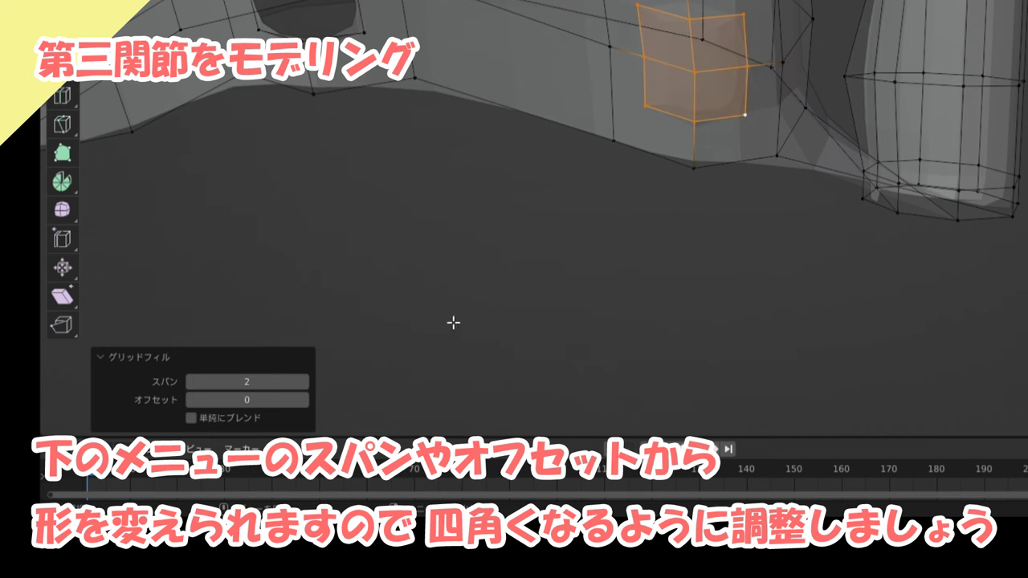
{"action": "middle_click_drag", "start_coordinate": [695, 235], "coordinate": [709, 246], "text": "shift"}
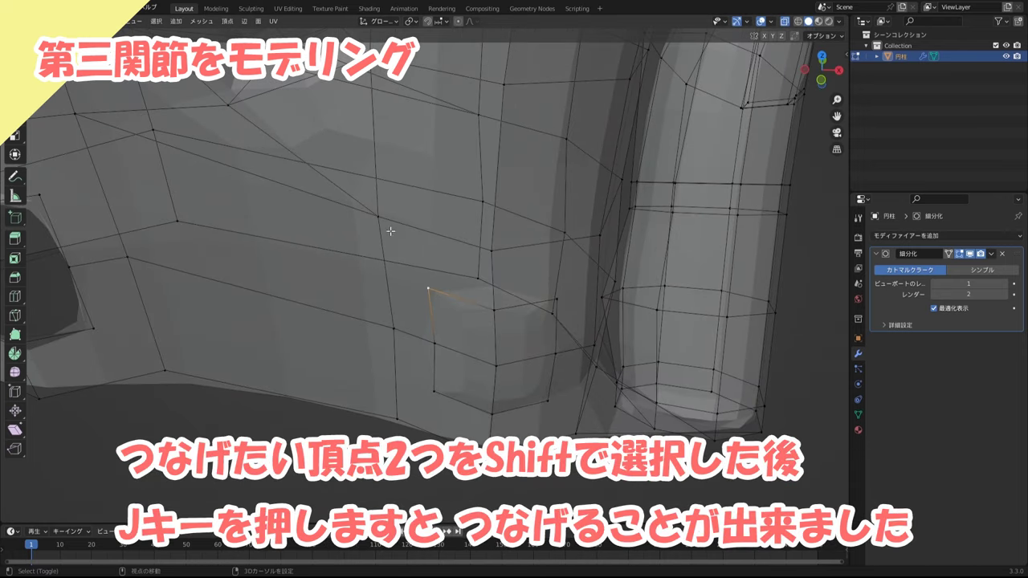
- Join opposite vertex pairs of the hexagons around the grid patch with new edges (J)
{"action": "left_click", "coordinate": [380, 219], "text": "shift"}
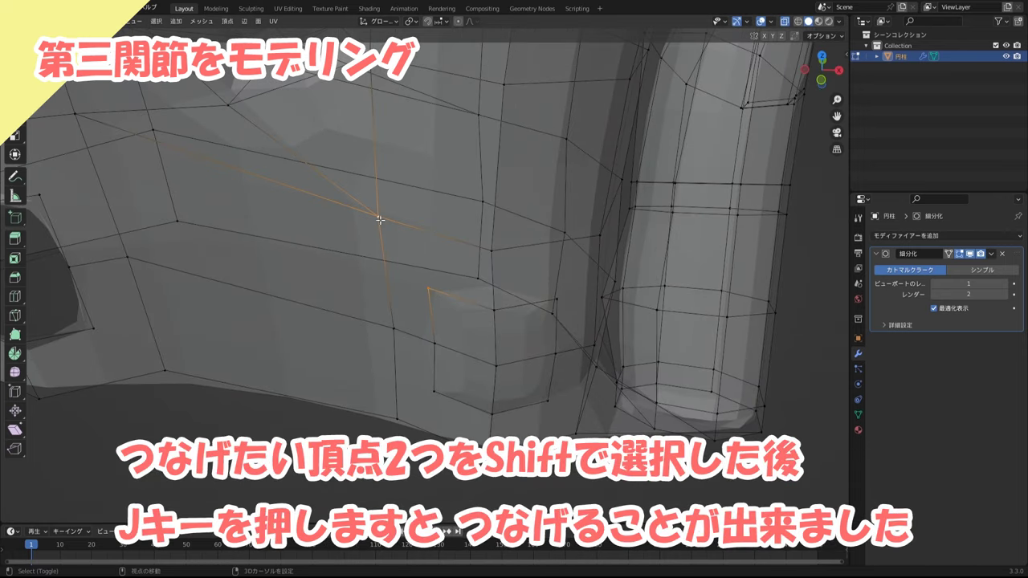
{"action": "key", "text": "j"}
{"action": "mouse_move", "coordinate": [520, 320]}
{"action": "middle_mouse_down"}
{"action": "mouse_move", "coordinate": [516, 275]}
{"action": "mouse_move", "coordinate": [505, 301]}
{"action": "middle_mouse_up"}
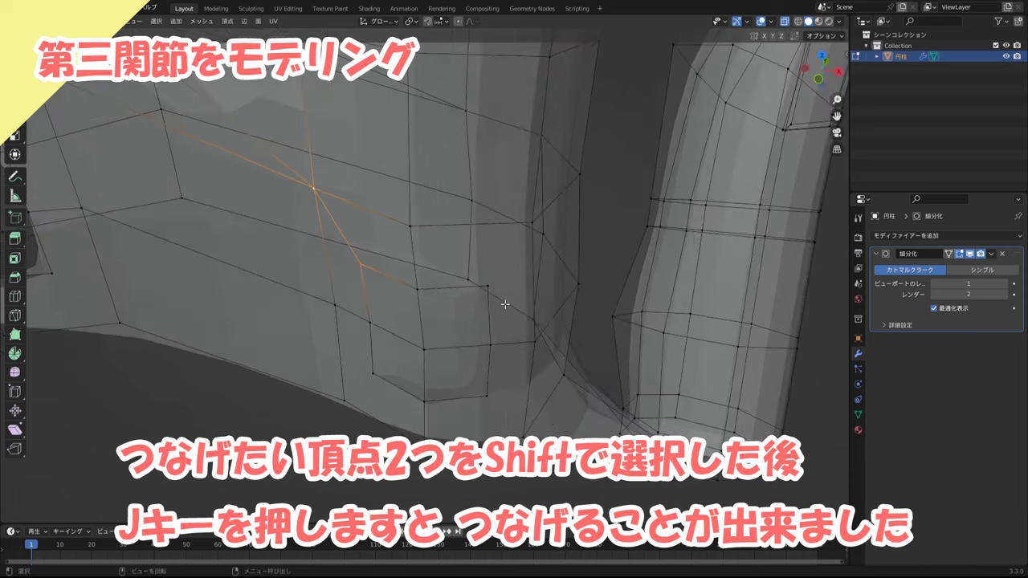
{"action": "left_click", "coordinate": [487, 287]}
{"action": "left_click", "coordinate": [532, 224], "text": "shift"}
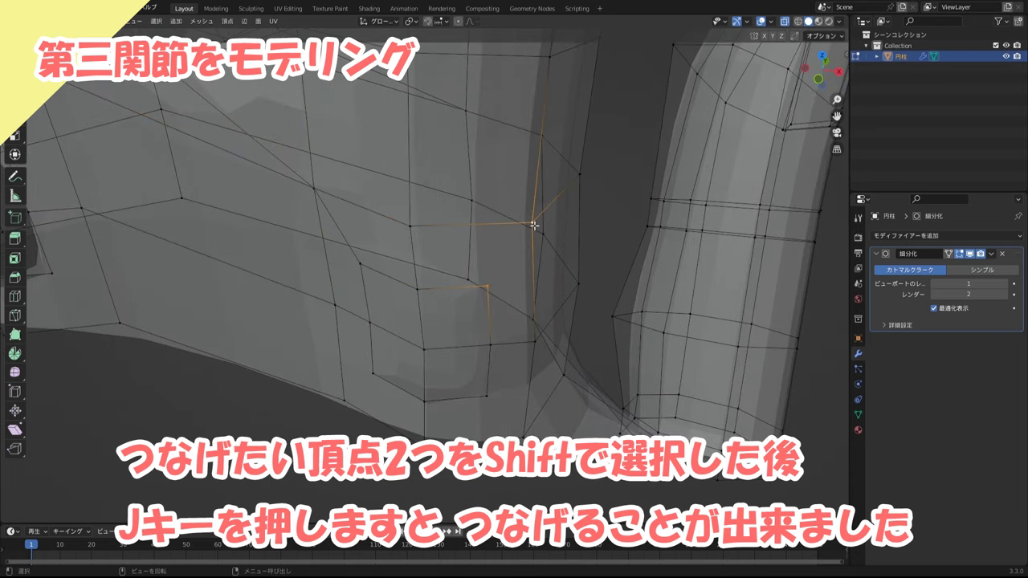
{"action": "key", "text": "j"}
{"action": "left_click", "coordinate": [486, 396]}
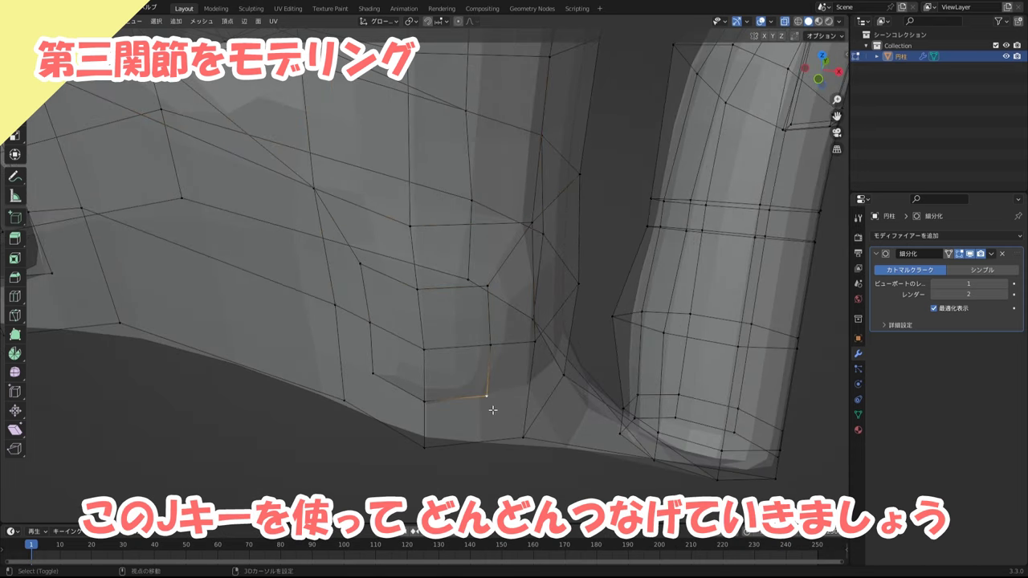
{"action": "left_click", "coordinate": [523, 439], "text": "shift"}
{"action": "key", "text": "j"}
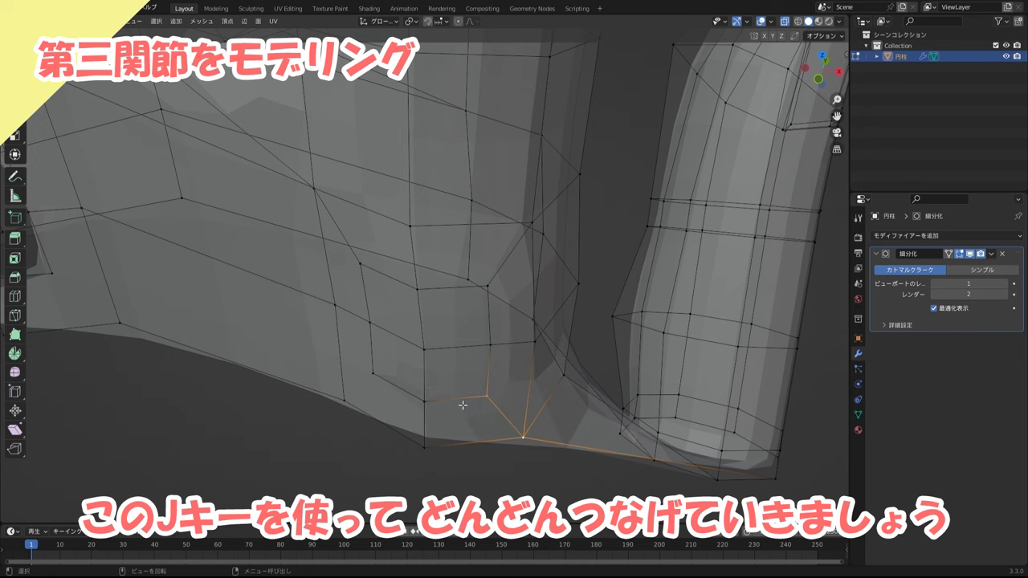
{"action": "left_click", "coordinate": [372, 373]}
{"action": "left_click", "coordinate": [343, 400], "text": "shift"}
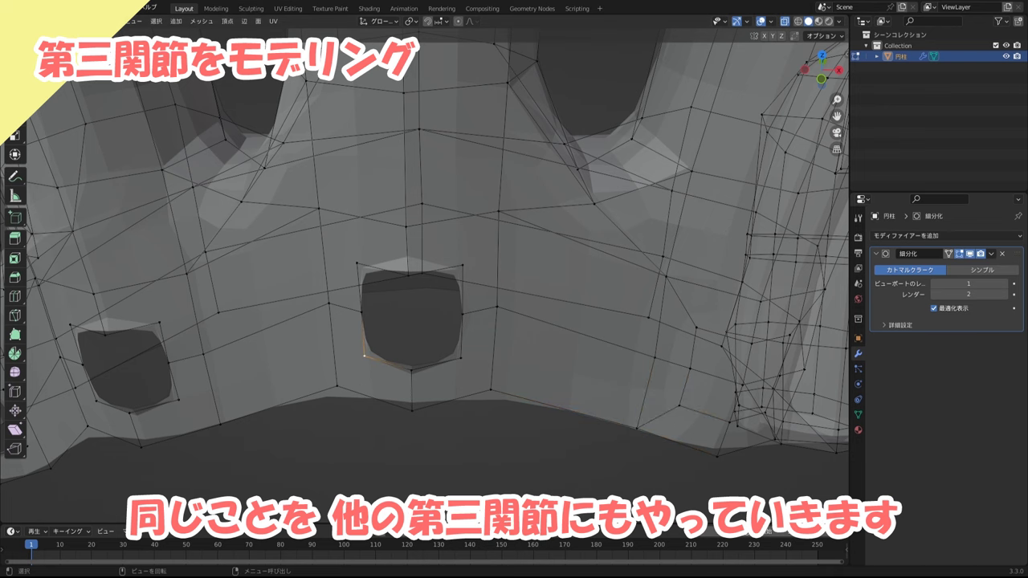
- Grid-fill the first remaining knuckle hole from its selected rim vertices
{"action": "key", "text": "alt+a"}
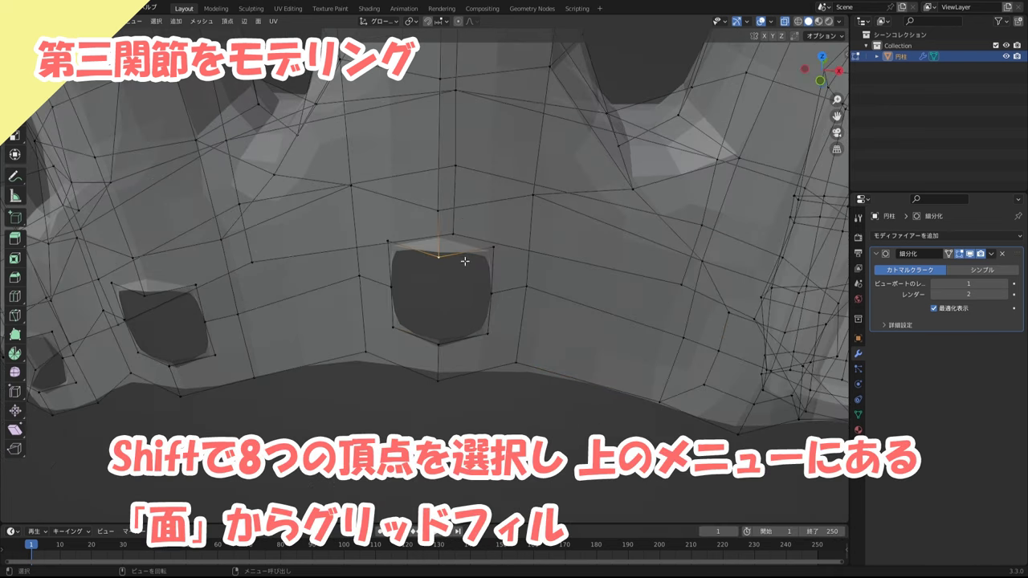
{"action": "left_click", "coordinate": [465, 257], "text": "shift"}
{"action": "left_click", "coordinate": [488, 331], "text": "shift"}
{"action": "left_click", "coordinate": [439, 344], "text": "shift"}
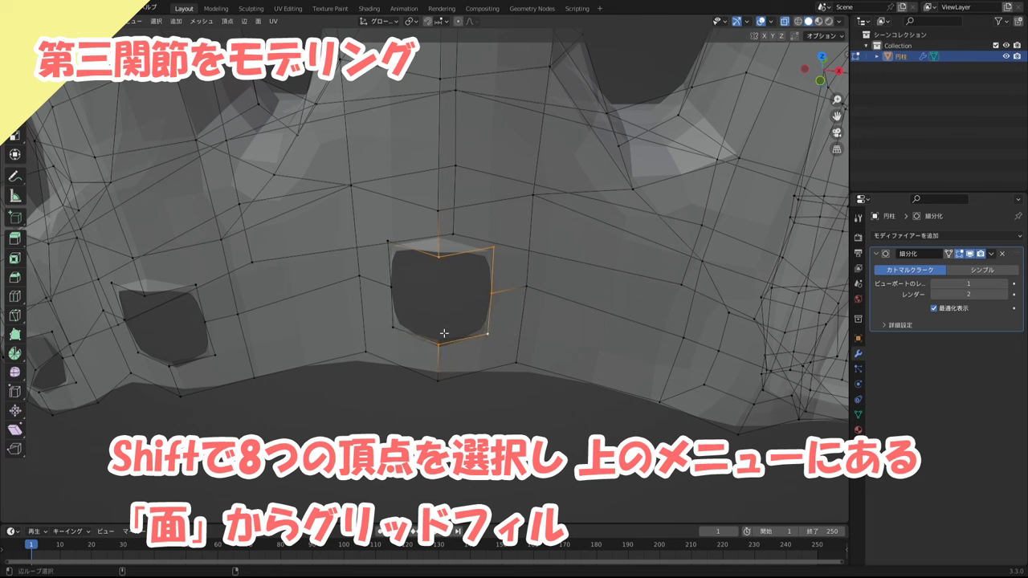
{"action": "left_click", "coordinate": [394, 327], "text": "shift"}
{"action": "left_click", "coordinate": [388, 241], "text": "shift"}
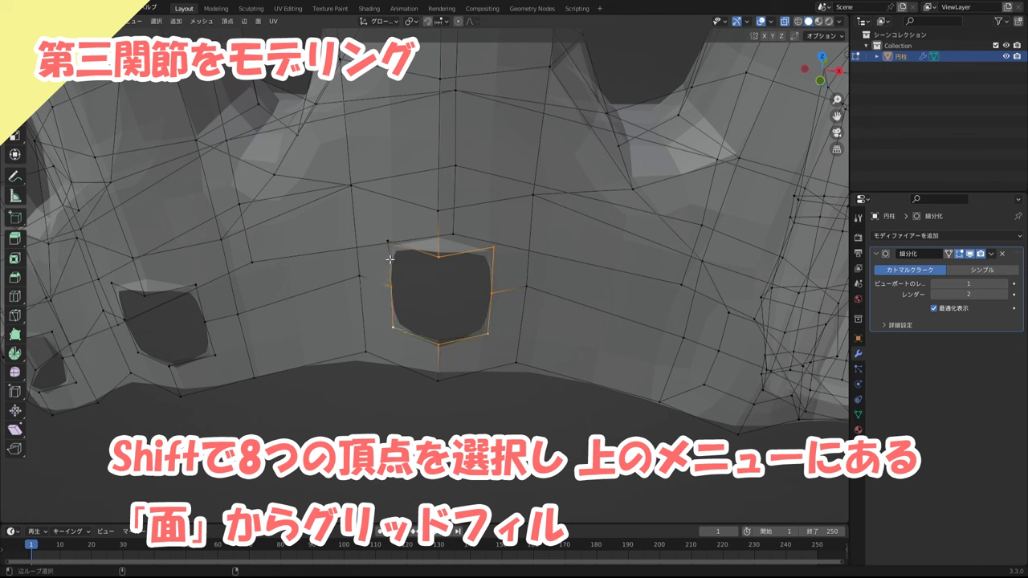
{"action": "left_click", "coordinate": [258, 21]}
{"action": "left_click", "coordinate": [300, 156]}
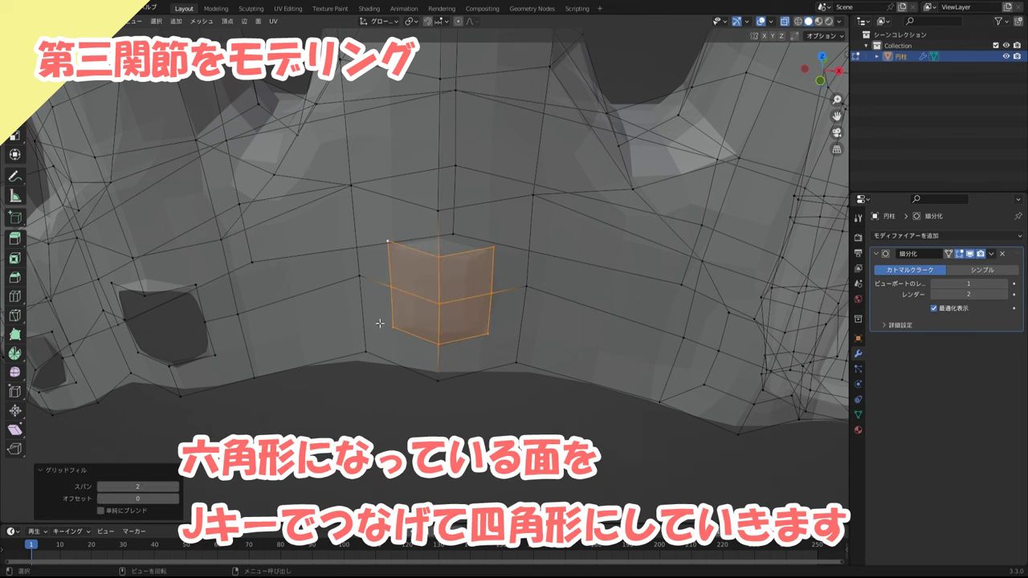
- Join two vertex pairs around the new patch so the surrounding faces become quads
{"action": "key", "text": "alt+a"}
{"action": "left_click", "coordinate": [351, 186]}
{"action": "left_click", "coordinate": [388, 241], "text": "shift"}
{"action": "key", "text": "j"}
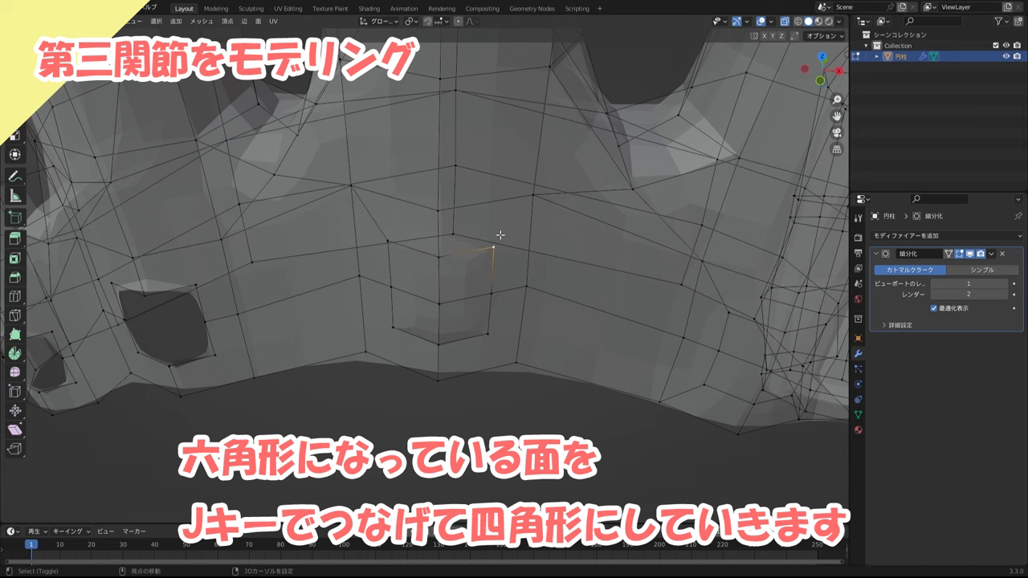
{"action": "left_click", "coordinate": [532, 195]}
{"action": "left_click", "coordinate": [392, 327]}
{"action": "left_click", "coordinate": [366, 351], "text": "shift"}
{"action": "key", "text": "j"}
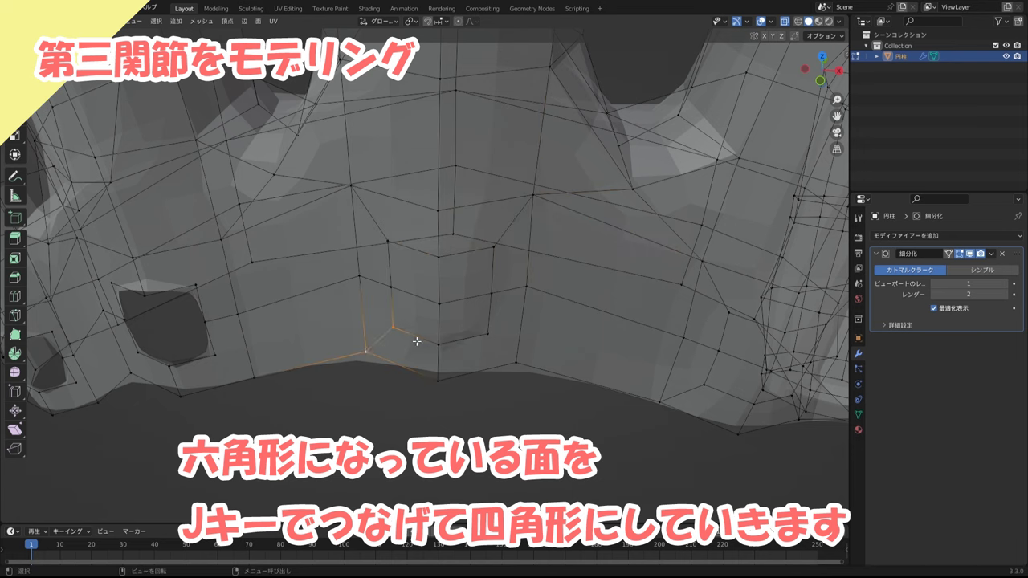
- Grid-fill the next knuckle hole
{"action": "left_click", "coordinate": [487, 332]}
{"action": "left_click", "coordinate": [518, 364], "text": "shift"}
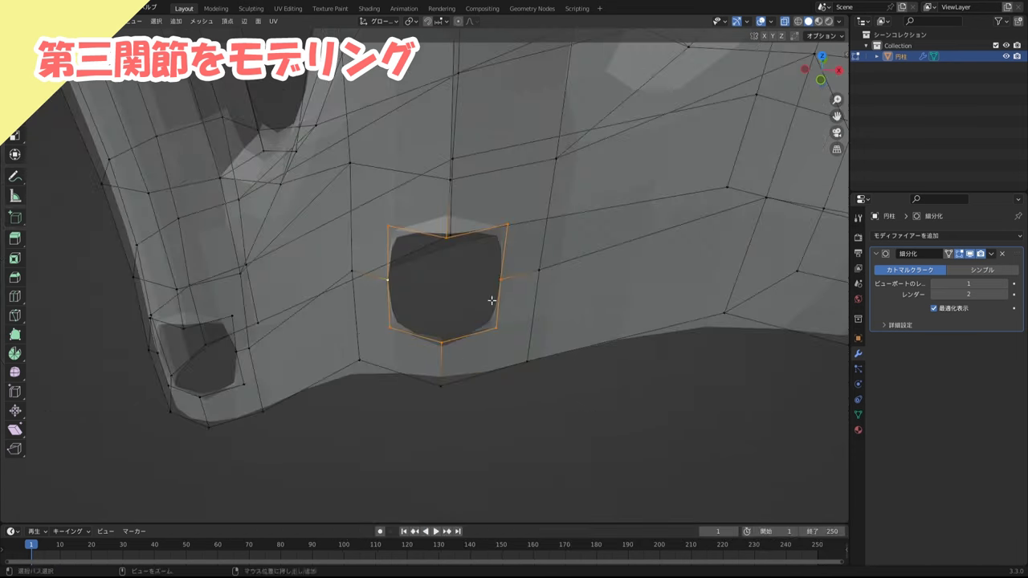
{"action": "left_click", "coordinate": [258, 21]}
{"action": "left_click", "coordinate": [309, 166]}
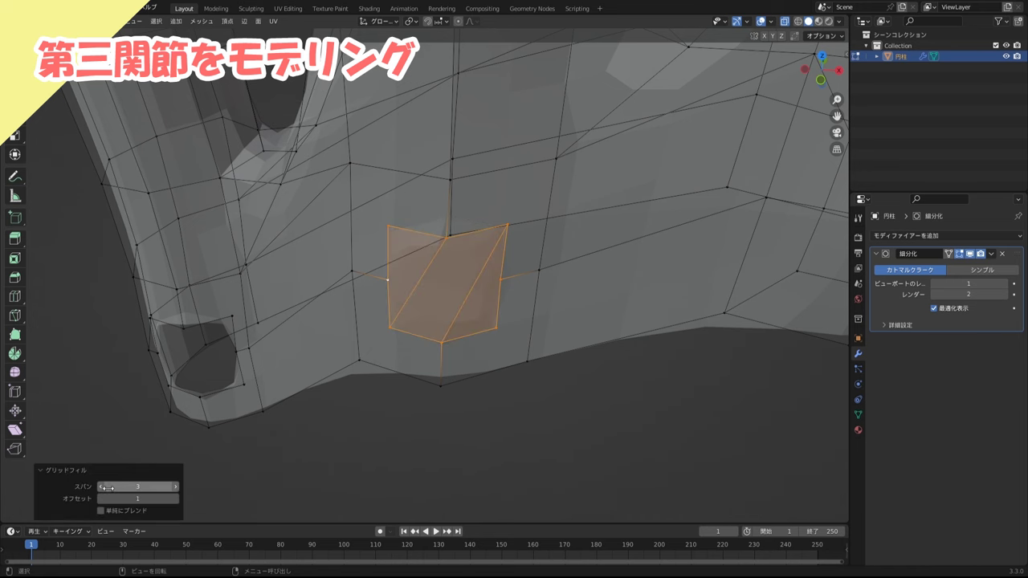
- Select vertex pairs above and below the second patch for connecting
{"action": "left_click", "coordinate": [473, 281]}
{"action": "left_click", "coordinate": [347, 183]}
{"action": "mouse_move", "coordinate": [347, 183]}
{"action": "middle_mouse_down"}
{"action": "mouse_move", "coordinate": [504, 288]}
{"action": "mouse_move", "coordinate": [482, 306]}
{"action": "middle_mouse_up"}
{"action": "left_click", "coordinate": [508, 286]}
{"action": "left_click", "coordinate": [559, 224], "text": "shift"}
{"action": "left_click", "coordinate": [396, 361]}
{"action": "left_click", "coordinate": [501, 362], "text": "shift"}
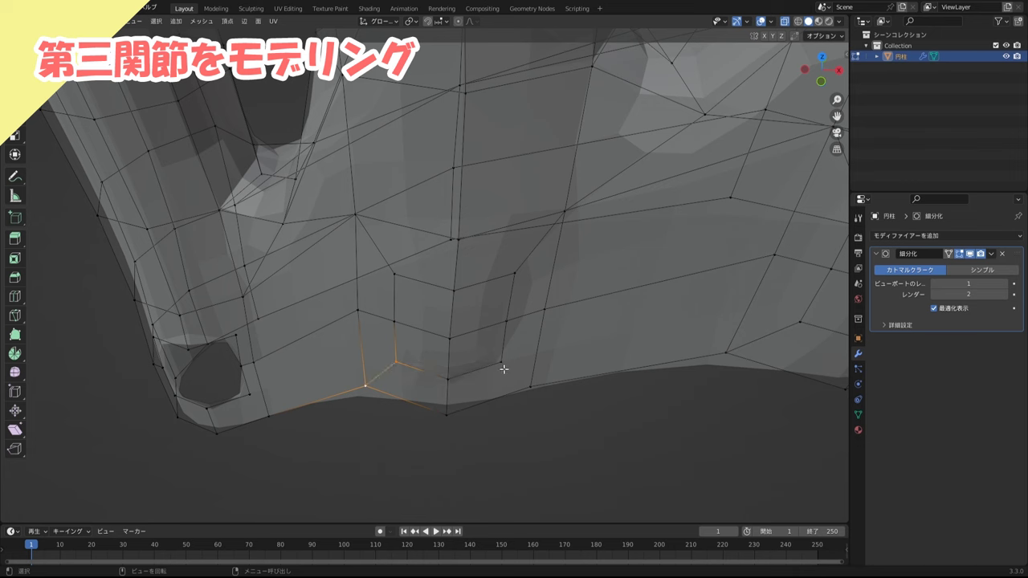
{"action": "left_click", "coordinate": [501, 362]}
{"action": "left_click", "coordinate": [534, 388], "text": "shift"}
{"action": "middle_click_drag", "start_coordinate": [534, 388], "coordinate": [449, 338]}
- Grid-fill the last knuckle hole and select its corner vertices to connect across it
{"action": "left_click", "coordinate": [259, 21]}
{"action": "left_click", "coordinate": [297, 155]}
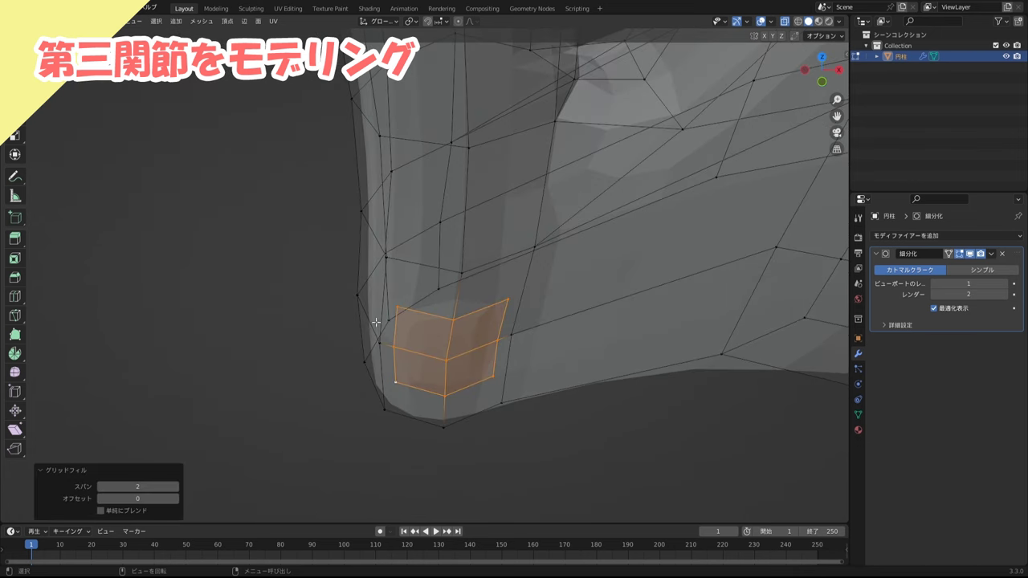
{"action": "left_click", "coordinate": [394, 296]}
{"action": "middle_click_drag", "start_coordinate": [393, 296], "coordinate": [436, 298]}
{"action": "left_click", "coordinate": [494, 308]}
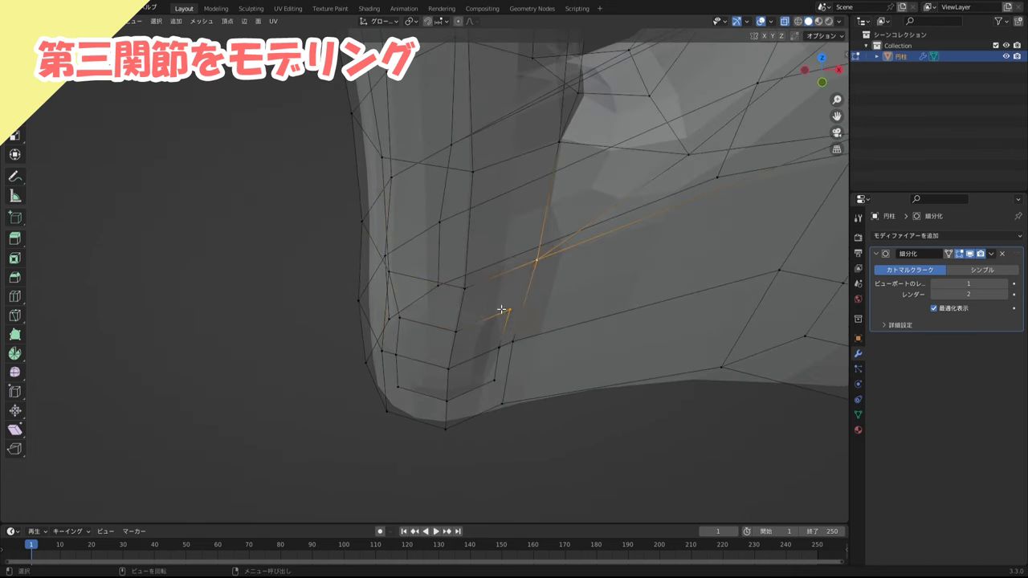
{"action": "mouse_move", "coordinate": [504, 312]}
{"action": "middle_mouse_down"}
{"action": "mouse_move", "coordinate": [494, 375]}
{"action": "mouse_move", "coordinate": [413, 375]}
{"action": "middle_mouse_up"}
{"action": "left_click", "coordinate": [496, 374]}
{"action": "left_click", "coordinate": [391, 409]}
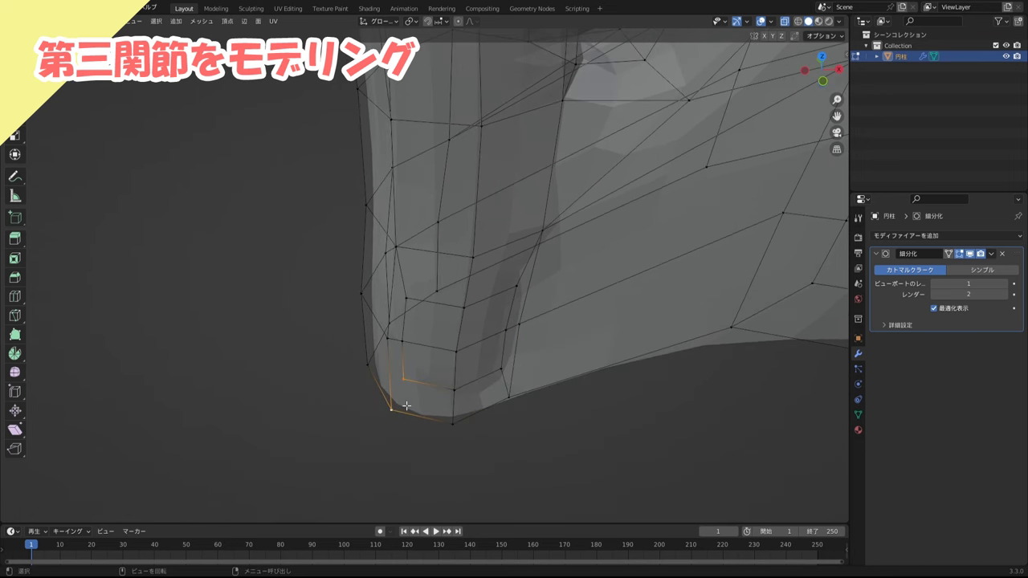
{"action": "scroll", "coordinate": [547, 395], "scroll_direction": "down", "scroll_amount": 5}
{"action": "middle_click_drag", "start_coordinate": [463, 427], "coordinate": [551, 340]}
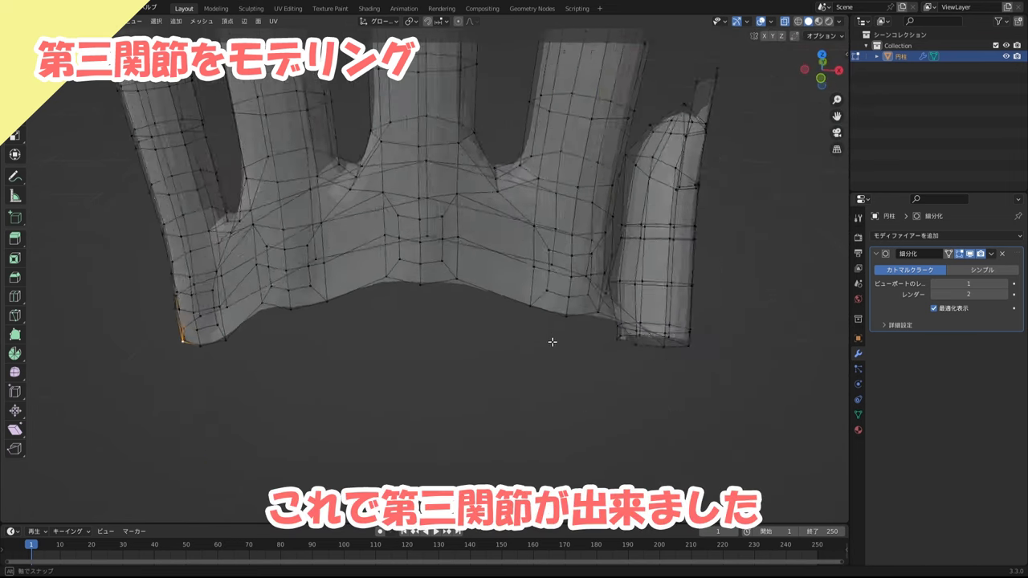
- Add a centered loop cut on the thumb web and lower it along Z
{"action": "mouse_move", "coordinate": [522, 402]}
{"action": "middle_mouse_down"}
{"action": "mouse_move", "coordinate": [503, 418]}
{"action": "mouse_move", "coordinate": [482, 356]}
{"action": "mouse_move", "coordinate": [639, 372]}
{"action": "mouse_move", "coordinate": [482, 374]}
{"action": "mouse_move", "coordinate": [438, 386]}
{"action": "mouse_move", "coordinate": [436, 358]}
{"action": "mouse_move", "coordinate": [465, 335]}
{"action": "middle_mouse_up"}
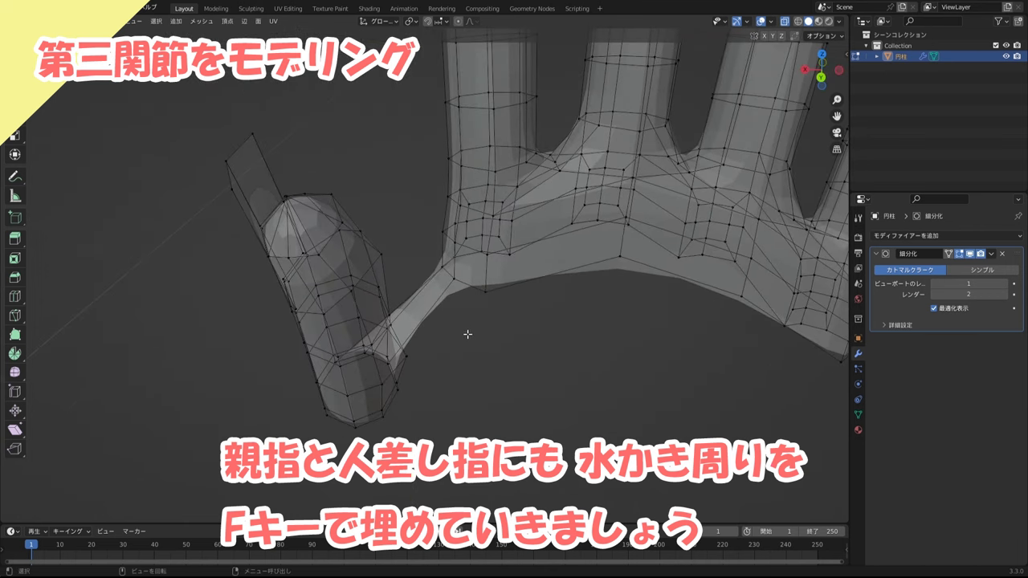
{"action": "scroll", "coordinate": [465, 335], "scroll_direction": "up", "scroll_amount": 2}
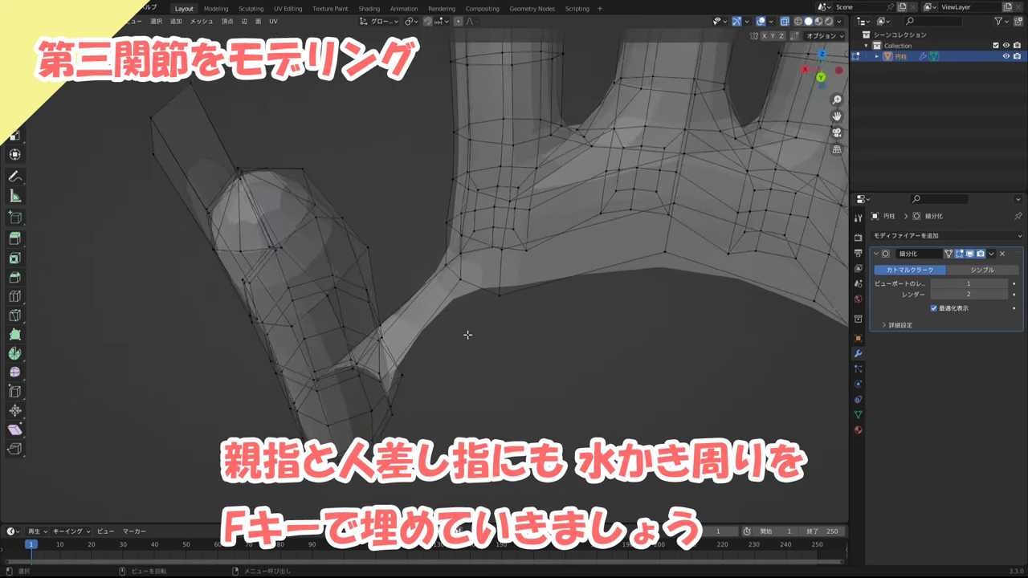
{"action": "scroll", "coordinate": [465, 335], "scroll_direction": "up", "scroll_amount": 2}
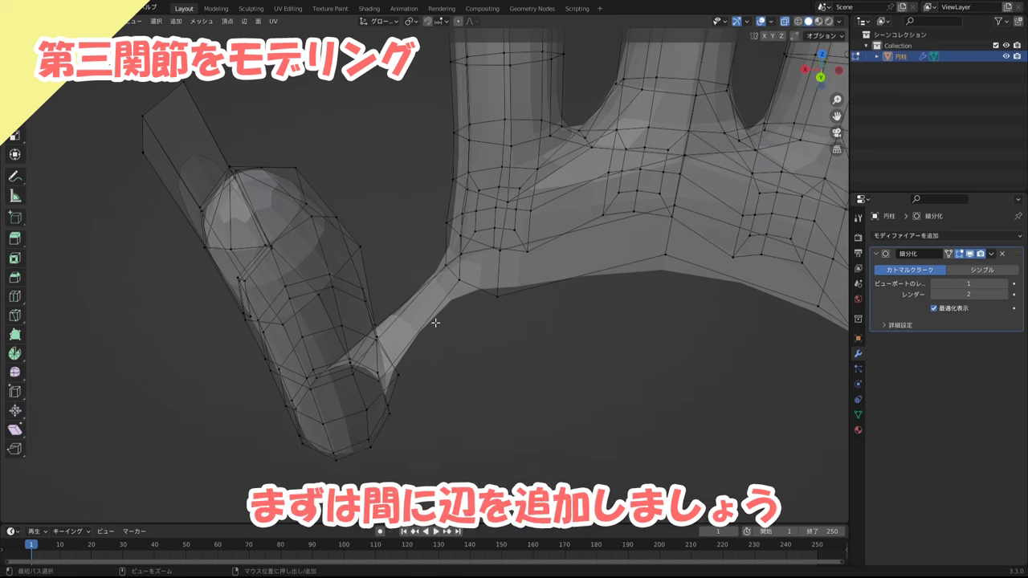
{"action": "key", "text": "ctrl+r"}
{"action": "left_click", "coordinate": [435, 322]}
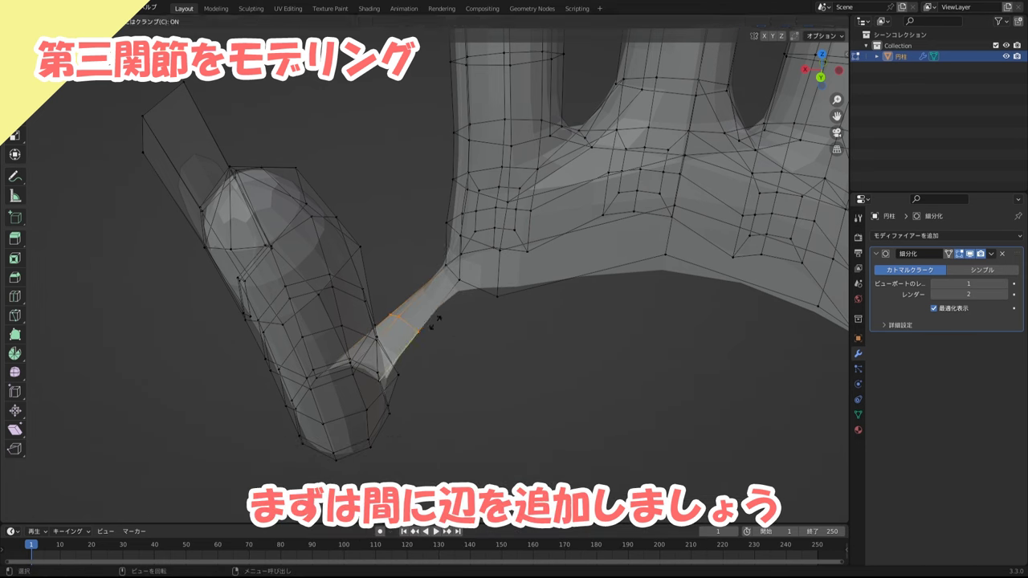
{"action": "right_click", "coordinate": [434, 322]}
{"action": "key", "text": "g"}
{"action": "key", "text": "z"}
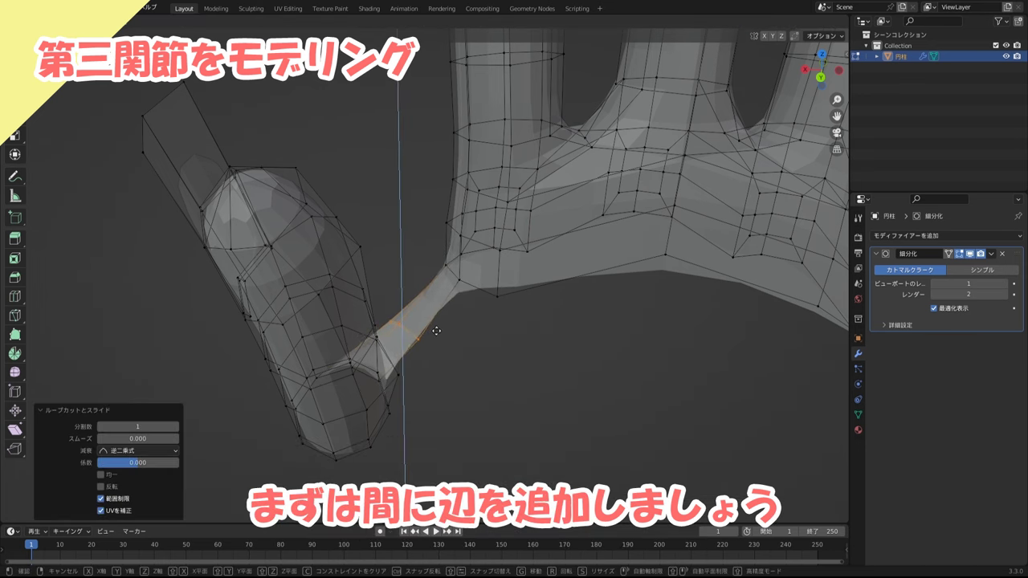
{"action": "left_click", "coordinate": [438, 344]}
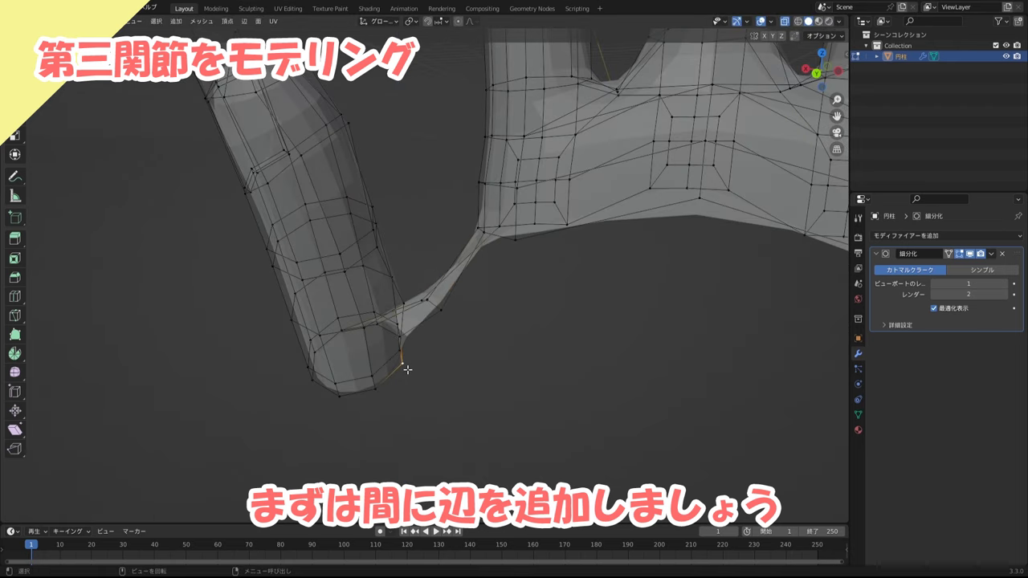
- Extrude two vertices straight down along Z and scale them inward to 0.714
{"action": "left_click", "coordinate": [516, 239], "text": "shift"}
{"action": "key", "text": "e"}
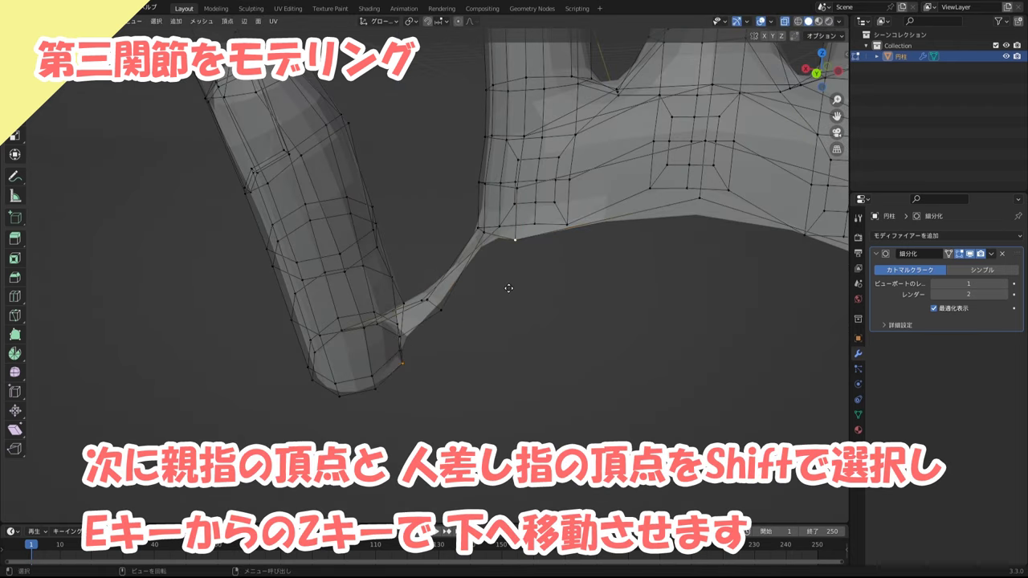
{"action": "key", "text": "z"}
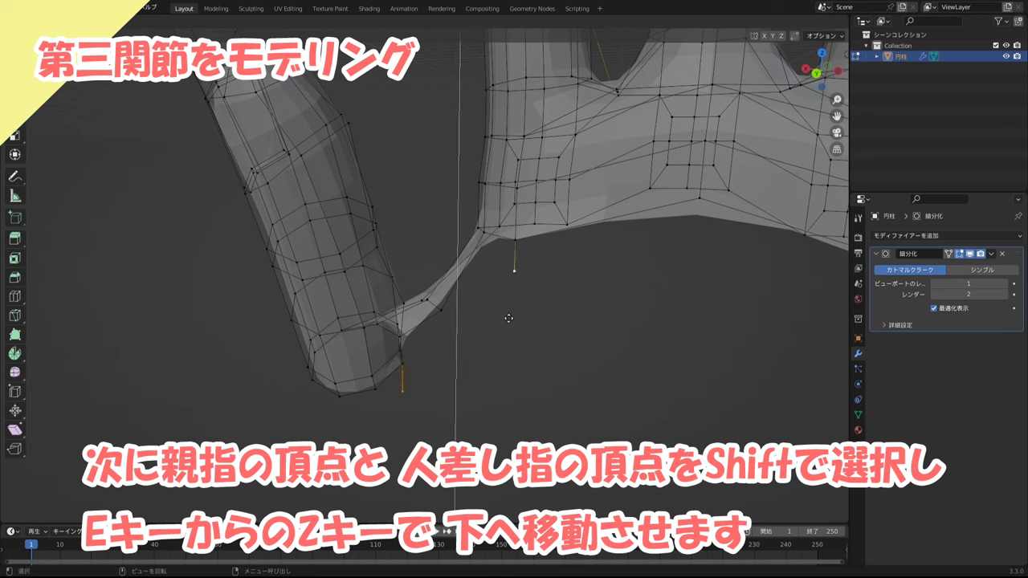
{"action": "left_click", "coordinate": [509, 338]}
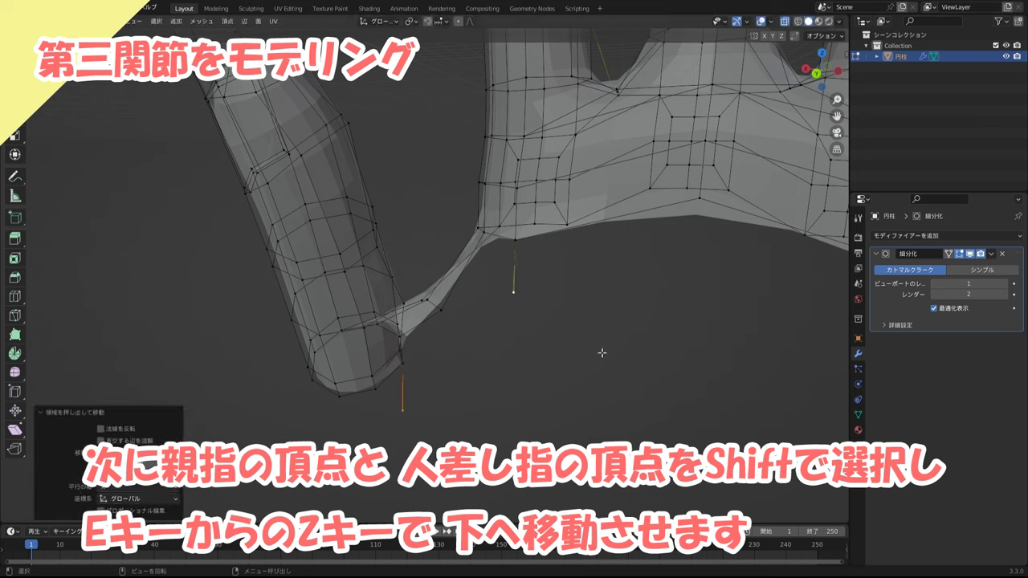
{"action": "key", "text": "s"}
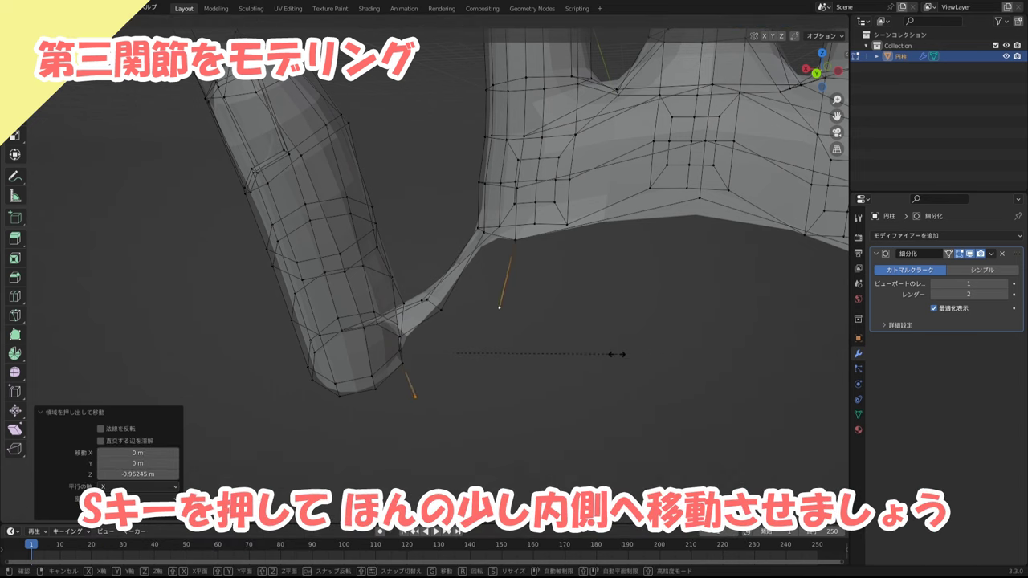
{"action": "left_click", "coordinate": [607, 354]}
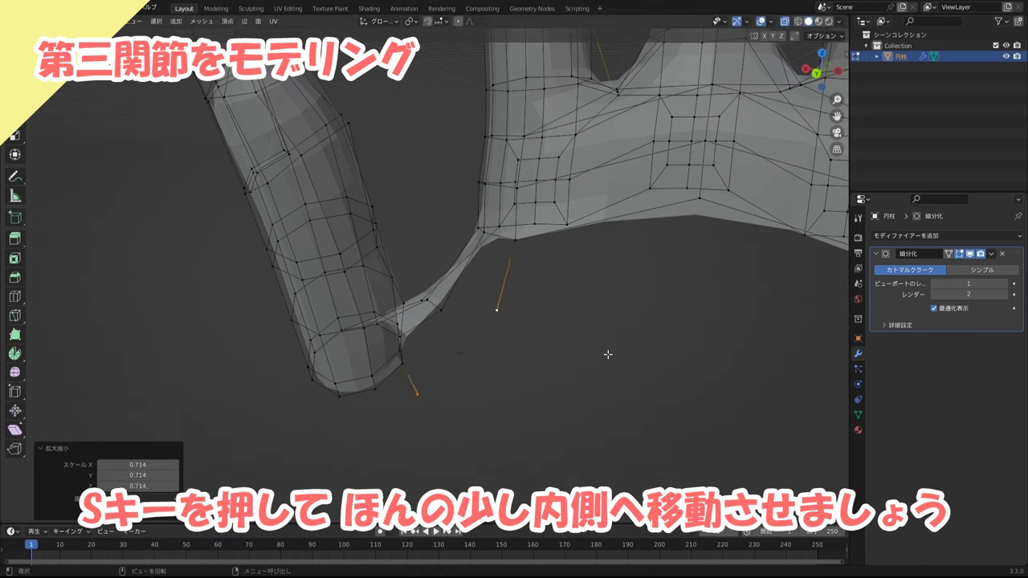
- Fill a quad and a triangle across the gap between the thumb base and palm
{"action": "middle_click_drag", "start_coordinate": [413, 367], "coordinate": [397, 367]}
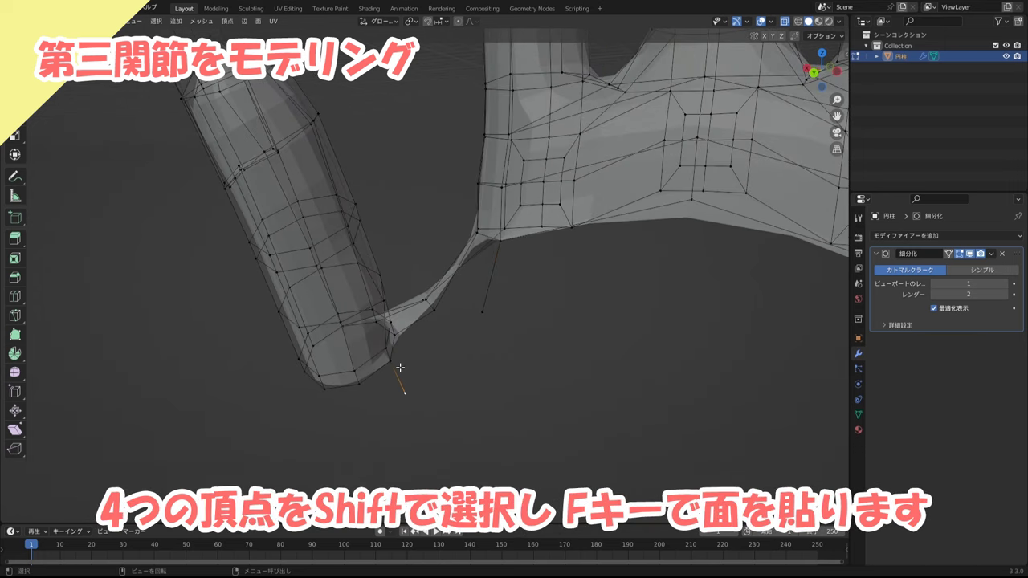
{"action": "left_click", "coordinate": [392, 357]}
{"action": "left_click", "coordinate": [395, 335], "text": "shift"}
{"action": "left_click", "coordinate": [434, 310], "text": "shift"}
{"action": "key", "text": "f"}
{"action": "left_click", "coordinate": [433, 309]}
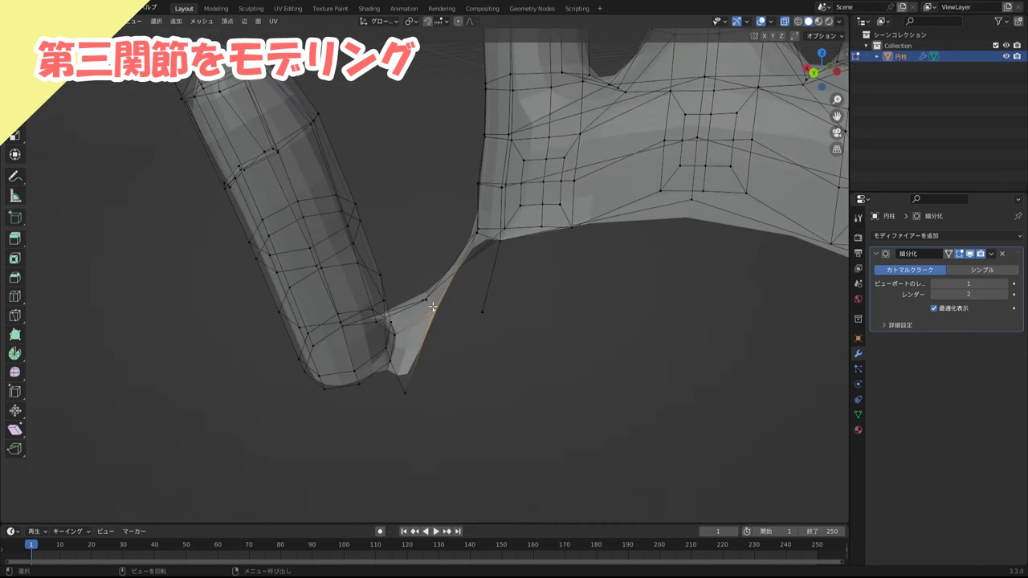
{"action": "left_click", "coordinate": [482, 311], "text": "shift"}
{"action": "left_click", "coordinate": [501, 238], "text": "shift"}
{"action": "key", "text": "f"}
- Fill faces across the lower gap between the thumb base and palm
{"action": "middle_click_drag", "start_coordinate": [493, 291], "coordinate": [445, 314]}
{"action": "left_click", "coordinate": [445, 313]}
{"action": "left_click", "coordinate": [414, 394], "text": "shift"}
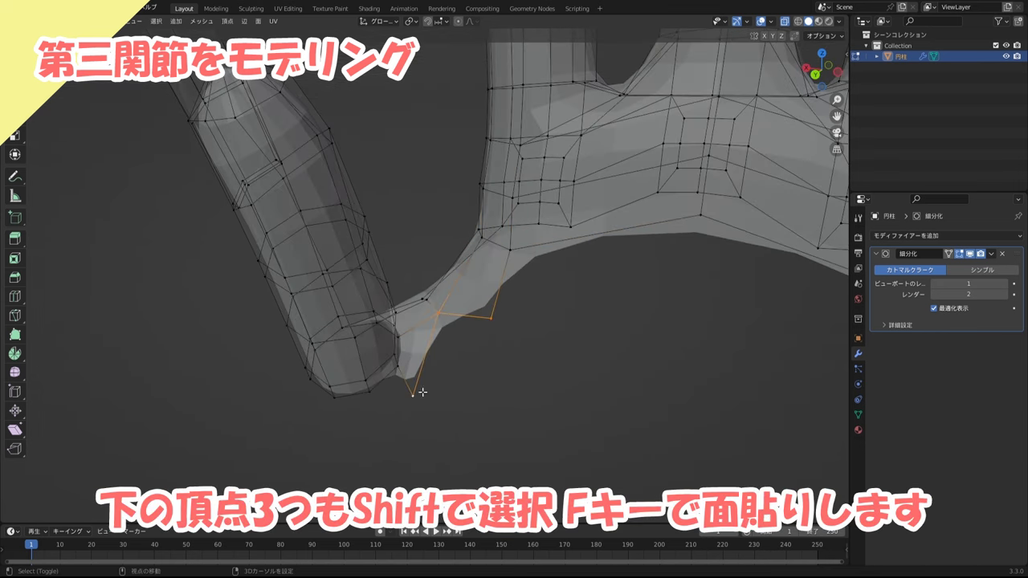
{"action": "key", "text": "f"}
{"action": "mouse_move", "coordinate": [479, 372]}
{"action": "middle_mouse_down"}
{"action": "mouse_move", "coordinate": [521, 339]}
{"action": "mouse_move", "coordinate": [377, 287]}
{"action": "middle_mouse_up"}
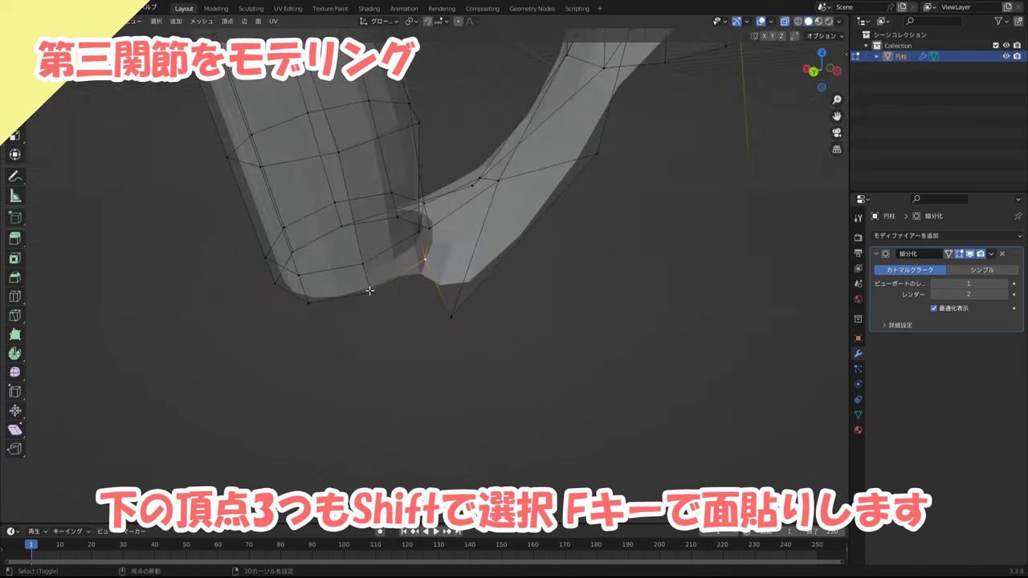
{"action": "left_click", "coordinate": [369, 292], "text": "shift"}
{"action": "left_click", "coordinate": [452, 319], "text": "shift"}
{"action": "key", "text": "f"}
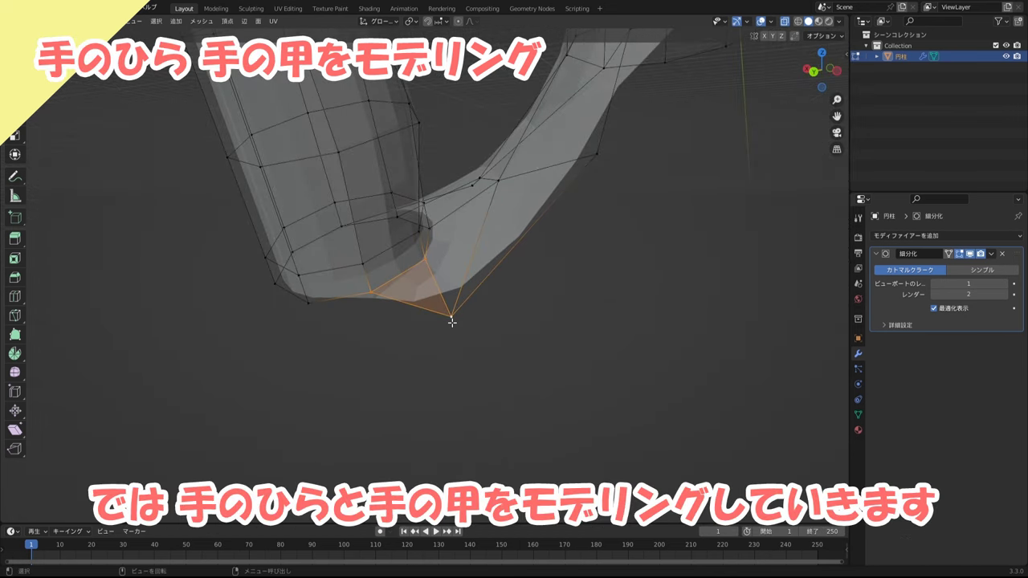
- In front view, extrude the hand's bottom edge loop −1.2575 m straight down along Z
{"action": "scroll", "coordinate": [452, 322], "scroll_direction": "down", "scroll_amount": 3}
{"action": "middle_click_drag", "start_coordinate": [386, 310], "coordinate": [411, 313]}
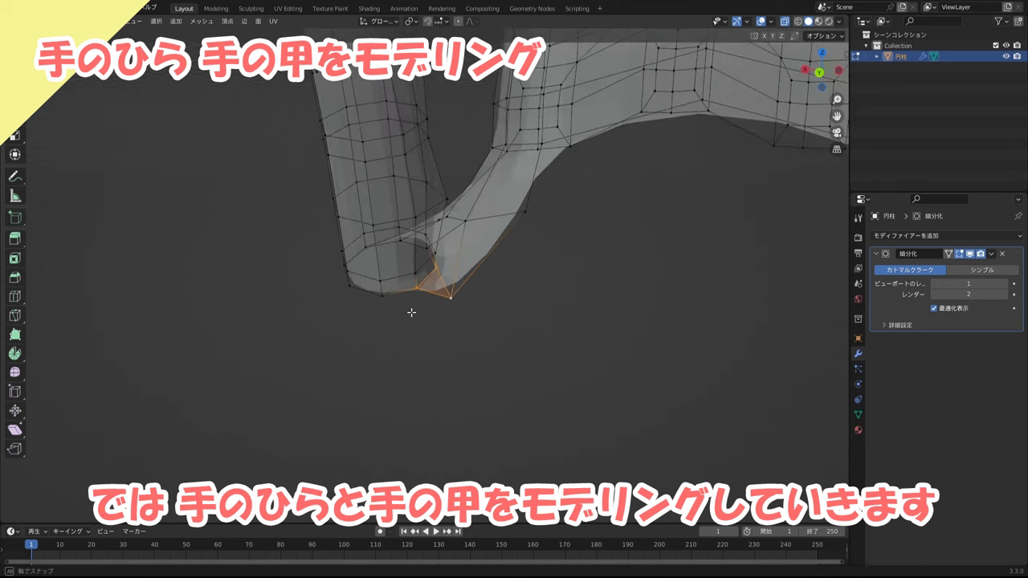
{"action": "key", "text": "KP_1"}
{"action": "key", "text": "alt+a"}
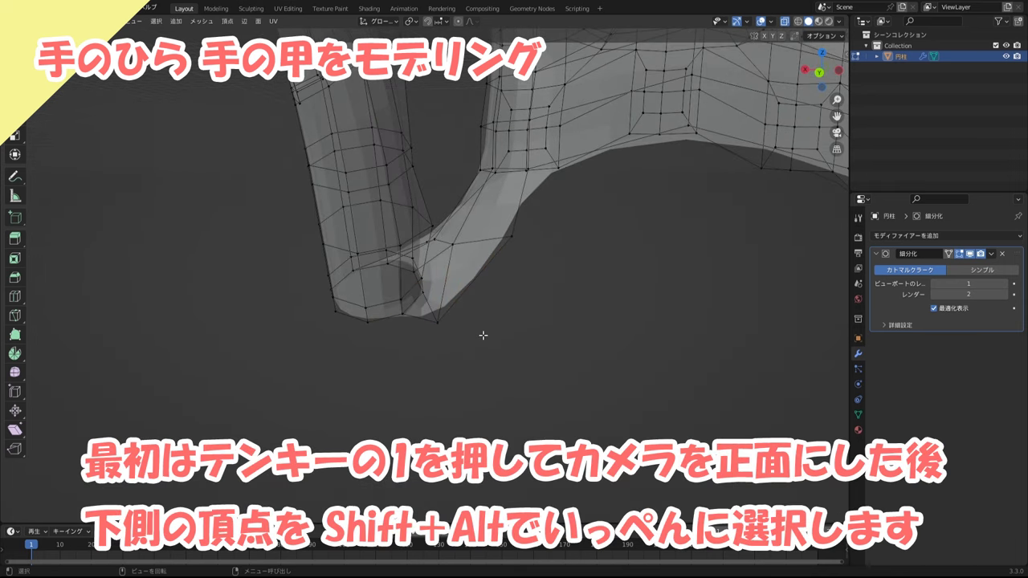
{"action": "key", "text": "KP_1"}
{"action": "middle_click_drag", "start_coordinate": [482, 335], "coordinate": [506, 401], "text": "shift"}
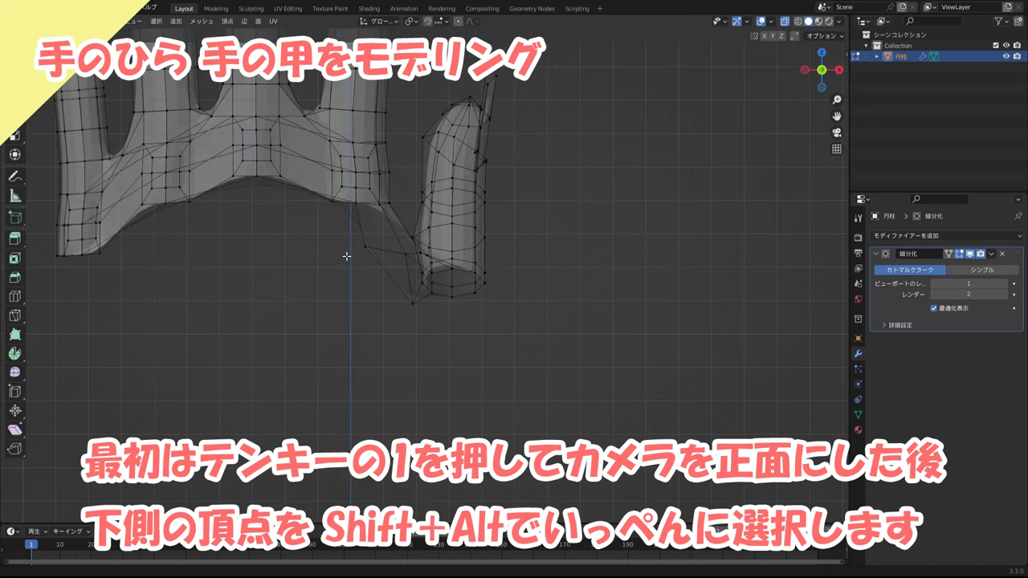
{"action": "scroll", "coordinate": [479, 300], "scroll_direction": "down", "scroll_amount": 2}
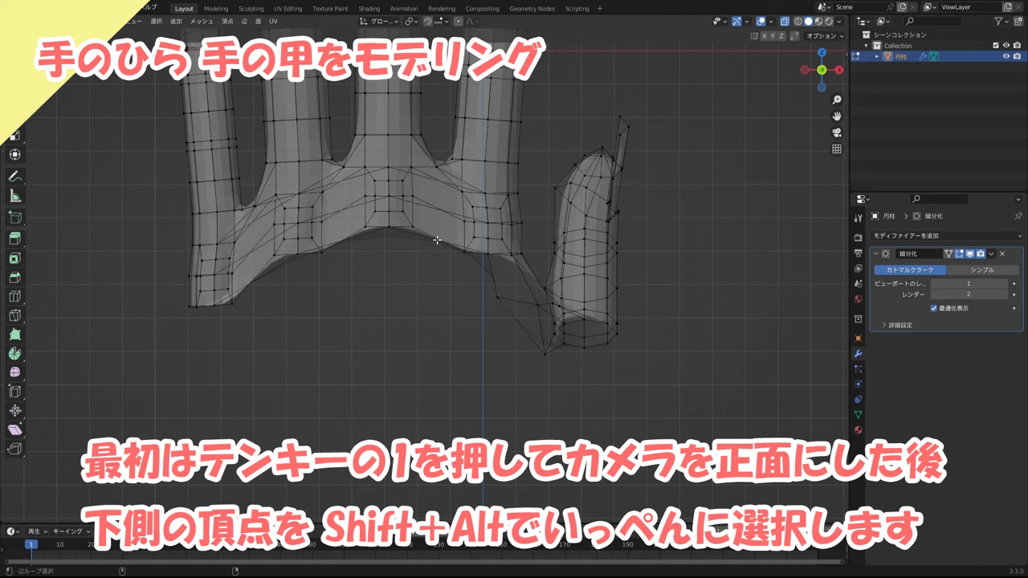
{"action": "left_click", "coordinate": [437, 239], "text": "alt+shift"}
{"action": "mouse_move", "coordinate": [458, 367]}
{"action": "middle_mouse_down", "text": "shift"}
{"action": "mouse_move", "coordinate": [505, 421]}
{"action": "mouse_move", "coordinate": [512, 352]}
{"action": "middle_mouse_up", "text": "shift"}
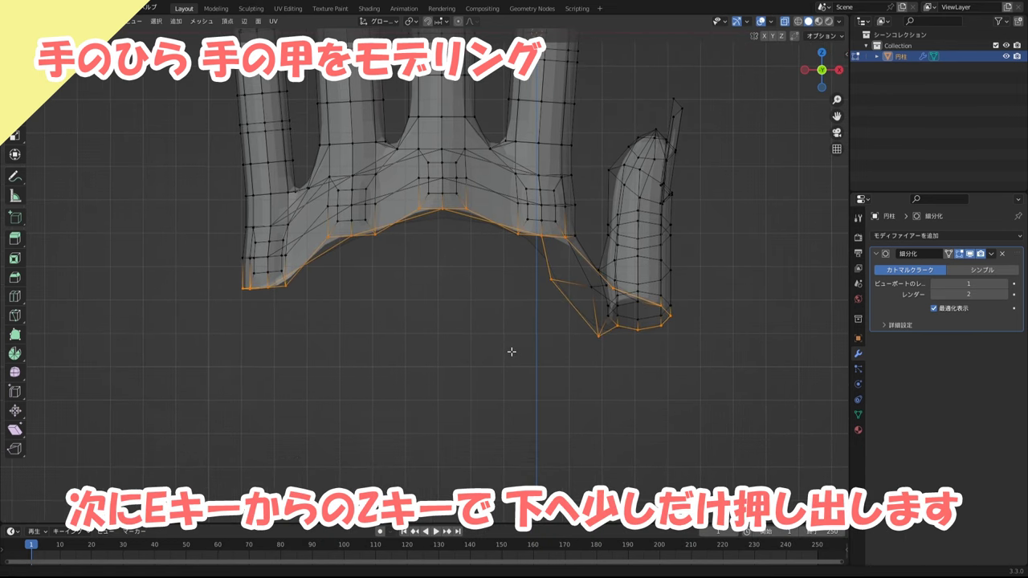
{"action": "key", "text": "e"}
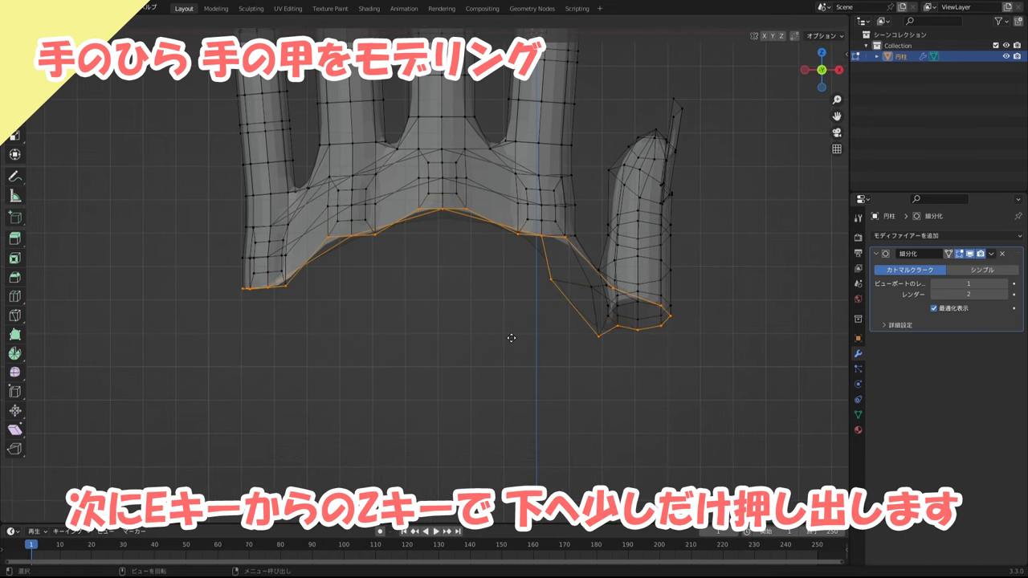
{"action": "key", "text": "z"}
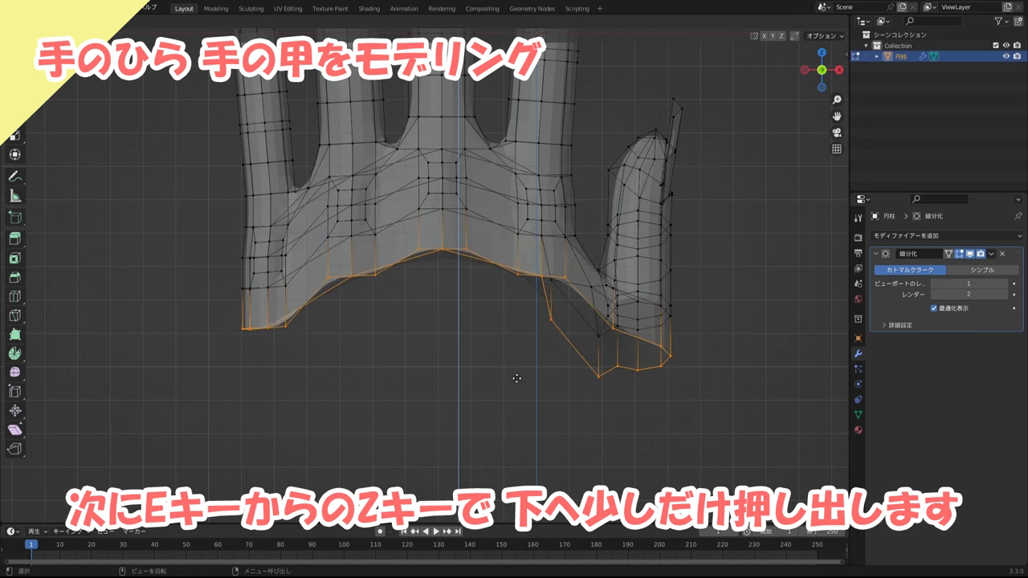
{"action": "left_click", "coordinate": [516, 380]}
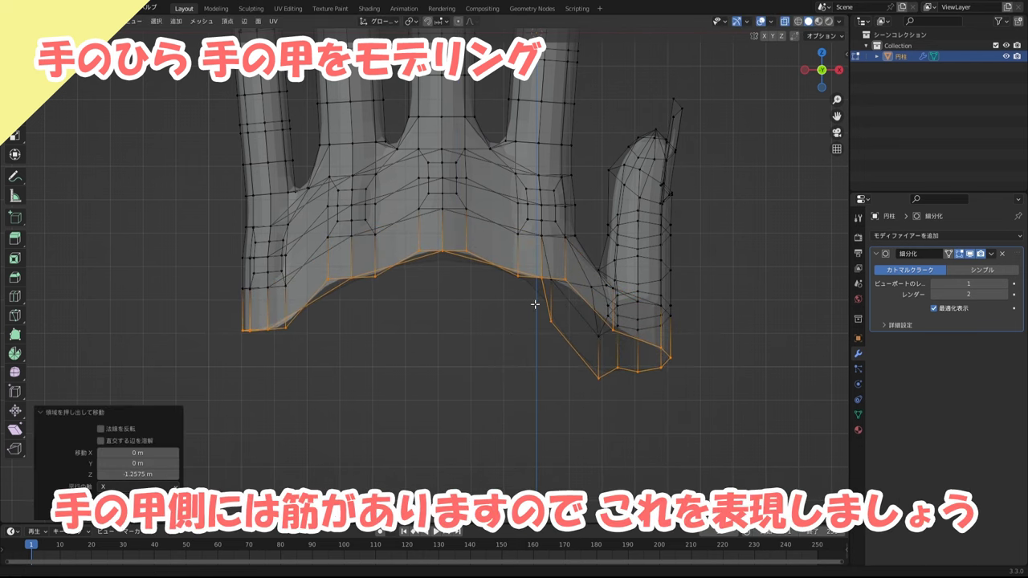
{"action": "mouse_move", "coordinate": [536, 298]}
{"action": "middle_mouse_down"}
{"action": "mouse_move", "coordinate": [482, 324]}
{"action": "mouse_move", "coordinate": [439, 326]}
{"action": "middle_mouse_up"}
- Merge the three vertices below the first finger at their center
{"action": "scroll", "coordinate": [475, 322], "scroll_direction": "up", "scroll_amount": 2}
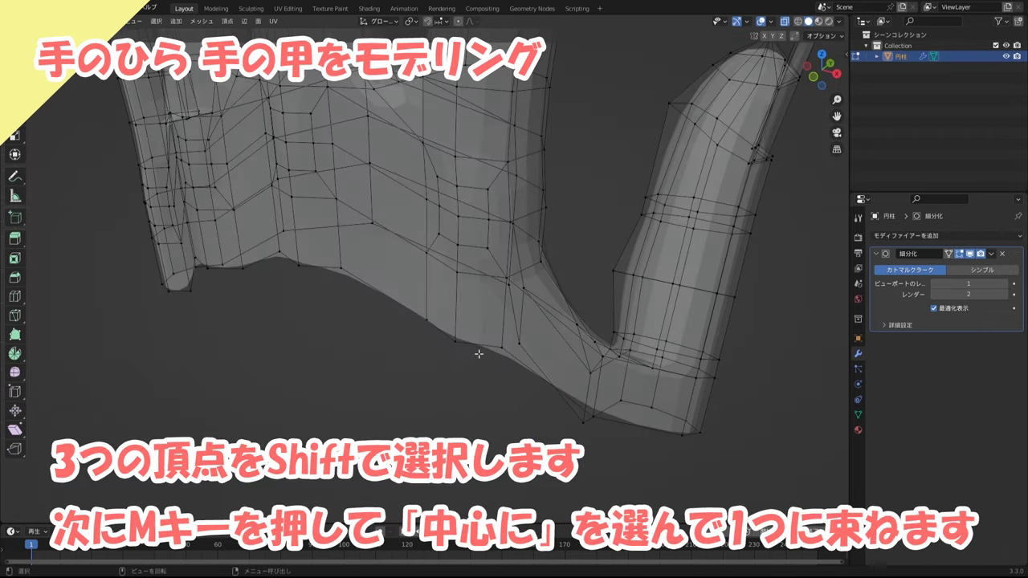
{"action": "left_click", "coordinate": [460, 350]}
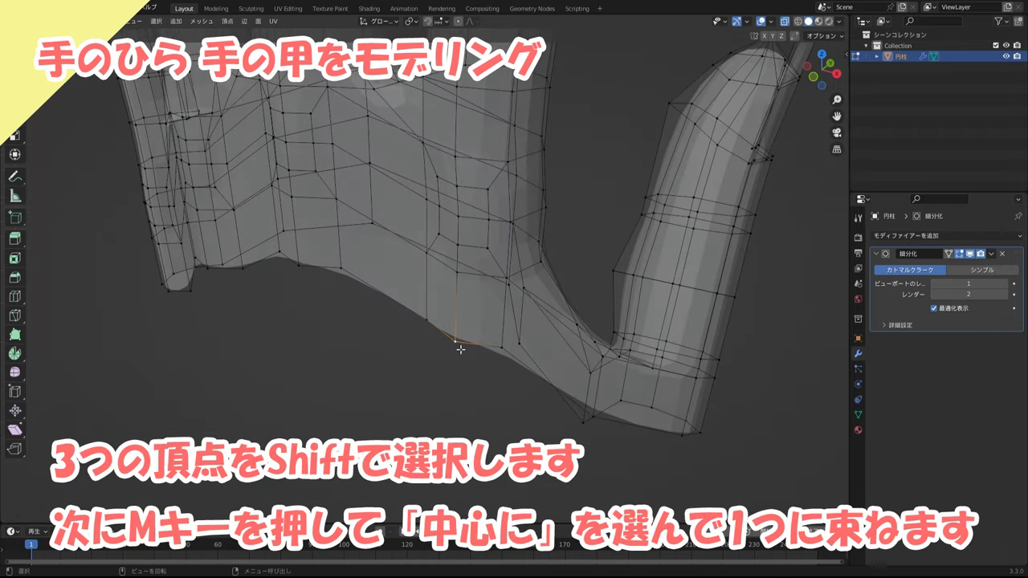
{"action": "left_click", "coordinate": [427, 320], "text": "shift"}
{"action": "left_click", "coordinate": [500, 349], "text": "shift"}
{"action": "middle_click_drag", "start_coordinate": [452, 359], "coordinate": [463, 345]}
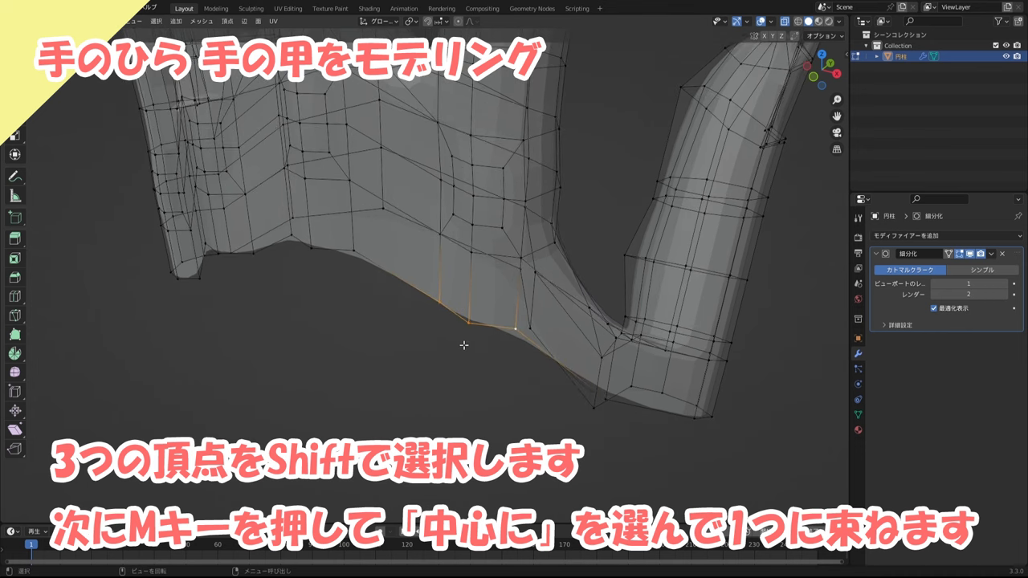
{"action": "key", "text": "m"}
{"action": "left_click", "coordinate": [464, 344]}
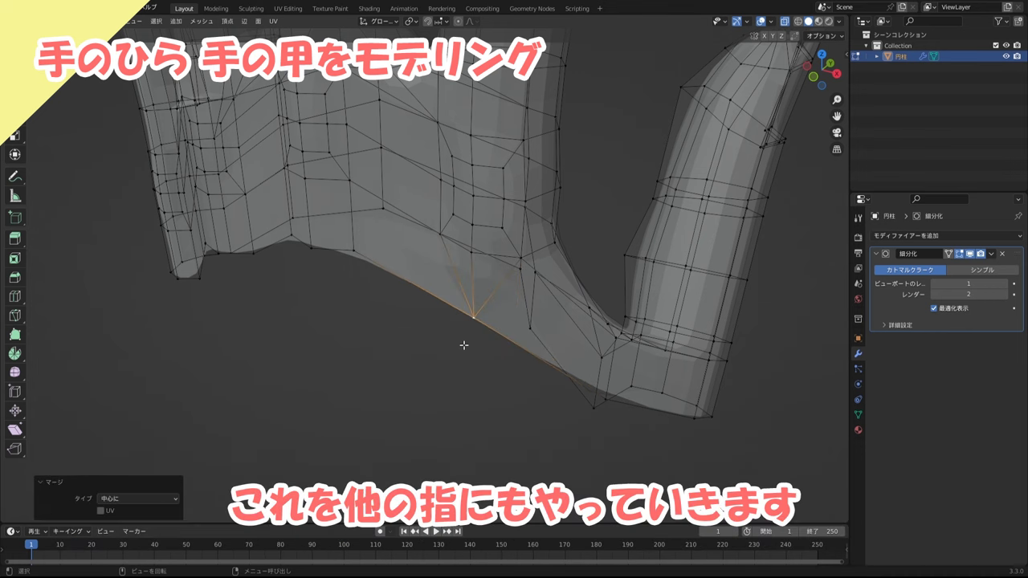
- Merge the vertex groups below the next fingers at center to form tendon ridges
{"action": "middle_click_drag", "start_coordinate": [362, 293], "coordinate": [429, 305]}
{"action": "left_click", "coordinate": [435, 271]}
{"action": "left_click", "coordinate": [368, 259], "text": "shift"}
{"action": "left_click", "coordinate": [368, 260], "text": "shift"}
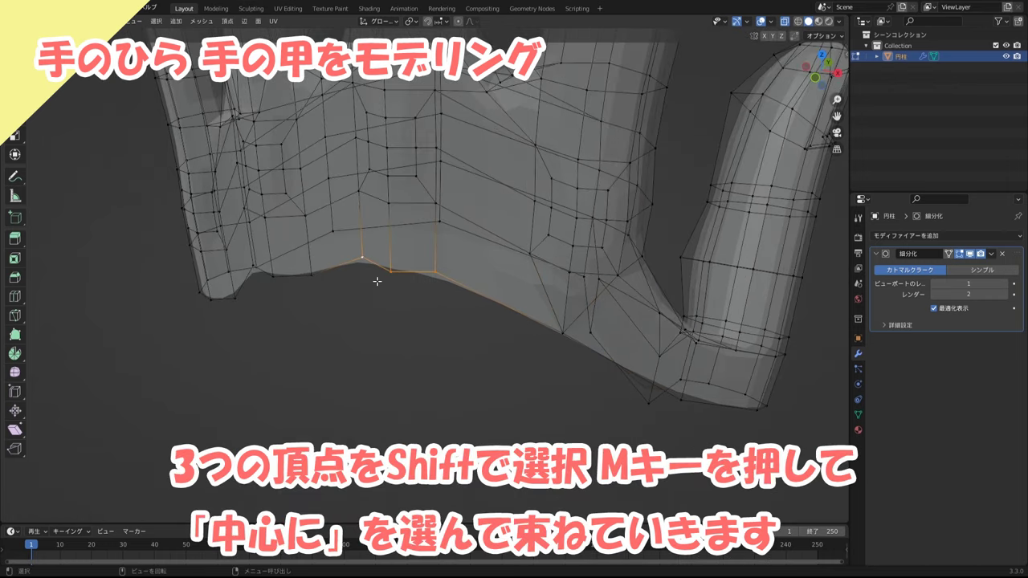
{"action": "key", "text": "m"}
{"action": "left_click", "coordinate": [346, 282]}
{"action": "mouse_move", "coordinate": [346, 282]}
{"action": "middle_mouse_down"}
{"action": "mouse_move", "coordinate": [369, 297]}
{"action": "mouse_move", "coordinate": [345, 337]}
{"action": "mouse_move", "coordinate": [404, 364]}
{"action": "middle_mouse_up"}
{"action": "left_click", "coordinate": [357, 317], "text": "shift"}
{"action": "left_click", "coordinate": [333, 325], "text": "shift"}
{"action": "key", "text": "m"}
{"action": "left_click", "coordinate": [332, 325]}
{"action": "key", "text": "m"}
{"action": "left_click", "coordinate": [338, 356]}
- Merge the thumb-side bottom vertices at center and nudge the result to follow the slant
{"action": "left_click", "coordinate": [439, 385], "text": "shift"}
{"action": "left_click", "coordinate": [479, 393], "text": "shift"}
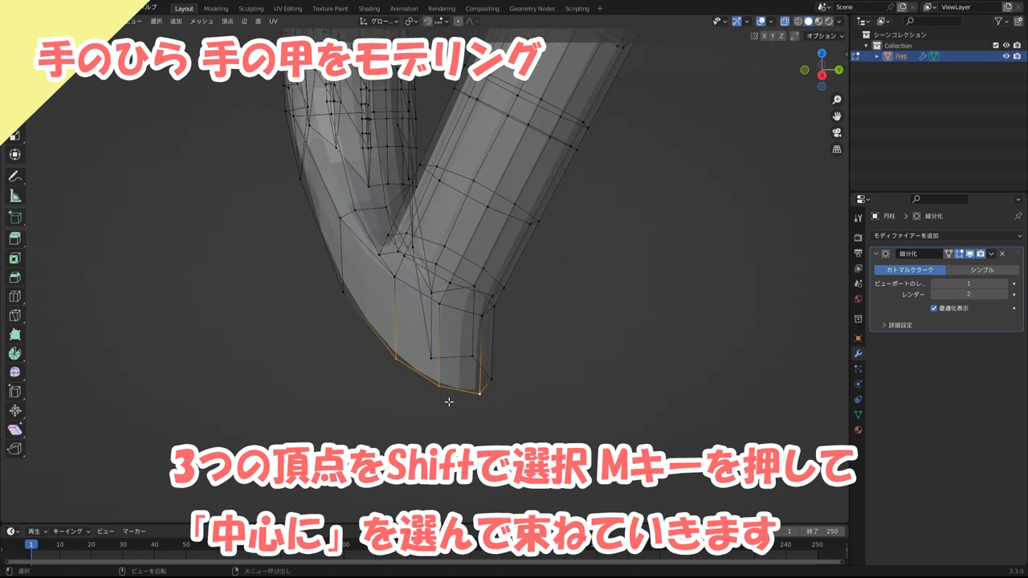
{"action": "key", "text": "m"}
{"action": "left_click", "coordinate": [451, 404]}
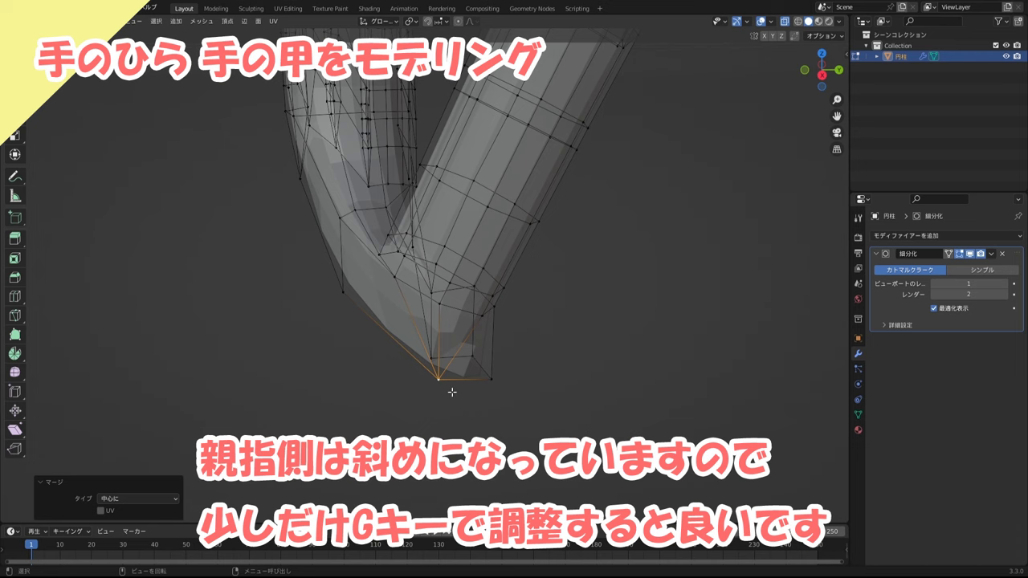
{"action": "key", "text": "g"}
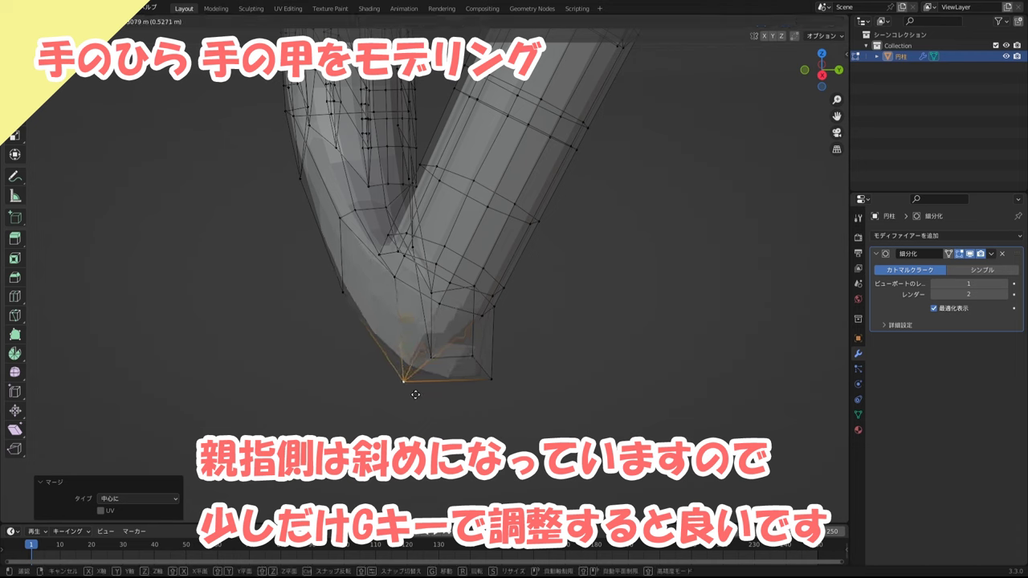
{"action": "left_click", "coordinate": [415, 395]}
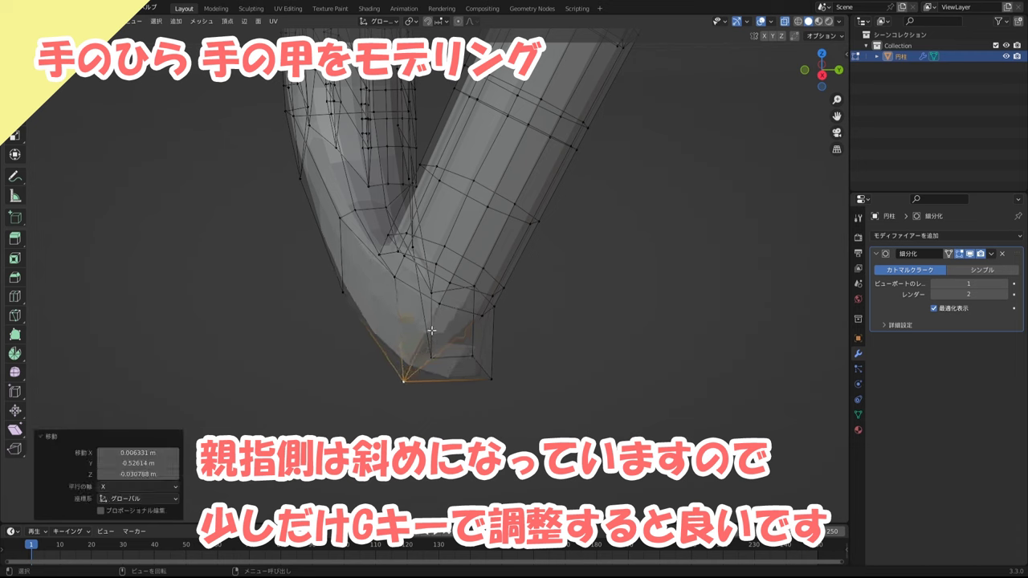
- Merge the two vertices of the extra palm-side quad at their center
{"action": "scroll", "coordinate": [431, 330], "scroll_direction": "up", "scroll_amount": 3}
{"action": "mouse_move", "coordinate": [362, 332]}
{"action": "middle_mouse_down"}
{"action": "mouse_move", "coordinate": [201, 241]}
{"action": "mouse_move", "coordinate": [394, 326]}
{"action": "middle_mouse_up"}
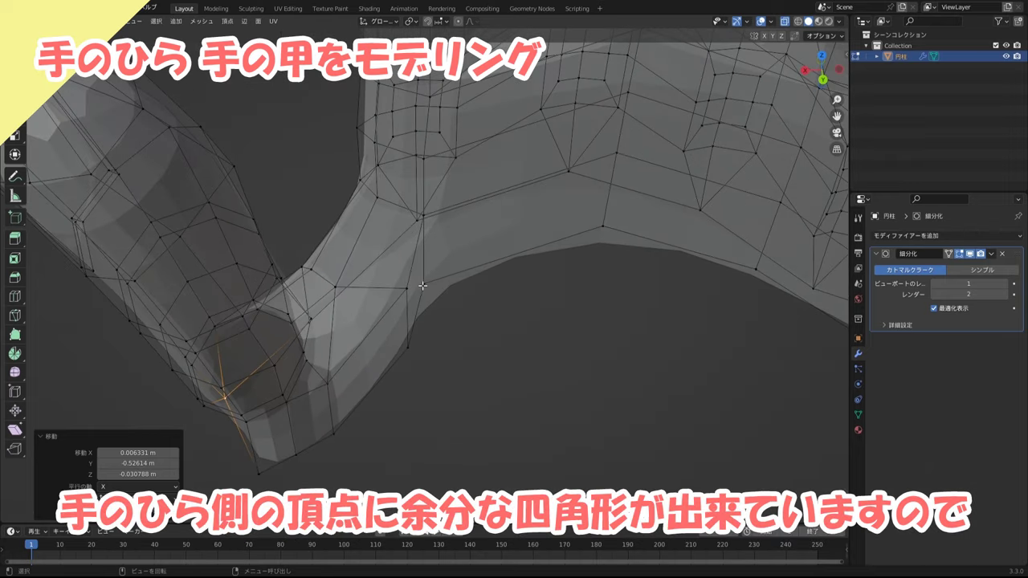
{"action": "left_click", "coordinate": [422, 285]}
{"action": "left_click", "coordinate": [406, 291], "text": "shift"}
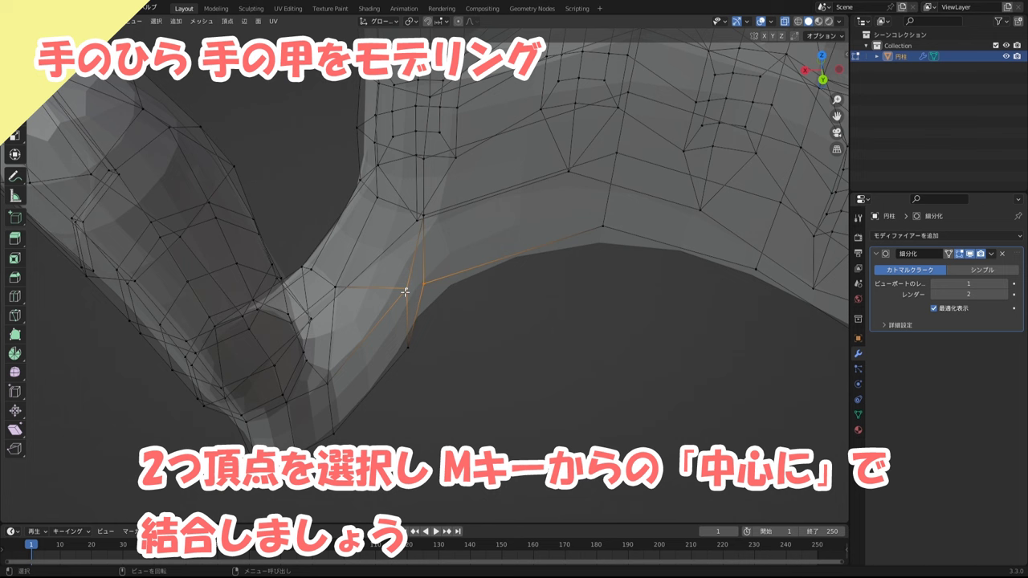
{"action": "key", "text": "m"}
{"action": "left_click", "coordinate": [406, 294]}
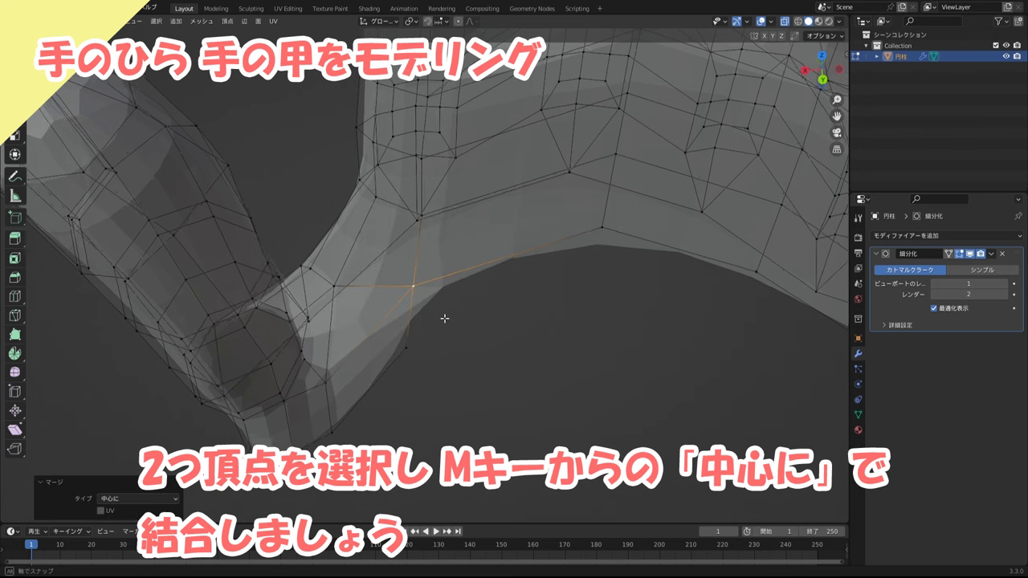
{"action": "scroll", "coordinate": [441, 316], "scroll_direction": "down", "scroll_amount": 2}
{"action": "scroll", "coordinate": [438, 300], "scroll_direction": "down", "scroll_amount": 2}
{"action": "scroll", "coordinate": [439, 297], "scroll_direction": "down", "scroll_amount": 1}
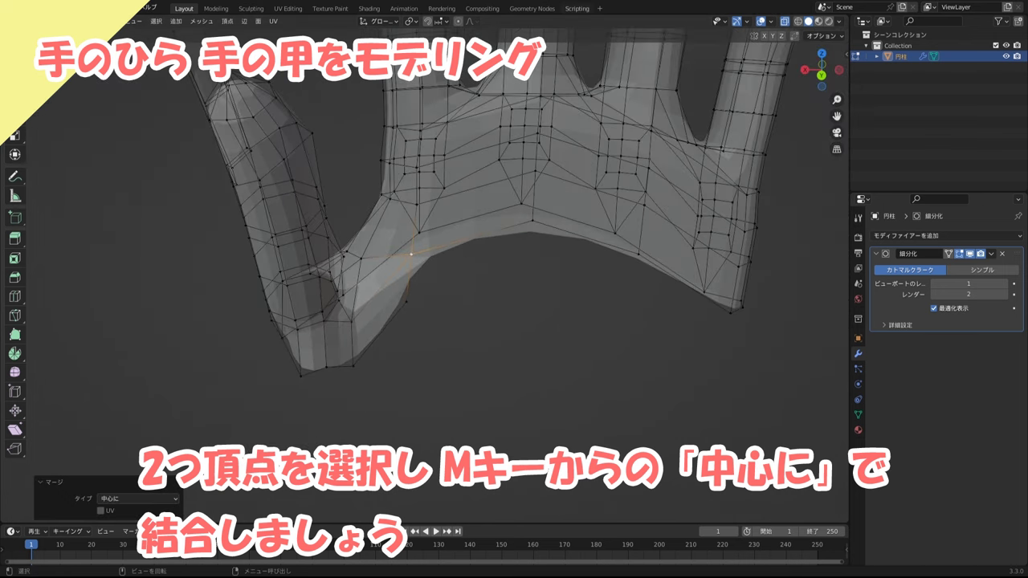
{"action": "mouse_move", "coordinate": [440, 297]}
{"action": "middle_mouse_down"}
{"action": "mouse_move", "coordinate": [400, 239]}
{"action": "mouse_move", "coordinate": [474, 264]}
{"action": "mouse_move", "coordinate": [449, 244]}
{"action": "middle_mouse_up"}
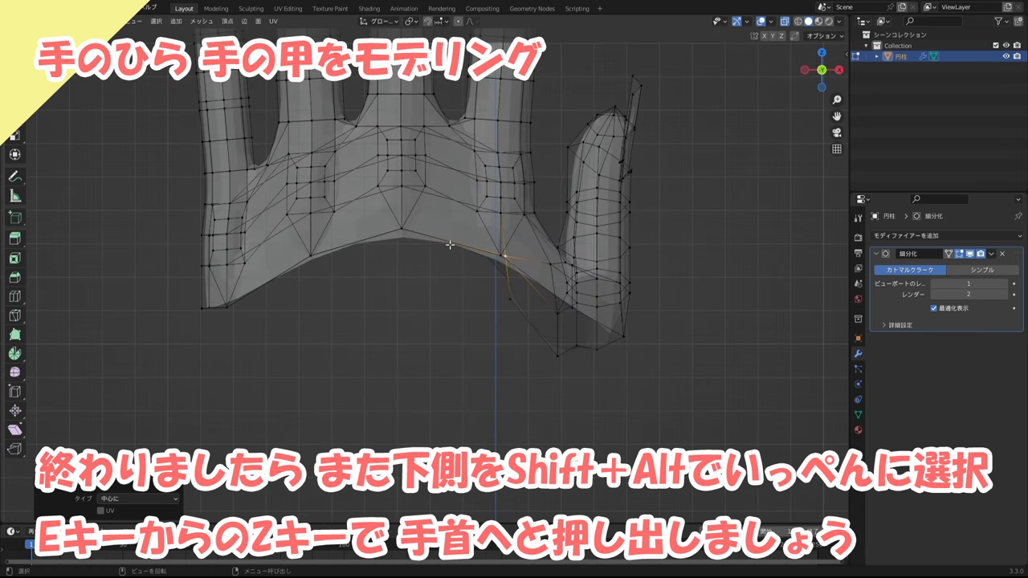
- Extrude the hand's bottom edge loop straight down along Z to form the wrist
{"action": "left_click", "coordinate": [470, 256], "text": "alt+shift"}
{"action": "middle_click_drag", "start_coordinate": [493, 353], "coordinate": [525, 313], "text": "shift"}
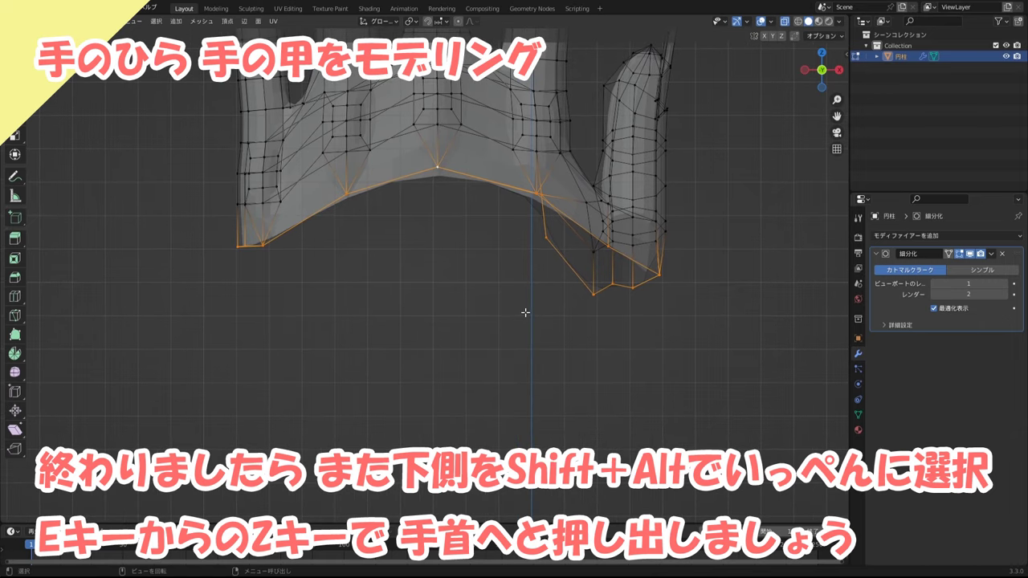
{"action": "scroll", "coordinate": [523, 312], "scroll_direction": "down", "scroll_amount": 4}
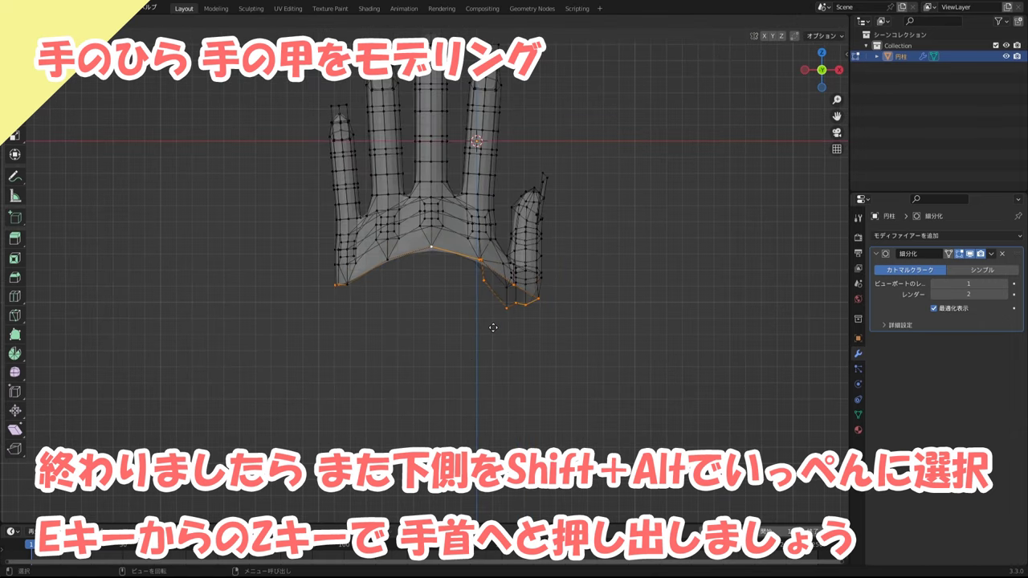
{"action": "key", "text": "e"}
{"action": "key", "text": "z"}
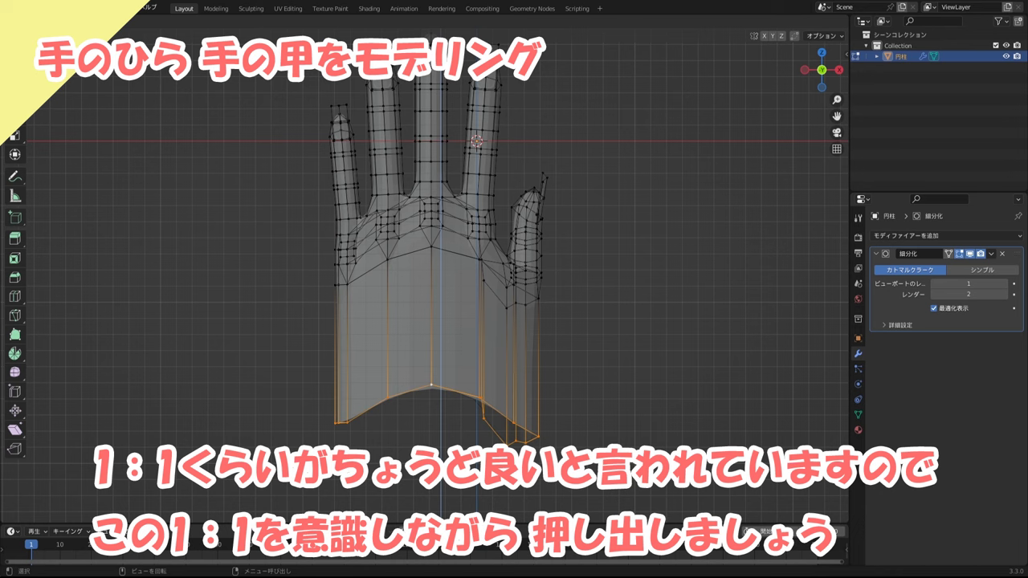
{"action": "left_click", "coordinate": [584, 408]}
- Shrink the new wrist loop to 0.963 and shift it along X into position
{"action": "key", "text": "s"}
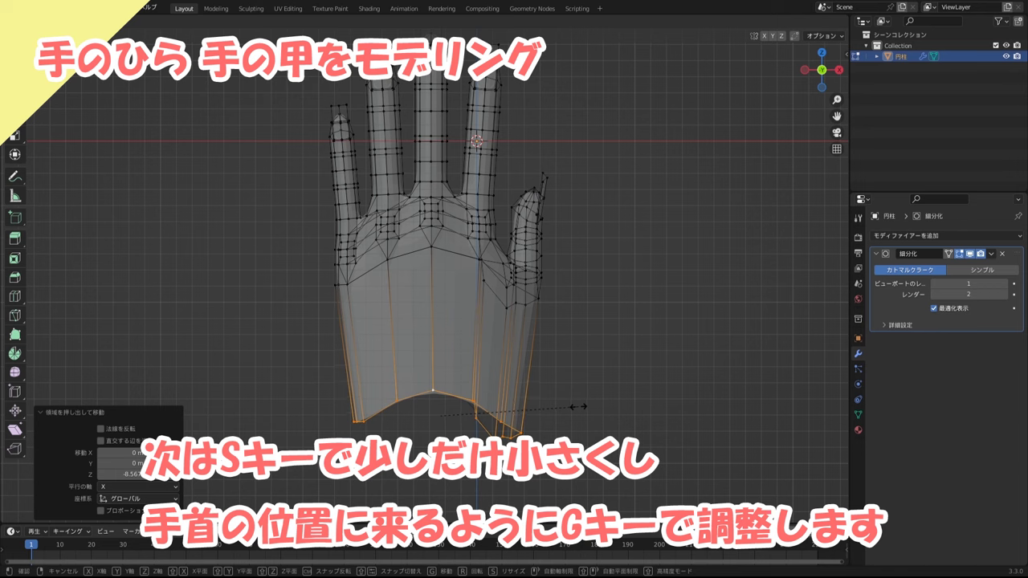
{"action": "left_click", "coordinate": [576, 396]}
{"action": "key", "text": "g"}
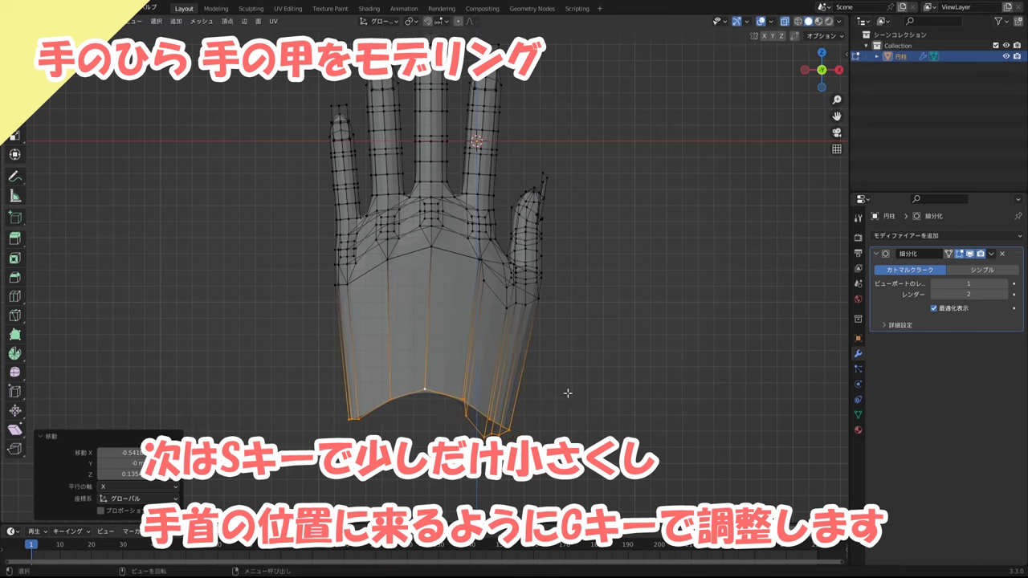
{"action": "left_click", "coordinate": [569, 395]}
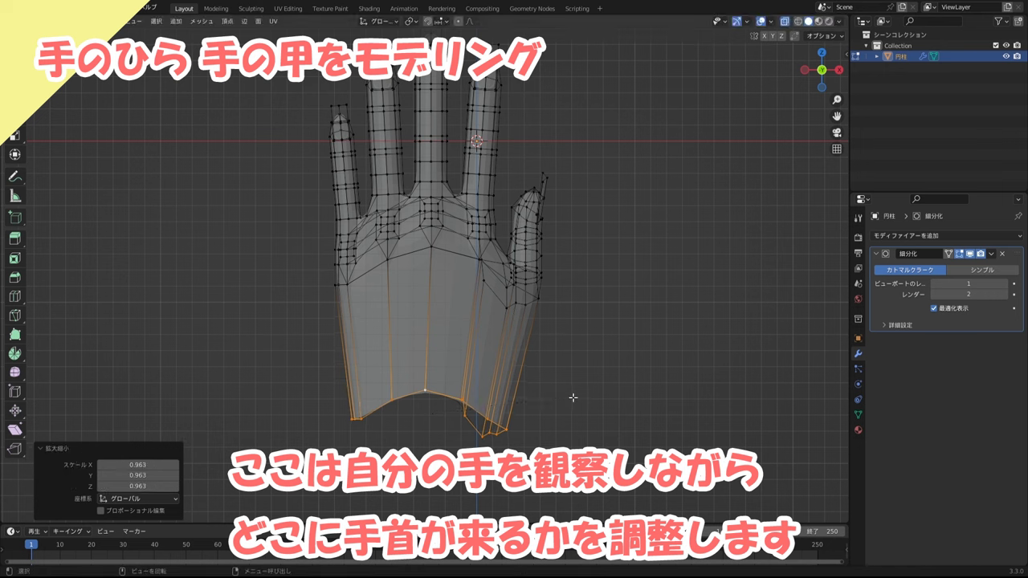
{"action": "key", "text": "g"}
{"action": "key", "text": "x"}
{"action": "left_click", "coordinate": [567, 397]}
{"action": "key", "text": "g"}
{"action": "key", "text": "x"}
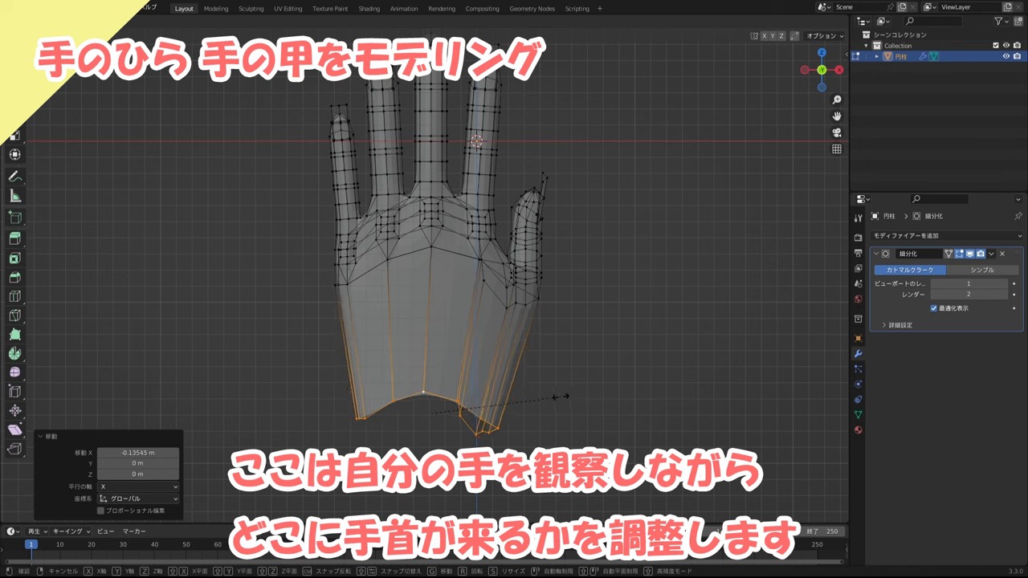
{"action": "left_click", "coordinate": [560, 397]}
{"action": "key", "text": "g"}
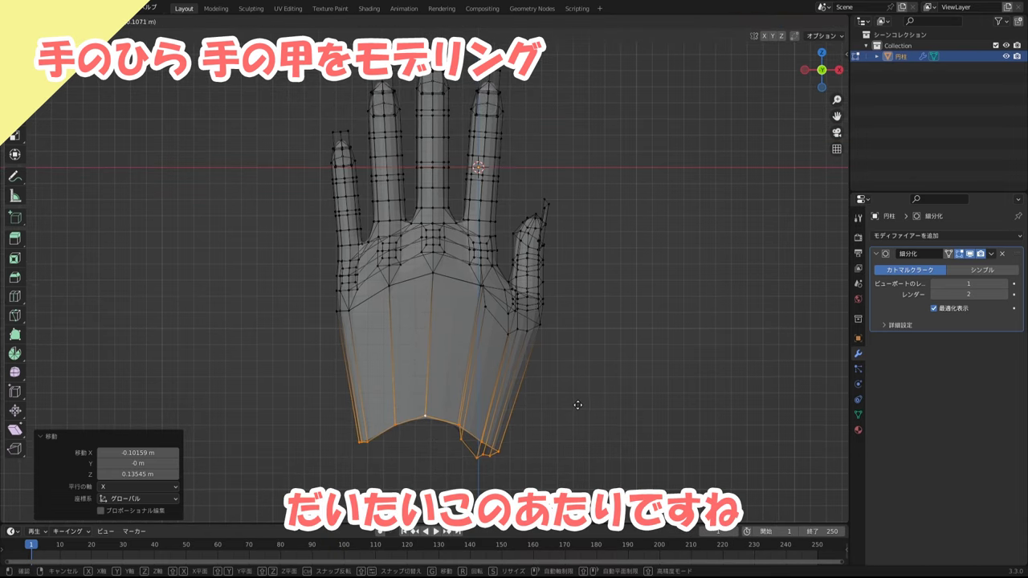
{"action": "left_click", "coordinate": [578, 405]}
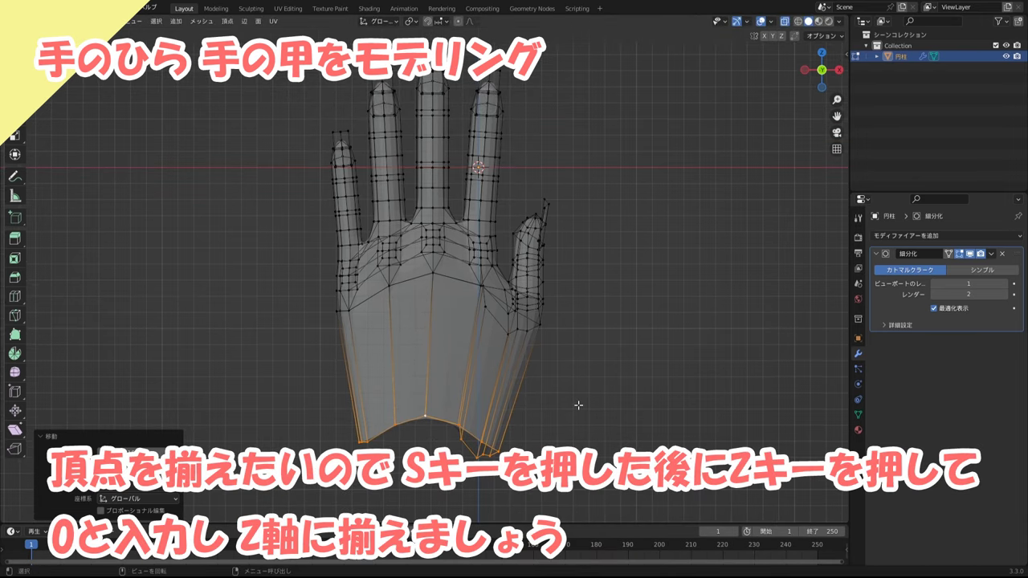
- Flatten the wrist's bottom edge by scaling it to 0 along Z
{"action": "key", "text": "s"}
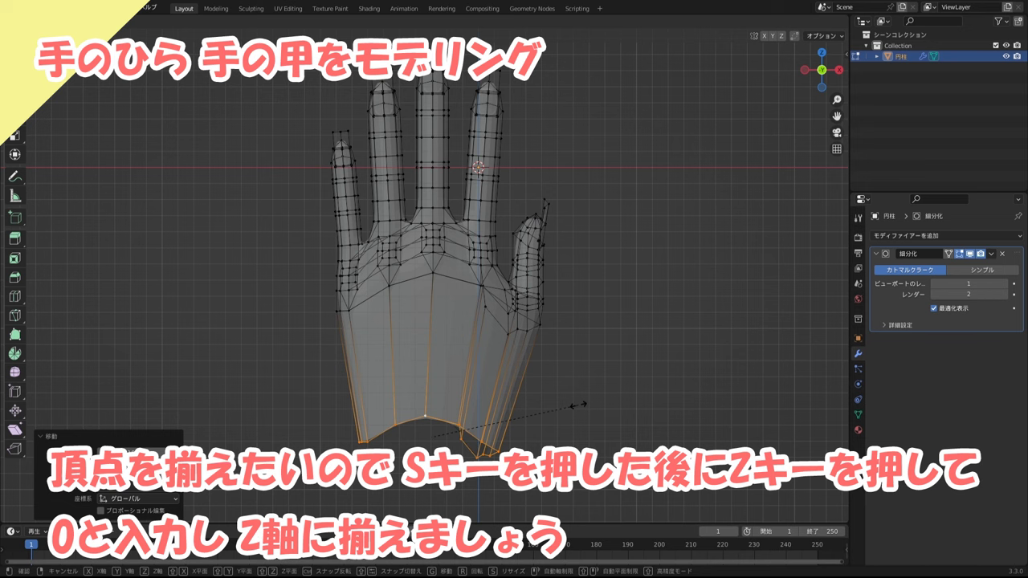
{"action": "key", "text": "z"}
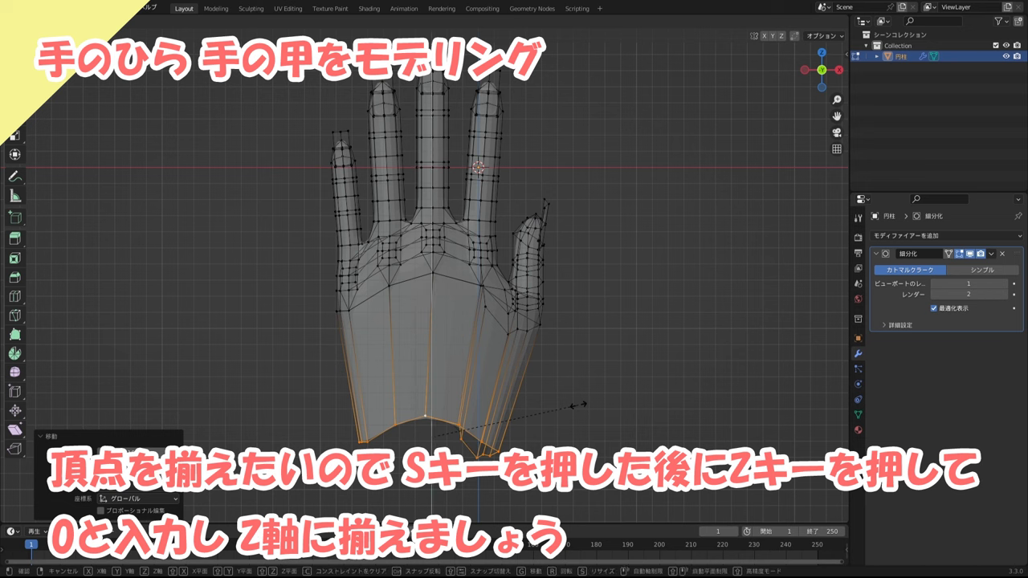
{"action": "type", "text": "0"}
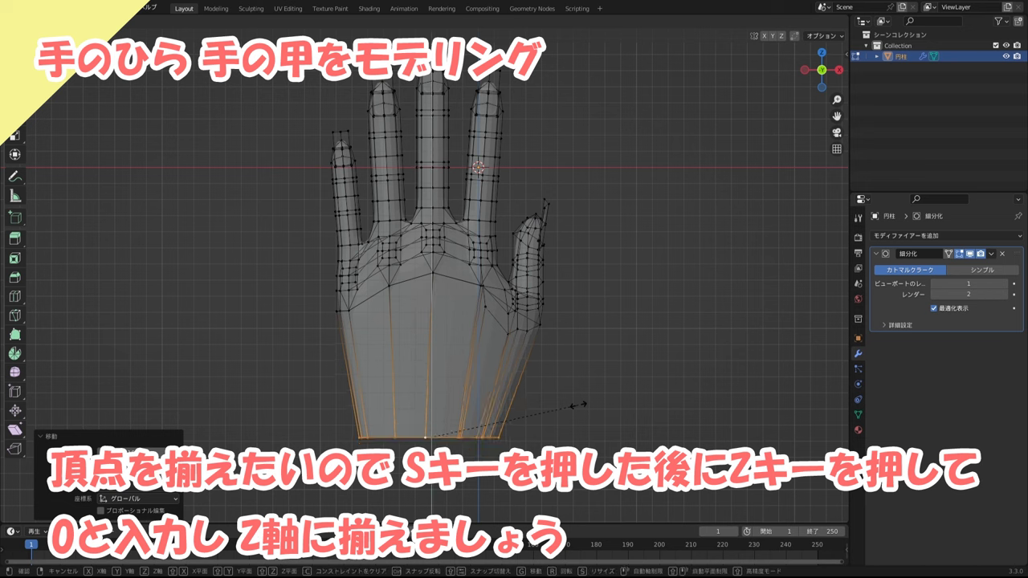
{"action": "key", "text": "Return"}
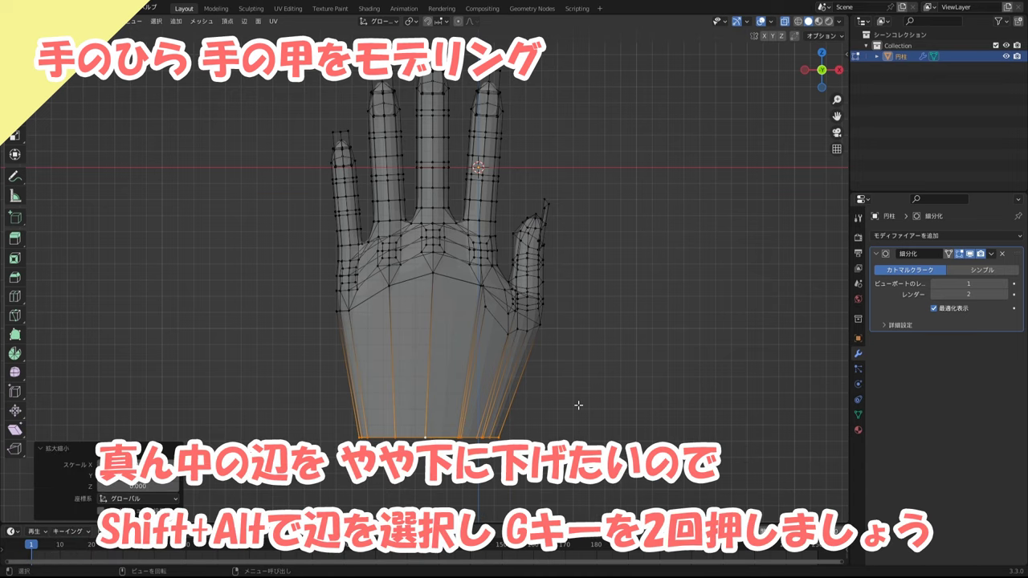
- Edge-slide the mid-palm loop slightly down toward the wrist, then deselect it
{"action": "scroll", "coordinate": [529, 377], "scroll_direction": "up", "scroll_amount": 1}
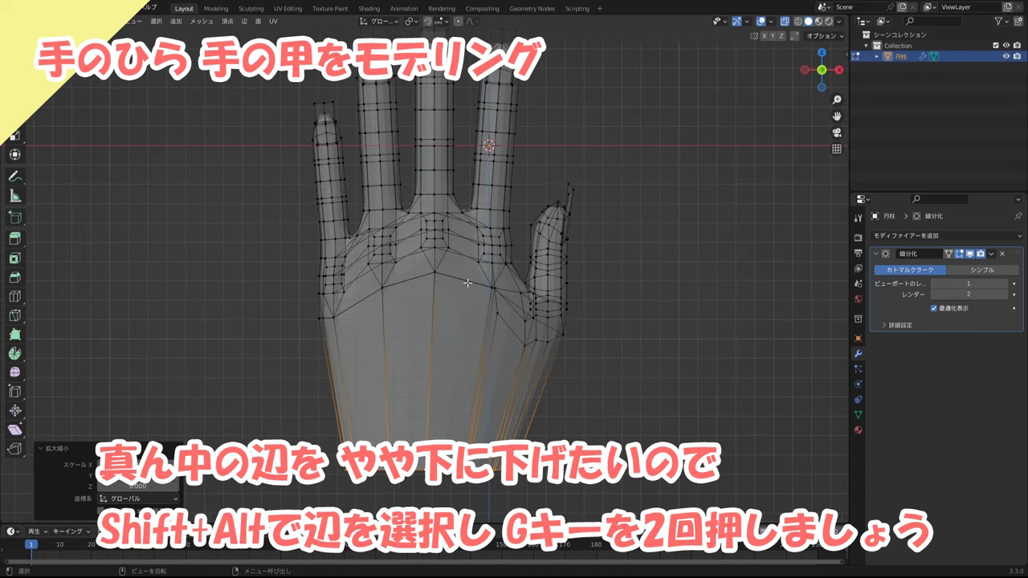
{"action": "left_click", "coordinate": [418, 273], "text": "alt+shift"}
{"action": "scroll", "coordinate": [482, 304], "scroll_direction": "up", "scroll_amount": 1}
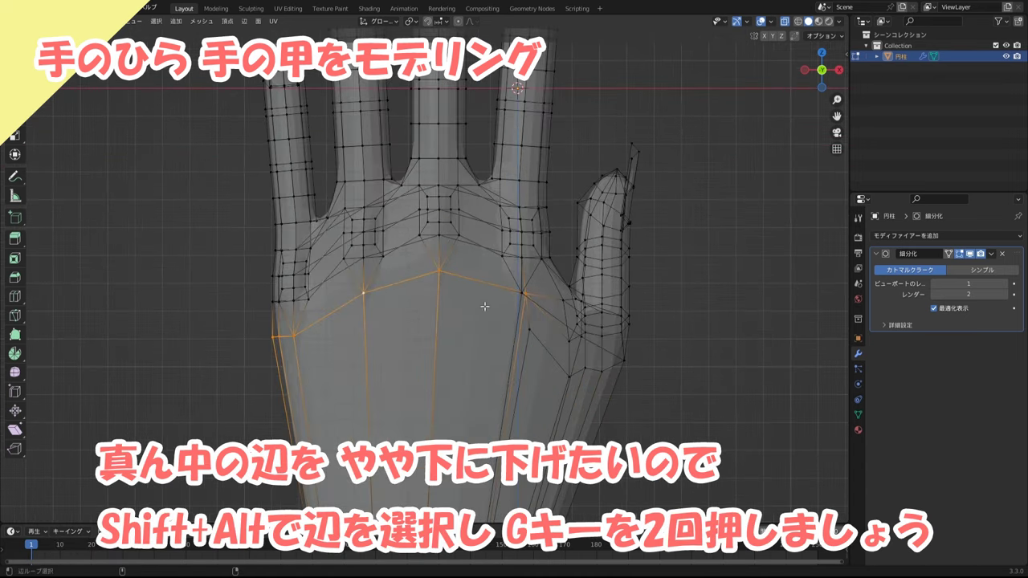
{"action": "mouse_move", "coordinate": [485, 306]}
{"action": "middle_mouse_down"}
{"action": "mouse_move", "coordinate": [549, 319]}
{"action": "mouse_move", "coordinate": [605, 387]}
{"action": "mouse_move", "coordinate": [471, 258]}
{"action": "middle_mouse_up"}
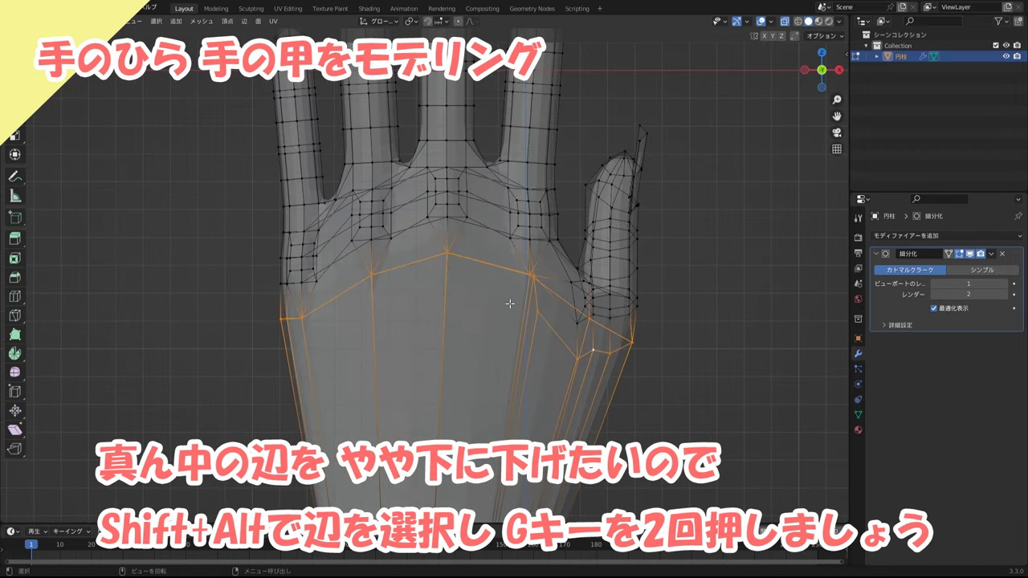
{"action": "key", "text": "g"}
{"action": "key", "text": "g"}
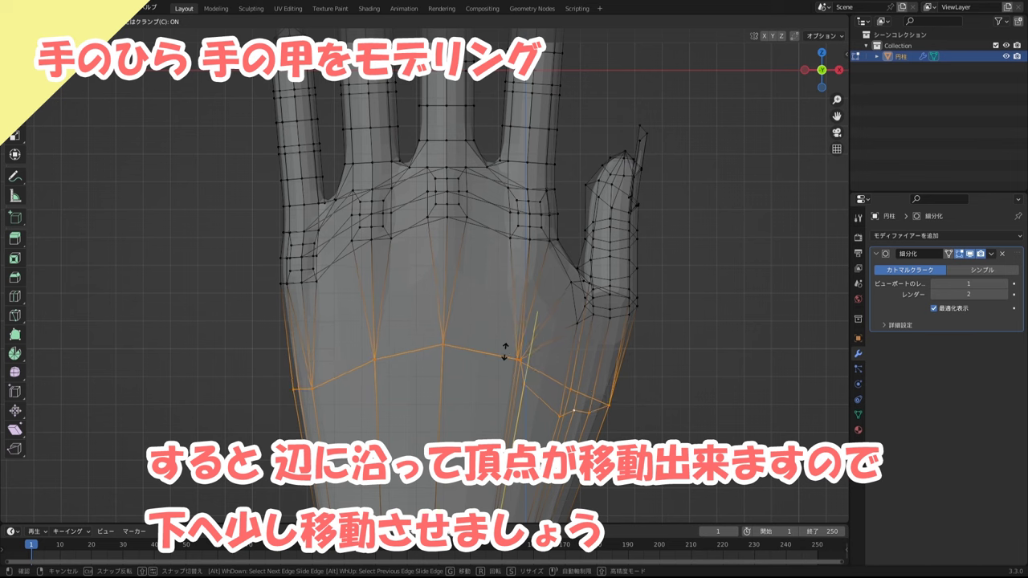
{"action": "left_click", "coordinate": [506, 350]}
{"action": "scroll", "coordinate": [622, 368], "scroll_direction": "down", "scroll_amount": 2}
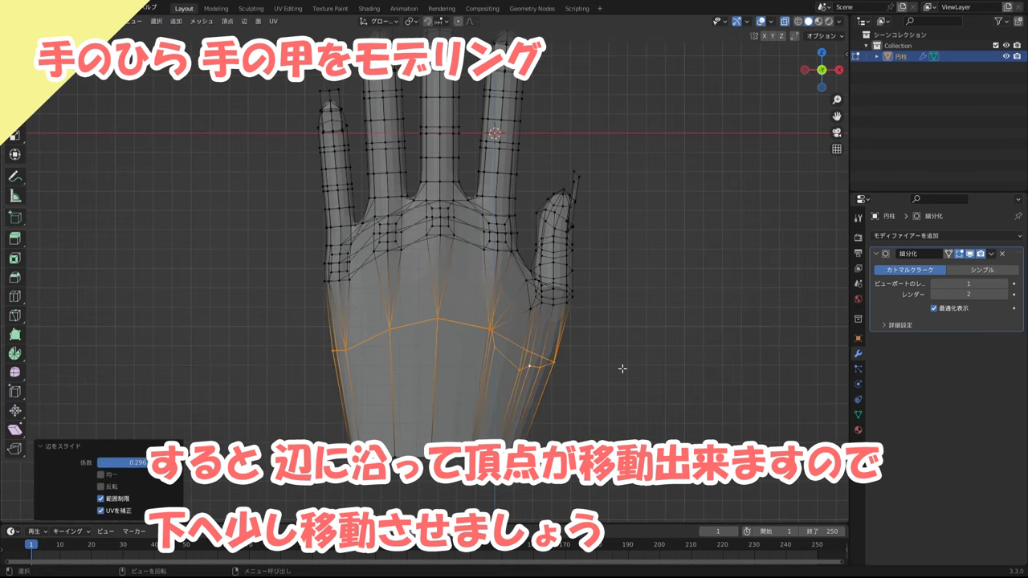
{"action": "mouse_move", "coordinate": [646, 356]}
{"action": "middle_mouse_down"}
{"action": "mouse_move", "coordinate": [563, 359]}
{"action": "mouse_move", "coordinate": [591, 339]}
{"action": "mouse_move", "coordinate": [594, 314]}
{"action": "mouse_move", "coordinate": [585, 317]}
{"action": "mouse_move", "coordinate": [719, 319]}
{"action": "mouse_move", "coordinate": [592, 341]}
{"action": "mouse_move", "coordinate": [592, 326]}
{"action": "mouse_move", "coordinate": [730, 322]}
{"action": "mouse_move", "coordinate": [601, 329]}
{"action": "mouse_move", "coordinate": [592, 356]}
{"action": "mouse_move", "coordinate": [607, 356]}
{"action": "mouse_move", "coordinate": [686, 330]}
{"action": "mouse_move", "coordinate": [551, 340]}
{"action": "mouse_move", "coordinate": [626, 340]}
{"action": "mouse_move", "coordinate": [603, 356]}
{"action": "mouse_move", "coordinate": [617, 360]}
{"action": "mouse_move", "coordinate": [614, 350]}
{"action": "middle_mouse_up"}
{"action": "key", "text": "alt+a"}
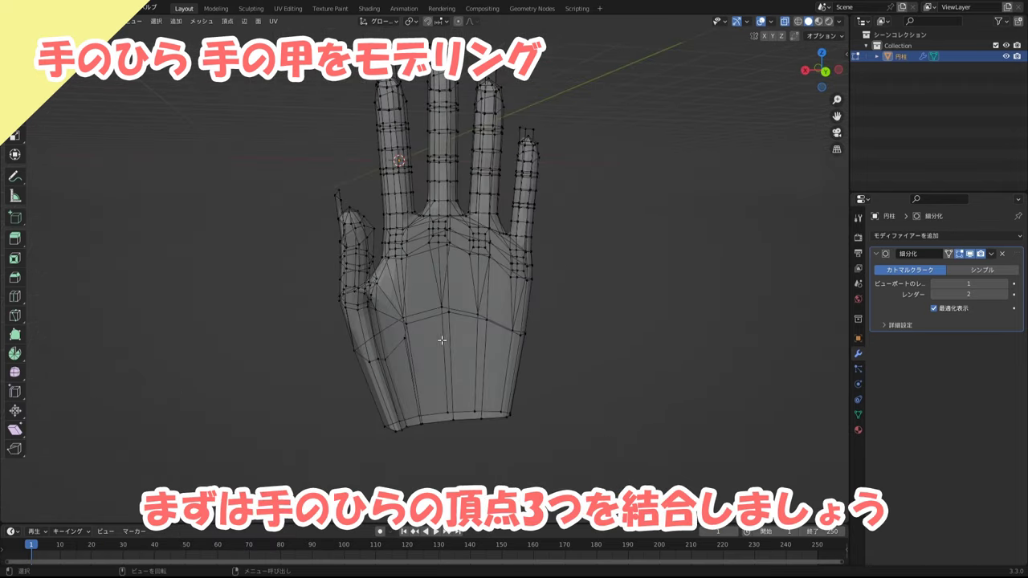
- Merge three mid-palm vertices into one at their centre
{"action": "scroll", "coordinate": [444, 338], "scroll_direction": "up", "scroll_amount": 3}
{"action": "scroll", "coordinate": [434, 321], "scroll_direction": "up", "scroll_amount": 2}
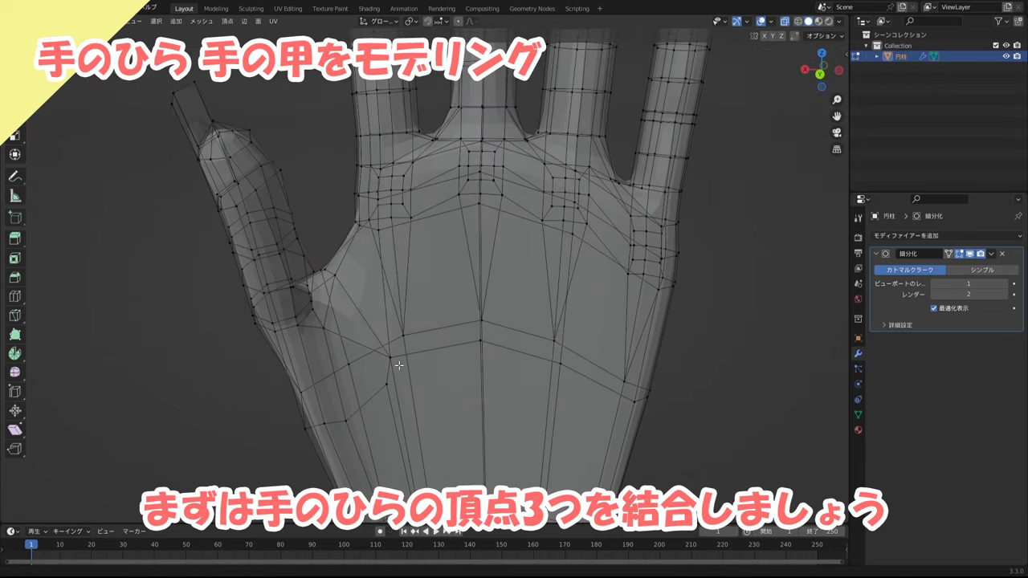
{"action": "scroll", "coordinate": [422, 300], "scroll_direction": "up", "scroll_amount": 1}
{"action": "left_click", "coordinate": [417, 287]}
{"action": "left_click", "coordinate": [413, 315], "text": "shift"}
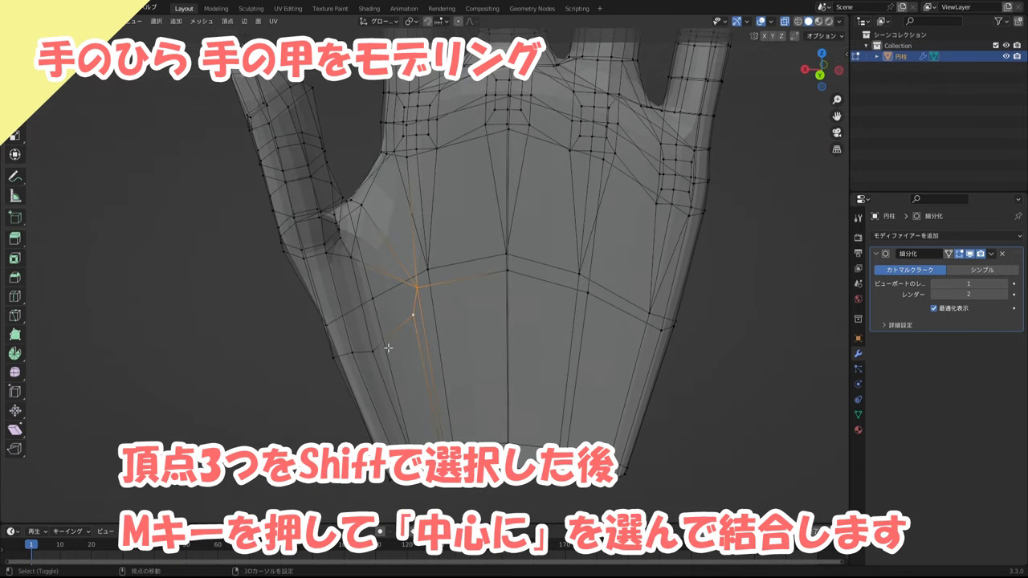
{"action": "left_click", "coordinate": [372, 352], "text": "shift"}
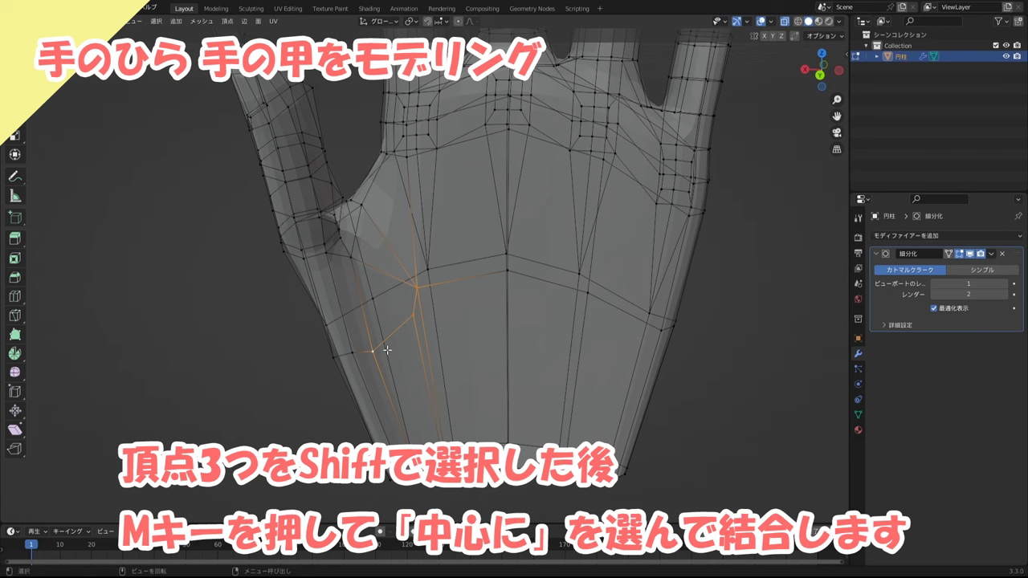
{"action": "key", "text": "m"}
{"action": "left_click", "coordinate": [387, 351]}
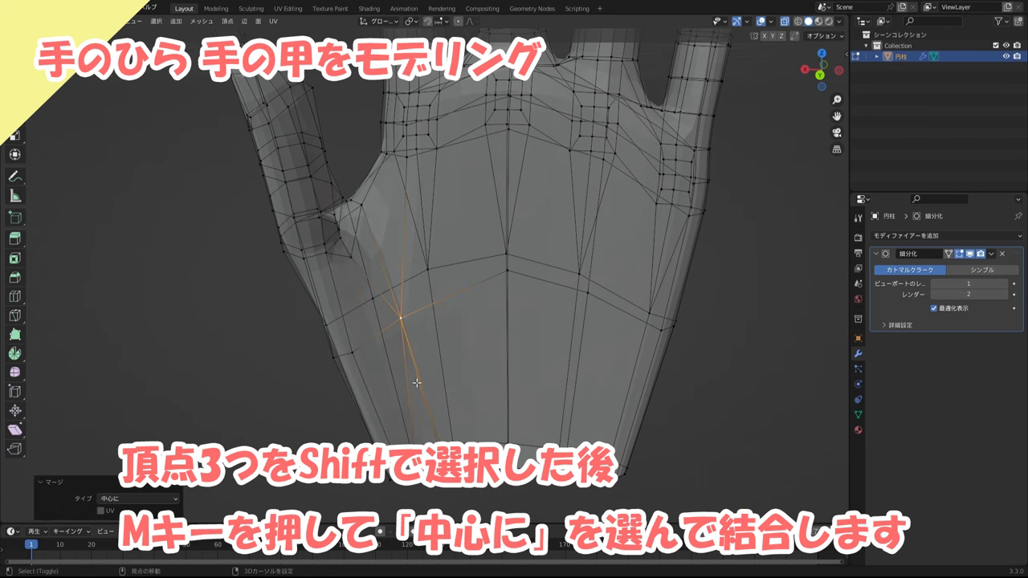
- Merge the neighbouring vertices along the palm's lower edge at their centre
{"action": "middle_click_drag", "start_coordinate": [417, 383], "coordinate": [427, 360], "text": "shift"}
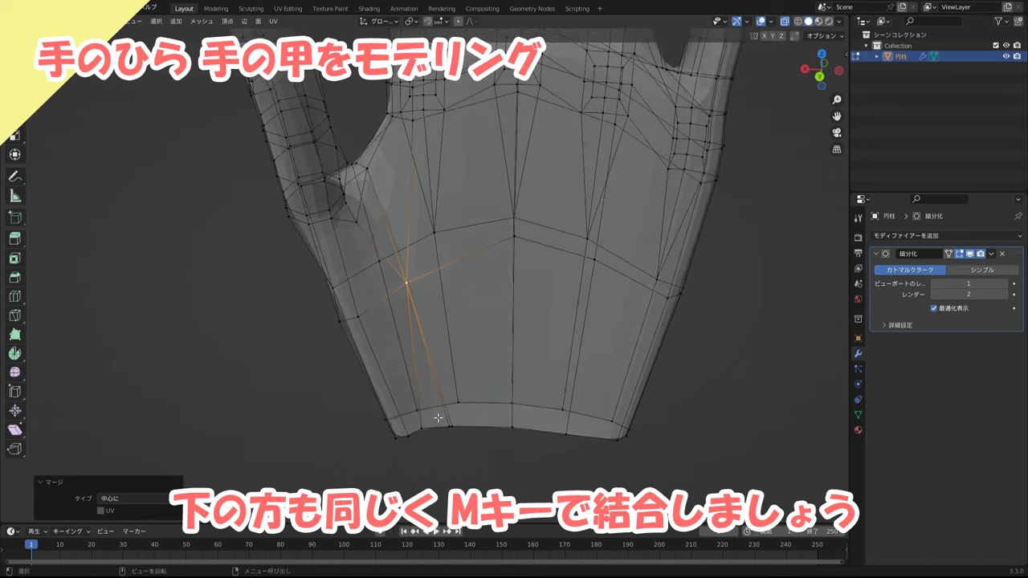
{"action": "left_click", "coordinate": [439, 423]}
{"action": "left_click", "coordinate": [441, 427], "text": "shift"}
{"action": "scroll", "coordinate": [423, 431], "scroll_direction": "up", "scroll_amount": 2}
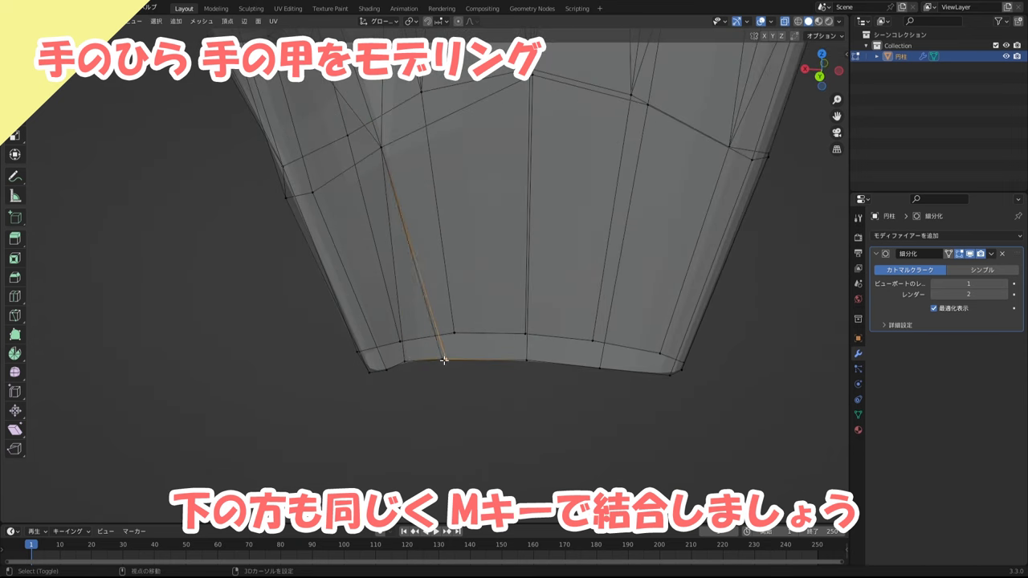
{"action": "left_click", "coordinate": [431, 337], "text": "shift"}
{"action": "key", "text": "m"}
{"action": "left_click", "coordinate": [432, 336]}
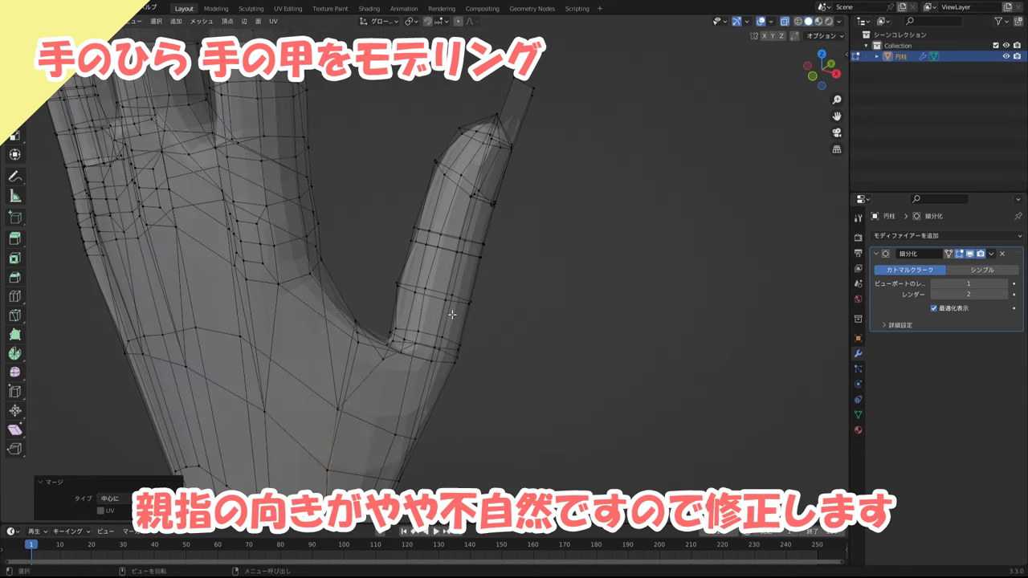
- Select the thumb's base loop and box-select the entire thumb
{"action": "middle_click_drag", "start_coordinate": [438, 316], "coordinate": [468, 298]}
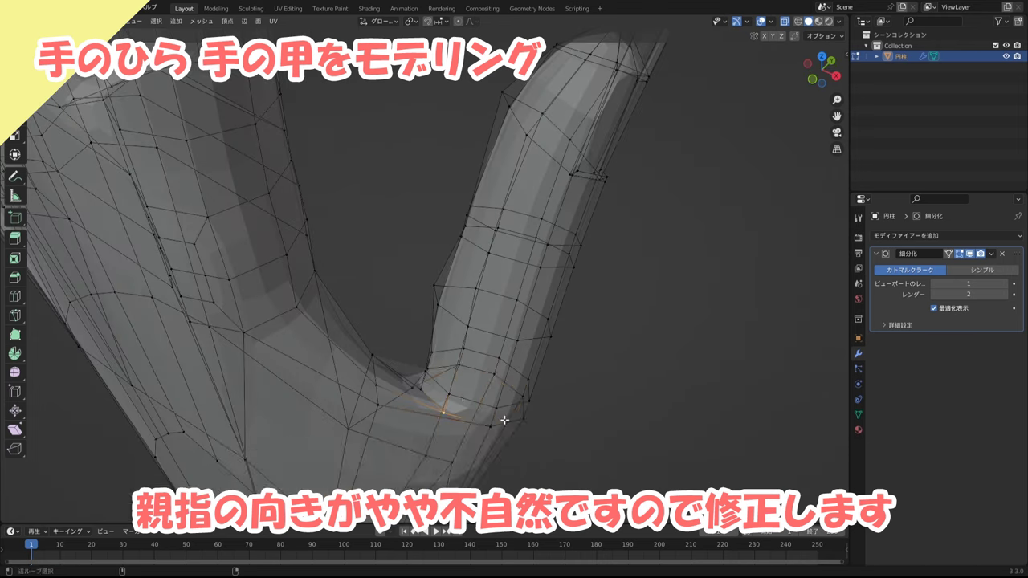
{"action": "left_click", "coordinate": [442, 409], "text": "alt+shift"}
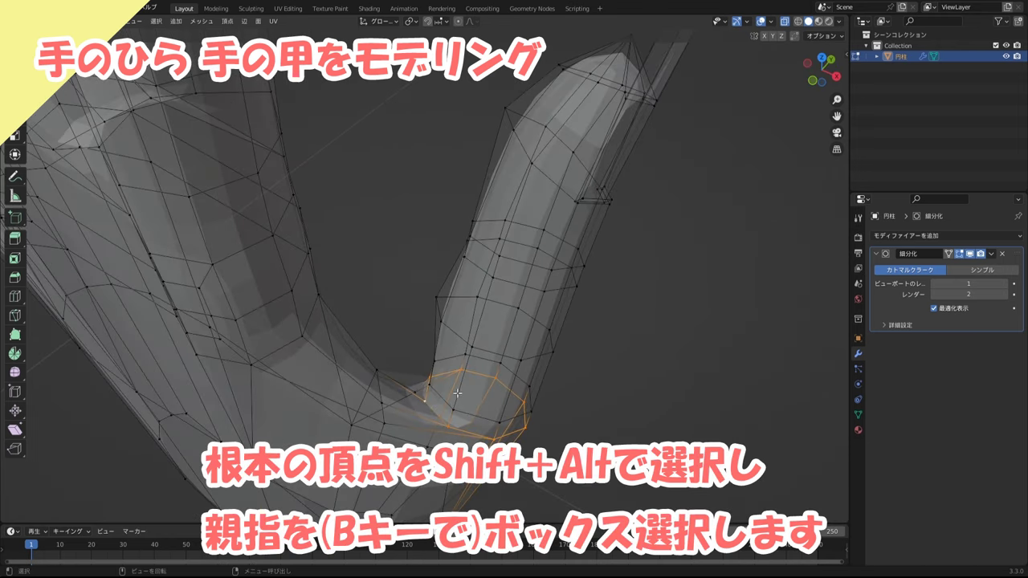
{"action": "mouse_move", "coordinate": [457, 393]}
{"action": "middle_mouse_down"}
{"action": "mouse_move", "coordinate": [447, 391]}
{"action": "mouse_move", "coordinate": [583, 335]}
{"action": "middle_mouse_up"}
{"action": "scroll", "coordinate": [443, 390], "scroll_direction": "down", "scroll_amount": 3}
{"action": "key", "text": "b"}
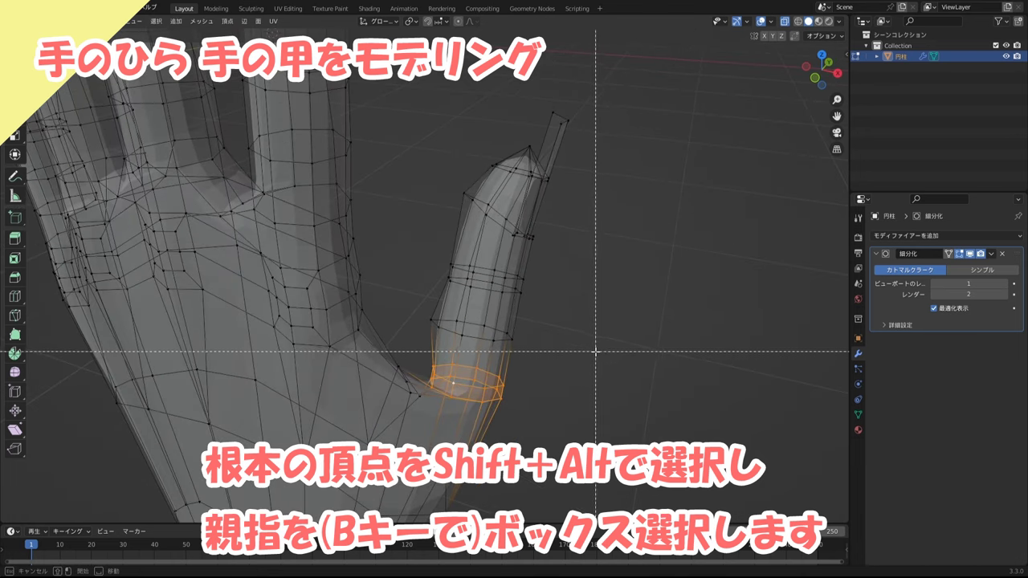
{"action": "left_click_drag", "start_coordinate": [595, 351], "coordinate": [426, 87]}
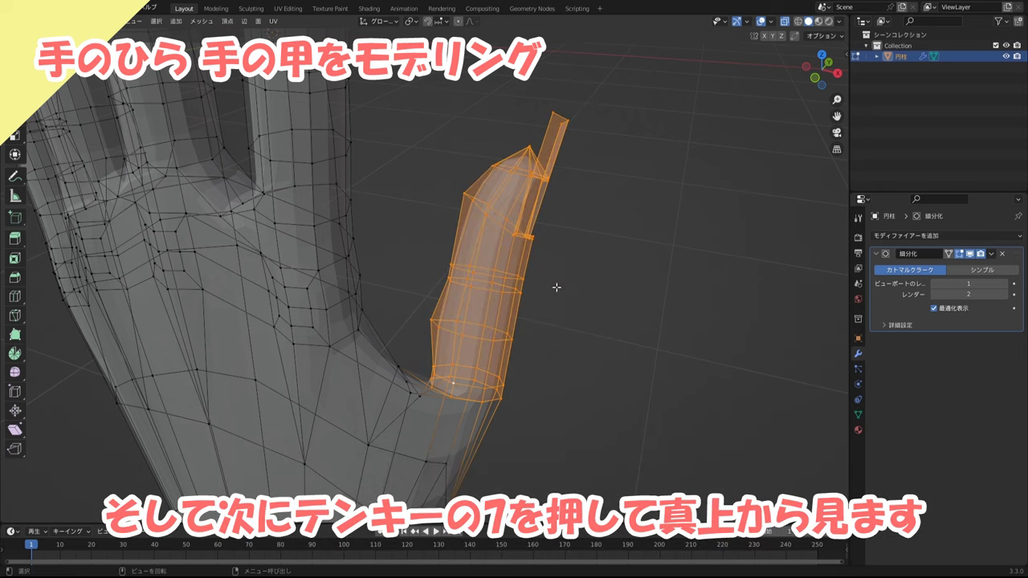
- From top view, rotate the thumb 10° about the Y axis, then clear the selection
{"action": "key", "text": "KP_7"}
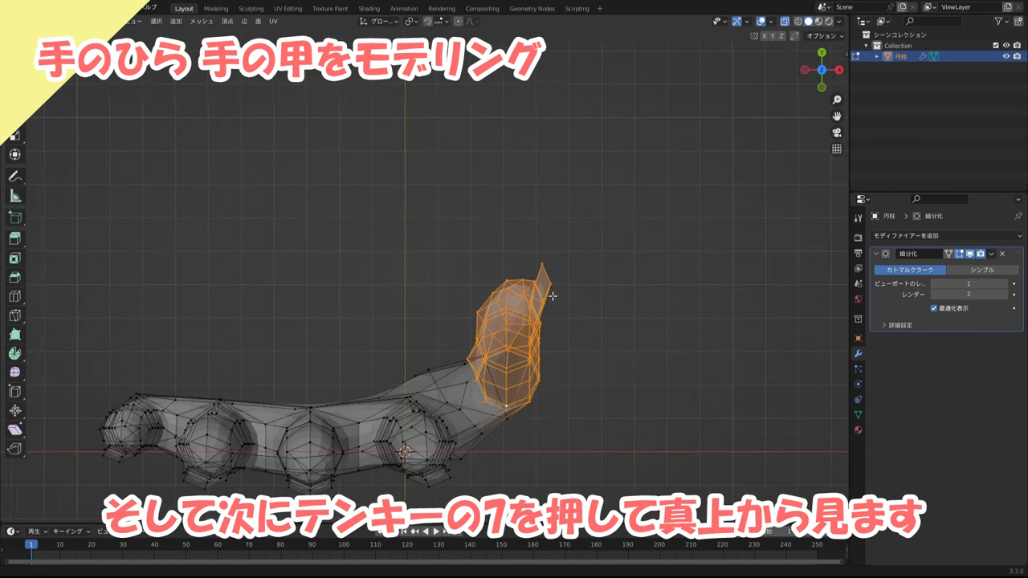
{"action": "middle_click_drag", "start_coordinate": [556, 287], "coordinate": [608, 216], "text": "shift"}
{"action": "key", "text": "r"}
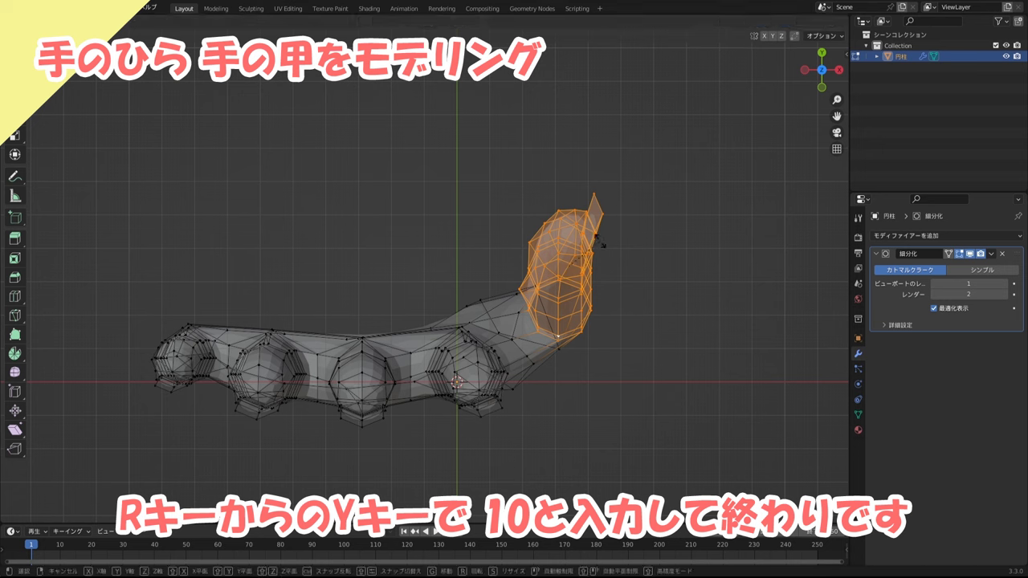
{"action": "key", "text": "y"}
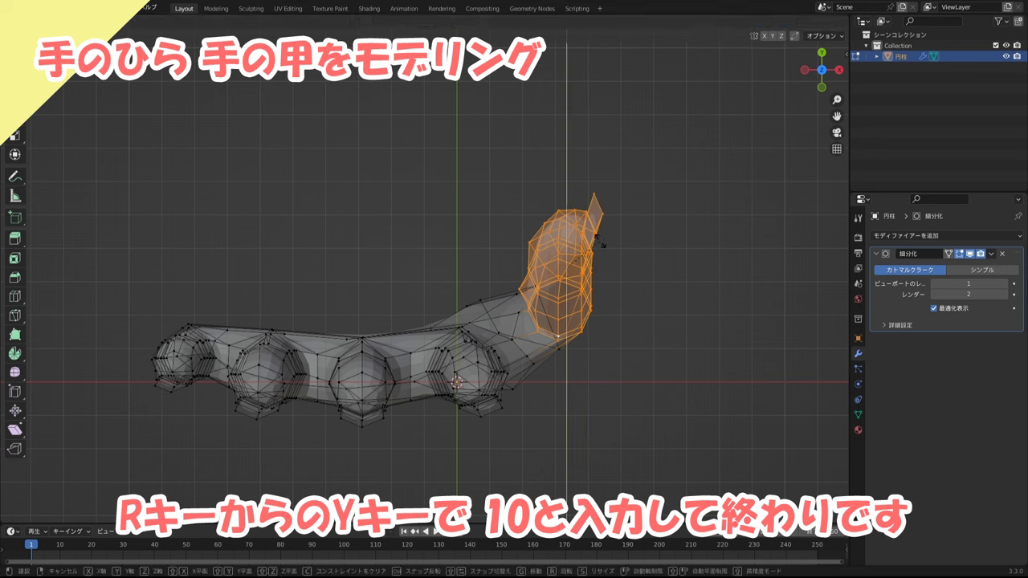
{"action": "type", "text": "10"}
{"action": "key", "text": "Return"}
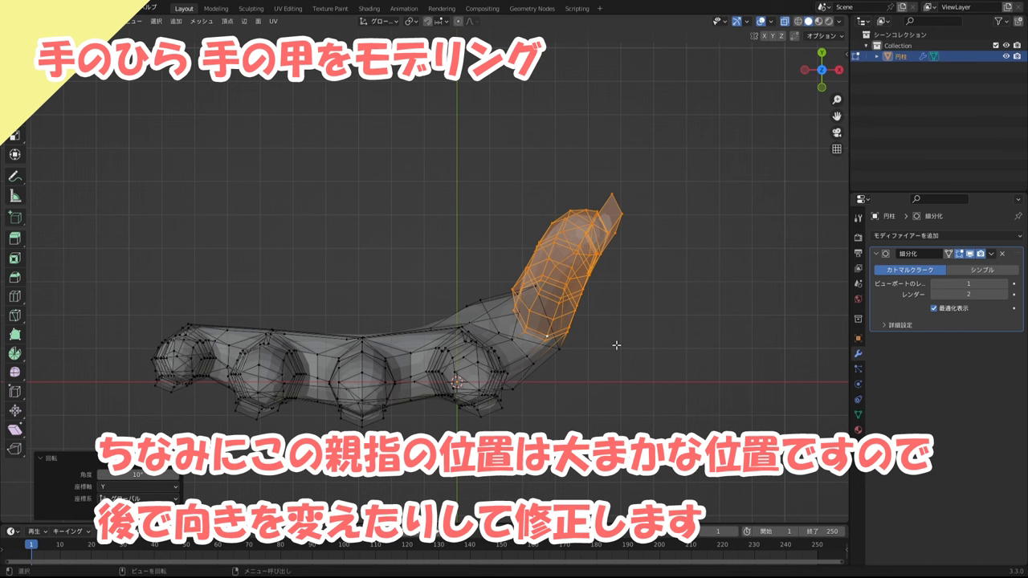
{"action": "middle_click_drag", "start_coordinate": [523, 367], "coordinate": [599, 357], "text": "shift"}
{"action": "left_click", "coordinate": [542, 274]}
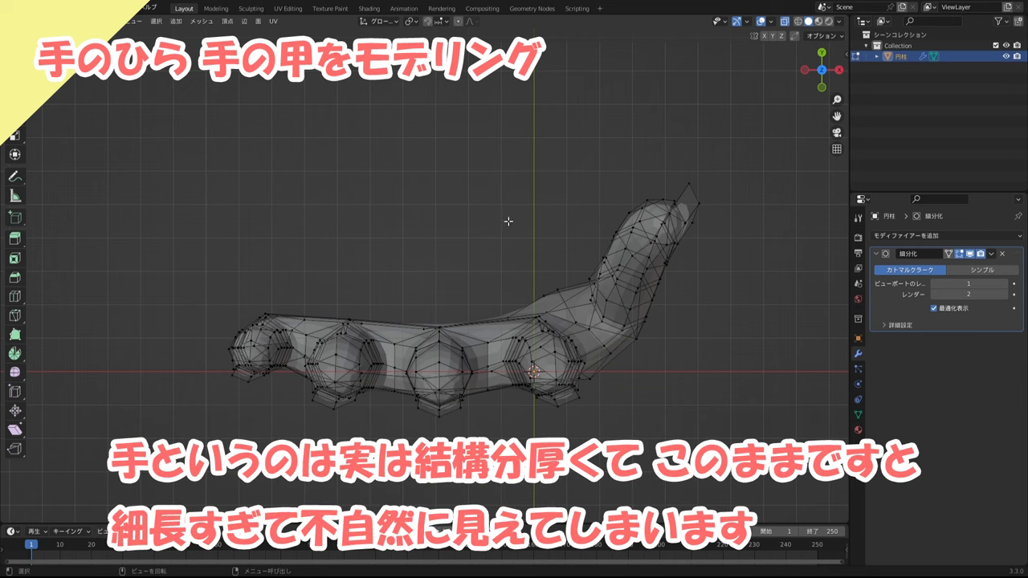
- Loop-cut a new edge loop across the lower hand near the wrist, then pick a bottom-edge vertex
{"action": "mouse_move", "coordinate": [524, 255]}
{"action": "middle_mouse_down"}
{"action": "mouse_move", "coordinate": [487, 220]}
{"action": "mouse_move", "coordinate": [493, 252]}
{"action": "mouse_move", "coordinate": [562, 316]}
{"action": "mouse_move", "coordinate": [515, 312]}
{"action": "mouse_move", "coordinate": [511, 290]}
{"action": "middle_mouse_up"}
{"action": "key", "text": "ctrl+r"}
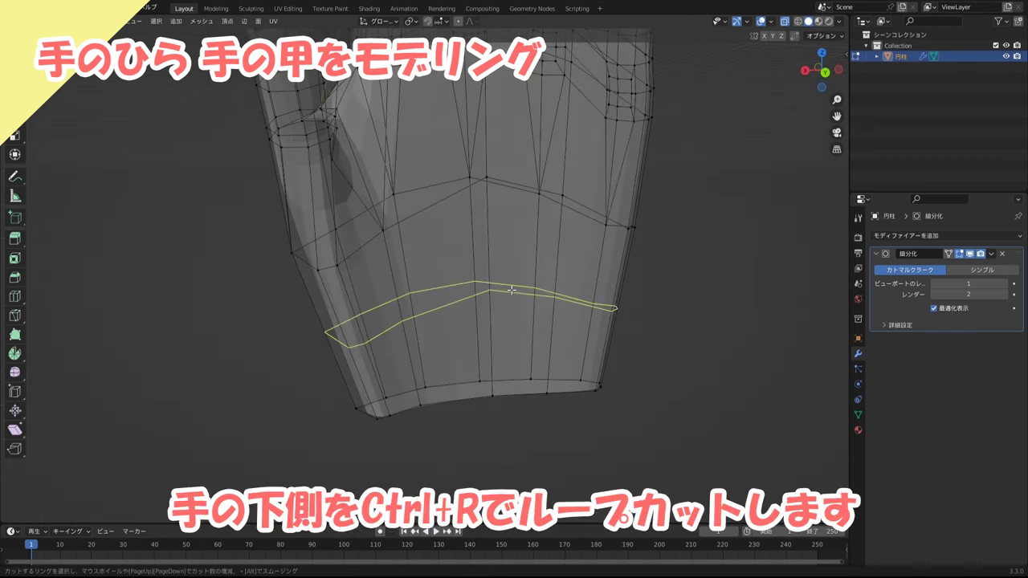
{"action": "left_click", "coordinate": [511, 290]}
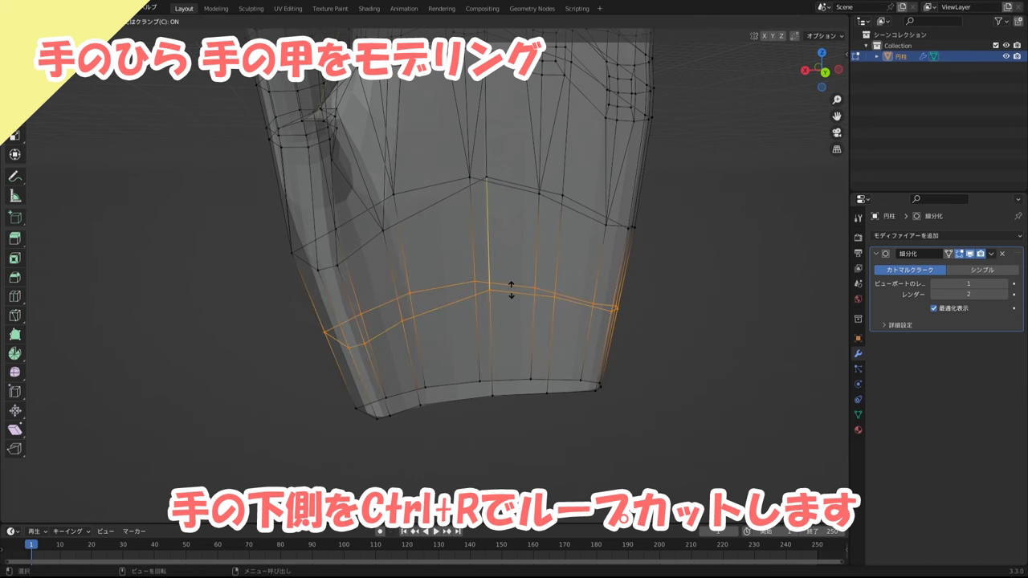
{"action": "left_click", "coordinate": [511, 290]}
{"action": "mouse_move", "coordinate": [506, 341]}
{"action": "middle_mouse_down"}
{"action": "mouse_move", "coordinate": [486, 426]}
{"action": "mouse_move", "coordinate": [487, 363]}
{"action": "mouse_move", "coordinate": [502, 380]}
{"action": "middle_mouse_up"}
{"action": "left_click", "coordinate": [502, 380]}
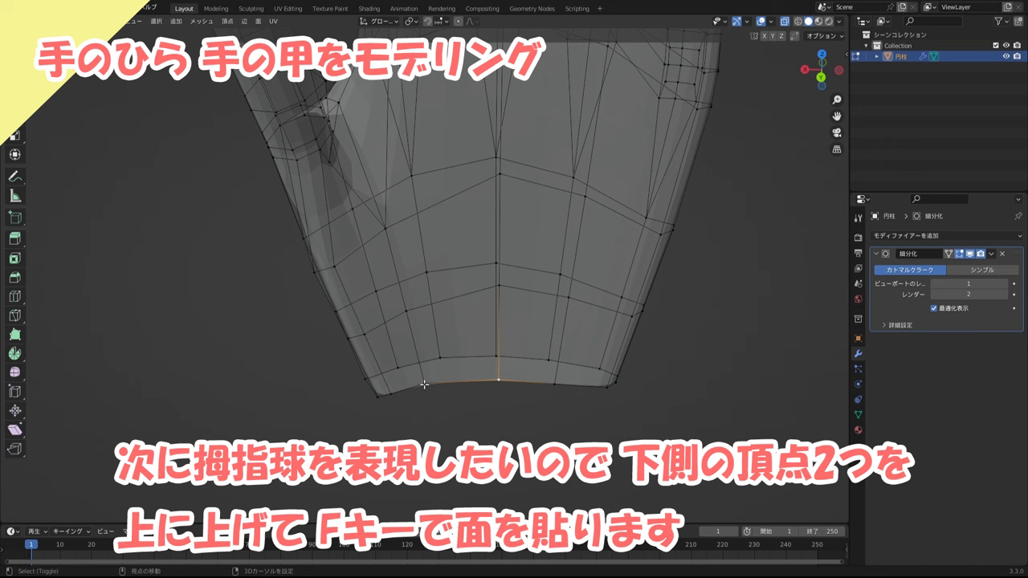
- Raise two bottom vertices along Z and fill a face with the lower corner vertex
{"action": "key", "text": "g"}
{"action": "key", "text": "z"}
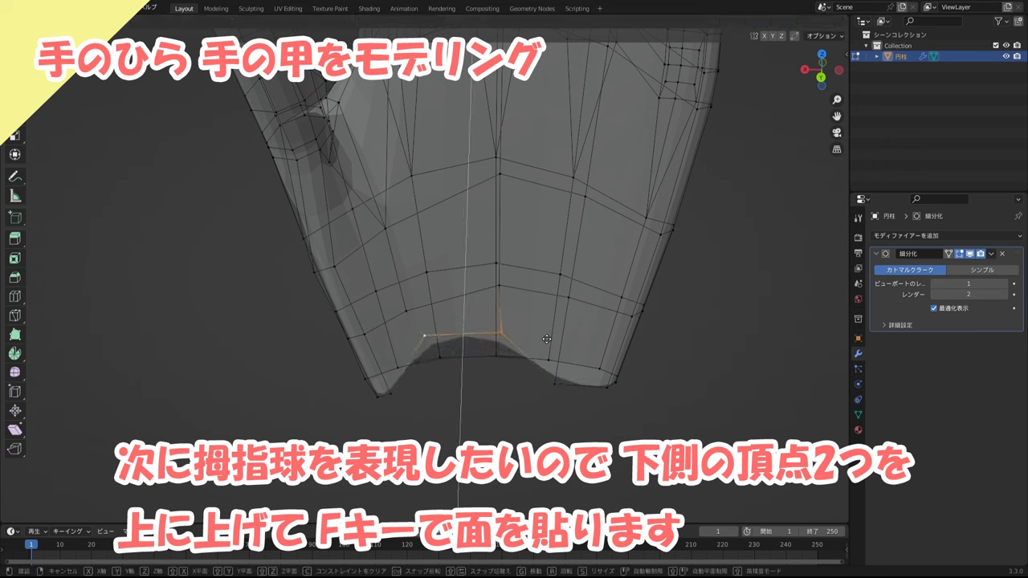
{"action": "left_click", "coordinate": [546, 331]}
{"action": "left_click", "coordinate": [555, 381], "text": "shift"}
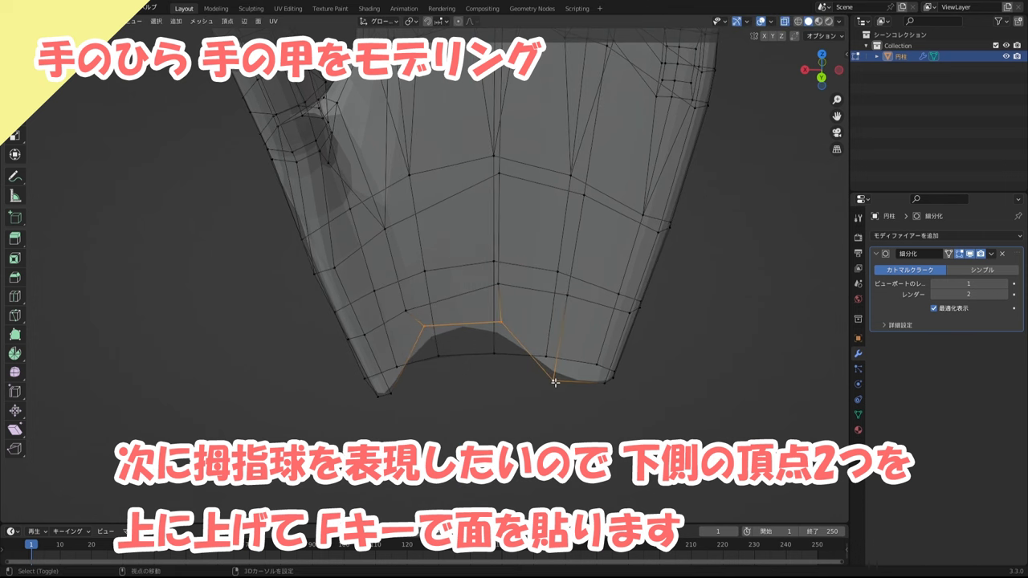
{"action": "key", "text": "f"}
- Push the thumb-base vertices outward along Y and Z so the lower palm bulges
{"action": "middle_click_drag", "start_coordinate": [392, 395], "coordinate": [531, 287]}
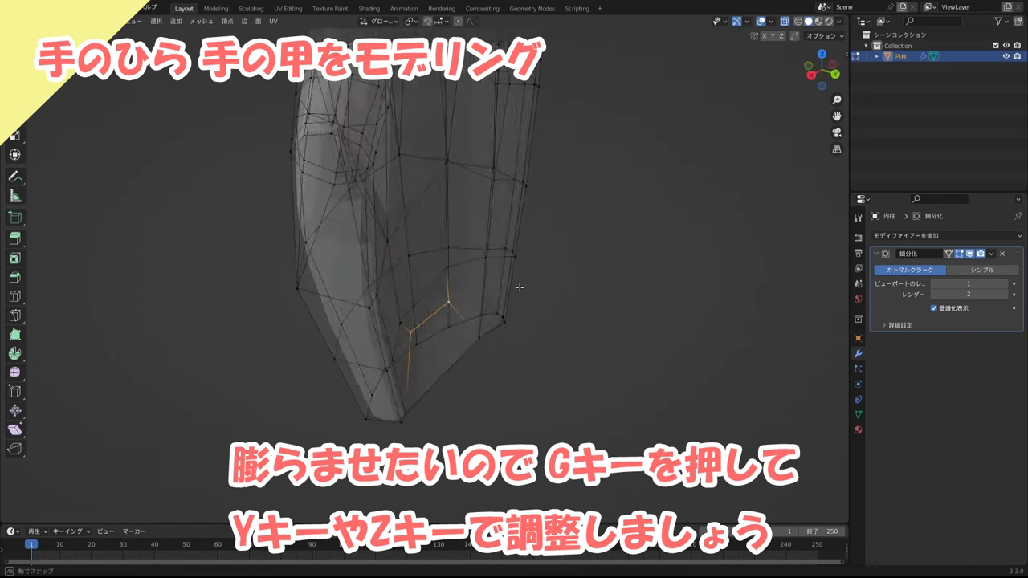
{"action": "key", "text": "g"}
{"action": "key", "text": "y"}
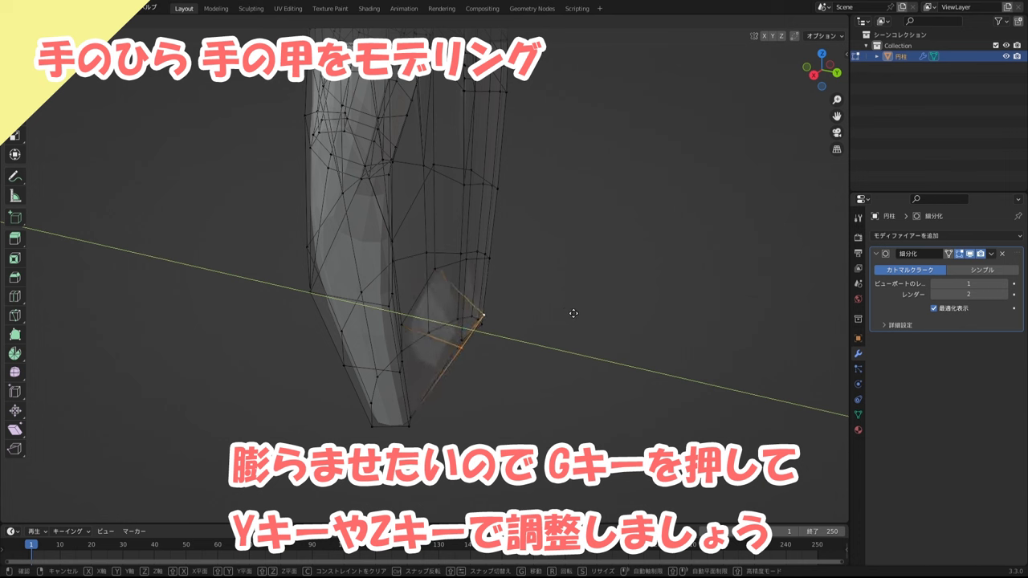
{"action": "left_click", "coordinate": [573, 313]}
{"action": "middle_click_drag", "start_coordinate": [574, 313], "coordinate": [395, 321]}
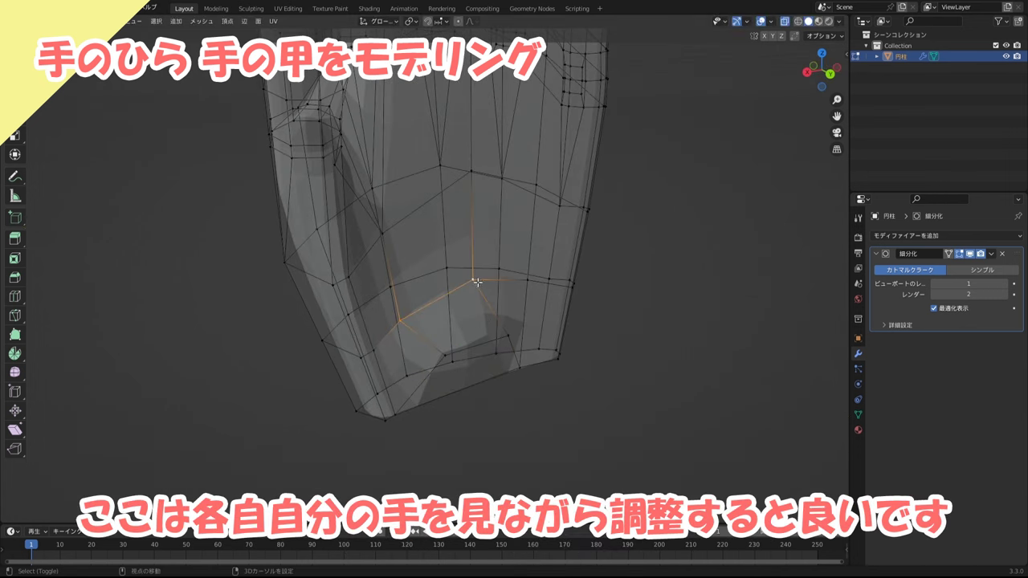
{"action": "key", "text": "g"}
{"action": "key", "text": "y"}
{"action": "key", "text": "z"}
{"action": "left_click", "coordinate": [490, 268]}
{"action": "mouse_move", "coordinate": [491, 268]}
{"action": "middle_mouse_down"}
{"action": "mouse_move", "coordinate": [356, 245]}
{"action": "mouse_move", "coordinate": [413, 214]}
{"action": "mouse_move", "coordinate": [588, 197]}
{"action": "mouse_move", "coordinate": [495, 356]}
{"action": "mouse_move", "coordinate": [493, 321]}
{"action": "mouse_move", "coordinate": [523, 345]}
{"action": "mouse_move", "coordinate": [478, 347]}
{"action": "mouse_move", "coordinate": [484, 337]}
{"action": "mouse_move", "coordinate": [447, 318]}
{"action": "mouse_move", "coordinate": [489, 315]}
{"action": "middle_mouse_up"}
{"action": "left_click", "coordinate": [416, 254]}
{"action": "scroll", "coordinate": [478, 347], "scroll_direction": "down", "scroll_amount": 5}
{"action": "scroll", "coordinate": [447, 319], "scroll_direction": "up", "scroll_amount": 3}
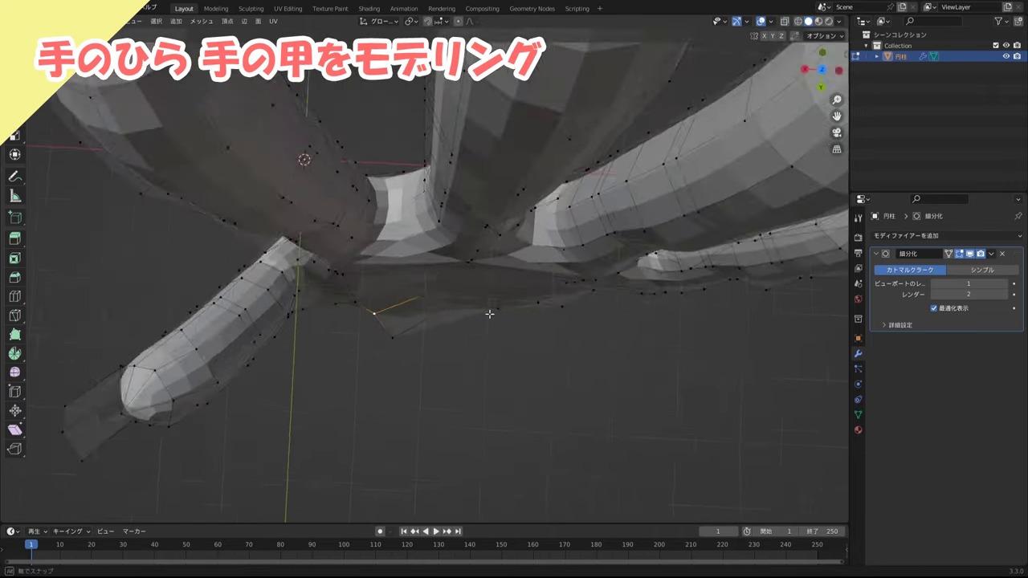
- Select the palm-bottom edge and enable the Subdivision modifier's On Cage toggle
{"action": "key", "text": "g"}
{"action": "key", "text": "y"}
{"action": "left_click", "coordinate": [489, 323]}
{"action": "scroll", "coordinate": [490, 317], "scroll_direction": "up", "scroll_amount": 2}
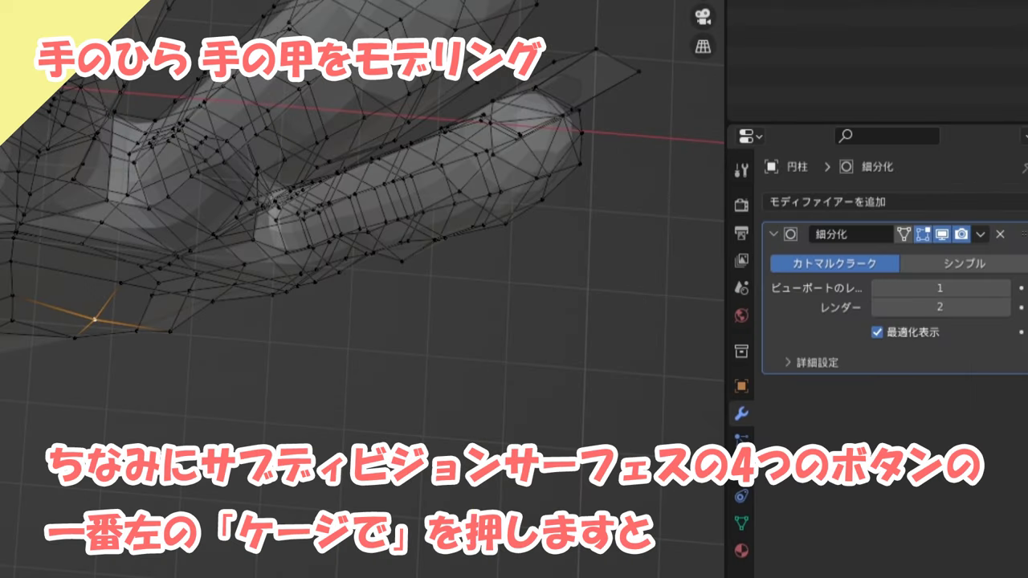
{"action": "middle_click_drag", "start_coordinate": [252, 332], "coordinate": [252, 320]}
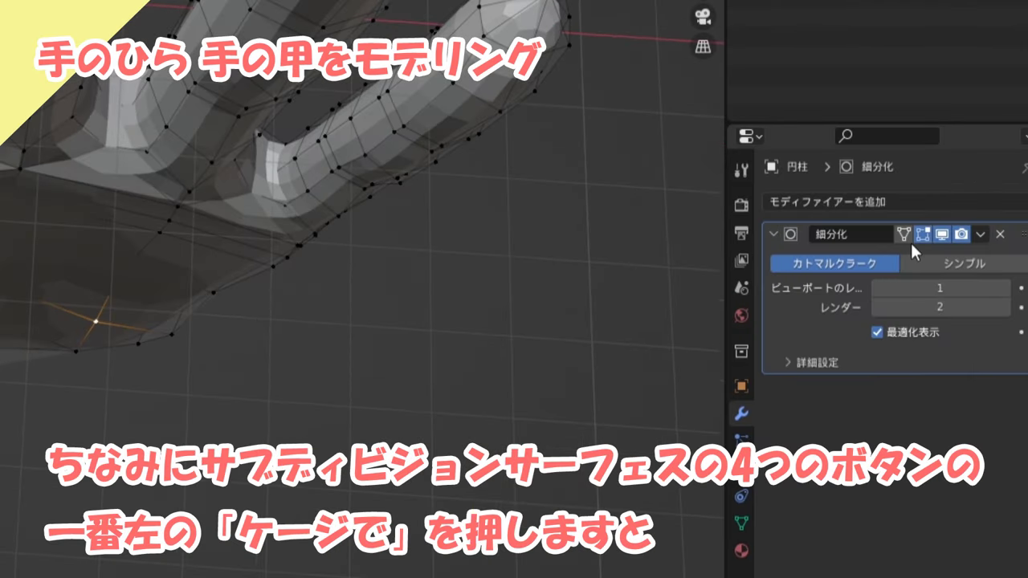
- Nudge a lower-palm vertex along the Y axis
{"action": "mouse_move", "coordinate": [675, 273]}
{"action": "middle_mouse_down"}
{"action": "mouse_move", "coordinate": [96, 406]}
{"action": "mouse_move", "coordinate": [101, 370]}
{"action": "middle_mouse_up"}
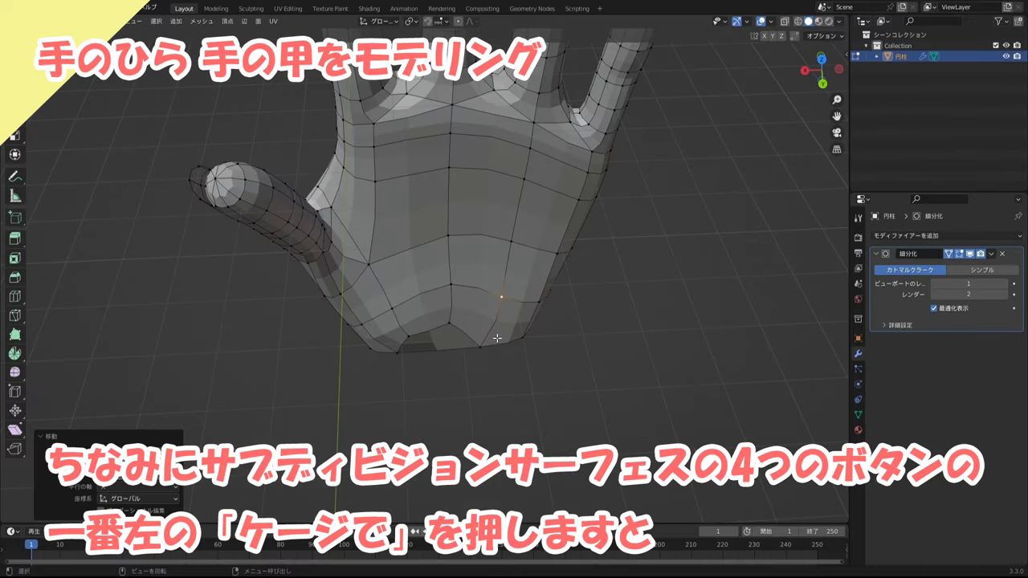
{"action": "middle_click_drag", "start_coordinate": [526, 330], "coordinate": [525, 344]}
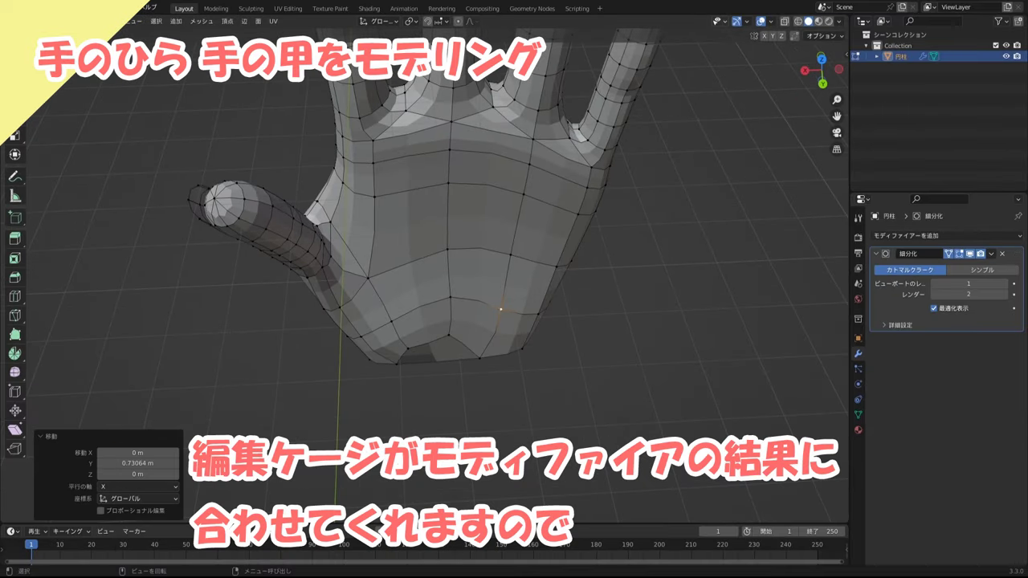
{"action": "middle_click_drag", "start_coordinate": [604, 223], "coordinate": [601, 236]}
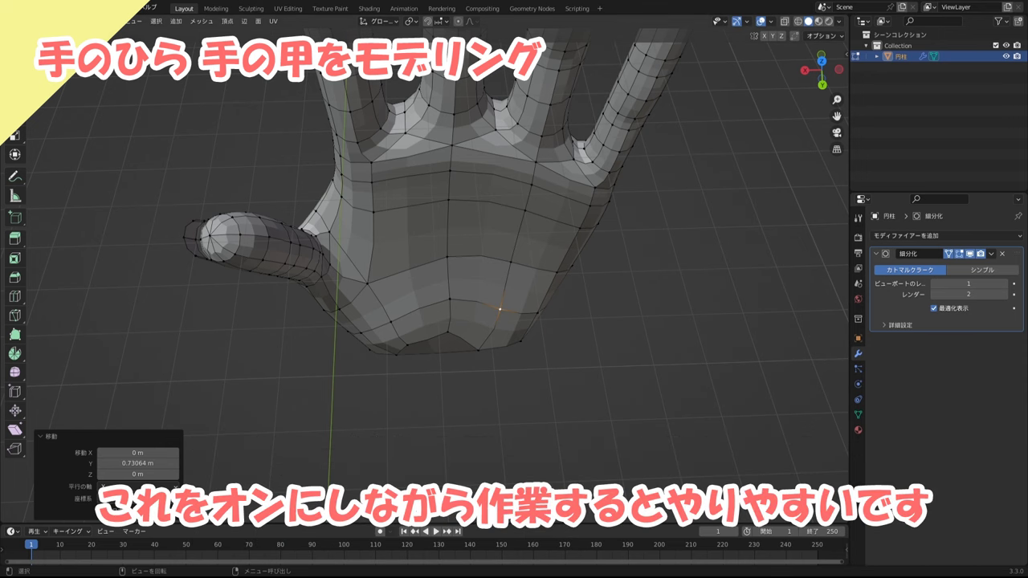
{"action": "middle_click_drag", "start_coordinate": [337, 265], "coordinate": [322, 301]}
{"action": "mouse_move", "coordinate": [518, 315]}
{"action": "middle_mouse_down"}
{"action": "mouse_move", "coordinate": [355, 313]}
{"action": "mouse_move", "coordinate": [359, 299]}
{"action": "middle_mouse_up"}
{"action": "left_click", "coordinate": [356, 314]}
{"action": "key", "text": "g"}
{"action": "key", "text": "y"}
{"action": "left_click", "coordinate": [362, 302]}
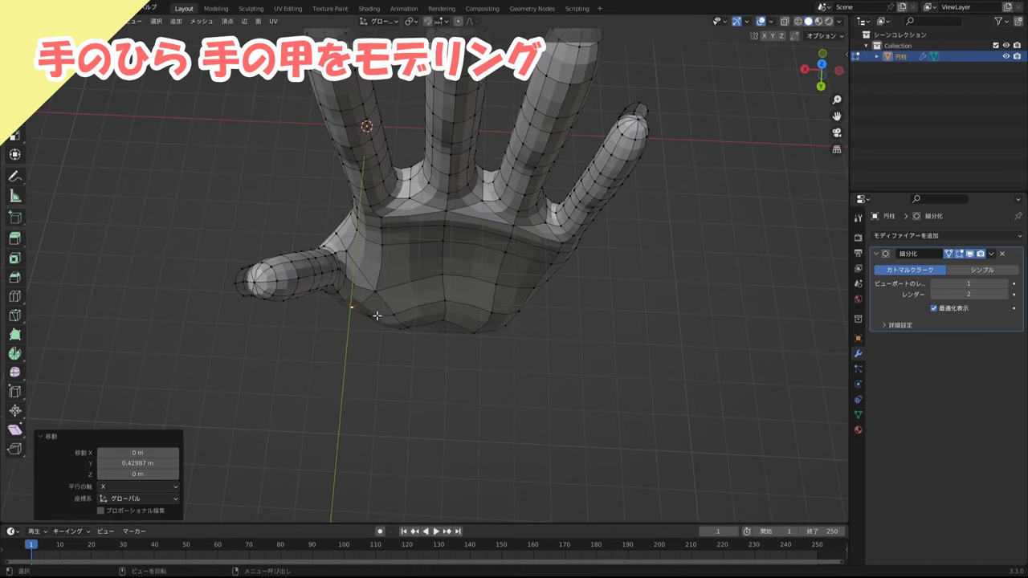
- In X-ray, box-select the thumb, rotate it about 7.71° and shift it along X
{"action": "key", "text": "alt+z"}
{"action": "left_click_drag", "start_coordinate": [247, 91], "coordinate": [411, 284]}
{"action": "mouse_move", "coordinate": [411, 283]}
{"action": "middle_mouse_down"}
{"action": "mouse_move", "coordinate": [420, 250]}
{"action": "mouse_move", "coordinate": [615, 362]}
{"action": "middle_mouse_up"}
{"action": "key", "text": "r"}
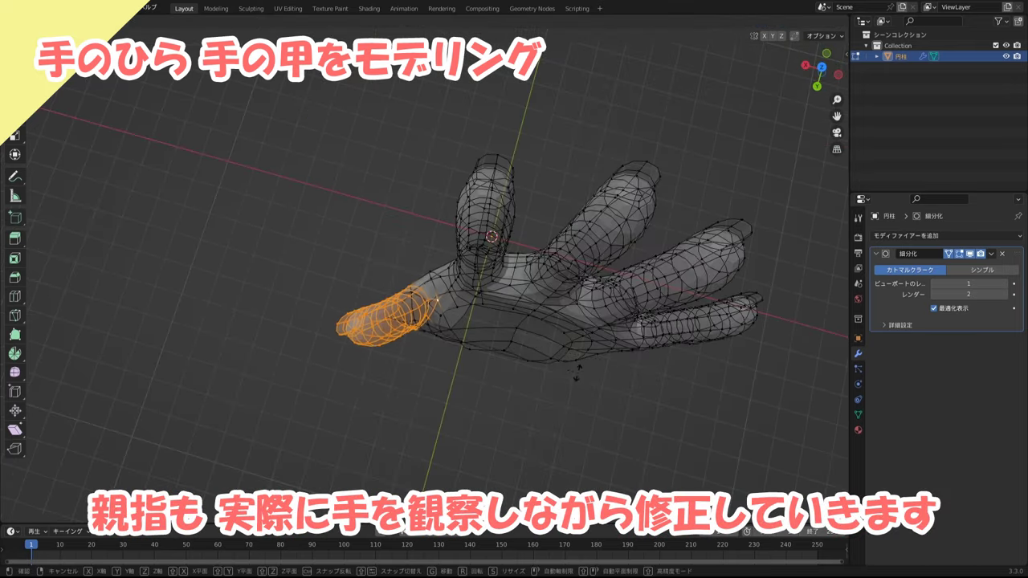
{"action": "left_click", "coordinate": [550, 377]}
{"action": "key", "text": "g"}
{"action": "key", "text": "x"}
{"action": "left_click", "coordinate": [550, 379]}
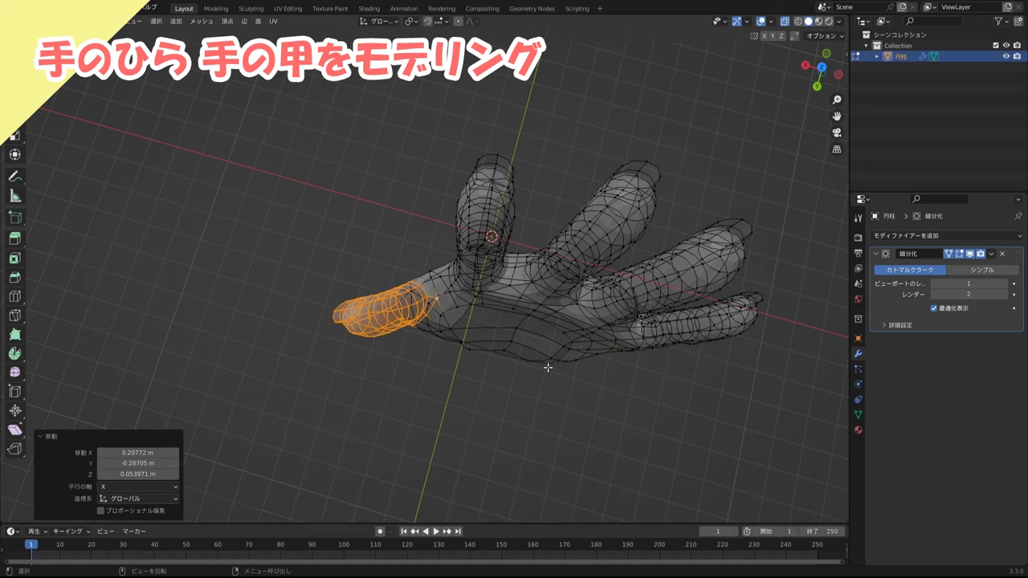
{"action": "key", "text": "g"}
{"action": "left_click", "coordinate": [542, 386]}
{"action": "key", "text": "g"}
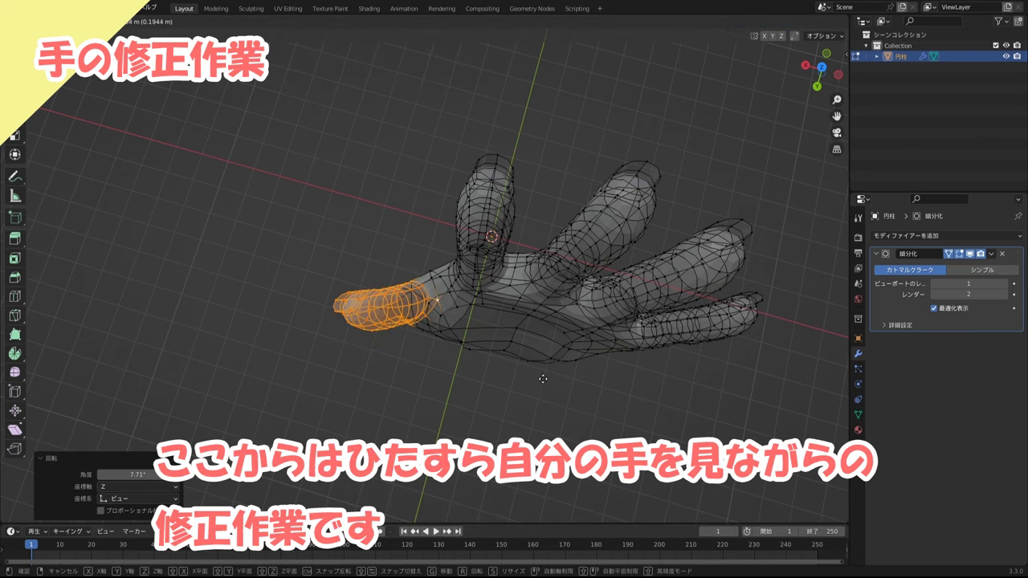
{"action": "left_click", "coordinate": [543, 379]}
- Reposition the selected thumb vertex, then orbit to inspect the thumb from the side and below
{"action": "mouse_move", "coordinate": [543, 379]}
{"action": "middle_mouse_down"}
{"action": "mouse_move", "coordinate": [499, 347]}
{"action": "mouse_move", "coordinate": [566, 288]}
{"action": "middle_mouse_up"}
{"action": "key", "text": "g"}
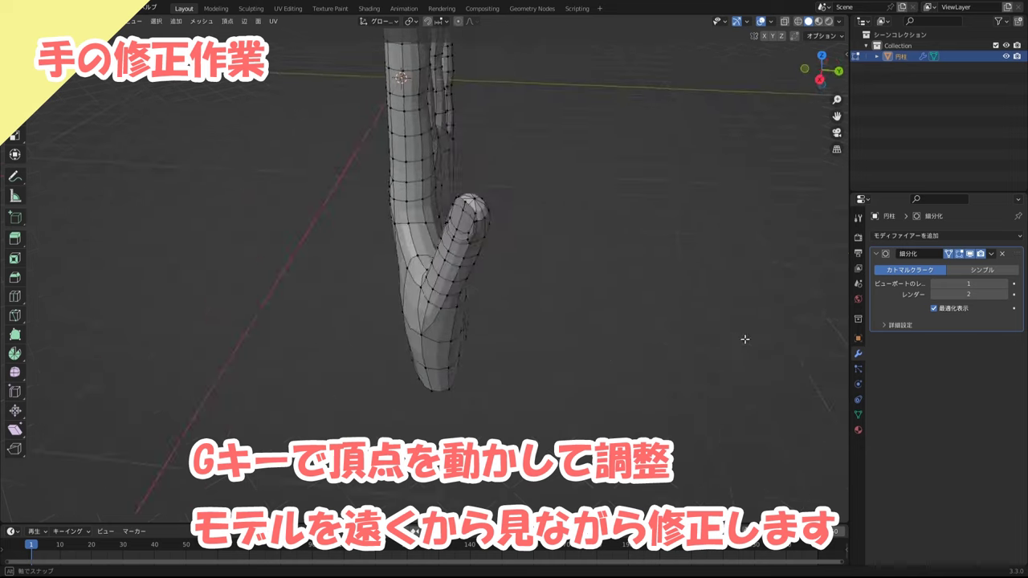
{"action": "key", "text": "g"}
{"action": "left_click", "coordinate": [428, 395]}
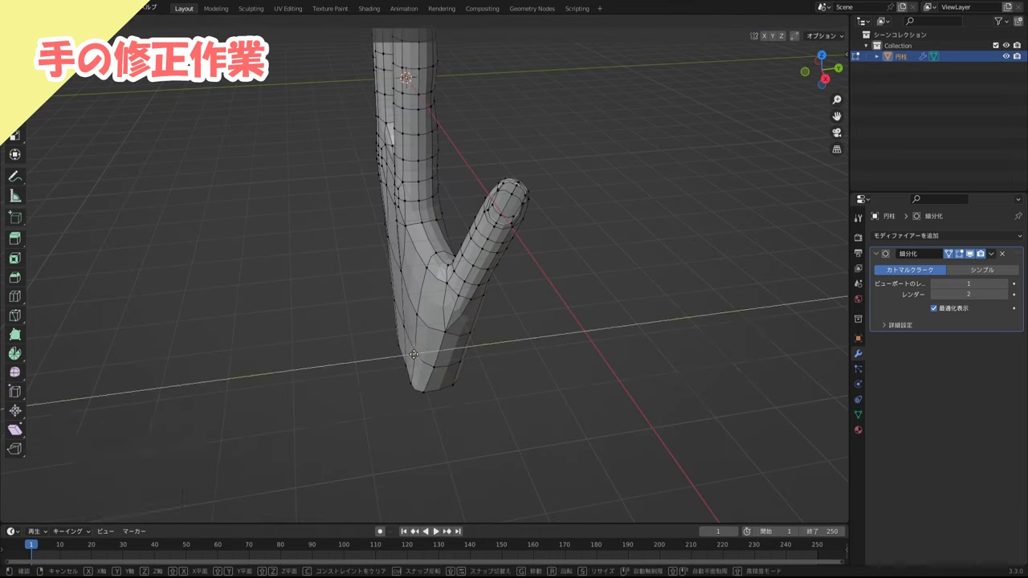
{"action": "middle_click_drag", "start_coordinate": [428, 395], "coordinate": [582, 287]}
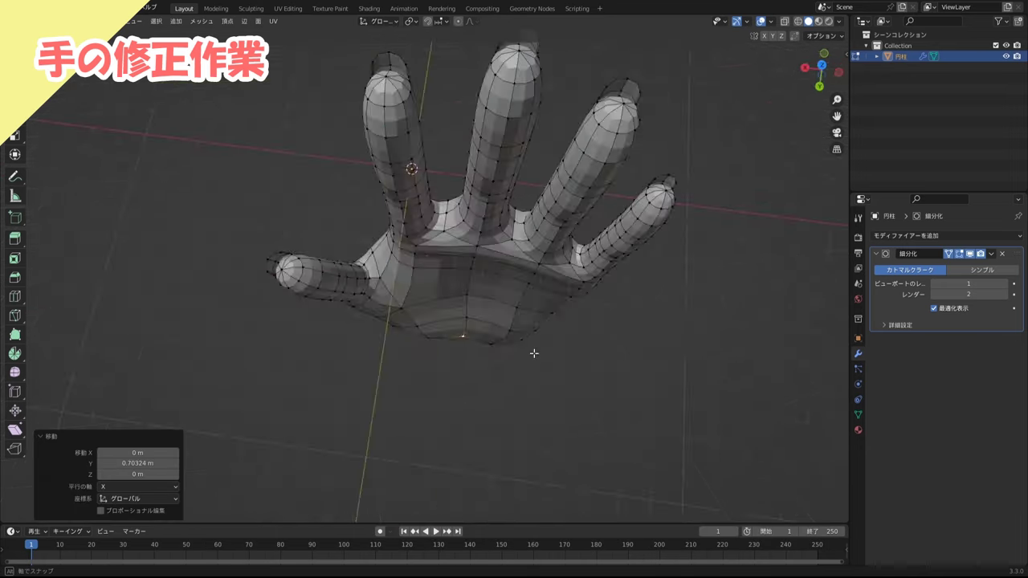
{"action": "mouse_move", "coordinate": [532, 354]}
{"action": "middle_mouse_down"}
{"action": "mouse_move", "coordinate": [401, 340]}
{"action": "mouse_move", "coordinate": [470, 348]}
{"action": "mouse_move", "coordinate": [409, 370]}
{"action": "mouse_move", "coordinate": [377, 345]}
{"action": "mouse_move", "coordinate": [376, 361]}
{"action": "mouse_move", "coordinate": [452, 298]}
{"action": "mouse_move", "coordinate": [484, 312]}
{"action": "mouse_move", "coordinate": [404, 384]}
{"action": "mouse_move", "coordinate": [471, 339]}
{"action": "mouse_move", "coordinate": [436, 354]}
{"action": "middle_mouse_up"}
- Shift the selected palm vertices along Y, then 0.3363 m along X
{"action": "key", "text": "g"}
{"action": "key", "text": "y"}
{"action": "left_click", "coordinate": [374, 327]}
{"action": "key", "text": "g"}
{"action": "key", "text": "x"}
{"action": "left_click", "coordinate": [375, 340]}
- Move the palm vertices 0.2333 m along Y, -0.47643 m along X, then along Y again
{"action": "key", "text": "g"}
{"action": "key", "text": "y"}
{"action": "left_click", "coordinate": [377, 359]}
{"action": "key", "text": "g"}
{"action": "key", "text": "x"}
{"action": "left_click", "coordinate": [406, 380]}
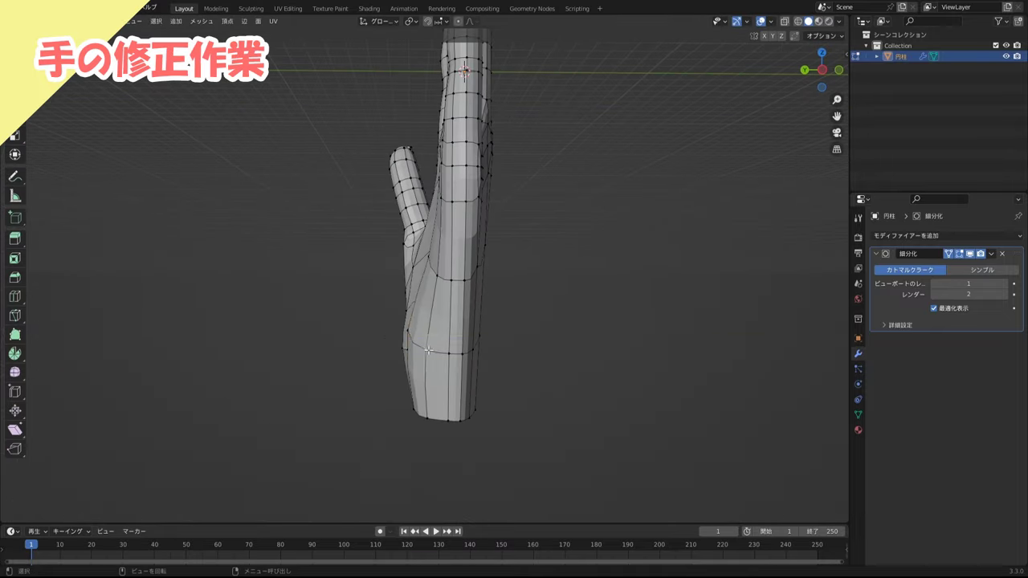
{"action": "key", "text": "g"}
{"action": "key", "text": "y"}
{"action": "left_click", "coordinate": [435, 306]}
- From the opposite front view, pull an edge on the hand's right outline inward
{"action": "middle_click_drag", "start_coordinate": [435, 305], "coordinate": [341, 361]}
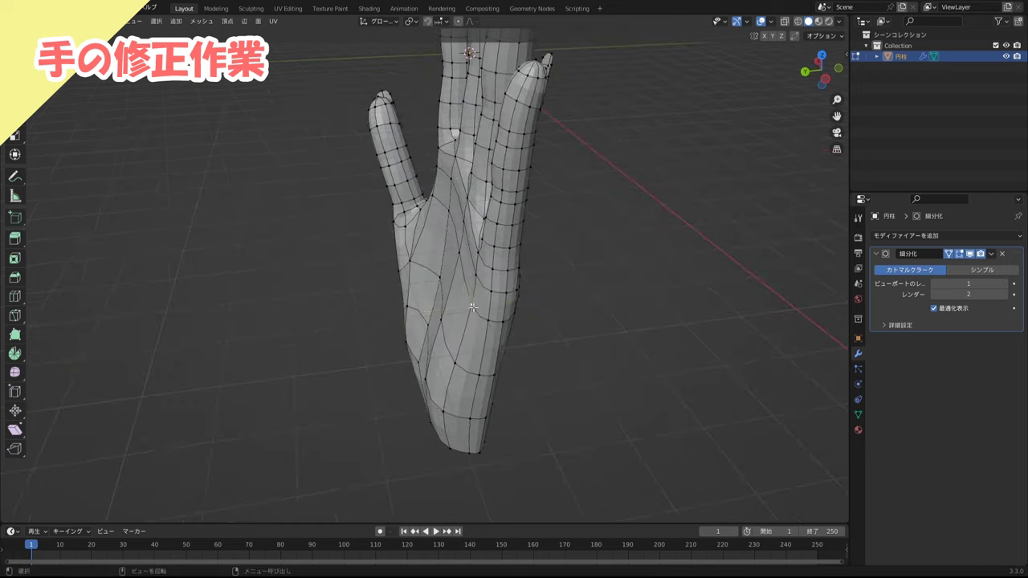
{"action": "key", "text": "KP_1"}
{"action": "key", "text": "KP_9"}
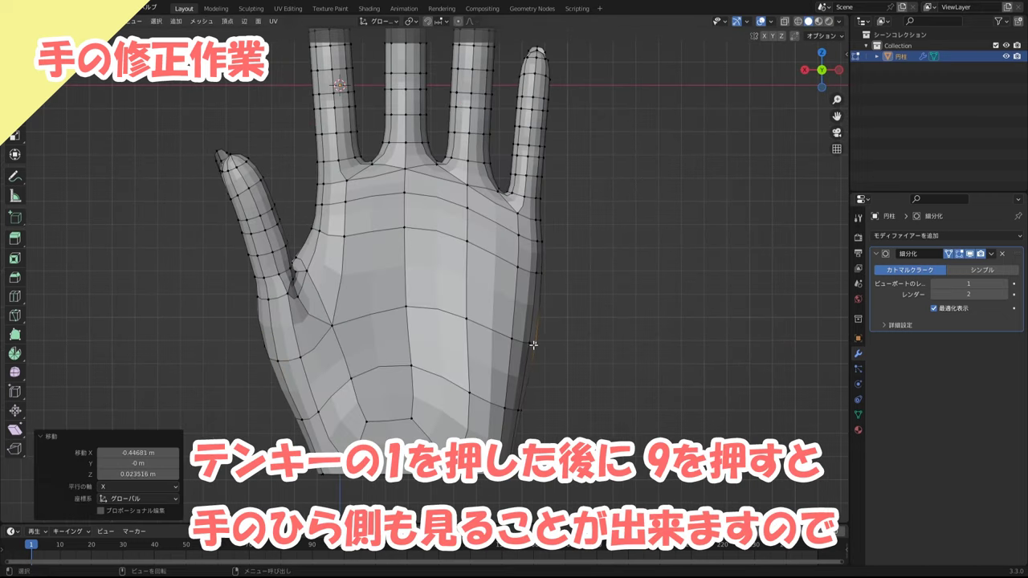
{"action": "left_click", "coordinate": [527, 407]}
{"action": "scroll", "coordinate": [528, 410], "scroll_direction": "down", "scroll_amount": 2}
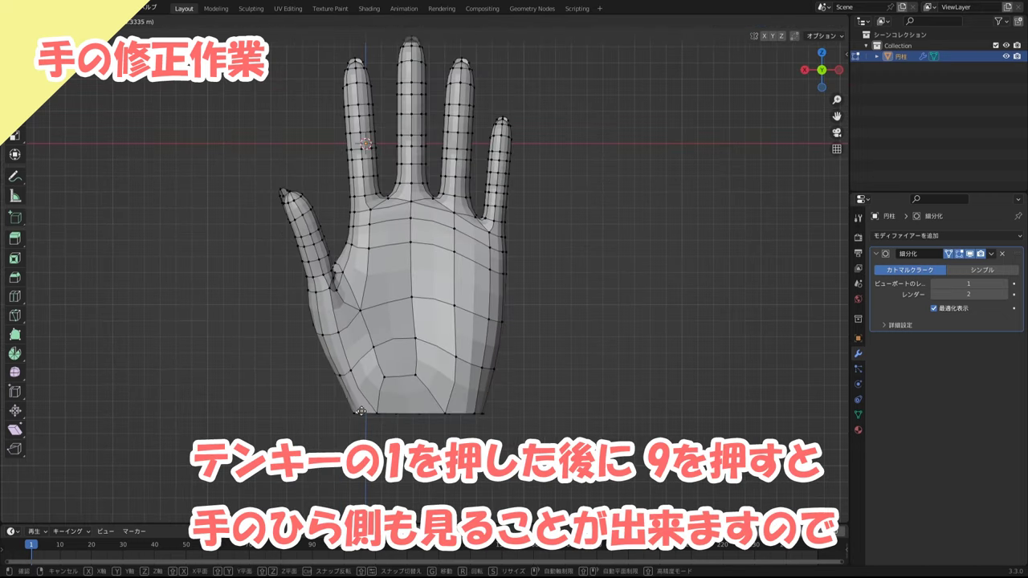
{"action": "key", "text": "g"}
{"action": "left_click", "coordinate": [392, 369]}
- Raise and narrow the bottom wrist edge, and reposition a point on the hand's right side
{"action": "left_click", "coordinate": [420, 418]}
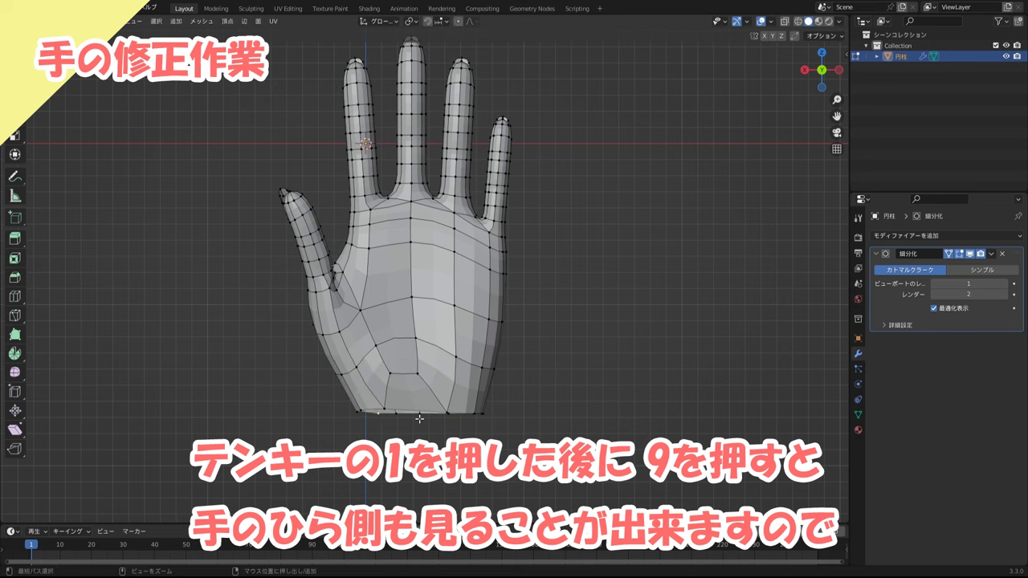
{"action": "key", "text": "g"}
{"action": "left_click", "coordinate": [480, 368]}
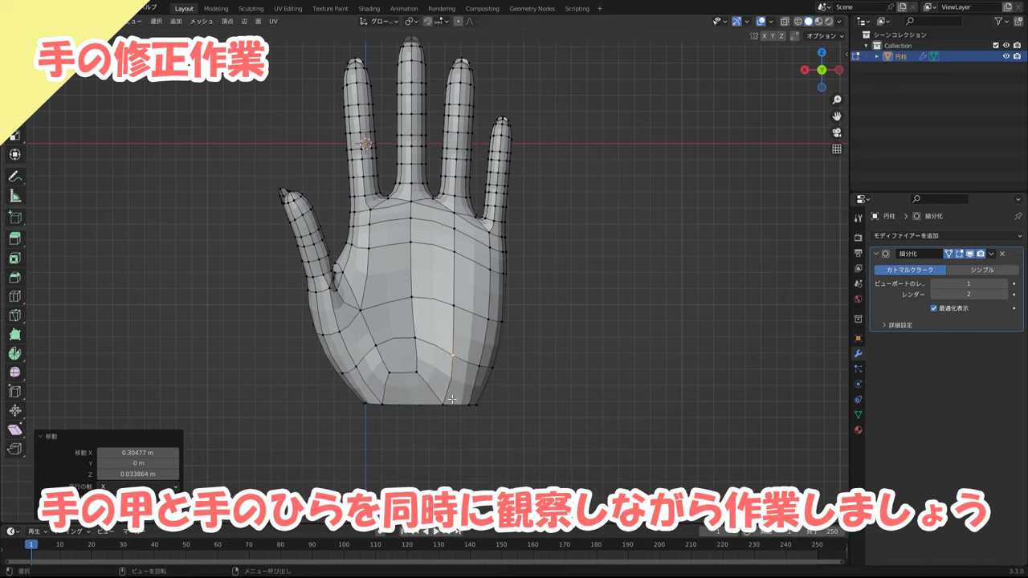
{"action": "left_click", "coordinate": [498, 375]}
{"action": "key", "text": "g"}
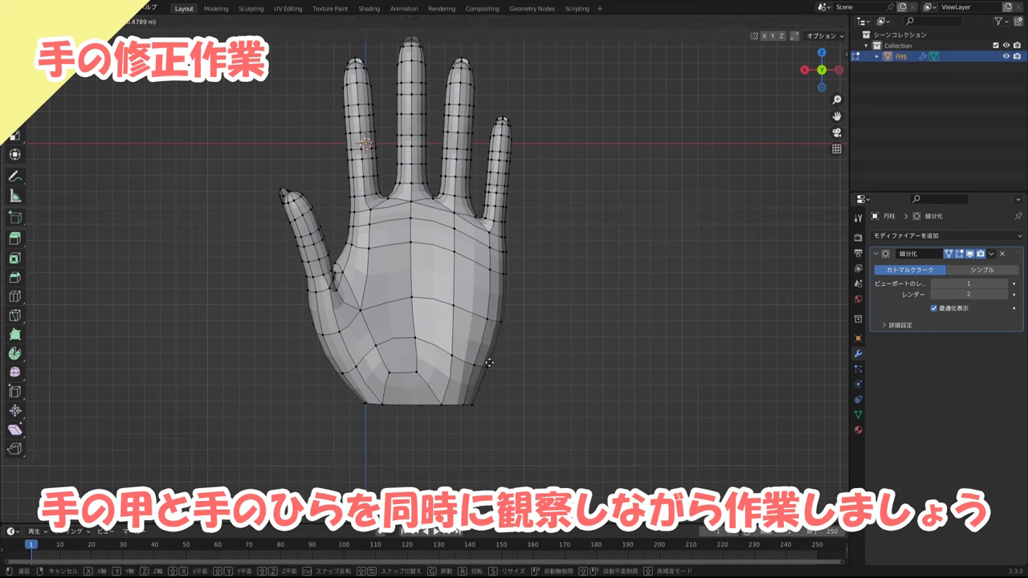
{"action": "left_click", "coordinate": [484, 320]}
- Nudge a vertex near the thumb base into a new position
{"action": "scroll", "coordinate": [484, 320], "scroll_direction": "up", "scroll_amount": 2}
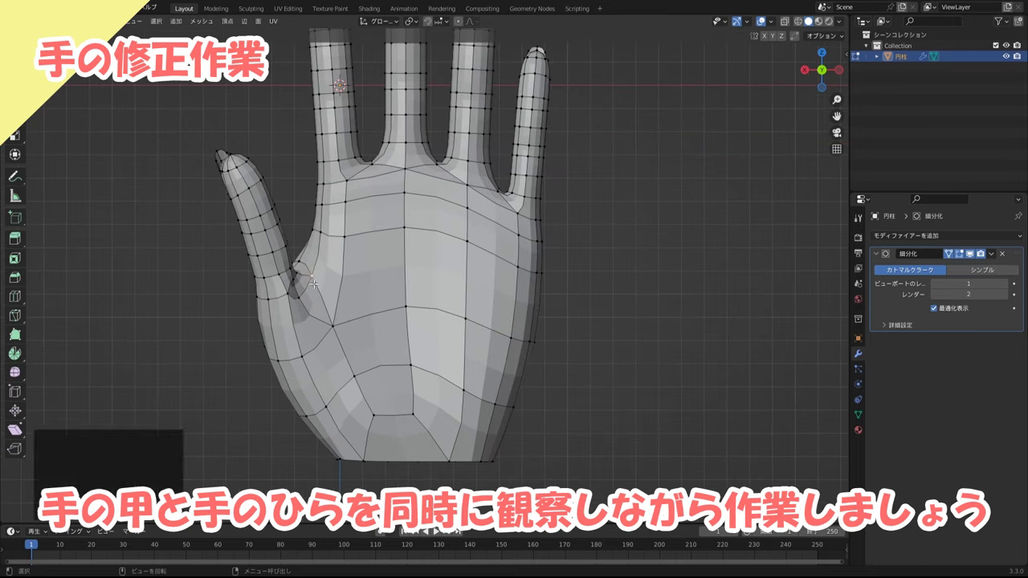
{"action": "left_click", "coordinate": [299, 262]}
{"action": "key", "text": "g"}
{"action": "left_click", "coordinate": [310, 278]}
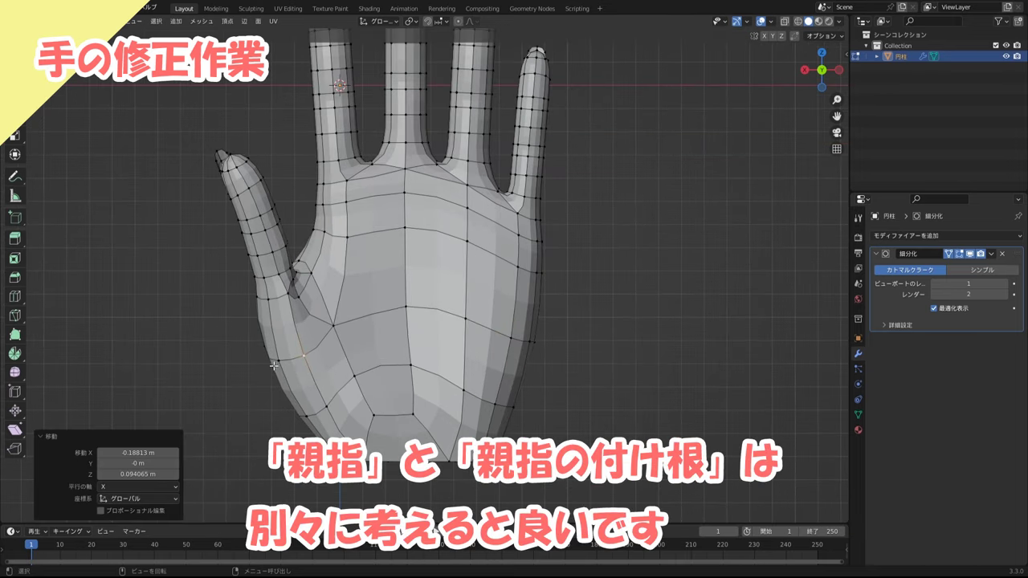
- In the front view, move a lower-palm vertex upward
{"action": "middle_click_drag", "start_coordinate": [289, 353], "coordinate": [297, 323]}
{"action": "key", "text": "KP_1"}
{"action": "scroll", "coordinate": [385, 321], "scroll_direction": "up", "scroll_amount": 2}
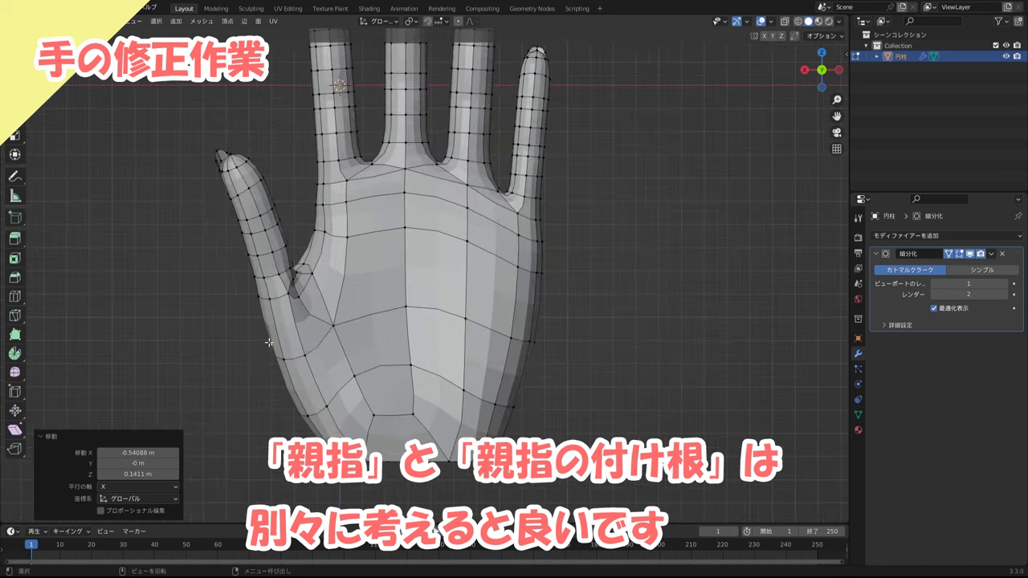
{"action": "left_click", "coordinate": [379, 414]}
{"action": "key", "text": "g"}
{"action": "left_click", "coordinate": [417, 314]}
- Preview the smooth hand with overlays hidden, restore them, and shift a palm vertex 0.2208 m along X
{"action": "scroll", "coordinate": [410, 319], "scroll_direction": "down", "scroll_amount": 3}
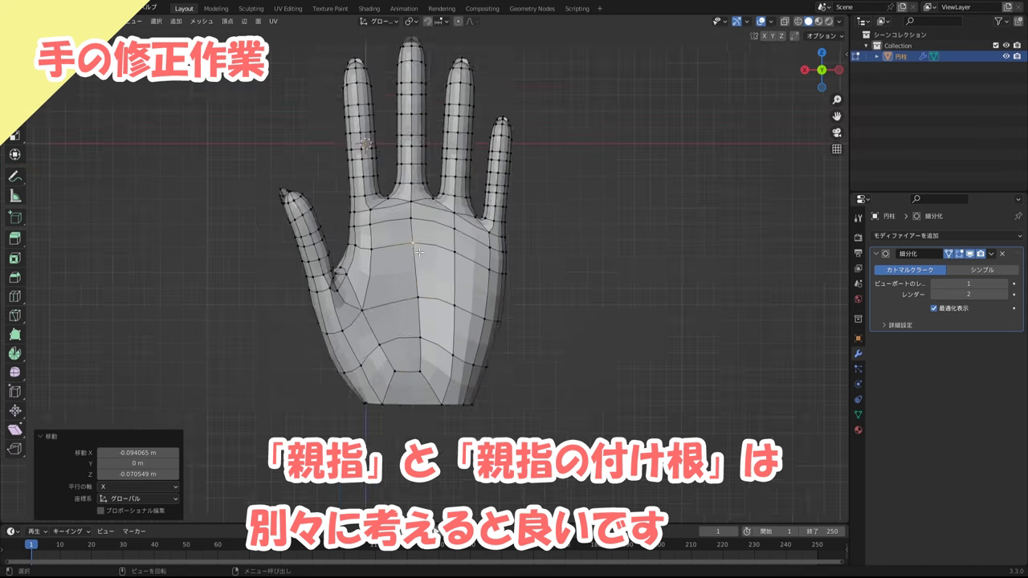
{"action": "left_click", "coordinate": [764, 21]}
{"action": "scroll", "coordinate": [528, 322], "scroll_direction": "up", "scroll_amount": 2}
{"action": "middle_click_drag", "start_coordinate": [528, 322], "coordinate": [538, 329]}
{"action": "scroll", "coordinate": [547, 339], "scroll_direction": "down", "scroll_amount": 2}
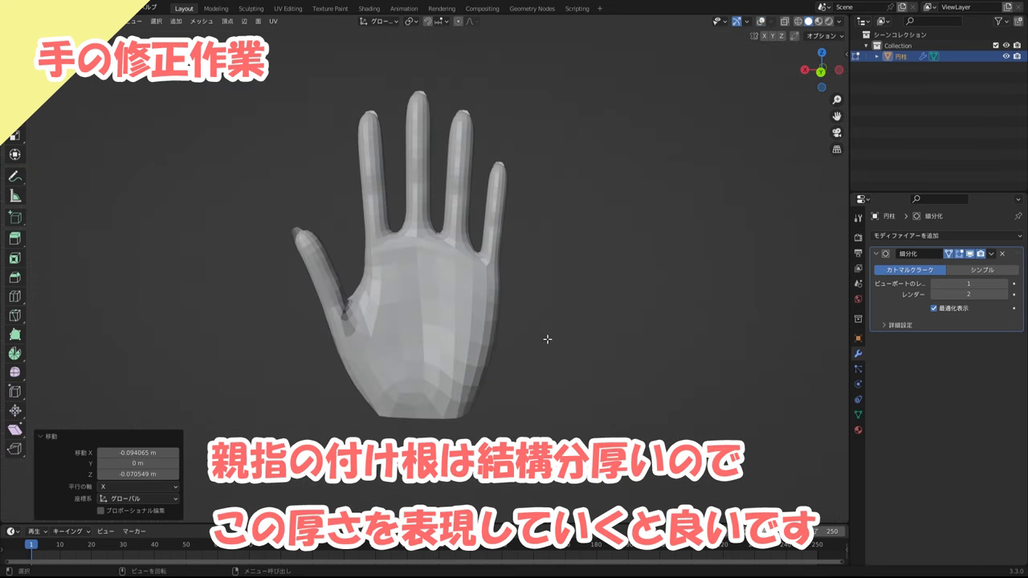
{"action": "left_click", "coordinate": [763, 21]}
{"action": "scroll", "coordinate": [755, 72], "scroll_direction": "up", "scroll_amount": 2}
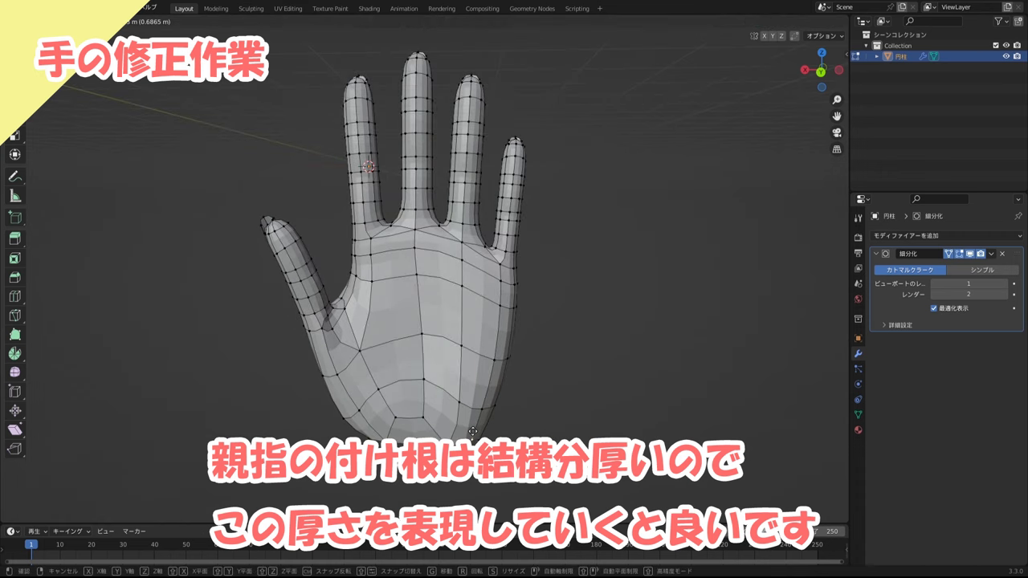
{"action": "left_click", "coordinate": [429, 270]}
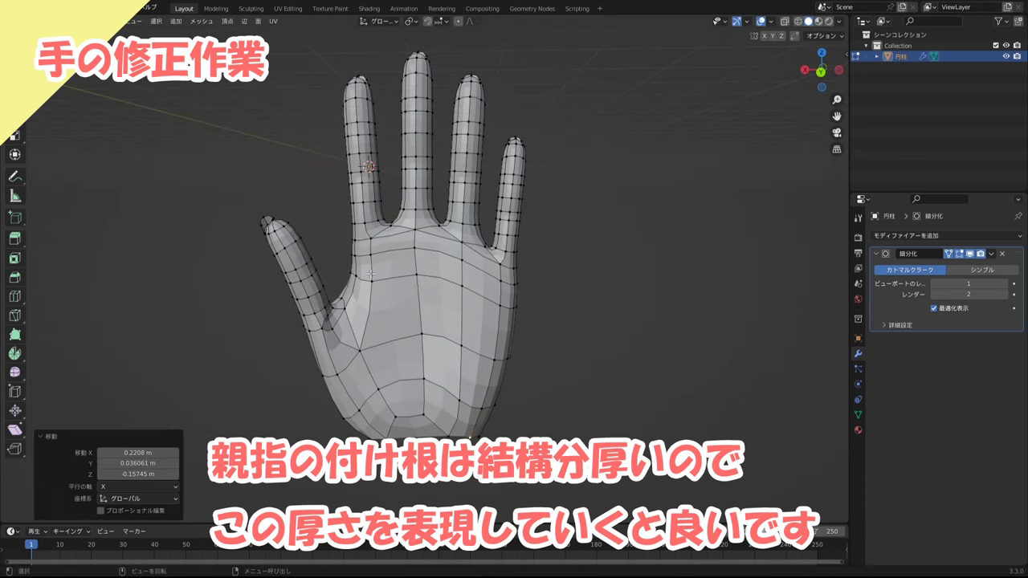
- Box-select all thumb vertices with X-ray and move the thumb to a new position
{"action": "key", "text": "alt+z"}
{"action": "left_click_drag", "start_coordinate": [224, 190], "coordinate": [336, 352]}
{"action": "key", "text": "alt+z"}
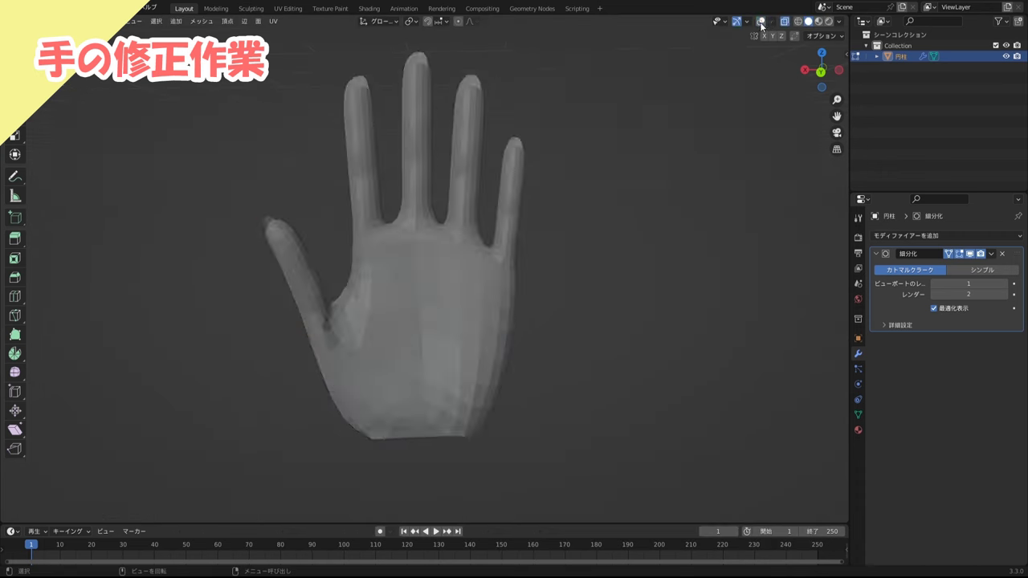
{"action": "key", "text": "g"}
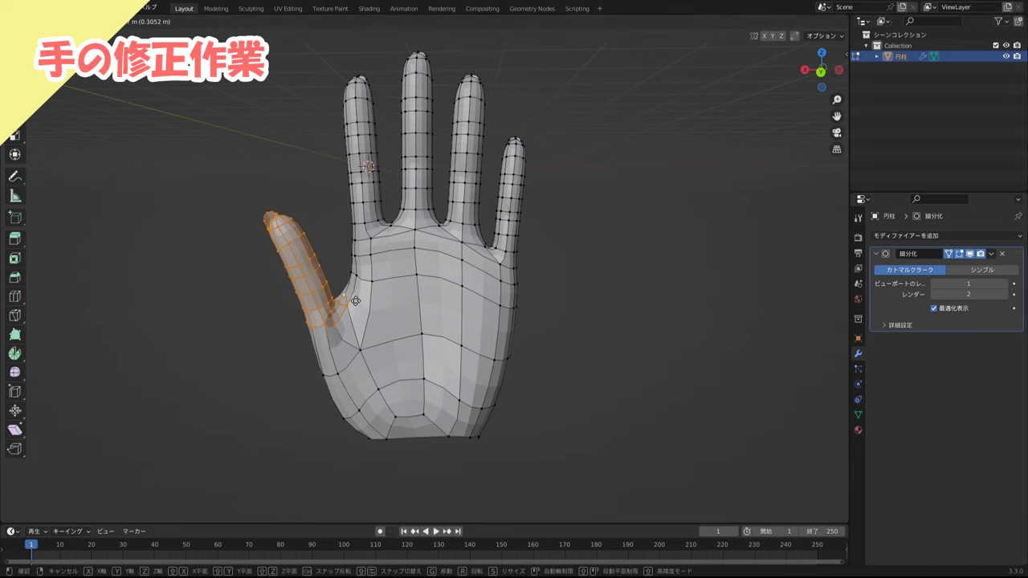
{"action": "left_click", "coordinate": [370, 407]}
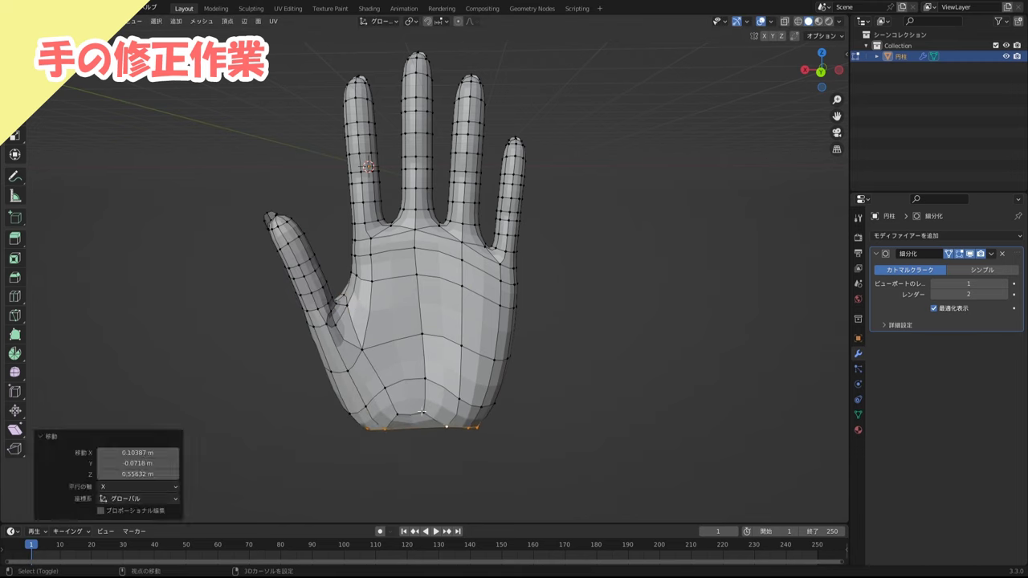
- Try pulling a bottom-right palm vertex outward, then undo the recent palm edge moves to flatten the bottom edge
{"action": "key", "text": "ctrl+z"}
{"action": "left_click_drag", "start_coordinate": [453, 401], "coordinate": [483, 384]}
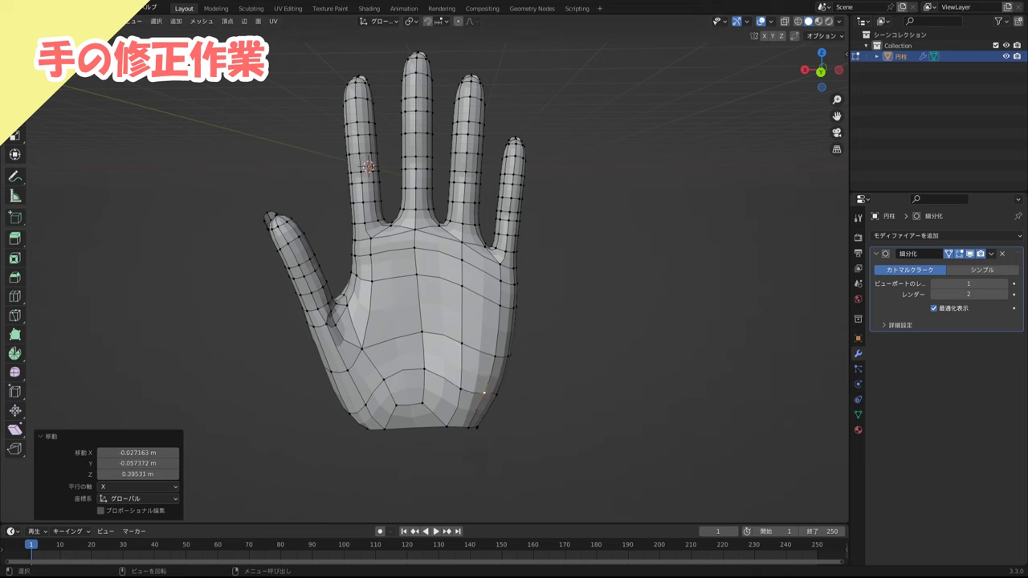
{"action": "key", "text": "ctrl+z"}
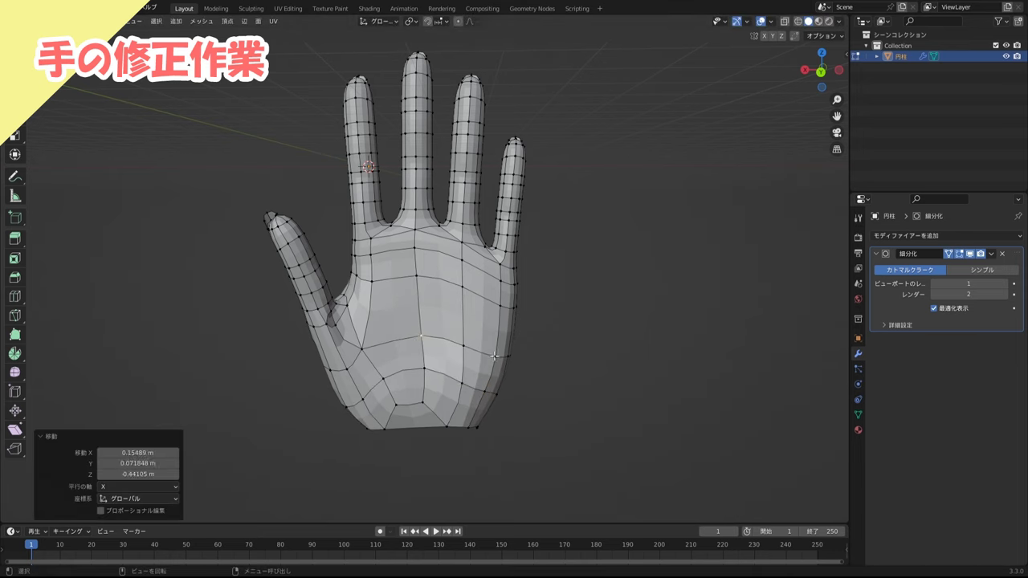
{"action": "key", "text": "ctrl+z"}
{"action": "key", "text": "ctrl+z"}
{"action": "key", "text": "ctrl+z"}
{"action": "key", "text": "ctrl+z"}
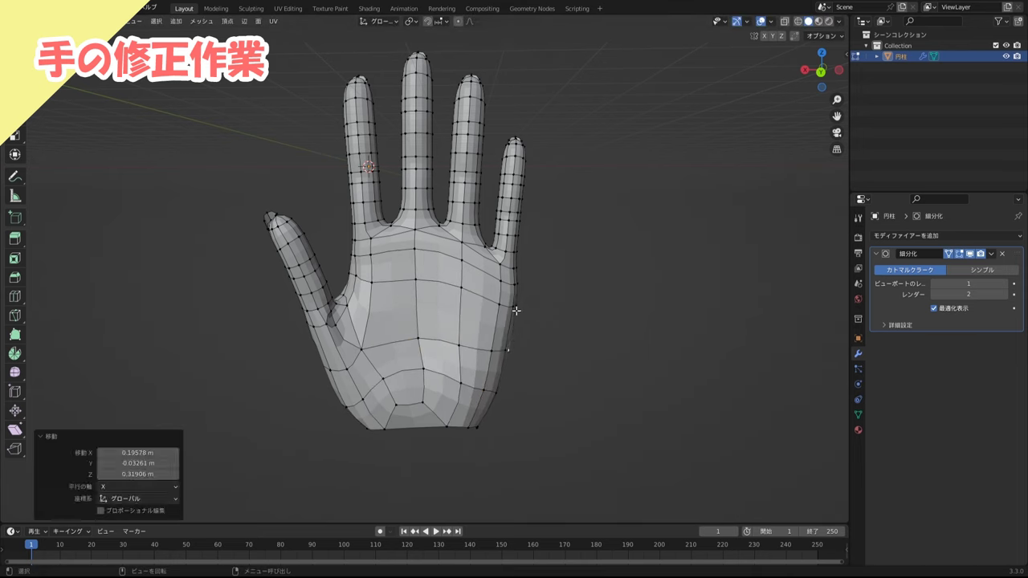
{"action": "key", "text": "ctrl+z"}
{"action": "key", "text": "ctrl+z"}
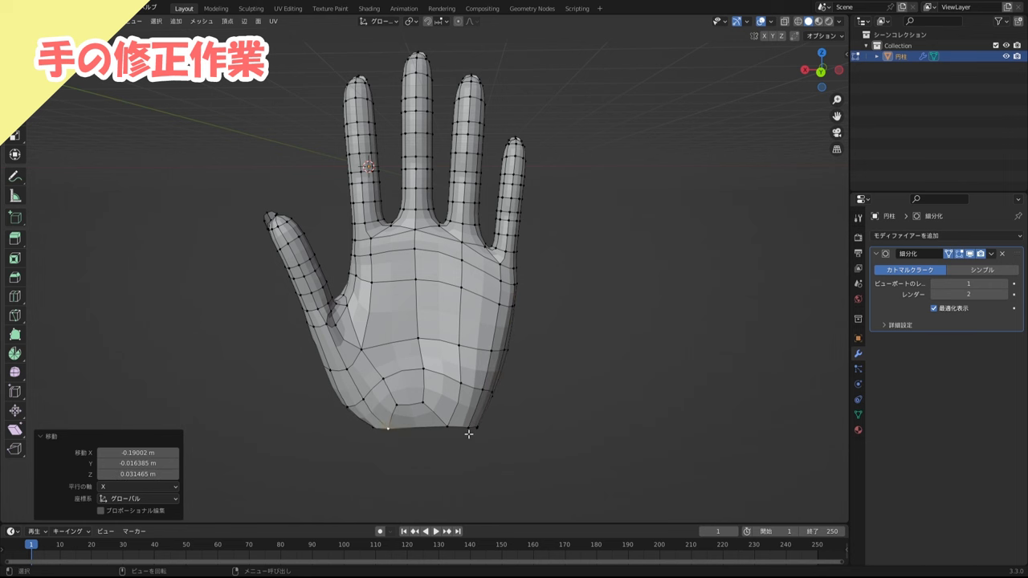
{"action": "key", "text": "KP_1"}
{"action": "key", "text": "ctrl+z"}
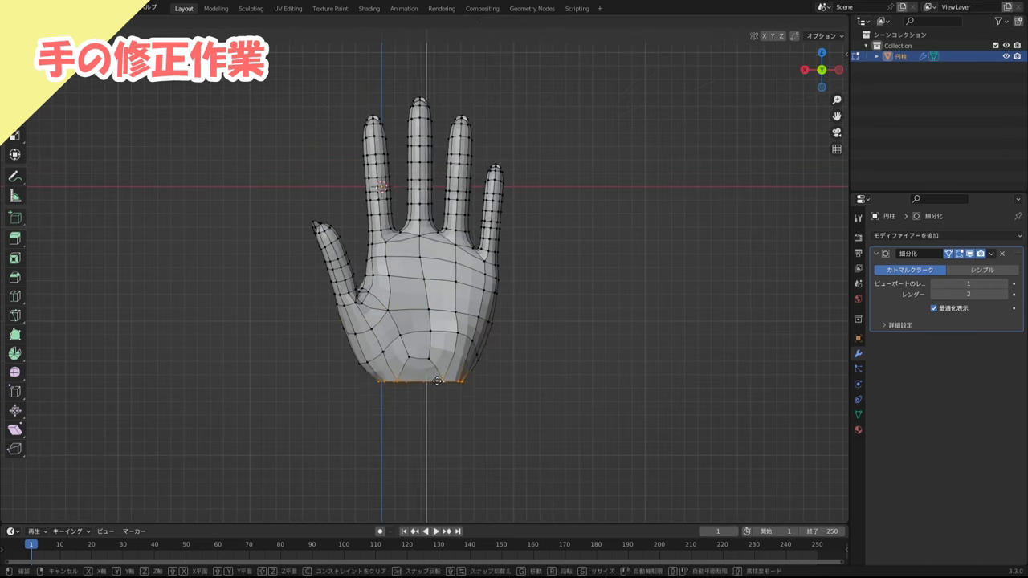
{"action": "key", "text": "ctrl+z"}
- Check the palm's bottom edge from a tilted view and save the hand file
{"action": "middle_click_drag", "start_coordinate": [497, 373], "coordinate": [709, 353]}
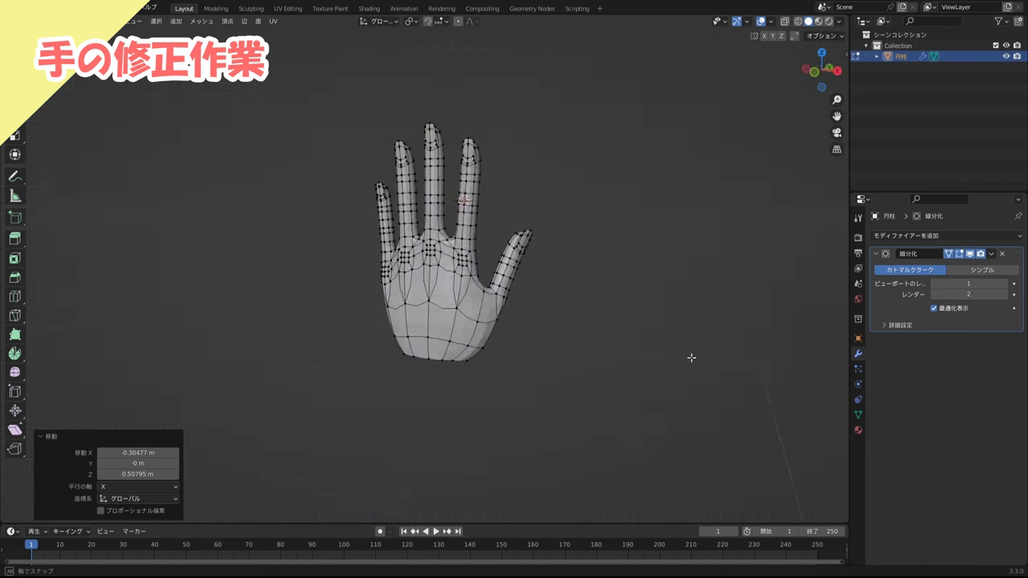
{"action": "scroll", "coordinate": [556, 368], "scroll_direction": "up", "scroll_amount": 3}
{"action": "middle_click_drag", "start_coordinate": [556, 368], "coordinate": [559, 376]}
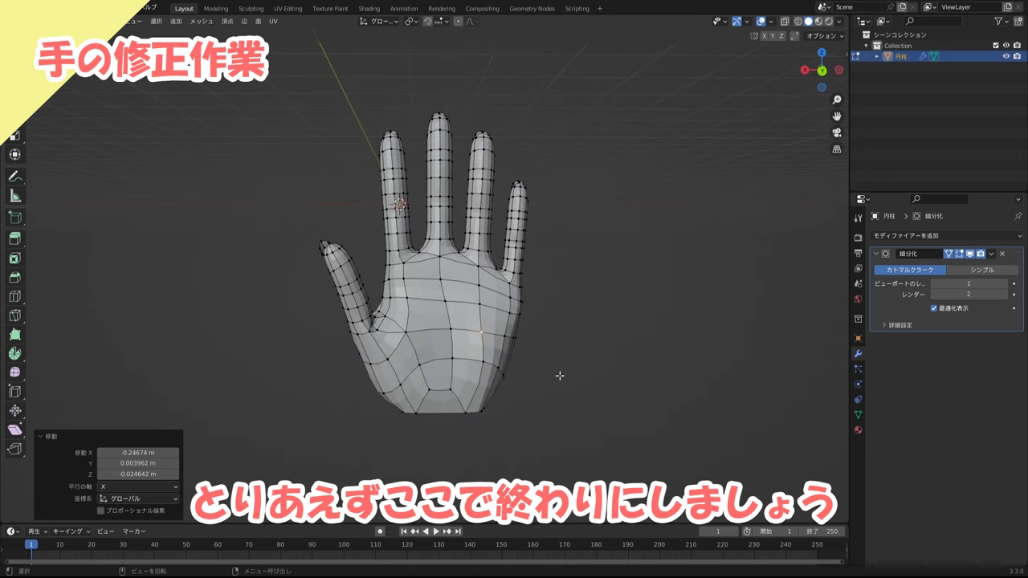
{"action": "key", "text": "ctrl+s"}
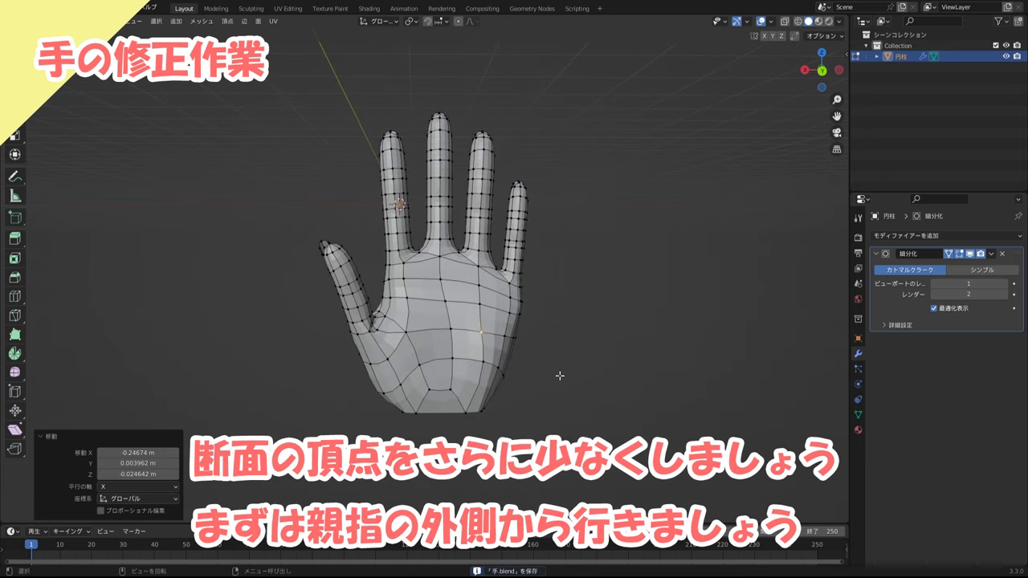
- Slide the two outer wrist vertices on the thumb side upward along their edges
{"action": "key", "text": "KP_1"}
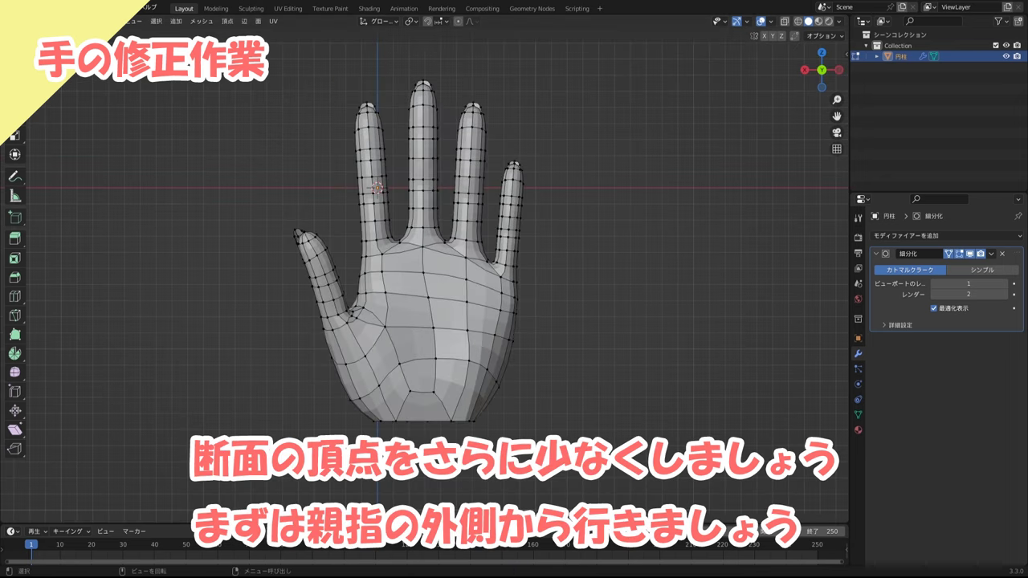
{"action": "mouse_move", "coordinate": [466, 338]}
{"action": "middle_mouse_down"}
{"action": "mouse_move", "coordinate": [527, 340]}
{"action": "mouse_move", "coordinate": [455, 367]}
{"action": "middle_mouse_up"}
{"action": "scroll", "coordinate": [528, 340], "scroll_direction": "up", "scroll_amount": 4}
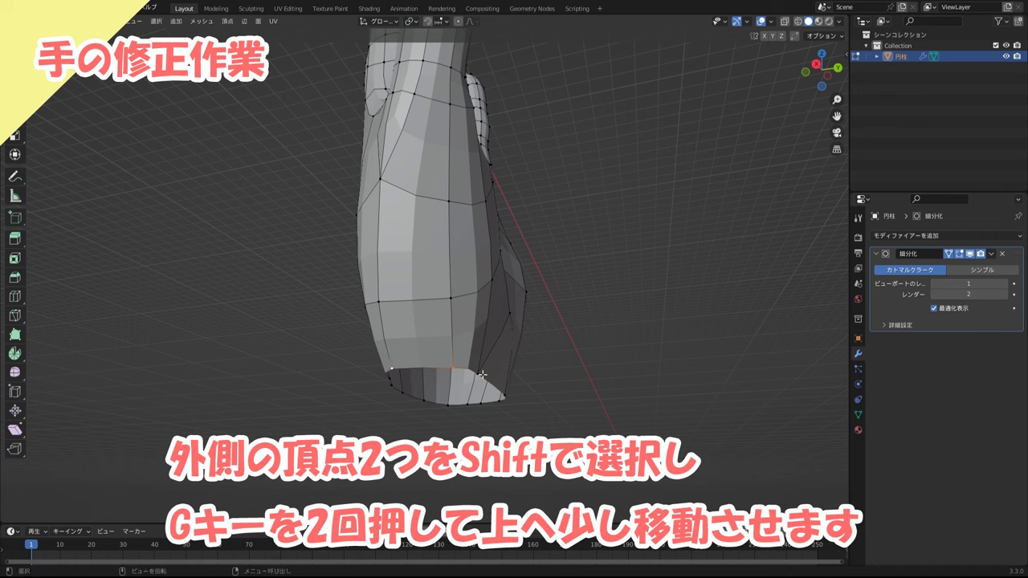
{"action": "key", "text": "g"}
{"action": "key", "text": "g"}
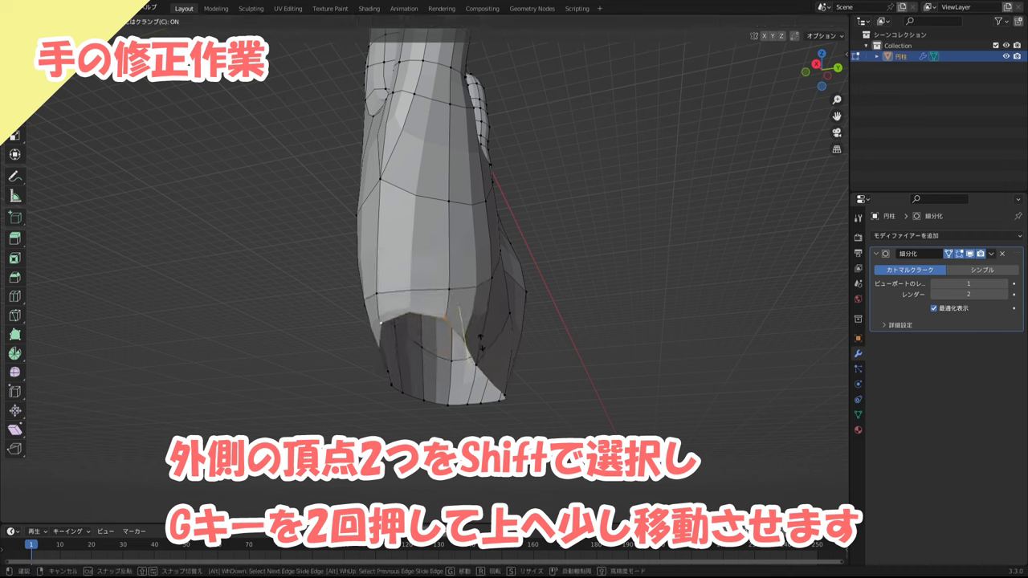
{"action": "left_click", "coordinate": [601, 361]}
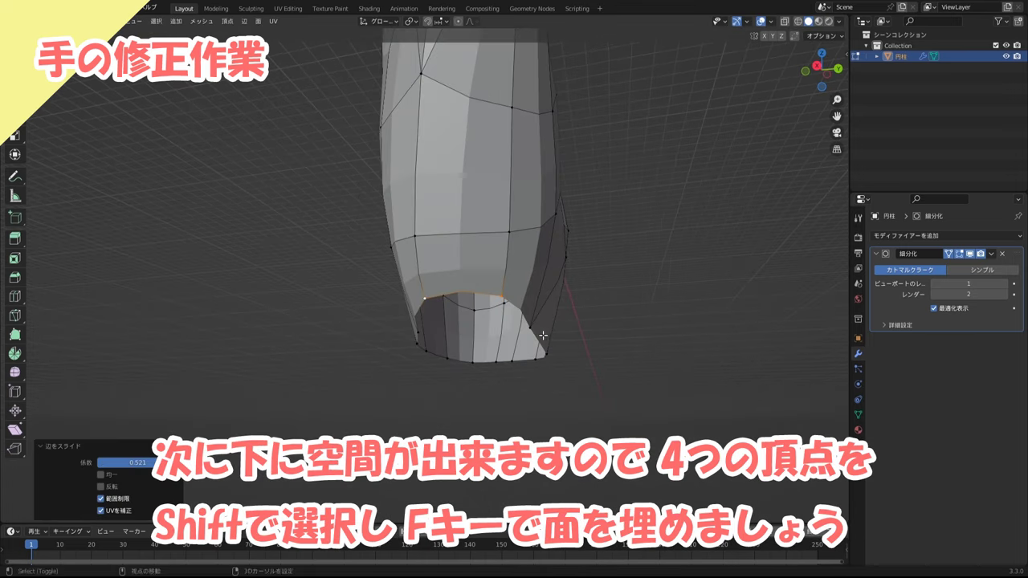
{"action": "middle_click_drag", "start_coordinate": [543, 335], "coordinate": [546, 337], "text": "shift"}
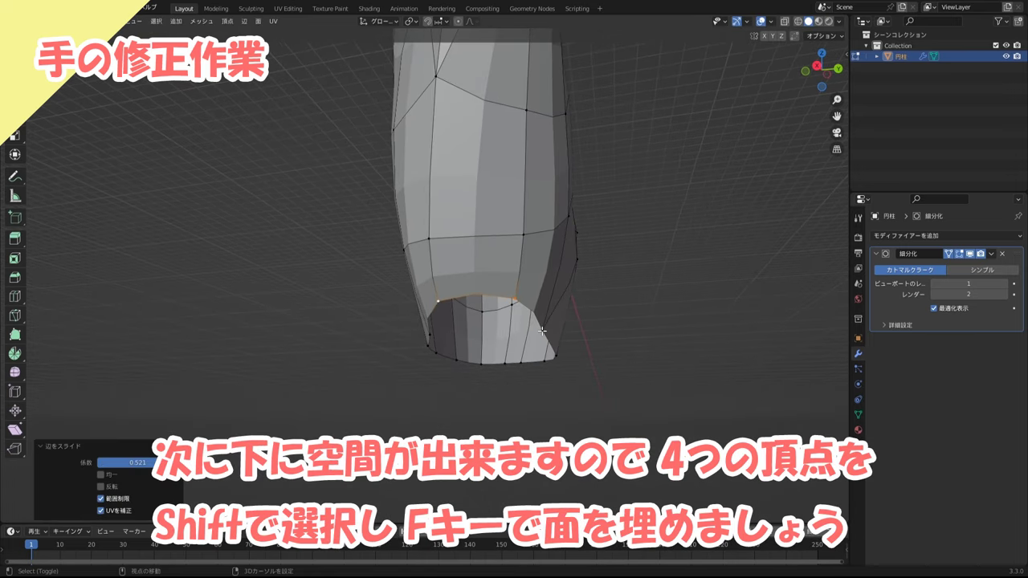
- Slide the other side's two outer wrist vertices up and fill the four-vertex gap with a face
{"action": "left_click", "coordinate": [542, 329], "text": "shift"}
{"action": "mouse_move", "coordinate": [431, 335]}
{"action": "middle_mouse_down"}
{"action": "mouse_move", "coordinate": [580, 306]}
{"action": "mouse_move", "coordinate": [659, 304]}
{"action": "mouse_move", "coordinate": [586, 305]}
{"action": "mouse_move", "coordinate": [571, 317]}
{"action": "middle_mouse_up"}
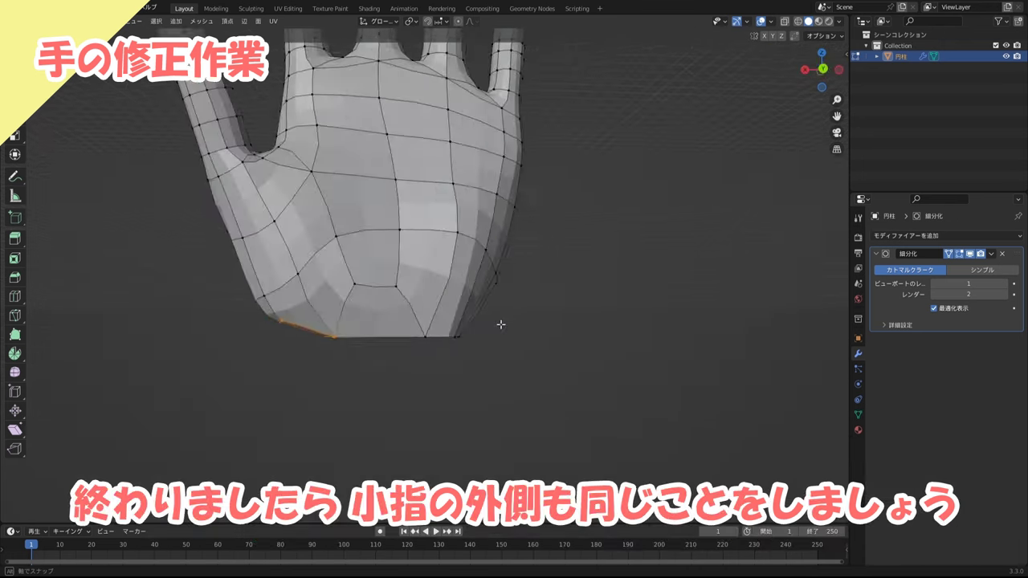
{"action": "mouse_move", "coordinate": [500, 324]}
{"action": "middle_mouse_down"}
{"action": "mouse_move", "coordinate": [415, 319]}
{"action": "mouse_move", "coordinate": [443, 325]}
{"action": "mouse_move", "coordinate": [490, 367]}
{"action": "mouse_move", "coordinate": [535, 368]}
{"action": "middle_mouse_up"}
{"action": "left_click", "coordinate": [455, 366]}
{"action": "left_click", "coordinate": [441, 367], "text": "shift"}
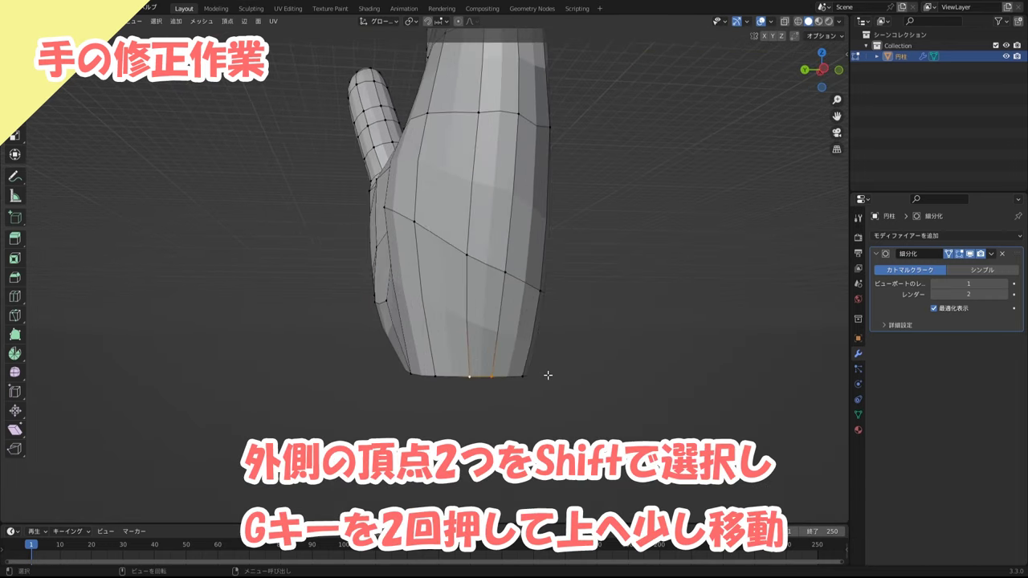
{"action": "key", "text": "g"}
{"action": "key", "text": "g"}
{"action": "key", "text": "g"}
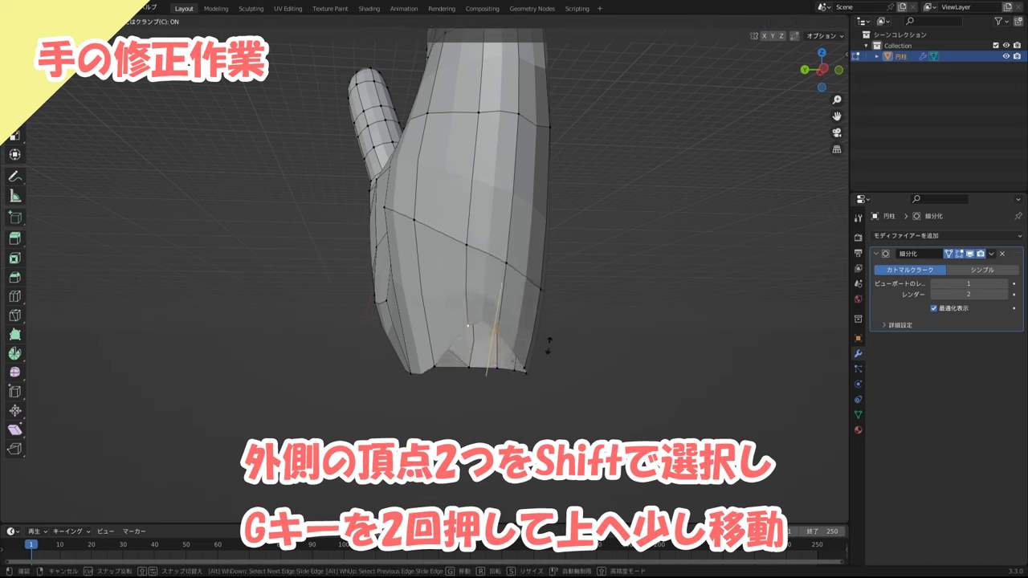
{"action": "left_click", "coordinate": [537, 352]}
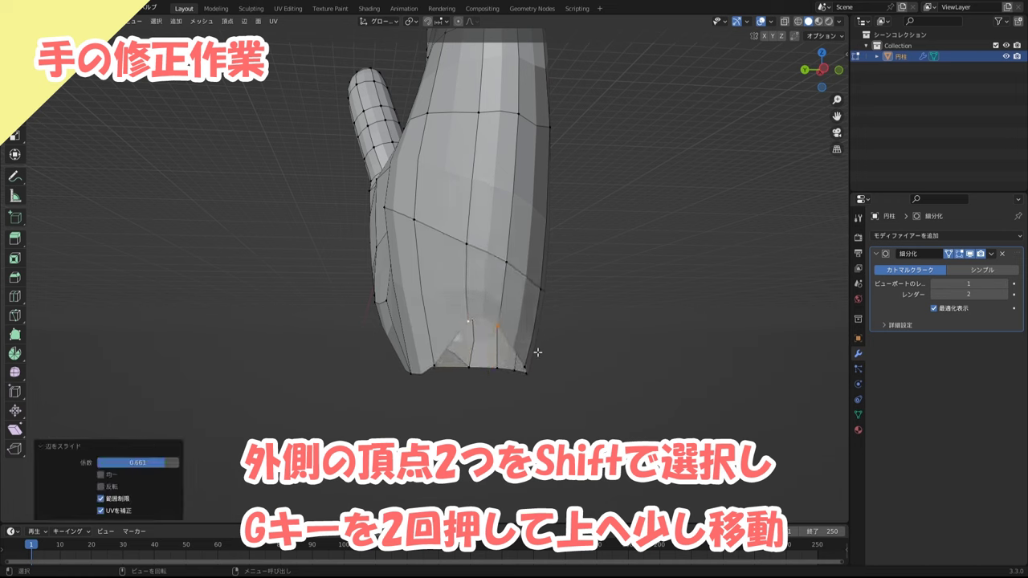
{"action": "left_click", "coordinate": [523, 366], "text": "shift"}
{"action": "left_click", "coordinate": [434, 365], "text": "shift"}
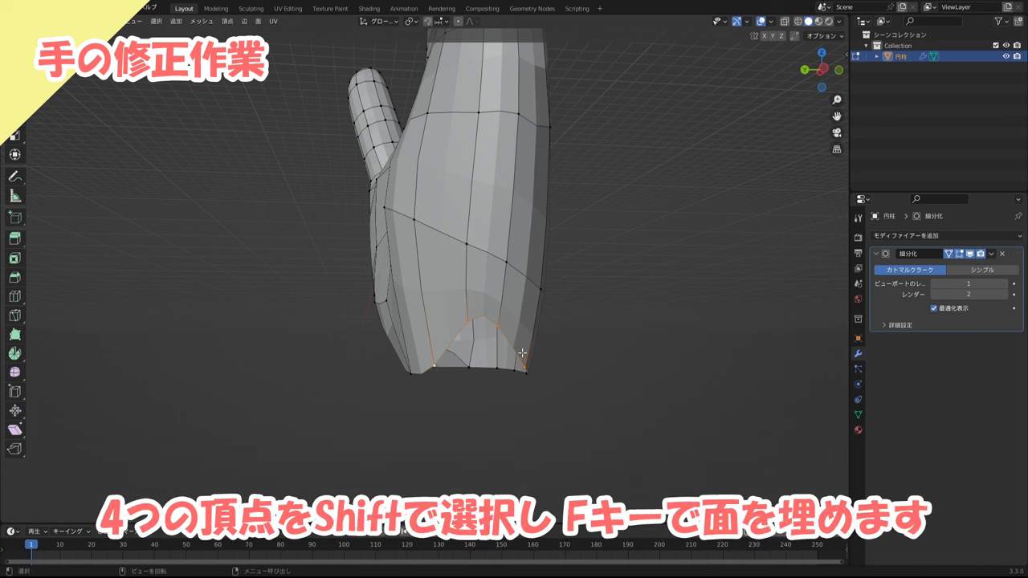
{"action": "key", "text": "f"}
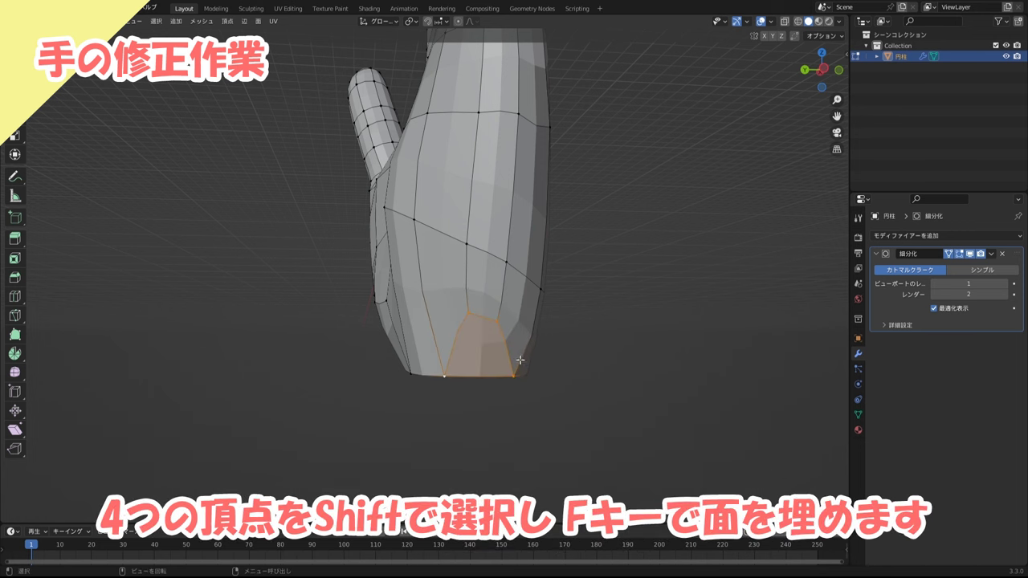
{"action": "mouse_move", "coordinate": [524, 354]}
{"action": "middle_mouse_down"}
{"action": "mouse_move", "coordinate": [590, 337]}
{"action": "mouse_move", "coordinate": [480, 365]}
{"action": "mouse_move", "coordinate": [538, 363]}
{"action": "mouse_move", "coordinate": [531, 324]}
{"action": "mouse_move", "coordinate": [543, 336]}
{"action": "middle_mouse_up"}
- Enable the Statistics overlay and select the wrist edge loop, showing 8 of 556 vertices
{"action": "left_click", "coordinate": [492, 323]}
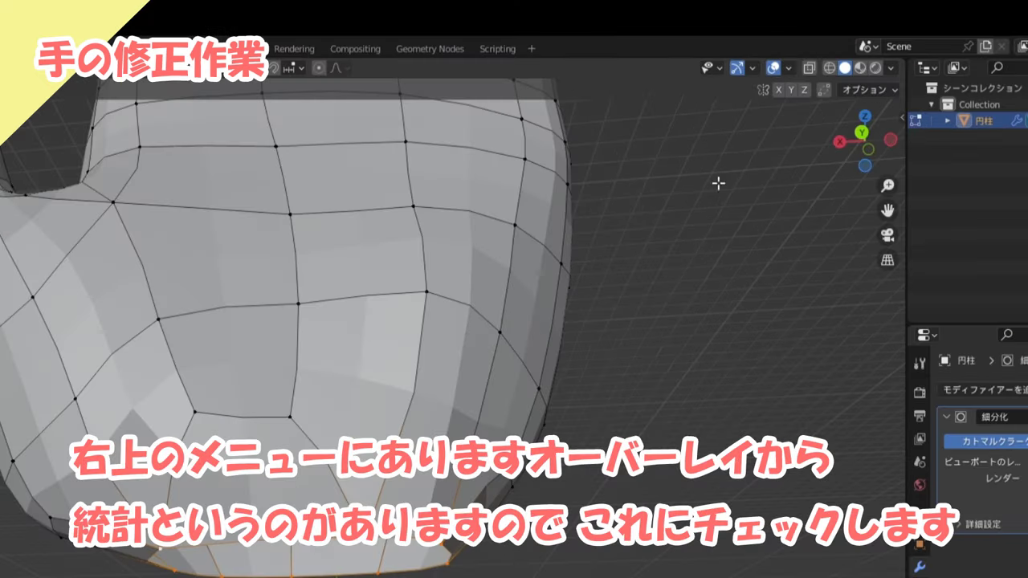
{"action": "left_click", "coordinate": [788, 71]}
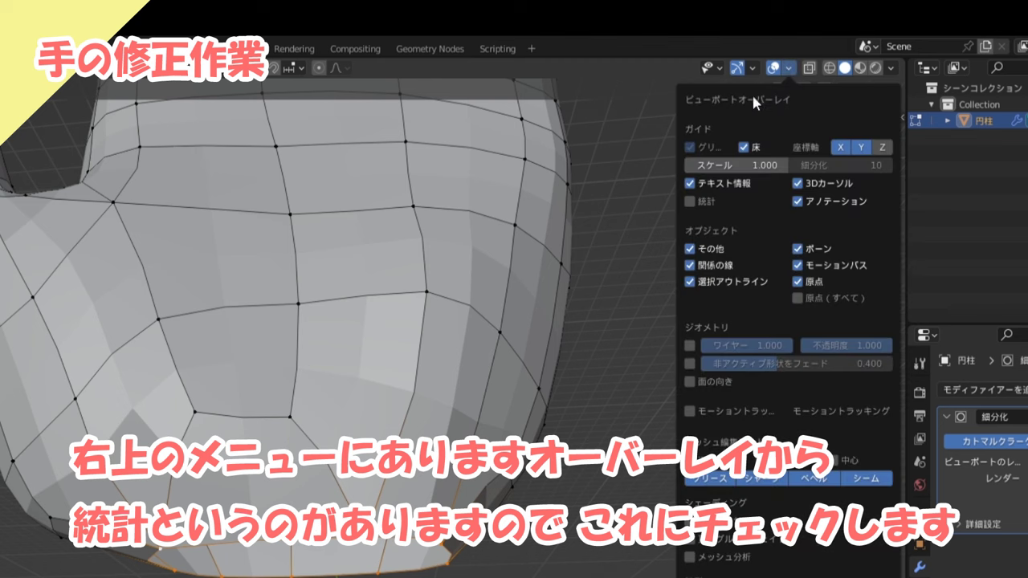
{"action": "left_click", "coordinate": [691, 203]}
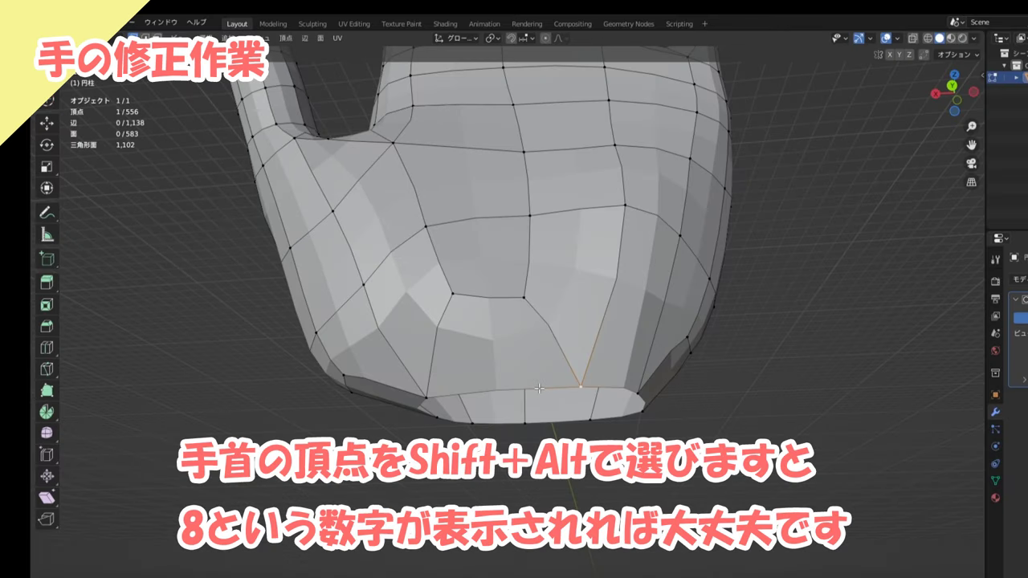
{"action": "left_click", "coordinate": [539, 389], "text": "alt+shift"}
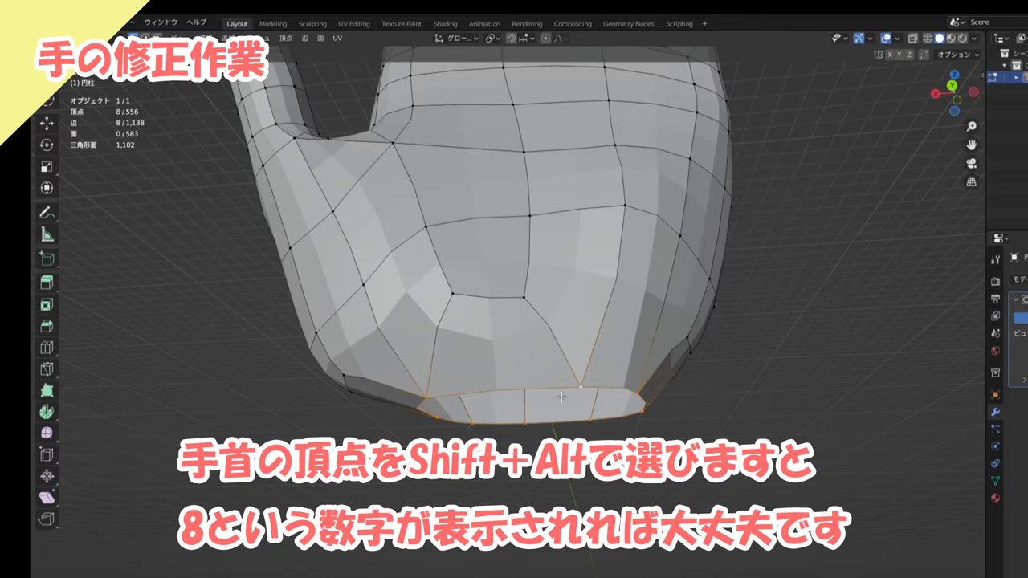
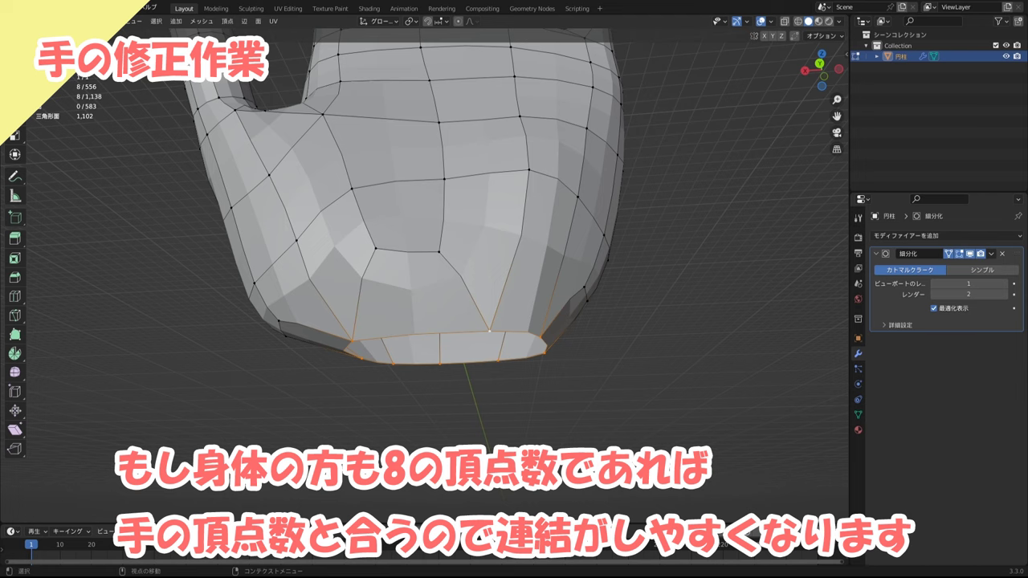
- Extrude the bottom edge ring downward to form the wrist
{"action": "middle_click_drag", "start_coordinate": [667, 393], "coordinate": [686, 413]}
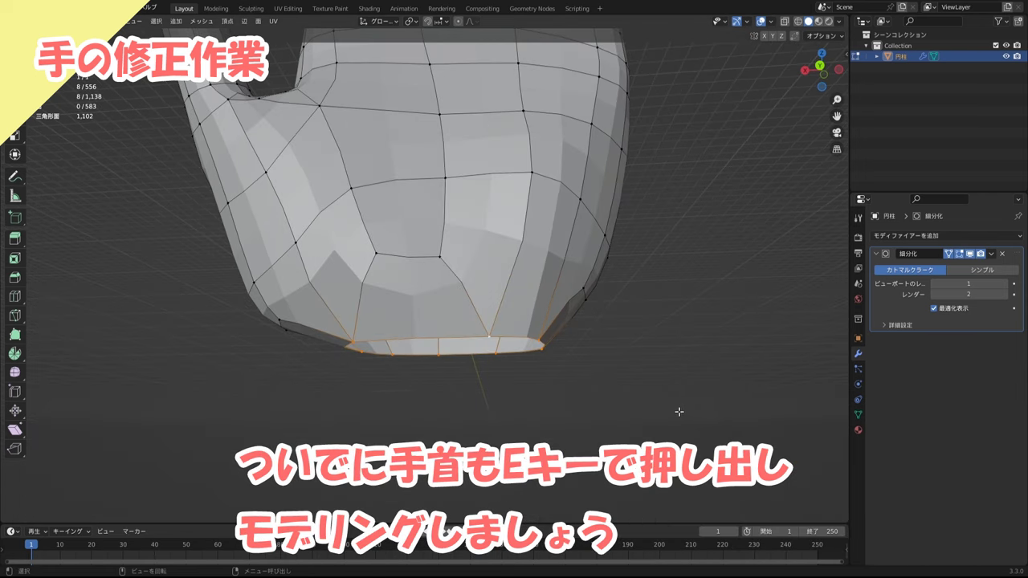
{"action": "key", "text": "e"}
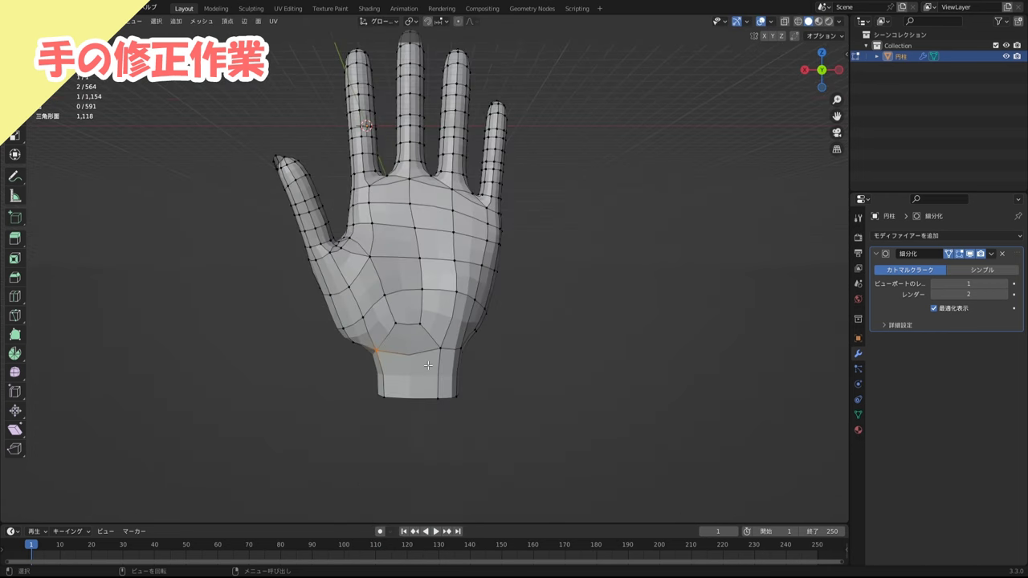
{"action": "left_click", "coordinate": [383, 397]}
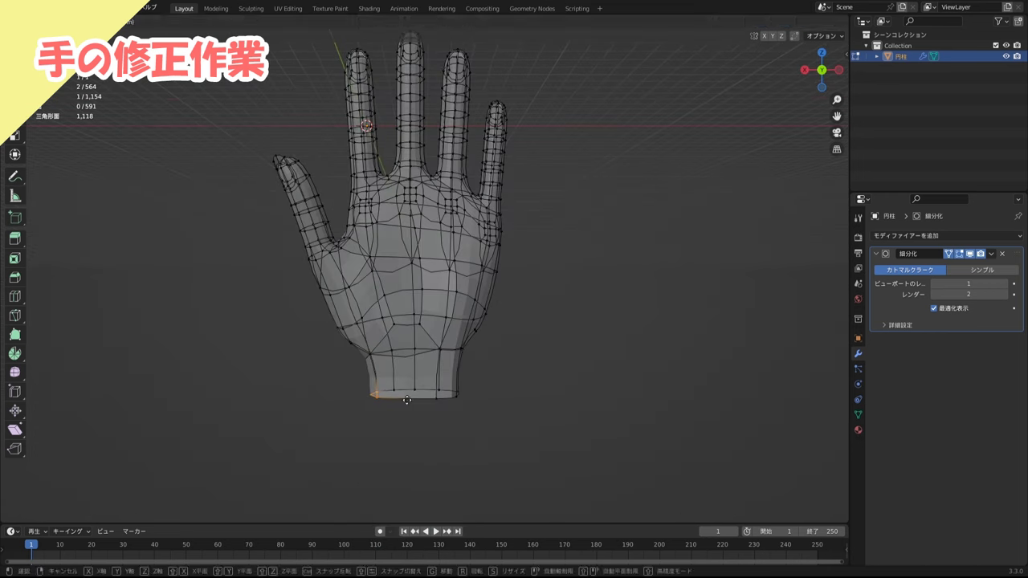
{"action": "left_click", "coordinate": [455, 397]}
- Apply Shade Smooth to the hand
{"action": "middle_click_drag", "start_coordinate": [461, 386], "coordinate": [588, 274]}
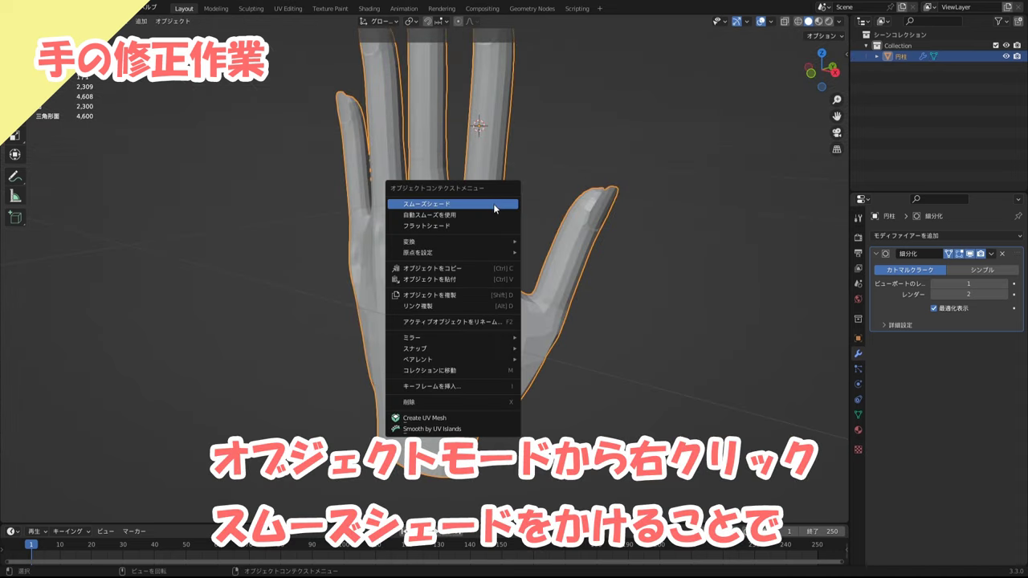
{"action": "left_click", "coordinate": [493, 204]}
{"action": "mouse_move", "coordinate": [569, 200]}
{"action": "middle_mouse_down"}
{"action": "mouse_move", "coordinate": [562, 214]}
{"action": "mouse_move", "coordinate": [554, 206]}
{"action": "middle_mouse_up"}
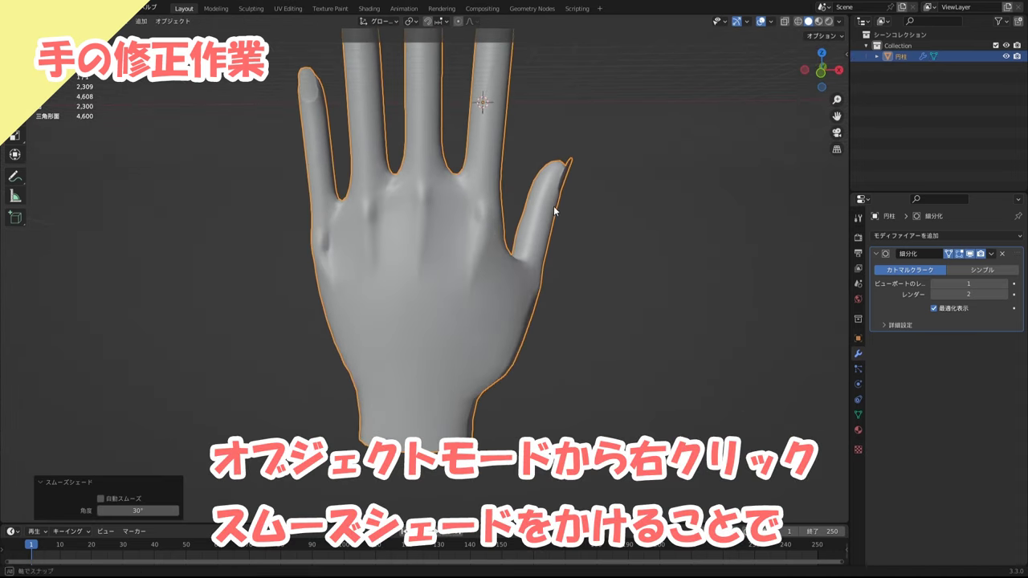
- Back in Edit Mode, move a palm vertex and slide nearby palm vertices along X
{"action": "key", "text": "Tab"}
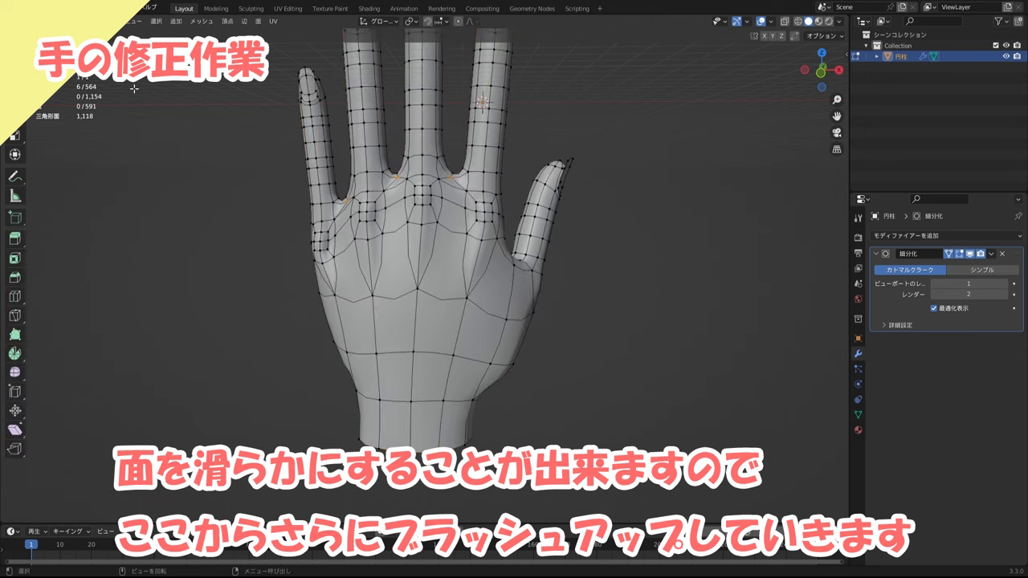
{"action": "scroll", "coordinate": [449, 265], "scroll_direction": "up", "scroll_amount": 2}
{"action": "scroll", "coordinate": [449, 265], "scroll_direction": "up", "scroll_amount": 2}
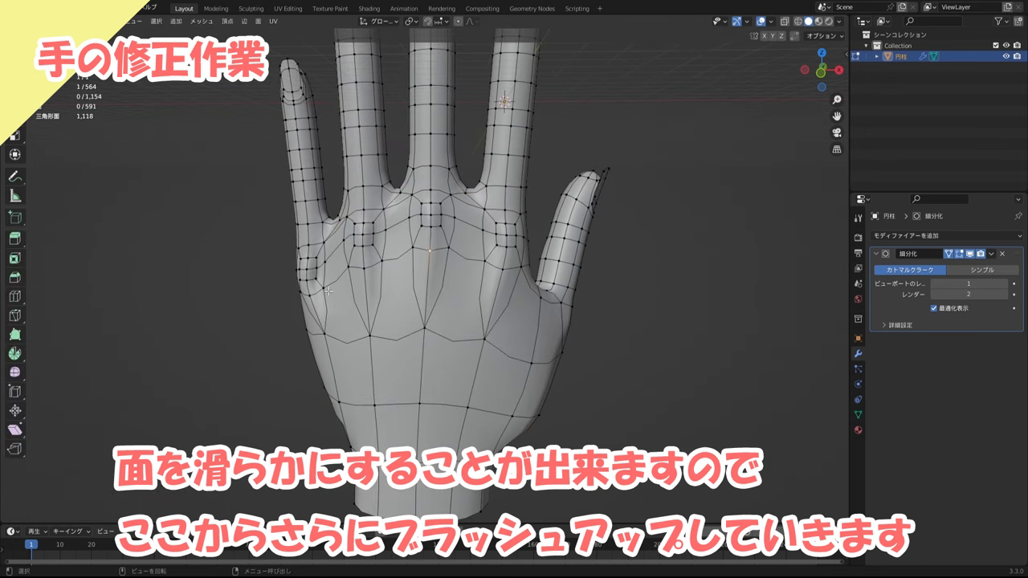
{"action": "scroll", "coordinate": [338, 297], "scroll_direction": "up", "scroll_amount": 1}
{"action": "key", "text": "g"}
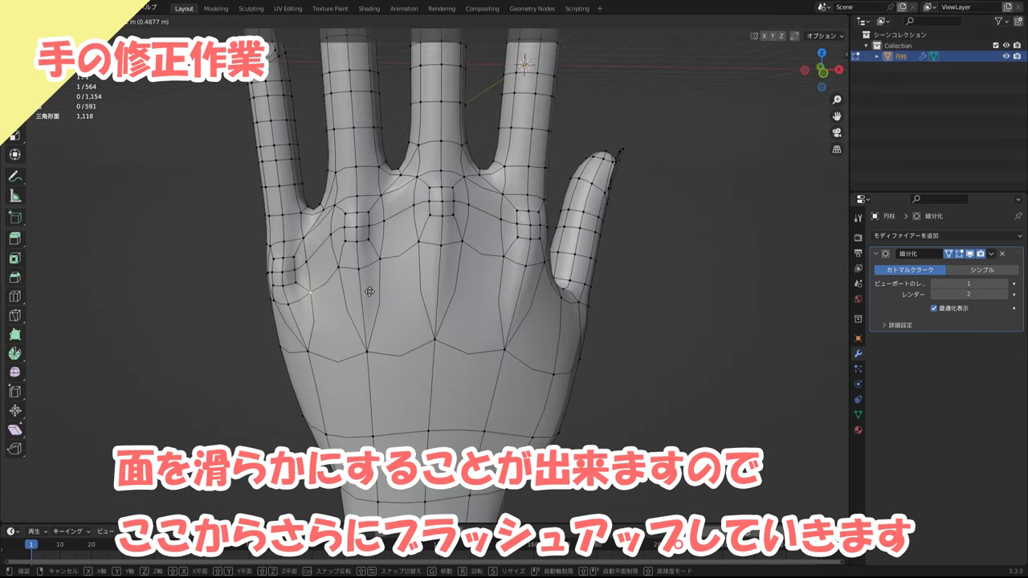
{"action": "left_click", "coordinate": [371, 291]}
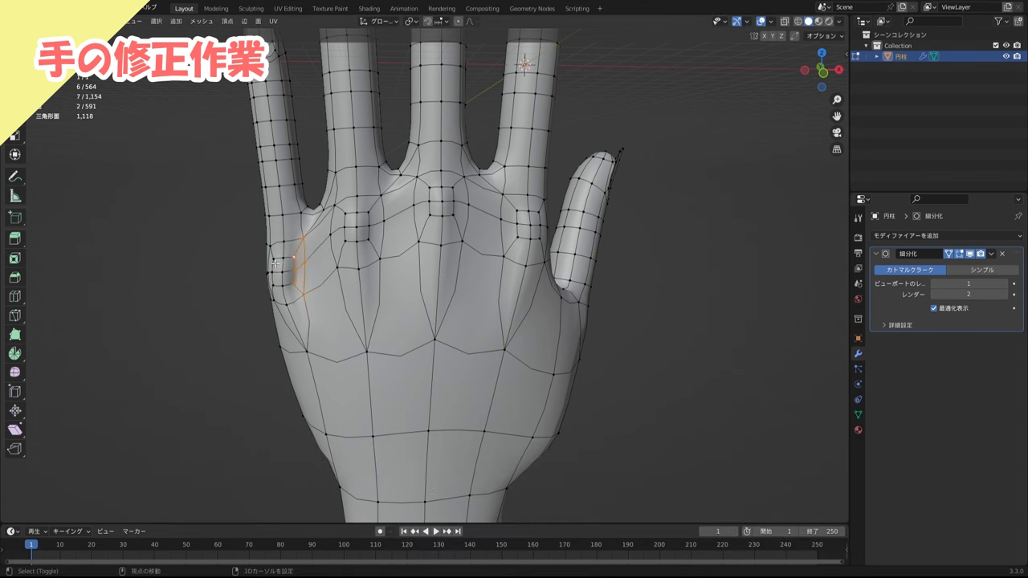
{"action": "left_click", "coordinate": [283, 261], "text": "shift"}
{"action": "key", "text": "g"}
{"action": "key", "text": "x"}
{"action": "left_click", "coordinate": [340, 292]}
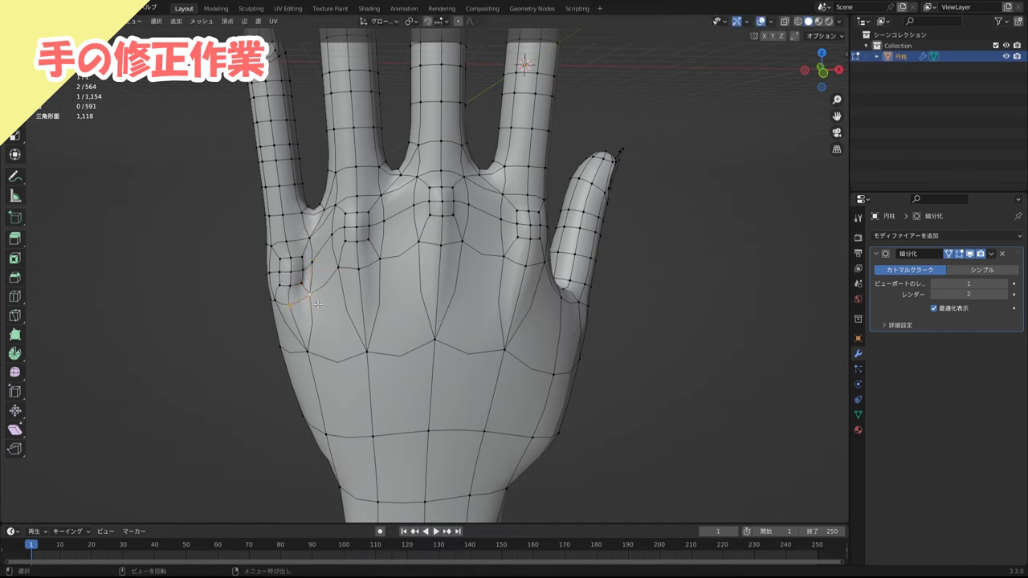
- Slide several more palm vertices sideways along the X axis
{"action": "left_click", "coordinate": [306, 351]}
{"action": "key", "text": "g"}
{"action": "key", "text": "x"}
{"action": "left_click", "coordinate": [370, 356]}
{"action": "left_click", "coordinate": [505, 350]}
{"action": "key", "text": "g"}
{"action": "key", "text": "x"}
{"action": "left_click", "coordinate": [498, 354]}
{"action": "left_click", "coordinate": [494, 256]}
{"action": "key", "text": "g"}
{"action": "key", "text": "x"}
{"action": "left_click", "coordinate": [490, 257]}
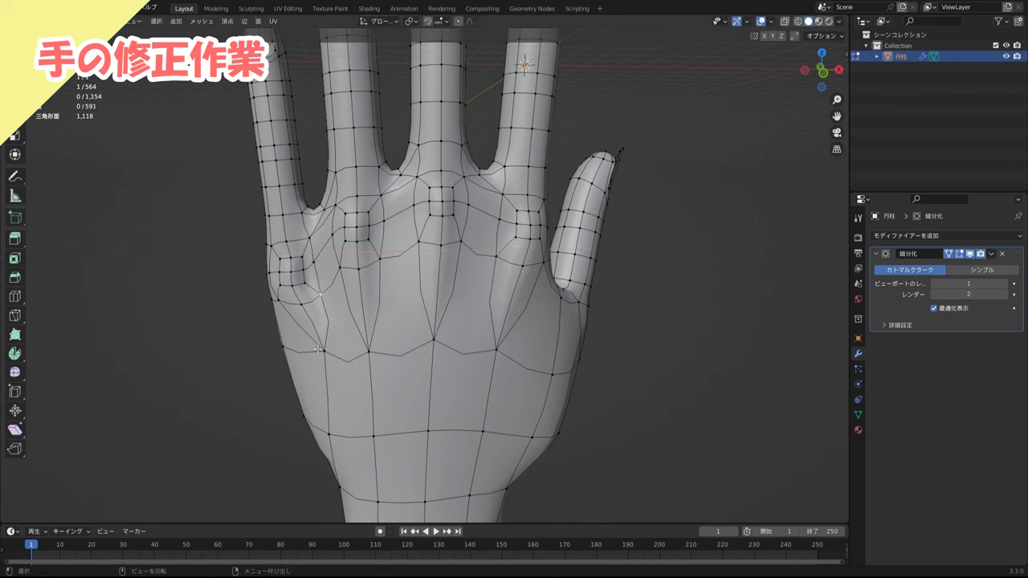
- Slide the index knuckle vertices along X and reposition a vertex on the back of the hand
{"action": "left_click", "coordinate": [307, 269]}
{"action": "key", "text": "g"}
{"action": "key", "text": "x"}
{"action": "left_click", "coordinate": [337, 289]}
{"action": "middle_click_drag", "start_coordinate": [328, 296], "coordinate": [368, 296], "text": "shift"}
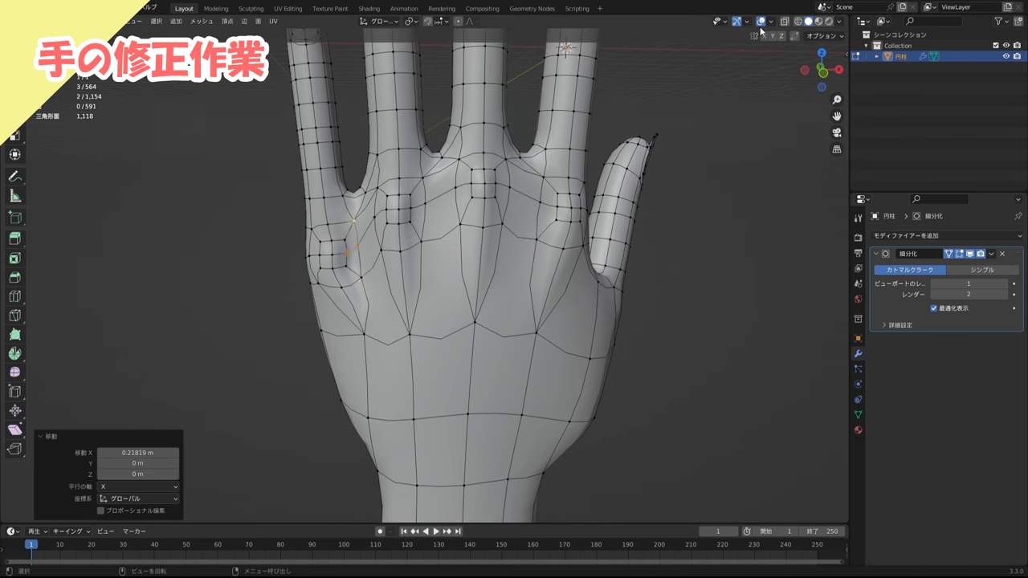
{"action": "left_click", "coordinate": [351, 343]}
{"action": "key", "text": "g"}
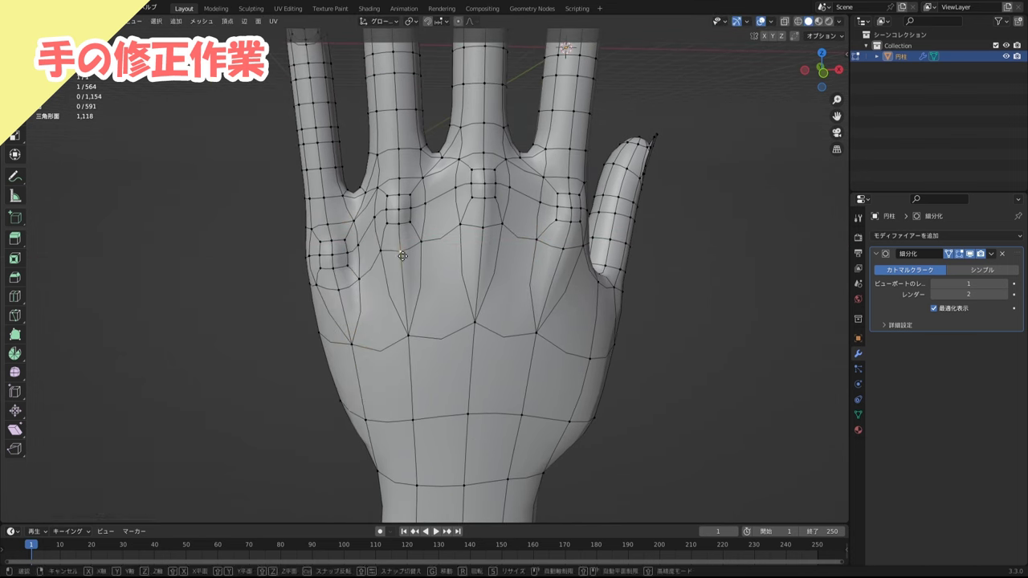
{"action": "left_click", "coordinate": [356, 344]}
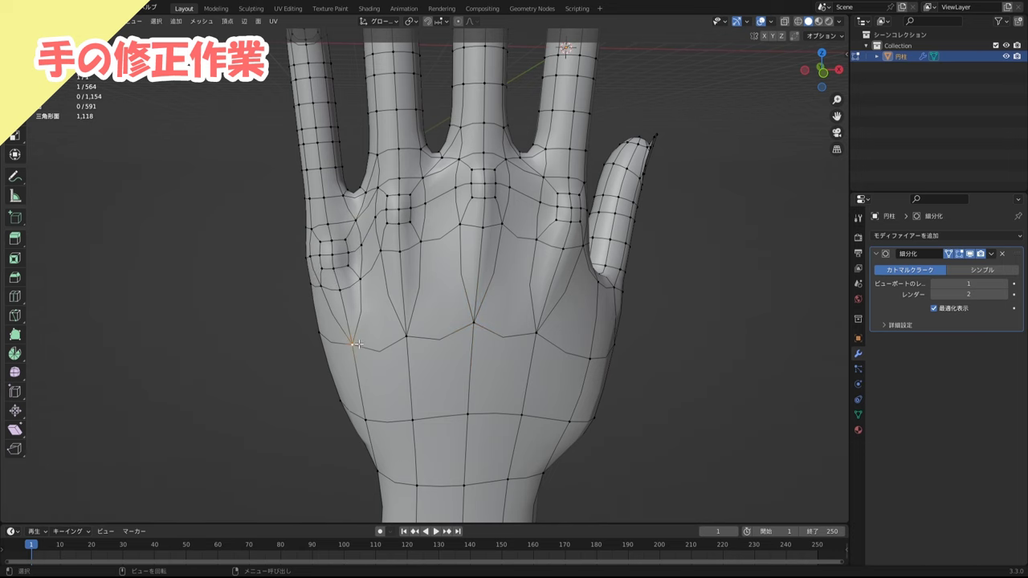
{"action": "middle_click_drag", "start_coordinate": [357, 344], "coordinate": [421, 332]}
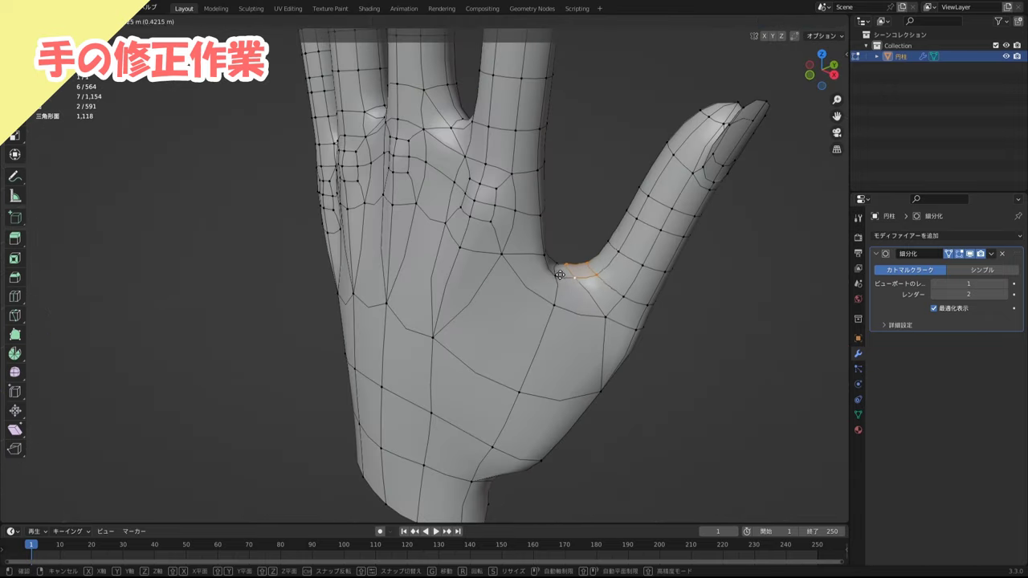
- Move a vertex at the thumb base to reshape it, checking from side views
{"action": "key", "text": "g"}
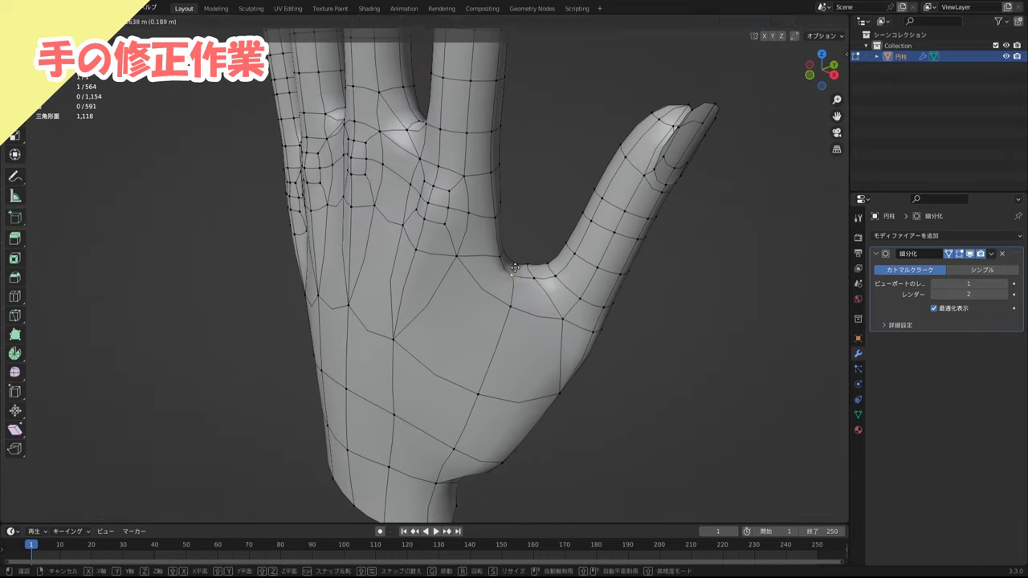
{"action": "left_click", "coordinate": [515, 268]}
{"action": "middle_click_drag", "start_coordinate": [542, 259], "coordinate": [398, 362]}
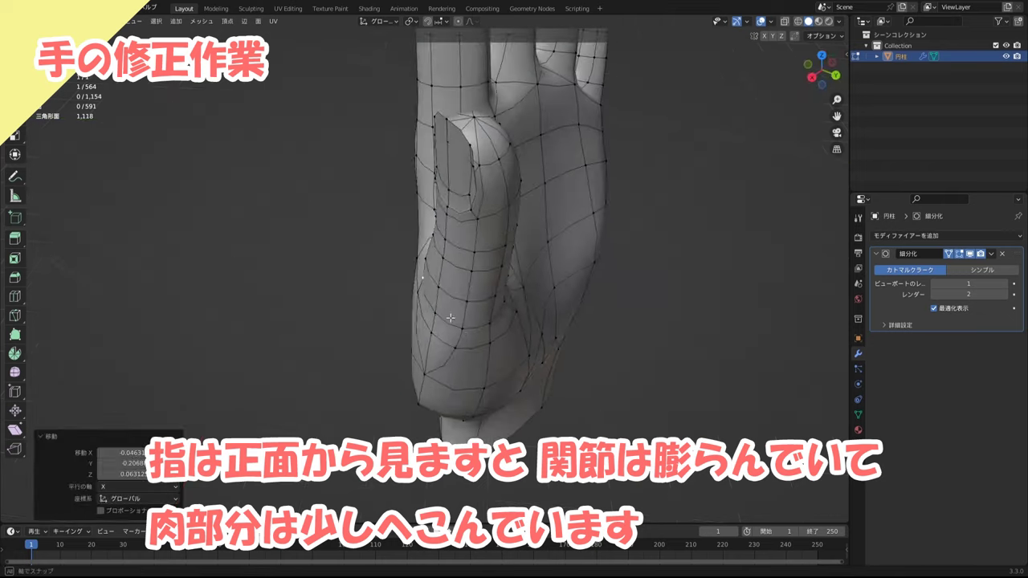
{"action": "mouse_move", "coordinate": [450, 318]}
{"action": "middle_mouse_down"}
{"action": "mouse_move", "coordinate": [515, 295]}
{"action": "mouse_move", "coordinate": [482, 241]}
{"action": "mouse_move", "coordinate": [450, 241]}
{"action": "middle_mouse_up"}
- Scale four finger joint loops with proportional editing
{"action": "left_click", "coordinate": [440, 242], "text": "alt"}
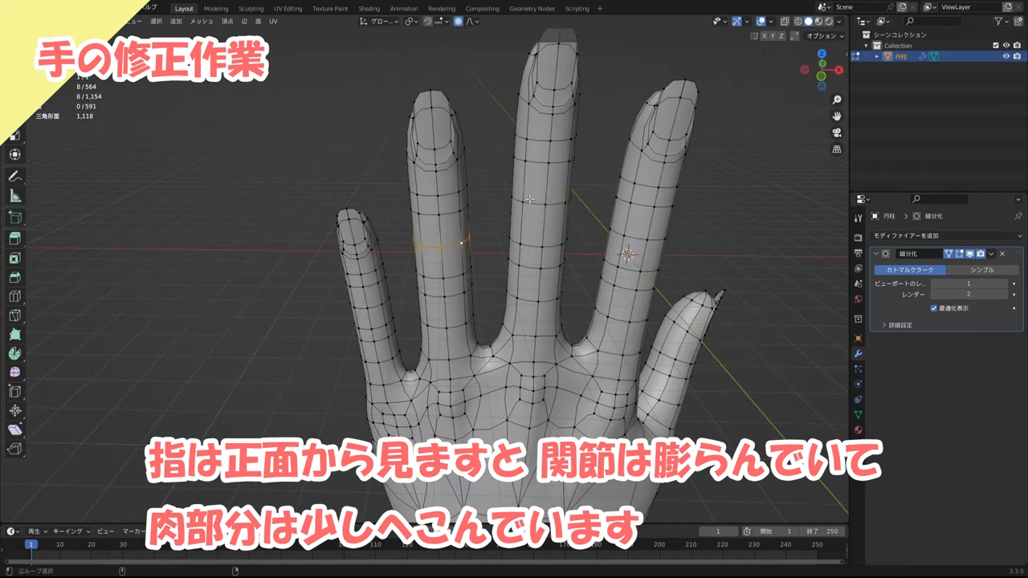
{"action": "left_click", "coordinate": [530, 198], "text": "alt+shift"}
{"action": "left_click", "coordinate": [365, 301], "text": "alt+shift"}
{"action": "left_click", "coordinate": [635, 238], "text": "alt+shift"}
{"action": "key", "text": "s"}
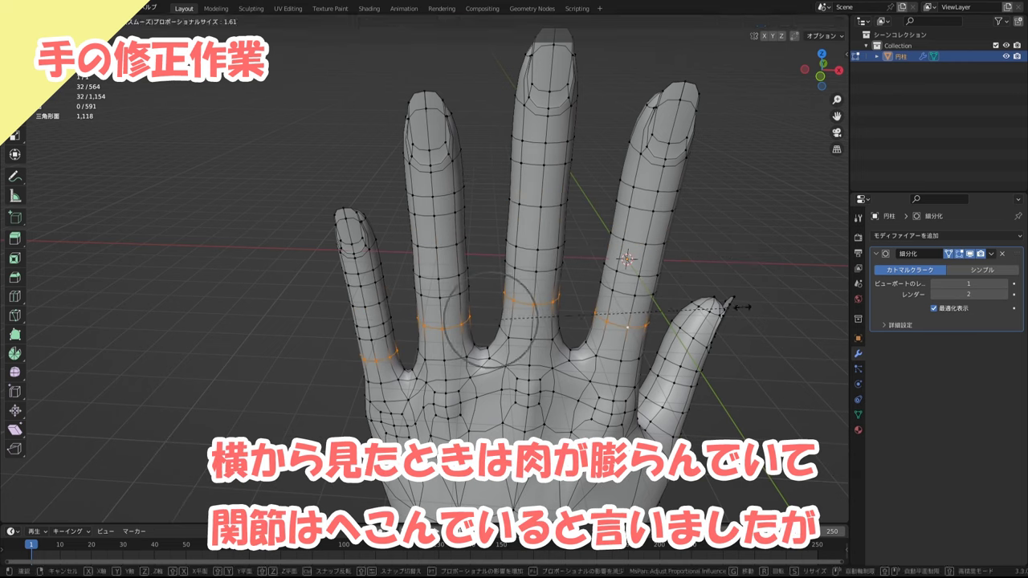
- Box-select the pinky and rotate it slightly
{"action": "left_click_drag", "start_coordinate": [364, 208], "coordinate": [416, 356]}
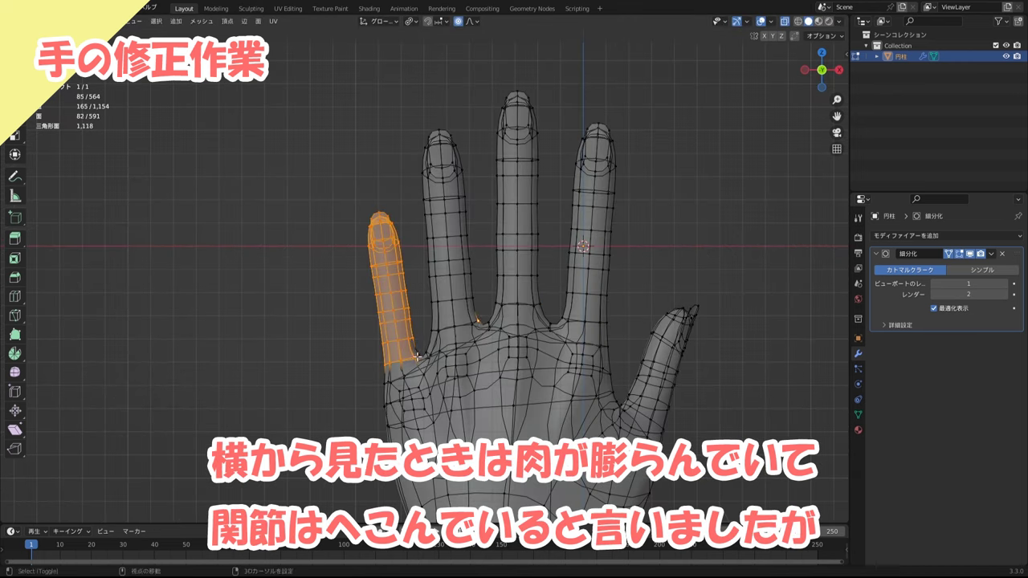
{"action": "key", "text": "r"}
{"action": "left_click", "coordinate": [519, 271]}
{"action": "key", "text": "g"}
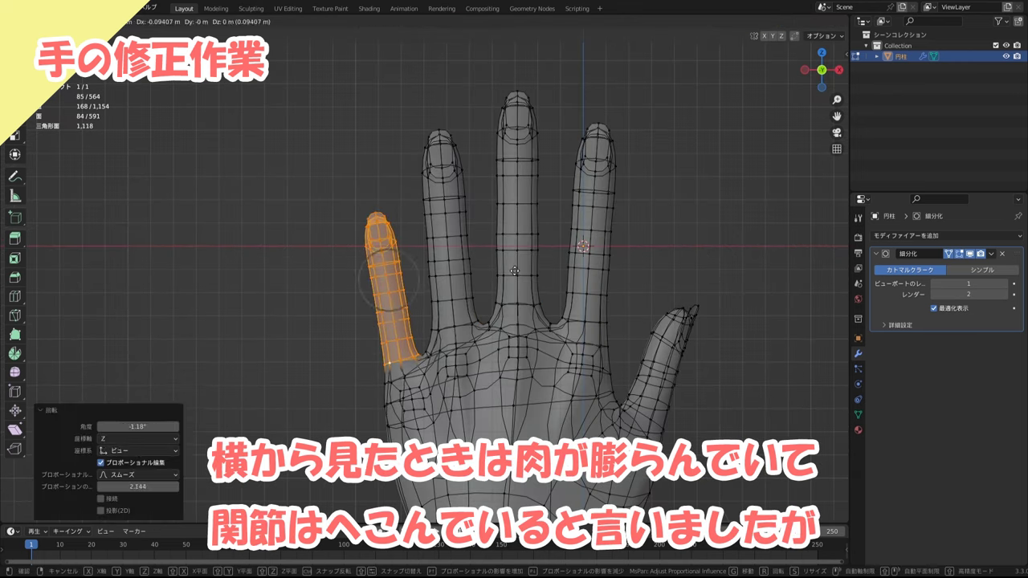
- Box-select the ring finger and reposition it with soft proportional moves
{"action": "left_click_drag", "start_coordinate": [414, 117], "coordinate": [496, 279]}
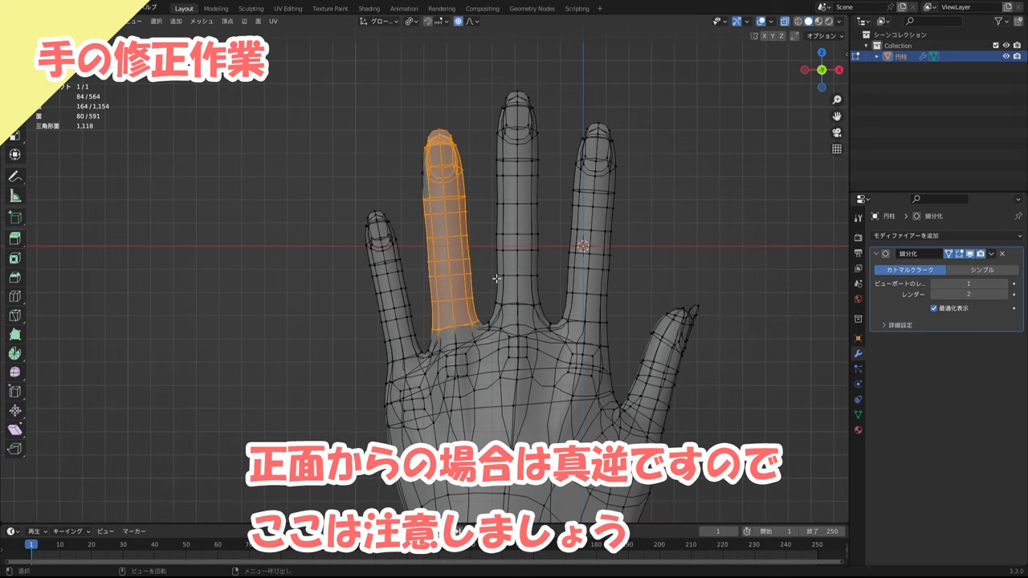
{"action": "key", "text": "g"}
{"action": "left_click", "coordinate": [497, 279]}
{"action": "left_click", "coordinate": [400, 339]}
{"action": "key", "text": "g"}
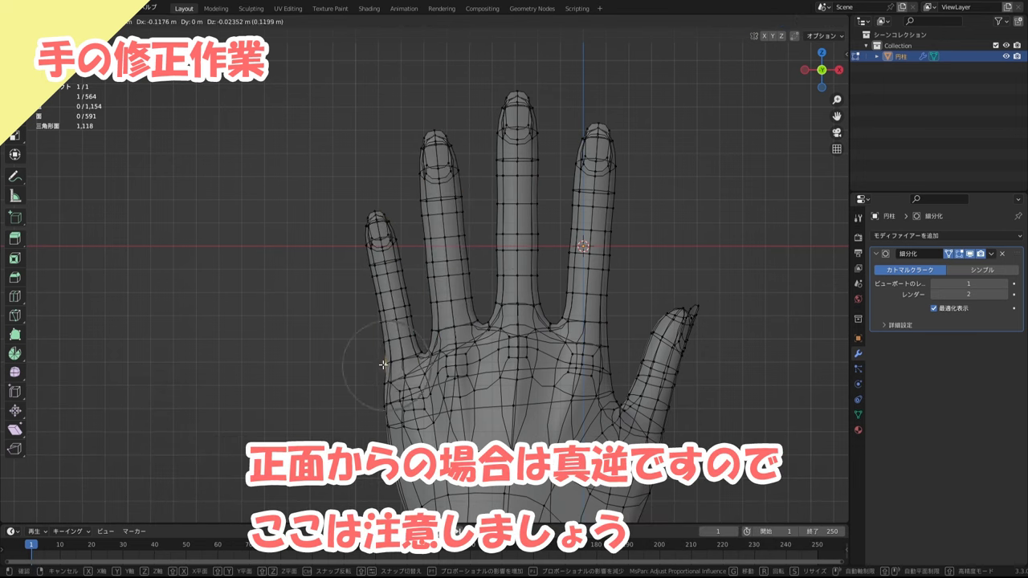
{"action": "left_click", "coordinate": [383, 364]}
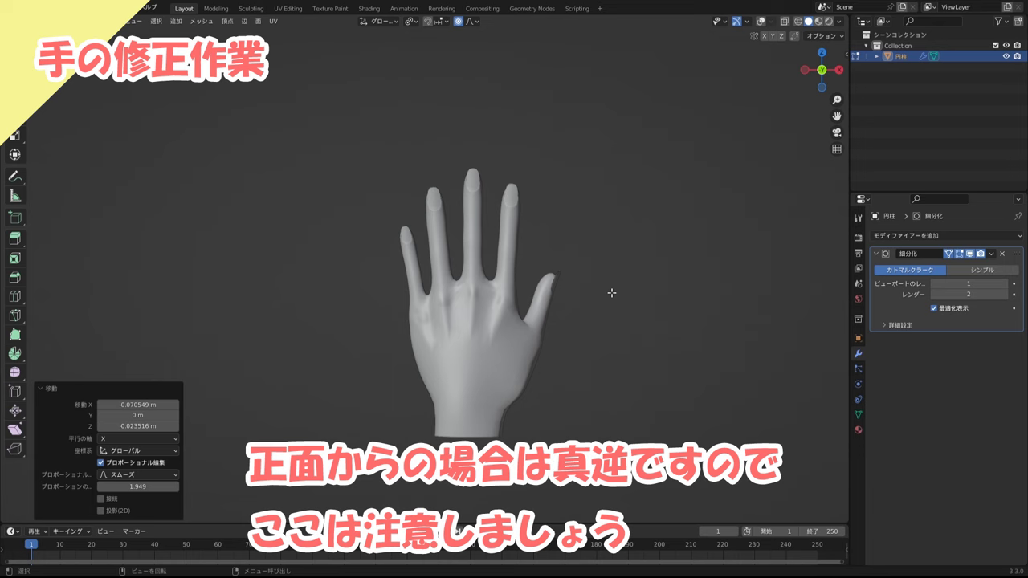
{"action": "mouse_move", "coordinate": [611, 294]}
{"action": "middle_mouse_down"}
{"action": "mouse_move", "coordinate": [638, 271]}
{"action": "mouse_move", "coordinate": [614, 301]}
{"action": "mouse_move", "coordinate": [614, 280]}
{"action": "mouse_move", "coordinate": [631, 294]}
{"action": "middle_mouse_up"}
{"action": "scroll", "coordinate": [634, 283], "scroll_direction": "up", "scroll_amount": 2}
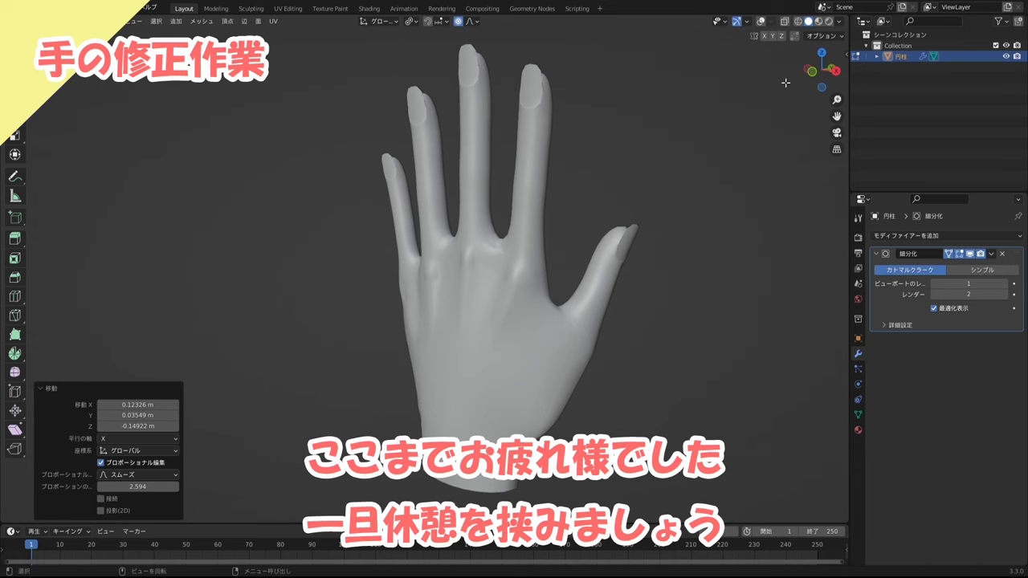
{"action": "key", "text": "Tab"}
- Orbit the view slightly around the hand's Edit Mode wireframe
{"action": "middle_click_drag", "start_coordinate": [720, 135], "coordinate": [657, 266]}
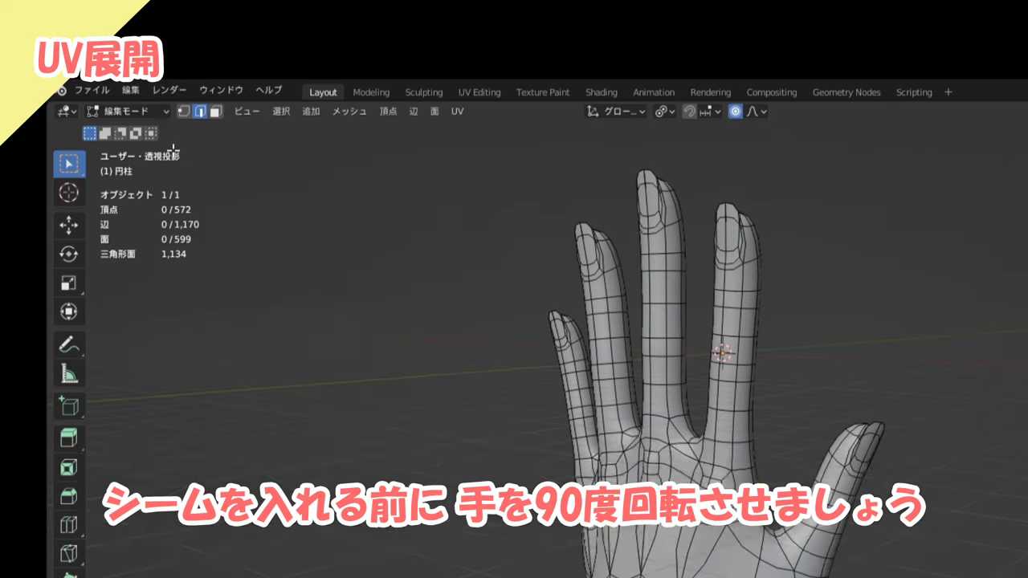
- In Object Mode, rotate the hand -90° about X (R, X, -90) and orbit to check
{"action": "left_click", "coordinate": [155, 110]}
{"action": "left_click", "coordinate": [159, 126]}
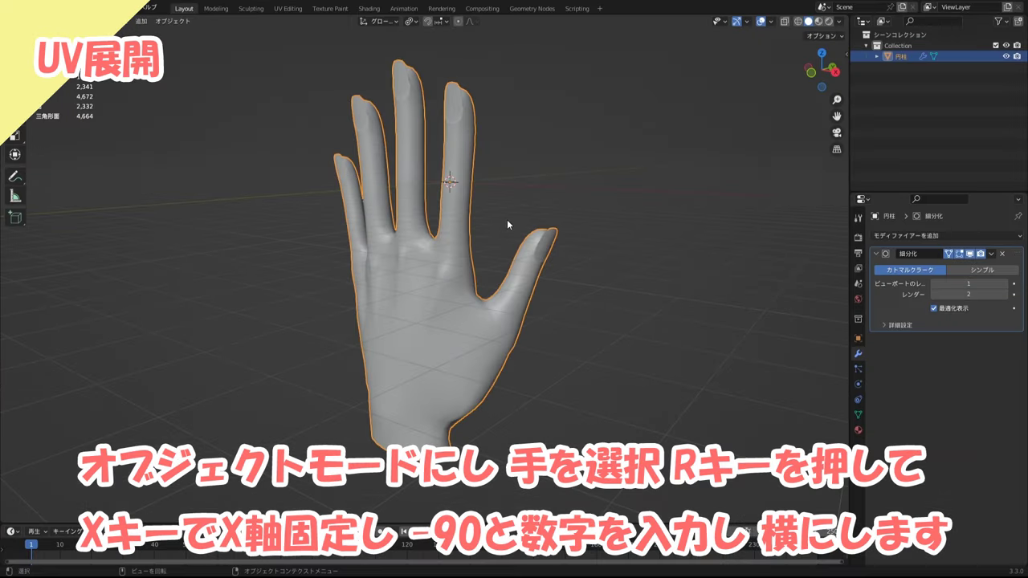
{"action": "key", "text": "r"}
{"action": "key", "text": "x"}
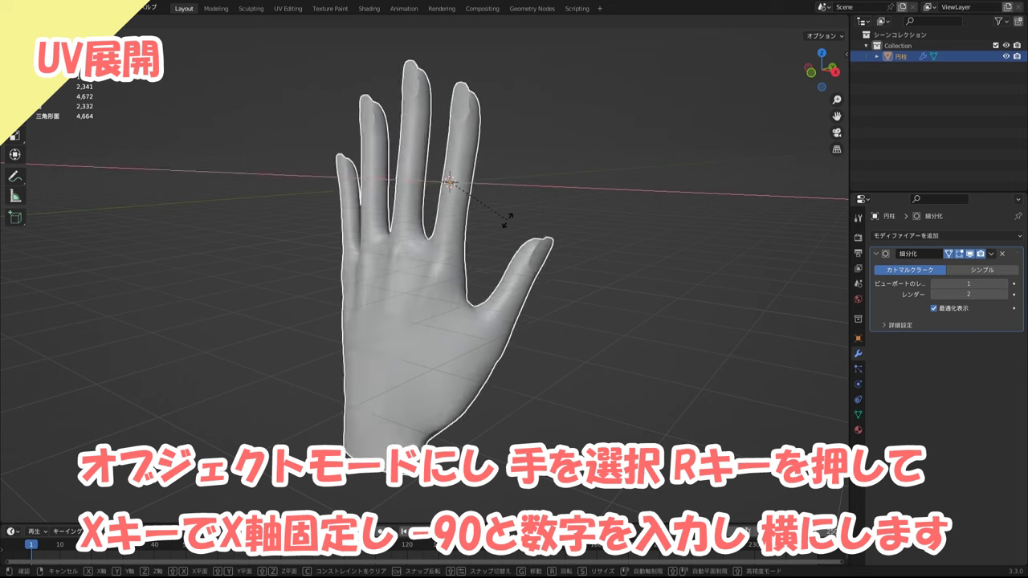
{"action": "type", "text": "-90"}
{"action": "key", "text": "Return"}
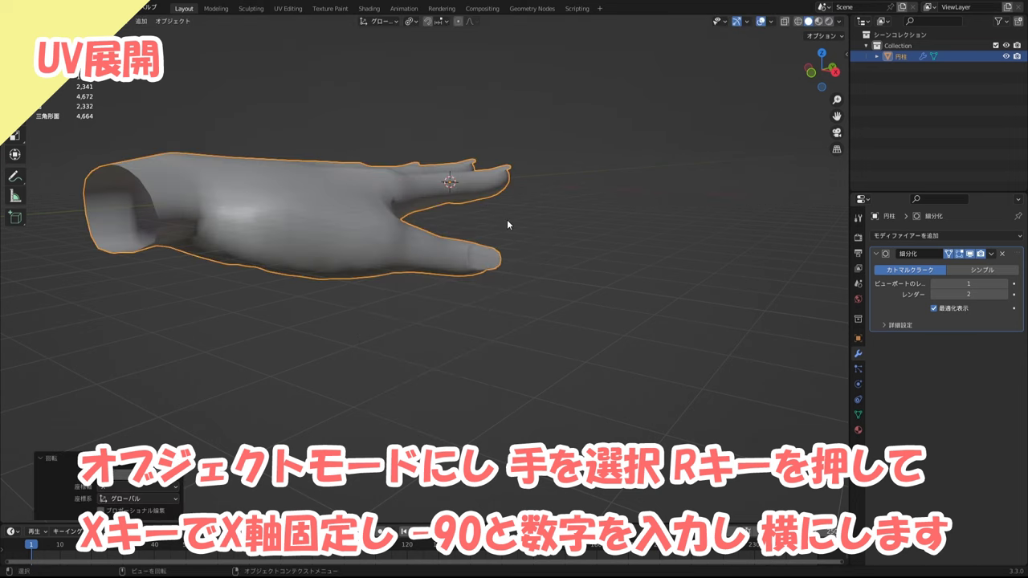
{"action": "mouse_move", "coordinate": [507, 219]}
{"action": "middle_mouse_down"}
{"action": "mouse_move", "coordinate": [568, 283]}
{"action": "mouse_move", "coordinate": [540, 298]}
{"action": "mouse_move", "coordinate": [548, 317]}
{"action": "mouse_move", "coordinate": [547, 296]}
{"action": "middle_mouse_up"}
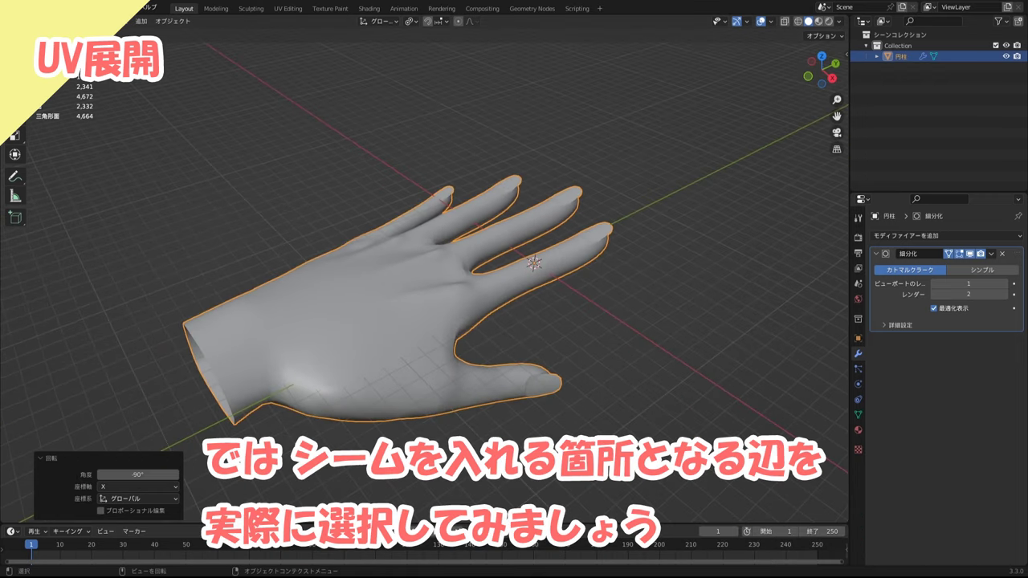
{"action": "mouse_move", "coordinate": [546, 296]}
{"action": "middle_mouse_down"}
{"action": "mouse_move", "coordinate": [486, 183]}
{"action": "mouse_move", "coordinate": [445, 304]}
{"action": "mouse_move", "coordinate": [384, 250]}
{"action": "mouse_move", "coordinate": [371, 217]}
{"action": "middle_mouse_up"}
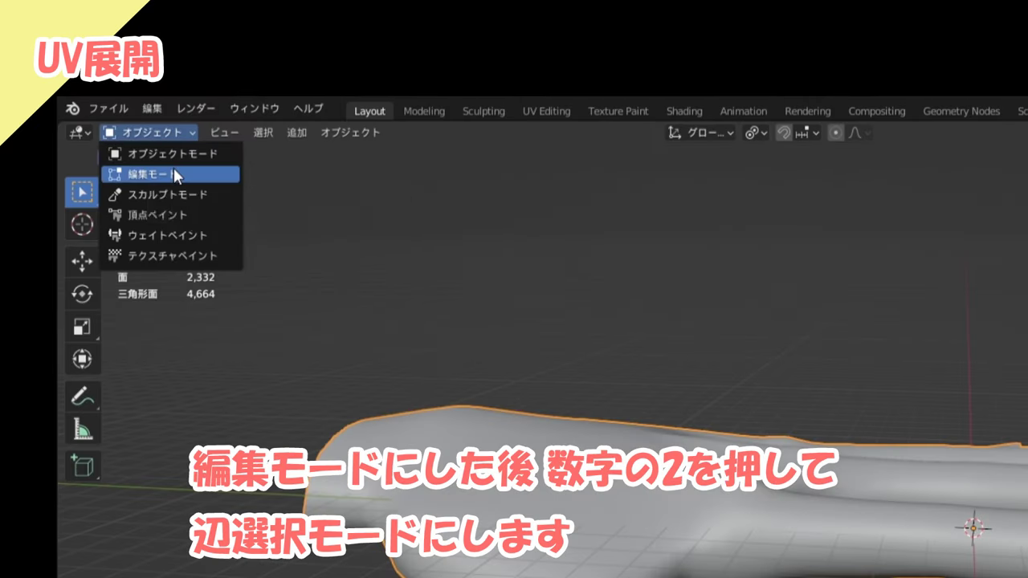
- In edge select mode, select the palm-and-thumb outline loop and add a loop along the side
{"action": "left_click", "coordinate": [174, 170]}
{"action": "key", "text": "2"}
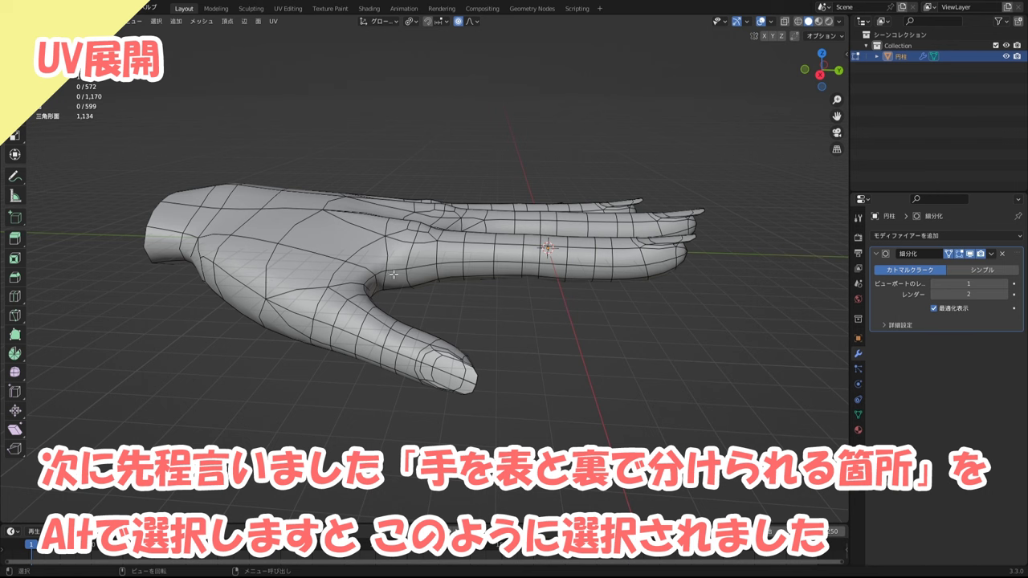
{"action": "scroll", "coordinate": [386, 279], "scroll_direction": "up", "scroll_amount": 3}
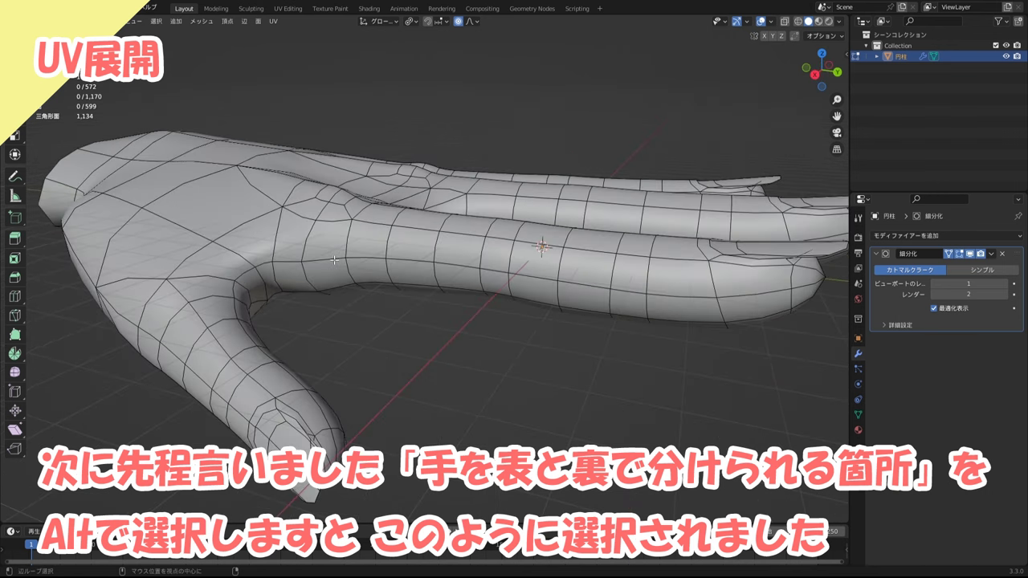
{"action": "left_click", "coordinate": [334, 259], "text": "alt"}
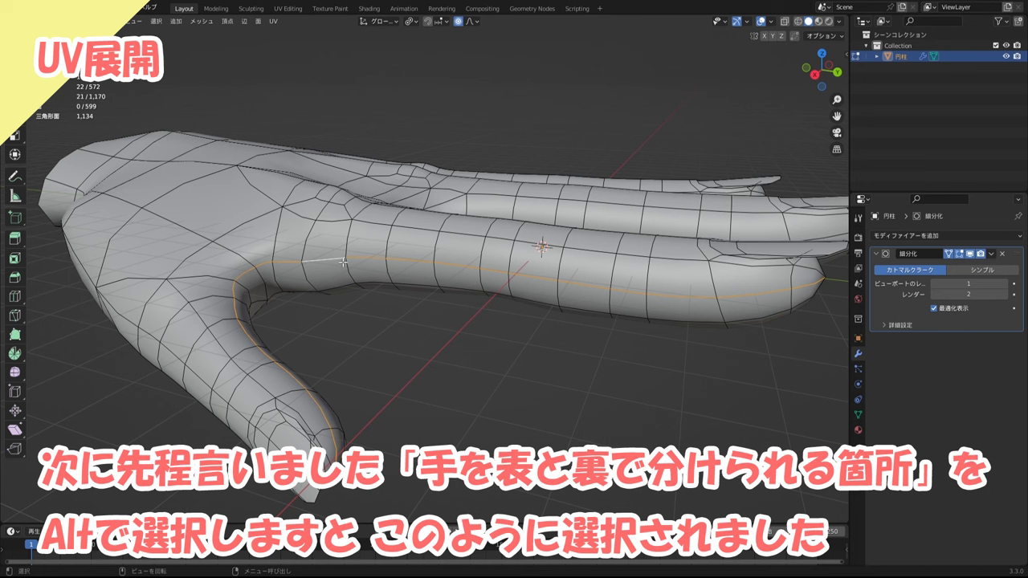
{"action": "mouse_move", "coordinate": [343, 262]}
{"action": "middle_mouse_down"}
{"action": "mouse_move", "coordinate": [453, 285]}
{"action": "mouse_move", "coordinate": [429, 246]}
{"action": "middle_mouse_up"}
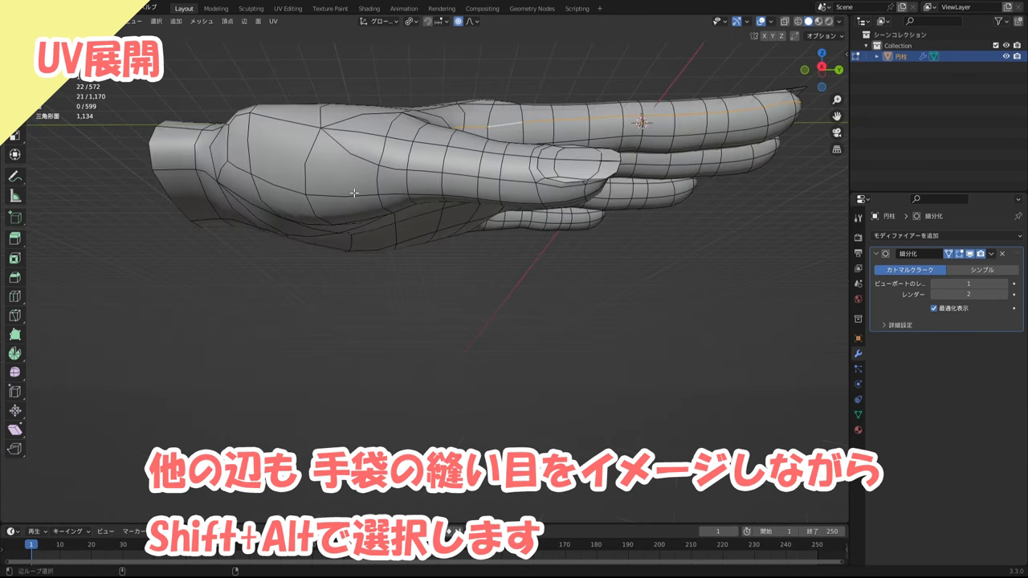
{"action": "left_click", "coordinate": [354, 193], "text": "alt+shift"}
- Add the remaining side edges, forearm loop and fingertip loops to the outline selection
{"action": "mouse_move", "coordinate": [354, 193]}
{"action": "middle_mouse_down"}
{"action": "mouse_move", "coordinate": [340, 201]}
{"action": "mouse_move", "coordinate": [381, 227]}
{"action": "mouse_move", "coordinate": [339, 215]}
{"action": "mouse_move", "coordinate": [323, 246]}
{"action": "mouse_move", "coordinate": [304, 226]}
{"action": "mouse_move", "coordinate": [296, 235]}
{"action": "mouse_move", "coordinate": [367, 225]}
{"action": "mouse_move", "coordinate": [378, 254]}
{"action": "mouse_move", "coordinate": [433, 251]}
{"action": "middle_mouse_up"}
{"action": "left_click", "coordinate": [309, 250], "text": "alt+shift"}
{"action": "left_click", "coordinate": [309, 250], "text": "alt+shift"}
{"action": "left_click", "coordinate": [295, 235], "text": "alt+shift"}
{"action": "scroll", "coordinate": [369, 241], "scroll_direction": "up", "scroll_amount": 2}
{"action": "left_click", "coordinate": [383, 254], "text": "alt+shift"}
{"action": "left_click", "coordinate": [433, 253], "text": "alt+shift"}
{"action": "left_click", "coordinate": [378, 253], "text": "alt+shift"}
{"action": "left_click", "coordinate": [652, 233], "text": "alt+shift"}
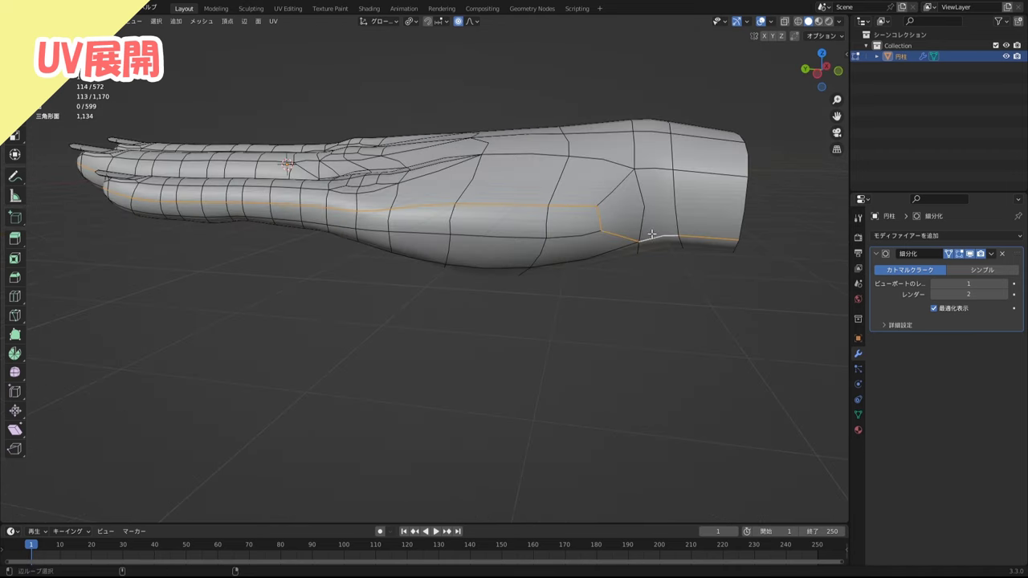
{"action": "mouse_move", "coordinate": [652, 234]}
{"action": "middle_mouse_down"}
{"action": "mouse_move", "coordinate": [579, 318]}
{"action": "mouse_move", "coordinate": [527, 276]}
{"action": "middle_mouse_up"}
{"action": "key", "text": "KP_7"}
{"action": "middle_click_drag", "start_coordinate": [429, 213], "coordinate": [427, 237]}
{"action": "scroll", "coordinate": [474, 354], "scroll_direction": "up", "scroll_amount": 2}
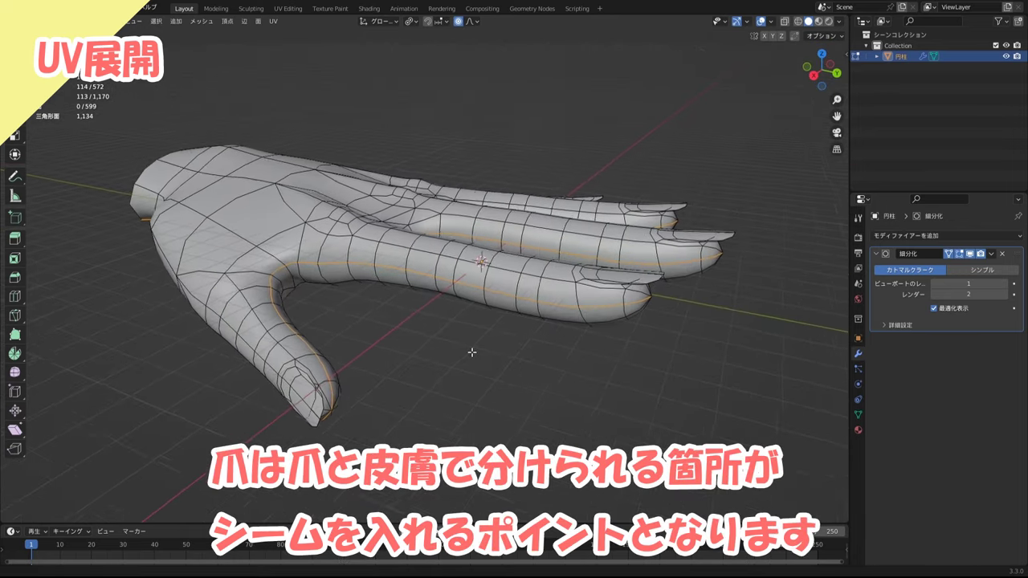
- With X-ray on in top view, add each finger's and the thumb's nail-border loop
{"action": "left_click", "coordinate": [786, 22]}
{"action": "key", "text": "KP_7"}
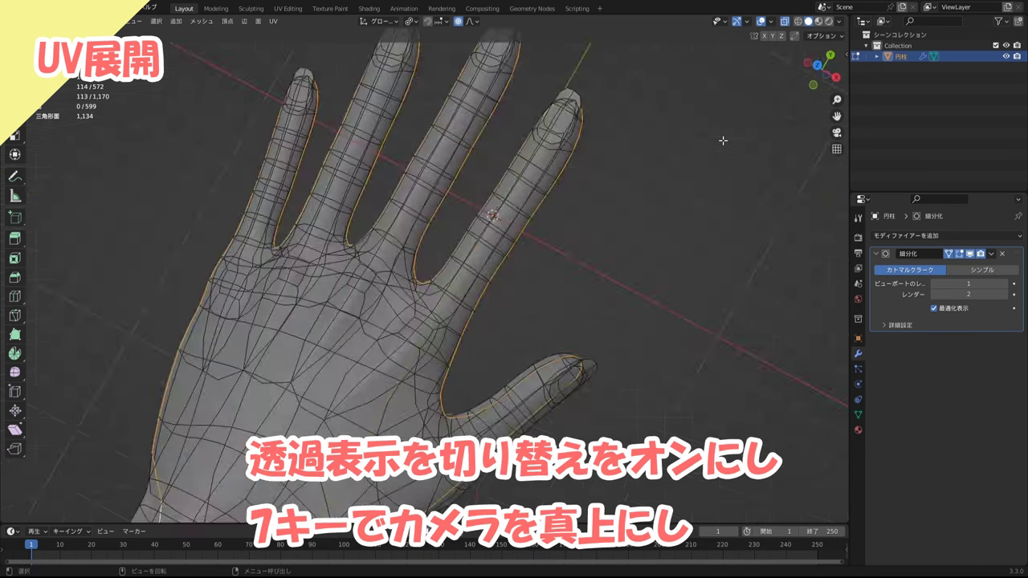
{"action": "middle_click_drag", "start_coordinate": [468, 241], "coordinate": [470, 277], "text": "shift"}
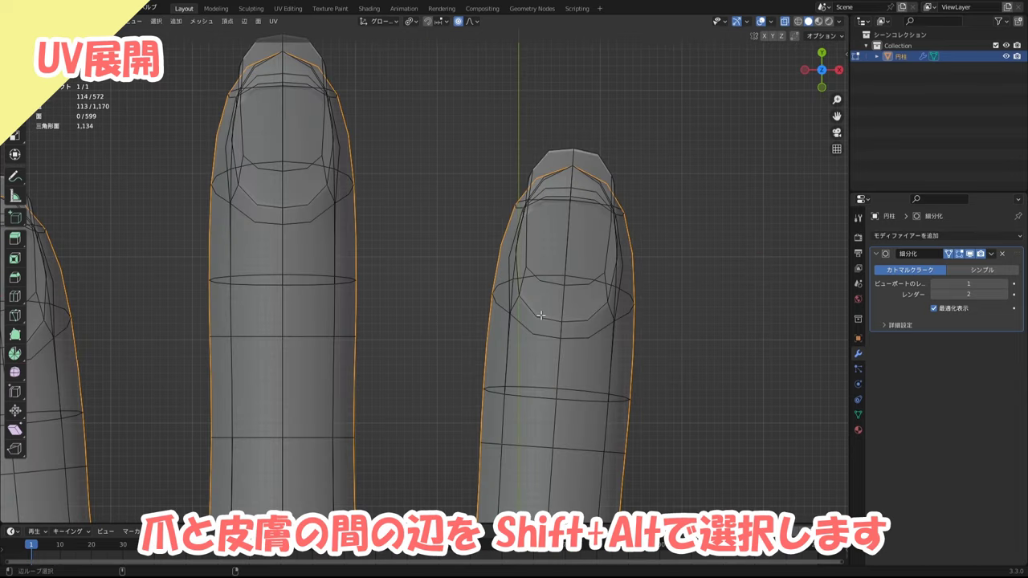
{"action": "left_click", "coordinate": [542, 316], "text": "alt+shift"}
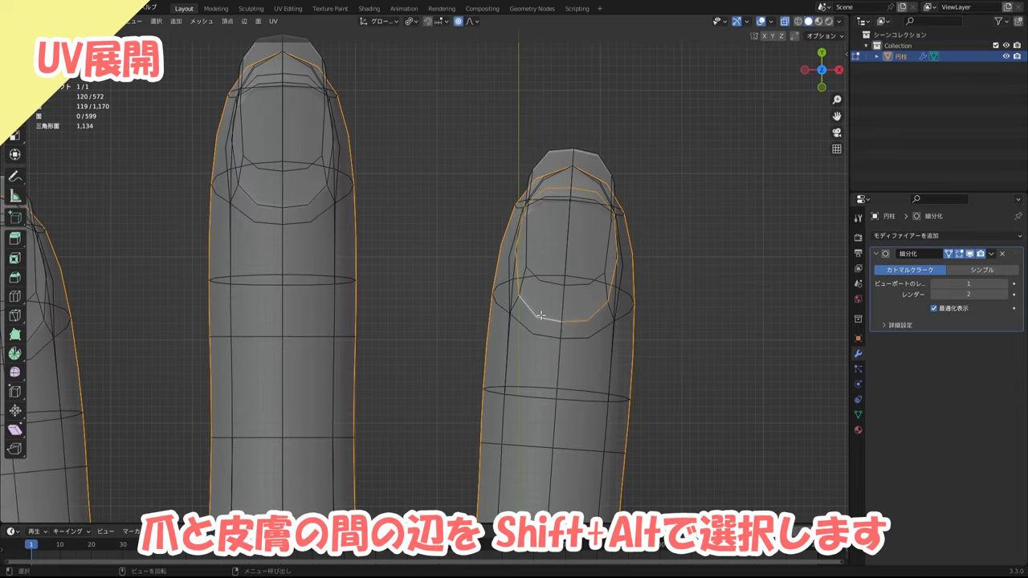
{"action": "middle_click_drag", "start_coordinate": [234, 175], "coordinate": [402, 231], "text": "shift"}
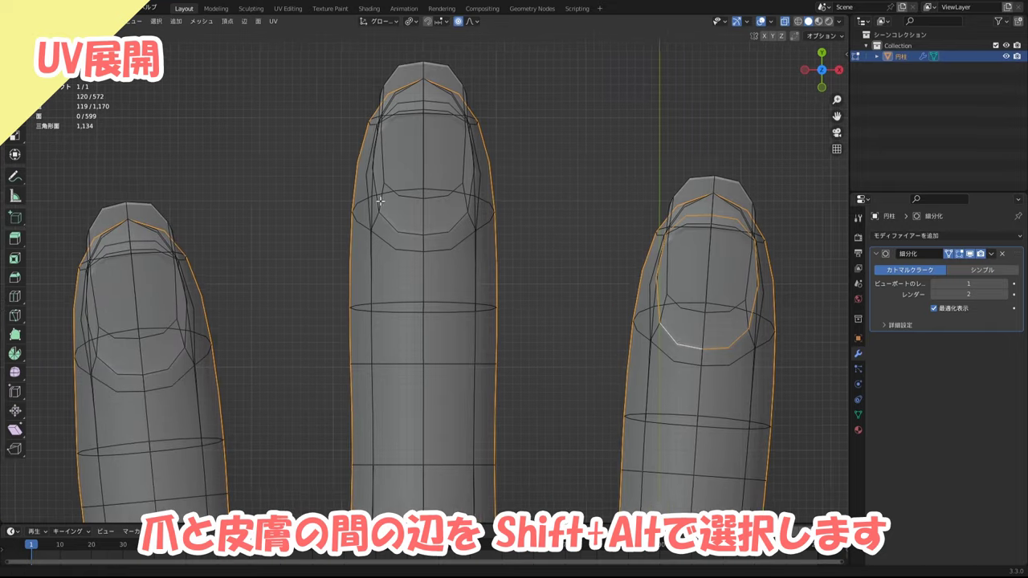
{"action": "left_click", "coordinate": [402, 231], "text": "alt+shift"}
{"action": "mouse_move", "coordinate": [246, 413]}
{"action": "middle_mouse_down", "text": "shift"}
{"action": "mouse_move", "coordinate": [454, 231]}
{"action": "mouse_move", "coordinate": [438, 212]}
{"action": "mouse_move", "coordinate": [452, 211]}
{"action": "middle_mouse_up", "text": "shift"}
{"action": "left_click", "coordinate": [454, 231], "text": "alt+shift"}
{"action": "left_click", "coordinate": [402, 241], "text": "alt+shift"}
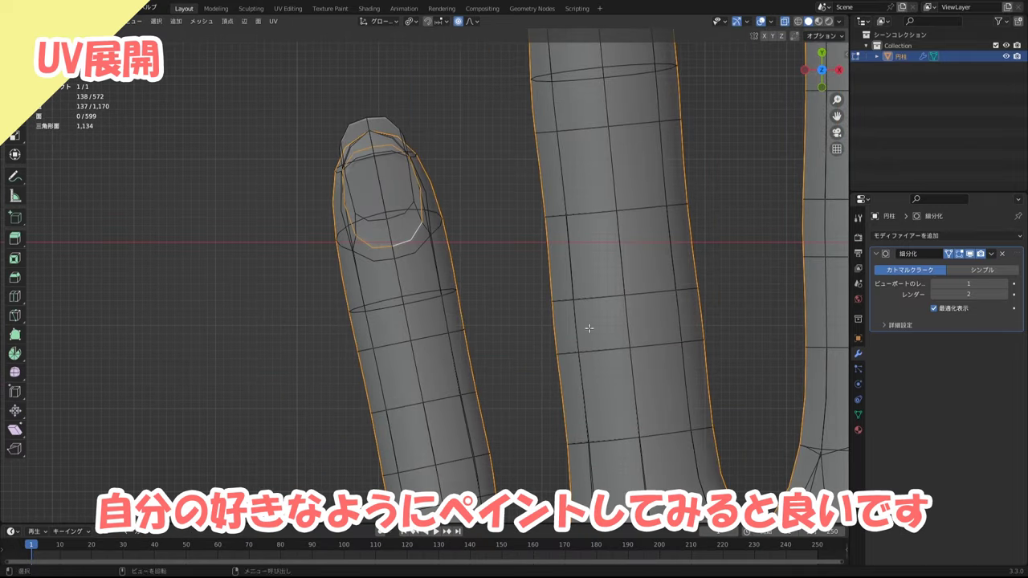
{"action": "mouse_move", "coordinate": [586, 329]}
{"action": "middle_mouse_down", "text": "shift"}
{"action": "mouse_move", "coordinate": [426, 273]}
{"action": "mouse_move", "coordinate": [753, 126]}
{"action": "mouse_move", "coordinate": [436, 264]}
{"action": "mouse_move", "coordinate": [612, 325]}
{"action": "middle_mouse_up", "text": "shift"}
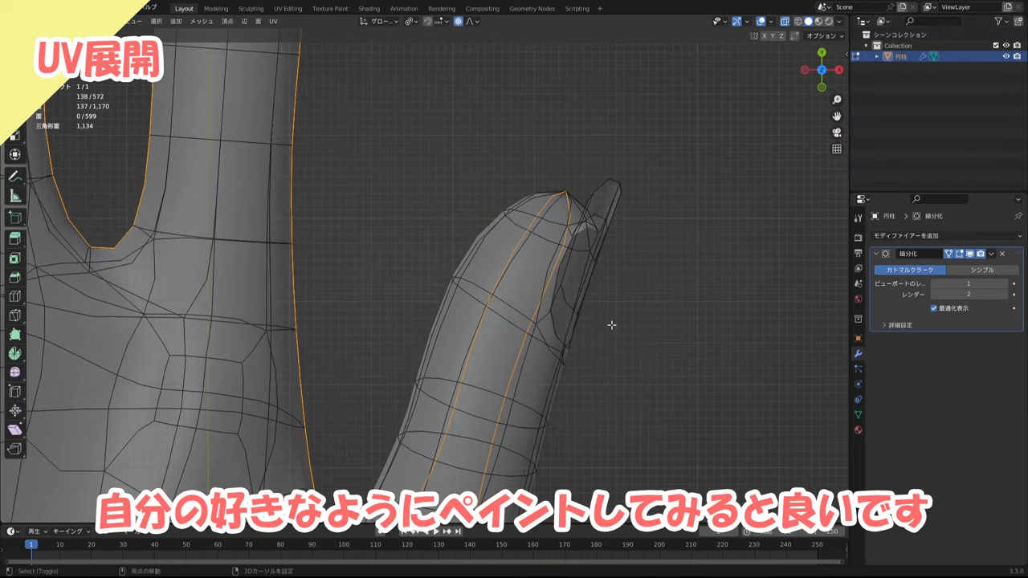
{"action": "left_click", "coordinate": [555, 330], "text": "alt+shift"}
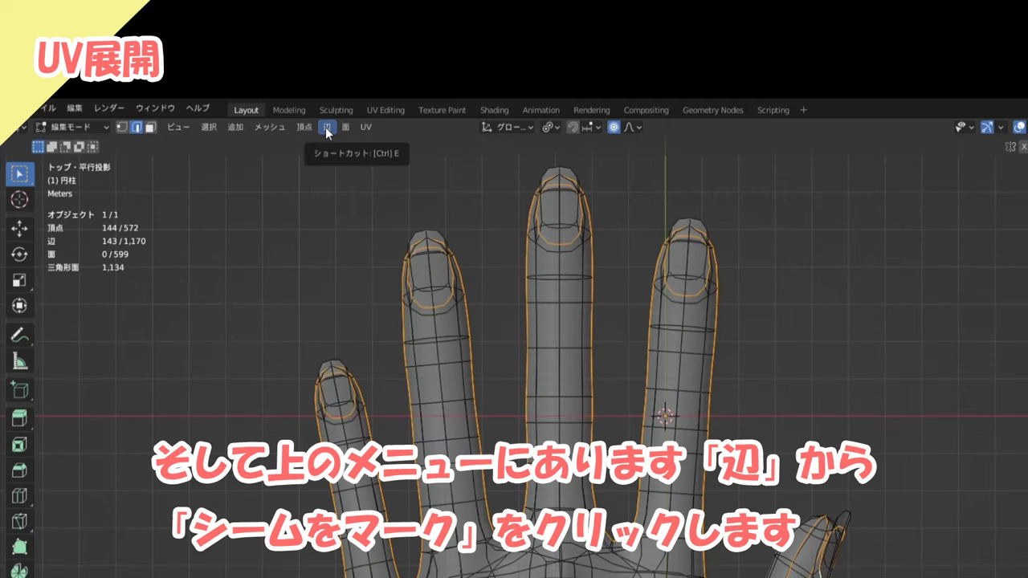
- Mark the selected outline and nail edges as seams with Edge > Mark Seam
{"action": "left_click", "coordinate": [325, 127]}
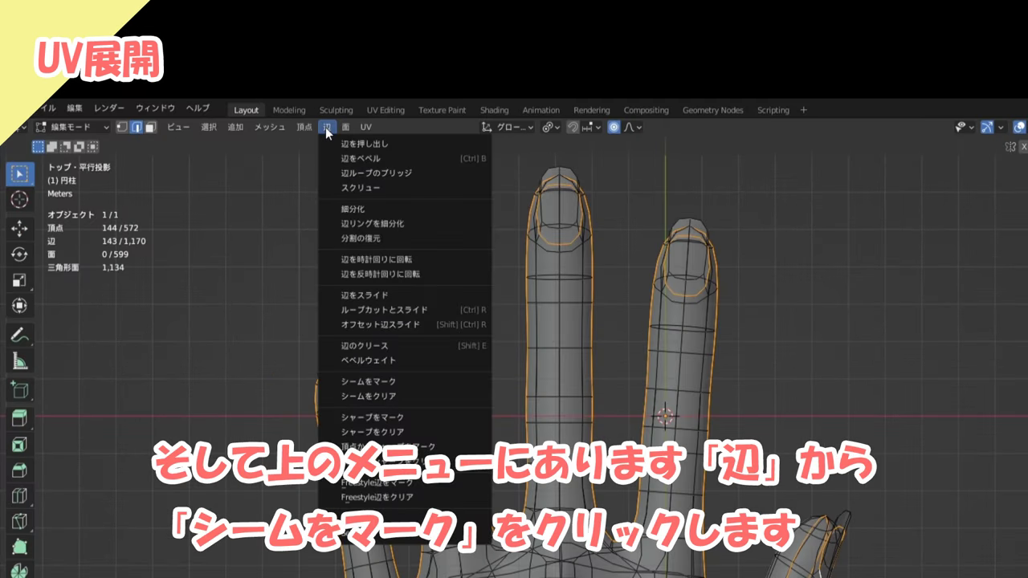
{"action": "left_click", "coordinate": [390, 379]}
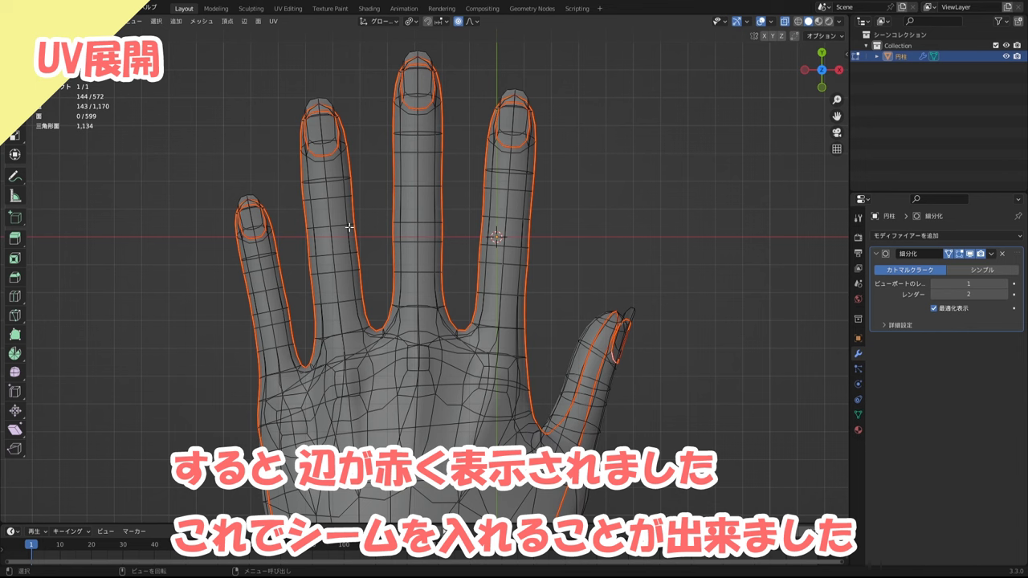
{"action": "left_click", "coordinate": [245, 22]}
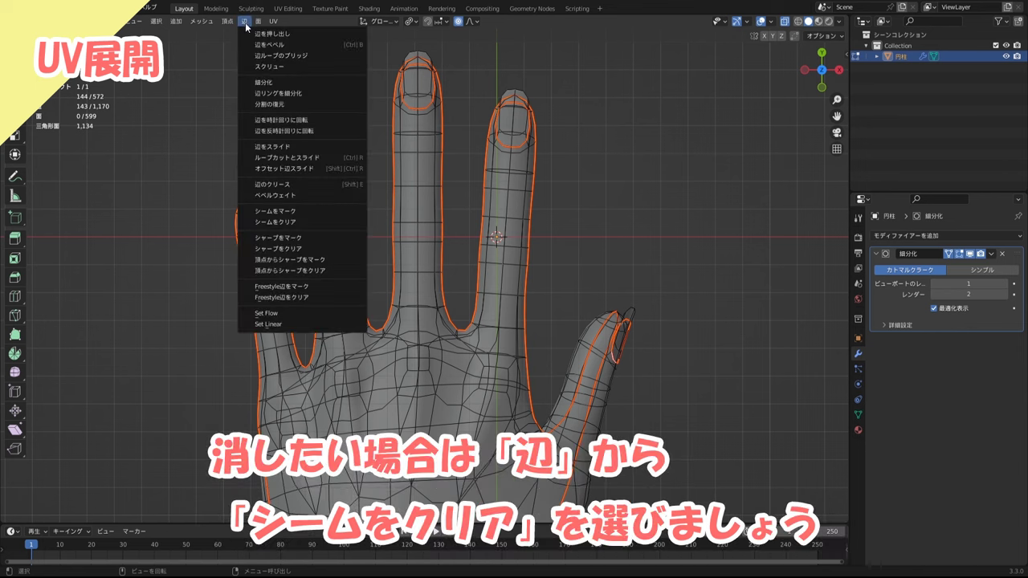
{"action": "left_click", "coordinate": [312, 223]}
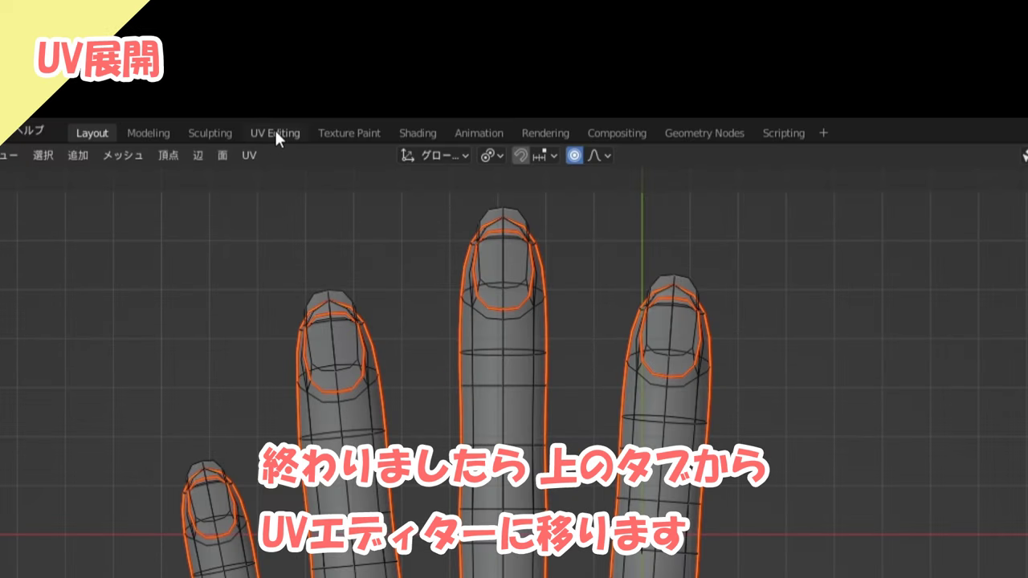
- In the UV Editing workspace, switch to Object Mode and apply the Subdivision modifier
{"action": "left_click", "coordinate": [276, 133]}
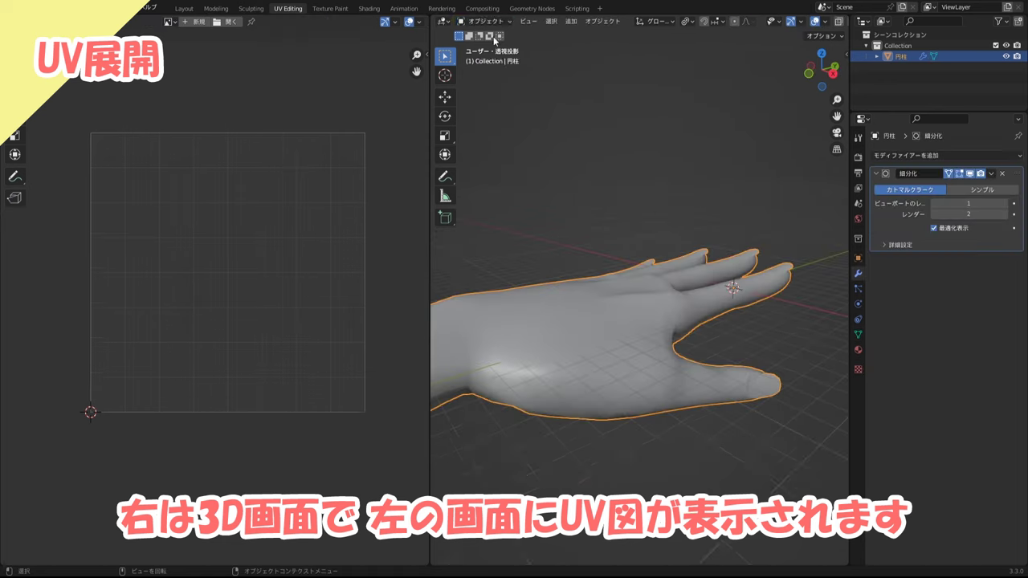
{"action": "left_click", "coordinate": [484, 20]}
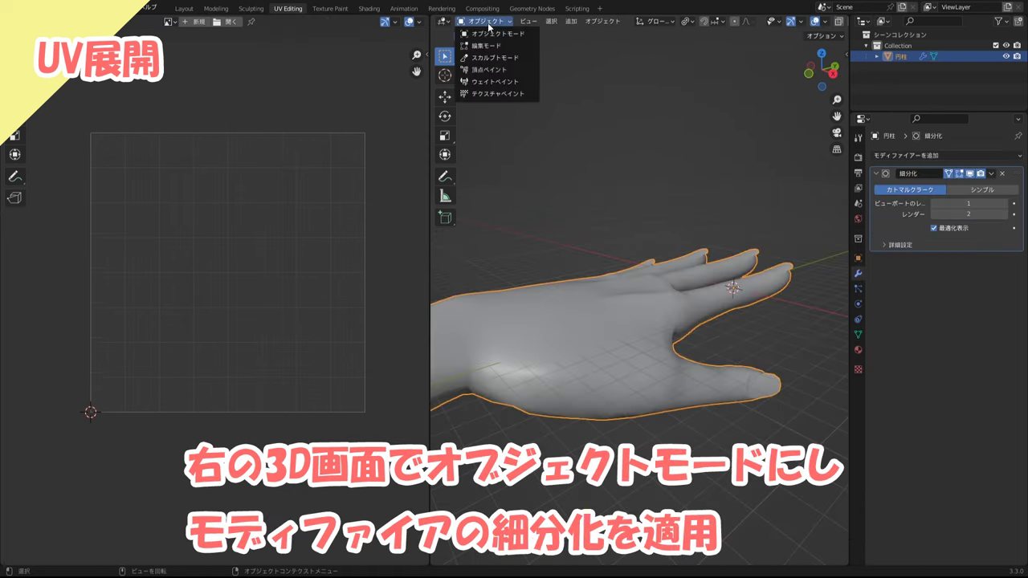
{"action": "left_click", "coordinate": [483, 36]}
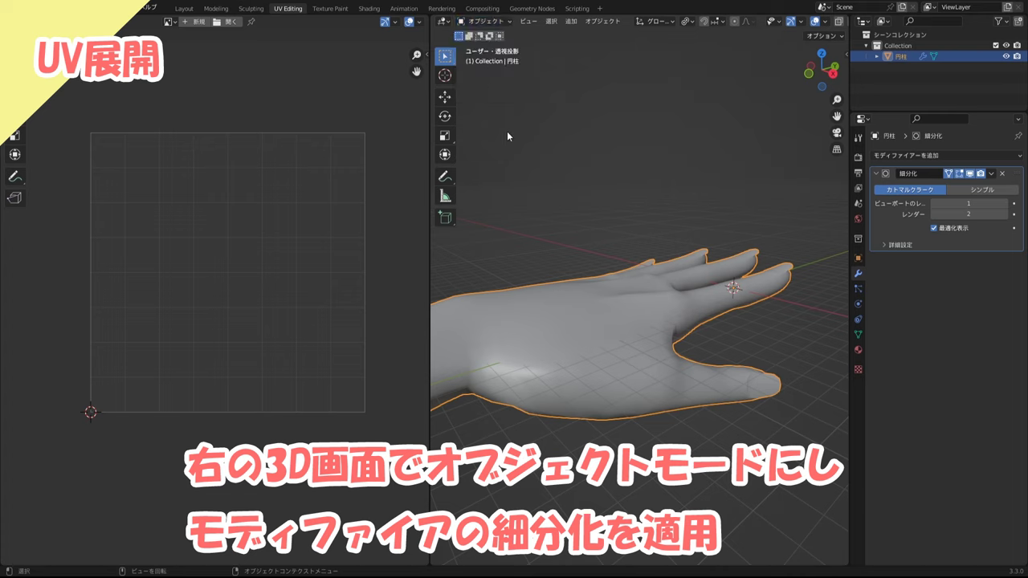
{"action": "left_click", "coordinate": [993, 175]}
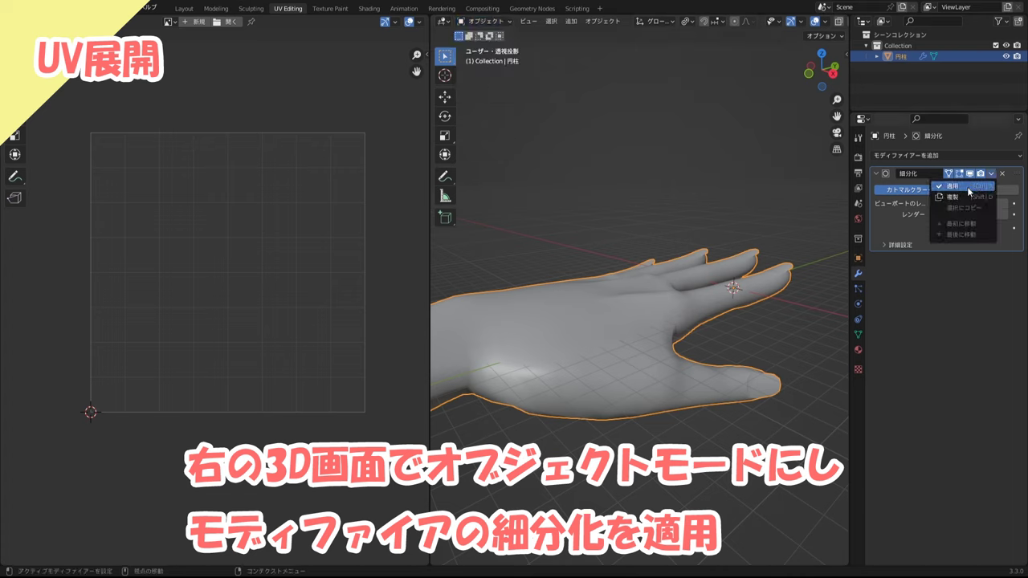
{"action": "left_click", "coordinate": [967, 193]}
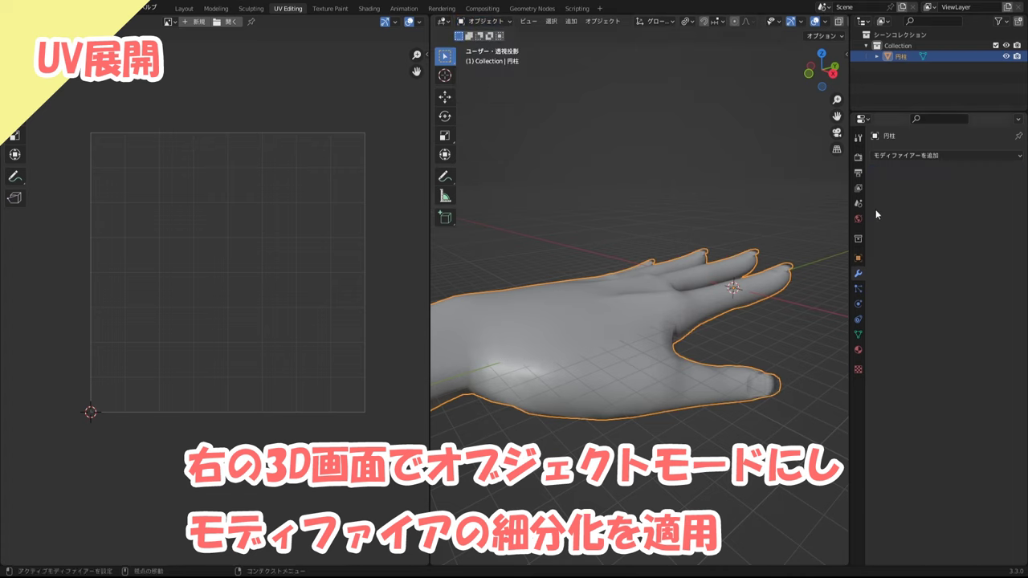
{"action": "left_click", "coordinate": [482, 21]}
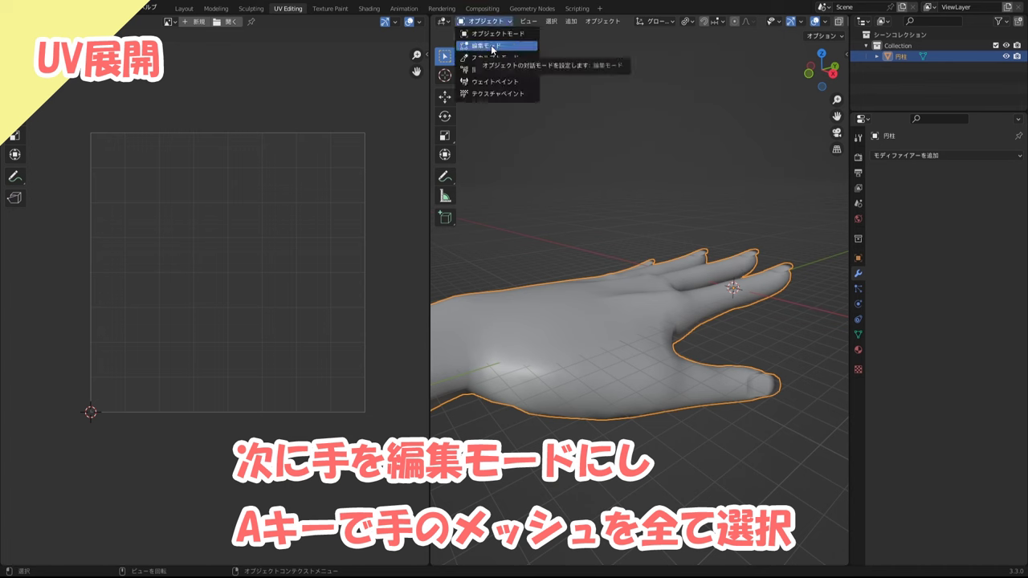
- In Edit Mode, select all and run U > Unwrap on the hand
{"action": "left_click", "coordinate": [492, 44]}
{"action": "middle_click_drag", "start_coordinate": [623, 345], "coordinate": [627, 352]}
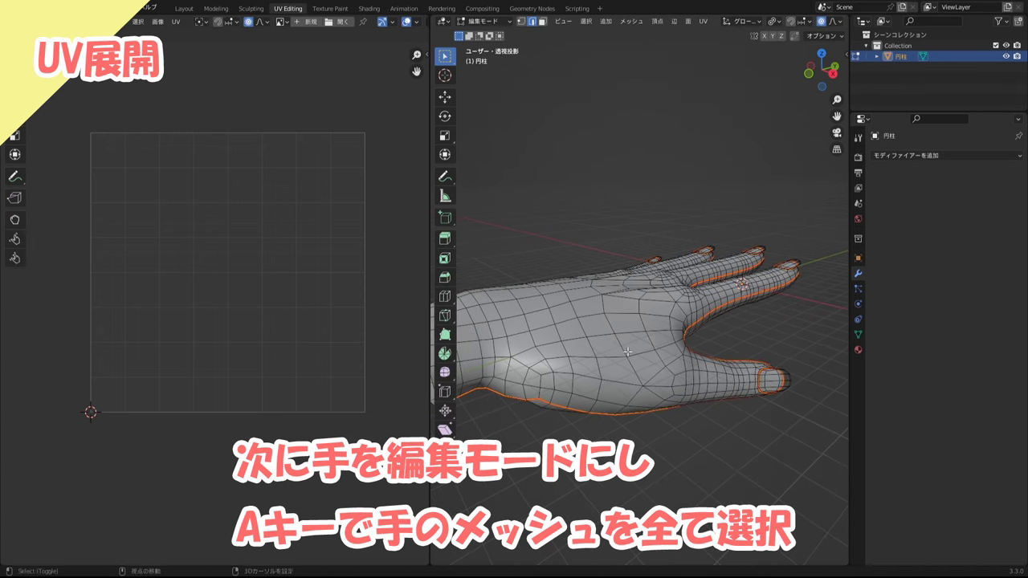
{"action": "key", "text": "a"}
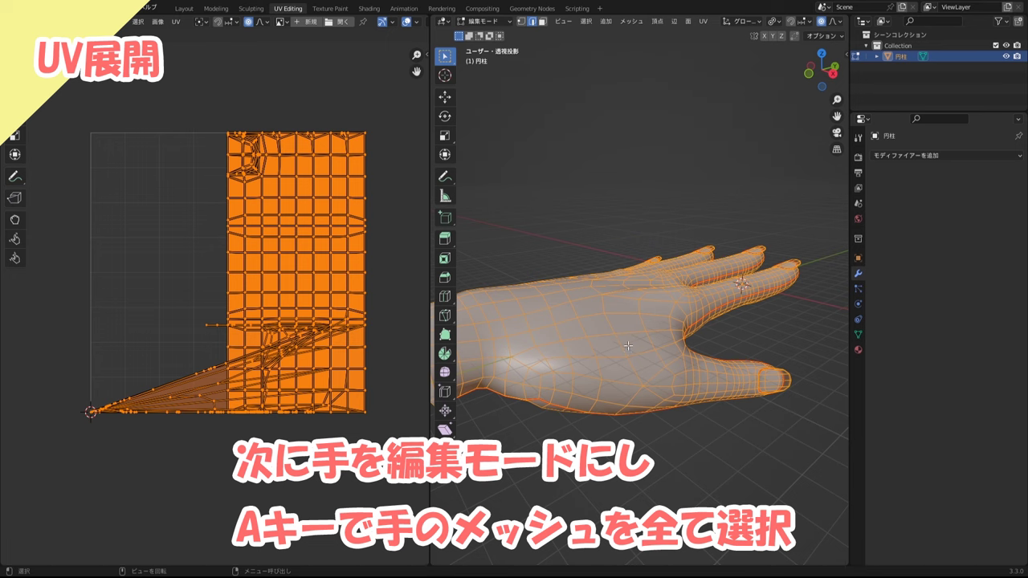
{"action": "key", "text": "u"}
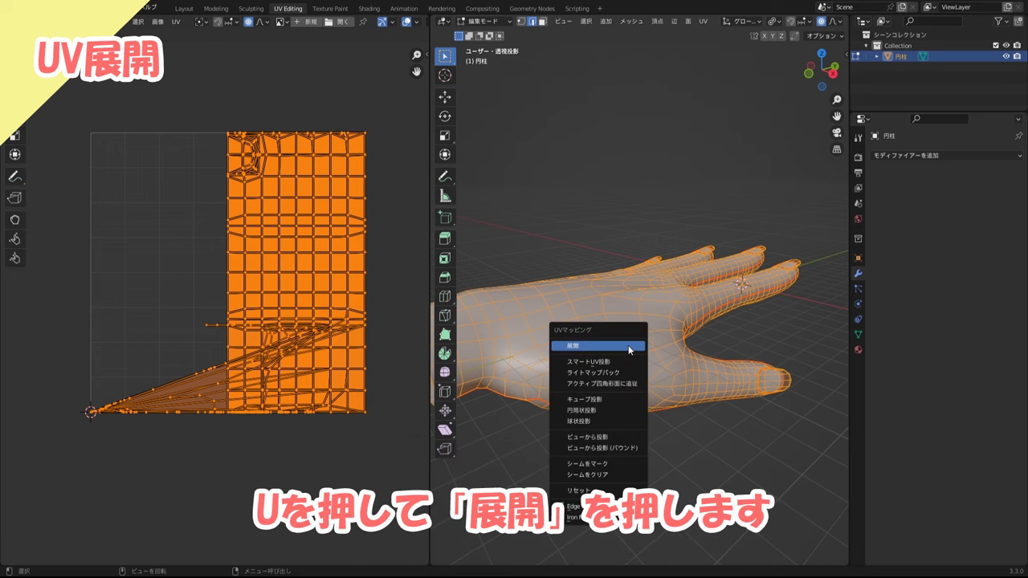
{"action": "left_click", "coordinate": [598, 346]}
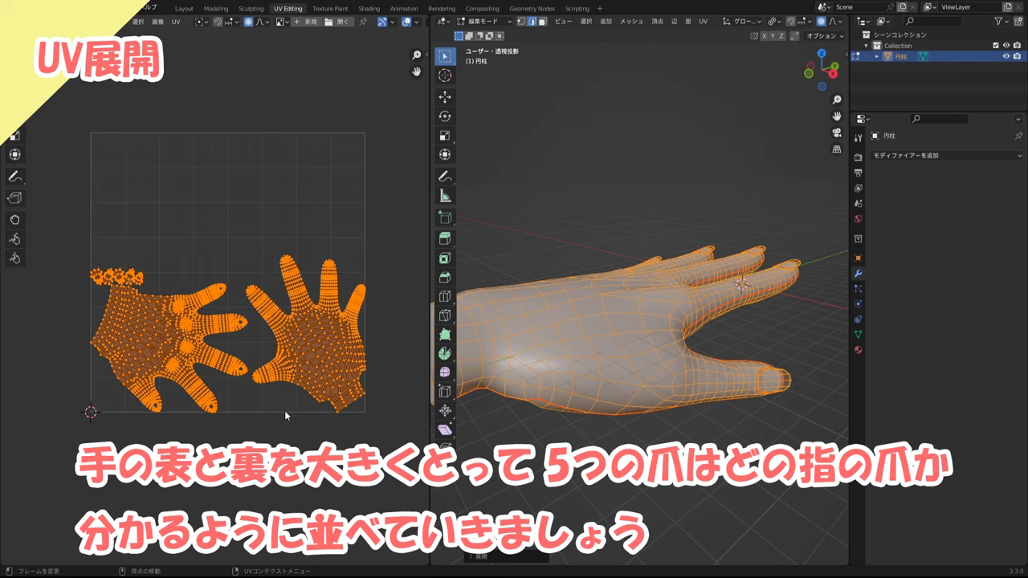
- Limit linked selection to UV seams and select only the middle fingertip's nail faces
{"action": "scroll", "coordinate": [250, 392], "scroll_direction": "up", "scroll_amount": 2}
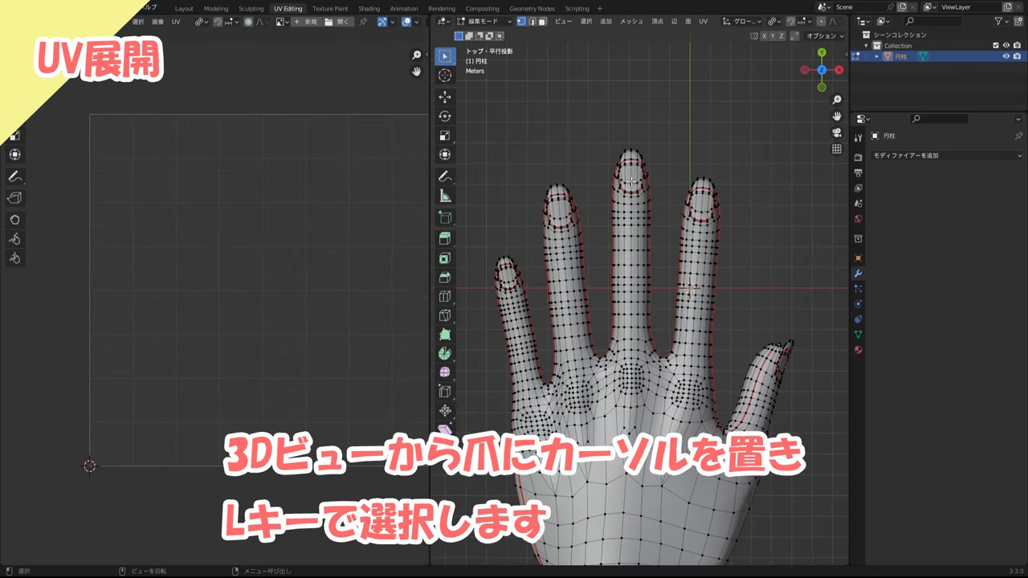
{"action": "key", "text": "l"}
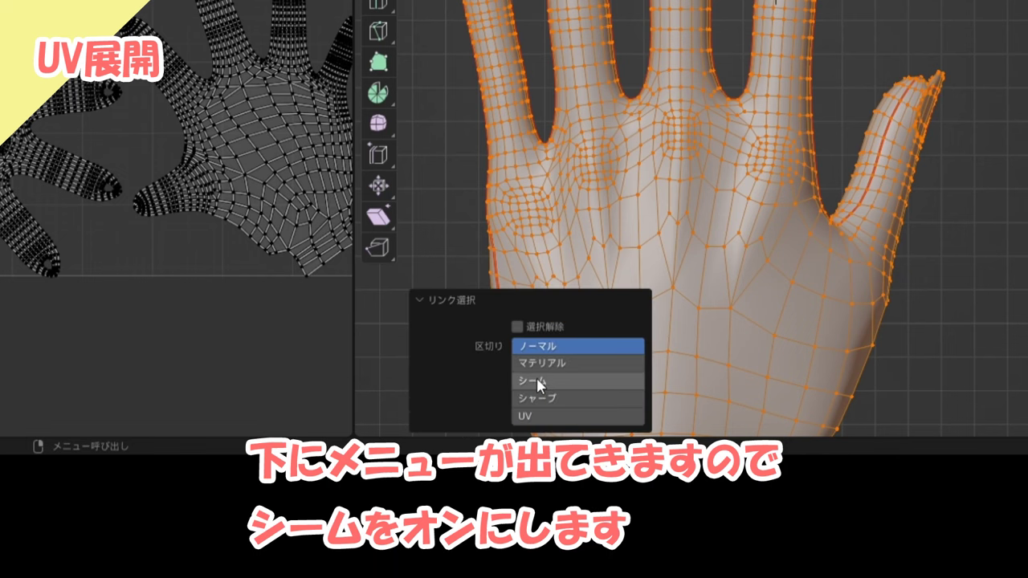
{"action": "left_click", "coordinate": [536, 381]}
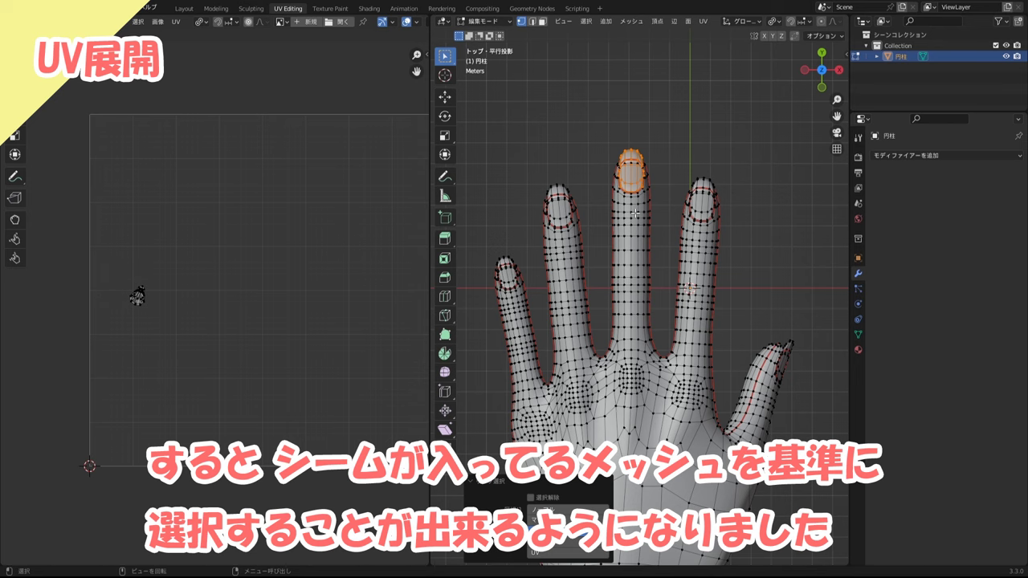
{"action": "key", "text": "a"}
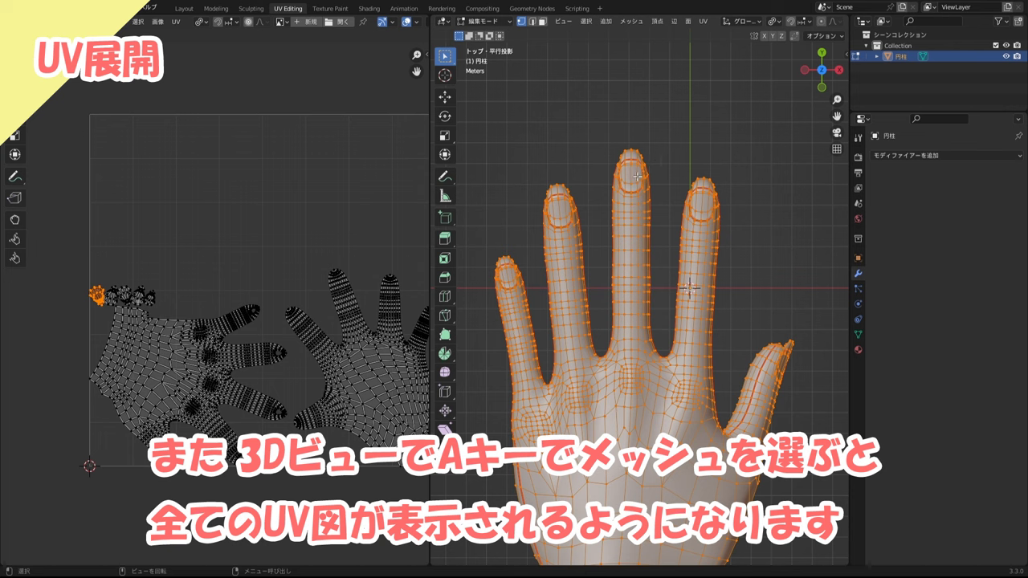
{"action": "key", "text": "ctrl+l"}
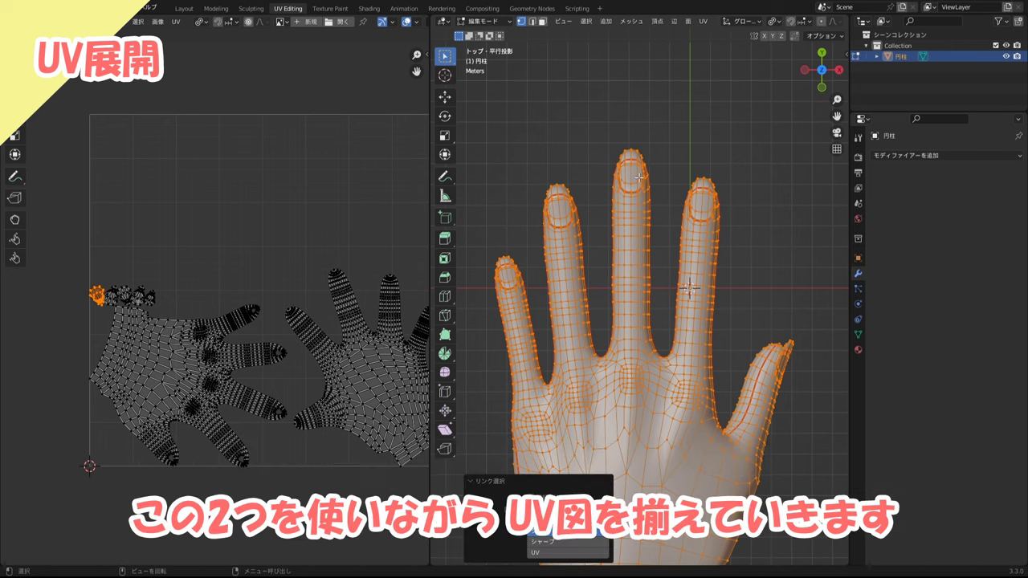
{"action": "key", "text": "alt+a"}
{"action": "key", "text": "l"}
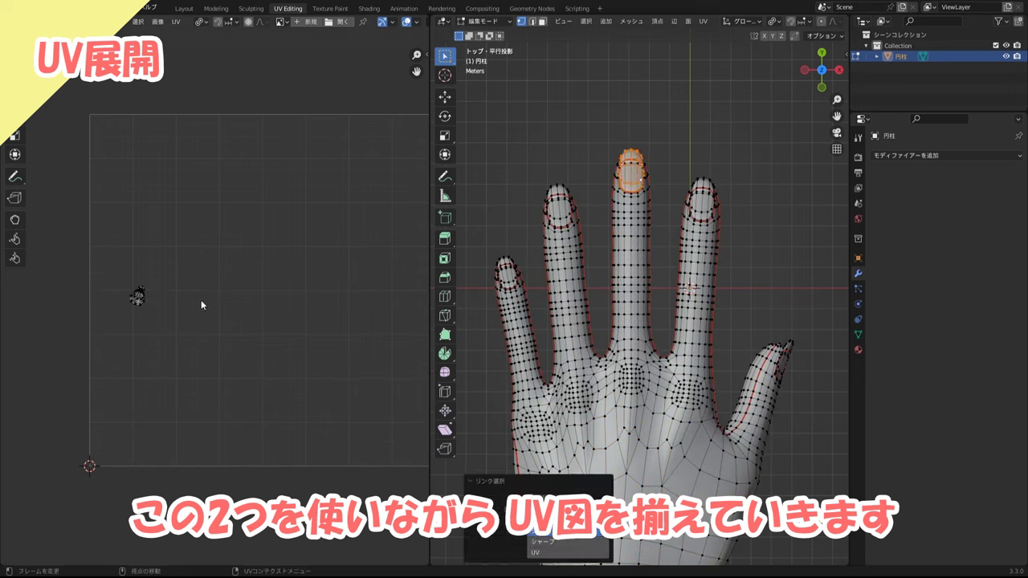
- Enlarge the middle fingertip's UV island, rotate it upright and move it near the top-left
{"action": "key", "text": "l"}
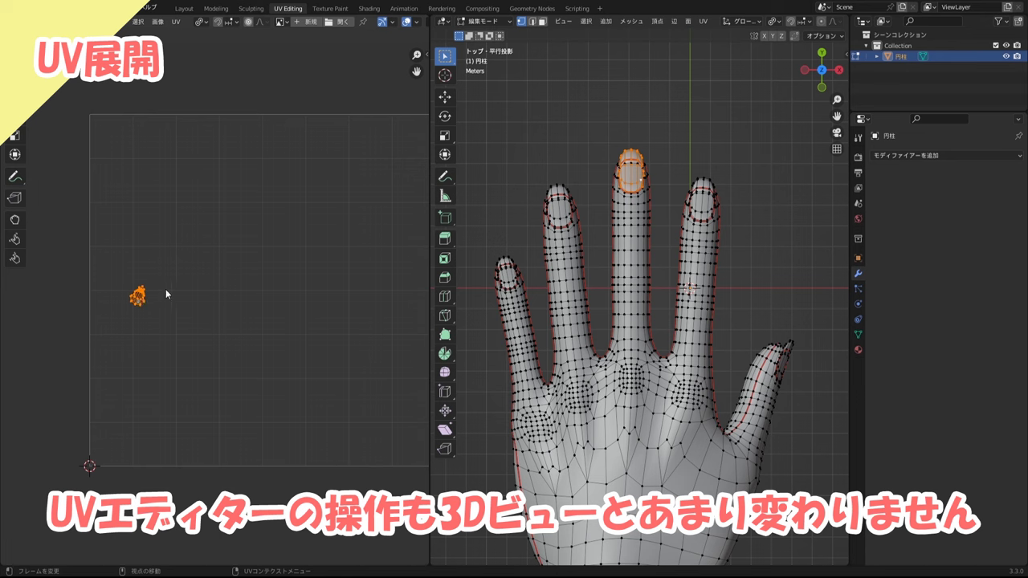
{"action": "key", "text": "s"}
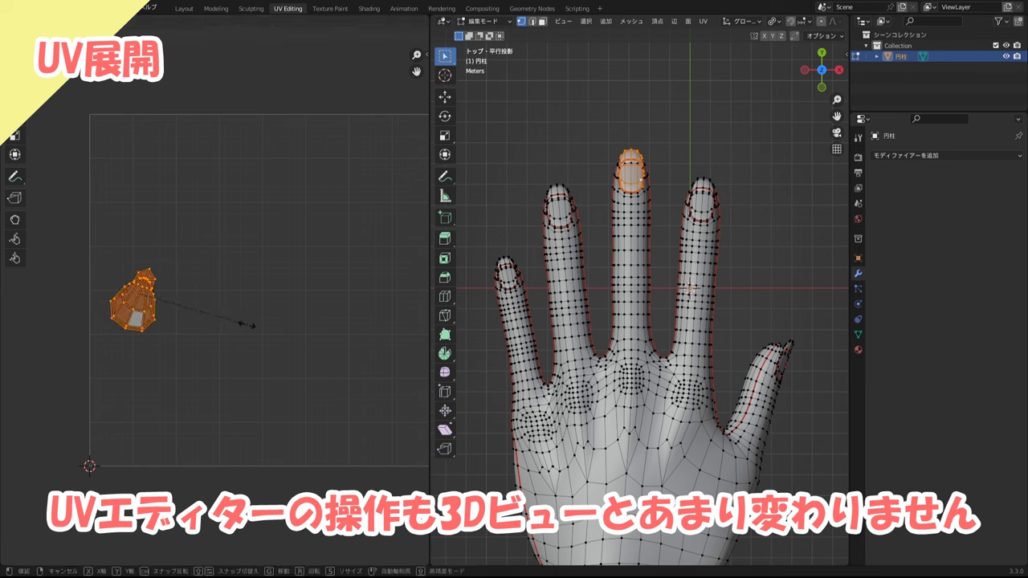
{"action": "left_click", "coordinate": [228, 313]}
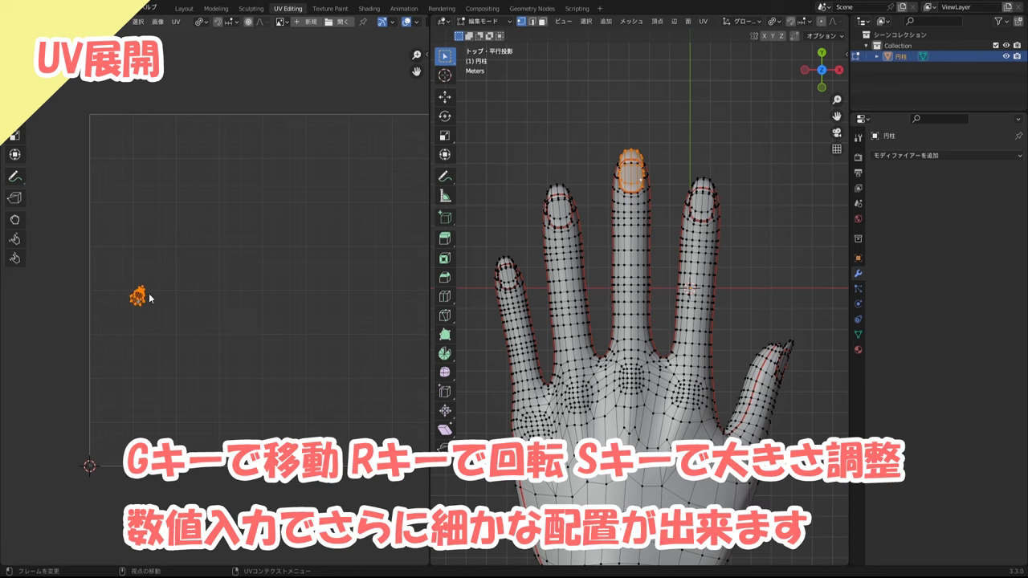
{"action": "key", "text": "s"}
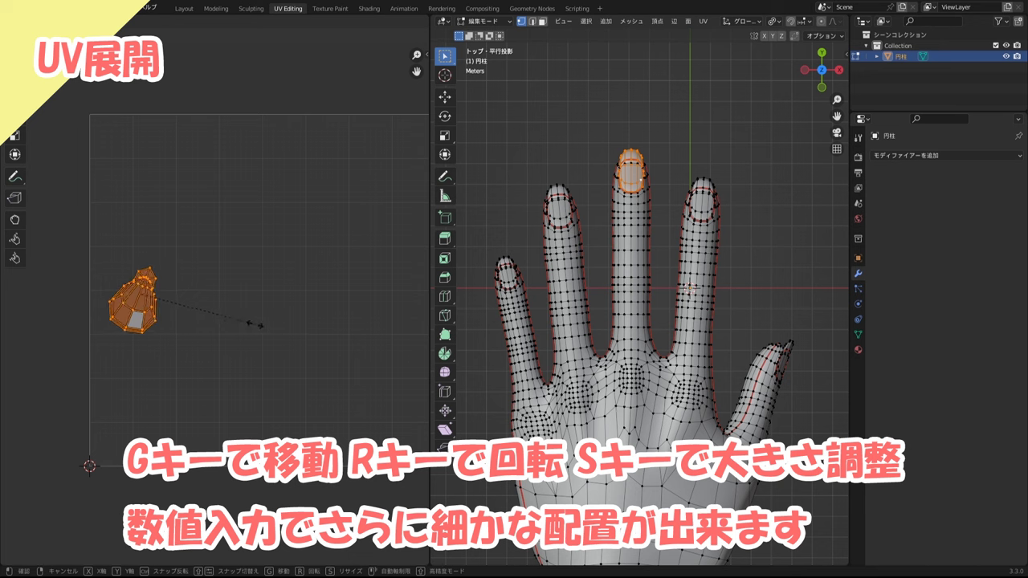
{"action": "left_click", "coordinate": [257, 325]}
{"action": "key", "text": "r"}
{"action": "left_click", "coordinate": [236, 264]}
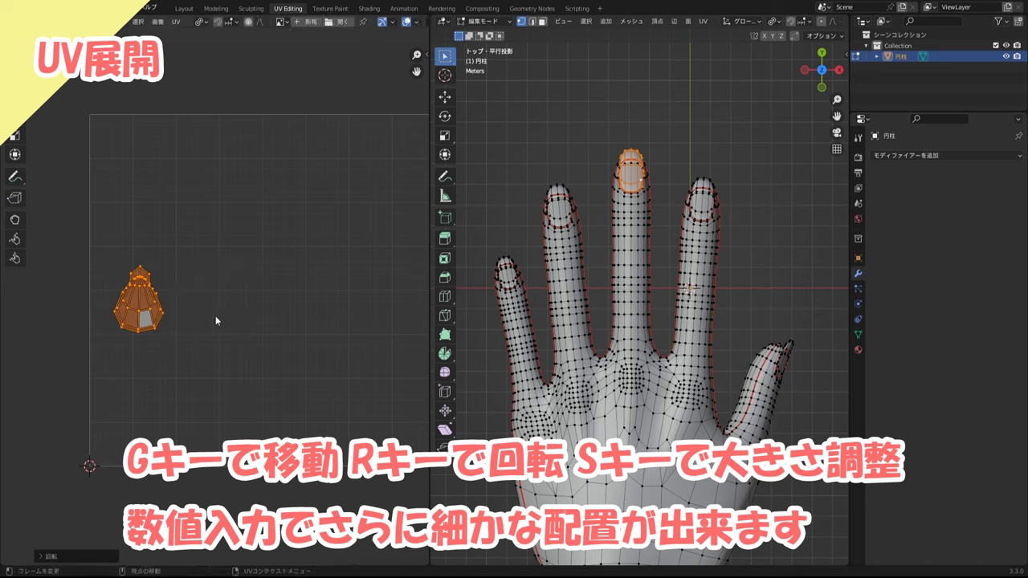
{"action": "key", "text": "g"}
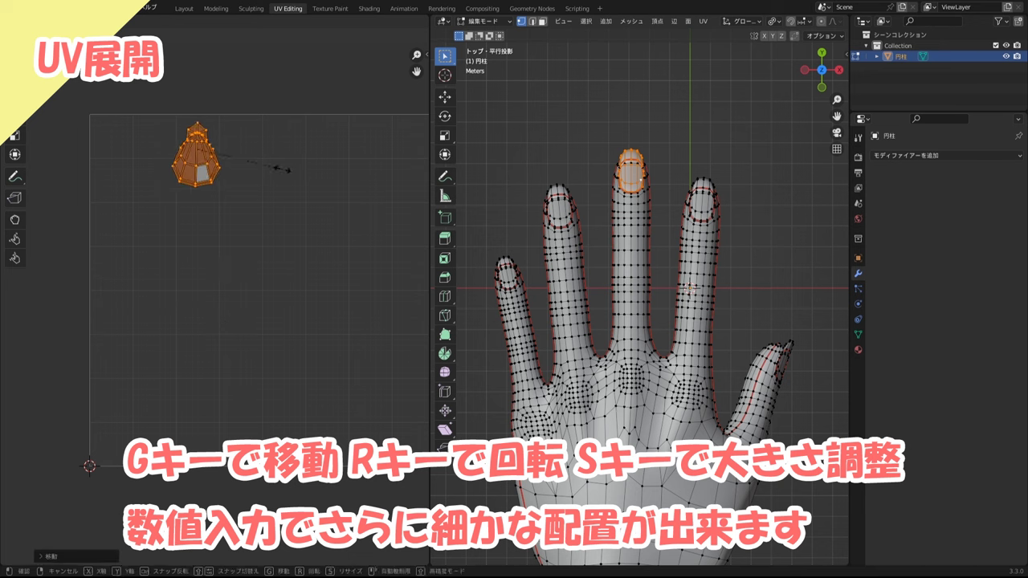
{"action": "left_click", "coordinate": [289, 155]}
{"action": "key", "text": "s"}
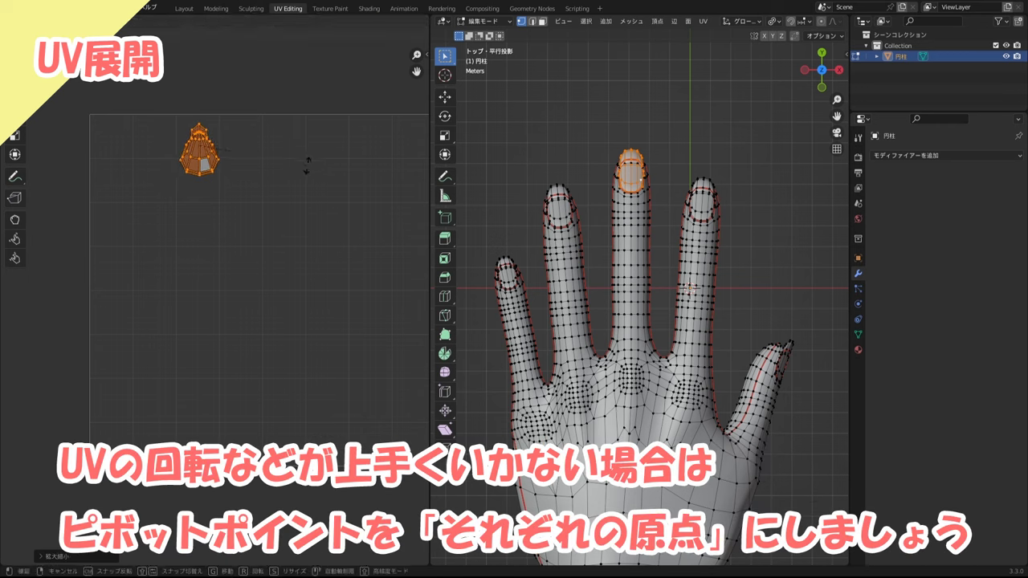
{"action": "left_click", "coordinate": [307, 165]}
- Select the ring fingertip's UV island and scale it up
{"action": "key", "text": "l"}
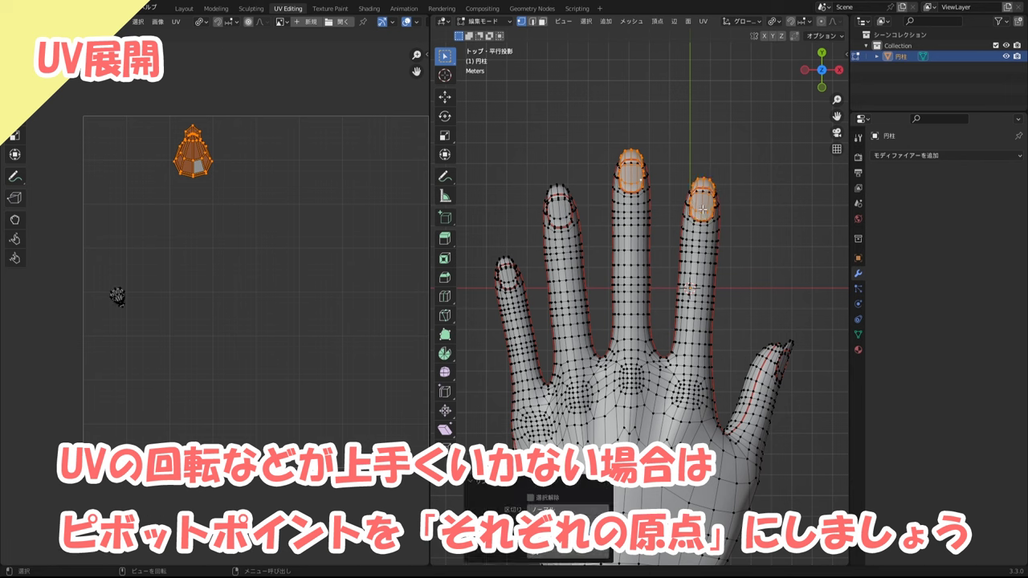
{"action": "left_click", "coordinate": [700, 213]}
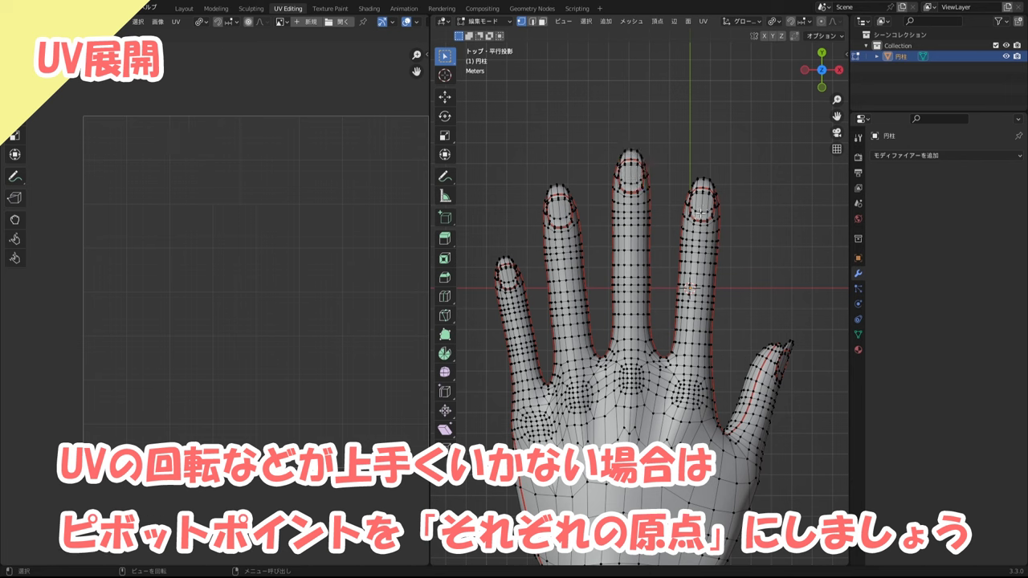
{"action": "key", "text": "l"}
{"action": "key", "text": "l"}
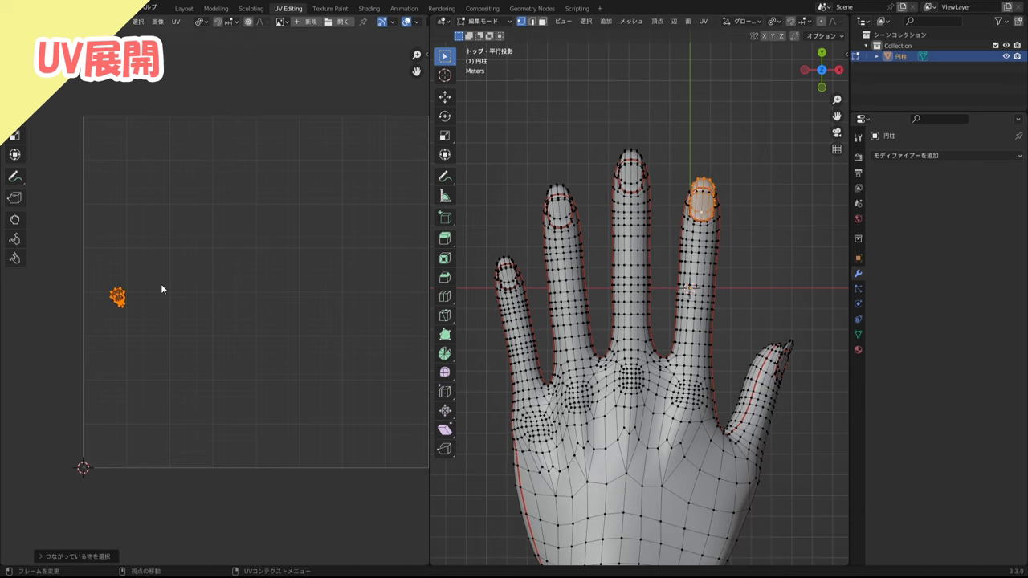
{"action": "key", "text": "s"}
{"action": "left_click", "coordinate": [158, 310]}
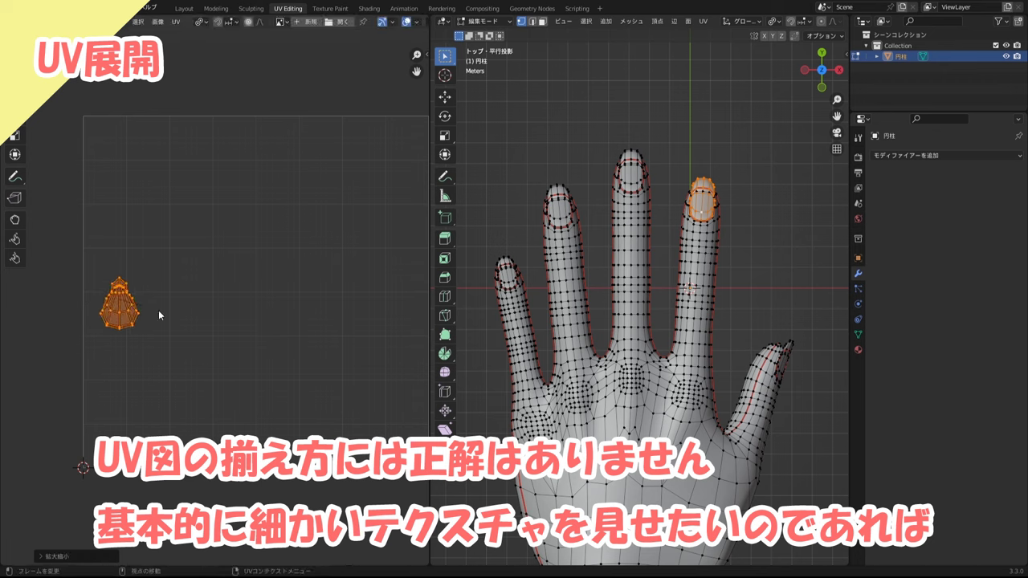
- Move the ring fingertip island into the top row beside the middle fingertip island
{"action": "key", "text": "g"}
{"action": "left_click", "coordinate": [268, 163]}
{"action": "key", "text": "a"}
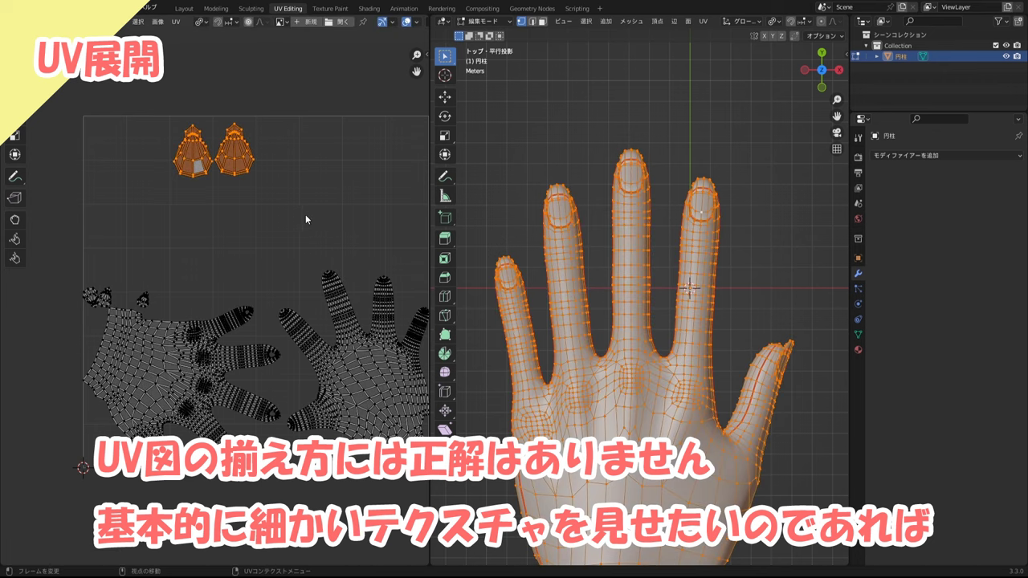
{"action": "key", "text": "alt+a"}
- Rotate the index fingertip island upright, enlarge it and place it in the top row
{"action": "key", "text": "l"}
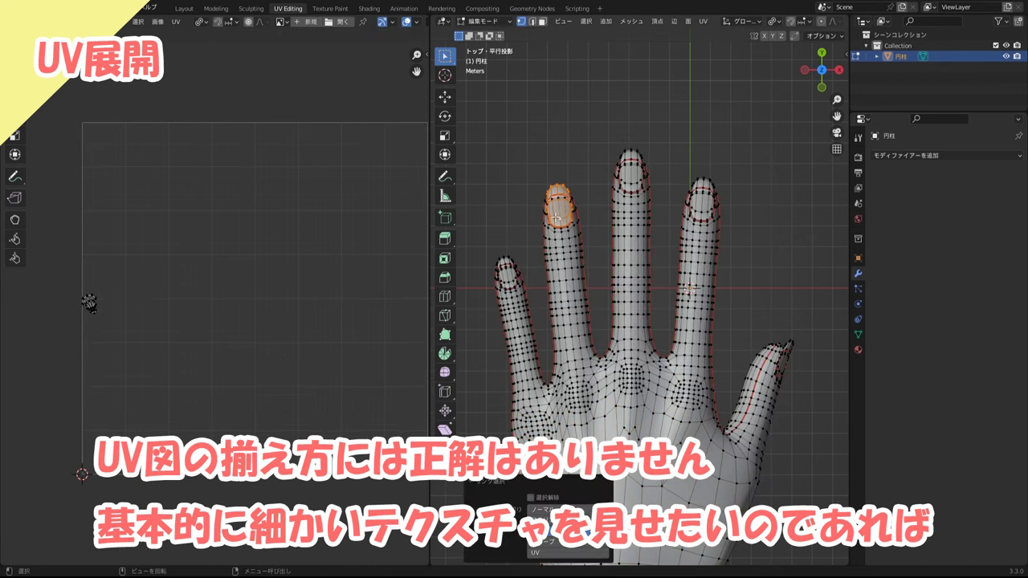
{"action": "key", "text": "a"}
{"action": "key", "text": "r"}
{"action": "left_click", "coordinate": [32, 299]}
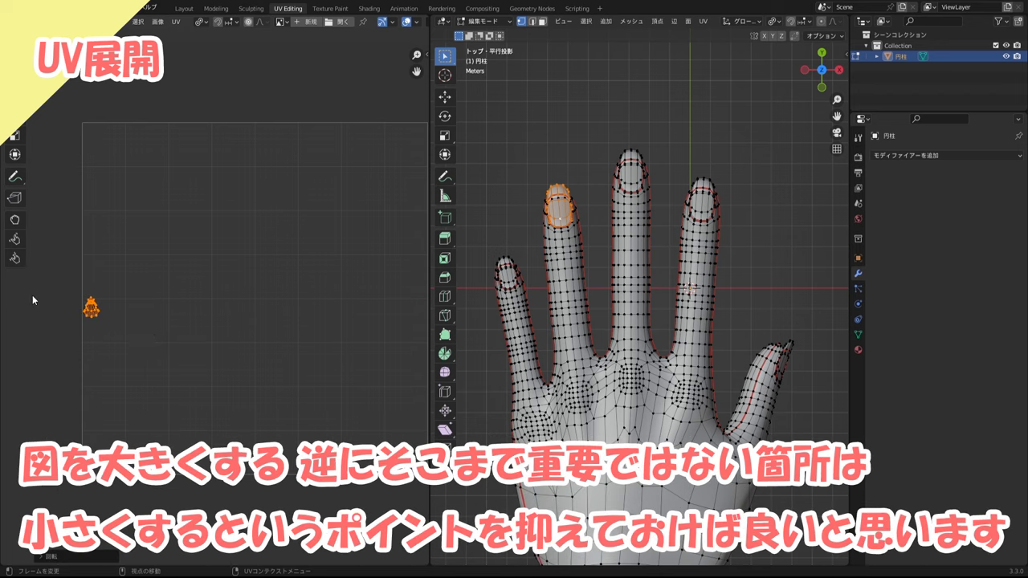
{"action": "key", "text": "s"}
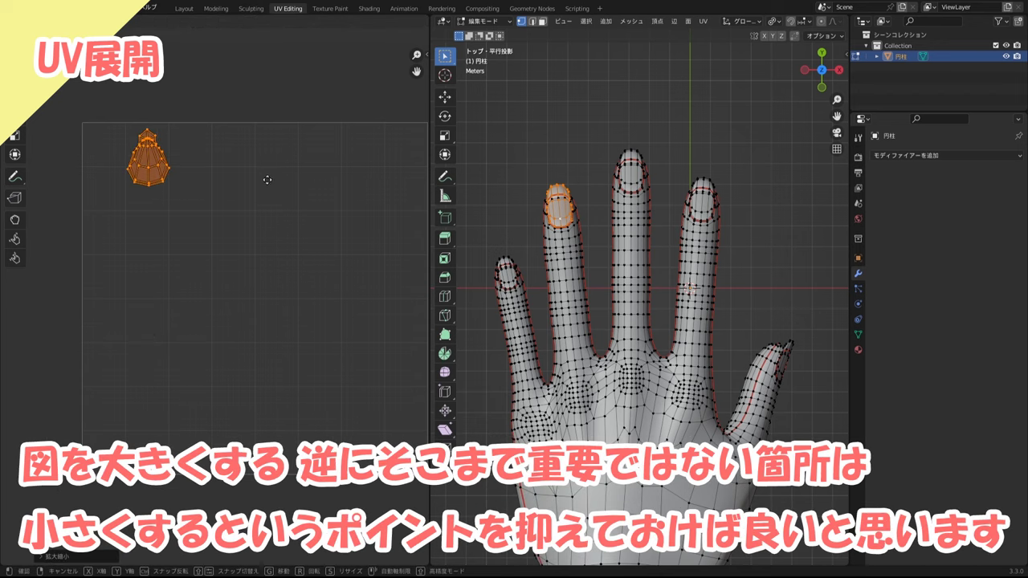
{"action": "left_click", "coordinate": [266, 179]}
{"action": "key", "text": "a"}
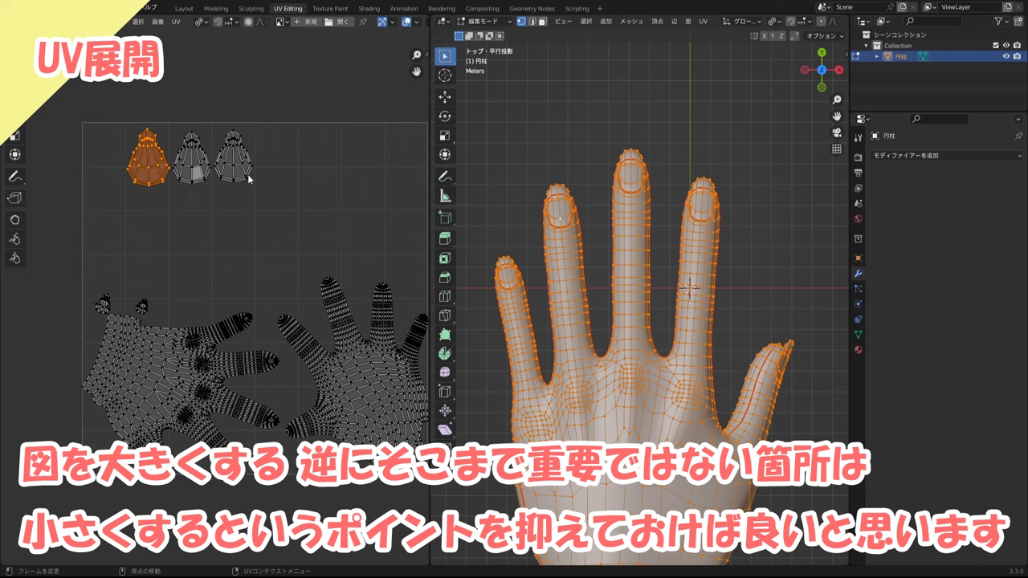
{"action": "key", "text": "g"}
{"action": "left_click", "coordinate": [224, 182]}
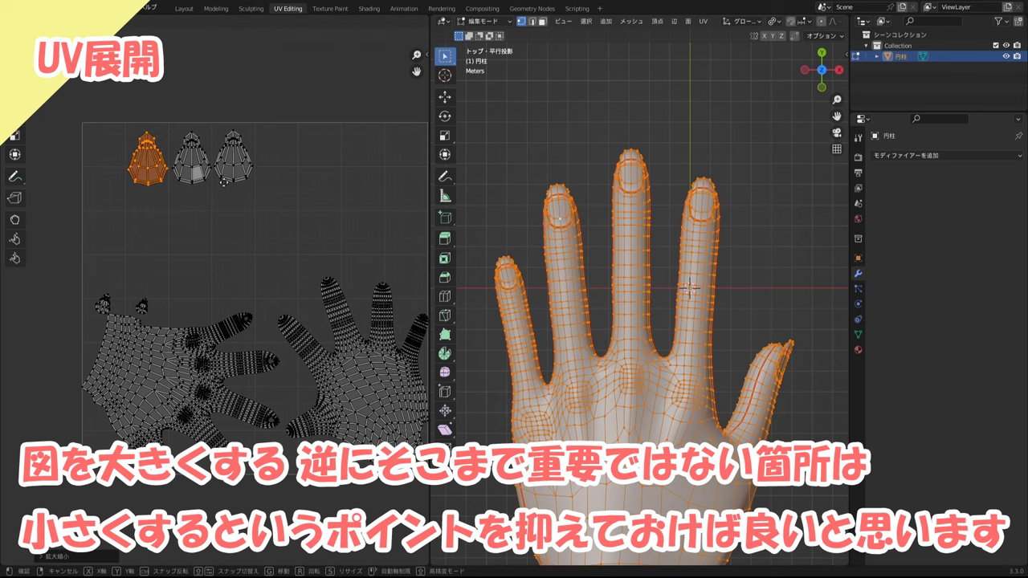
- Rotate the remaining two small fingertip islands upright and move them into the top row
{"action": "left_click", "coordinate": [109, 301]}
{"action": "left_click", "coordinate": [103, 306]}
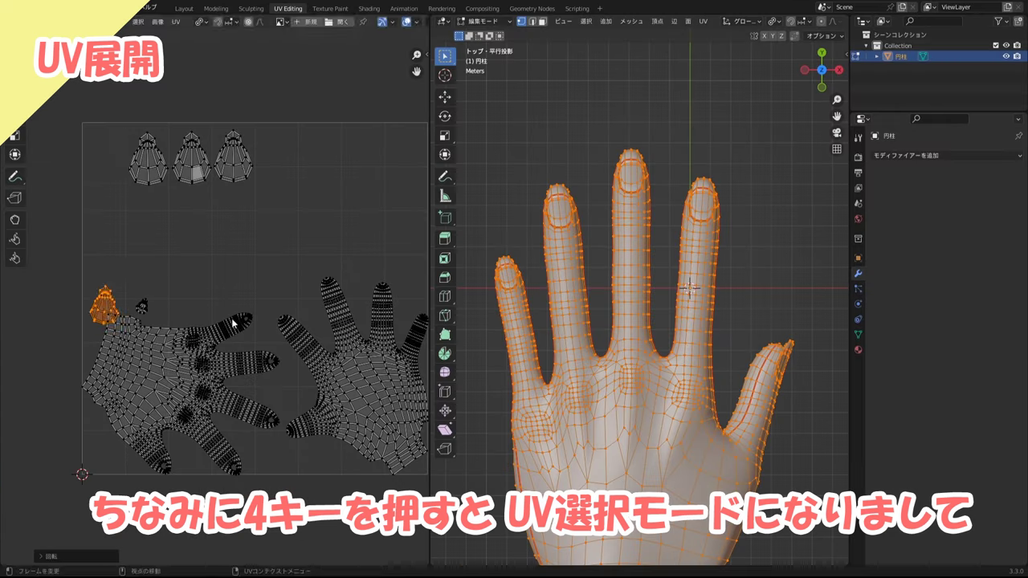
{"action": "left_click_drag", "start_coordinate": [103, 301], "coordinate": [109, 164]}
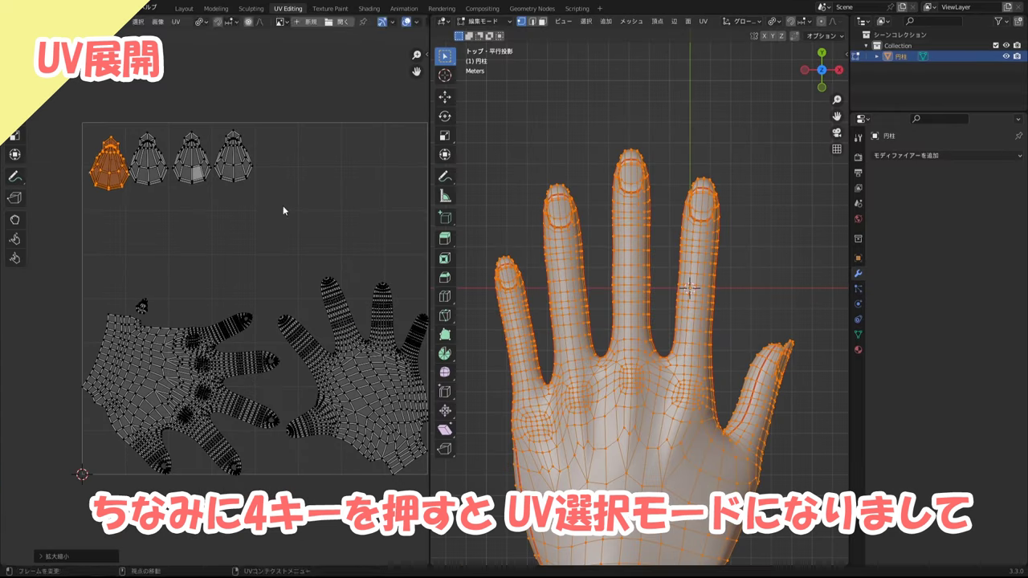
{"action": "left_click", "coordinate": [143, 304]}
{"action": "key", "text": "s"}
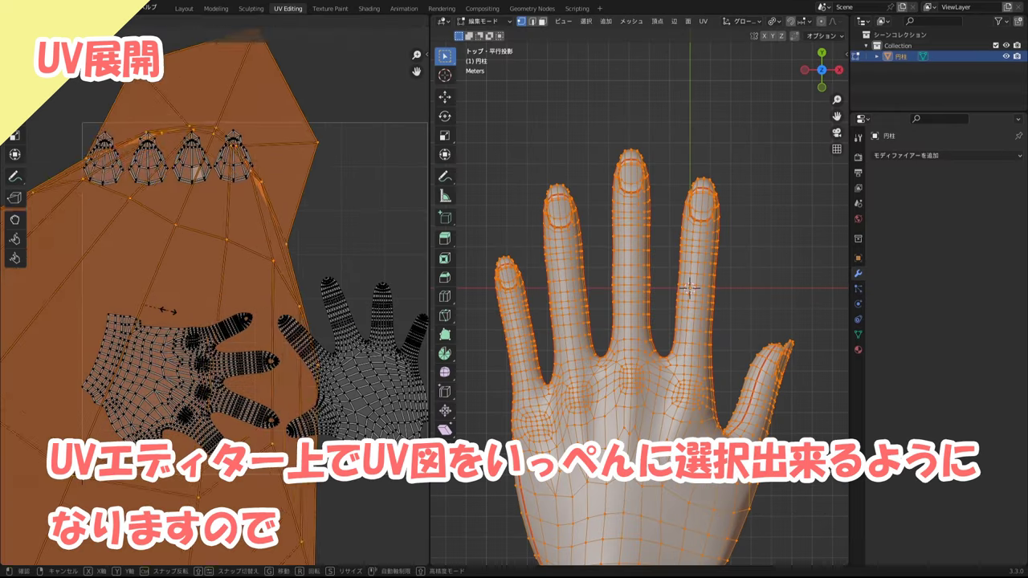
{"action": "key", "text": "r"}
{"action": "left_click", "coordinate": [167, 310]}
{"action": "key", "text": "g"}
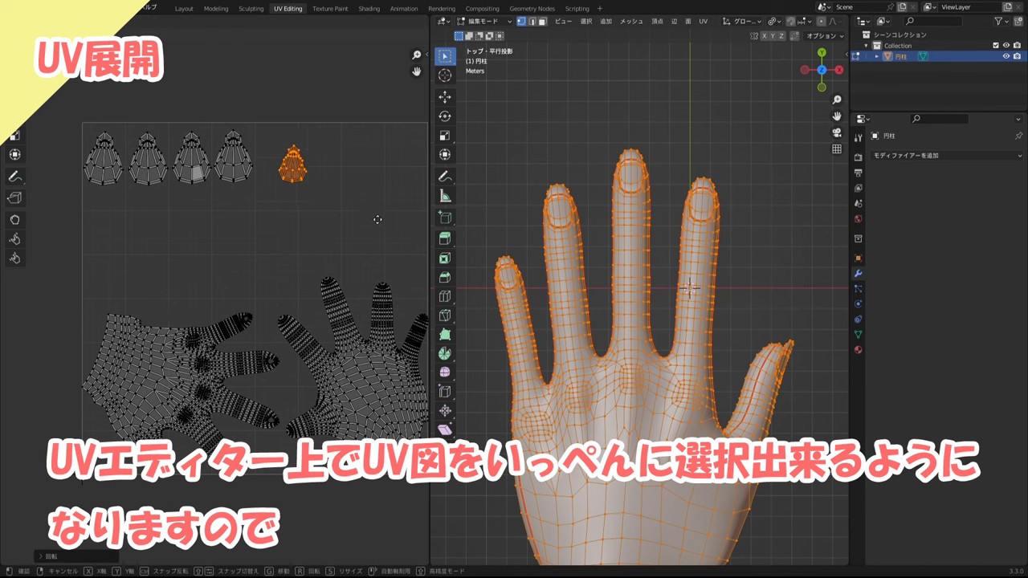
{"action": "key", "text": "Escape"}
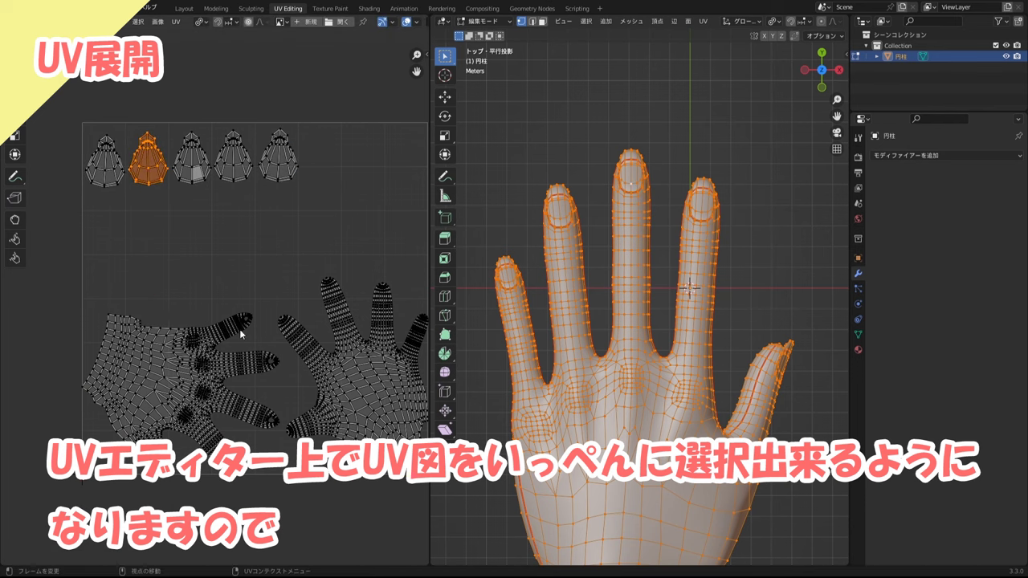
- Rotate the left hand island upright, enlarge it, and enlarge the right hand island
{"action": "left_click", "coordinate": [241, 334]}
{"action": "middle_click_drag", "start_coordinate": [228, 367], "coordinate": [202, 361]}
{"action": "key", "text": "r"}
{"action": "left_click", "coordinate": [225, 372]}
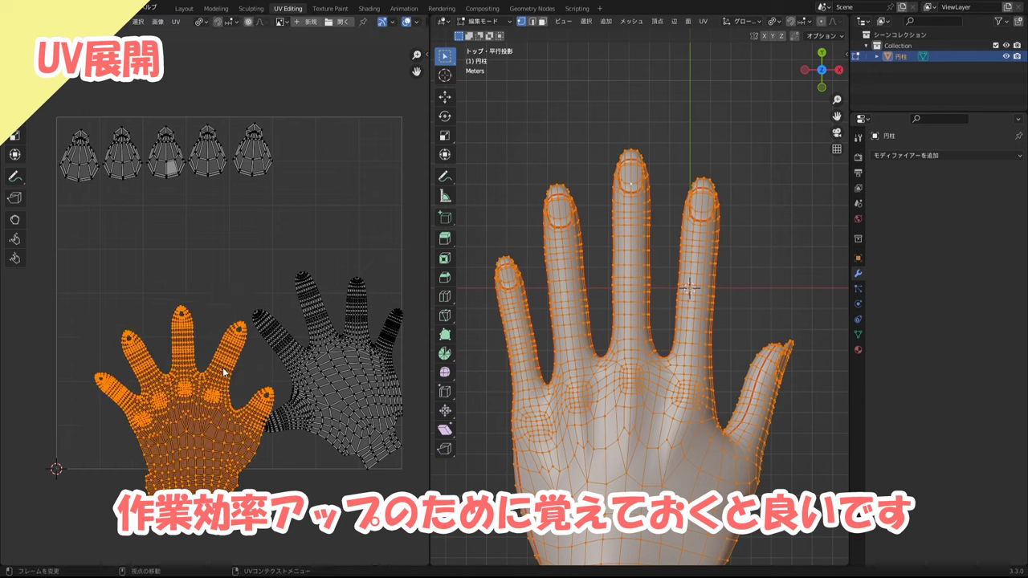
{"action": "key", "text": "s"}
{"action": "left_click", "coordinate": [325, 326]}
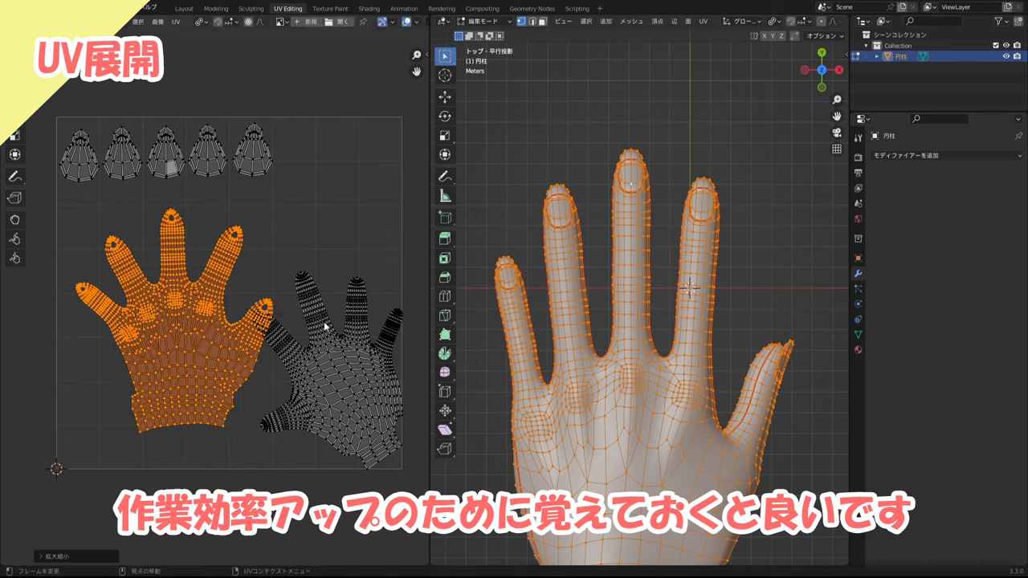
{"action": "key", "text": "l"}
{"action": "key", "text": "s"}
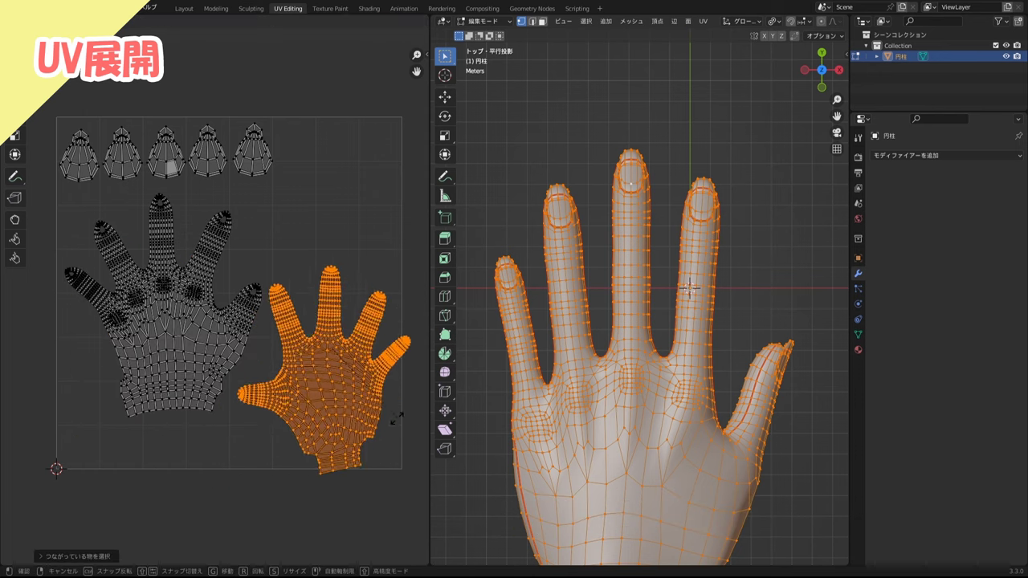
{"action": "left_click", "coordinate": [396, 417]}
- Position both hand islands below the nail row, shrink the right one slightly, and deselect
{"action": "key", "text": "l"}
{"action": "key", "text": "g"}
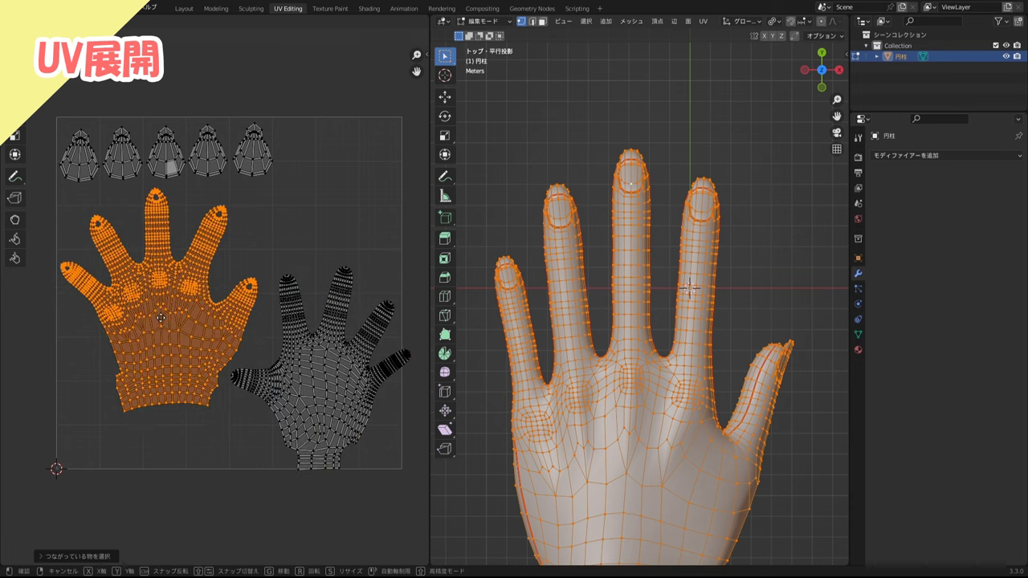
{"action": "left_click", "coordinate": [161, 318]}
{"action": "left_click", "coordinate": [276, 400]}
{"action": "key", "text": "l"}
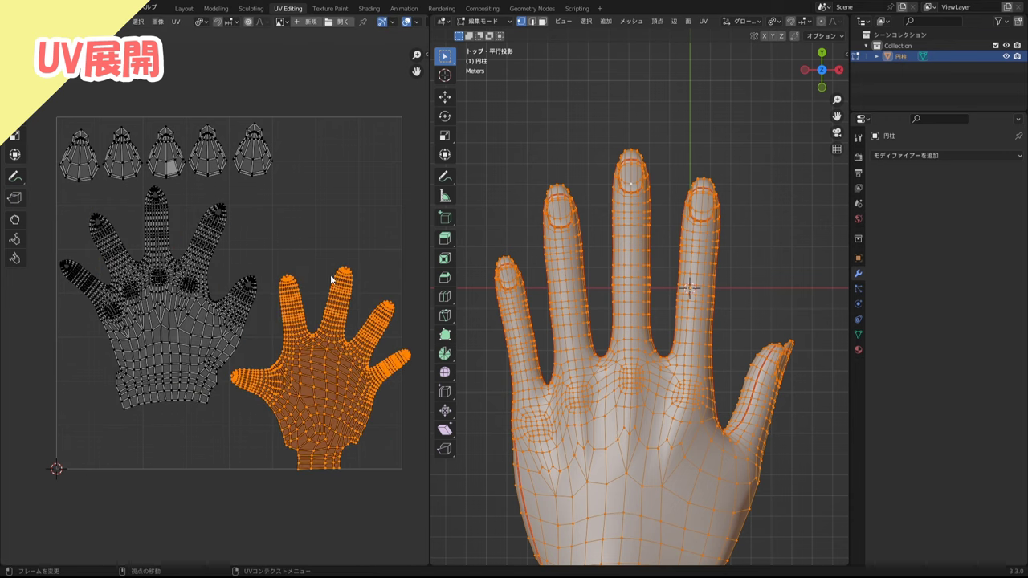
{"action": "middle_click_drag", "start_coordinate": [207, 339], "coordinate": [215, 341]}
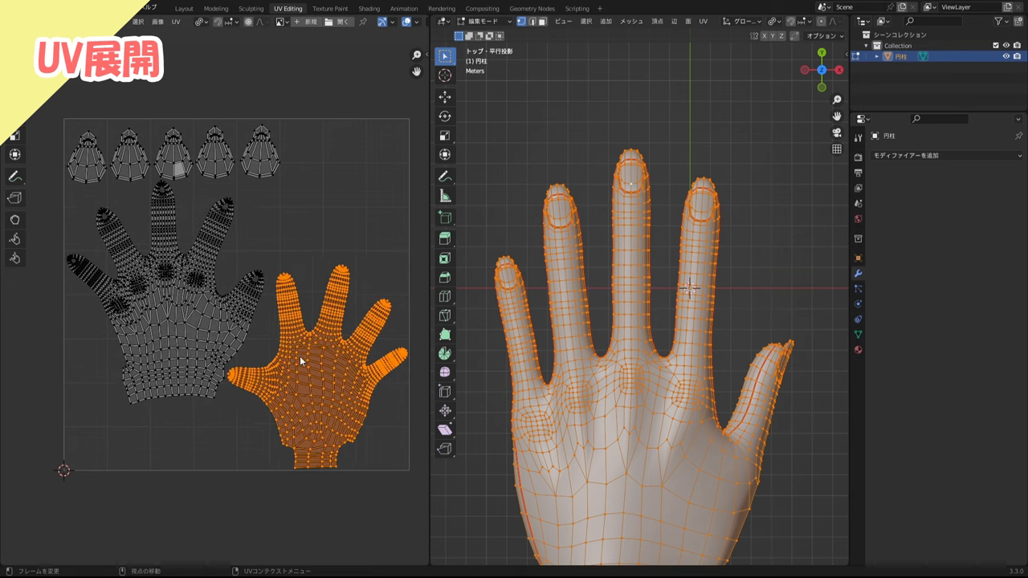
{"action": "key", "text": "s"}
{"action": "left_click", "coordinate": [320, 241]}
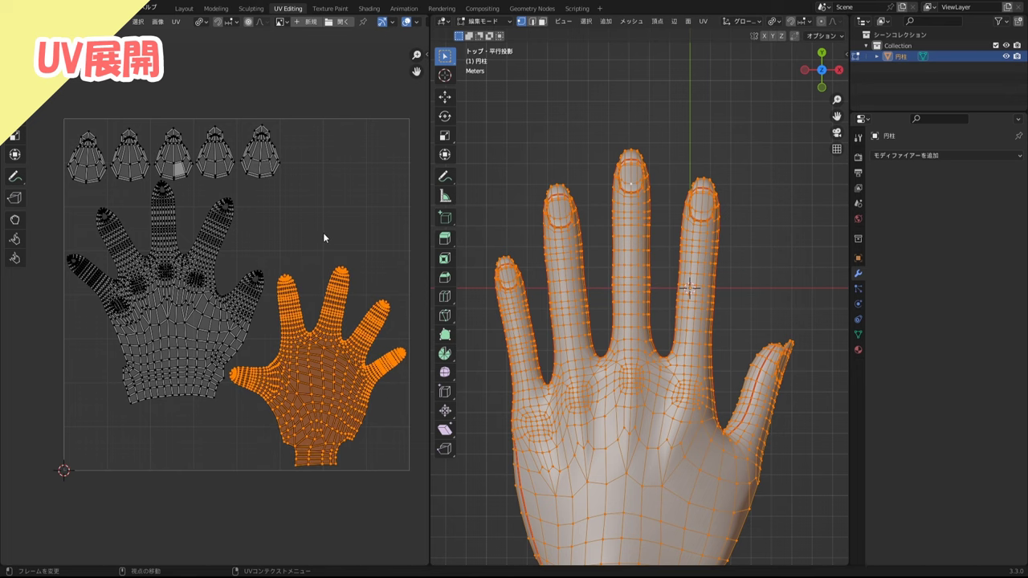
{"action": "middle_click_drag", "start_coordinate": [323, 233], "coordinate": [318, 229]}
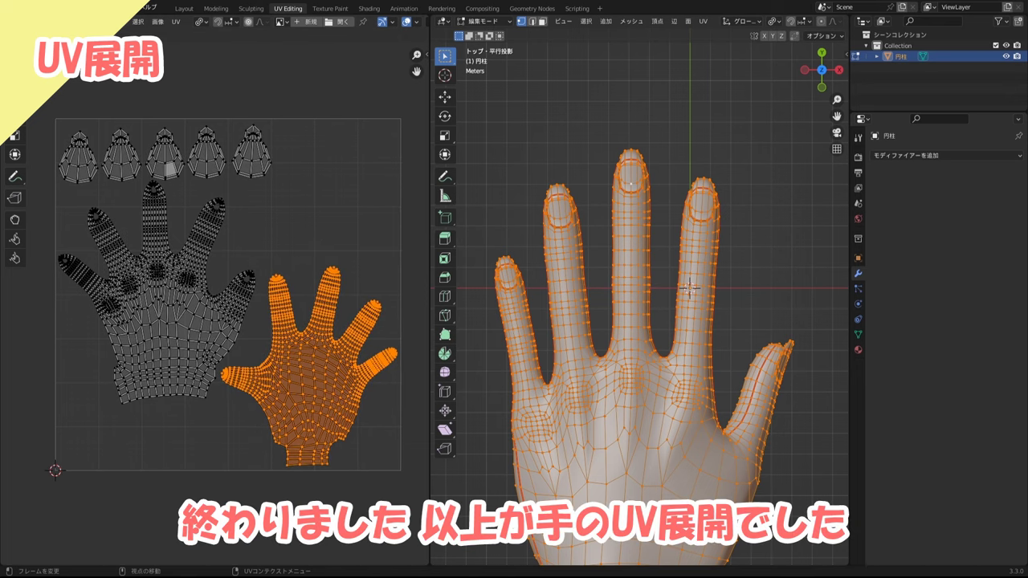
{"action": "left_click", "coordinate": [334, 164]}
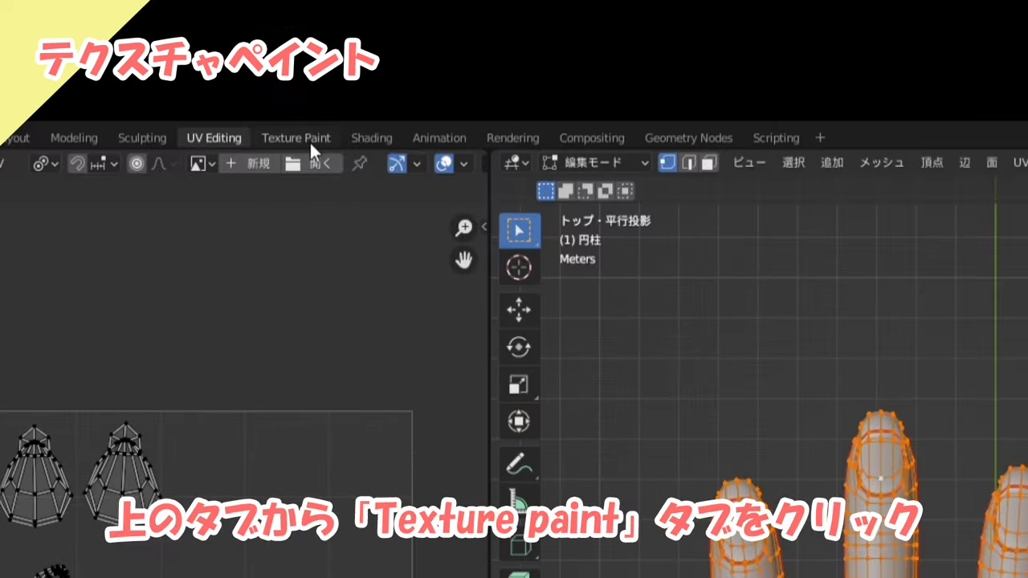
- In Texture Paint, add a Base Color texture slot named 手 at 2048×2048
{"action": "left_click", "coordinate": [309, 138]}
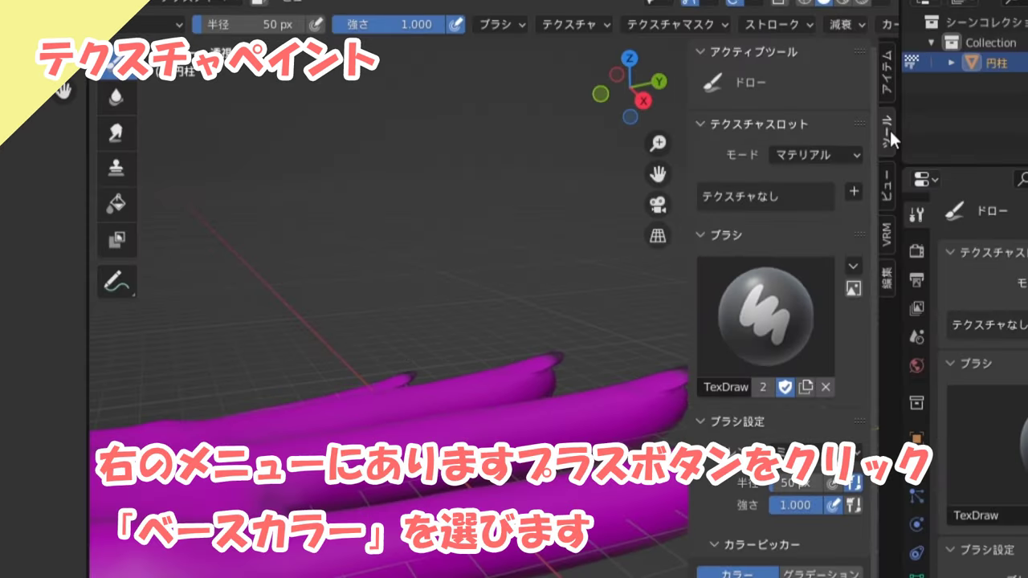
{"action": "left_click", "coordinate": [853, 192]}
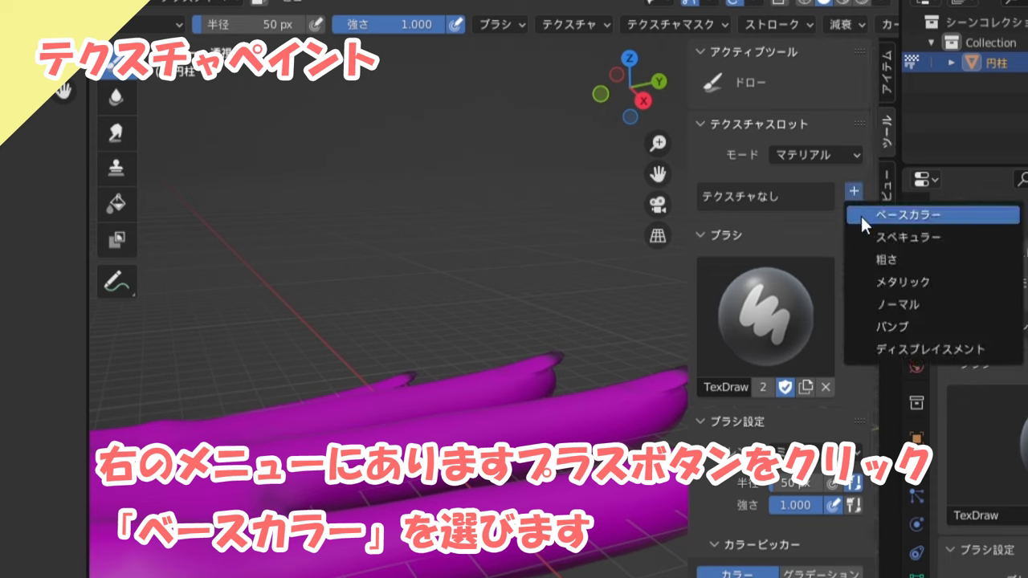
{"action": "left_click", "coordinate": [861, 216]}
{"action": "key", "text": "space"}
{"action": "type", "text": "手"}
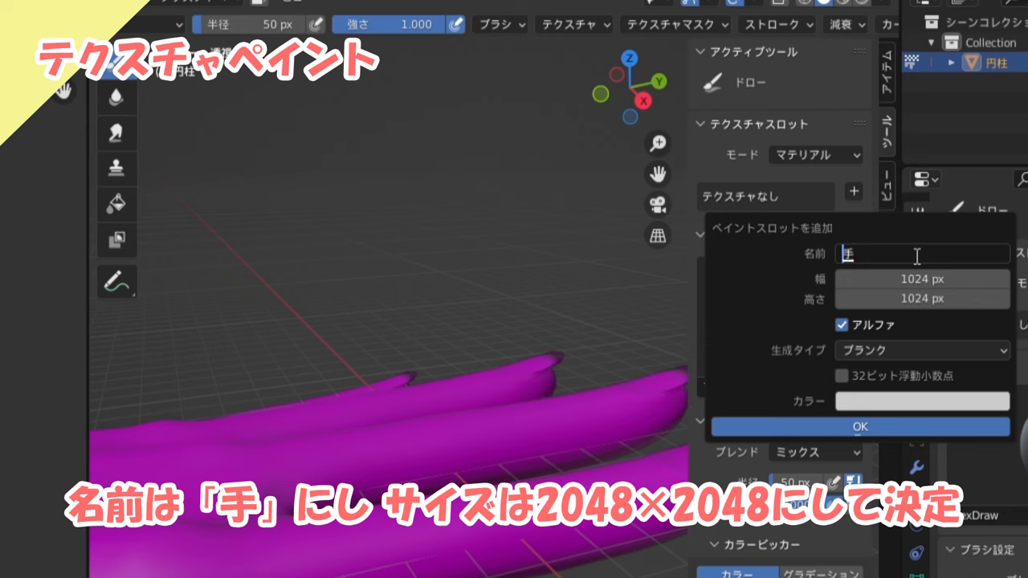
{"action": "key", "text": "Return"}
{"action": "left_click", "coordinate": [912, 278]}
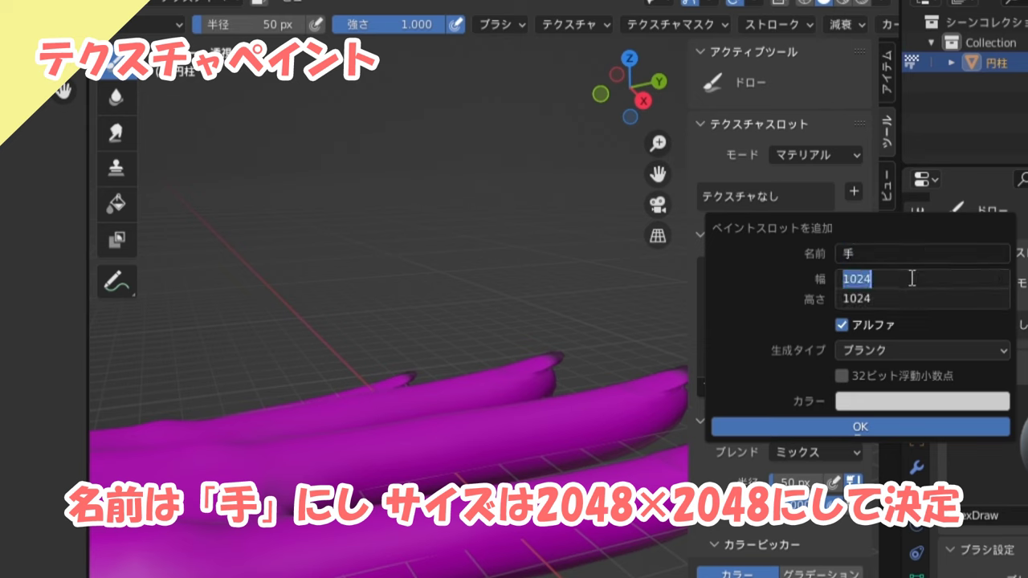
{"action": "type", "text": "2048"}
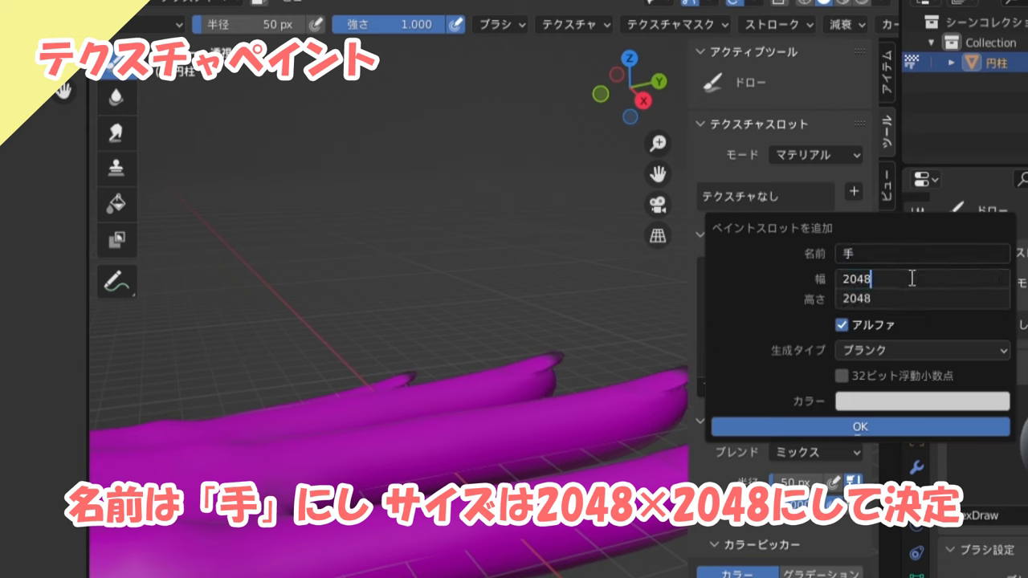
{"action": "key", "text": "Return"}
{"action": "left_click", "coordinate": [889, 421]}
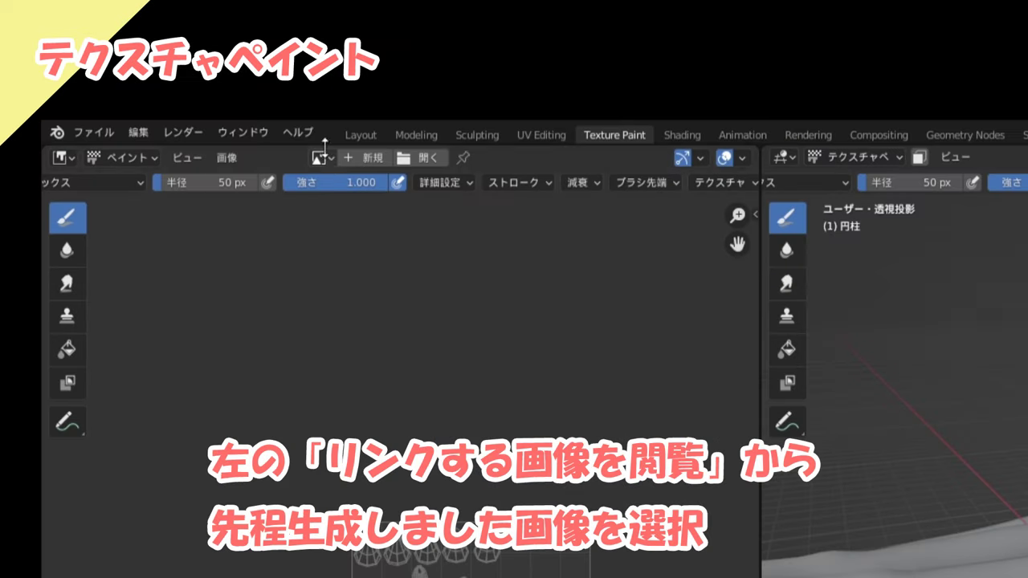
- Display the 手 image in the image editor and set Color Management View Transform to Standard
{"action": "left_click", "coordinate": [327, 156]}
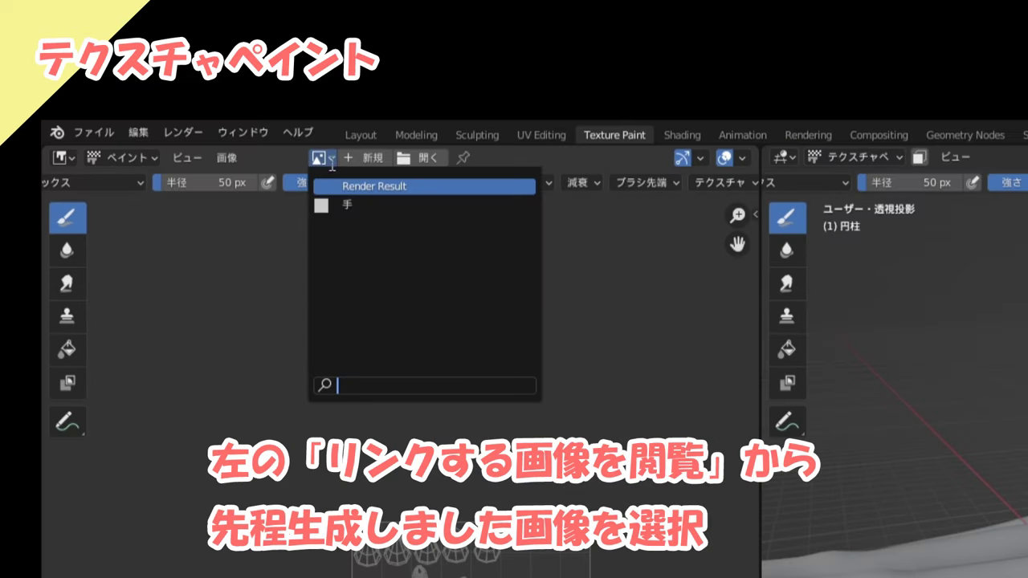
{"action": "left_click", "coordinate": [343, 206]}
{"action": "scroll", "coordinate": [344, 207], "scroll_direction": "down", "scroll_amount": 2}
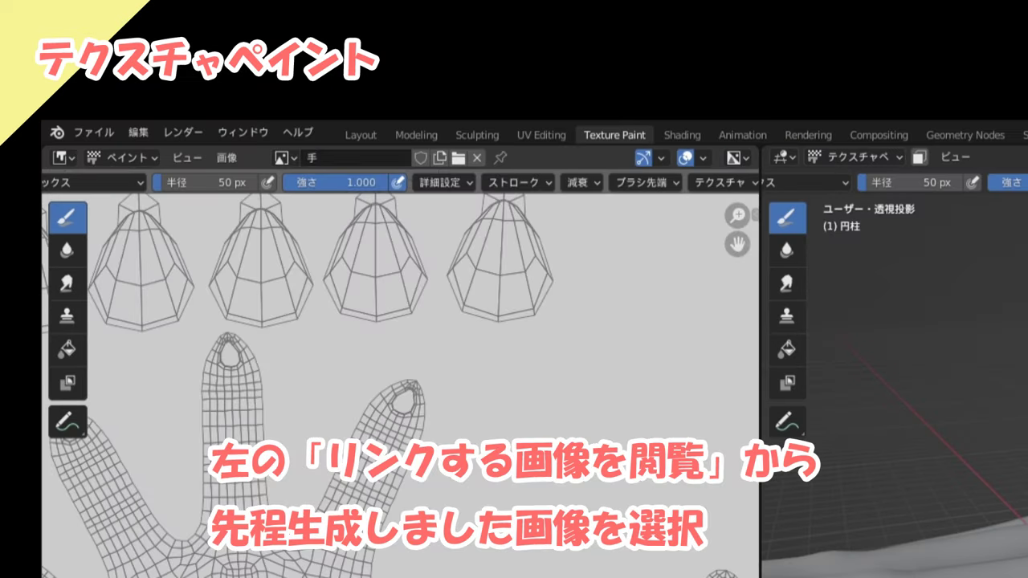
{"action": "scroll", "coordinate": [400, 373], "scroll_direction": "down", "scroll_amount": 2}
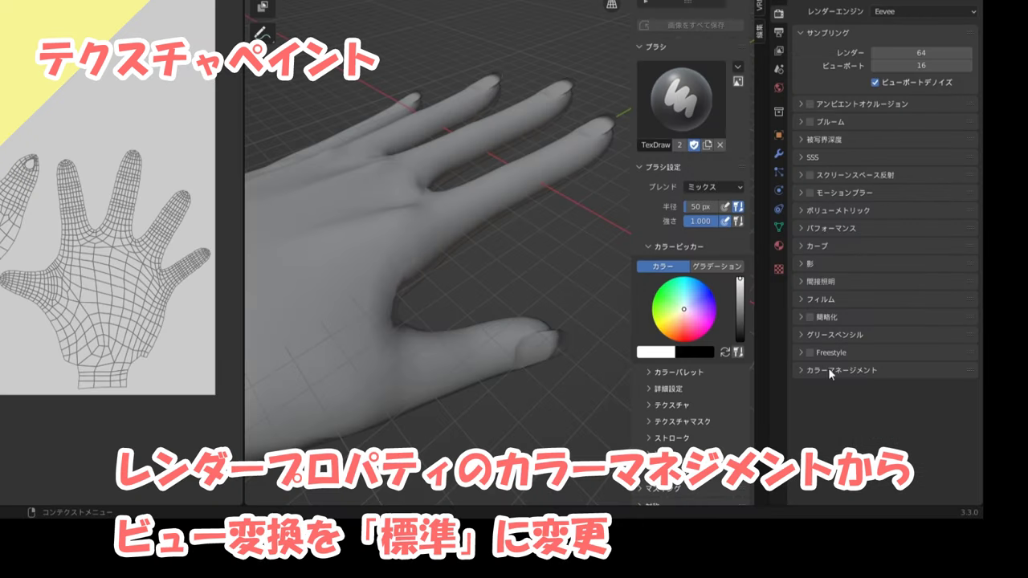
{"action": "left_click", "coordinate": [828, 369]}
{"action": "left_click", "coordinate": [910, 406]}
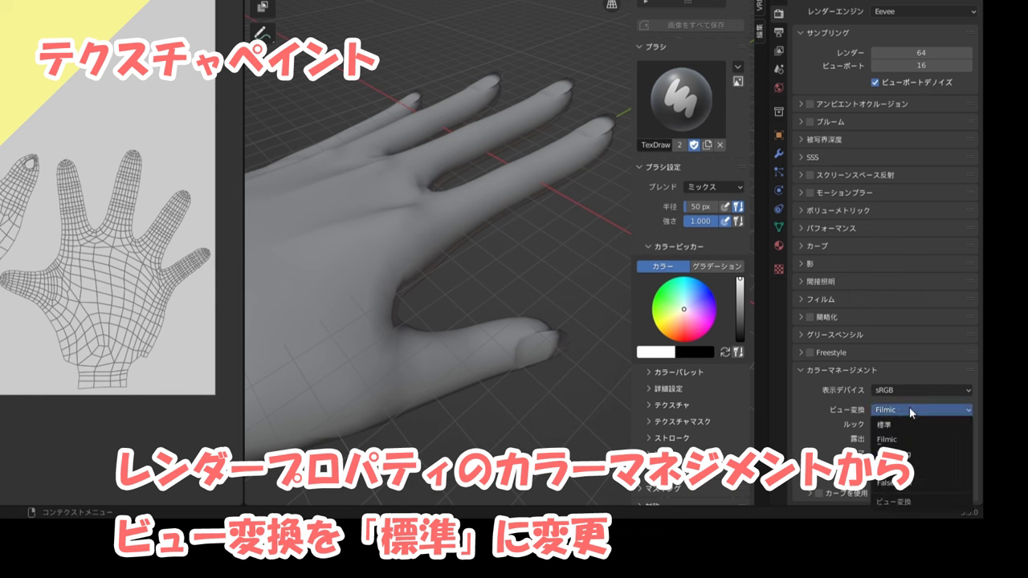
{"action": "left_click", "coordinate": [904, 424]}
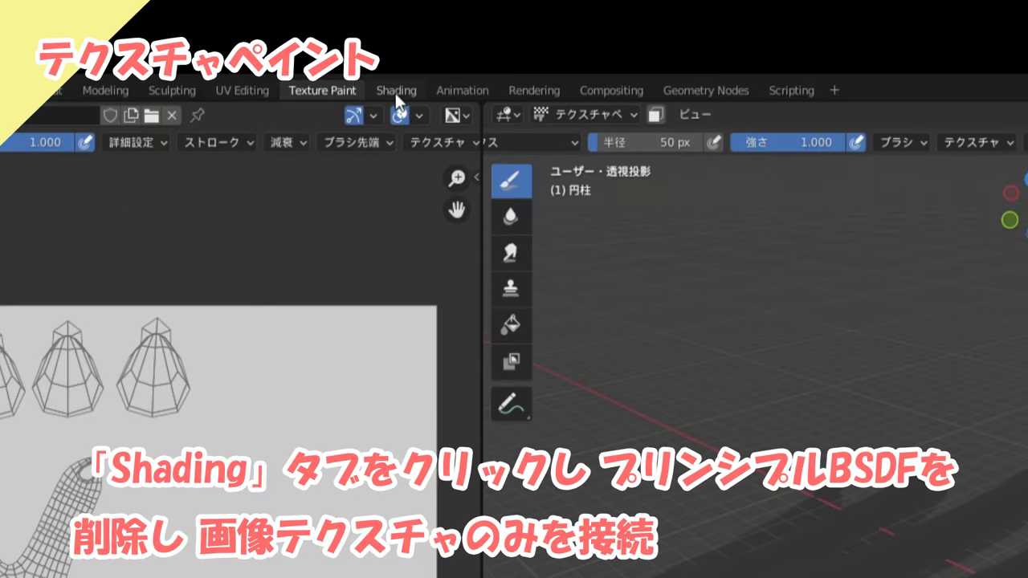
- In Shading, delete the Principled BSDF and wire Image Texture Color into Material Output Surface
{"action": "left_click", "coordinate": [396, 95]}
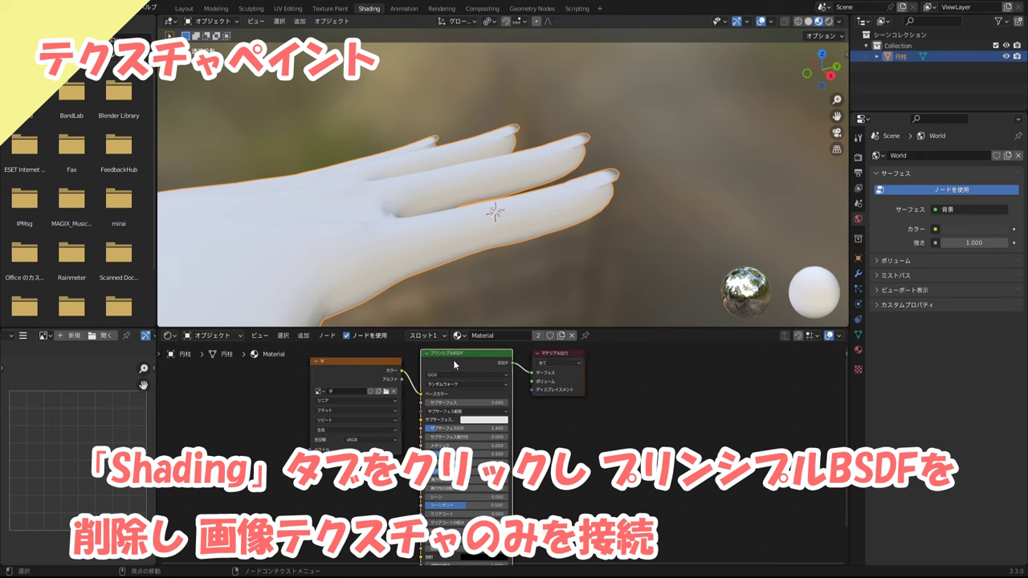
{"action": "key", "text": "x"}
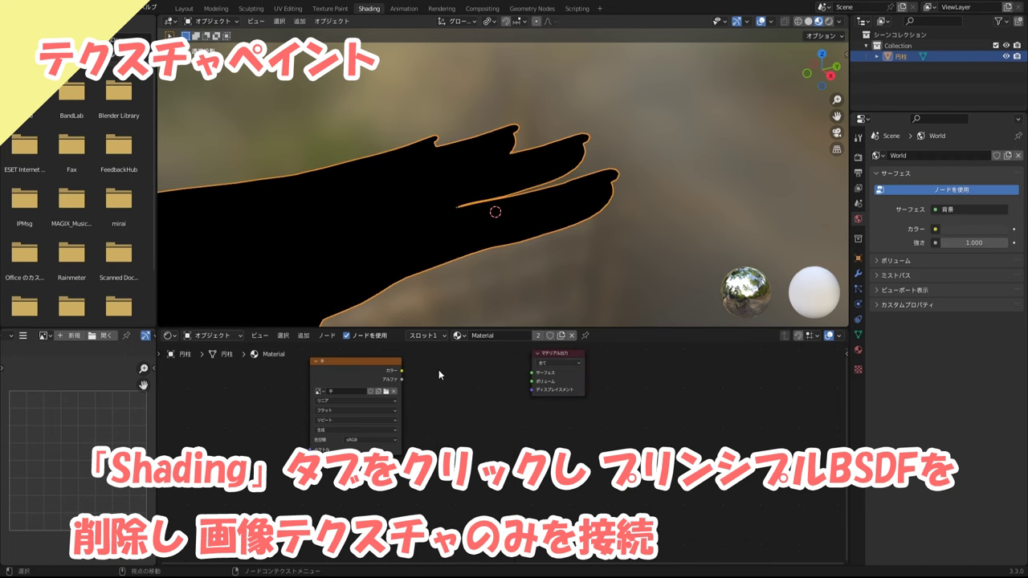
{"action": "left_click_drag", "start_coordinate": [402, 370], "coordinate": [532, 372]}
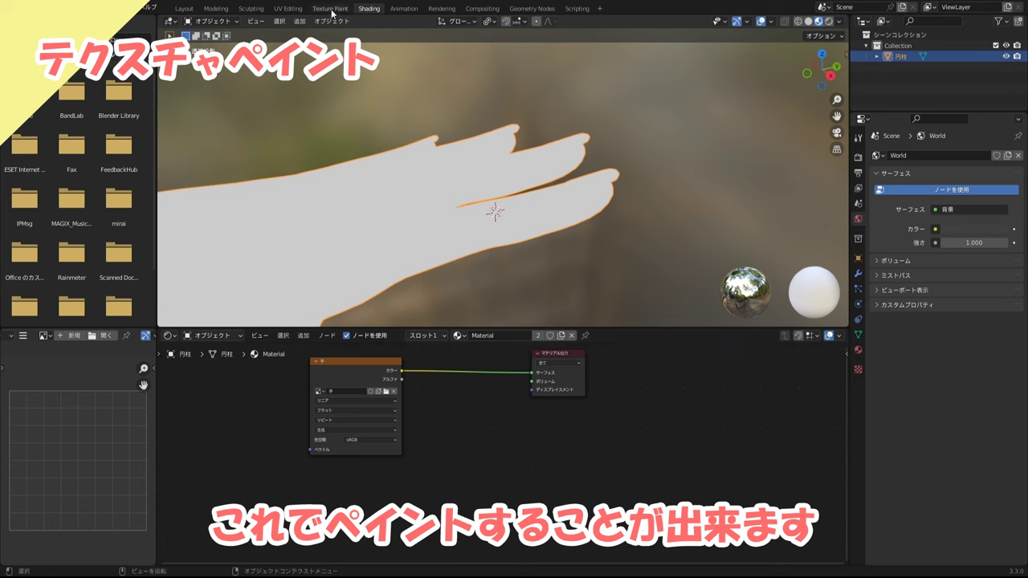
{"action": "middle_click_drag", "start_coordinate": [498, 417], "coordinate": [513, 454]}
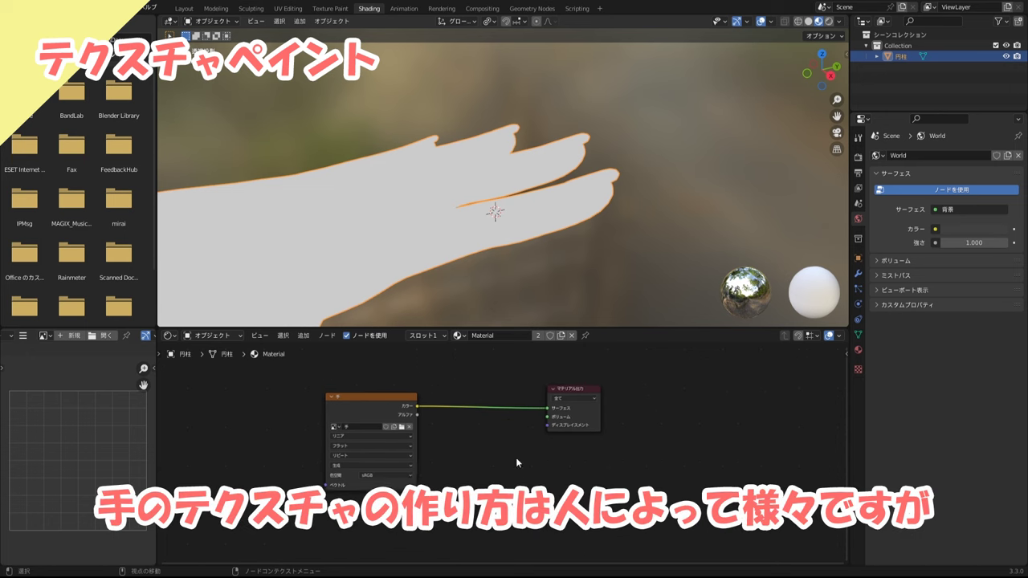
{"action": "left_click_drag", "start_coordinate": [382, 404], "coordinate": [459, 395]}
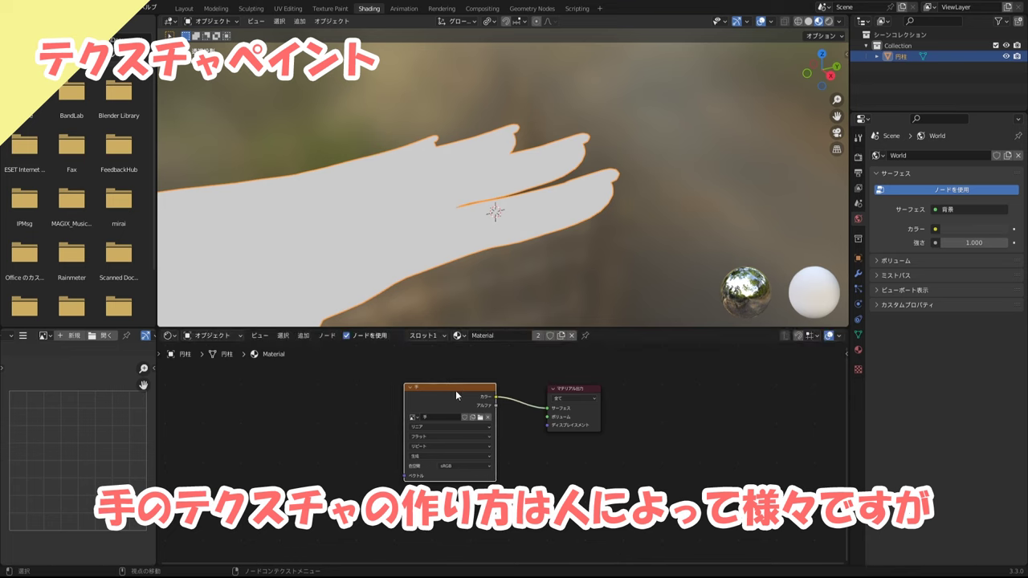
{"action": "left_click", "coordinate": [329, 8]}
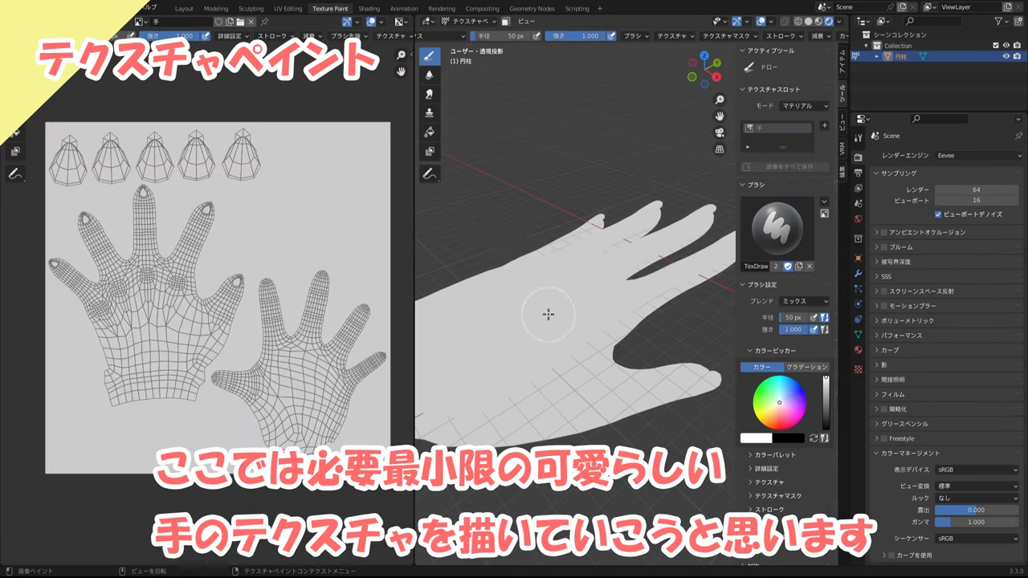
- Pick a pale skin-pink brush colour and save it as the first swatch of a new palette
{"action": "middle_click_drag", "start_coordinate": [551, 310], "coordinate": [554, 241]}
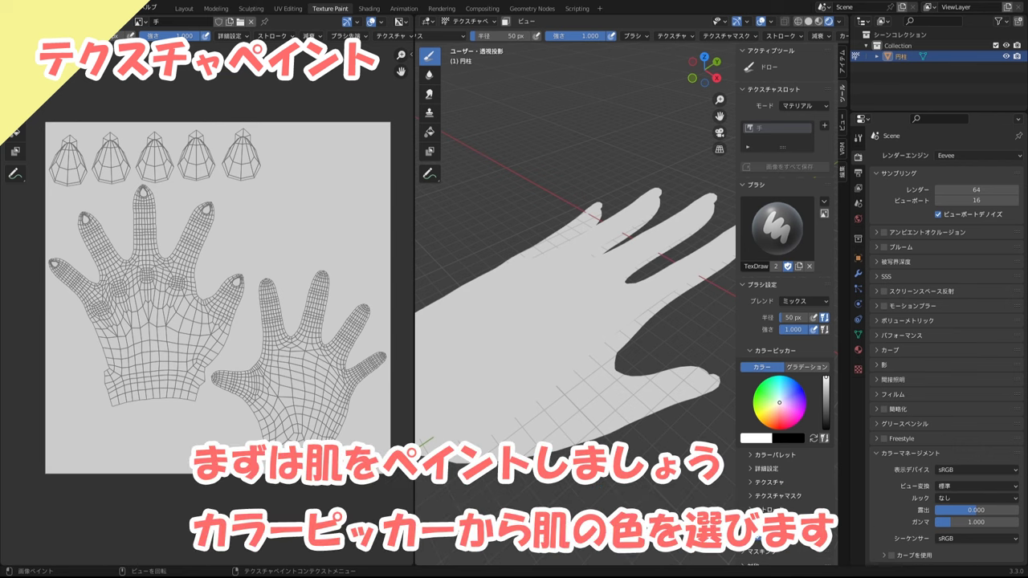
{"action": "key", "text": "KP_7"}
{"action": "left_click", "coordinate": [779, 406]}
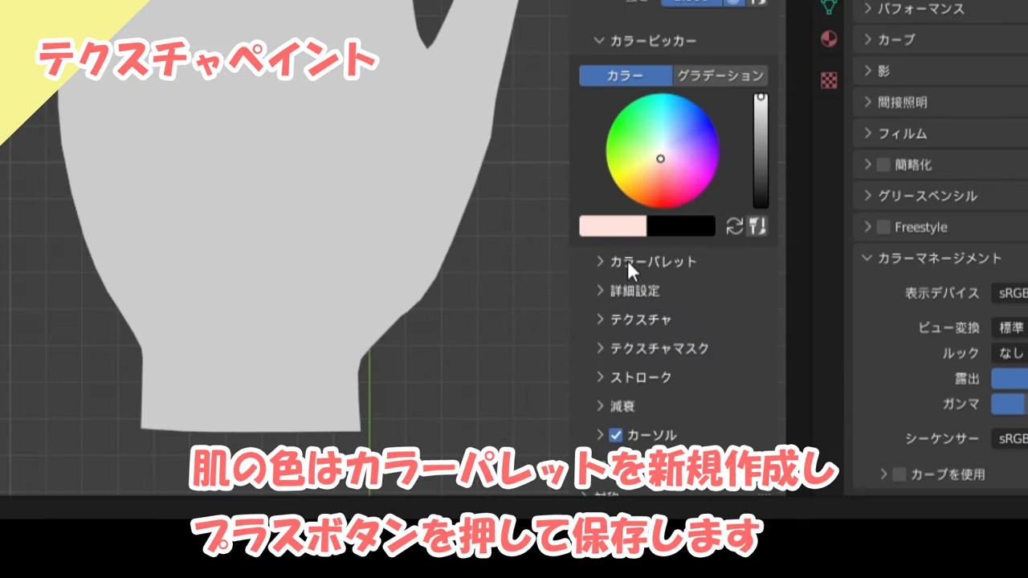
{"action": "left_click", "coordinate": [627, 260]}
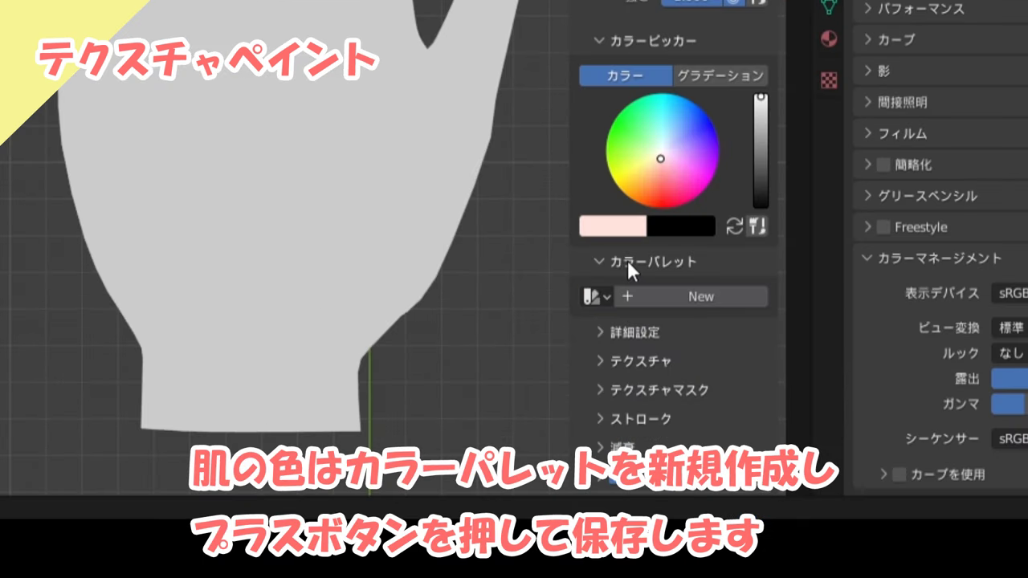
{"action": "left_click", "coordinate": [659, 297]}
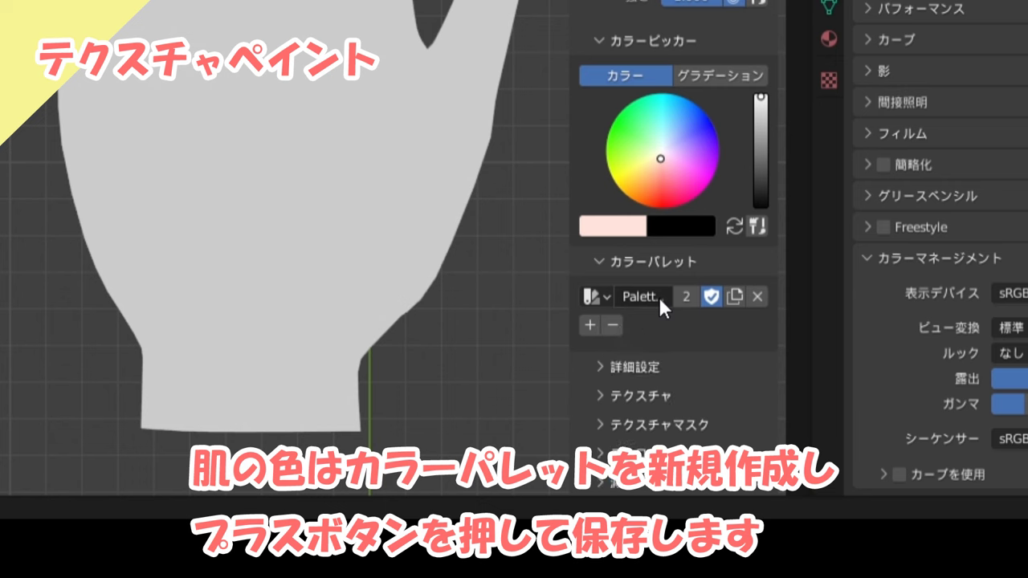
{"action": "left_click", "coordinate": [590, 326]}
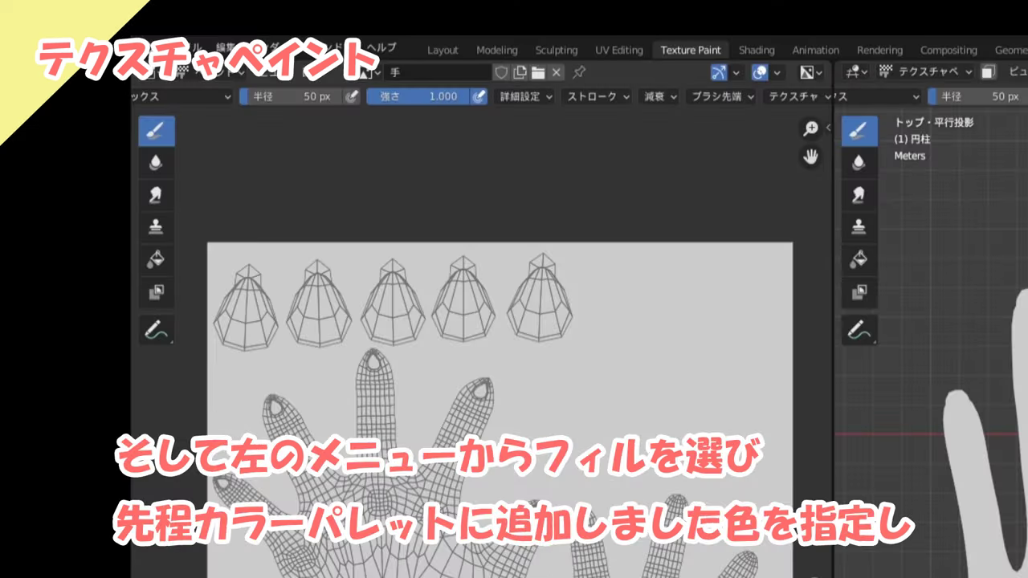
- Flood the entire 手 texture with the saved skin-pink swatch using the Fill tool
{"action": "left_click", "coordinate": [156, 262]}
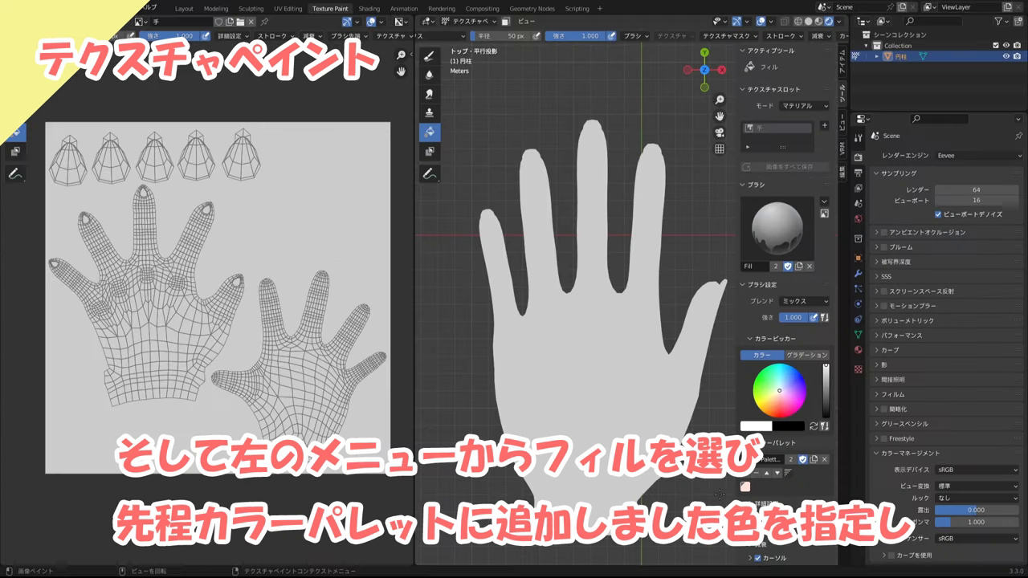
{"action": "left_click", "coordinate": [744, 486]}
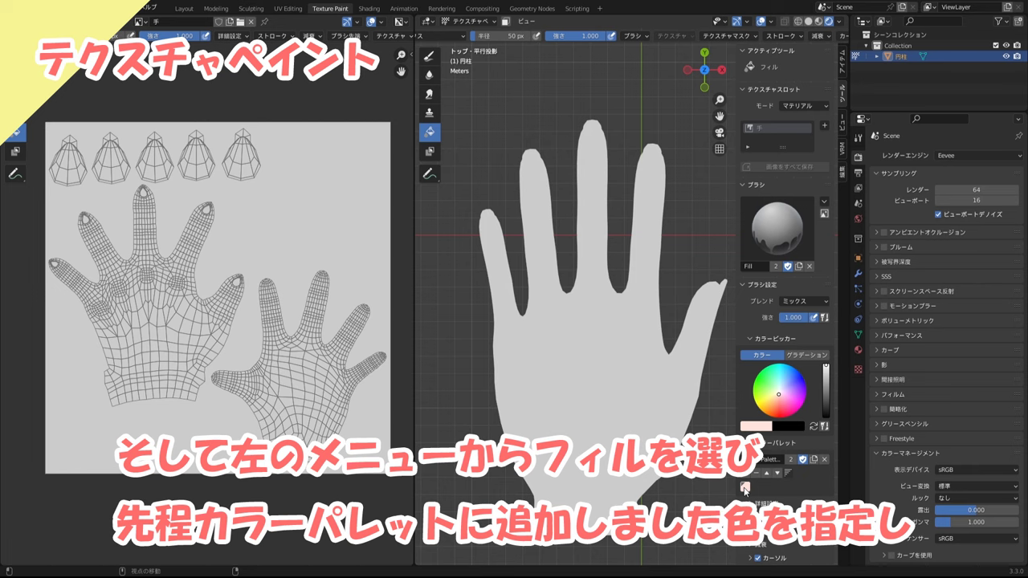
{"action": "left_click", "coordinate": [298, 235]}
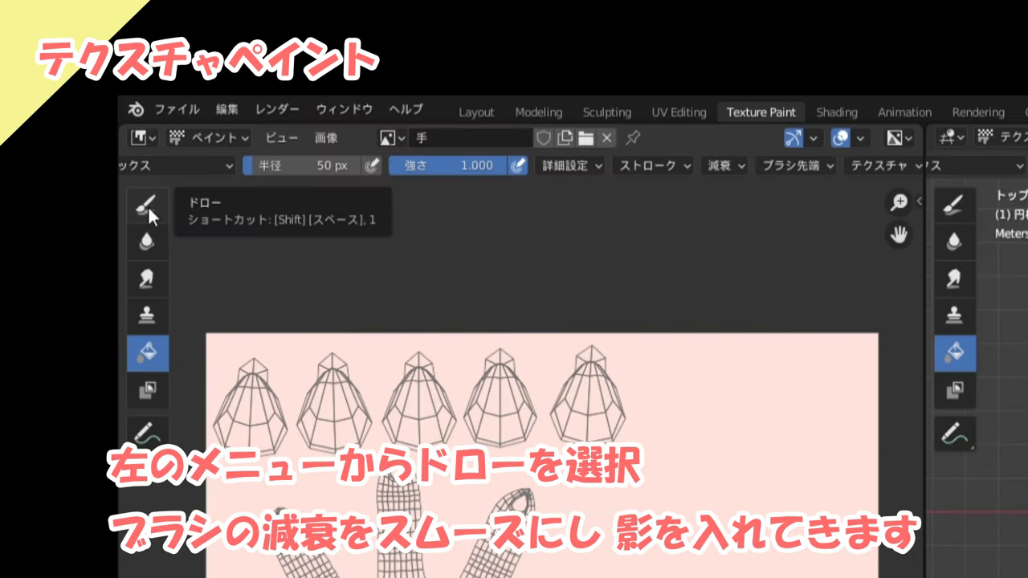
- Give the TexDraw brush a smooth falloff and paint soft shadows at the finger bases
{"action": "left_click", "coordinate": [148, 206]}
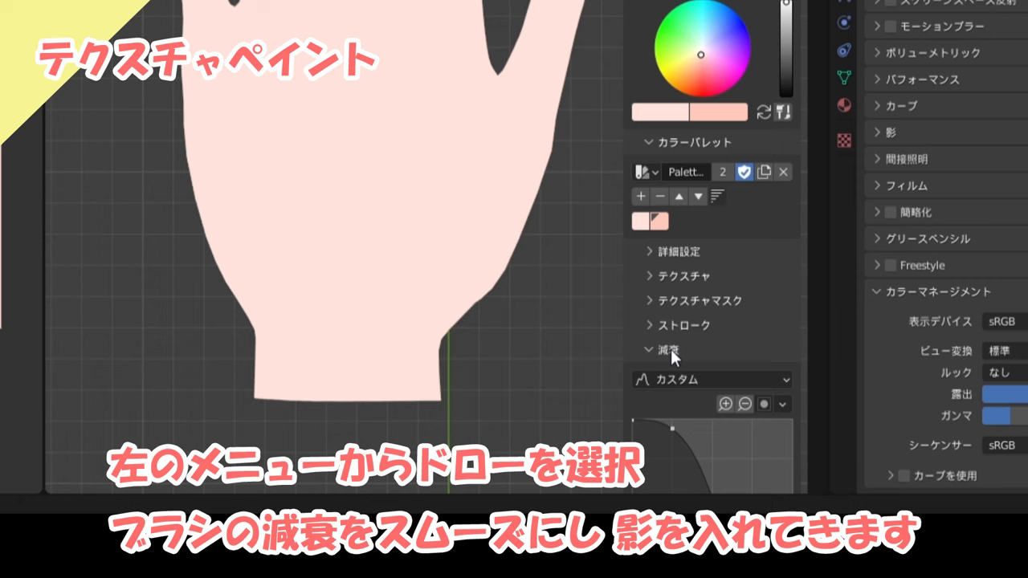
{"action": "scroll", "coordinate": [671, 349], "scroll_direction": "down", "scroll_amount": 2}
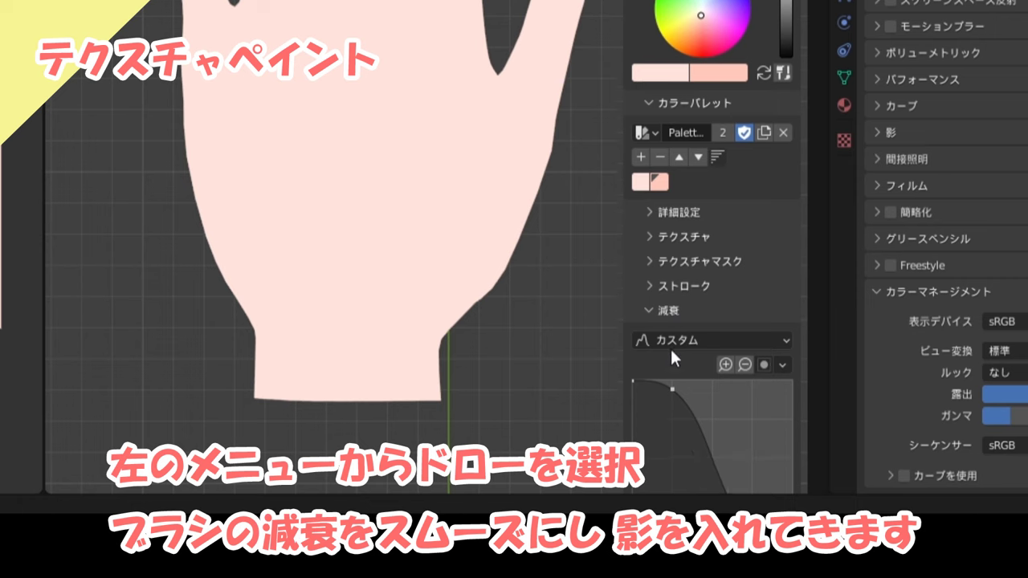
{"action": "scroll", "coordinate": [670, 347], "scroll_direction": "down", "scroll_amount": 4}
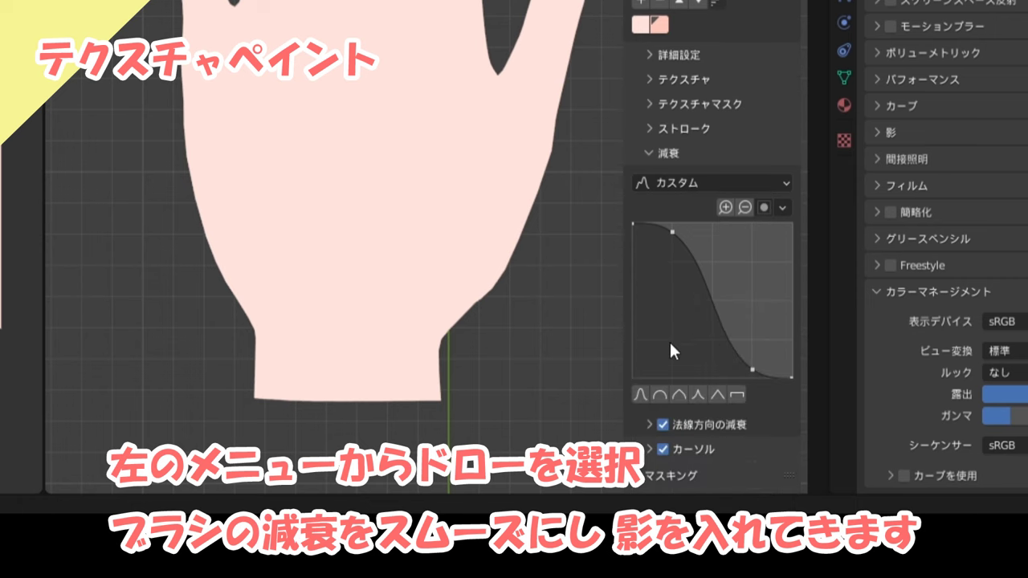
{"action": "left_click", "coordinate": [644, 391]}
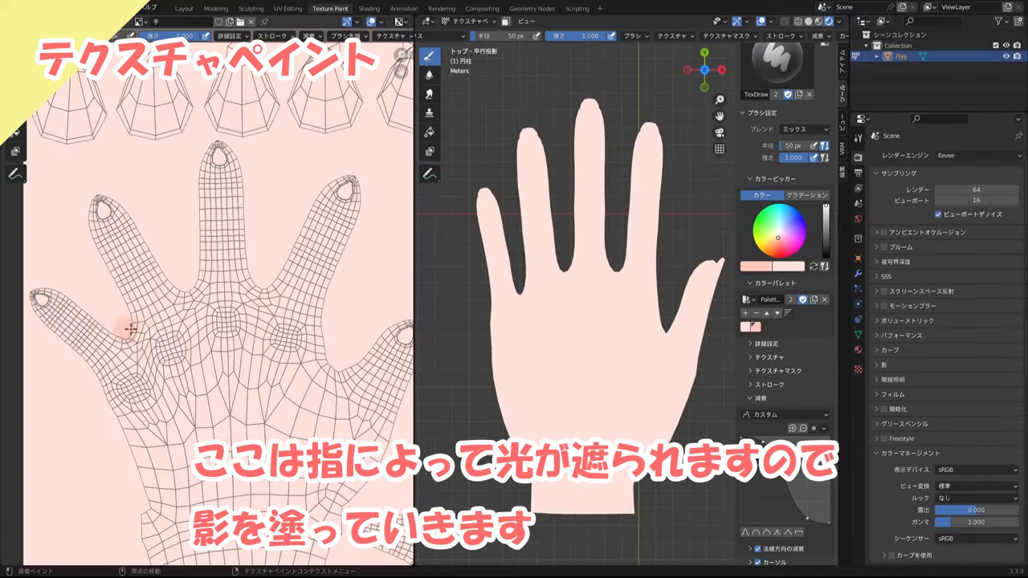
{"action": "left_click_drag", "start_coordinate": [130, 330], "coordinate": [122, 332]}
{"action": "left_click_drag", "start_coordinate": [173, 275], "coordinate": [187, 284]}
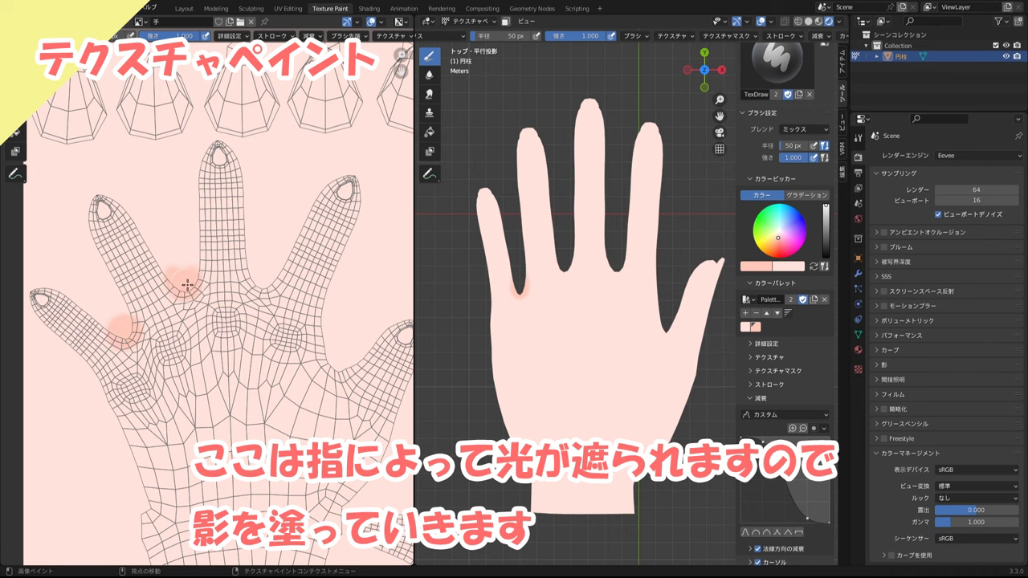
{"action": "left_click_drag", "start_coordinate": [247, 275], "coordinate": [259, 287]}
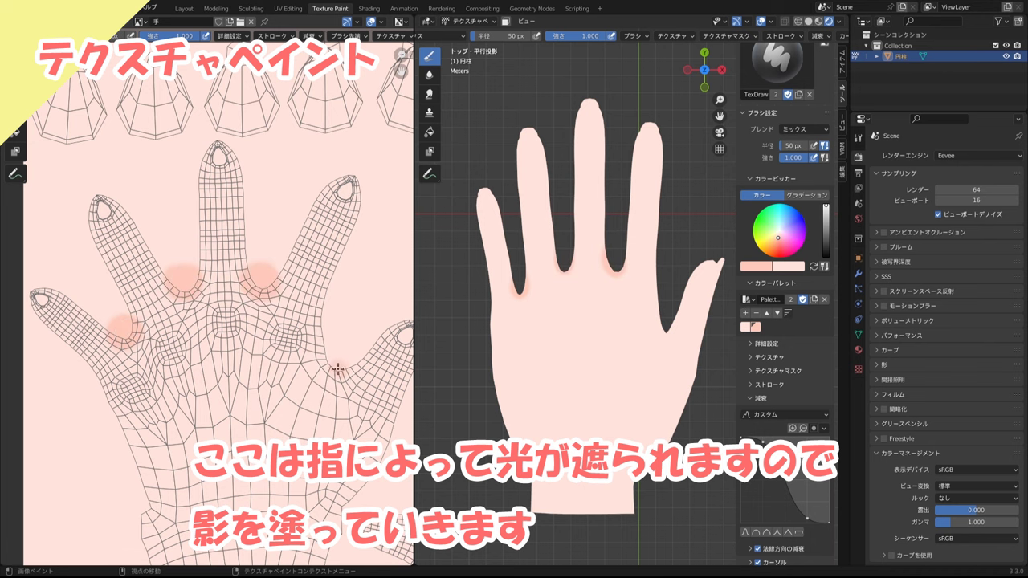
{"action": "left_click_drag", "start_coordinate": [338, 369], "coordinate": [331, 363]}
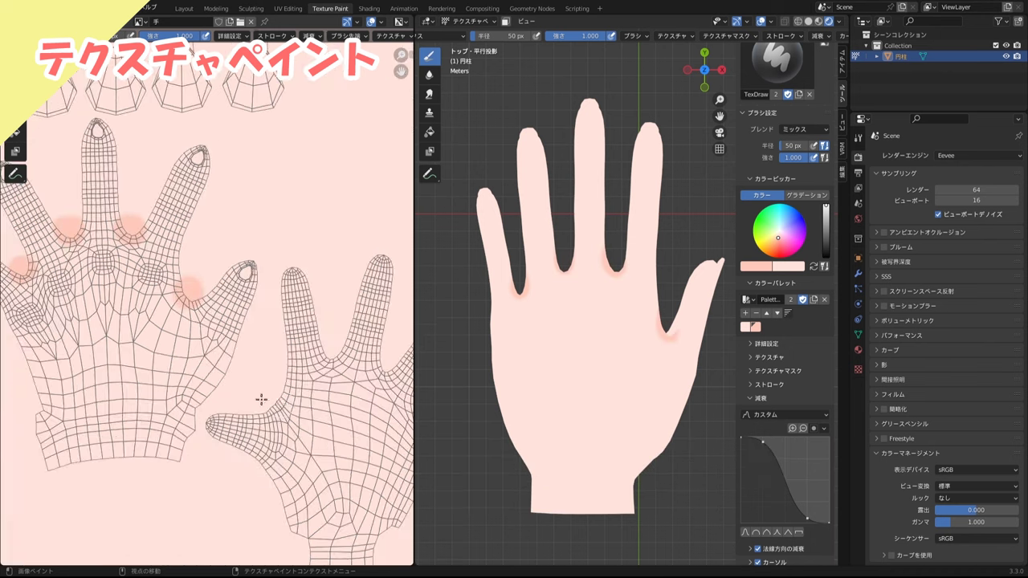
{"action": "left_click_drag", "start_coordinate": [270, 402], "coordinate": [278, 398]}
{"action": "left_click_drag", "start_coordinate": [339, 358], "coordinate": [346, 393]}
{"action": "left_click", "coordinate": [311, 348]}
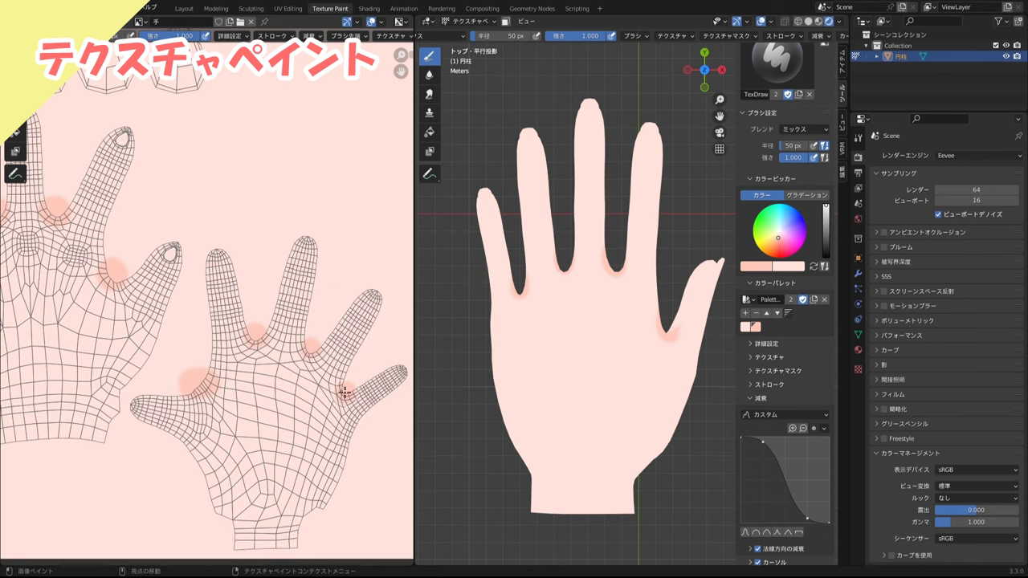
{"action": "middle_click_drag", "start_coordinate": [646, 332], "coordinate": [578, 356]}
- Shade the thumb base and the inner edges of the index, middle and ring fingers
{"action": "scroll", "coordinate": [579, 355], "scroll_direction": "up", "scroll_amount": 3}
{"action": "left_click", "coordinate": [196, 390]}
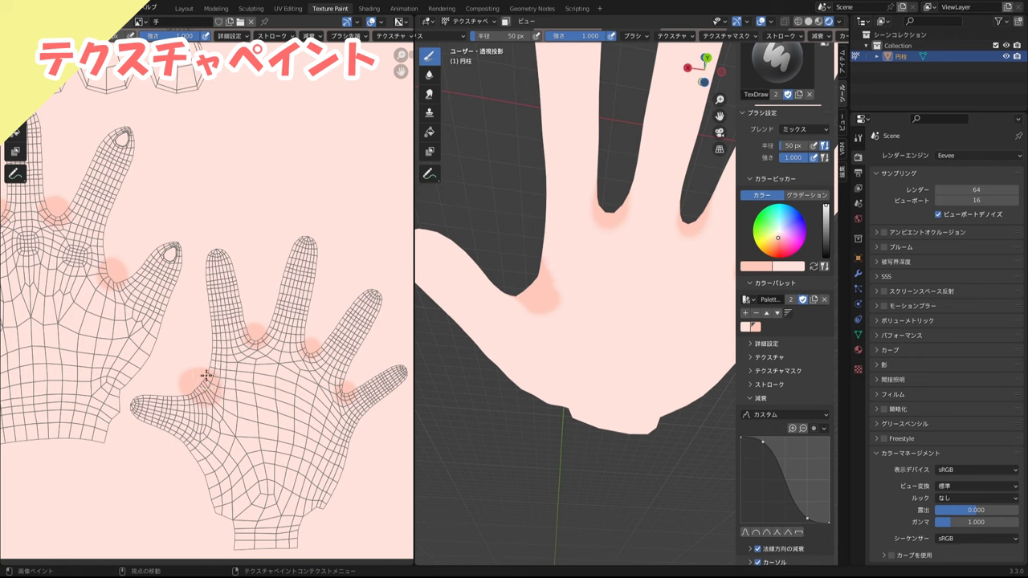
{"action": "left_click_drag", "start_coordinate": [140, 303], "coordinate": [90, 253]}
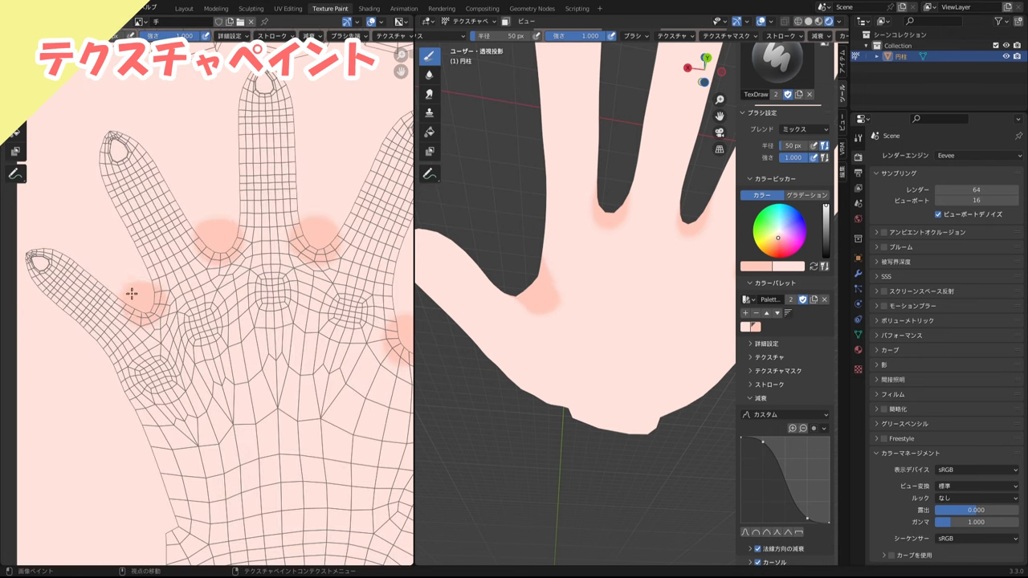
{"action": "scroll", "coordinate": [551, 286], "scroll_direction": "down", "scroll_amount": 4}
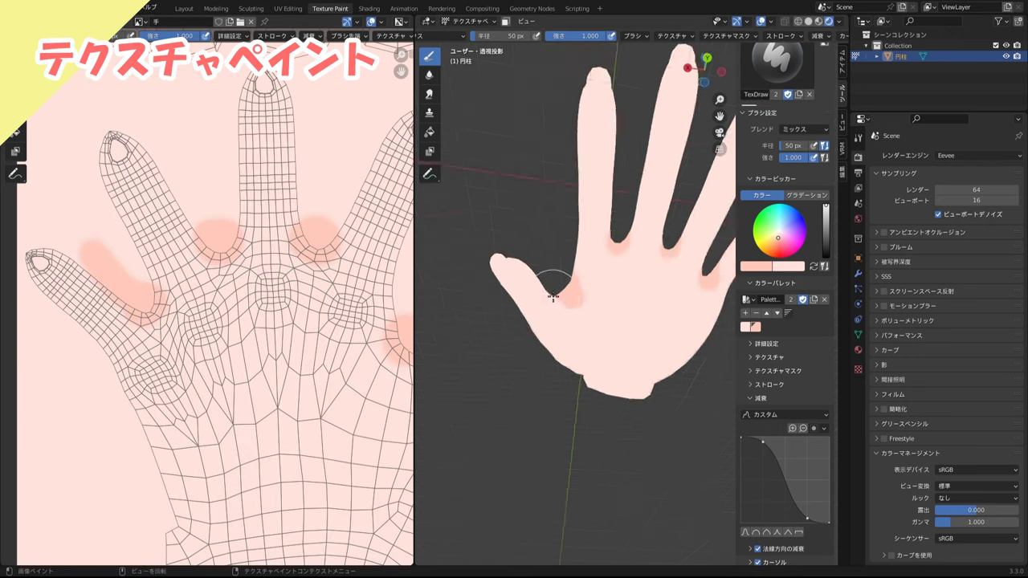
{"action": "middle_click_drag", "start_coordinate": [551, 287], "coordinate": [579, 321]}
{"action": "left_click_drag", "start_coordinate": [143, 282], "coordinate": [117, 230]}
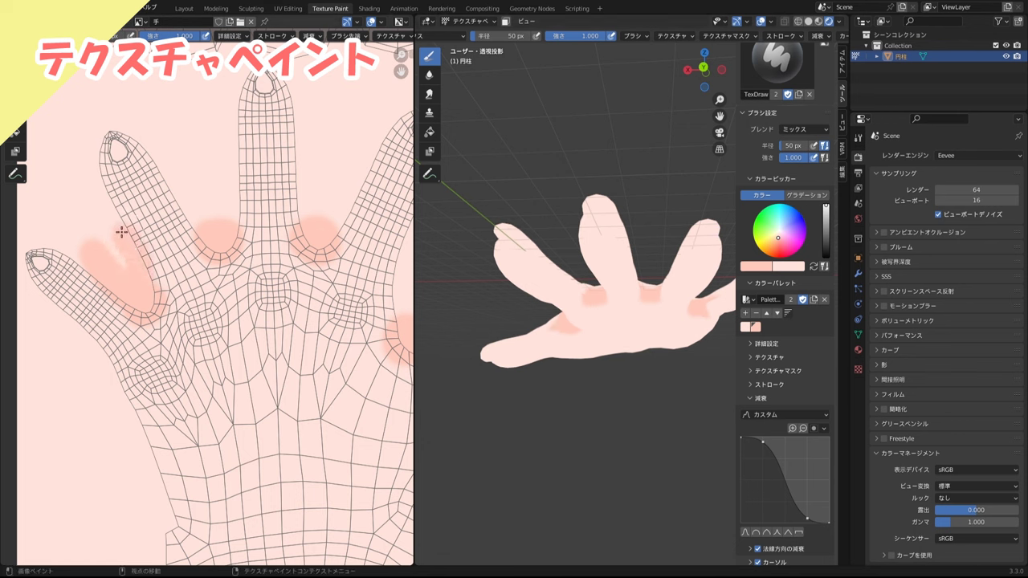
{"action": "left_click_drag", "start_coordinate": [190, 207], "coordinate": [181, 183]}
{"action": "left_click_drag", "start_coordinate": [222, 229], "coordinate": [225, 169]}
{"action": "left_click_drag", "start_coordinate": [301, 213], "coordinate": [309, 165]}
{"action": "left_click_drag", "start_coordinate": [325, 233], "coordinate": [358, 165]}
{"action": "middle_click_drag", "start_coordinate": [332, 232], "coordinate": [235, 243]}
{"action": "middle_click_drag", "start_coordinate": [554, 314], "coordinate": [601, 328]}
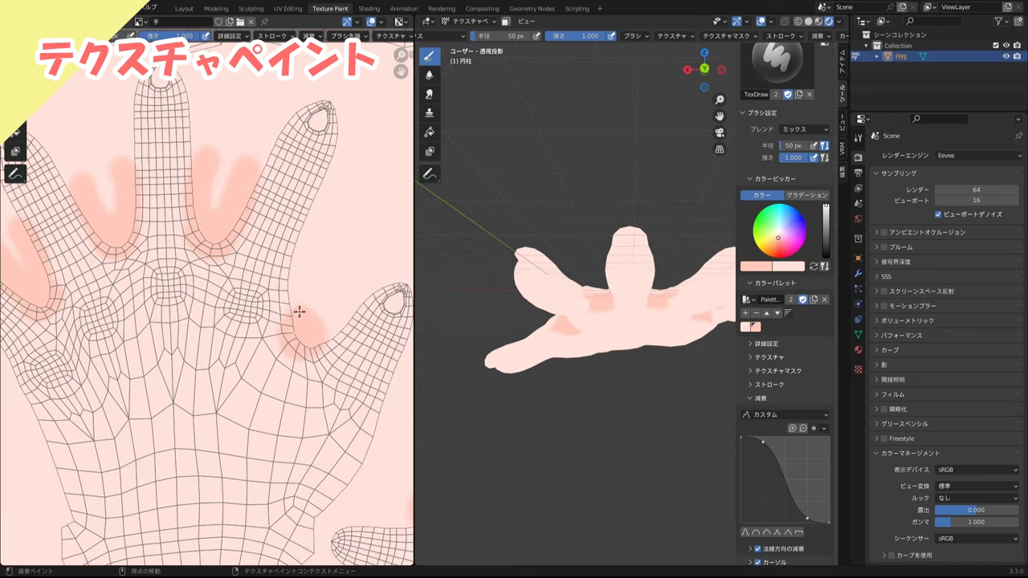
{"action": "left_click_drag", "start_coordinate": [299, 314], "coordinate": [303, 236]}
- Shade the pinky base and the gaps between the ring finger and pinky
{"action": "left_click_drag", "start_coordinate": [308, 335], "coordinate": [342, 306]}
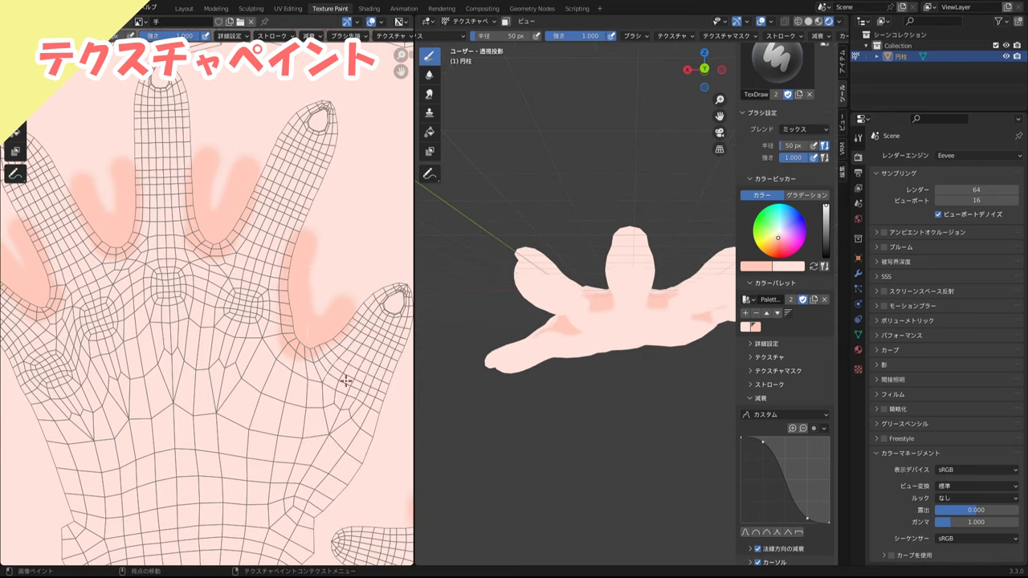
{"action": "middle_click_drag", "start_coordinate": [347, 381], "coordinate": [268, 355]}
{"action": "left_click_drag", "start_coordinate": [267, 373], "coordinate": [257, 359]}
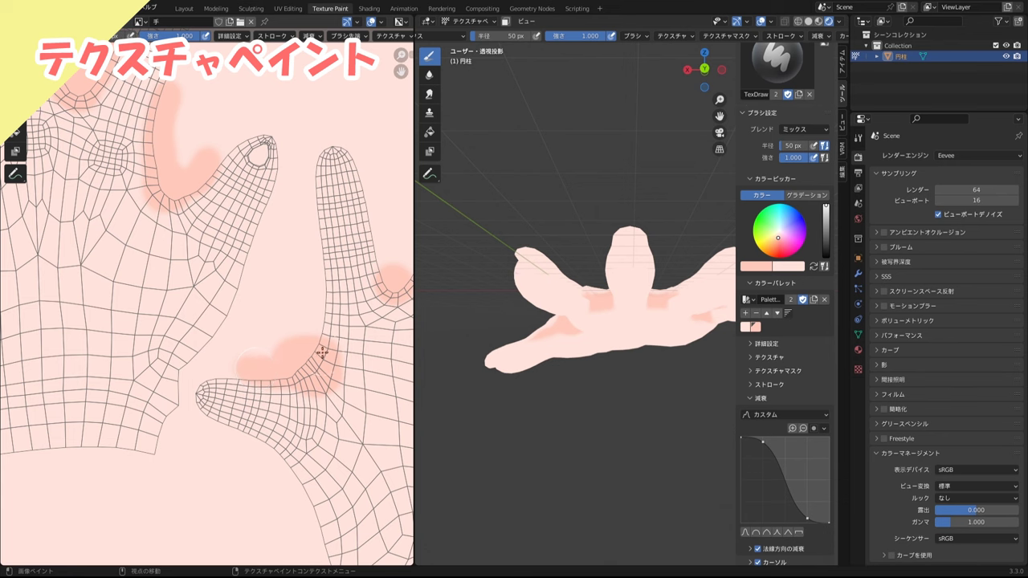
{"action": "mouse_move", "coordinate": [323, 353]}
{"action": "left_mouse_down"}
{"action": "mouse_move", "coordinate": [307, 278]}
{"action": "mouse_move", "coordinate": [311, 360]}
{"action": "left_mouse_up"}
{"action": "middle_click_drag", "start_coordinate": [310, 360], "coordinate": [236, 363]}
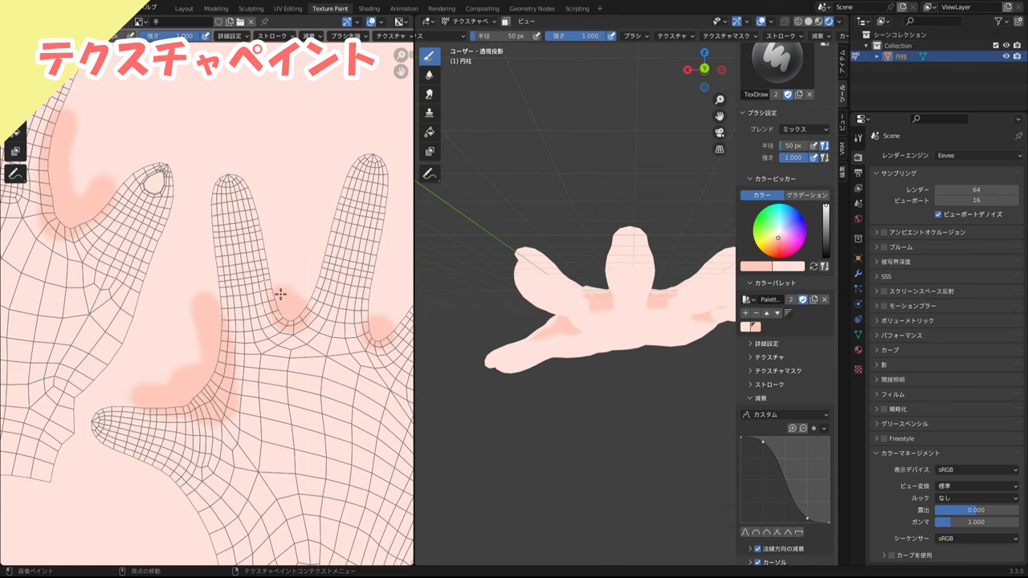
{"action": "left_click_drag", "start_coordinate": [291, 314], "coordinate": [283, 241]}
{"action": "left_click_drag", "start_coordinate": [296, 313], "coordinate": [316, 238]}
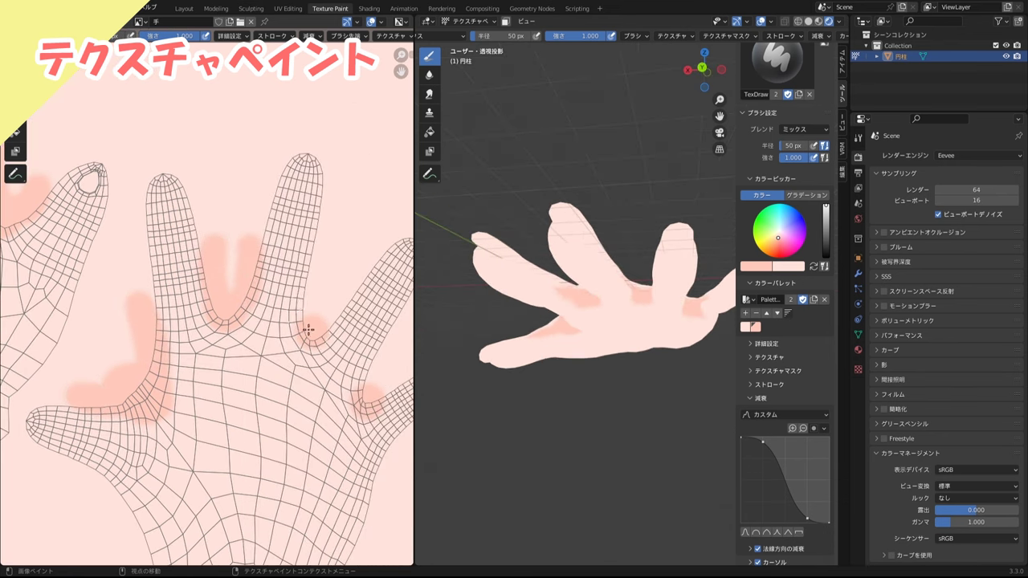
{"action": "mouse_move", "coordinate": [310, 327]}
{"action": "left_mouse_down"}
{"action": "mouse_move", "coordinate": [326, 259]}
{"action": "mouse_move", "coordinate": [330, 314]}
{"action": "left_mouse_up"}
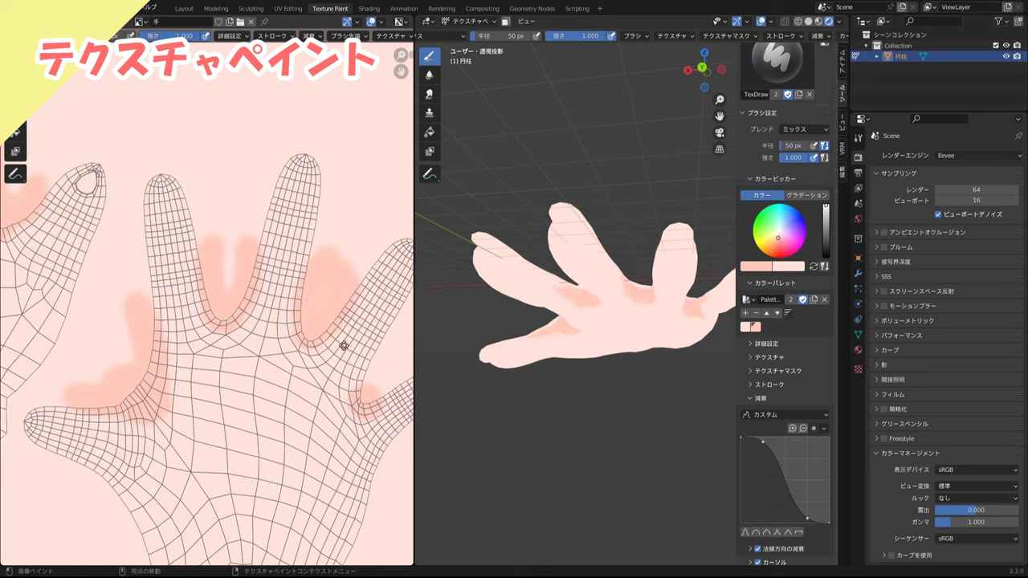
{"action": "middle_click_drag", "start_coordinate": [344, 344], "coordinate": [281, 322]}
{"action": "left_click_drag", "start_coordinate": [298, 367], "coordinate": [337, 322]}
{"action": "left_click_drag", "start_coordinate": [310, 374], "coordinate": [356, 328]}
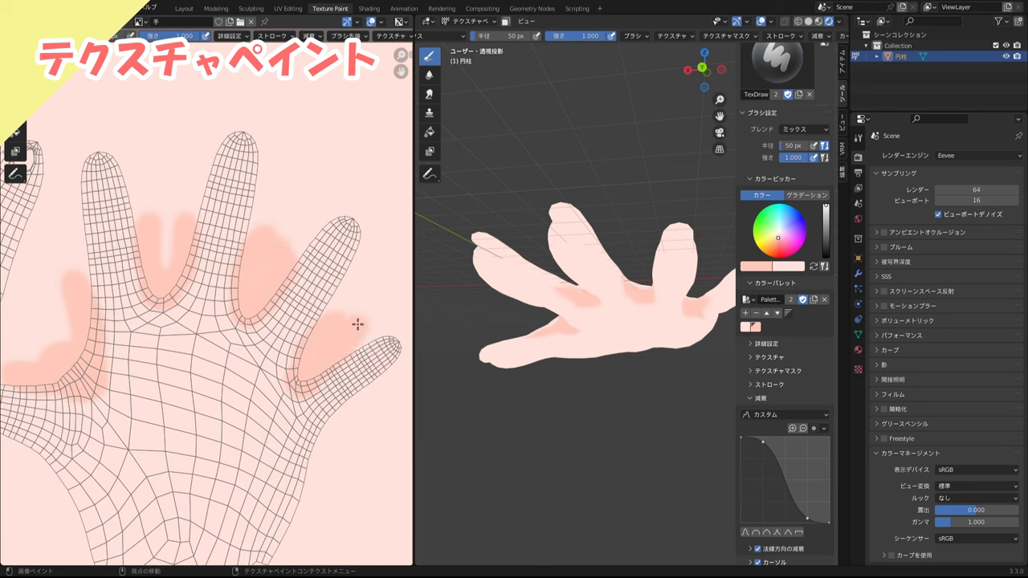
{"action": "middle_click_drag", "start_coordinate": [355, 328], "coordinate": [342, 324]}
{"action": "middle_click_drag", "start_coordinate": [685, 361], "coordinate": [612, 411]}
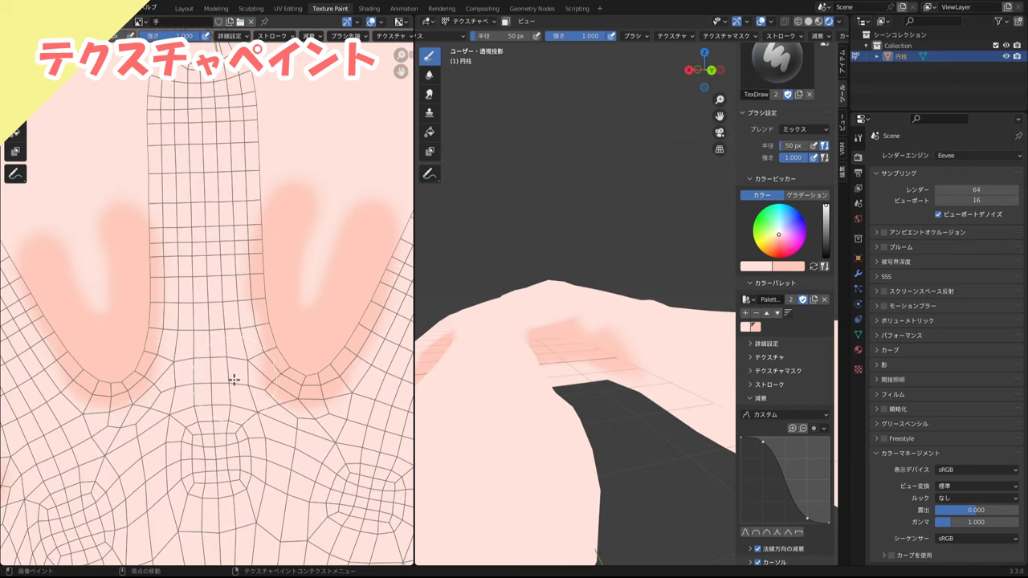
- Reduce the brush radius to 25 px
{"action": "key", "text": "f"}
{"action": "left_click", "coordinate": [214, 378]}
{"action": "mouse_move", "coordinate": [246, 358]}
{"action": "middle_mouse_down"}
{"action": "mouse_move", "coordinate": [233, 350]}
{"action": "mouse_move", "coordinate": [268, 351]}
{"action": "middle_mouse_up"}
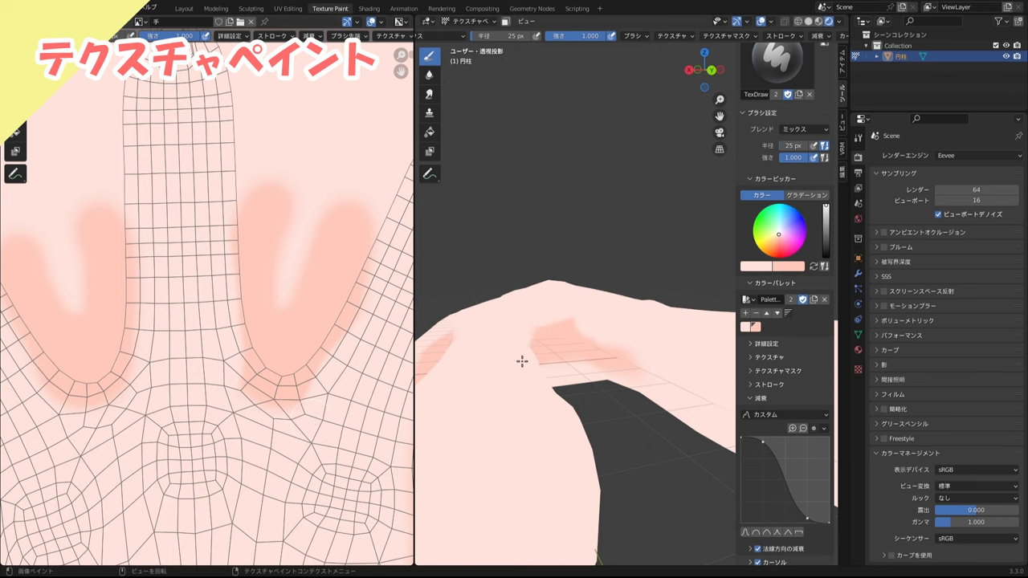
{"action": "mouse_move", "coordinate": [523, 360]}
{"action": "middle_mouse_down"}
{"action": "mouse_move", "coordinate": [567, 356]}
{"action": "mouse_move", "coordinate": [562, 367]}
{"action": "mouse_move", "coordinate": [604, 418]}
{"action": "middle_mouse_up"}
{"action": "scroll", "coordinate": [218, 361], "scroll_direction": "down", "scroll_amount": 2}
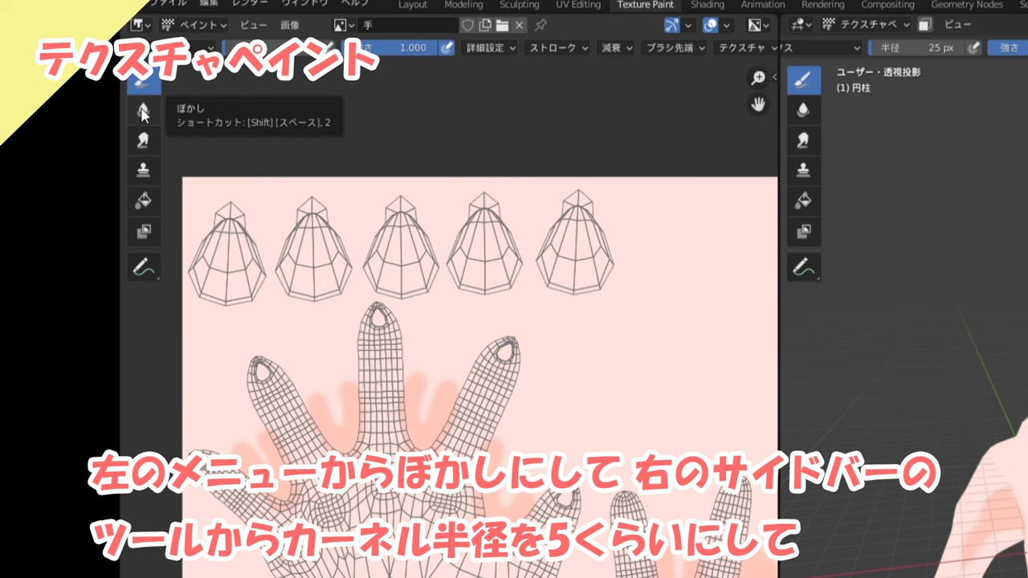
- Switch to the Soften blur tool and set its Kernel Radius to 5 in the sidebar
{"action": "left_click", "coordinate": [144, 113]}
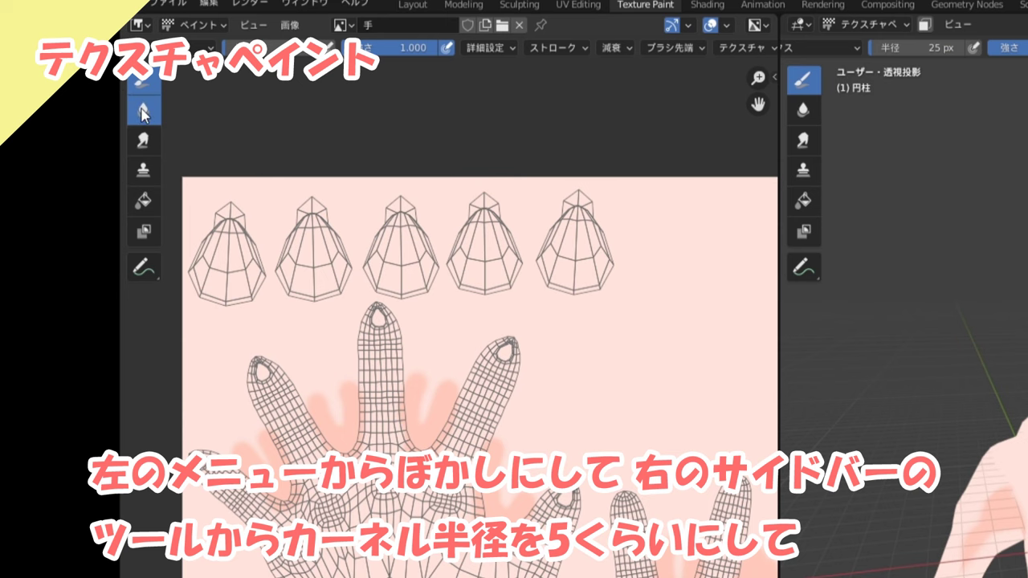
{"action": "left_click", "coordinate": [775, 78]}
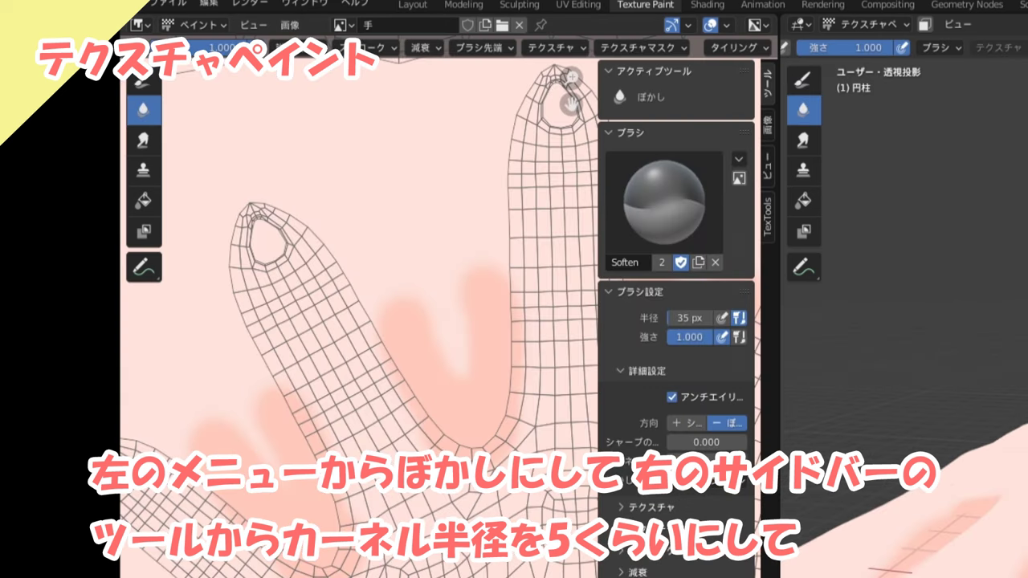
{"action": "left_click", "coordinate": [696, 461]}
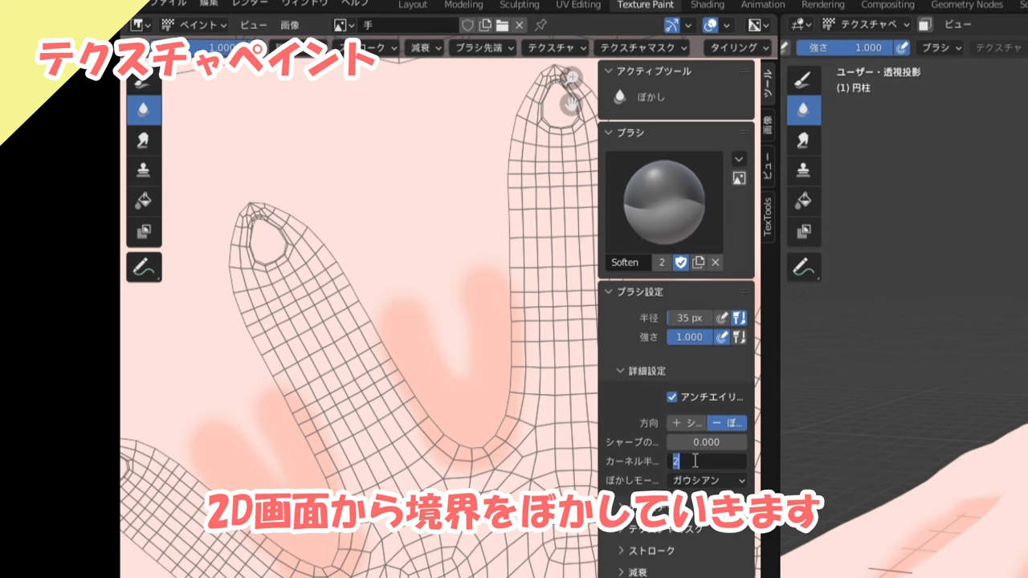
{"action": "type", "text": "5"}
{"action": "key", "text": "Return"}
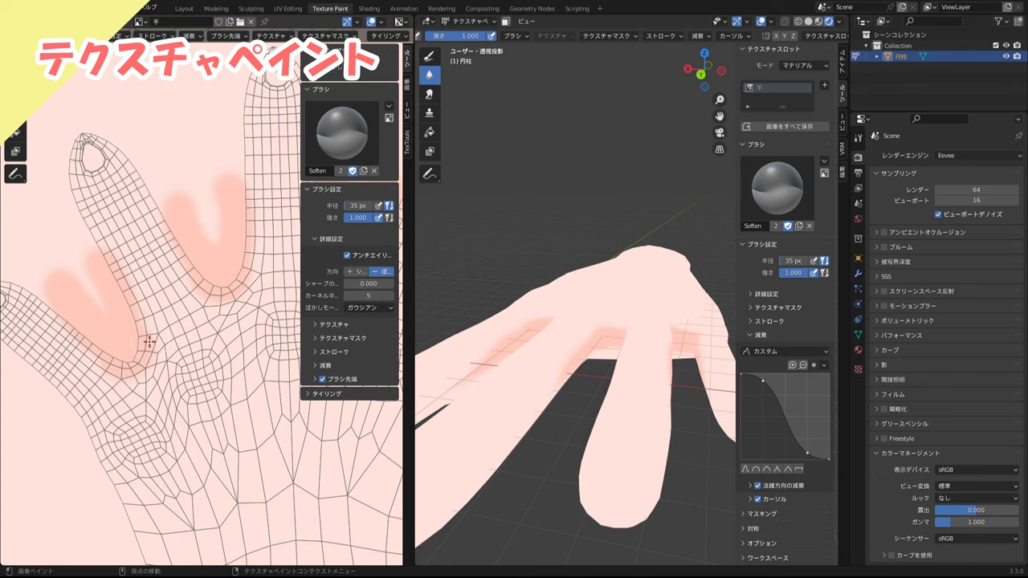
- Hide the settings panel and orbit the hand to a lower front angle for blurring
{"action": "middle_click_drag", "start_coordinate": [663, 357], "coordinate": [659, 346]}
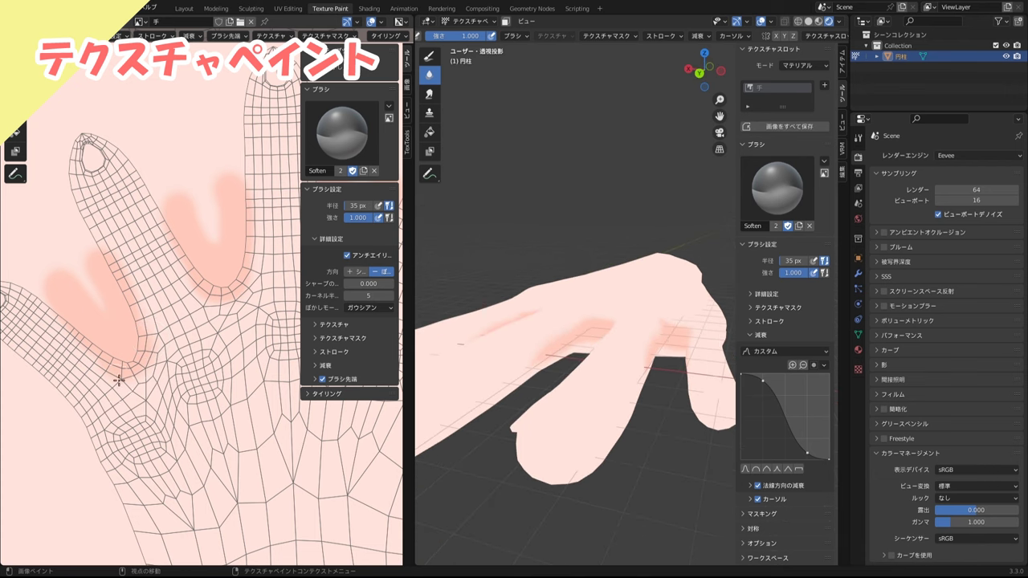
{"action": "key", "text": "n"}
{"action": "middle_click_drag", "start_coordinate": [514, 391], "coordinate": [544, 393]}
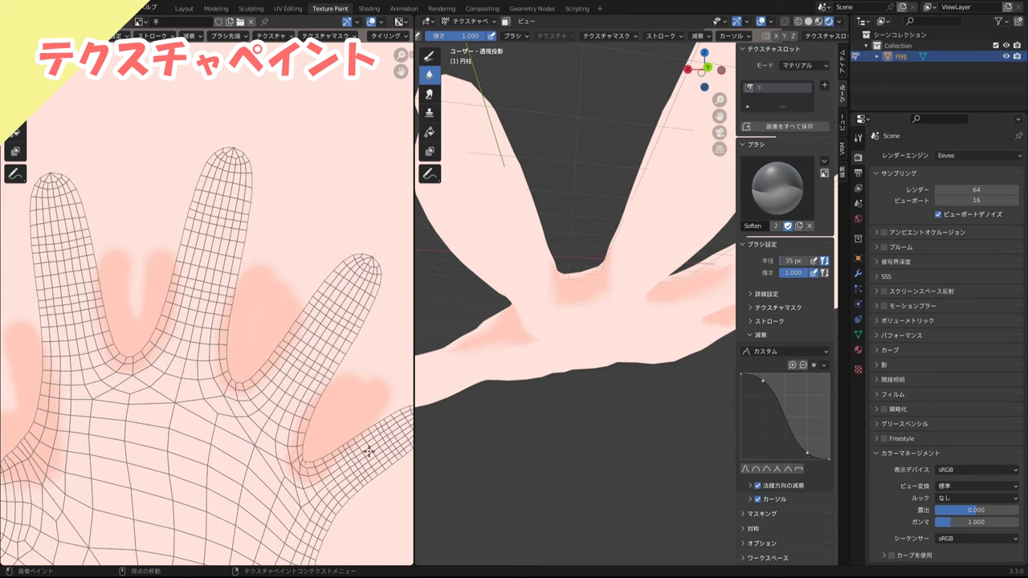
- Orbit the hand round to the palm front to reach the finger-base seam breaks
{"action": "mouse_move", "coordinate": [590, 382]}
{"action": "middle_mouse_down"}
{"action": "mouse_move", "coordinate": [549, 361]}
{"action": "mouse_move", "coordinate": [569, 330]}
{"action": "middle_mouse_up"}
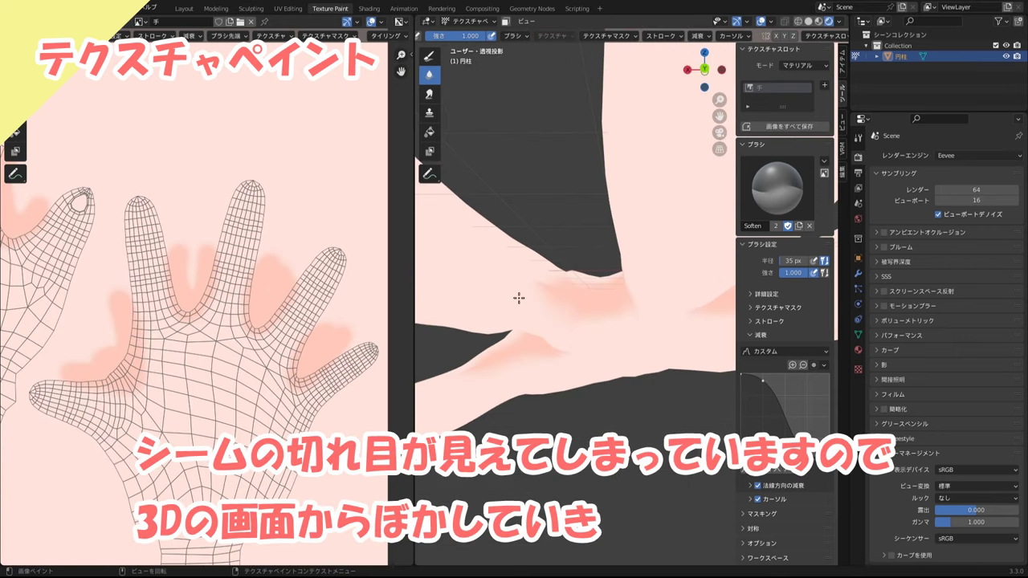
{"action": "mouse_move", "coordinate": [609, 338]}
{"action": "middle_mouse_down"}
{"action": "mouse_move", "coordinate": [602, 296]}
{"action": "mouse_move", "coordinate": [583, 294]}
{"action": "mouse_move", "coordinate": [588, 285]}
{"action": "middle_mouse_up"}
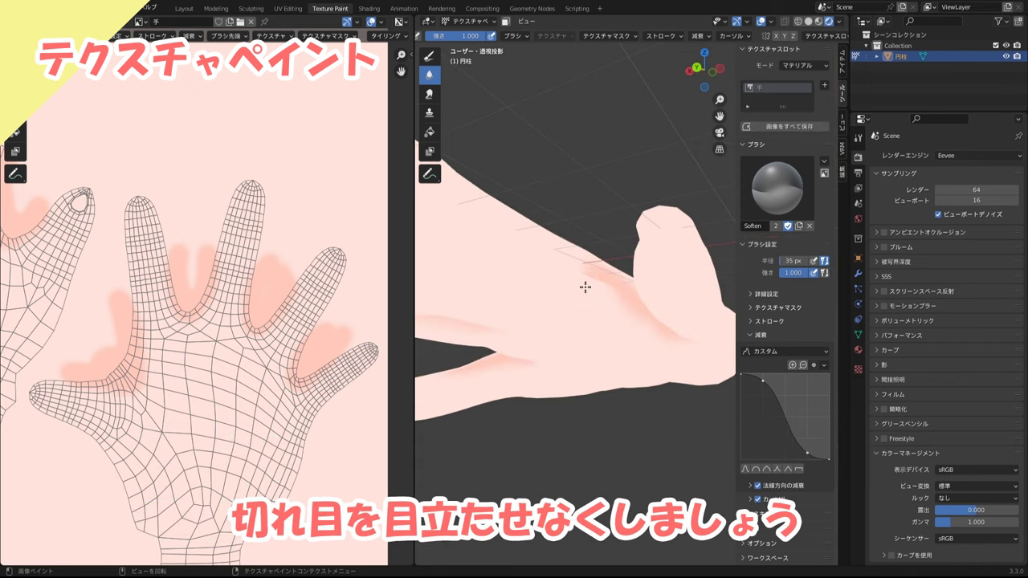
{"action": "mouse_move", "coordinate": [608, 313]}
{"action": "middle_mouse_down"}
{"action": "mouse_move", "coordinate": [579, 294]}
{"action": "mouse_move", "coordinate": [603, 306]}
{"action": "mouse_move", "coordinate": [592, 335]}
{"action": "mouse_move", "coordinate": [585, 272]}
{"action": "mouse_move", "coordinate": [562, 310]}
{"action": "middle_mouse_up"}
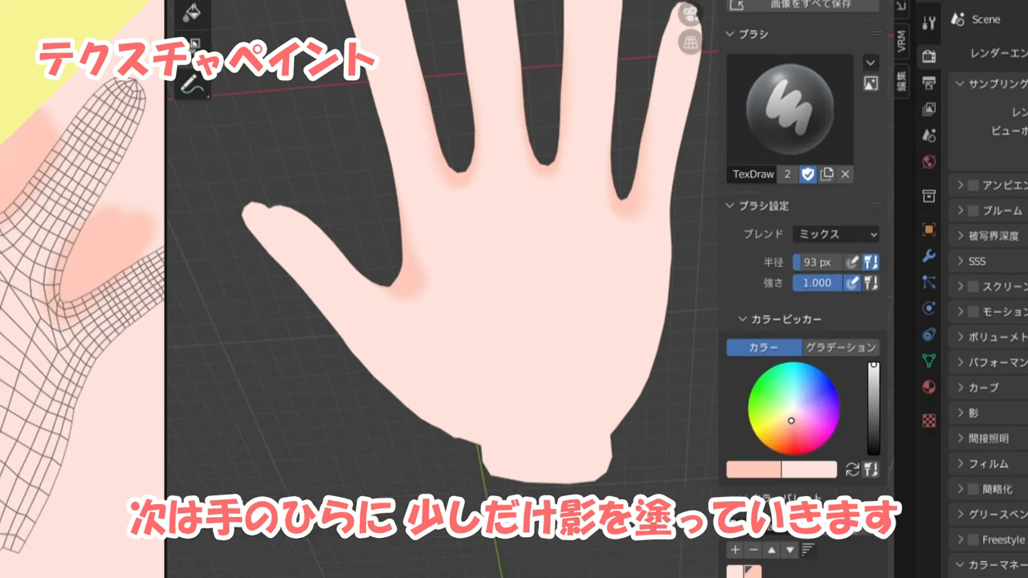
- Set brush strength to 0.5 and paint faint shadow patches across the palm
{"action": "left_click", "coordinate": [830, 283]}
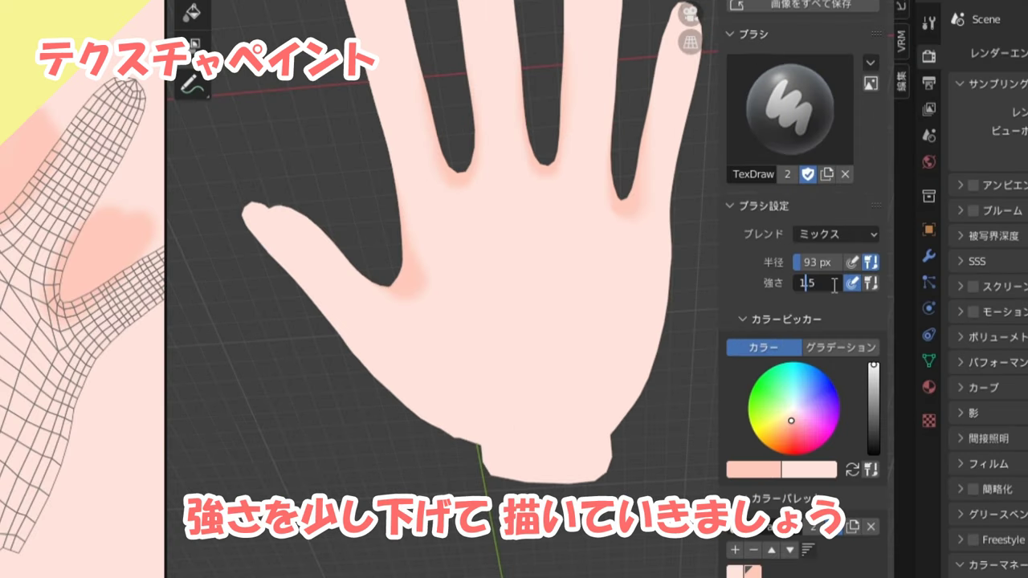
{"action": "type", "text": "0.5"}
{"action": "key", "text": "Return"}
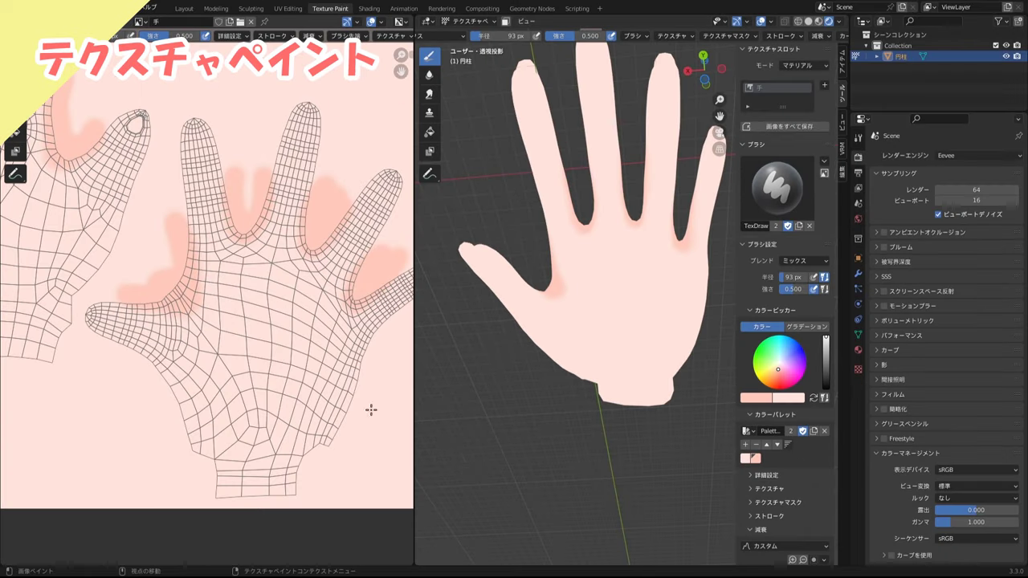
{"action": "left_click_drag", "start_coordinate": [250, 368], "coordinate": [226, 372]}
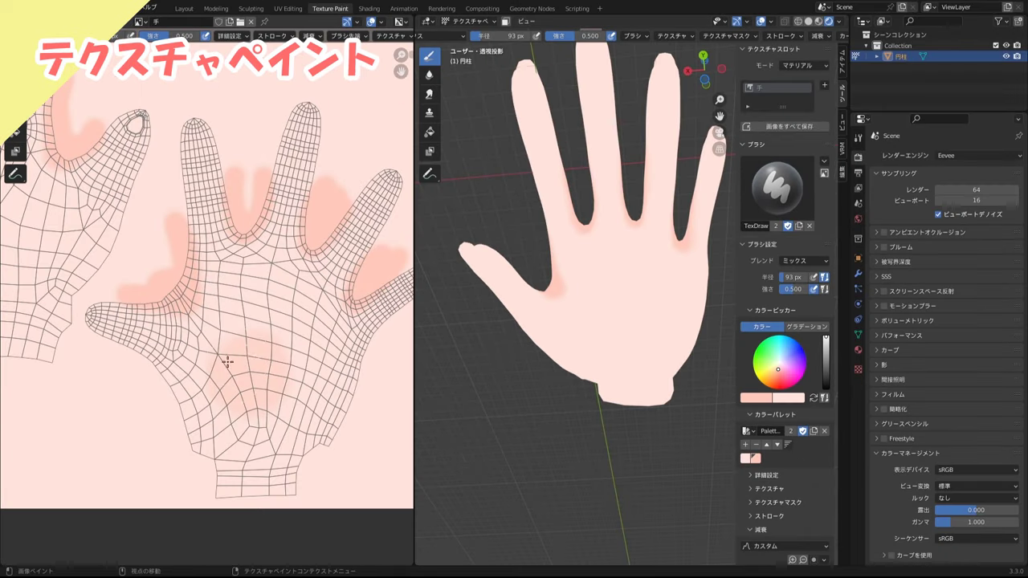
{"action": "left_click_drag", "start_coordinate": [261, 415], "coordinate": [241, 356]}
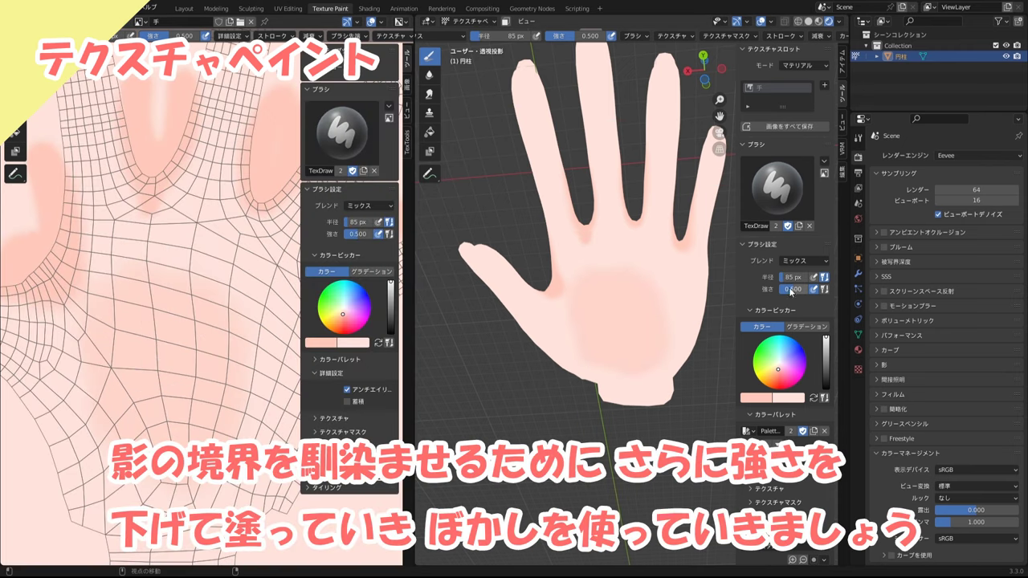
- Lower the strength to 0.2, swap the two brush colours, and turn the hand front-on
{"action": "left_click", "coordinate": [795, 291]}
{"action": "type", "text": "0.200"}
{"action": "key", "text": "Return"}
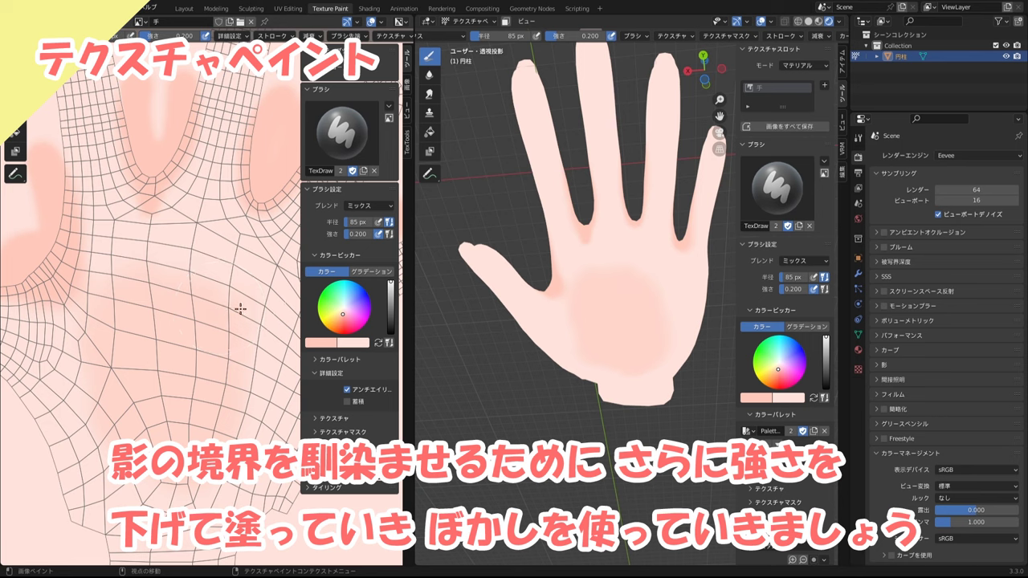
{"action": "scroll", "coordinate": [232, 339], "scroll_direction": "up", "scroll_amount": 2}
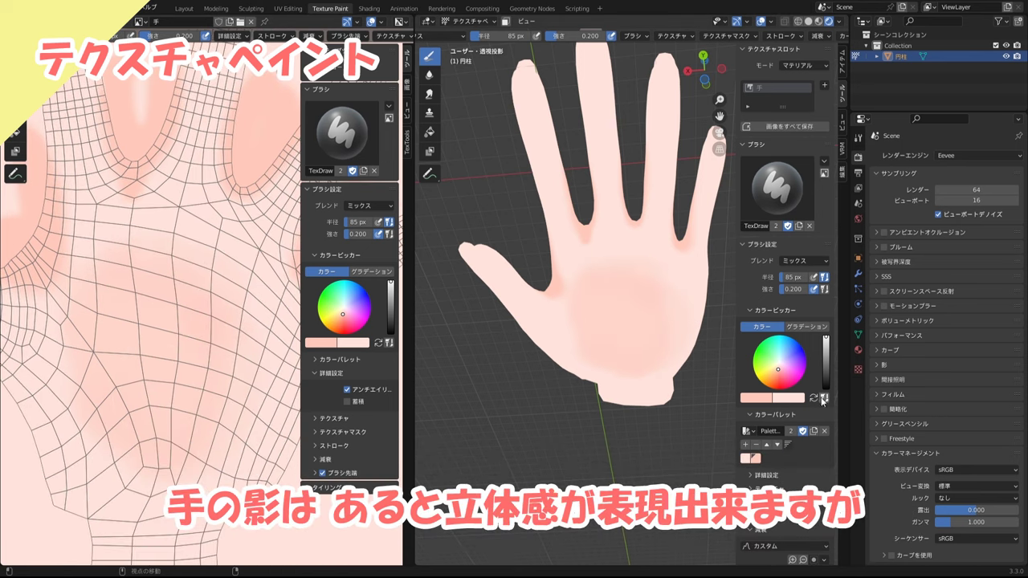
{"action": "left_click", "coordinate": [817, 398]}
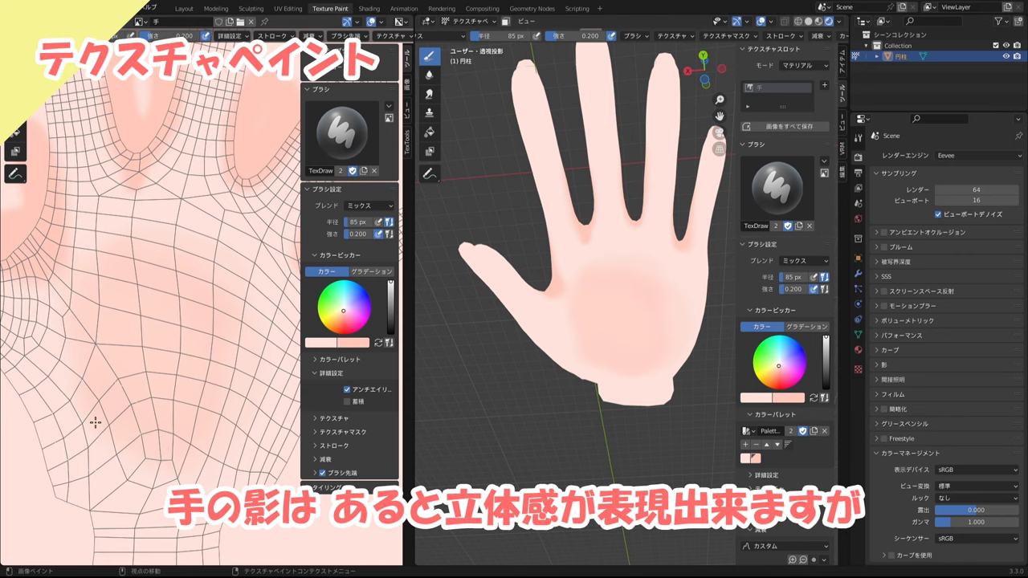
{"action": "scroll", "coordinate": [156, 448], "scroll_direction": "down", "scroll_amount": 1}
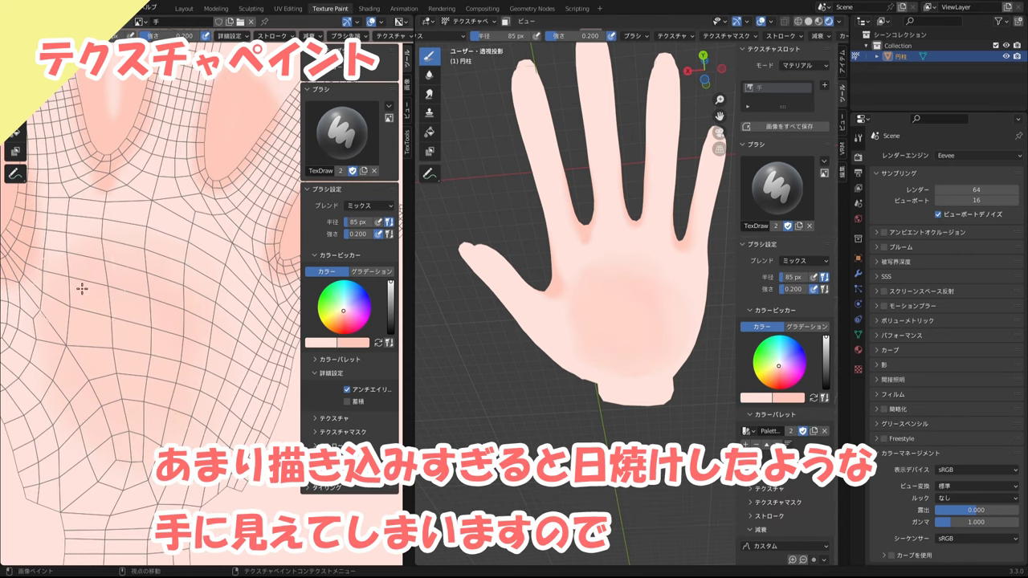
{"action": "scroll", "coordinate": [81, 287], "scroll_direction": "down", "scroll_amount": 1}
{"action": "scroll", "coordinate": [136, 210], "scroll_direction": "down", "scroll_amount": 1}
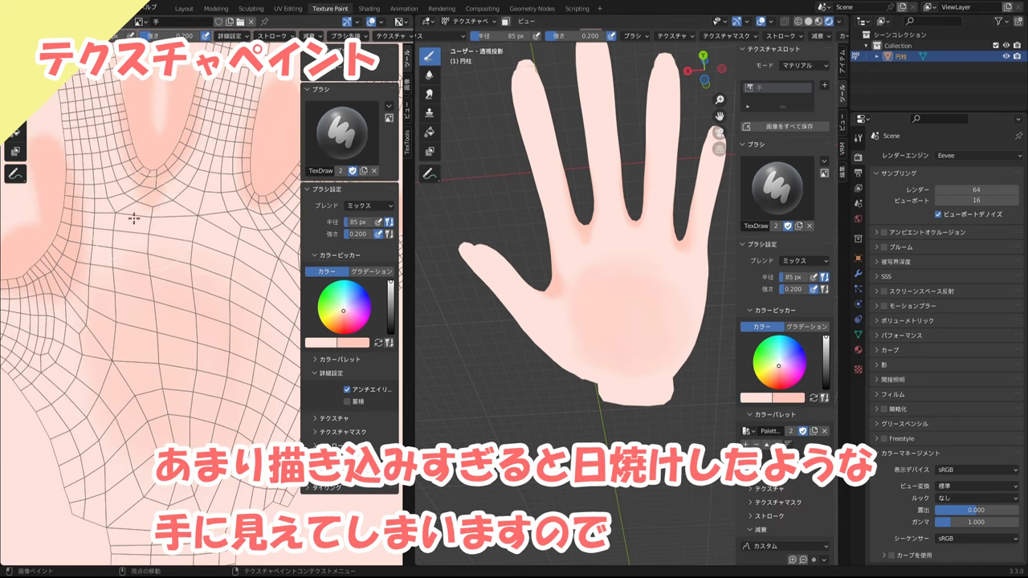
{"action": "scroll", "coordinate": [154, 247], "scroll_direction": "down", "scroll_amount": 1}
{"action": "scroll", "coordinate": [172, 287], "scroll_direction": "up", "scroll_amount": 1}
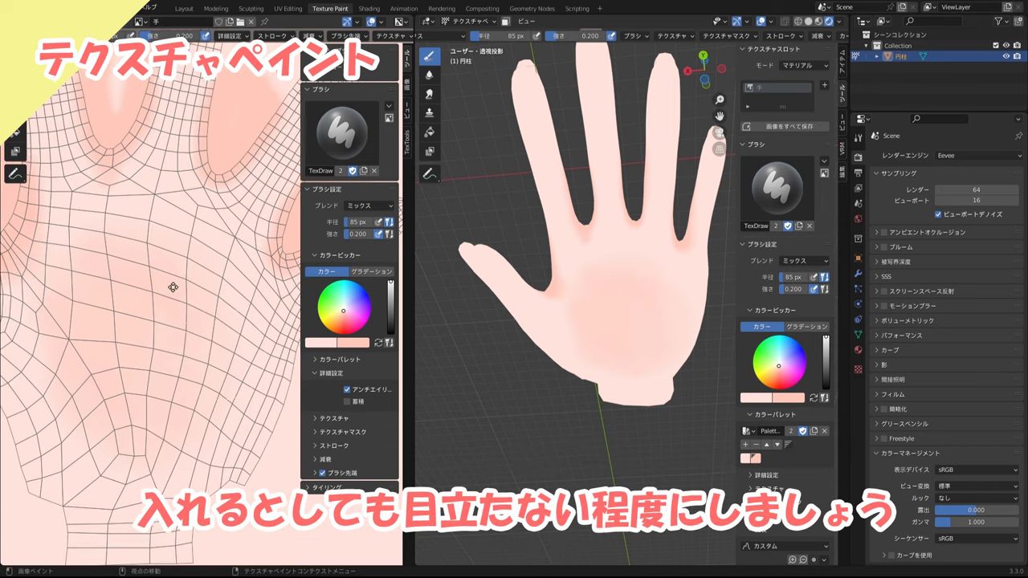
{"action": "scroll", "coordinate": [187, 366], "scroll_direction": "down", "scroll_amount": 1}
{"action": "middle_click_drag", "start_coordinate": [531, 273], "coordinate": [586, 260]}
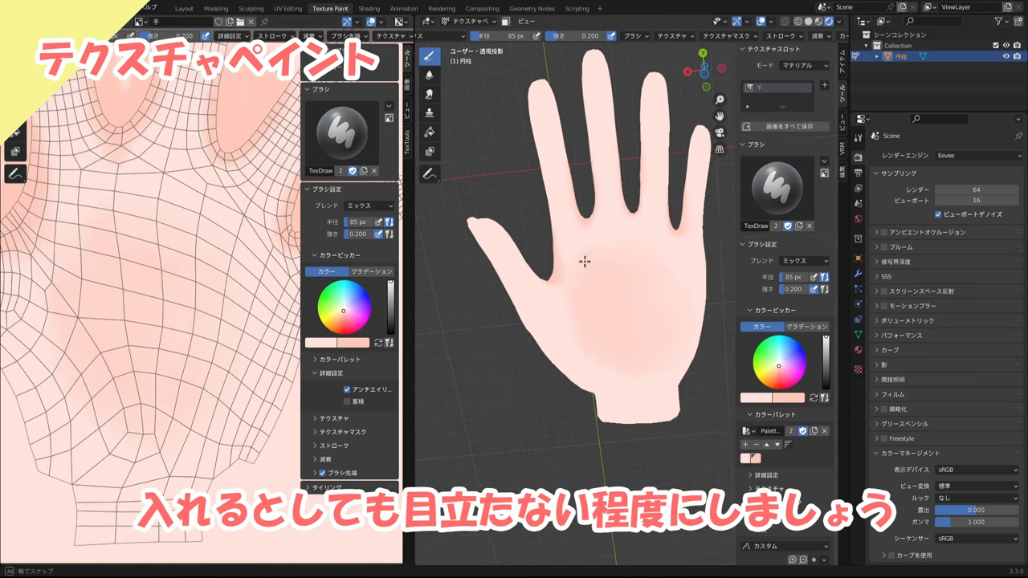
{"action": "scroll", "coordinate": [81, 317], "scroll_direction": "up", "scroll_amount": 1}
- Zoom in on the finger bases on the back of the hand for shadow work
{"action": "left_click", "coordinate": [14, 74]}
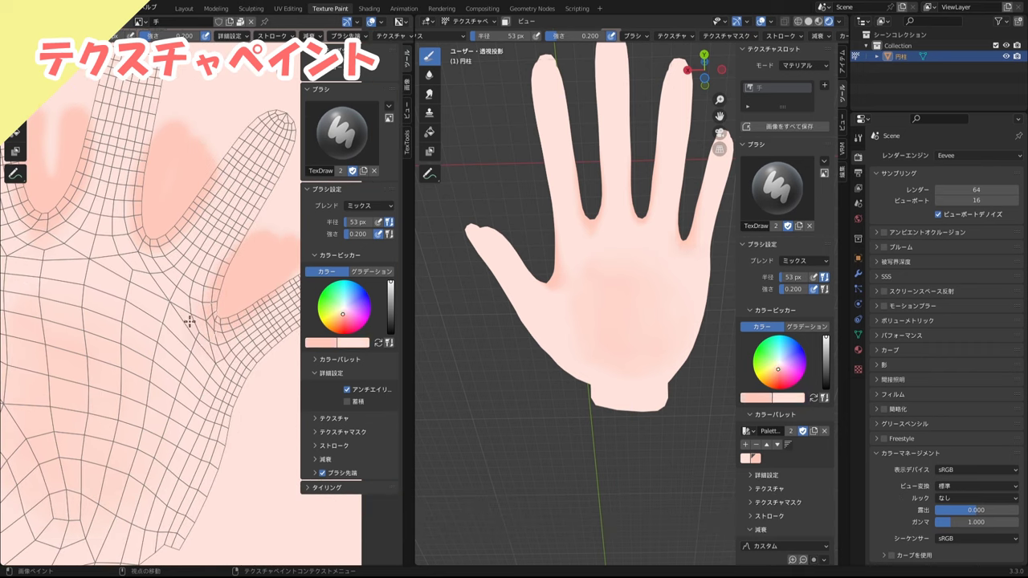
{"action": "scroll", "coordinate": [186, 320], "scroll_direction": "up", "scroll_amount": 1}
{"action": "scroll", "coordinate": [153, 241], "scroll_direction": "up", "scroll_amount": 1}
{"action": "scroll", "coordinate": [129, 237], "scroll_direction": "up", "scroll_amount": 1}
{"action": "scroll", "coordinate": [100, 257], "scroll_direction": "up", "scroll_amount": 1}
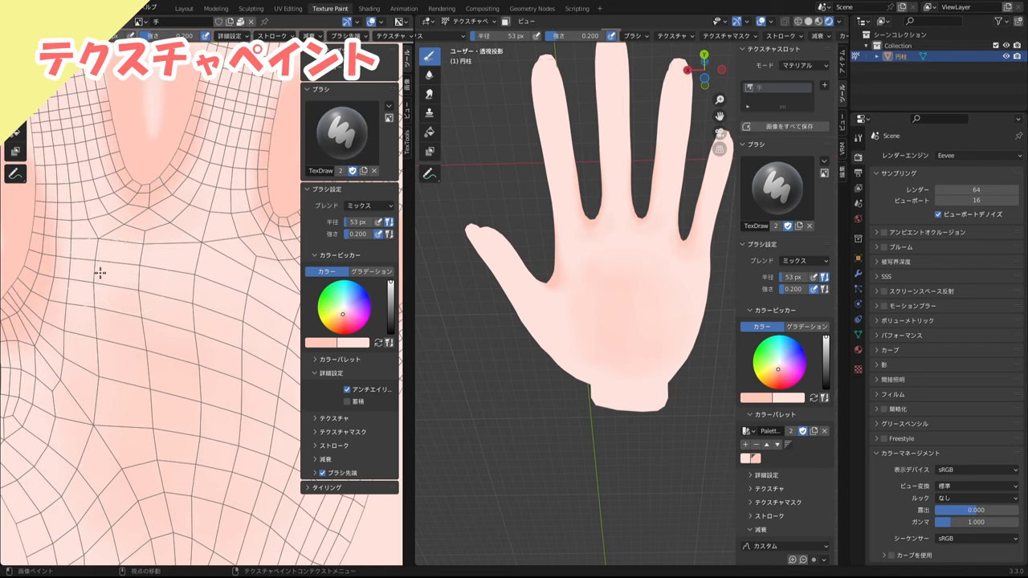
{"action": "scroll", "coordinate": [88, 306], "scroll_direction": "up", "scroll_amount": 1}
{"action": "scroll", "coordinate": [124, 275], "scroll_direction": "up", "scroll_amount": 1}
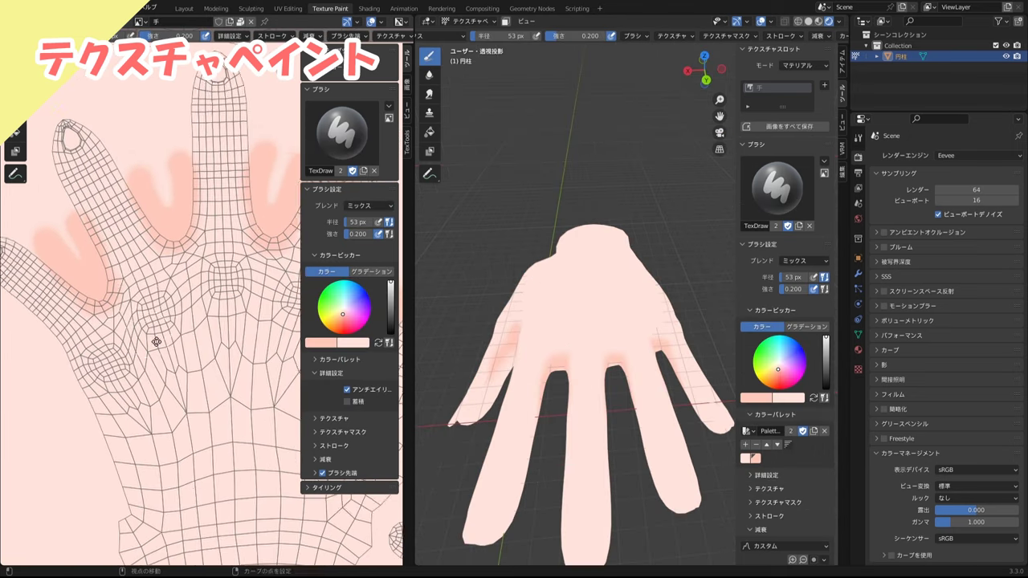
{"action": "scroll", "coordinate": [157, 341], "scroll_direction": "up", "scroll_amount": 1}
{"action": "scroll", "coordinate": [169, 325], "scroll_direction": "right", "scroll_amount": 2, "text": "ctrl"}
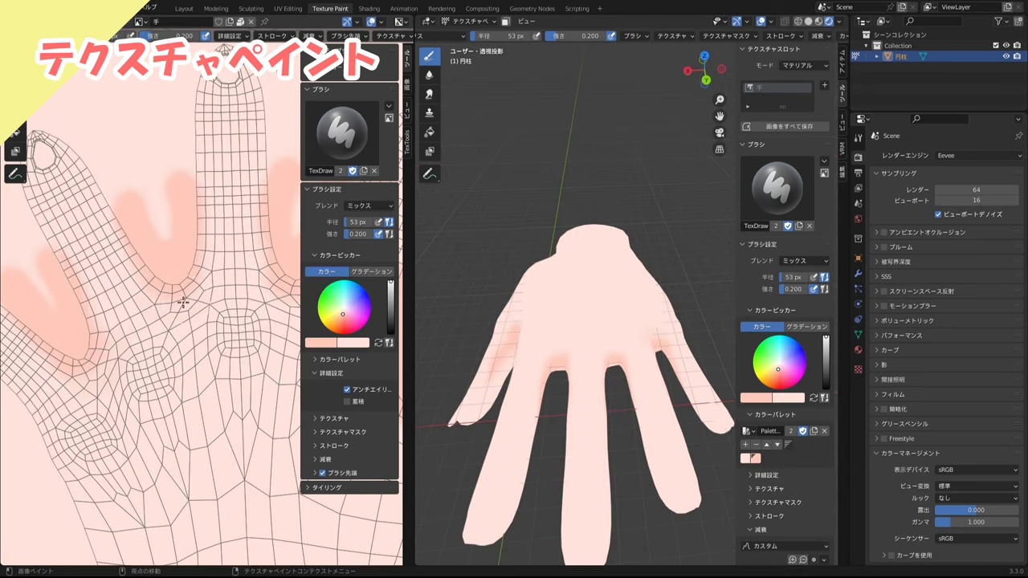
{"action": "scroll", "coordinate": [196, 309], "scroll_direction": "left", "scroll_amount": 4, "text": "ctrl"}
{"action": "scroll", "coordinate": [218, 399], "scroll_direction": "down", "scroll_amount": 1, "text": "shift"}
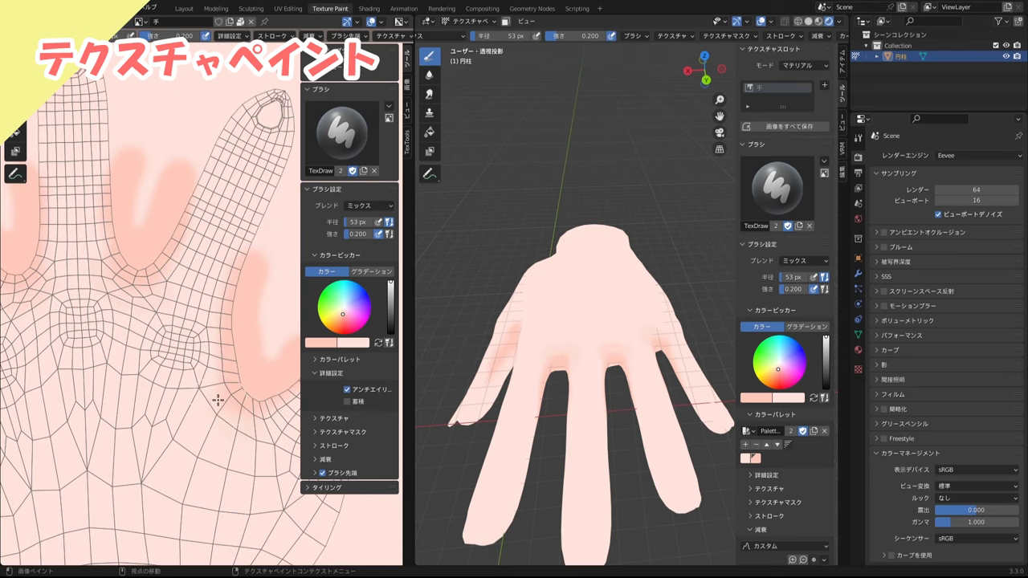
- Orbit the hand to a tilted view and select the Soften blur tool
{"action": "middle_click_drag", "start_coordinate": [533, 345], "coordinate": [506, 358]}
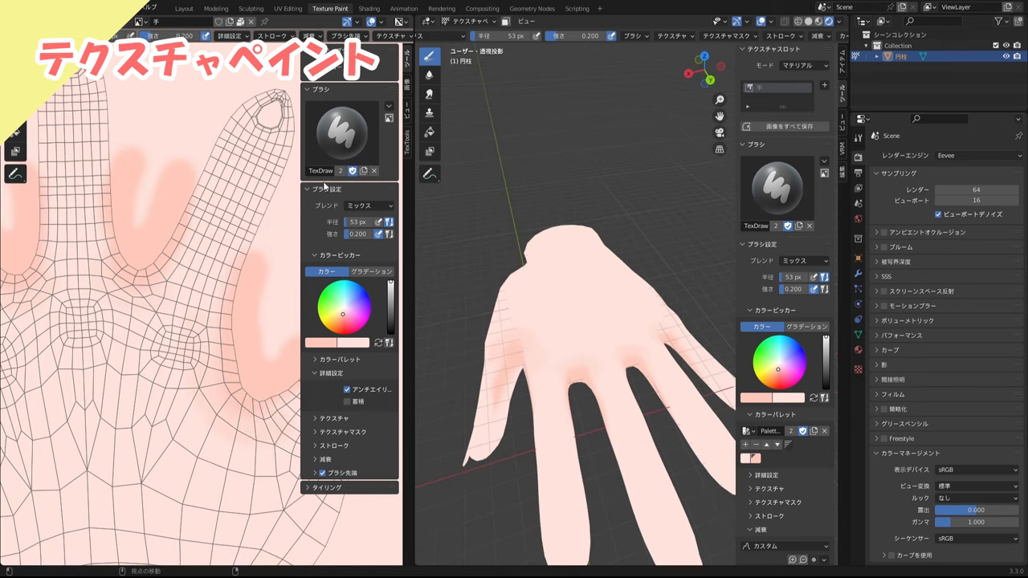
{"action": "left_click", "coordinate": [429, 74]}
{"action": "scroll", "coordinate": [200, 390], "scroll_direction": "right", "scroll_amount": 1, "text": "ctrl"}
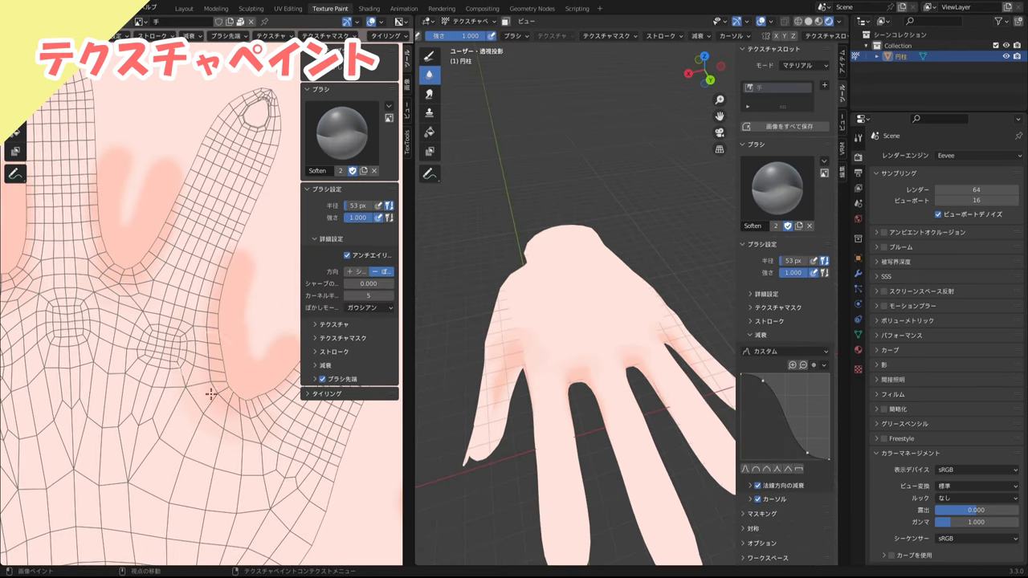
- Soften the knuckle shadows and orbit to check they blend into the pale skin
{"action": "middle_click_drag", "start_coordinate": [562, 378], "coordinate": [611, 370]}
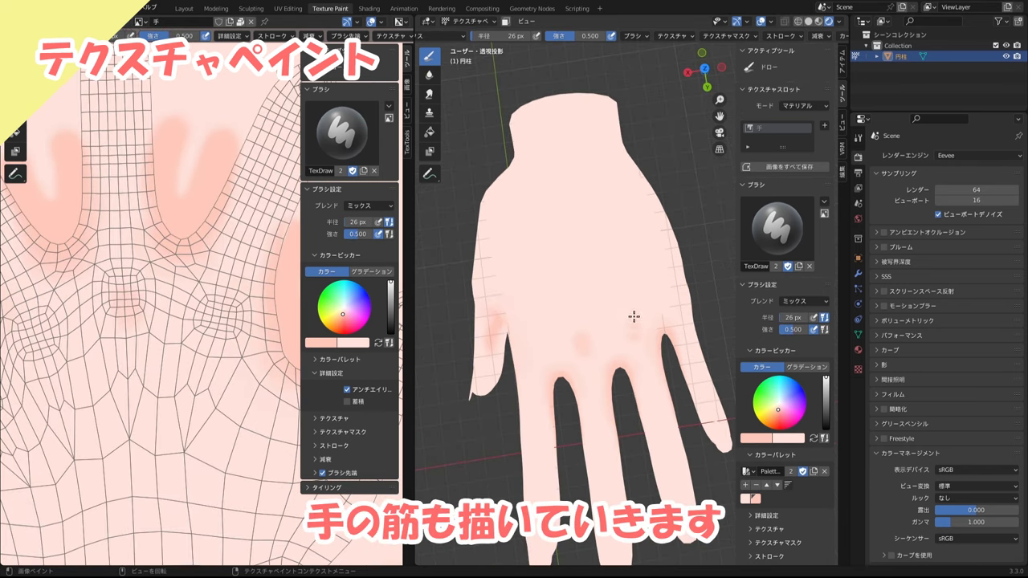
{"action": "left_click", "coordinate": [671, 293]}
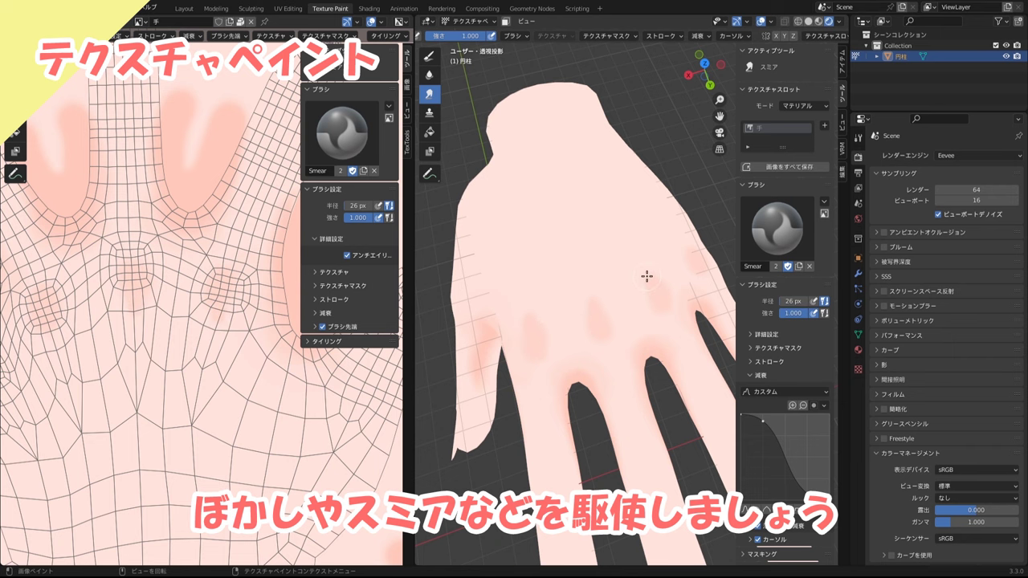
{"action": "mouse_move", "coordinate": [646, 276]}
{"action": "middle_mouse_down"}
{"action": "mouse_move", "coordinate": [712, 282]}
{"action": "mouse_move", "coordinate": [723, 271]}
{"action": "mouse_move", "coordinate": [637, 278]}
{"action": "mouse_move", "coordinate": [556, 329]}
{"action": "middle_mouse_up"}
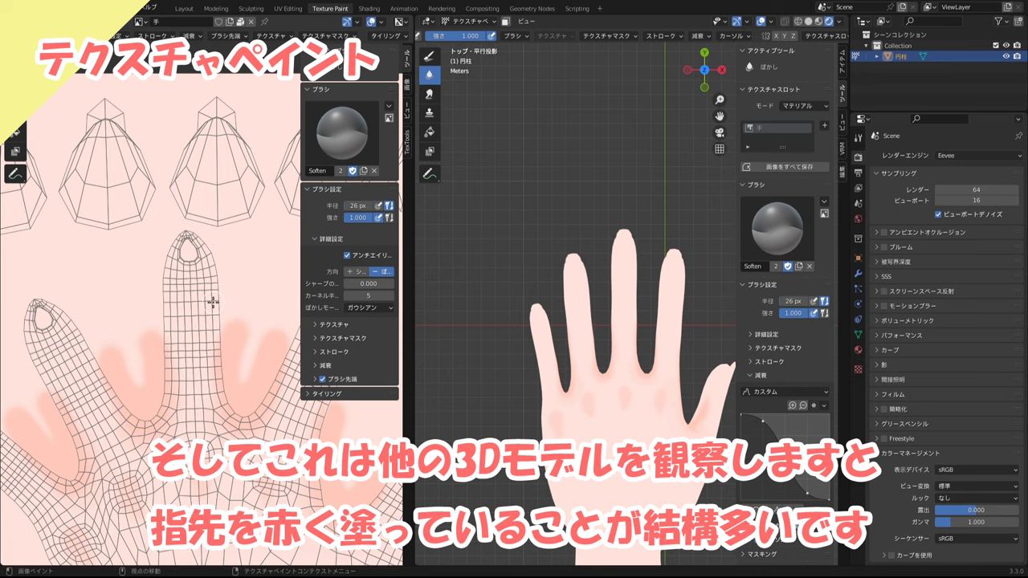
{"action": "scroll", "coordinate": [217, 302], "scroll_direction": "up", "scroll_amount": 1}
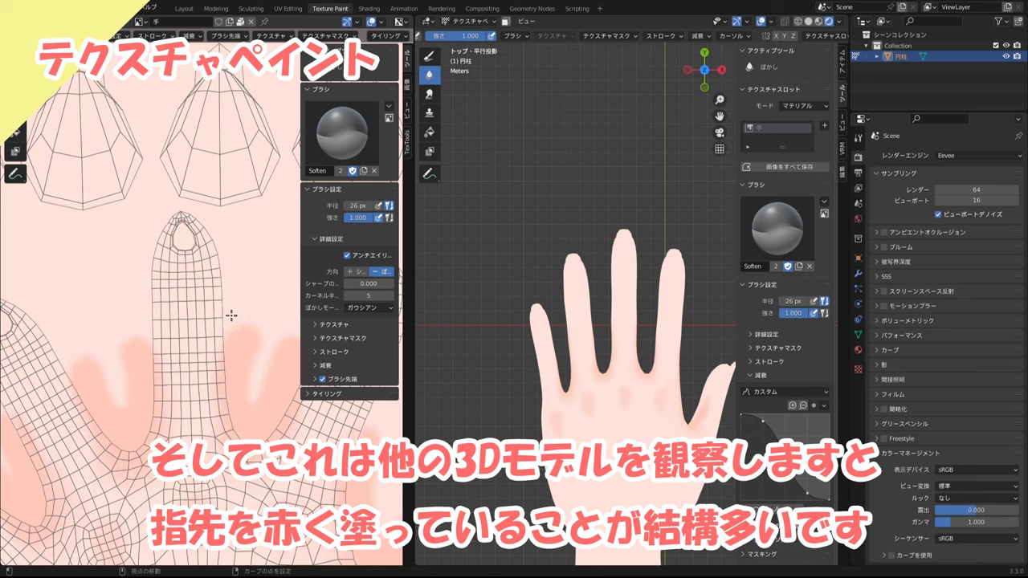
{"action": "scroll", "coordinate": [230, 300], "scroll_direction": "up", "scroll_amount": 1}
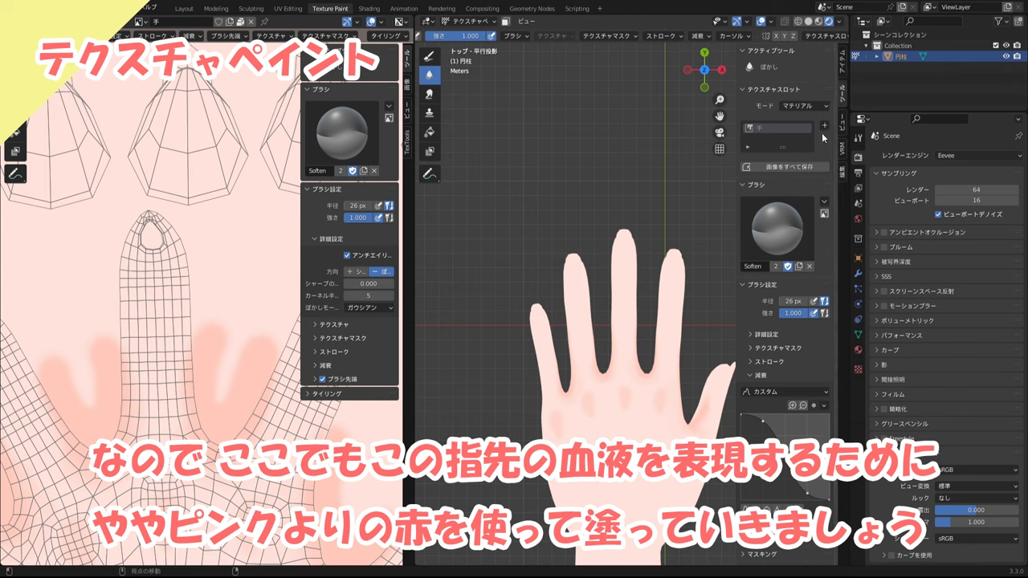
- Return to the Draw brush with a more saturated pink colour
{"action": "left_click", "coordinate": [429, 56]}
{"action": "scroll", "coordinate": [795, 386], "scroll_direction": "down", "scroll_amount": 2}
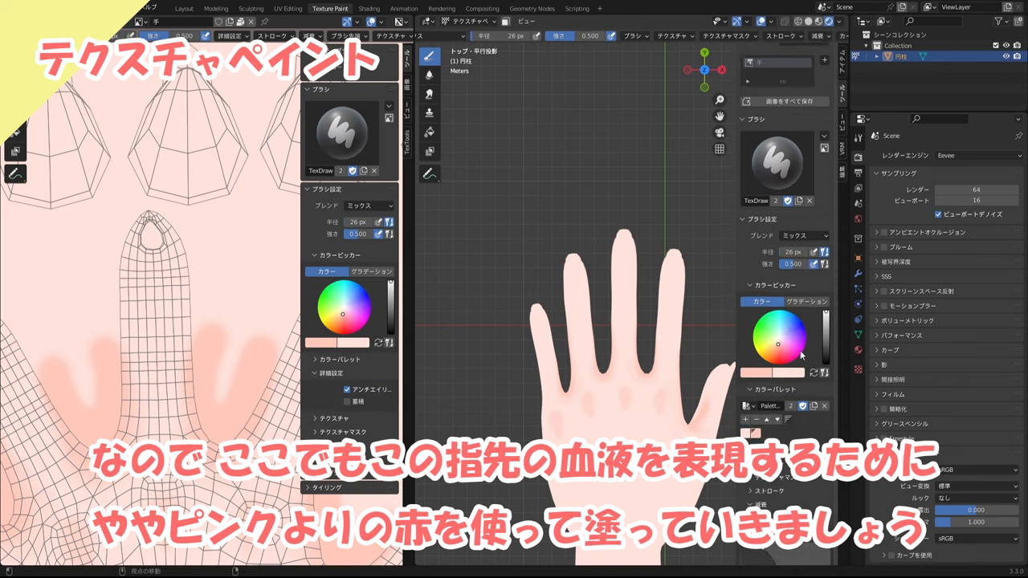
{"action": "scroll", "coordinate": [795, 385], "scroll_direction": "up", "scroll_amount": 1}
{"action": "scroll", "coordinate": [797, 394], "scroll_direction": "up", "scroll_amount": 1}
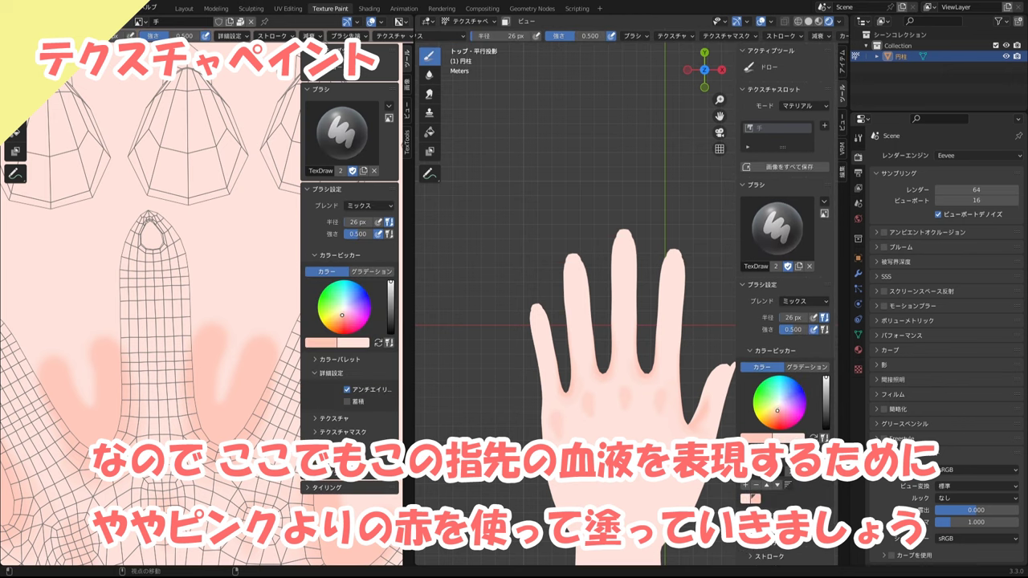
{"action": "left_click_drag", "start_coordinate": [777, 410], "coordinate": [778, 413]}
- Paint a pink flush on the middle fingertip, index fingertip and thumb tip
{"action": "left_click_drag", "start_coordinate": [145, 229], "coordinate": [164, 241]}
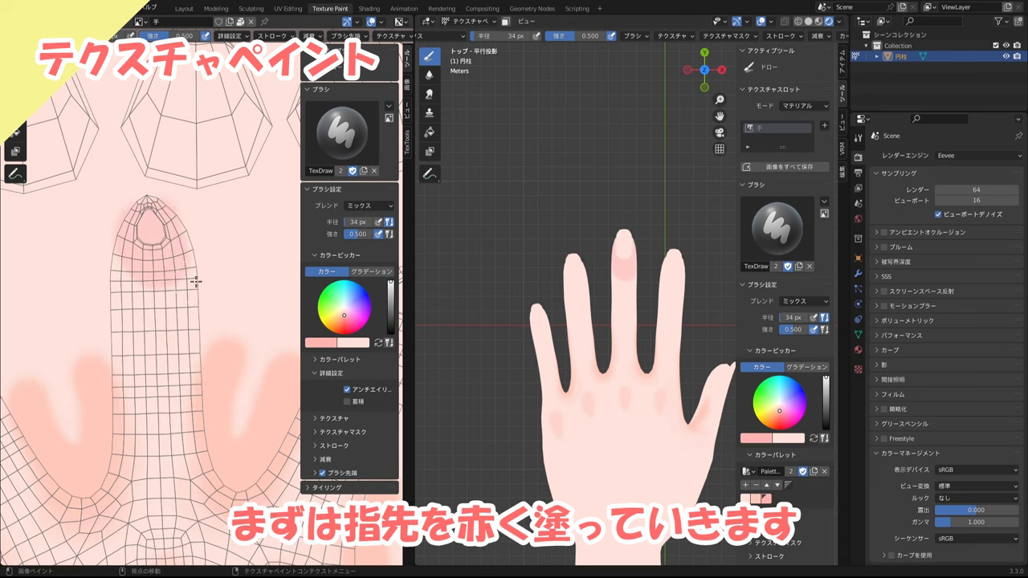
{"action": "scroll", "coordinate": [259, 280], "scroll_direction": "up", "scroll_amount": 1}
{"action": "scroll", "coordinate": [136, 263], "scroll_direction": "down", "scroll_amount": 1}
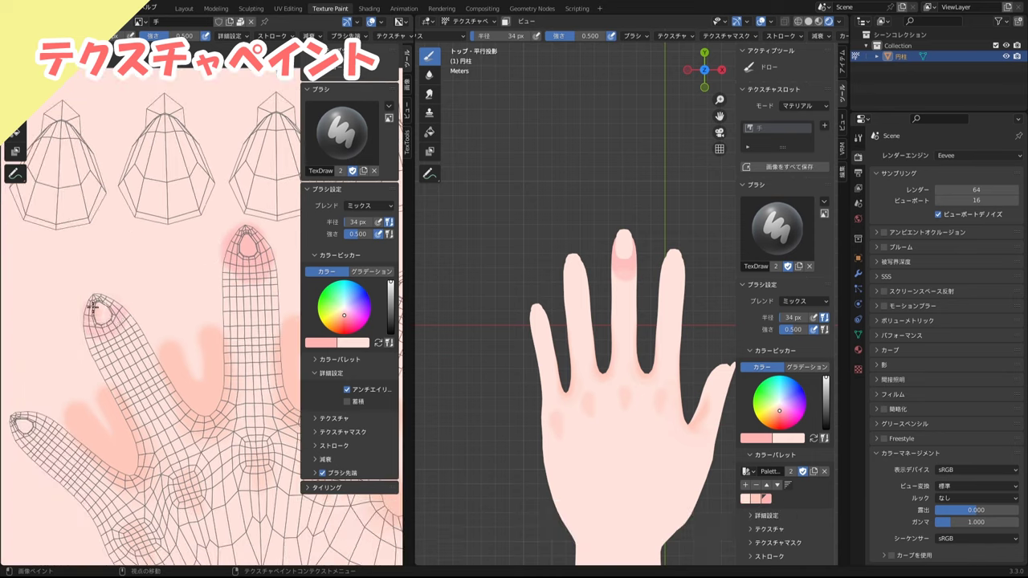
{"action": "mouse_move", "coordinate": [97, 303]}
{"action": "left_mouse_down"}
{"action": "mouse_move", "coordinate": [111, 322]}
{"action": "mouse_move", "coordinate": [128, 309]}
{"action": "left_mouse_up"}
{"action": "middle_click_drag", "start_coordinate": [41, 363], "coordinate": [76, 330]}
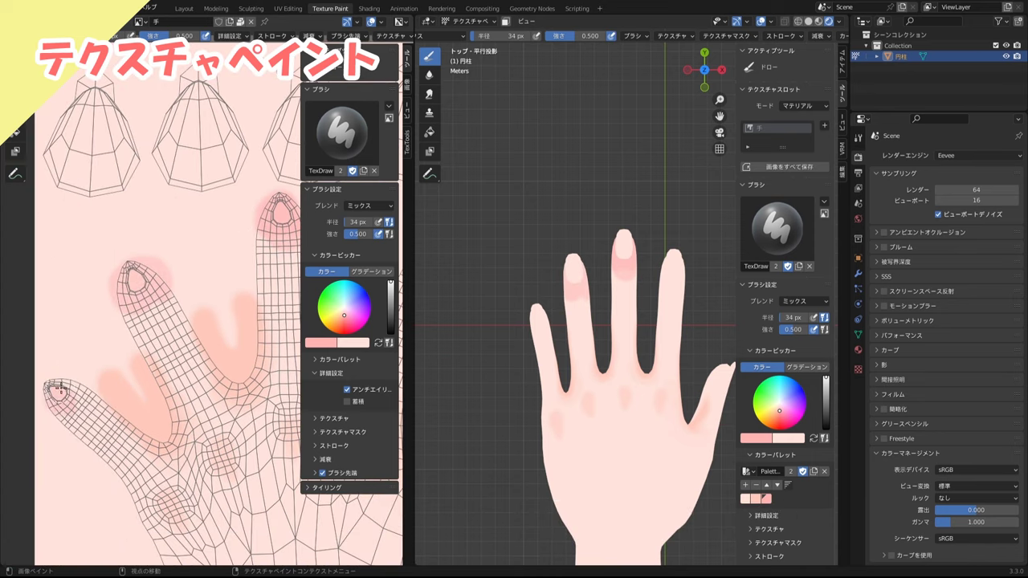
{"action": "left_click_drag", "start_coordinate": [49, 395], "coordinate": [88, 379]}
{"action": "scroll", "coordinate": [88, 376], "scroll_direction": "up", "scroll_amount": 2}
- Paint a pink flush on the remaining fingertips
{"action": "middle_click_drag", "start_coordinate": [81, 356], "coordinate": [213, 282]}
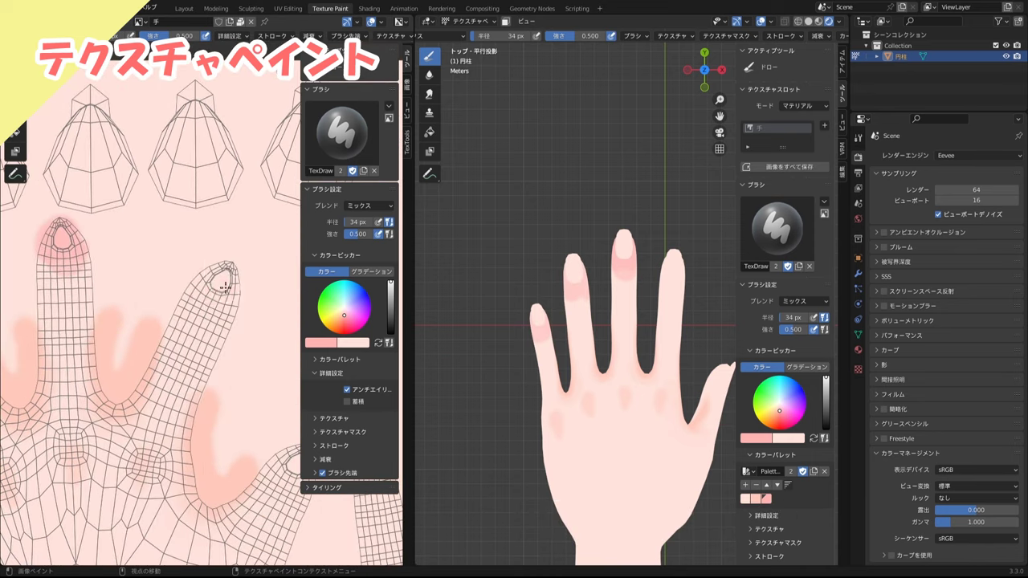
{"action": "left_click_drag", "start_coordinate": [213, 281], "coordinate": [231, 267]}
{"action": "middle_click_drag", "start_coordinate": [233, 280], "coordinate": [201, 384]}
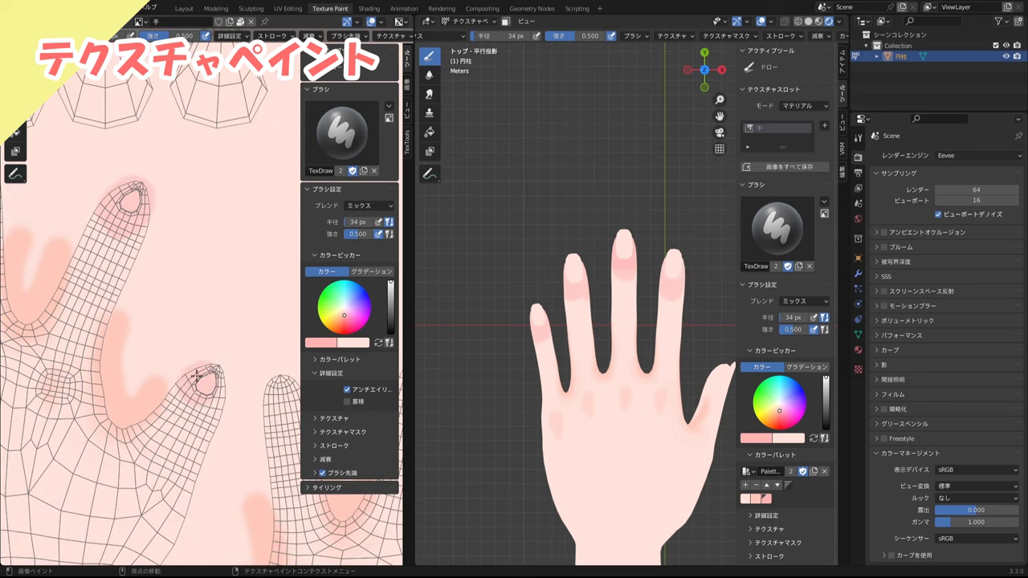
{"action": "scroll", "coordinate": [235, 377], "scroll_direction": "up", "scroll_amount": 1}
{"action": "left_click_drag", "start_coordinate": [236, 378], "coordinate": [251, 387]}
{"action": "scroll", "coordinate": [229, 337], "scroll_direction": "down", "scroll_amount": 1}
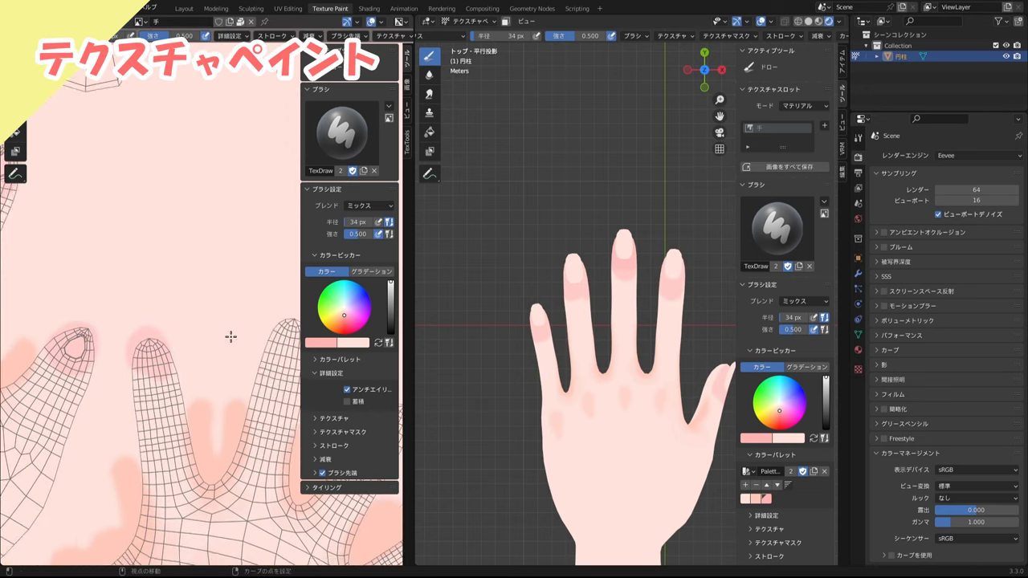
{"action": "middle_click_drag", "start_coordinate": [230, 337], "coordinate": [213, 310]}
{"action": "left_click_drag", "start_coordinate": [213, 309], "coordinate": [215, 293]}
{"action": "middle_click_drag", "start_coordinate": [215, 293], "coordinate": [140, 241]}
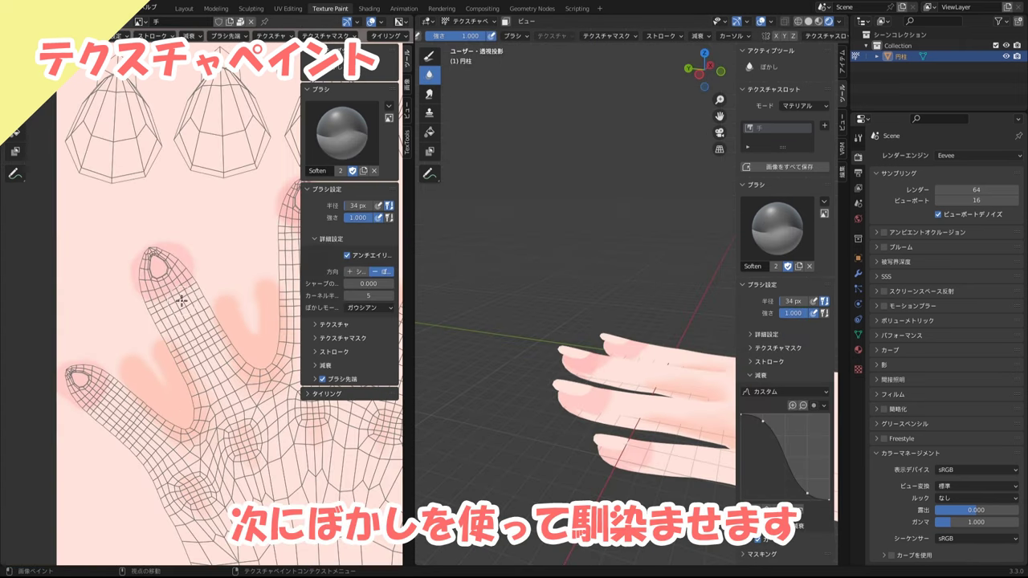
- Smear the pink shading on the middle finger with the Smear brush
{"action": "scroll", "coordinate": [157, 305], "scroll_direction": "up", "scroll_amount": 1}
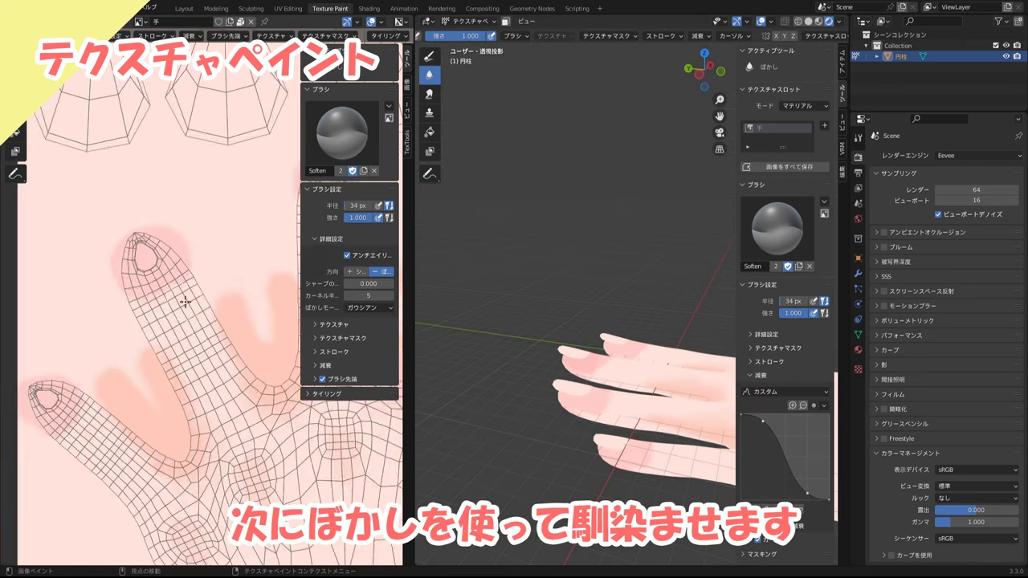
{"action": "scroll", "coordinate": [168, 291], "scroll_direction": "up", "scroll_amount": 1}
{"action": "scroll", "coordinate": [101, 360], "scroll_direction": "down", "scroll_amount": 2}
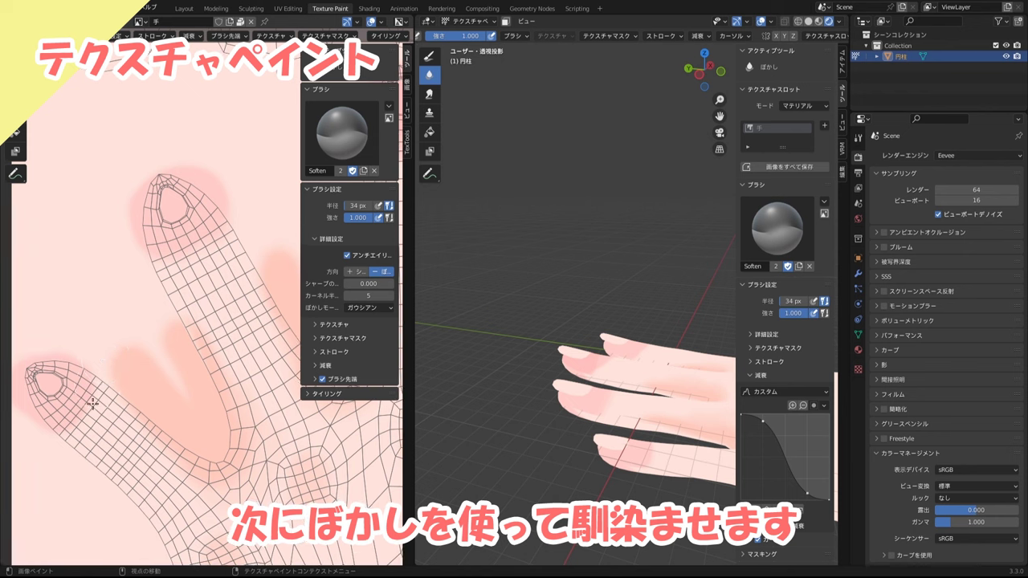
{"action": "scroll", "coordinate": [143, 318], "scroll_direction": "up", "scroll_amount": 2}
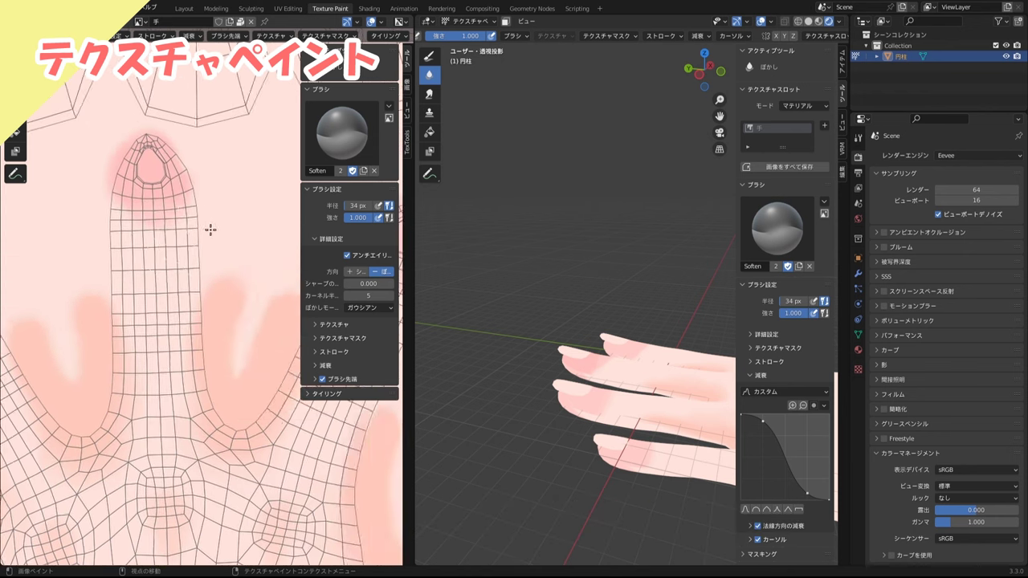
{"action": "scroll", "coordinate": [217, 263], "scroll_direction": "down", "scroll_amount": 2}
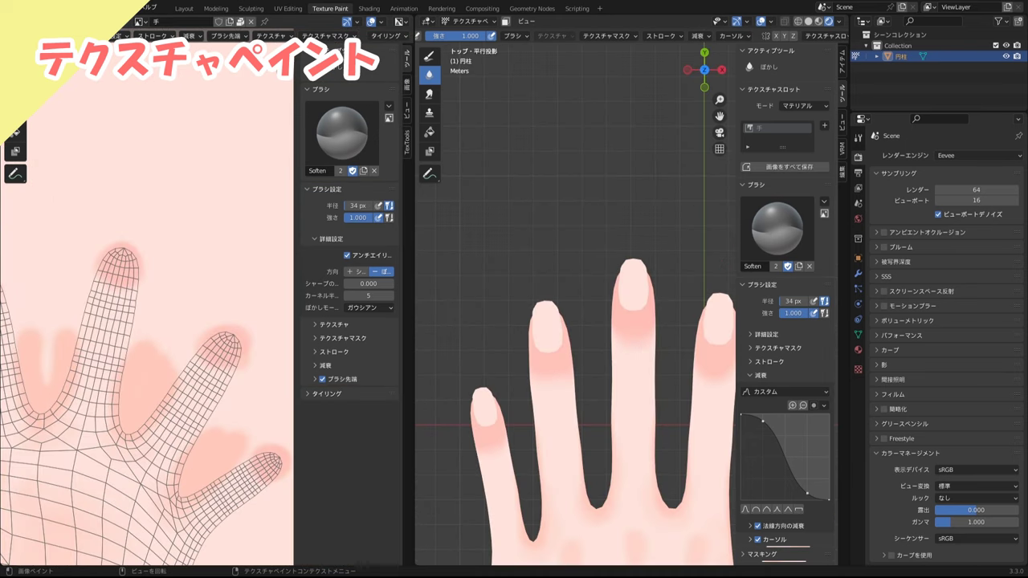
{"action": "left_click", "coordinate": [429, 94]}
{"action": "middle_click_drag", "start_coordinate": [546, 374], "coordinate": [551, 357], "text": "shift"}
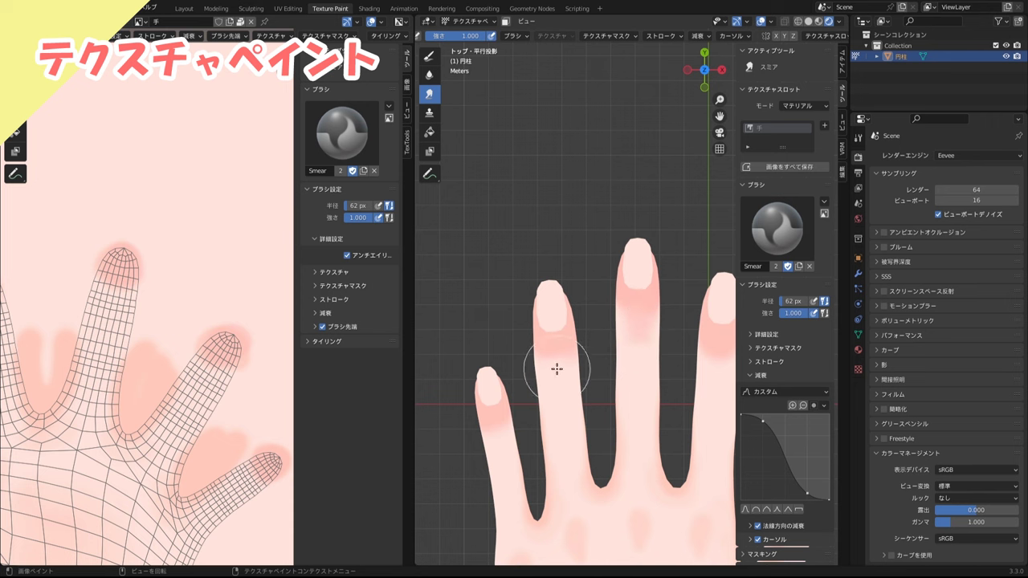
- Orbit to a side view of the fingers and shrink the brush radius to 29 px
{"action": "middle_click_drag", "start_coordinate": [547, 425], "coordinate": [687, 391]}
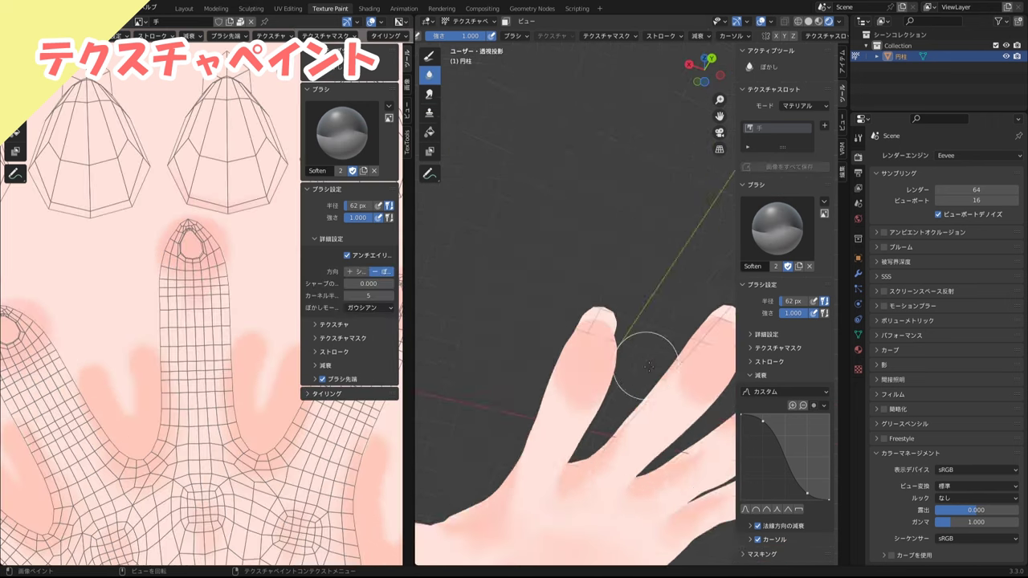
{"action": "mouse_move", "coordinate": [643, 344]}
{"action": "middle_mouse_down"}
{"action": "mouse_move", "coordinate": [551, 298]}
{"action": "mouse_move", "coordinate": [601, 327]}
{"action": "mouse_move", "coordinate": [579, 375]}
{"action": "mouse_move", "coordinate": [471, 395]}
{"action": "mouse_move", "coordinate": [551, 348]}
{"action": "mouse_move", "coordinate": [578, 362]}
{"action": "mouse_move", "coordinate": [505, 367]}
{"action": "mouse_move", "coordinate": [609, 336]}
{"action": "mouse_move", "coordinate": [501, 349]}
{"action": "mouse_move", "coordinate": [533, 406]}
{"action": "middle_mouse_up"}
{"action": "key", "text": "f"}
{"action": "left_click", "coordinate": [558, 390]}
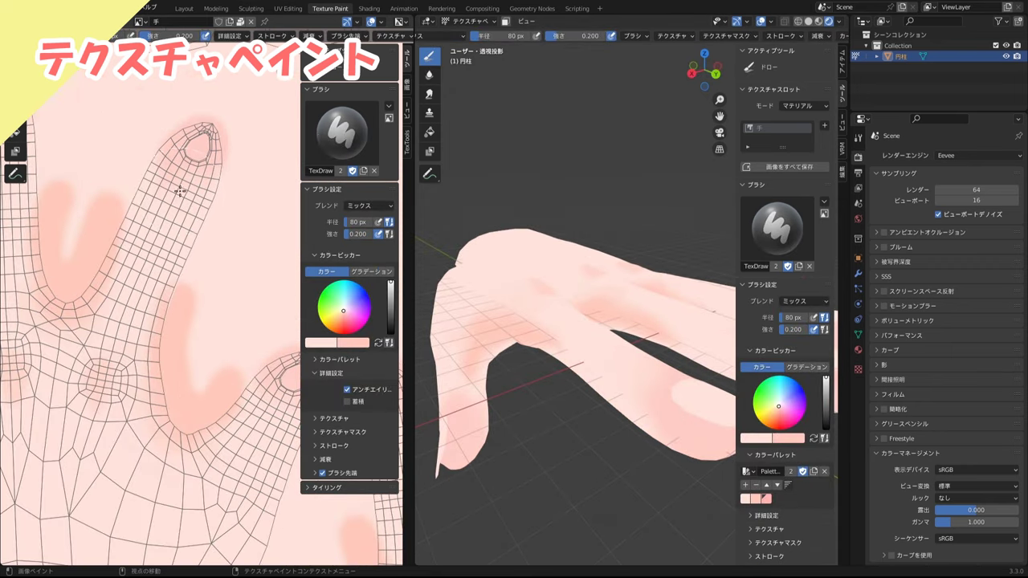
- Work around the wrist and back of the hand, framing the hand in the texture view
{"action": "middle_click_drag", "start_coordinate": [530, 353], "coordinate": [594, 353]}
{"action": "middle_click_drag", "start_coordinate": [160, 176], "coordinate": [175, 267]}
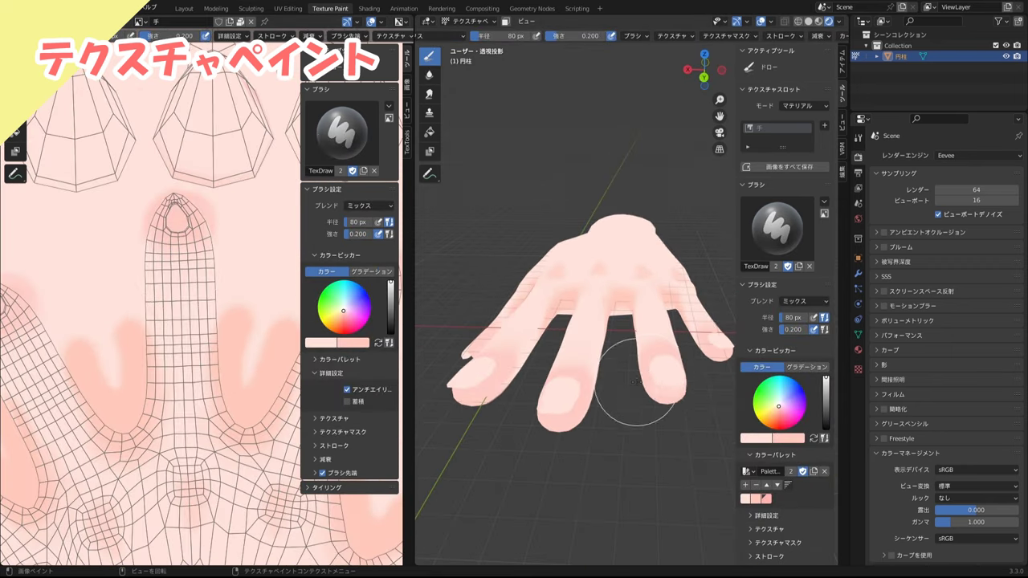
{"action": "scroll", "coordinate": [642, 385], "scroll_direction": "up", "scroll_amount": 3}
{"action": "scroll", "coordinate": [136, 321], "scroll_direction": "down", "scroll_amount": 3}
{"action": "scroll", "coordinate": [135, 325], "scroll_direction": "up", "scroll_amount": 3}
{"action": "middle_click_drag", "start_coordinate": [666, 382], "coordinate": [597, 362]}
{"action": "middle_click_drag", "start_coordinate": [42, 464], "coordinate": [91, 420]}
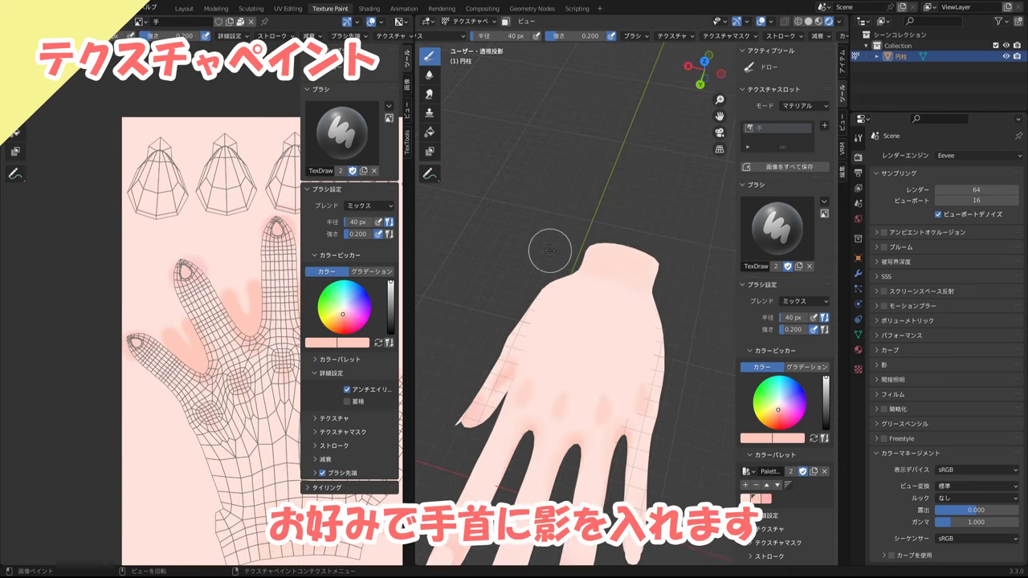
{"action": "middle_click_drag", "start_coordinate": [551, 245], "coordinate": [544, 268]}
{"action": "middle_click_drag", "start_coordinate": [615, 258], "coordinate": [535, 439]}
{"action": "scroll", "coordinate": [535, 439], "scroll_direction": "up", "scroll_amount": 3}
{"action": "mouse_move", "coordinate": [562, 338]}
{"action": "middle_mouse_down"}
{"action": "mouse_move", "coordinate": [524, 317]}
{"action": "mouse_move", "coordinate": [572, 329]}
{"action": "middle_mouse_up"}
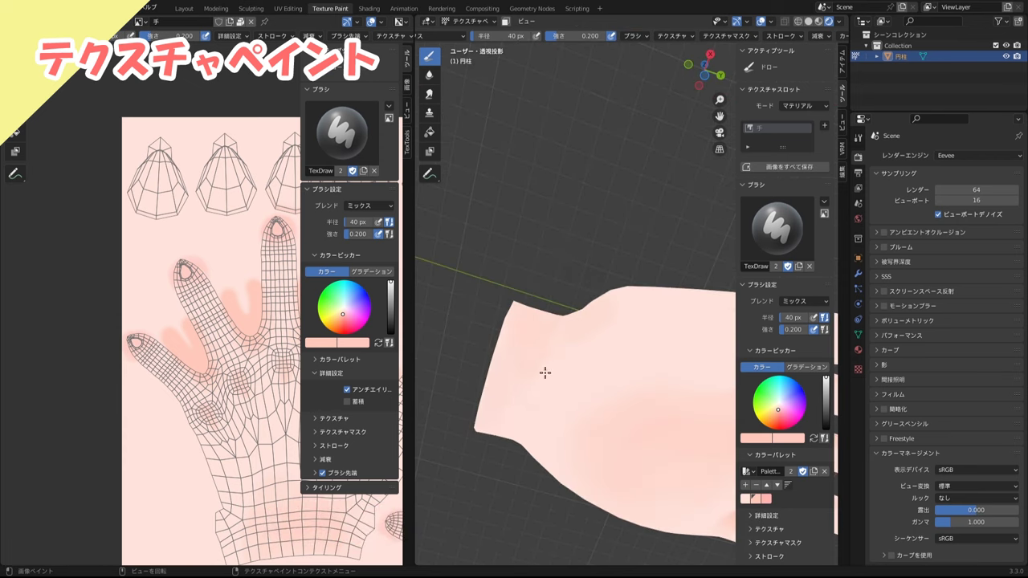
{"action": "mouse_move", "coordinate": [544, 369]}
{"action": "middle_mouse_down"}
{"action": "mouse_move", "coordinate": [553, 323]}
{"action": "mouse_move", "coordinate": [547, 329]}
{"action": "middle_mouse_up"}
{"action": "mouse_move", "coordinate": [615, 376]}
{"action": "middle_mouse_down"}
{"action": "mouse_move", "coordinate": [605, 275]}
{"action": "mouse_move", "coordinate": [583, 298]}
{"action": "mouse_move", "coordinate": [588, 392]}
{"action": "middle_mouse_up"}
- Blur the knuckle shading with the Soften brush at a 17 px radius
{"action": "key", "text": "shift+space"}
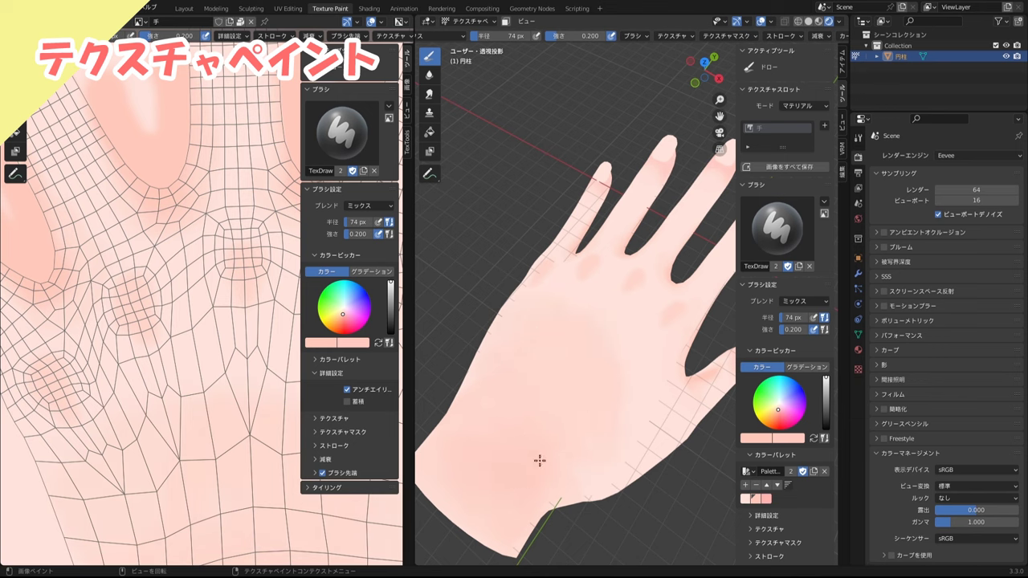
{"action": "mouse_move", "coordinate": [539, 459]}
{"action": "middle_mouse_down"}
{"action": "mouse_move", "coordinate": [481, 298]}
{"action": "mouse_move", "coordinate": [575, 381]}
{"action": "mouse_move", "coordinate": [533, 298]}
{"action": "middle_mouse_up"}
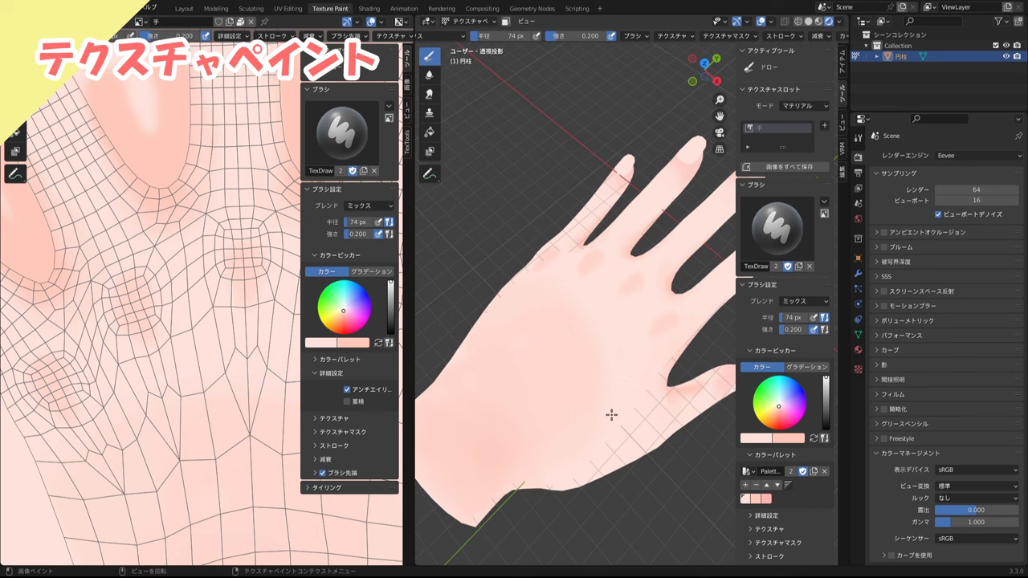
{"action": "mouse_move", "coordinate": [594, 406]}
{"action": "middle_mouse_down"}
{"action": "mouse_move", "coordinate": [620, 411]}
{"action": "mouse_move", "coordinate": [573, 378]}
{"action": "mouse_move", "coordinate": [571, 335]}
{"action": "mouse_move", "coordinate": [575, 393]}
{"action": "mouse_move", "coordinate": [514, 246]}
{"action": "mouse_move", "coordinate": [535, 386]}
{"action": "mouse_move", "coordinate": [450, 133]}
{"action": "middle_mouse_up"}
{"action": "left_click", "coordinate": [429, 74]}
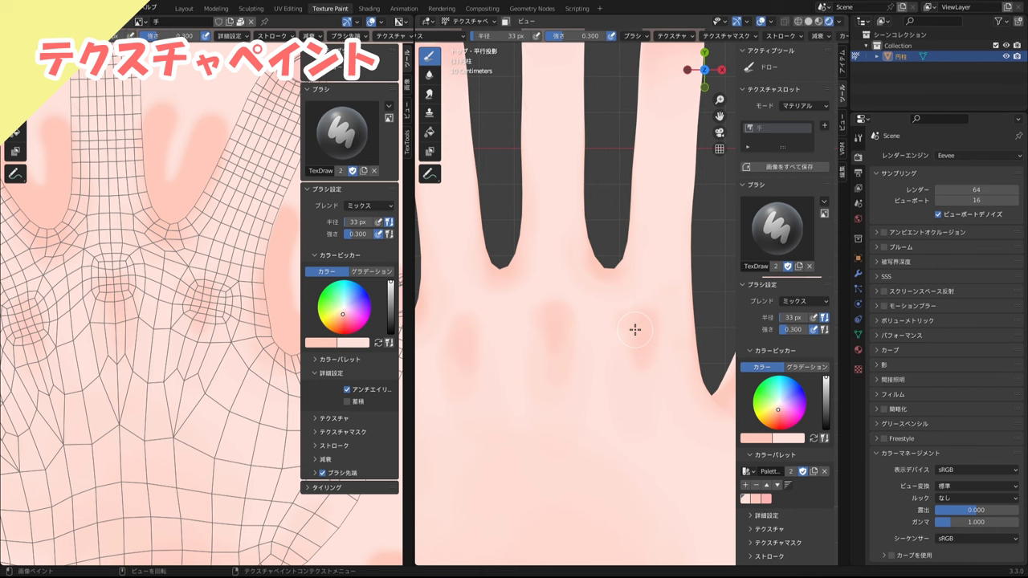
{"action": "scroll", "coordinate": [629, 373], "scroll_direction": "down", "scroll_amount": 3}
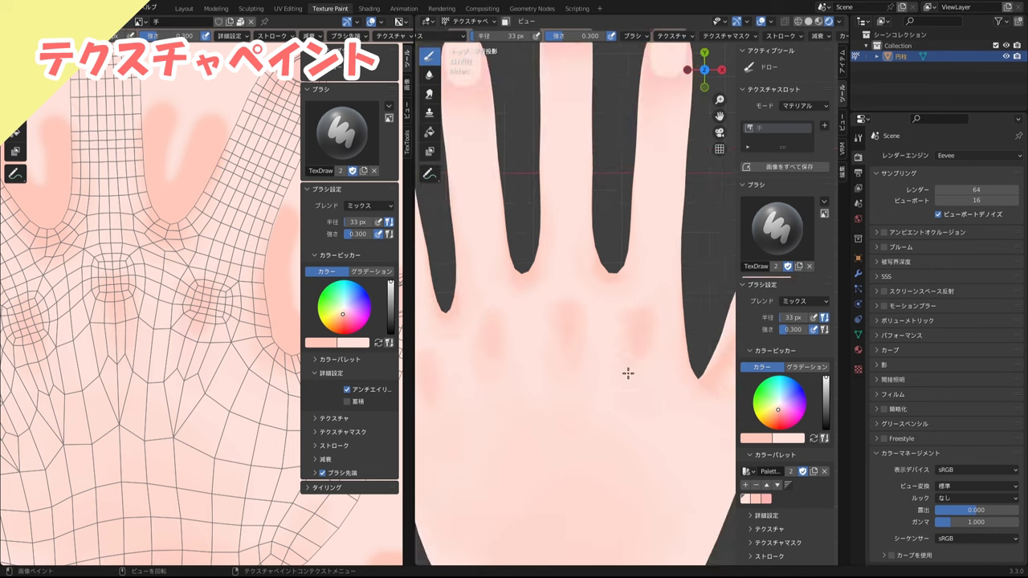
{"action": "scroll", "coordinate": [616, 378], "scroll_direction": "down", "scroll_amount": 1}
{"action": "scroll", "coordinate": [592, 360], "scroll_direction": "up", "scroll_amount": 1}
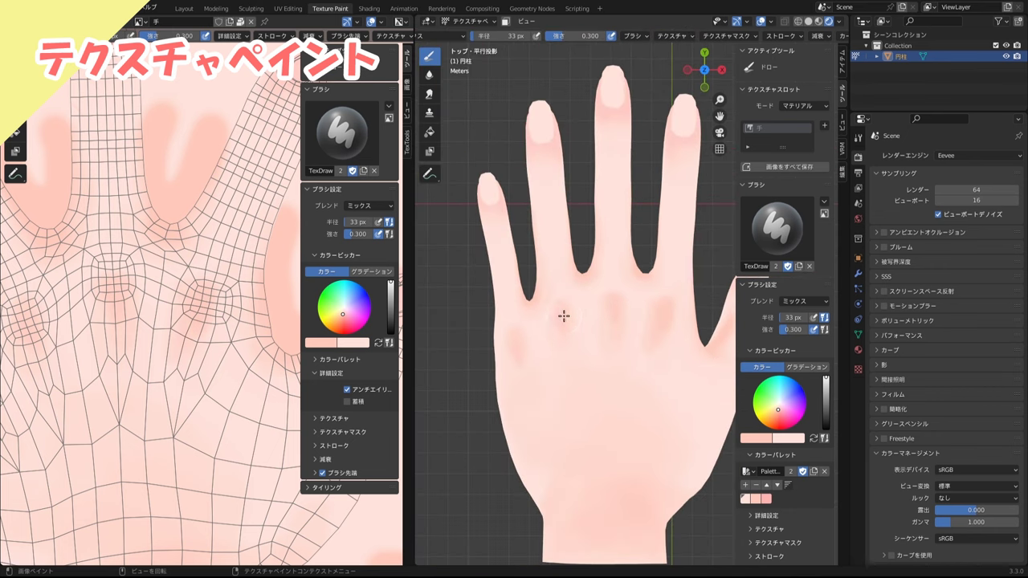
{"action": "scroll", "coordinate": [560, 362], "scroll_direction": "up", "scroll_amount": 1}
{"action": "key", "text": "f"}
{"action": "left_click", "coordinate": [504, 253]}
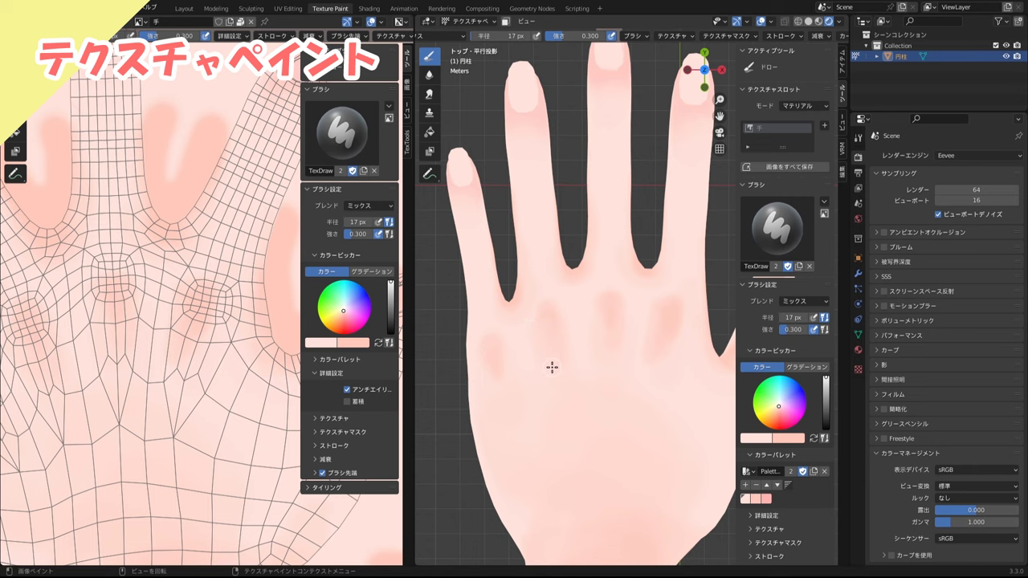
- Paint dark pink rims on the right and centre nails and light pink inside the left nail
{"action": "key", "text": "s"}
{"action": "middle_click_drag", "start_coordinate": [546, 359], "coordinate": [792, 15]}
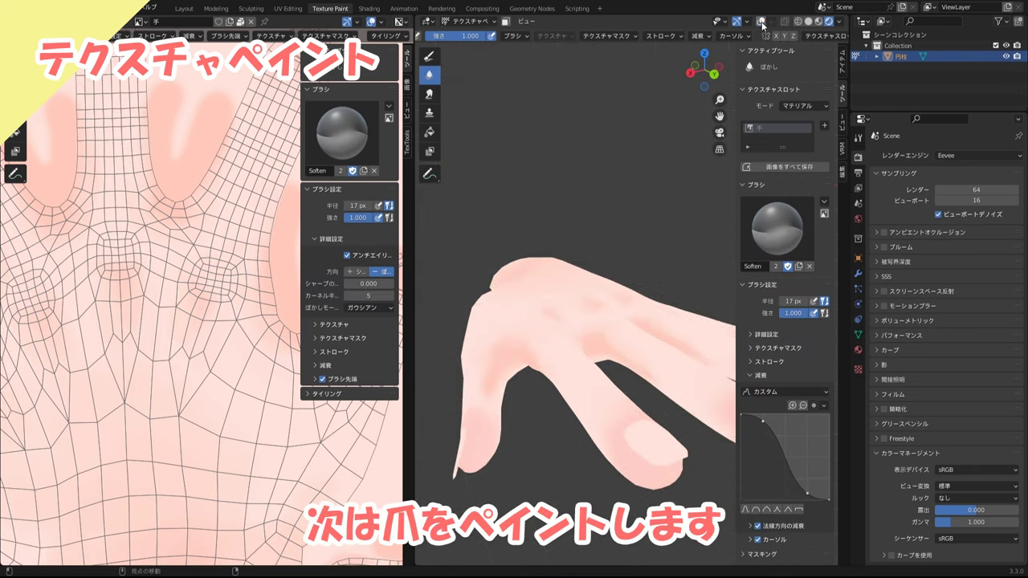
{"action": "middle_click_drag", "start_coordinate": [626, 356], "coordinate": [601, 328]}
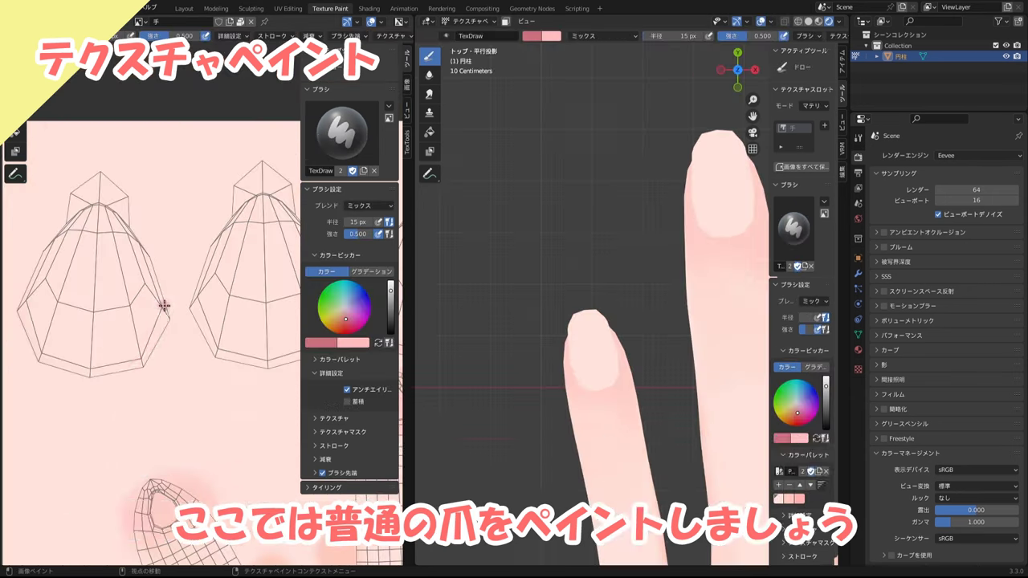
{"action": "mouse_move", "coordinate": [160, 298]}
{"action": "left_mouse_down"}
{"action": "mouse_move", "coordinate": [36, 254]}
{"action": "mouse_move", "coordinate": [156, 273]}
{"action": "left_mouse_up"}
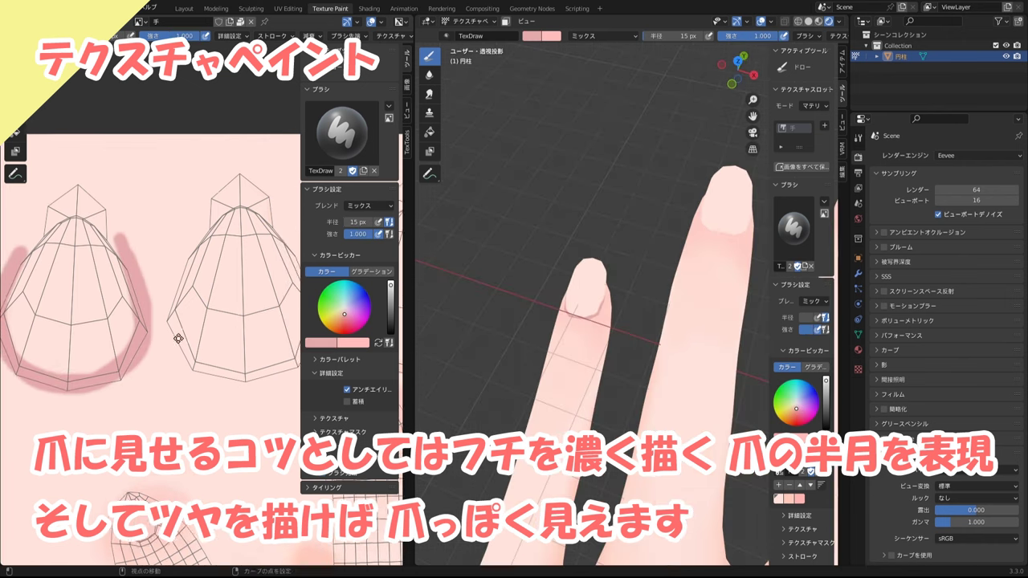
{"action": "left_click_drag", "start_coordinate": [166, 307], "coordinate": [286, 370]}
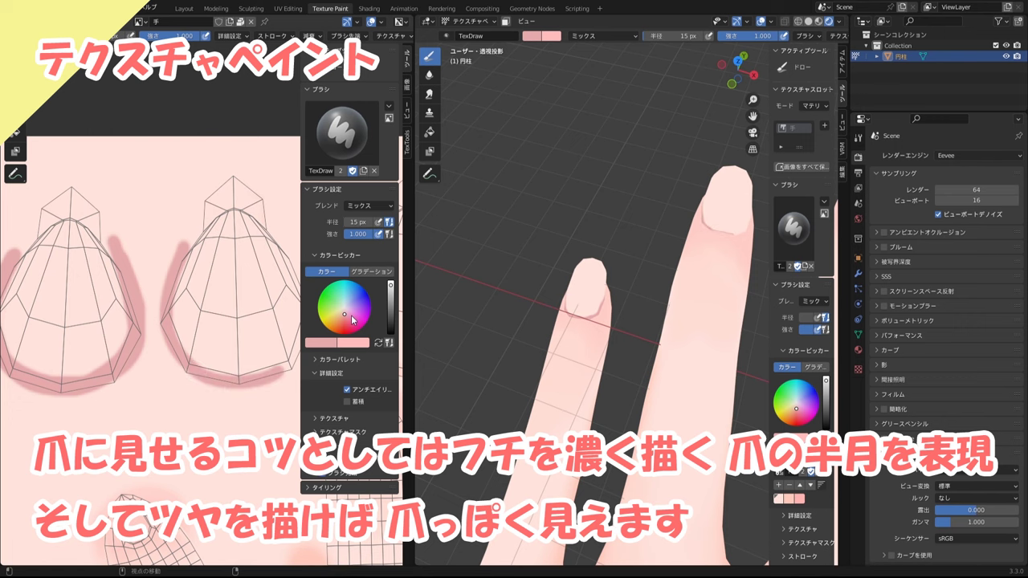
{"action": "middle_click_drag", "start_coordinate": [237, 326], "coordinate": [144, 326]}
{"action": "mouse_move", "coordinate": [205, 255]}
{"action": "left_mouse_down"}
{"action": "mouse_move", "coordinate": [212, 280]}
{"action": "mouse_move", "coordinate": [184, 375]}
{"action": "mouse_move", "coordinate": [110, 375]}
{"action": "left_mouse_up"}
{"action": "mouse_move", "coordinate": [112, 321]}
{"action": "left_mouse_down"}
{"action": "mouse_move", "coordinate": [87, 329]}
{"action": "mouse_move", "coordinate": [115, 289]}
{"action": "mouse_move", "coordinate": [138, 292]}
{"action": "mouse_move", "coordinate": [159, 338]}
{"action": "mouse_move", "coordinate": [86, 316]}
{"action": "mouse_move", "coordinate": [131, 329]}
{"action": "mouse_move", "coordinate": [121, 294]}
{"action": "mouse_move", "coordinate": [126, 303]}
{"action": "mouse_move", "coordinate": [81, 316]}
{"action": "mouse_move", "coordinate": [82, 337]}
{"action": "mouse_move", "coordinate": [152, 339]}
{"action": "mouse_move", "coordinate": [166, 319]}
{"action": "left_mouse_up"}
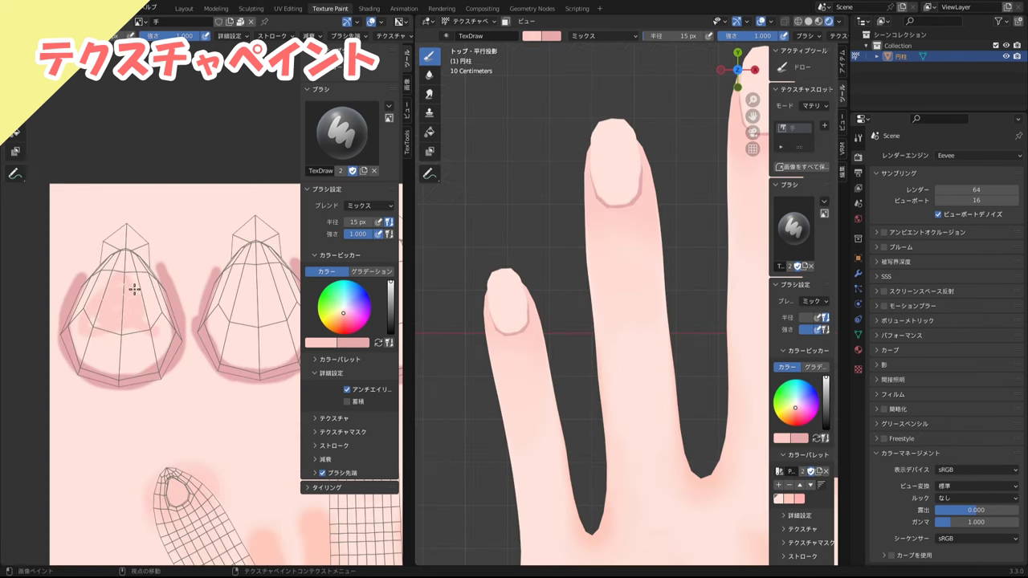
- Blur the nail paint and darken the right nail's edge
{"action": "key", "text": "shift+space"}
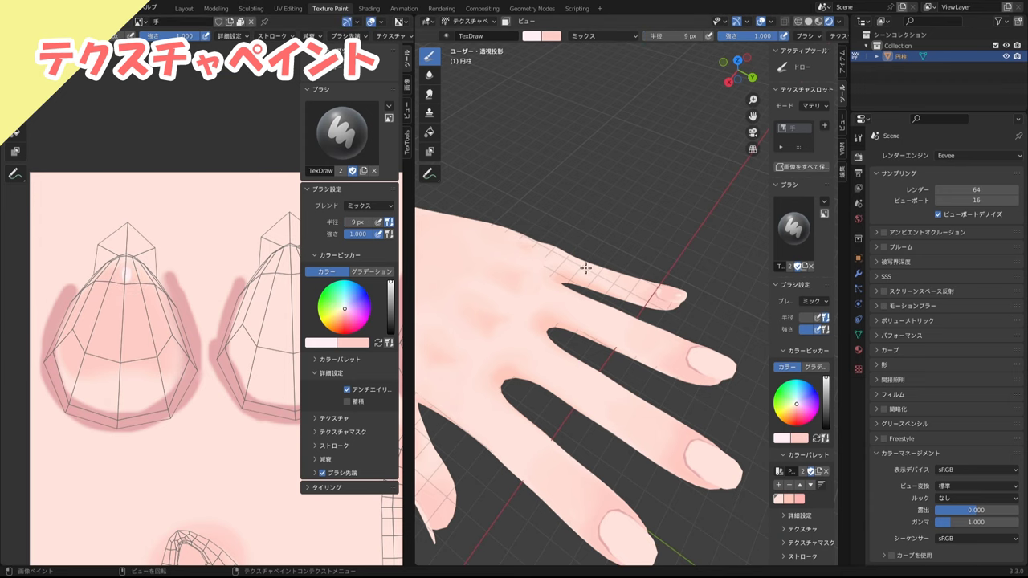
{"action": "middle_click_drag", "start_coordinate": [585, 271], "coordinate": [611, 311]}
{"action": "scroll", "coordinate": [611, 312], "scroll_direction": "up", "scroll_amount": 5}
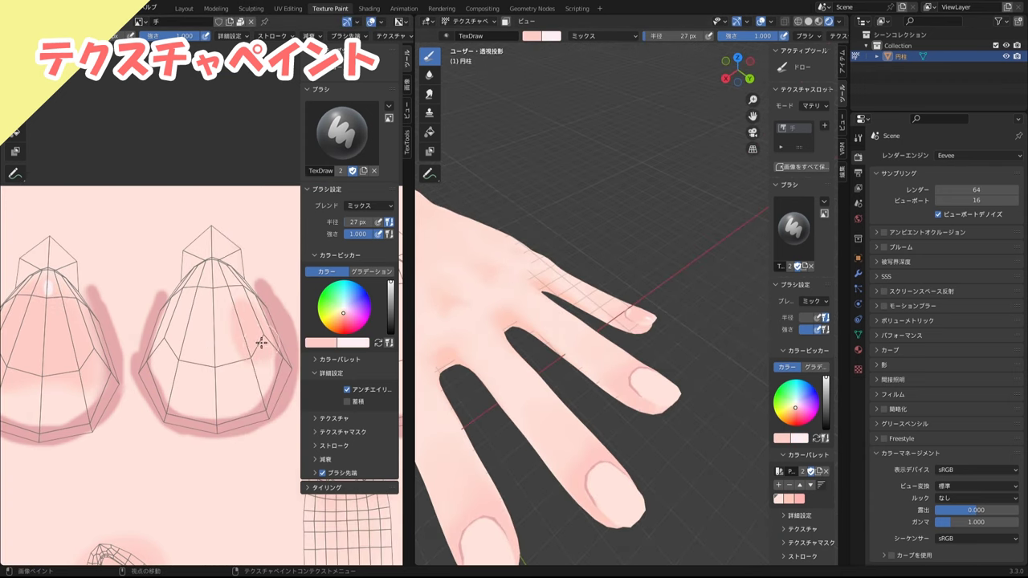
{"action": "left_click_drag", "start_coordinate": [205, 274], "coordinate": [230, 344]}
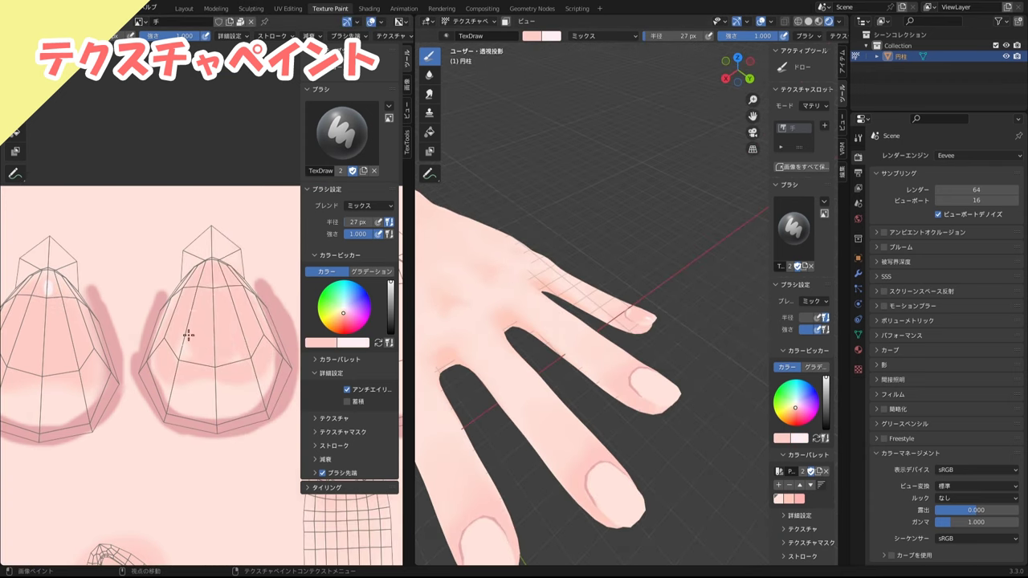
{"action": "key", "text": "s"}
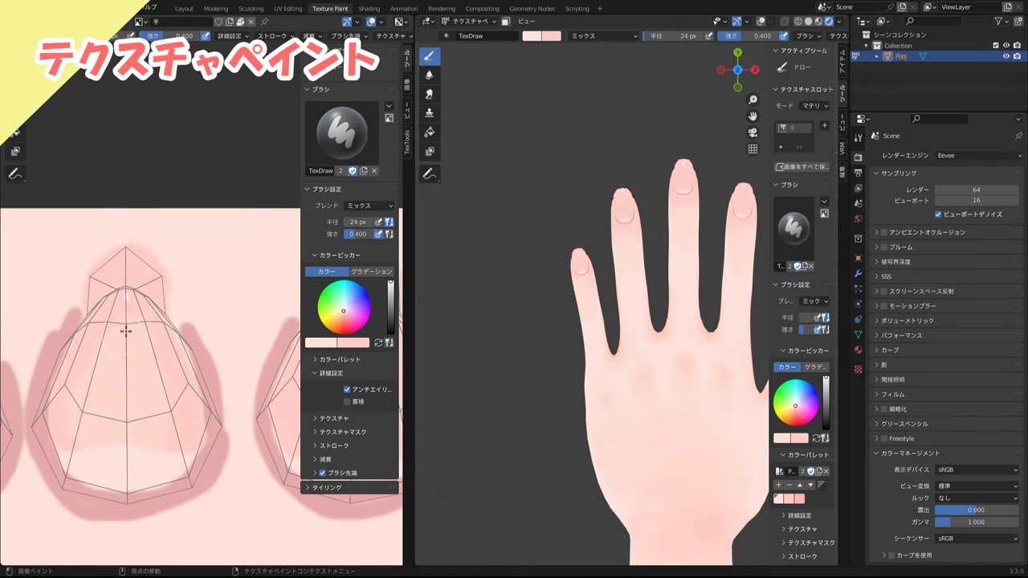
- Alternate painting and Soften to add nail highlights and blend the rims and half-moons
{"action": "scroll", "coordinate": [649, 335], "scroll_direction": "up", "scroll_amount": 3}
{"action": "scroll", "coordinate": [649, 329], "scroll_direction": "down", "scroll_amount": 1}
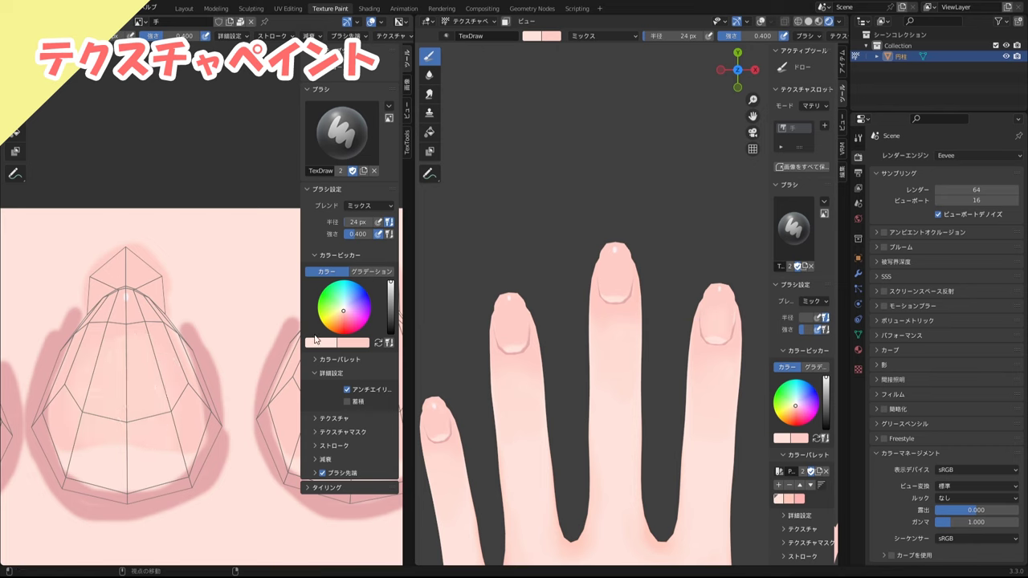
{"action": "scroll", "coordinate": [133, 425], "scroll_direction": "down", "scroll_amount": 1}
{"action": "key", "text": "shift+space"}
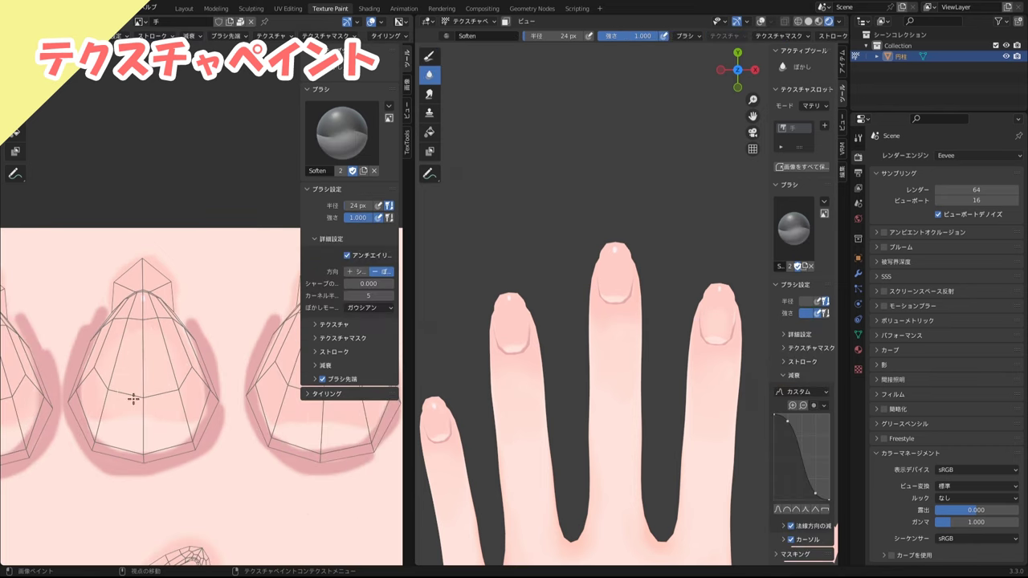
{"action": "scroll", "coordinate": [178, 374], "scroll_direction": "down", "scroll_amount": 1}
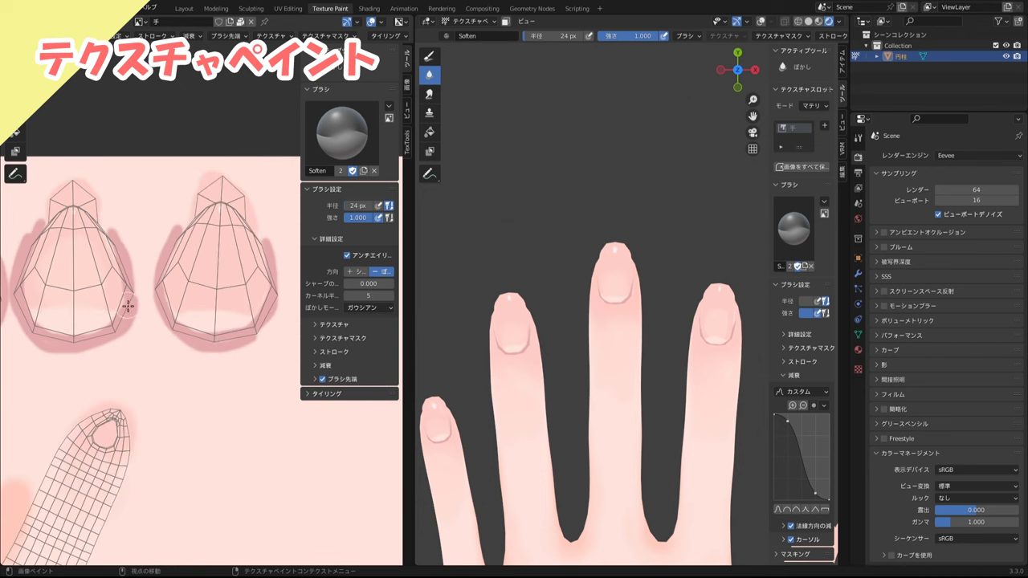
{"action": "key", "text": "shift+space"}
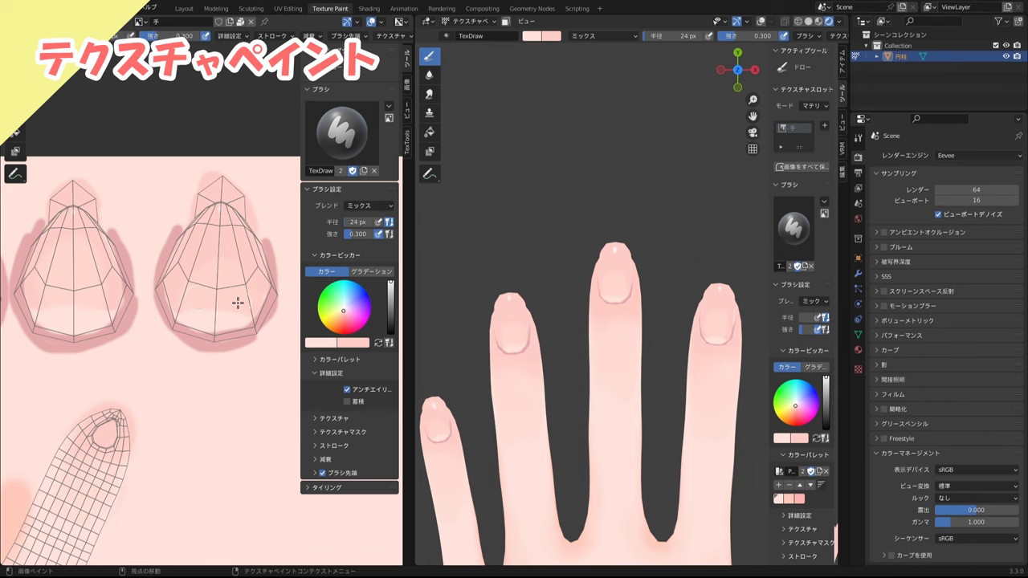
{"action": "key", "text": "shift+space"}
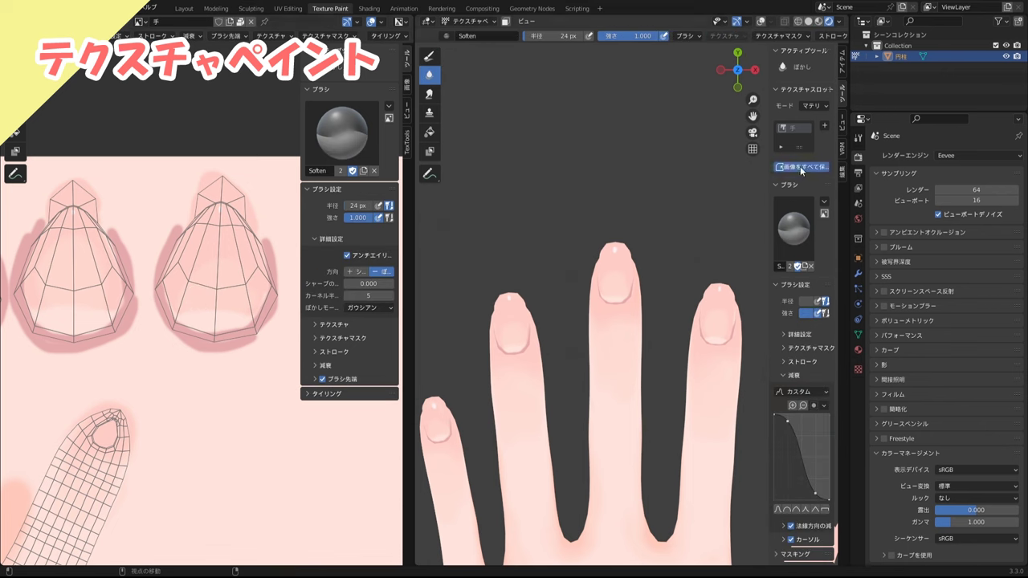
{"action": "middle_click_drag", "start_coordinate": [707, 377], "coordinate": [686, 408]}
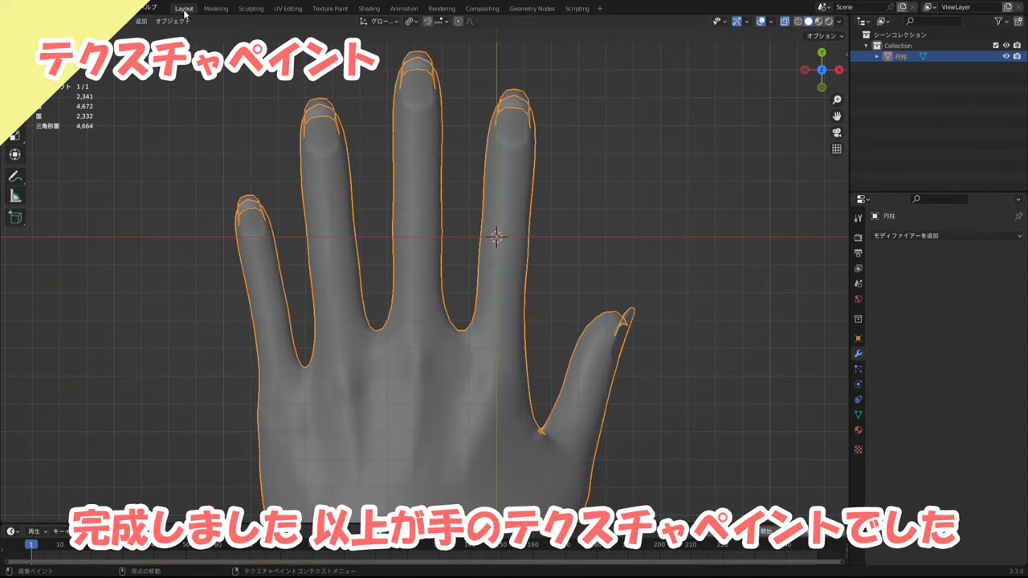
- Orbit the viewport to inspect the finished hand's painted skin and nails
{"action": "mouse_move", "coordinate": [482, 241]}
{"action": "middle_mouse_down"}
{"action": "mouse_move", "coordinate": [517, 353]}
{"action": "mouse_move", "coordinate": [503, 394]}
{"action": "mouse_move", "coordinate": [485, 401]}
{"action": "middle_mouse_up"}
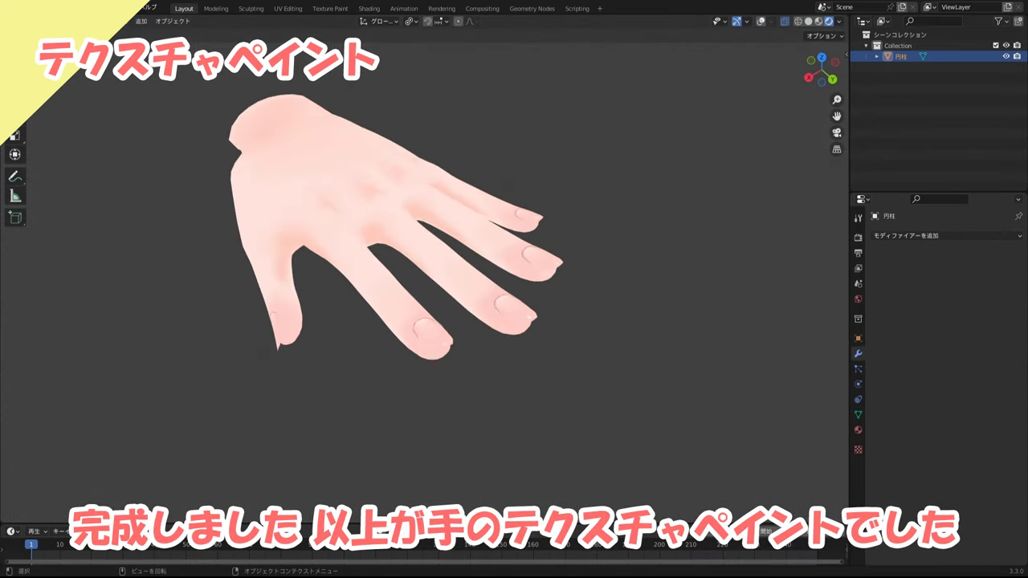